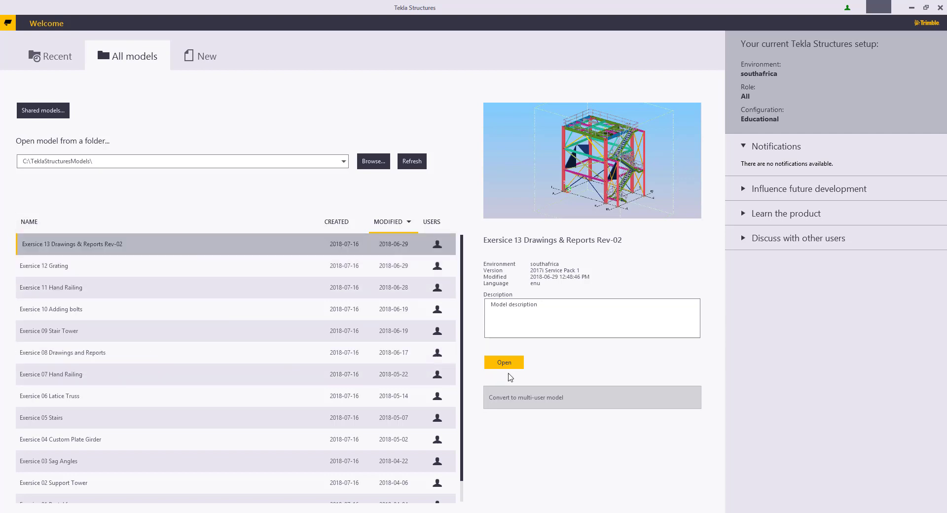
Step: Open the Exersice 13 Drawings & Reports Rev-02 model and display its drawing list
click(505, 365)
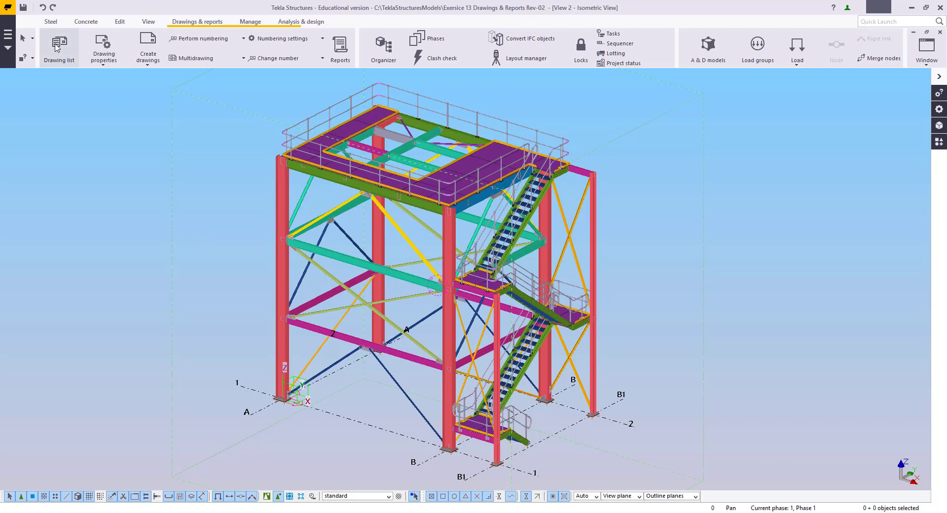
click(60, 44)
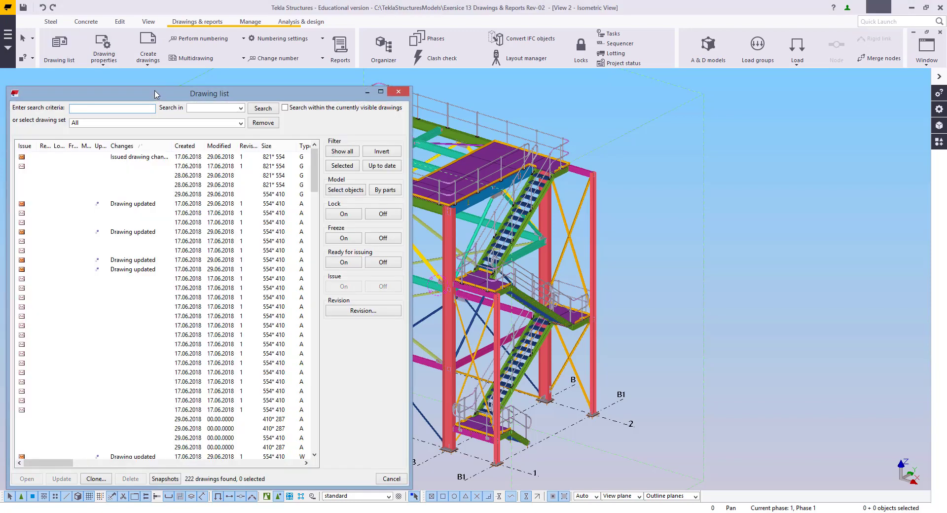
drag(156, 74, 156, 72)
Step: Examine the marks, names and change statuses throughout the drawing list, then narrow the list window
drag(41, 463, 63, 463)
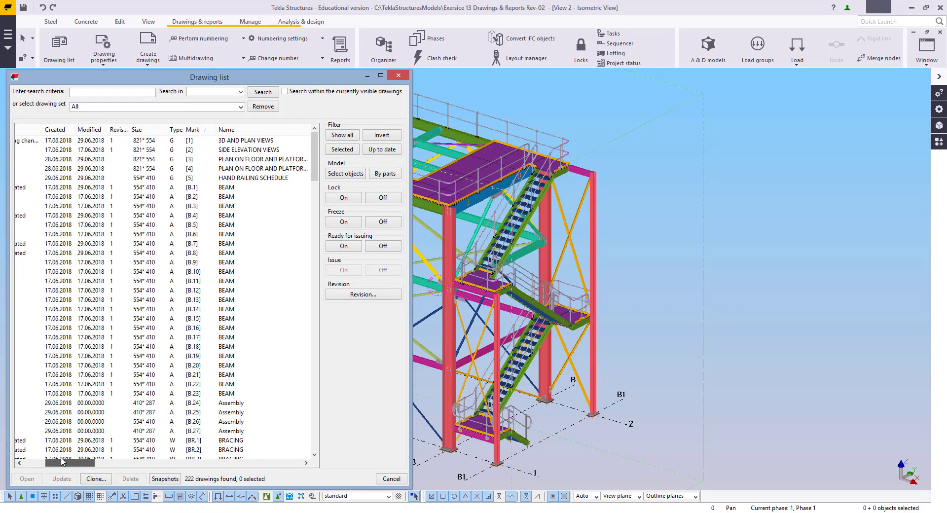
scroll(272, 264, down, 10)
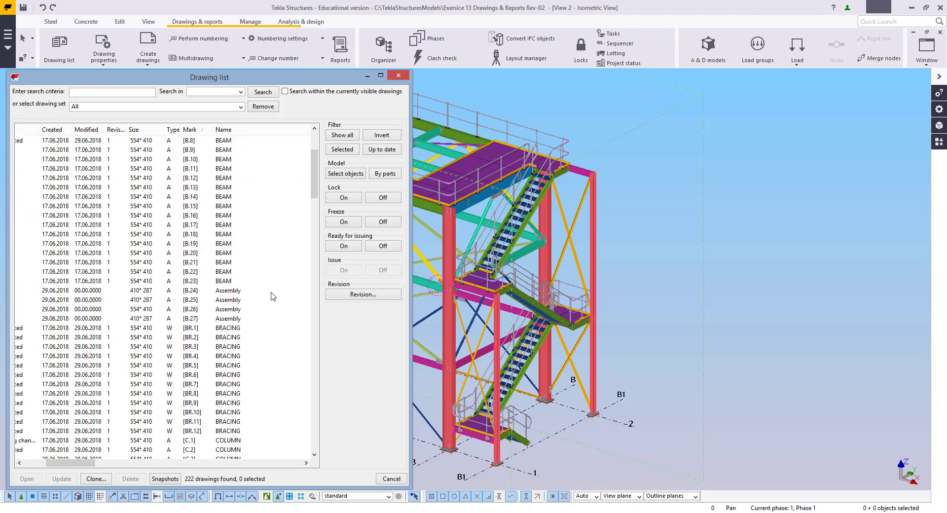
scroll(270, 298, down, 5)
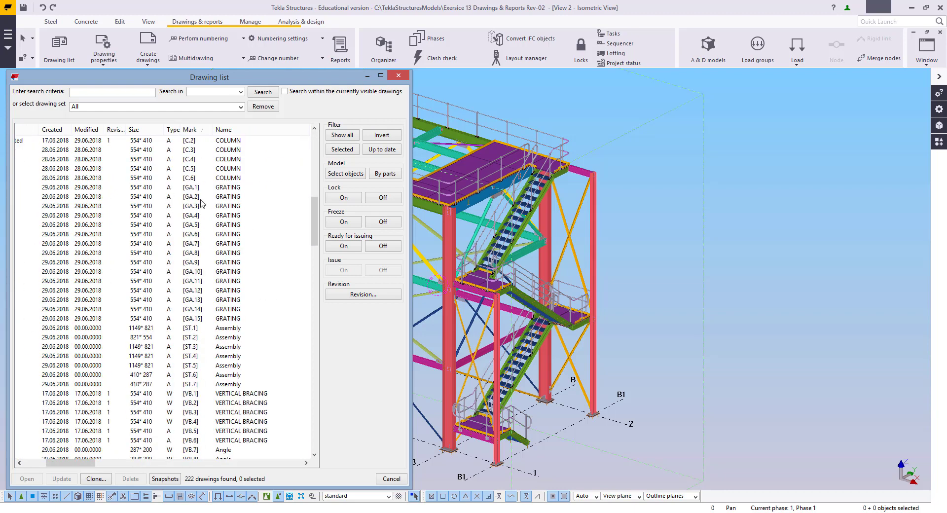
scroll(232, 353, down, 20)
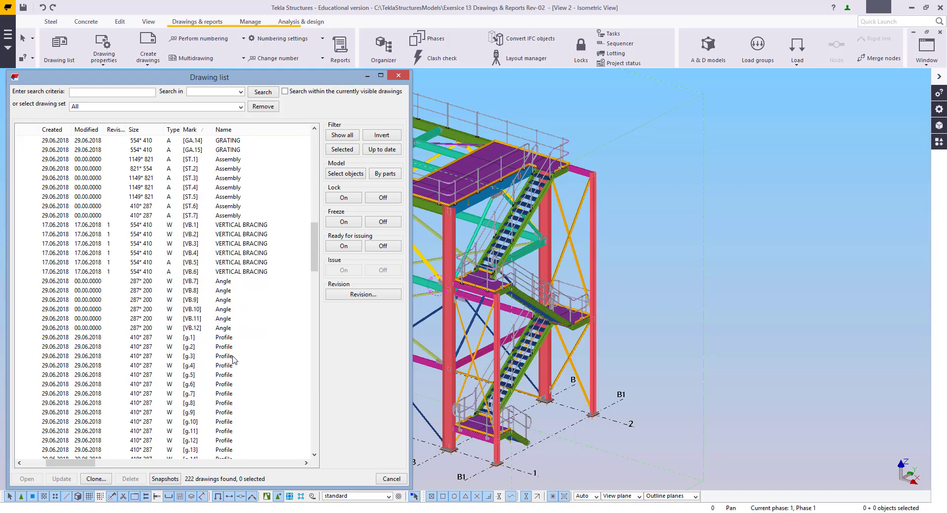
drag(73, 461, 57, 462)
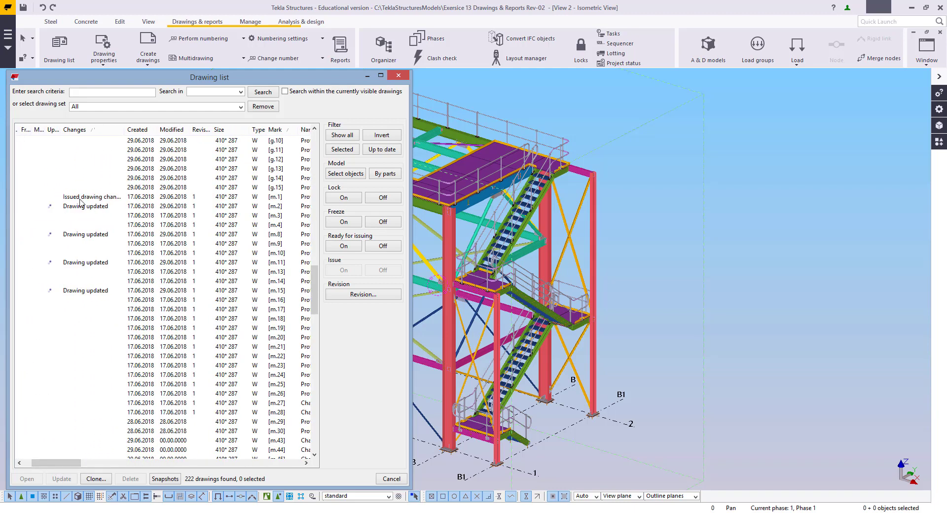
scroll(232, 323, down, 5)
mouse_move(317, 323)
mouse_down()
mouse_move(318, 438)
mouse_move(317, 170)
mouse_move(296, 138)
mouse_up()
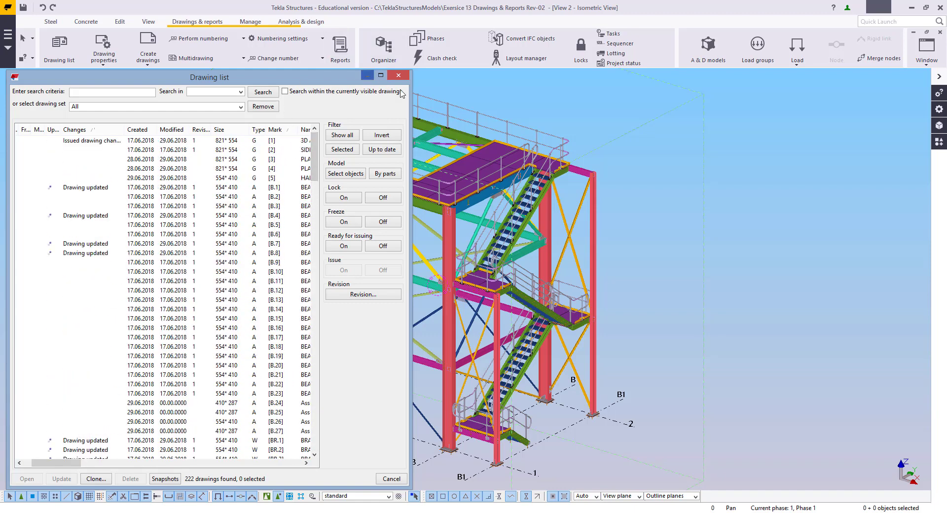
drag(410, 94, 381, 94)
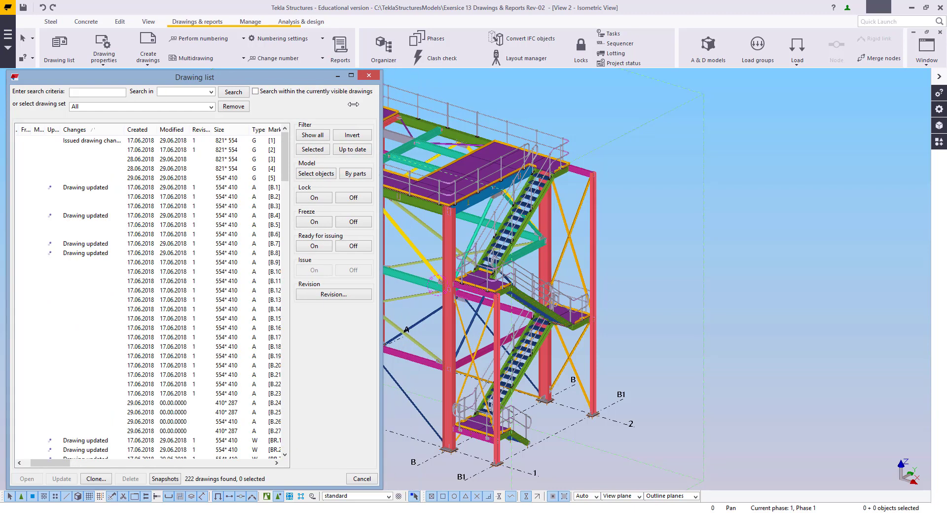
Step: Run numbering for the modified objects in the model
click(268, 44)
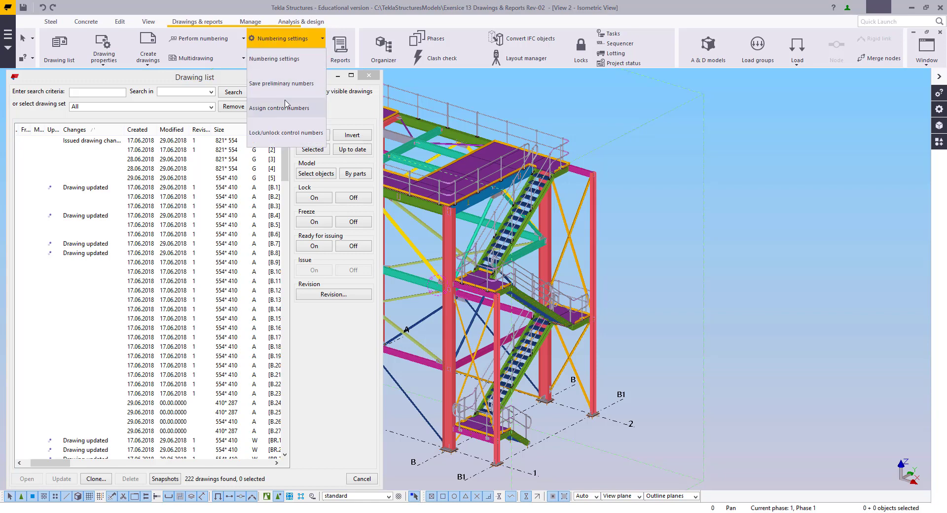
click(203, 35)
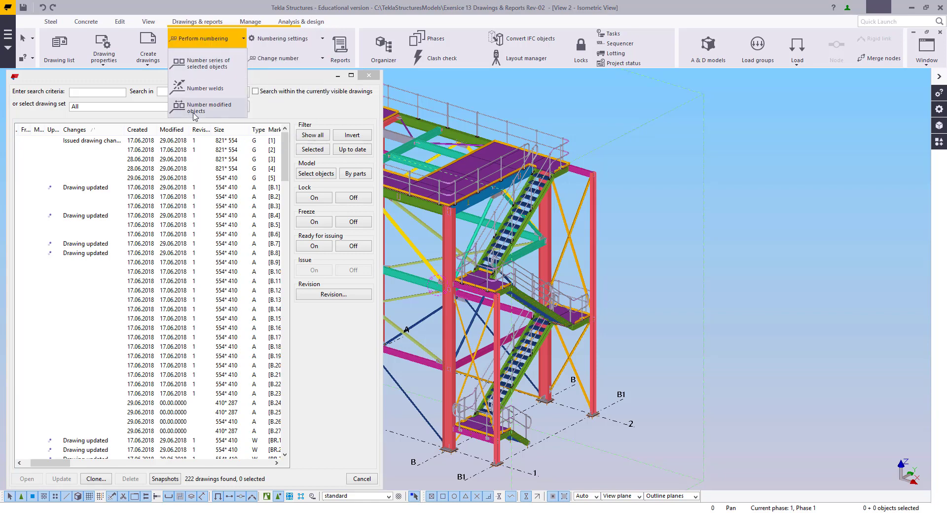
click(199, 114)
mouse_move(505, 236)
middle_down()
mouse_move(629, 245)
mouse_move(620, 245)
middle_up()
scroll(627, 249, down, 2)
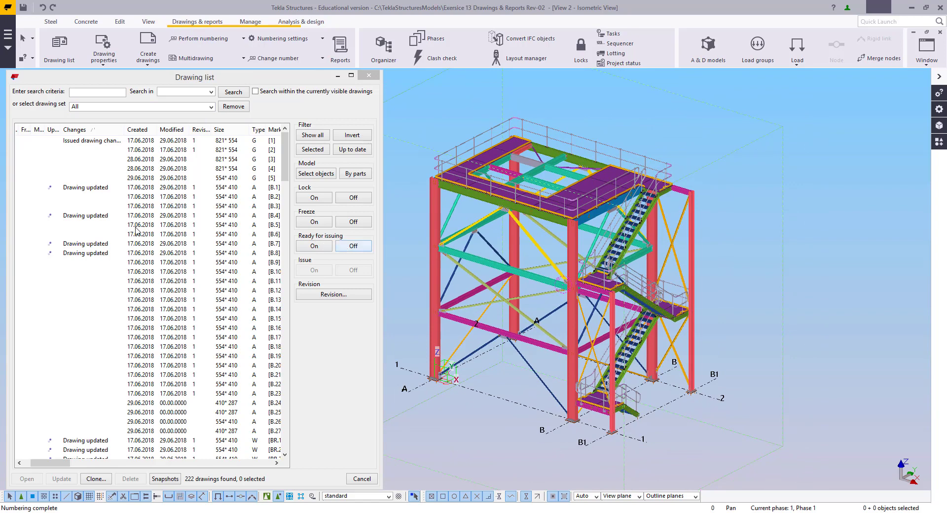
Step: Create drawings from all parts with the AutoDrawings rule Sable - C - alternate - landscape only
click(148, 63)
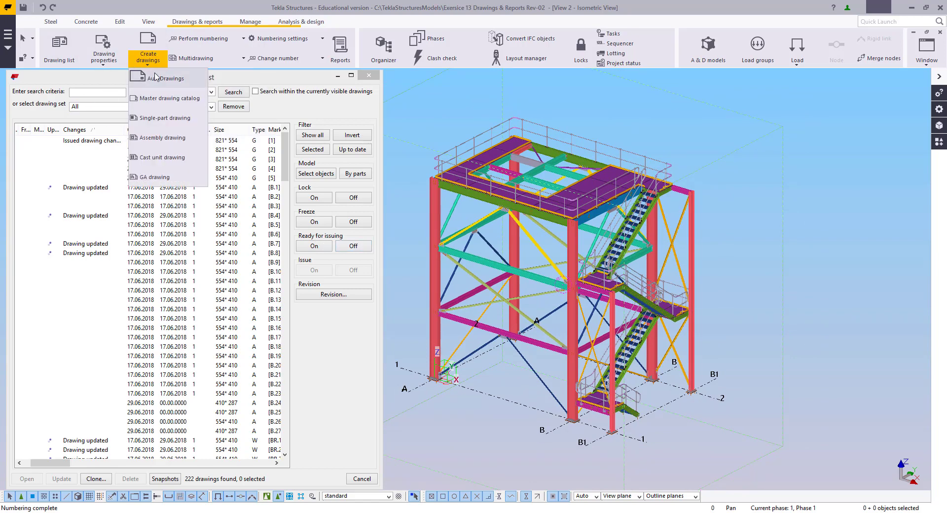
click(154, 79)
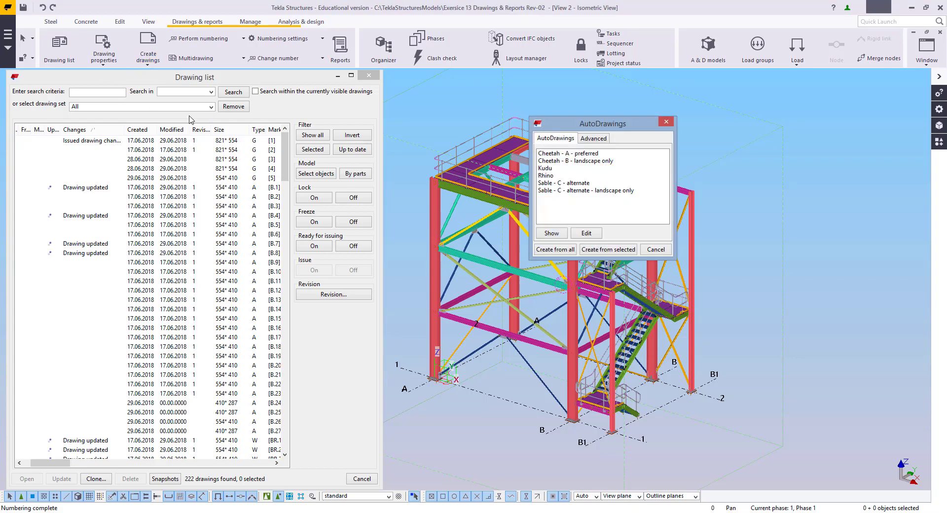
click(570, 192)
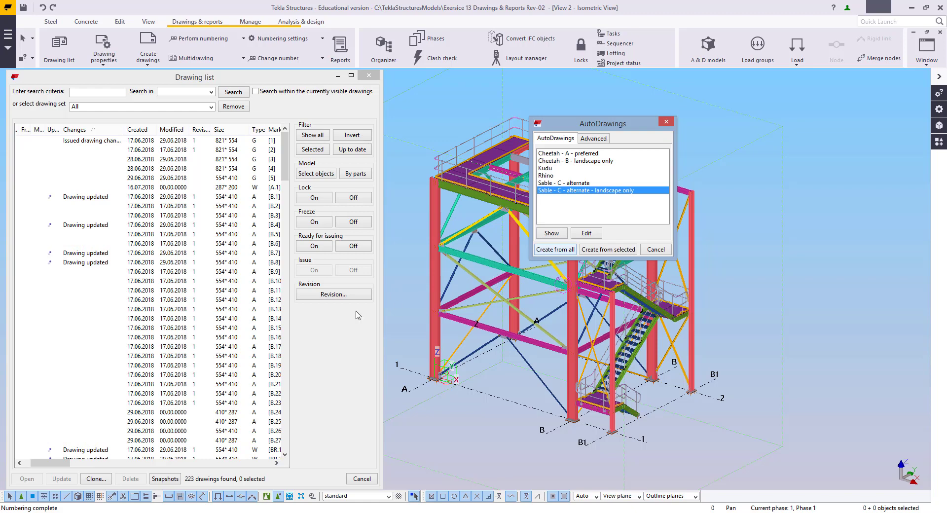
Step: Select the new plate drawing A.1 in the drawing list and close the AutoDrawings dialog
mouse_move(58, 463)
mouse_down()
mouse_move(77, 468)
mouse_move(68, 468)
mouse_up()
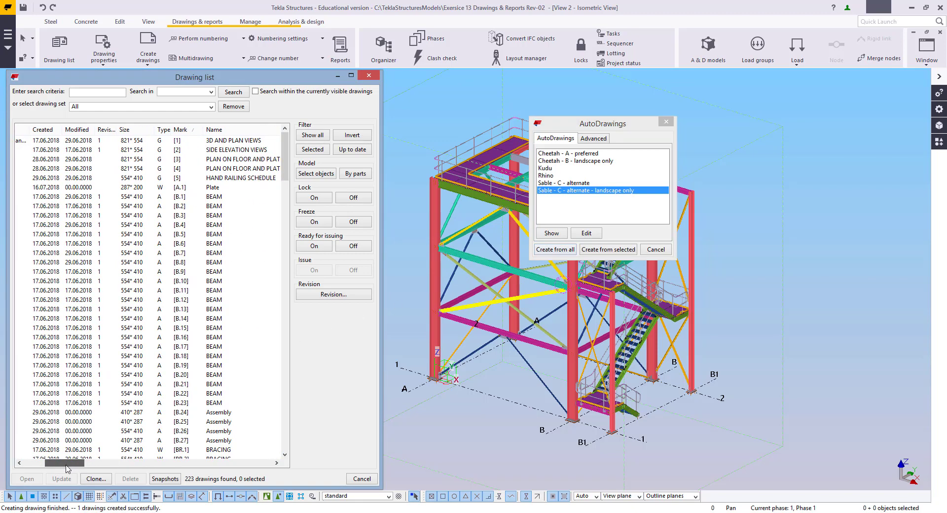
click(181, 190)
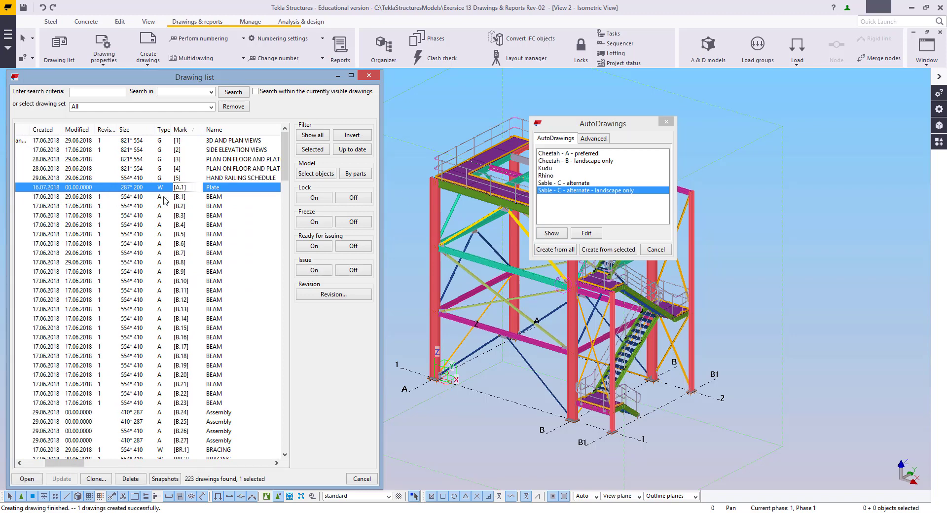
click(667, 121)
Step: Check the part and assembly prefixes of the horizontal beam between the columns and inspect its end plate
mouse_move(585, 266)
middle_down()
mouse_move(615, 279)
mouse_move(572, 268)
middle_up()
scroll(572, 268, up, 8)
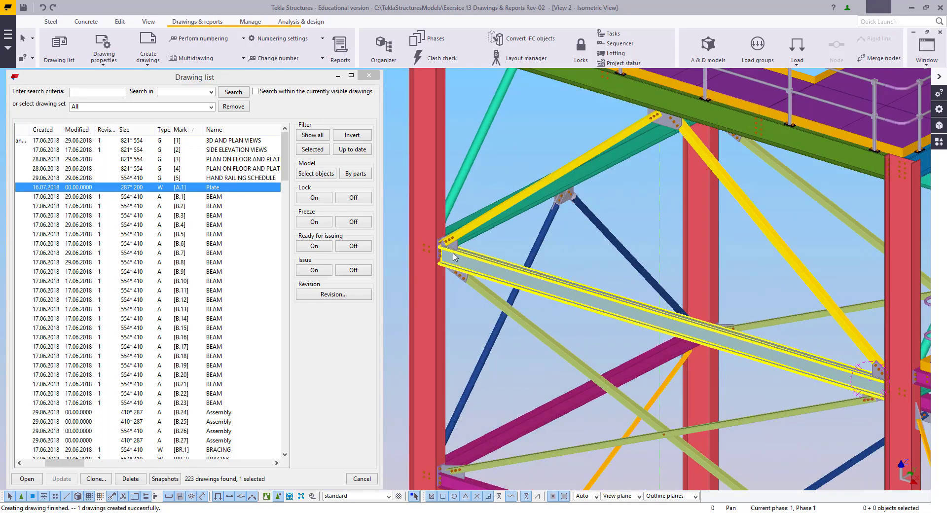
double_click(454, 257)
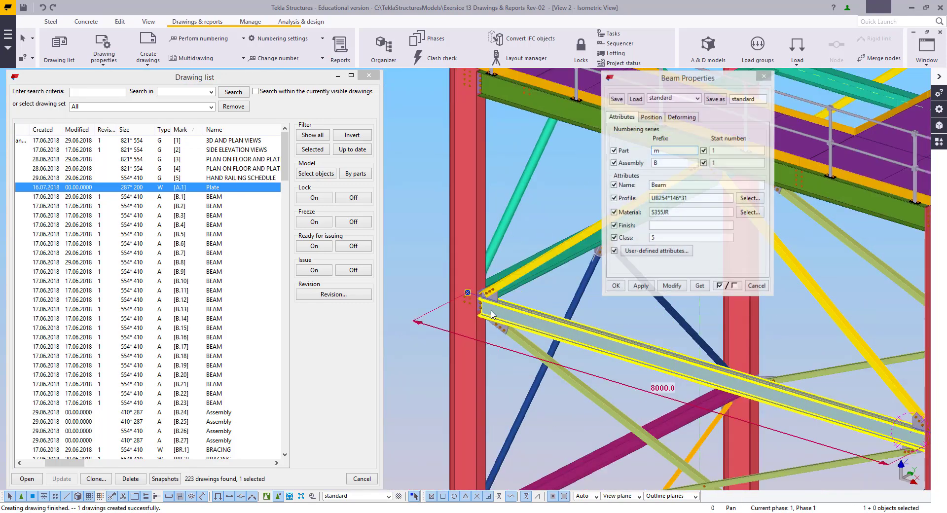
scroll(454, 257, up, 6)
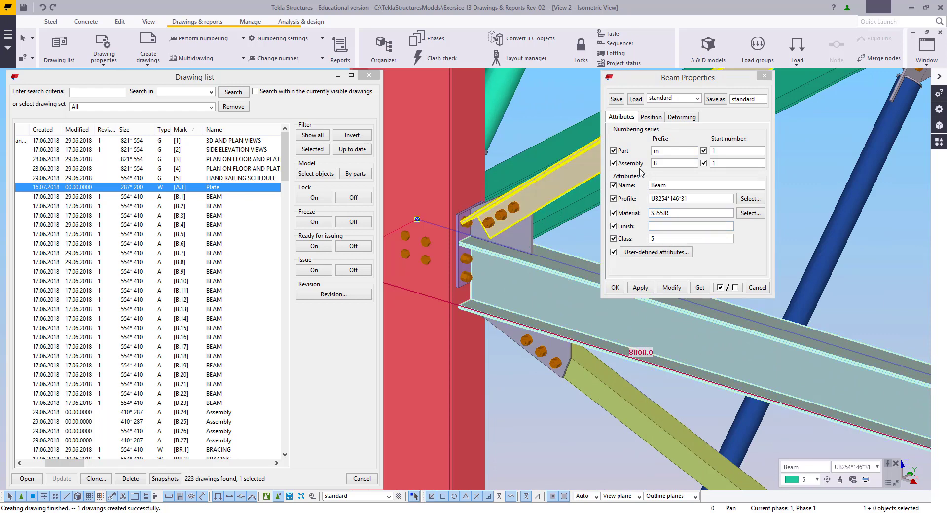
click(456, 285)
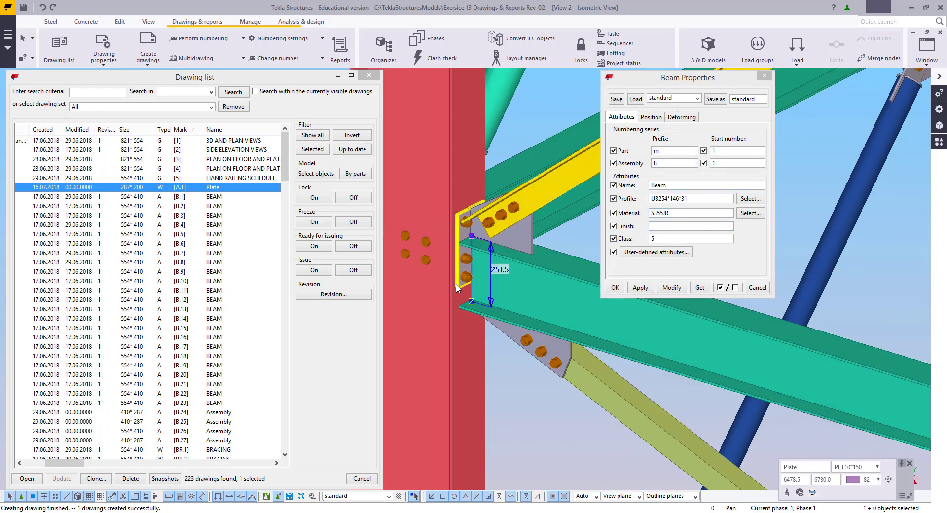
click(765, 75)
click(680, 222)
scroll(578, 215, down, 9)
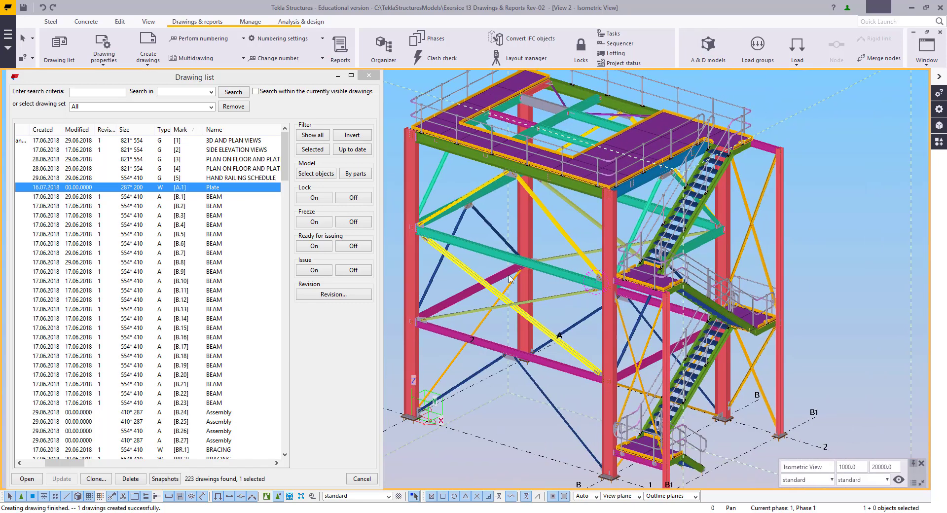
Step: Select the model objects belonging to drawing A.1 and locate them beneath the stair-tower column
ctrl+middle_drag(587, 269, 535, 294)
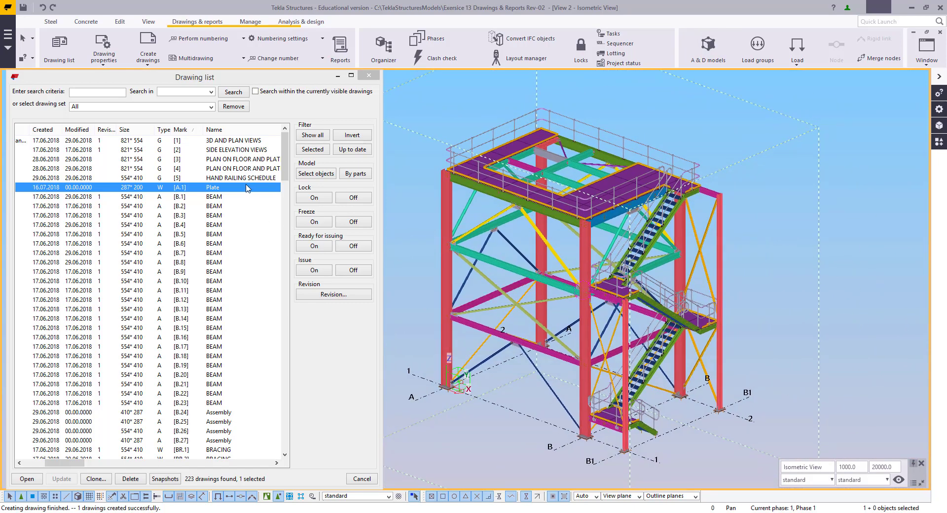
click(316, 174)
scroll(567, 408, up, 6)
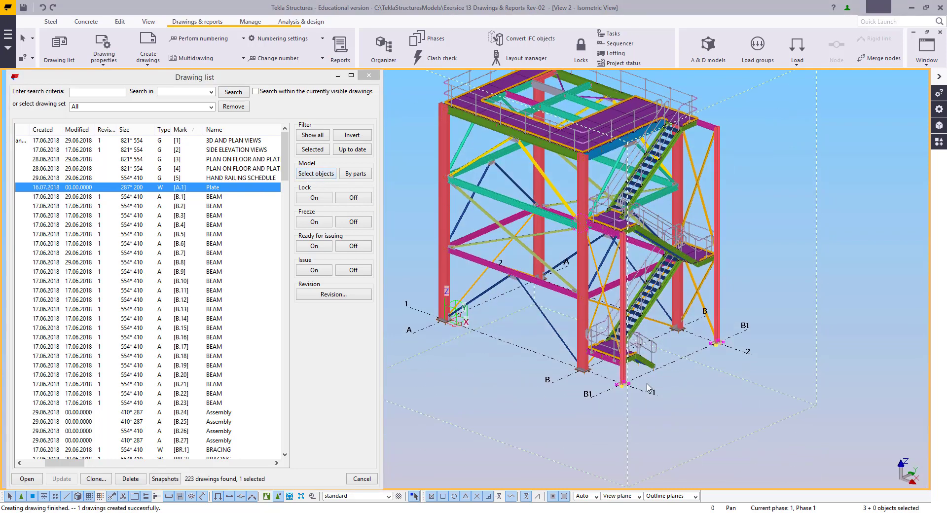
scroll(567, 408, up, 5)
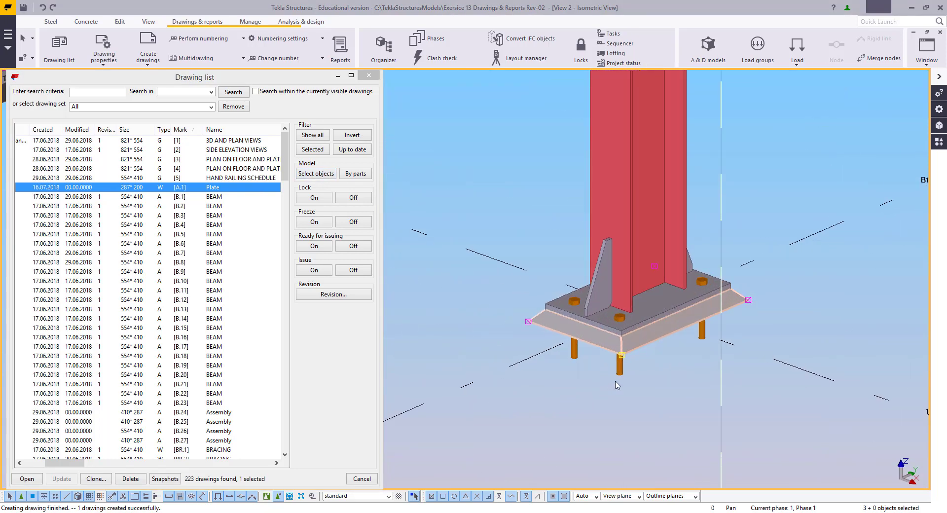
scroll(623, 385, down, 3)
scroll(619, 380, up, 3)
Step: Open the contour plate properties of the grout plate under the stair-tower column and set the dialog aside
double_click(606, 357)
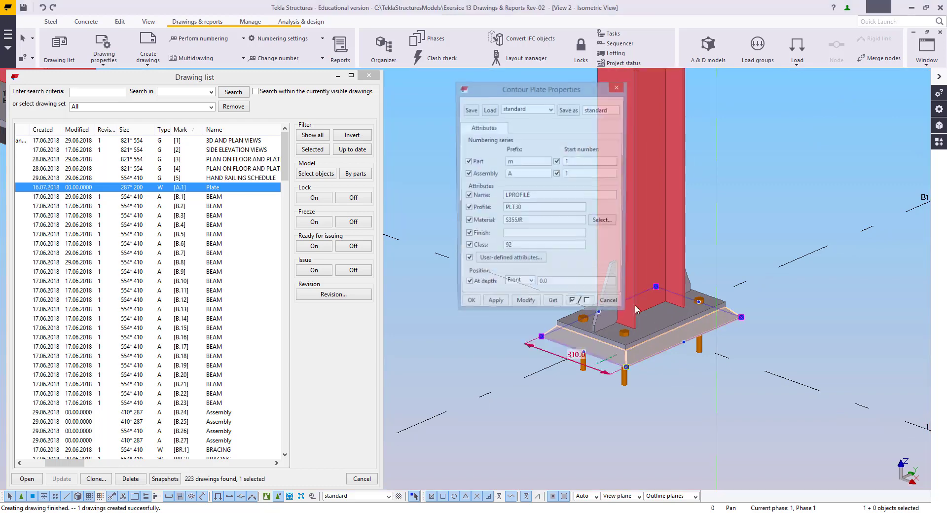
double_click(537, 222)
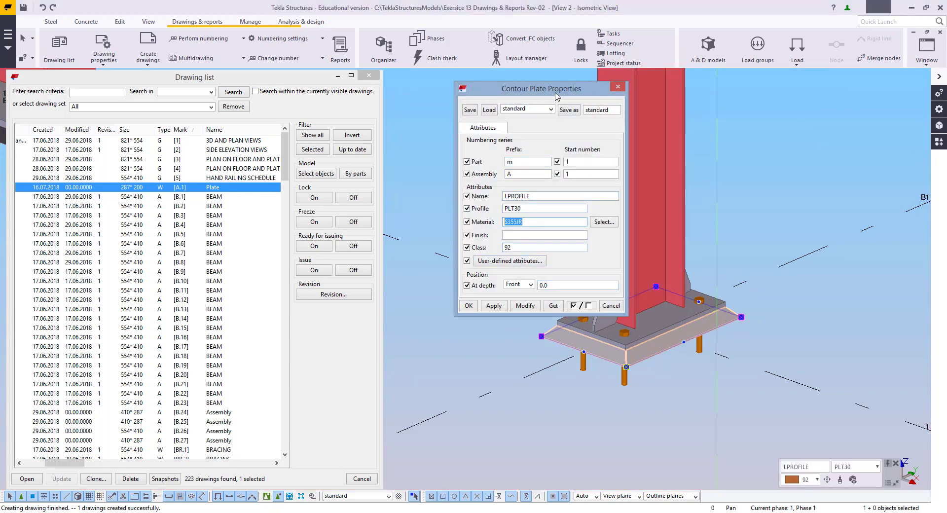
drag(556, 96, 873, 81)
Step: Load the properties of the grout plate under the neighbouring main column into the open properties dialog
scroll(537, 302, down, 4)
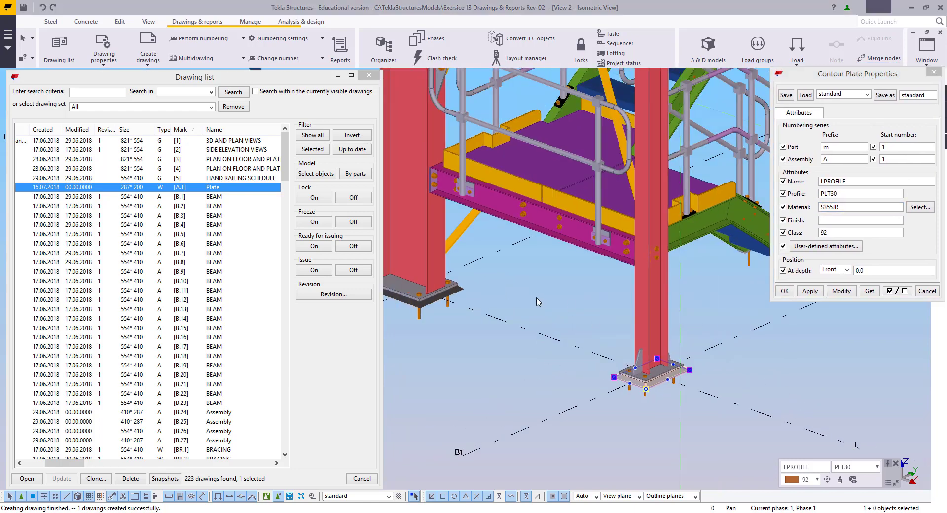
scroll(412, 363, up, 3)
double_click(437, 246)
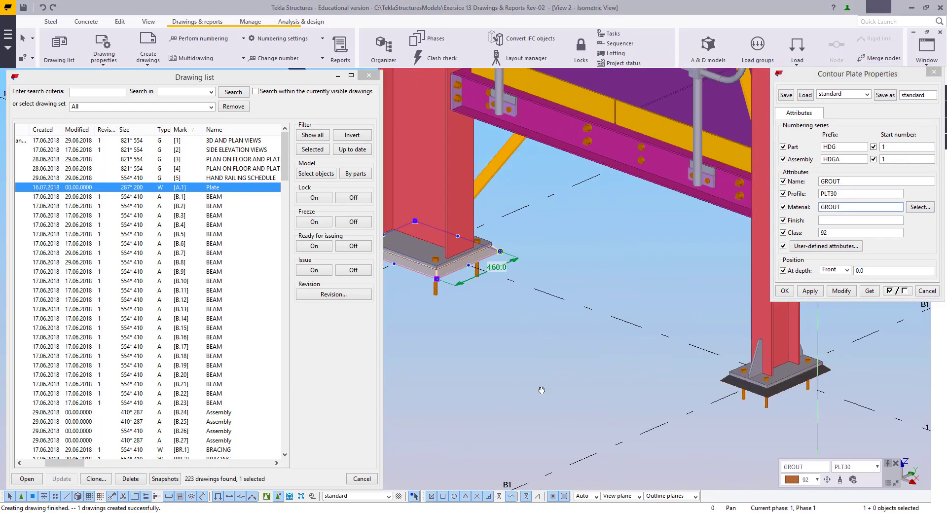
Step: Select both LPROFILE plates under the stair-tower columns and try to apply the GROUT name, material and HDG/HDGA prefixes
middle_drag(542, 390, 398, 355)
scroll(653, 383, up, 4)
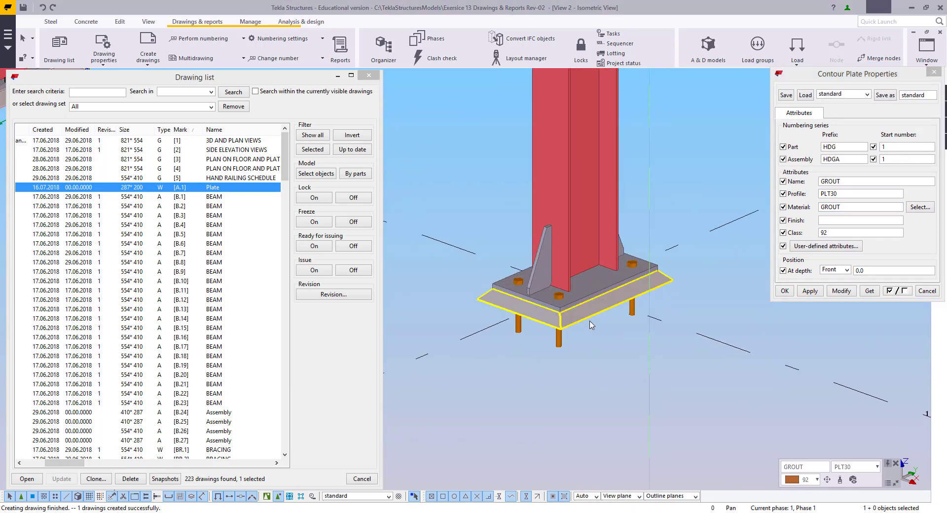
scroll(591, 324, down, 5)
scroll(670, 335, up, 5)
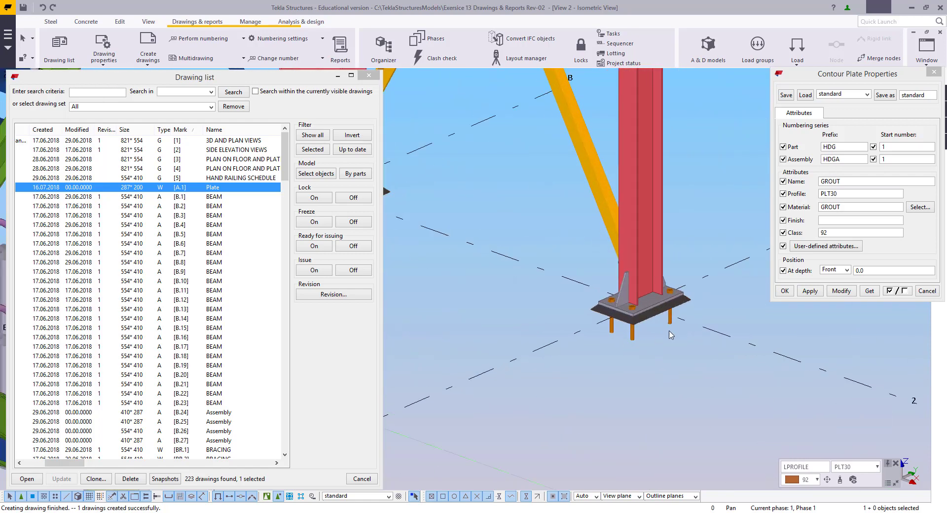
shift+click(659, 319)
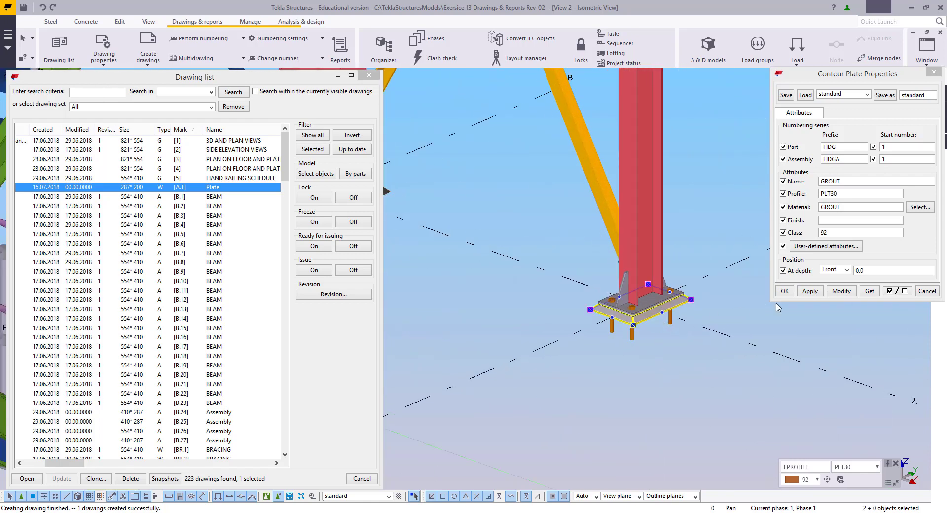
click(842, 291)
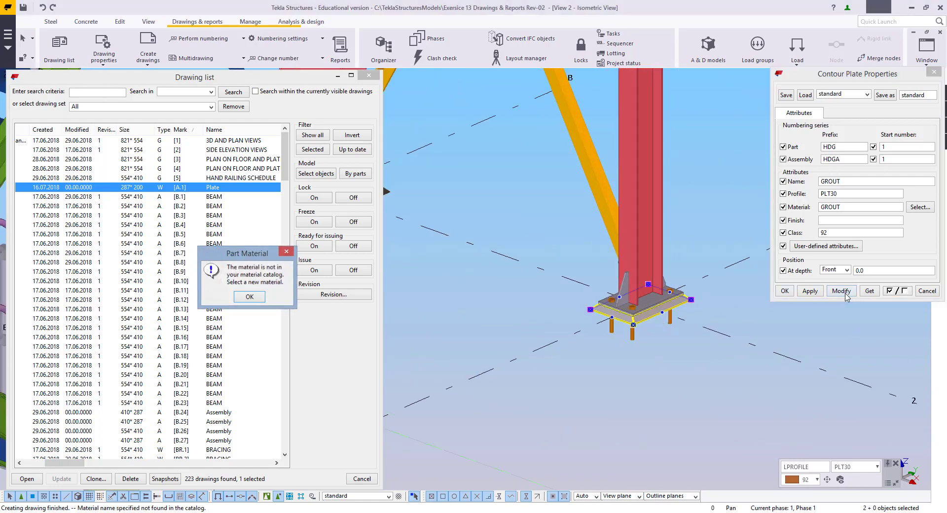
click(250, 297)
Step: Delete the two selected LPROFILE grout plates beneath the stair-tower columns
middle_drag(677, 350, 663, 327)
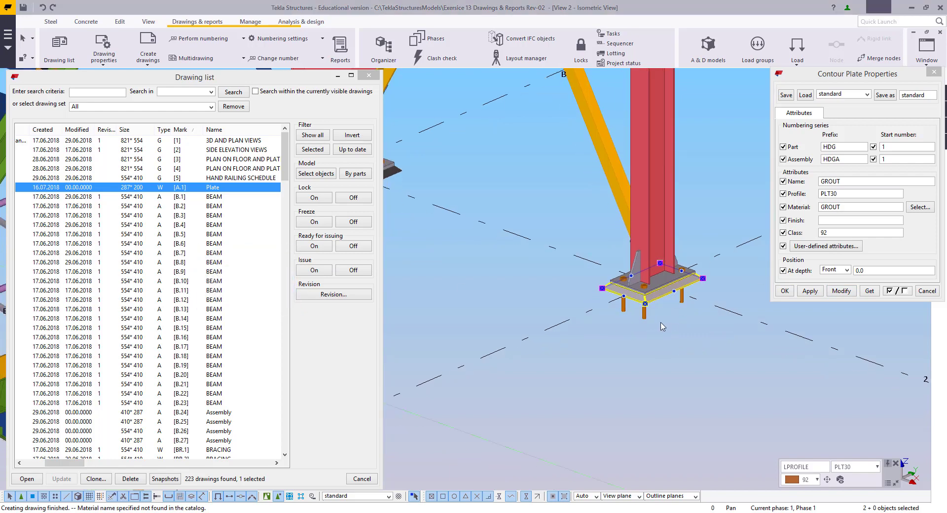
click(662, 327)
scroll(600, 253, down, 5)
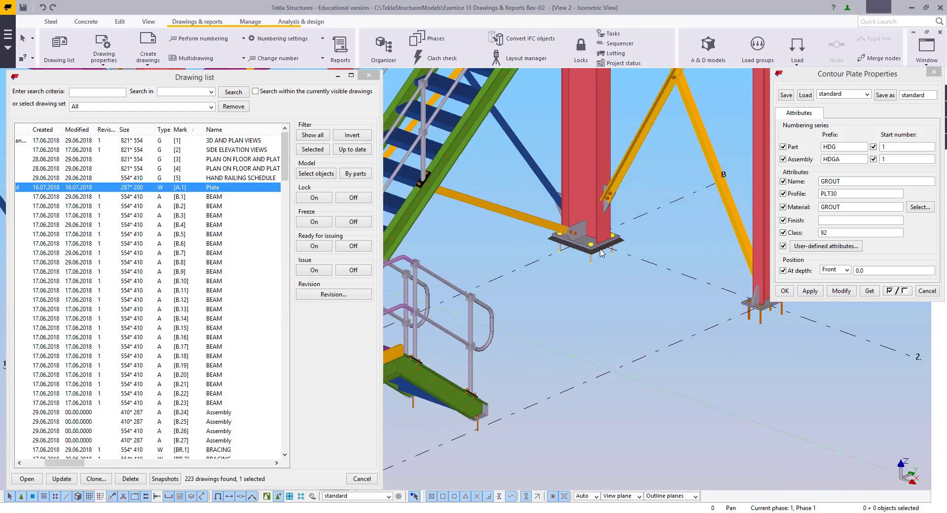
Step: Examine the grout plates at the bases of the other tower columns and close the contour plate properties
scroll(601, 253, down, 3)
scroll(517, 379, up, 4)
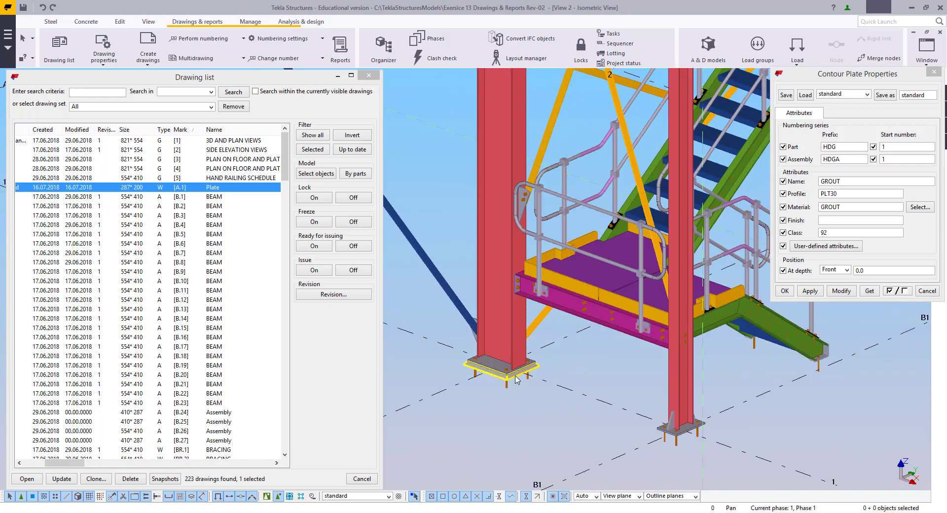
middle_drag(516, 379, 705, 212)
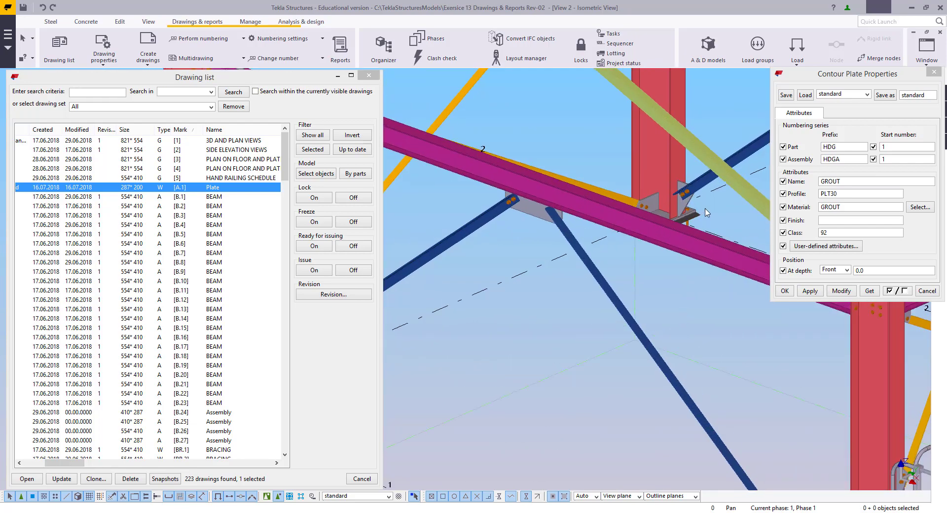
scroll(705, 212, down, 3)
scroll(518, 336, up, 4)
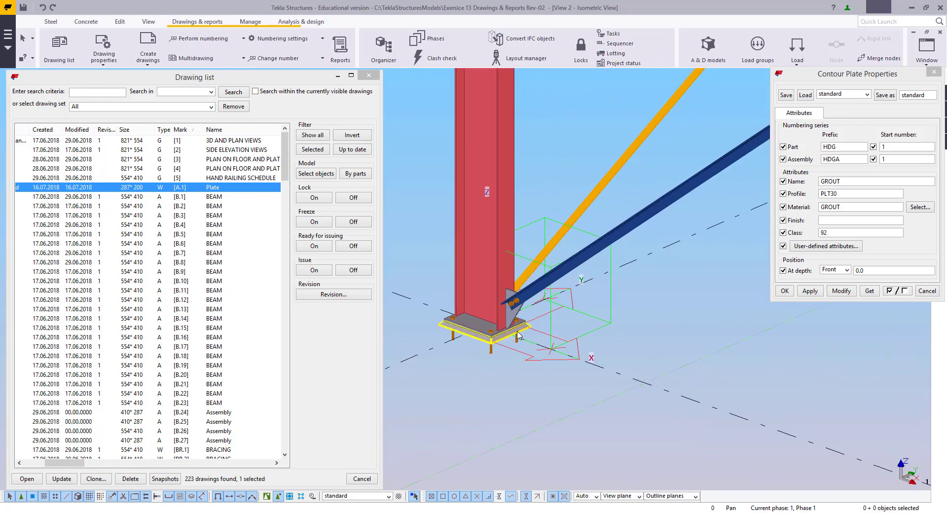
scroll(525, 335, down, 4)
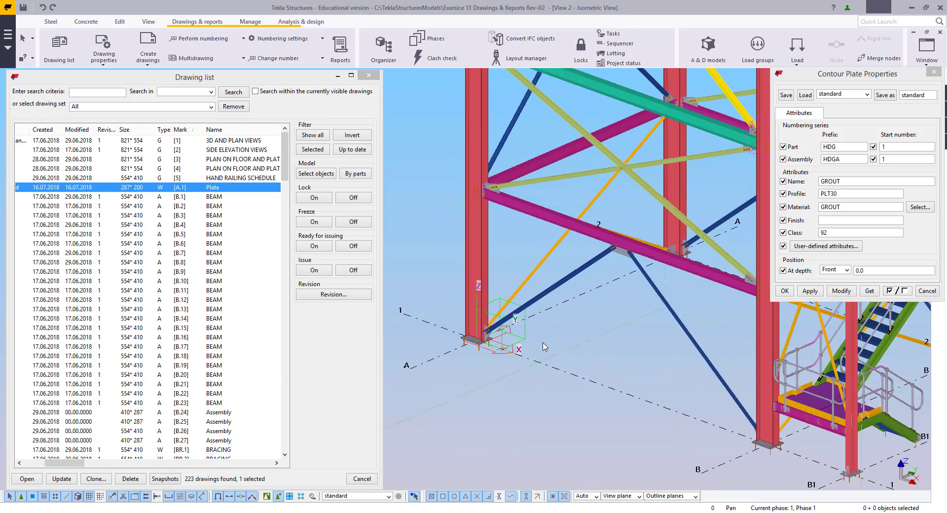
scroll(580, 338, down, 3)
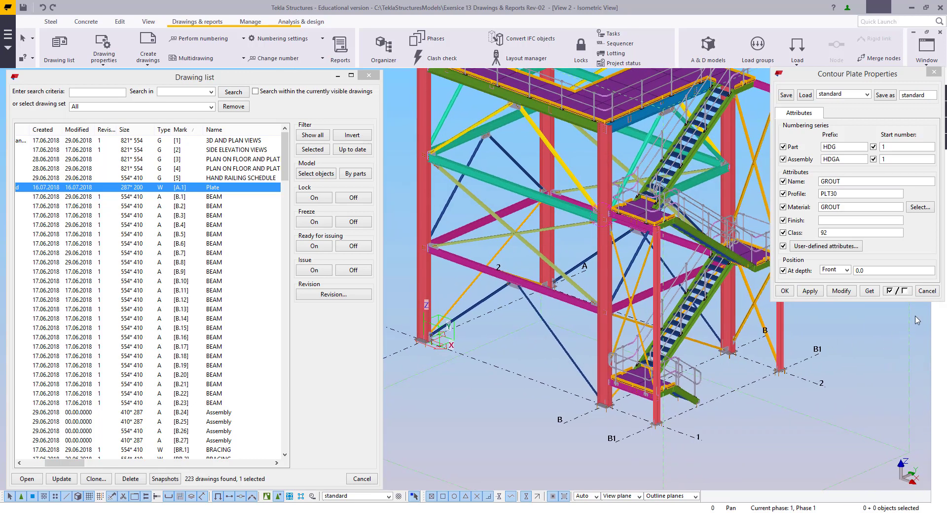
click(922, 291)
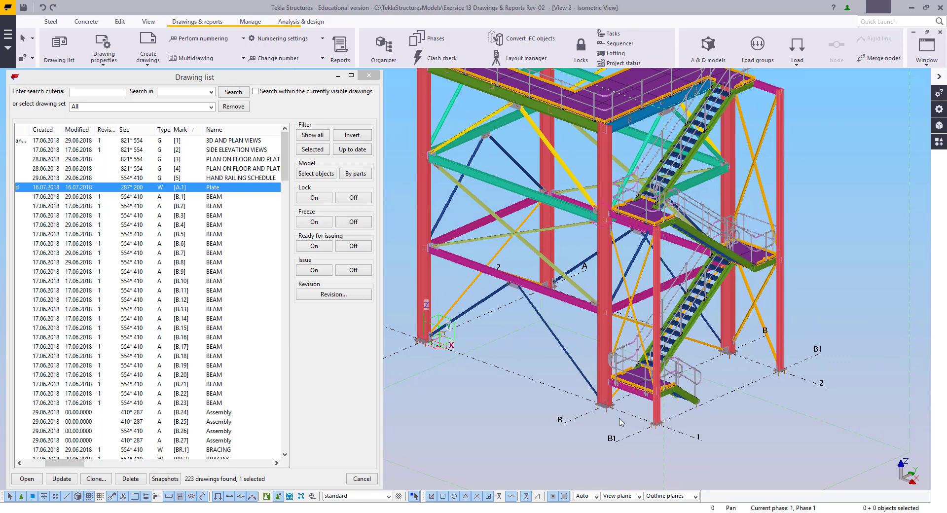
scroll(668, 424, up, 3)
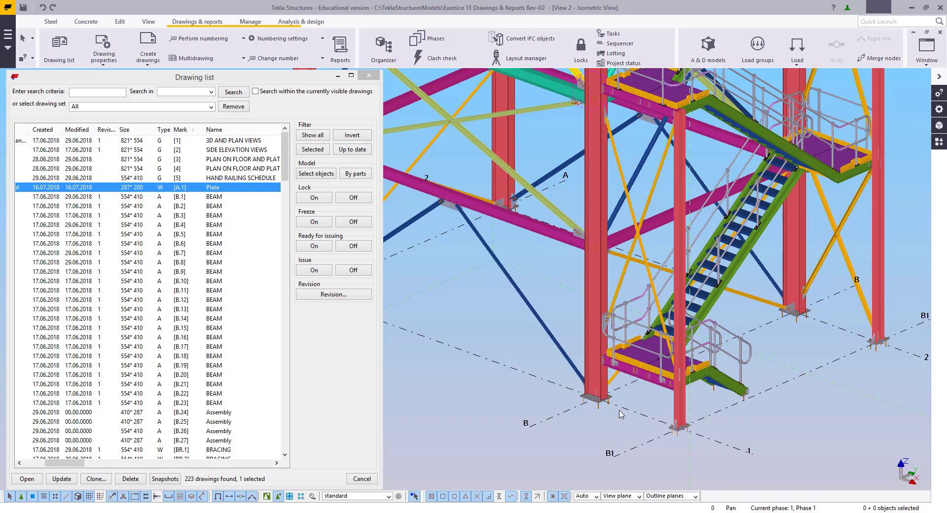
Step: Check the change status of drawing A.1 and number the modified objects in the model
drag(79, 461, 64, 462)
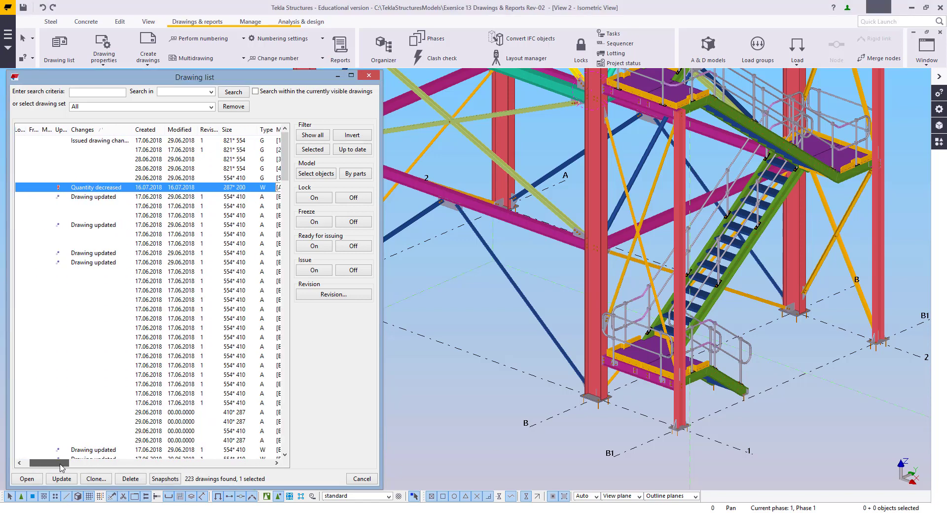
click(280, 43)
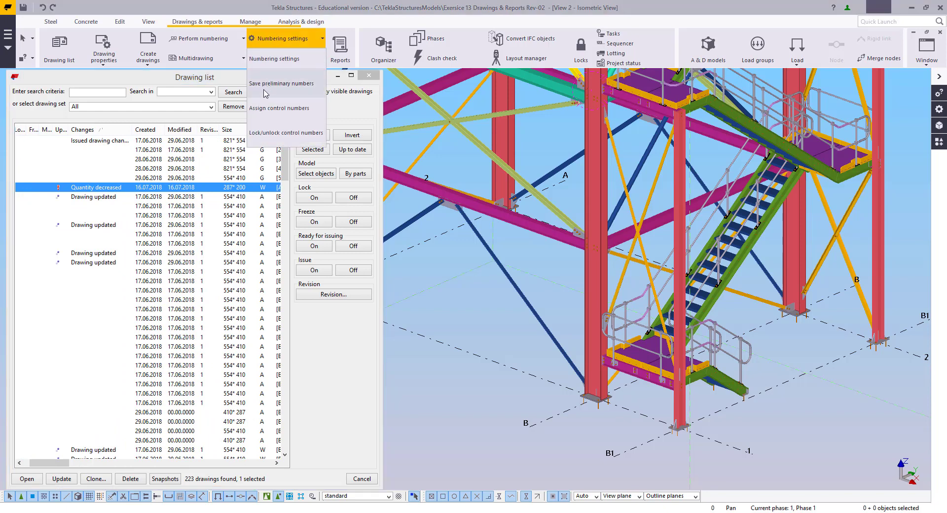
click(192, 39)
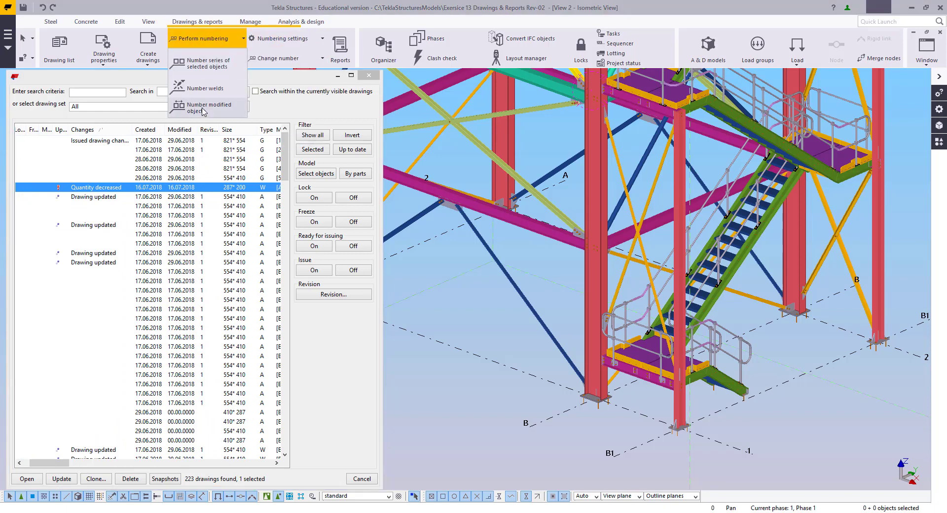
click(193, 39)
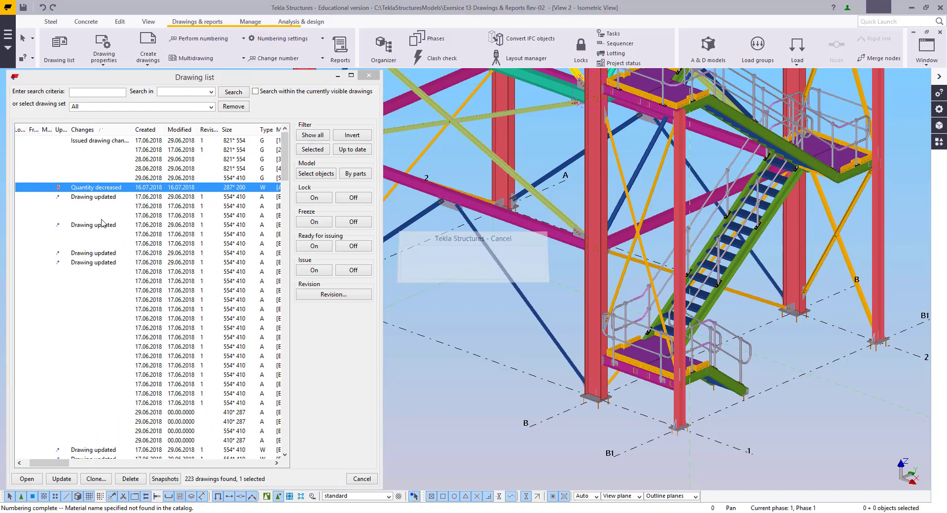
Step: Update plate drawing A.1 and delete it from the drawing list, confirming the deletion
right_click(93, 191)
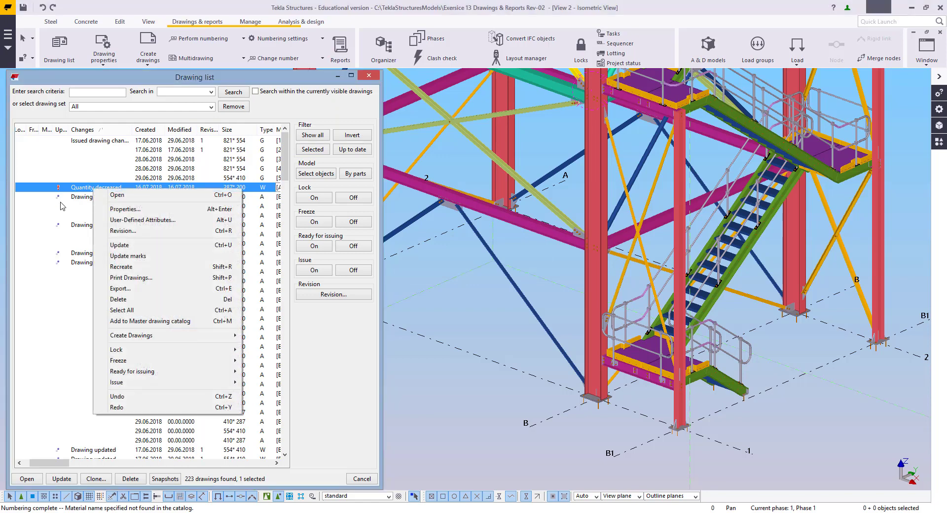
click(112, 246)
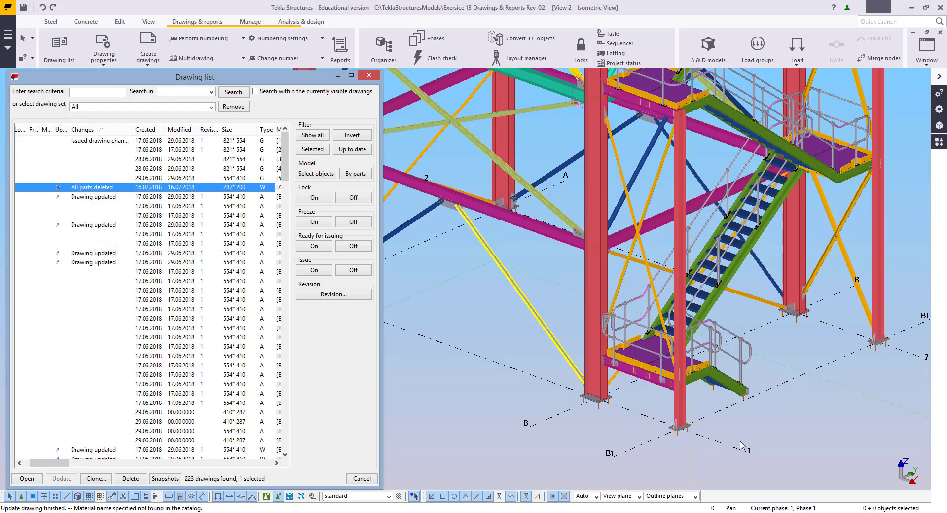
right_click(90, 192)
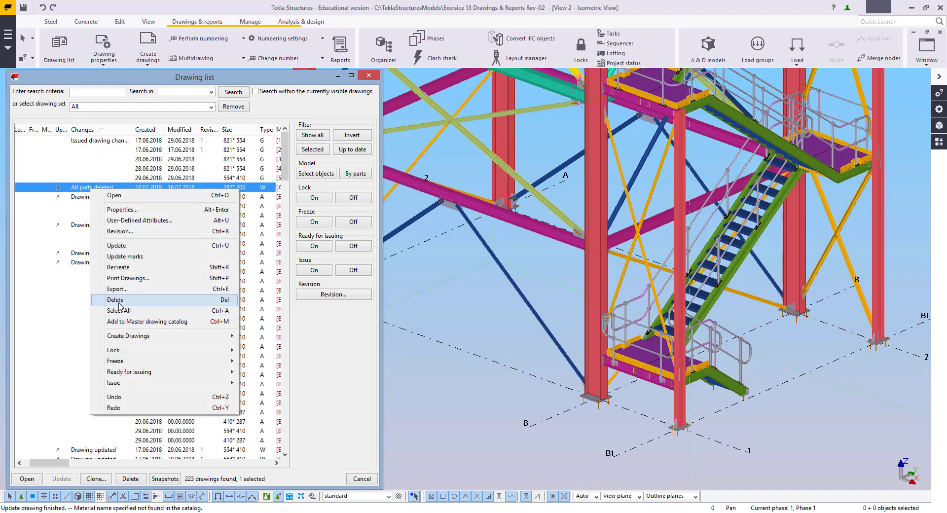
click(110, 300)
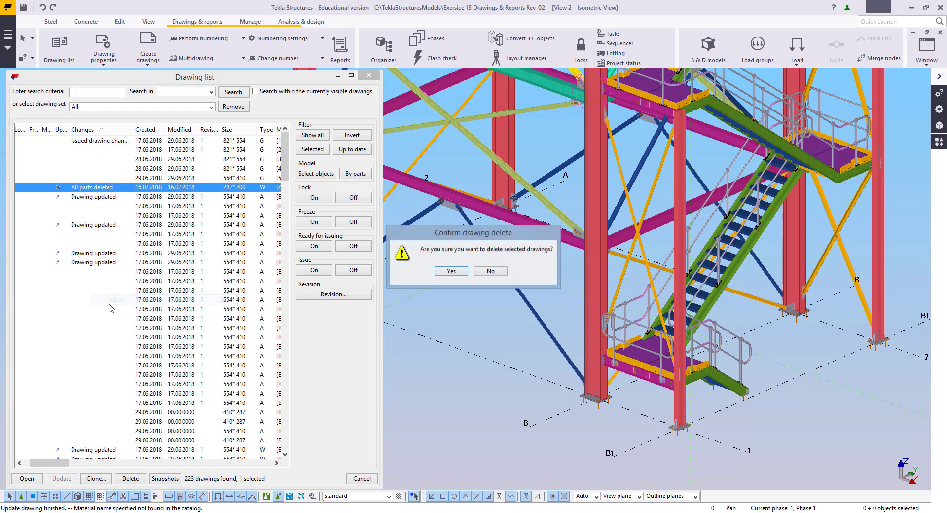
click(451, 272)
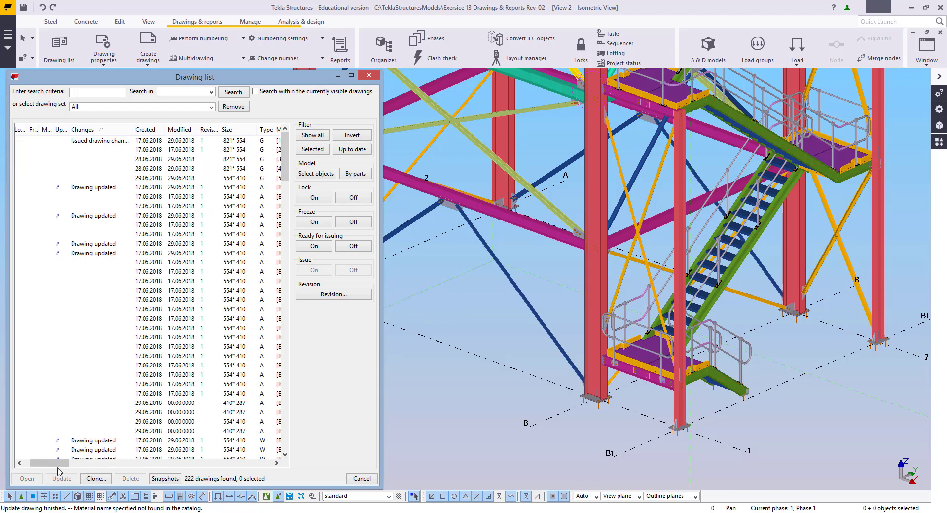
Step: Look through the drawings by mark and highlight the single-part profile drawings g.1 to g.15
drag(49, 463, 58, 463)
drag(285, 152, 286, 225)
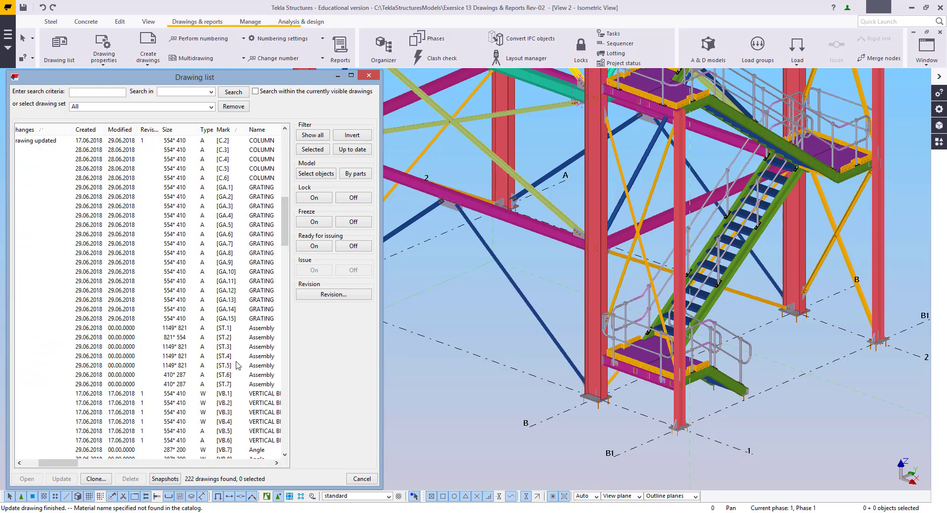
scroll(237, 365, down, 2)
scroll(247, 340, down, 3)
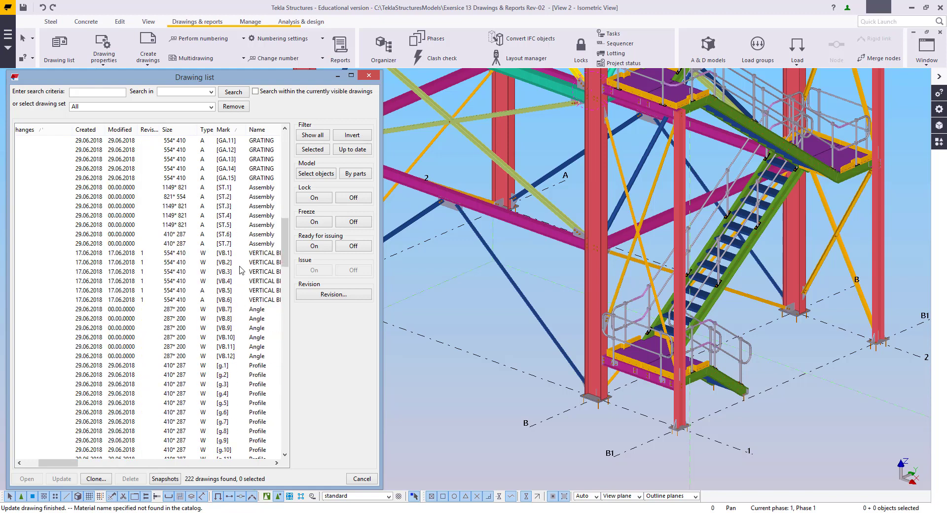
scroll(244, 314, down, 1)
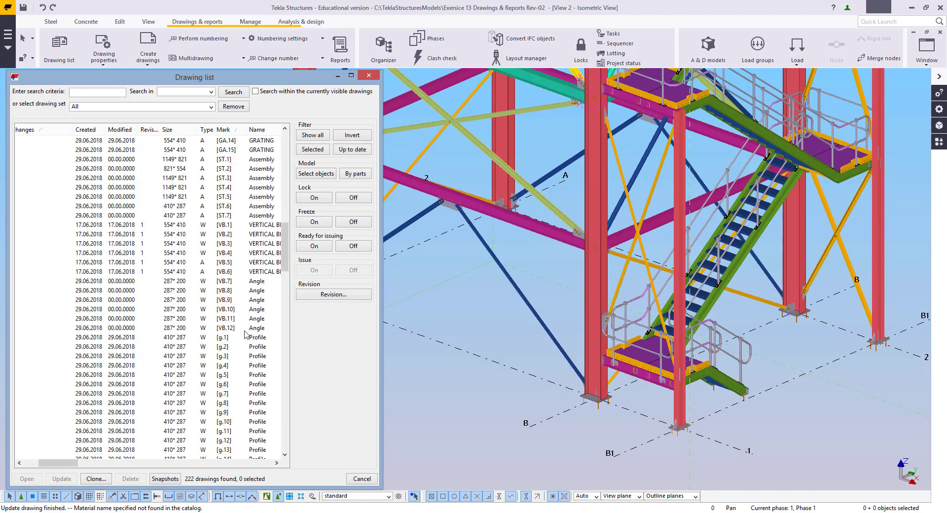
scroll(245, 335, down, 3)
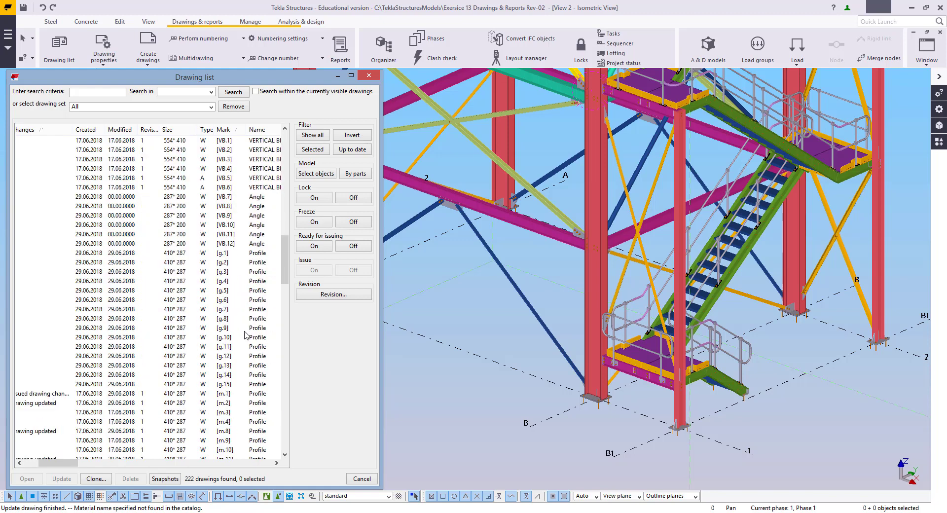
click(235, 255)
shift+click(234, 385)
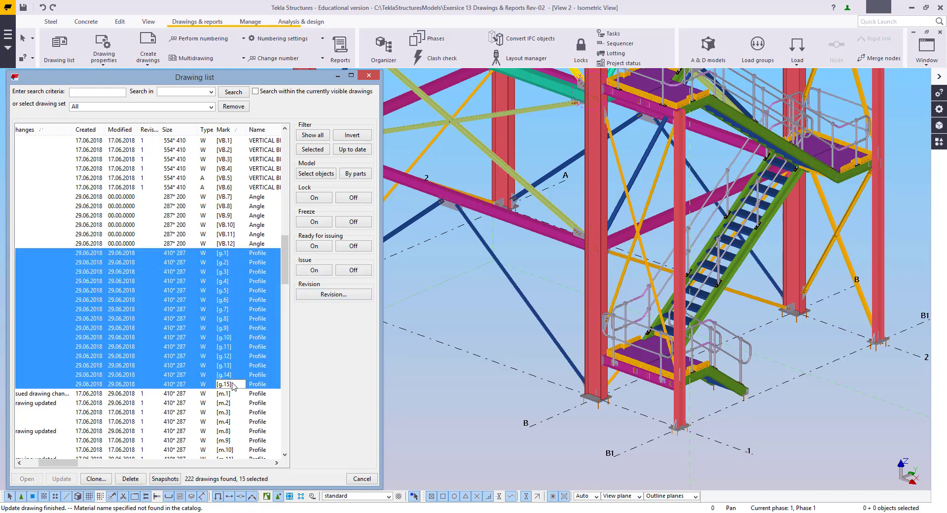
Step: Review the single-part drawings from m.1 through the p-series plates for marks with unexpected prefixes
middle_drag(681, 344, 735, 367)
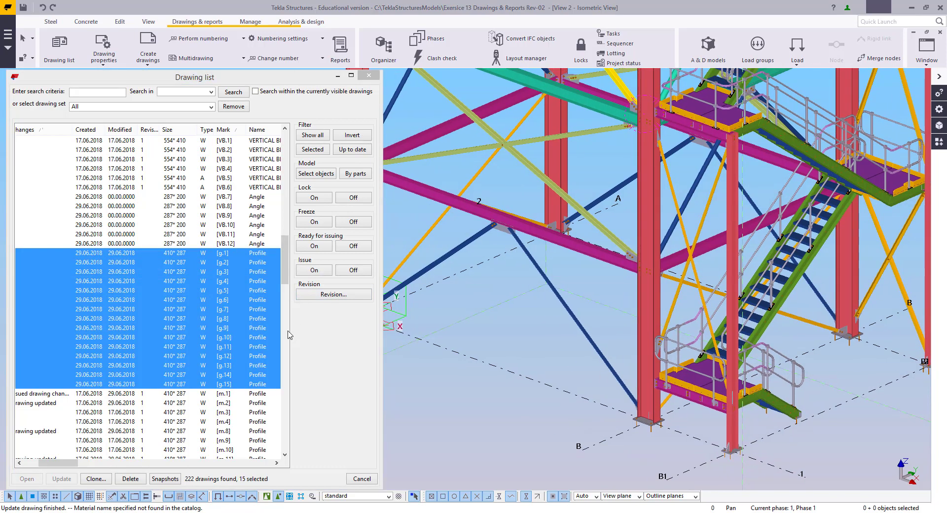
click(224, 395)
scroll(229, 355, down, 10)
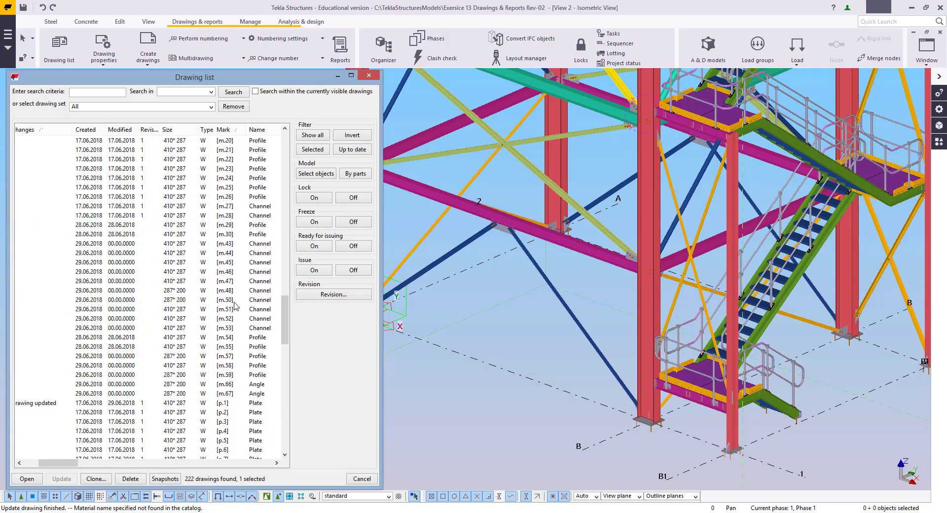
scroll(235, 306, down, 6)
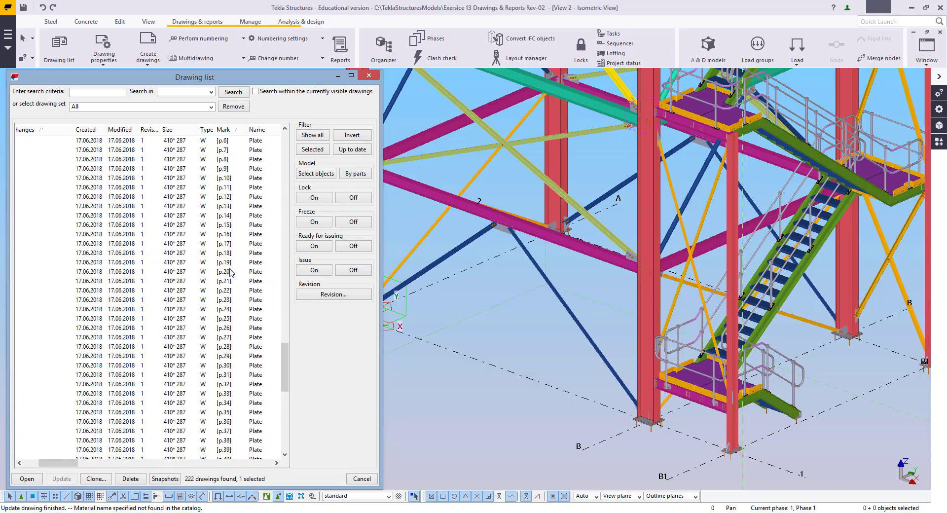
scroll(267, 431, down, 19)
drag(290, 427, 285, 287)
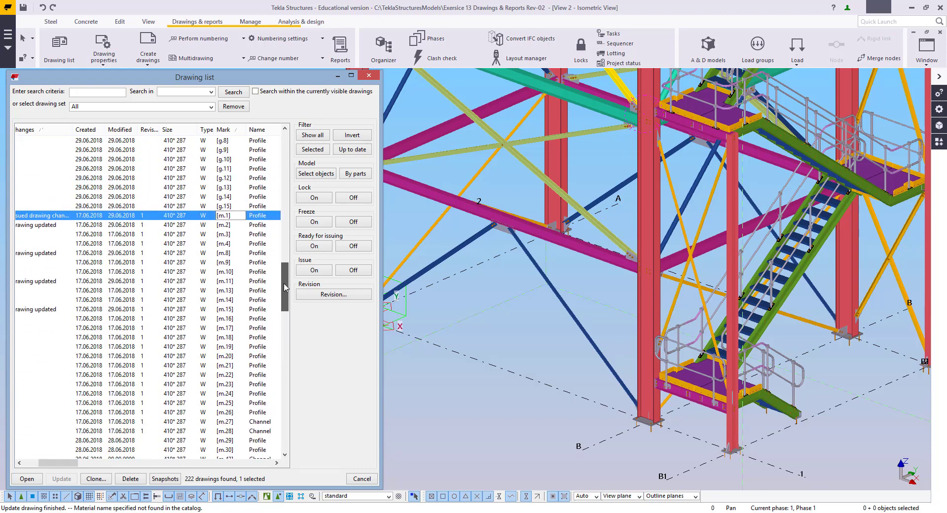
Step: Check the part and assembly prefixes of the teal mid-height beam along grid line 1, and close its properties
scroll(523, 262, down, 5)
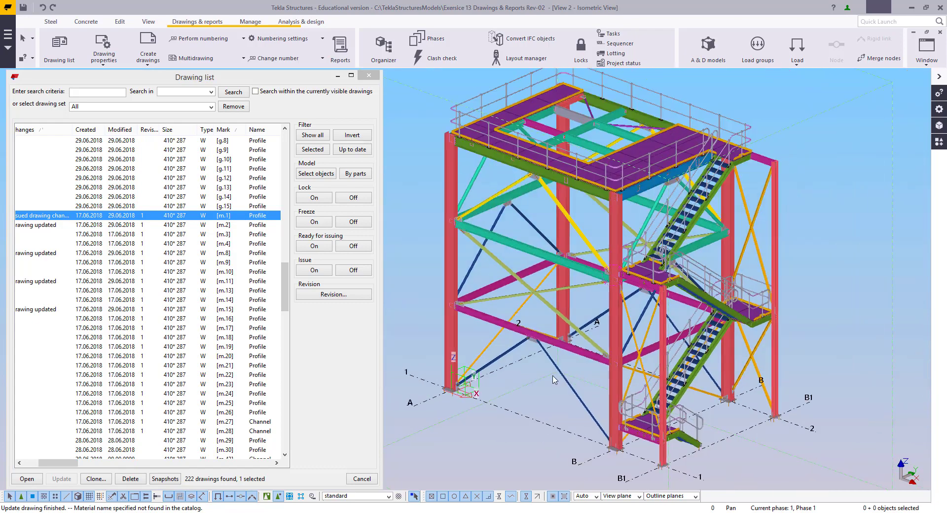
double_click(525, 271)
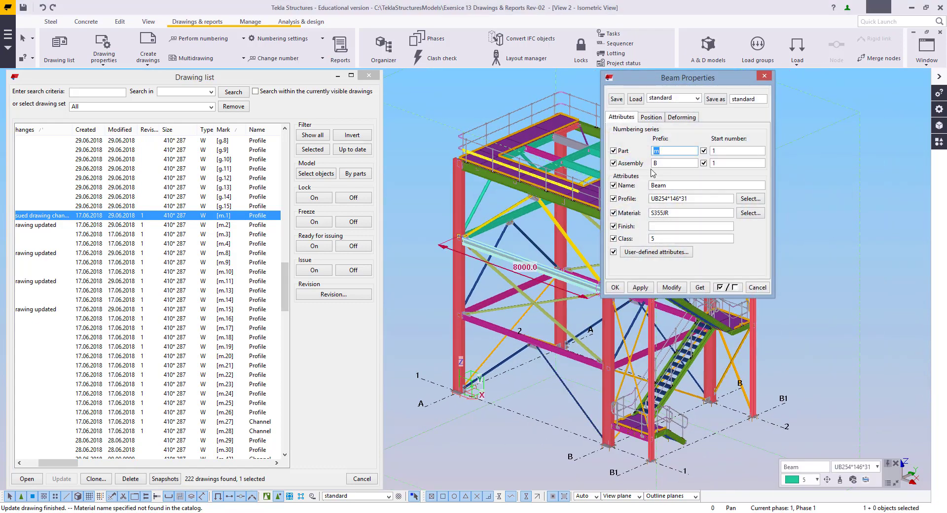
click(764, 77)
Step: Sort the drawing list by the Changes column and bring the drawing marks and names into view
drag(284, 283, 285, 153)
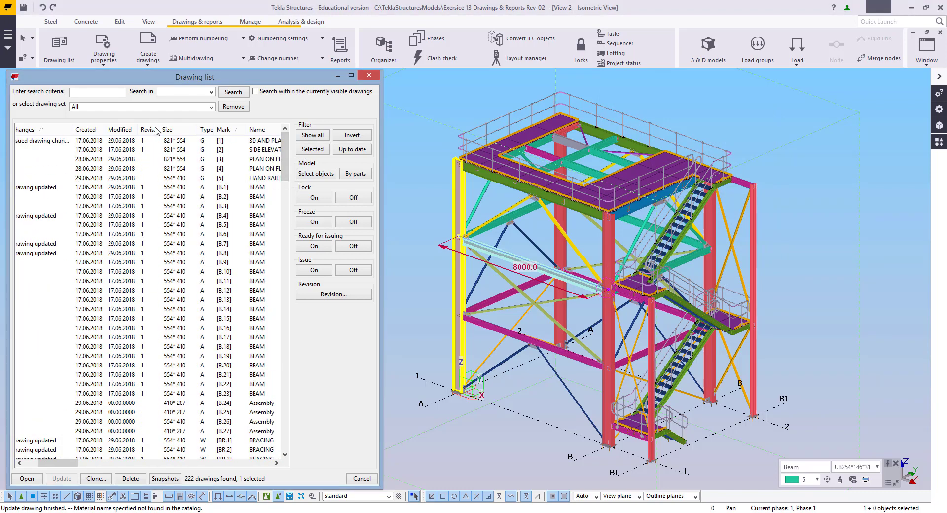
click(35, 462)
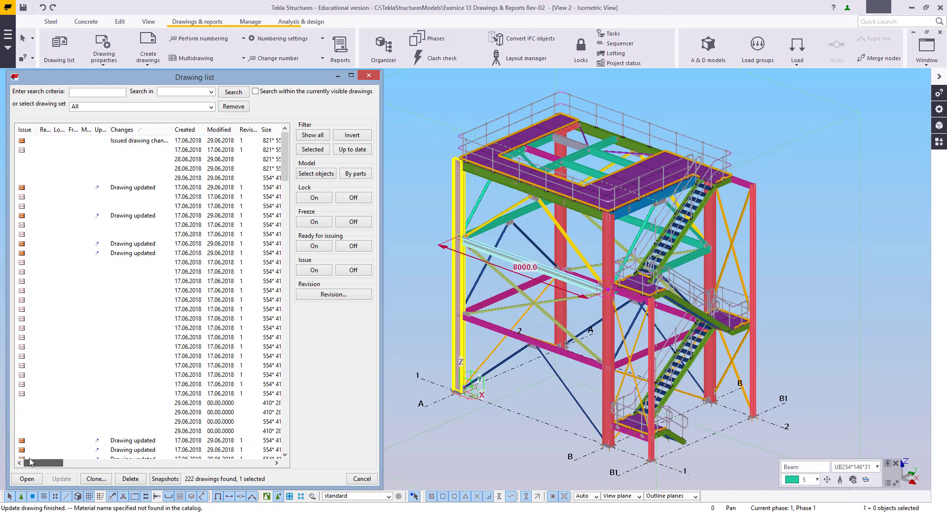
drag(34, 460, 32, 460)
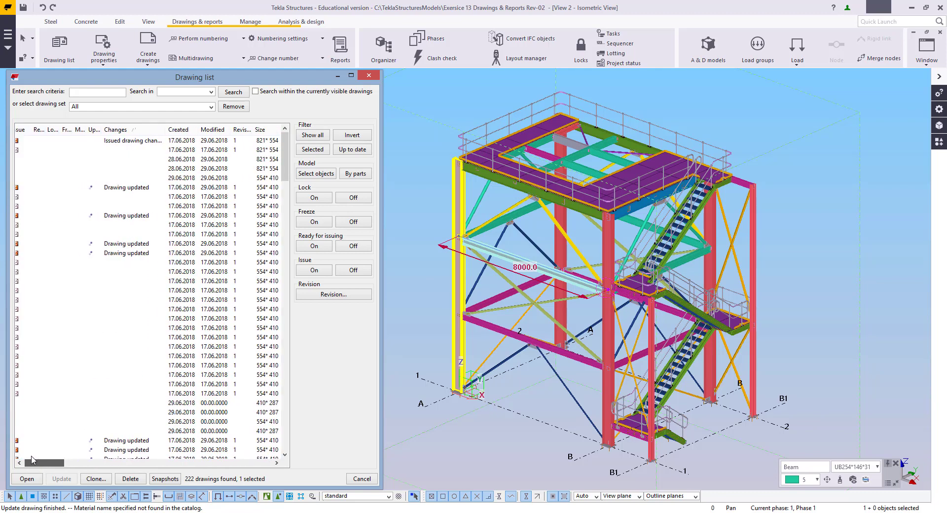
click(132, 131)
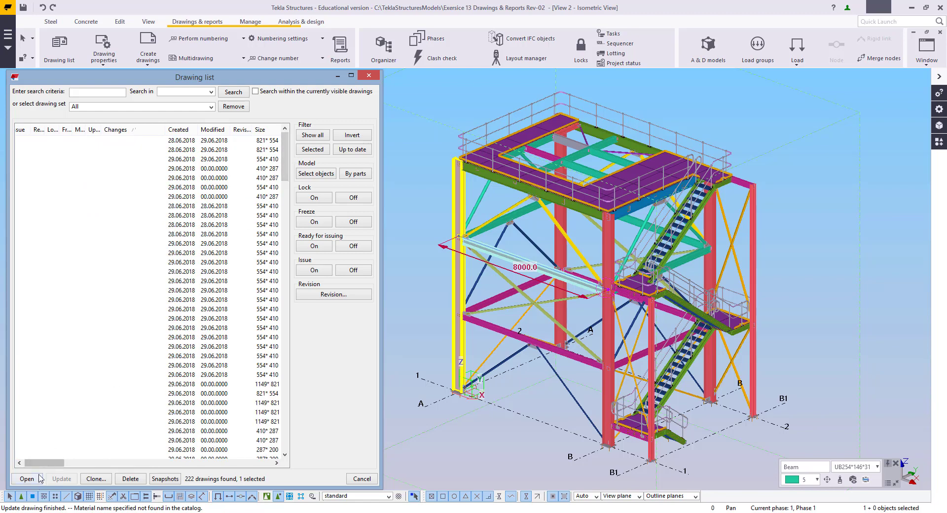
drag(43, 463, 69, 466)
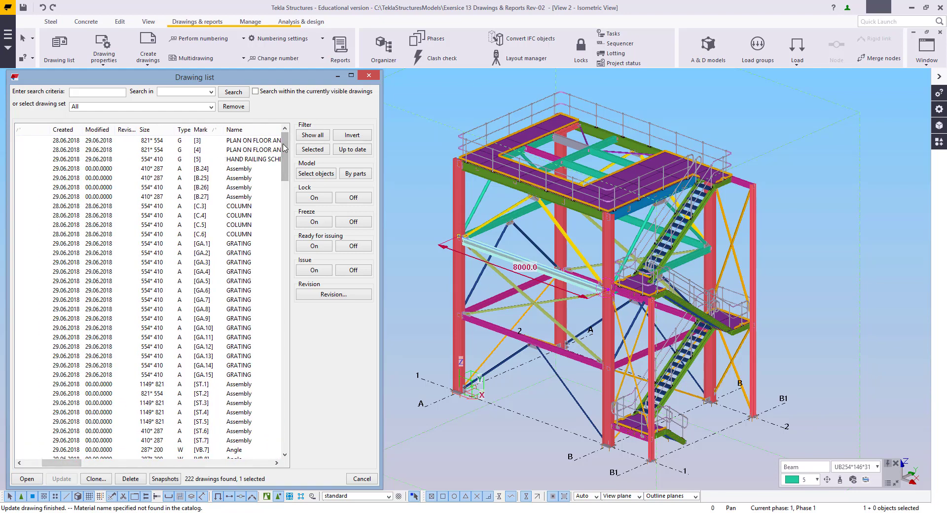
Step: Select all drawings marked as updated or with issued drawing changes, from B.1 to m.1
drag(286, 152, 294, 434)
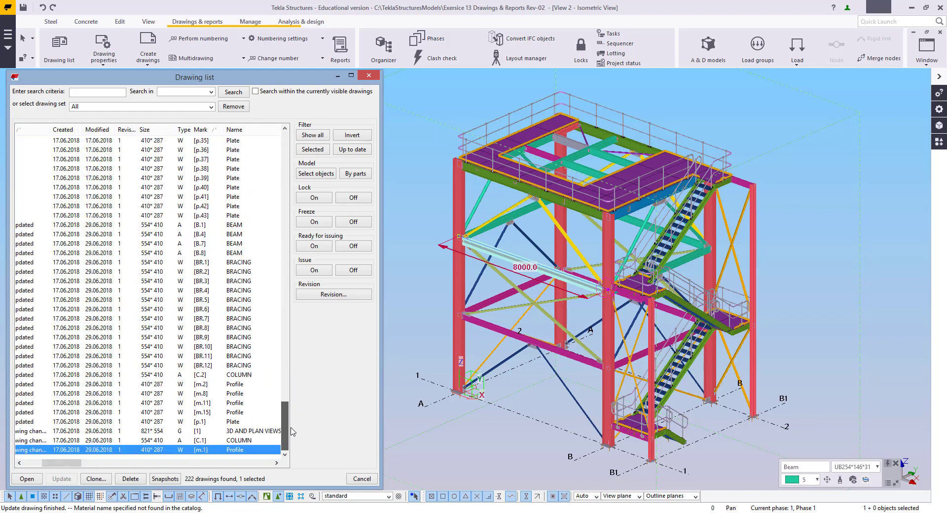
drag(62, 464, 55, 462)
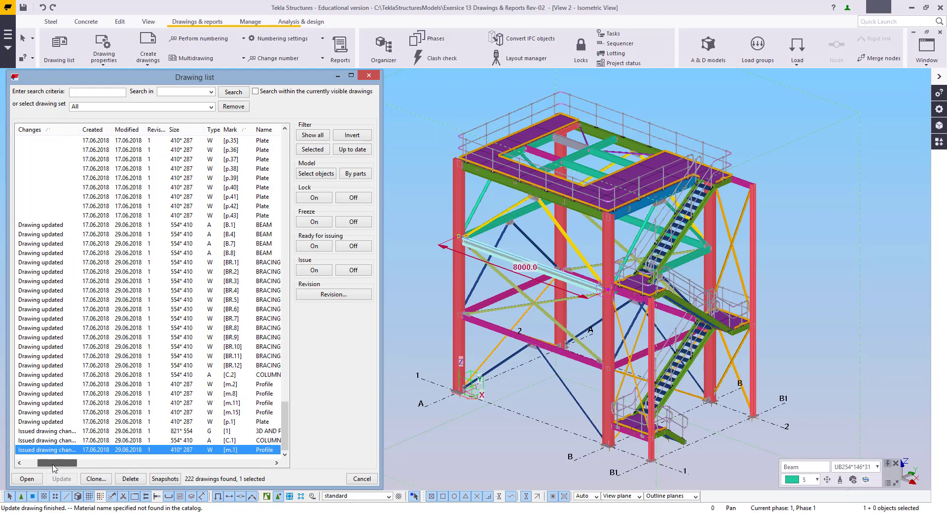
click(74, 226)
shift+click(124, 450)
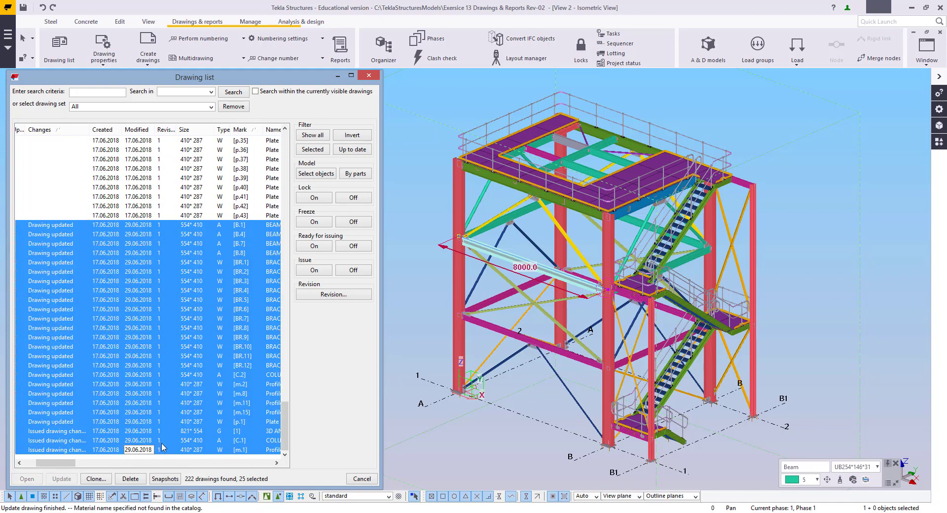
Step: Exclude the 3D AND PLAN VIEWS drawing [1] from the selection and filter the list to the selected drawings
drag(72, 463, 79, 463)
ctrl+click(250, 435)
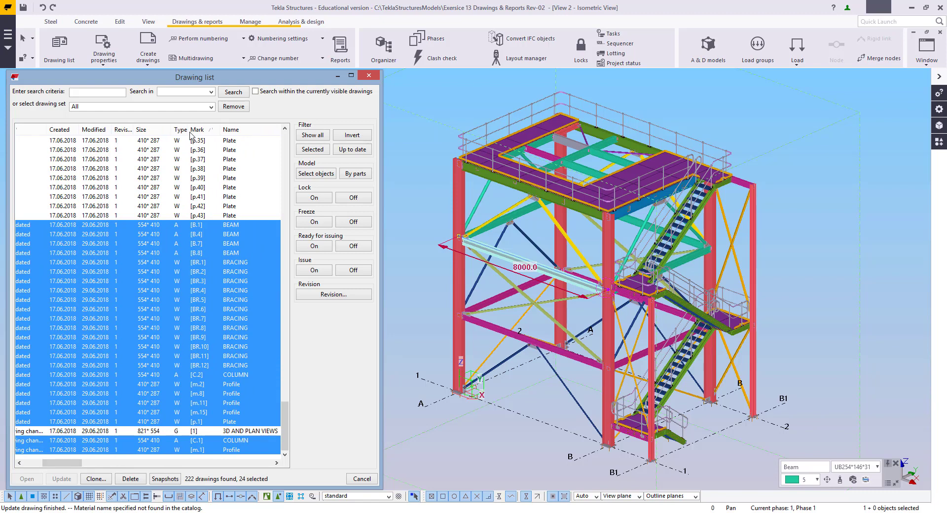
click(318, 151)
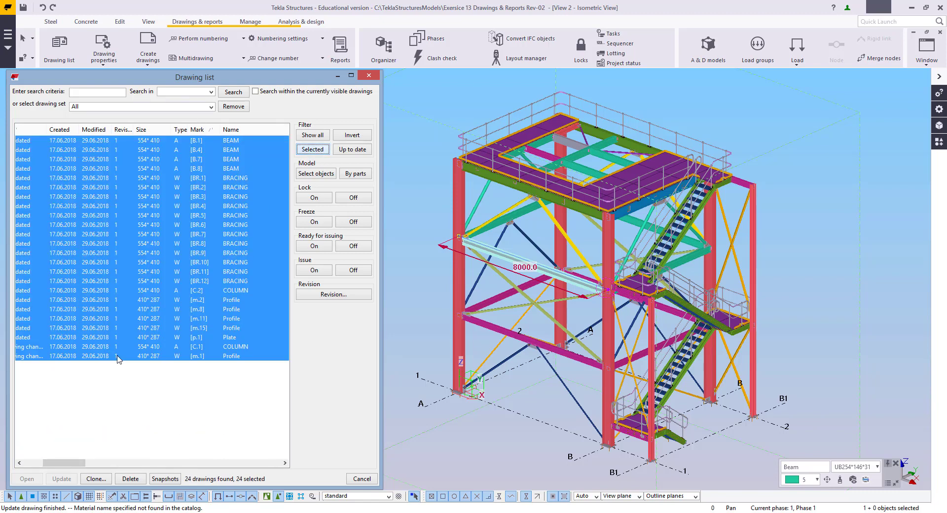
mouse_move(73, 461)
mouse_down()
mouse_move(52, 466)
mouse_move(78, 467)
mouse_move(65, 468)
mouse_up()
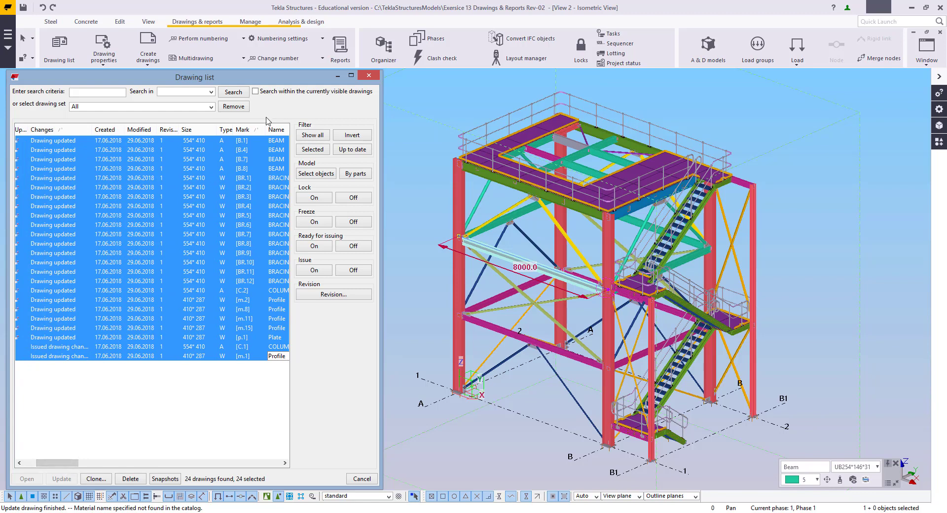
Step: Open column drawing C.1 and delete the small dimensions above the base plate end of the front view
double_click(234, 348)
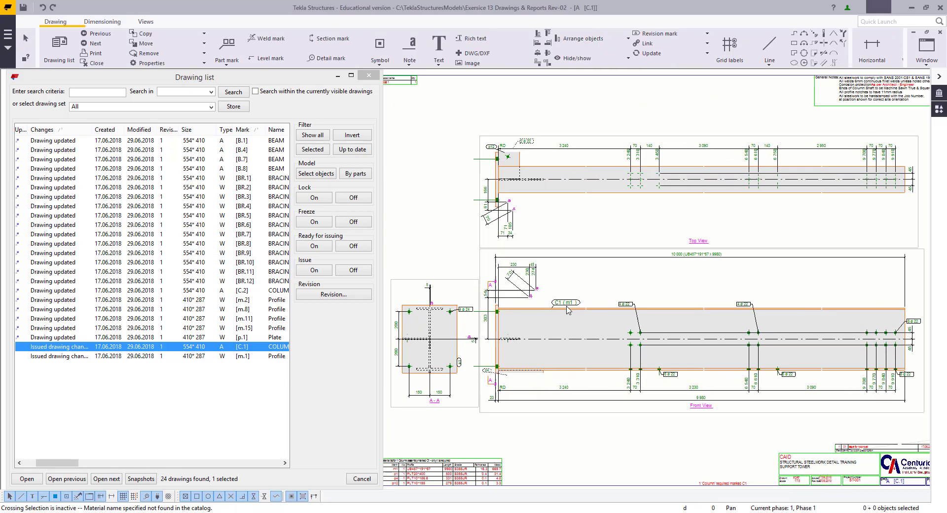
scroll(567, 310, up, 1)
scroll(542, 296, up, 4)
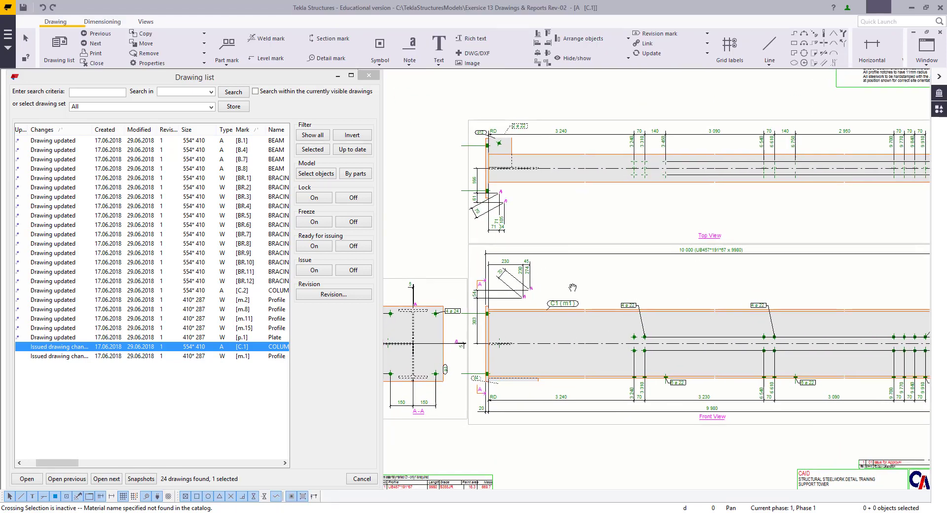
drag(483, 235, 483, 239)
key(Delete)
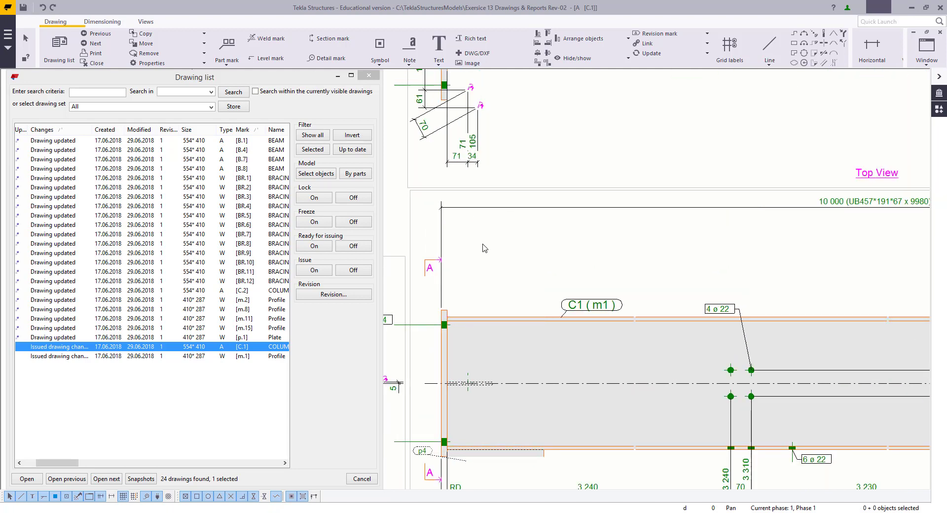
Step: Delete the small dimensions below the base plate end of the column in the top view
scroll(484, 247, down, 4)
middle_drag(486, 248, 545, 357)
scroll(560, 284, up, 3)
drag(559, 245, 521, 279)
key(Delete)
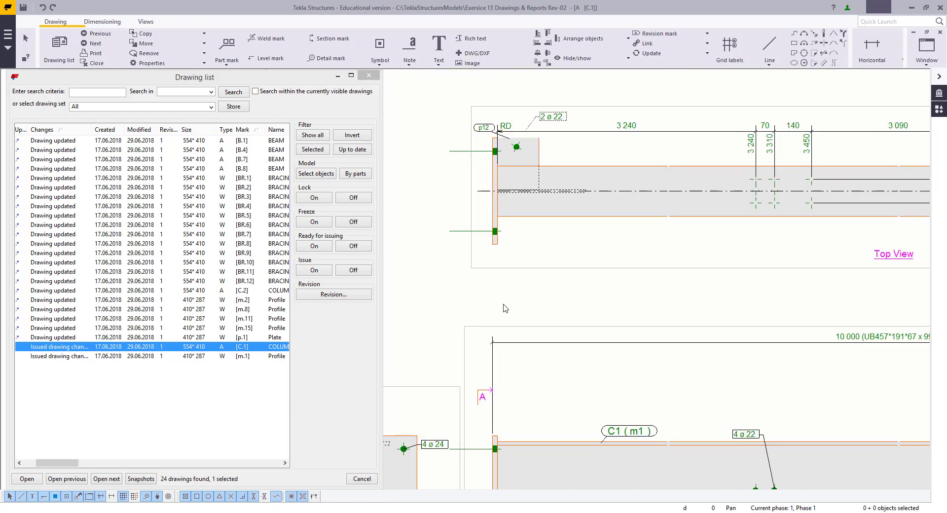
Step: Extend the top view's boundary upward to include the whole gusset plate at the column base
scroll(538, 320, down, 3)
scroll(537, 323, up, 2)
click(705, 209)
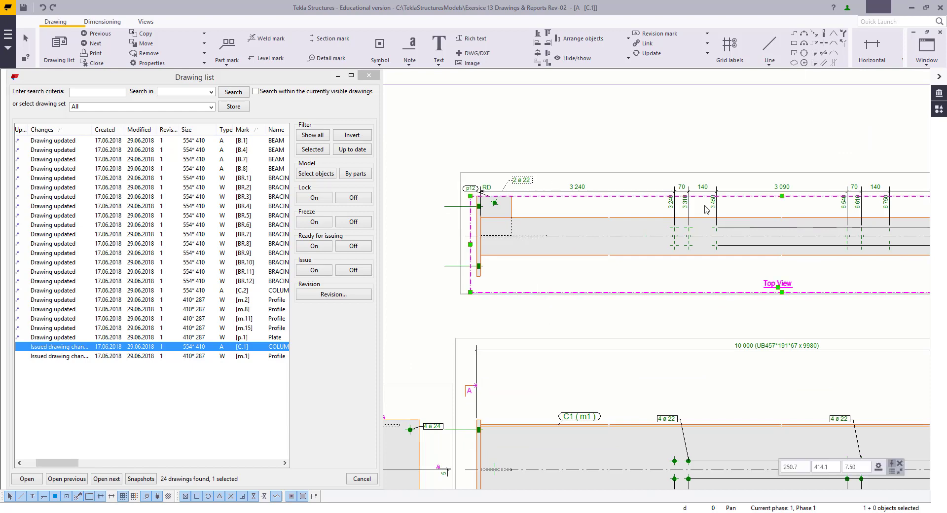
drag(782, 196, 783, 155)
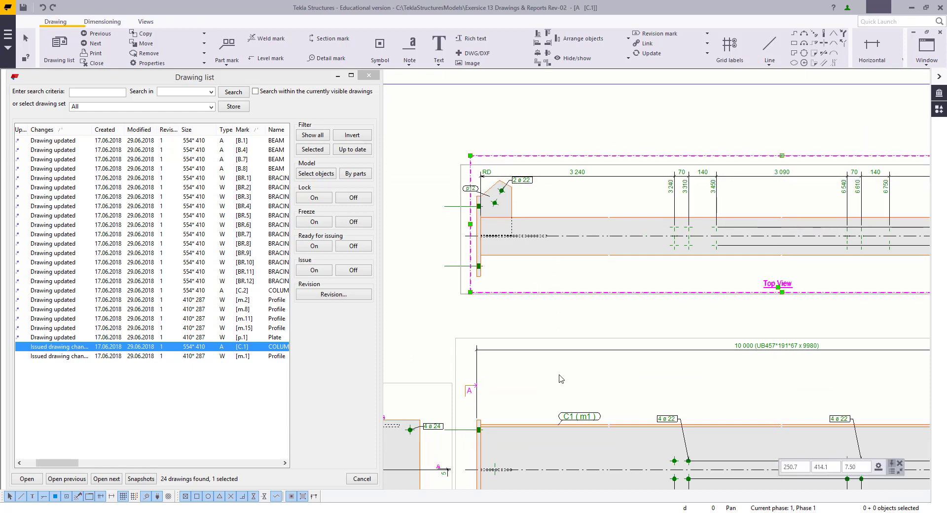
Step: Extend the front view's boundary downward to include the whole gusset plate at the column base
scroll(560, 379, down, 2)
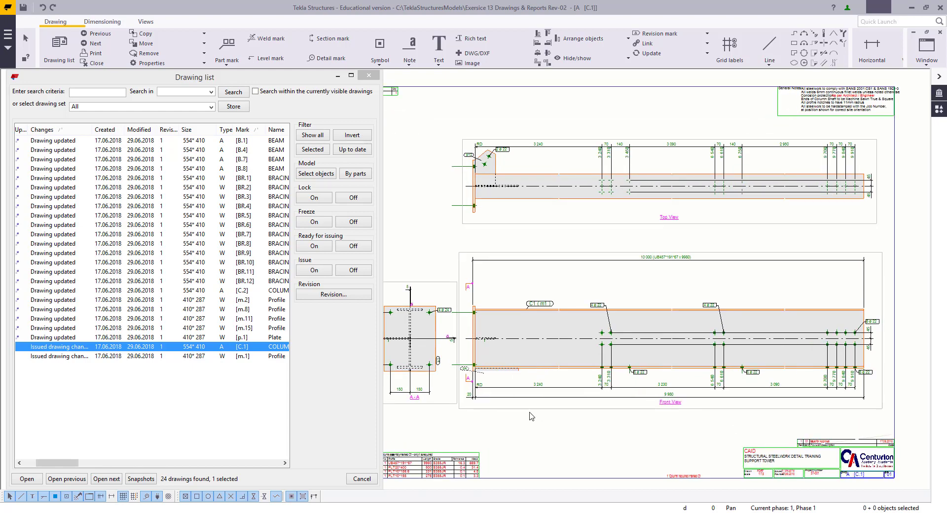
click(660, 403)
drag(672, 371, 672, 434)
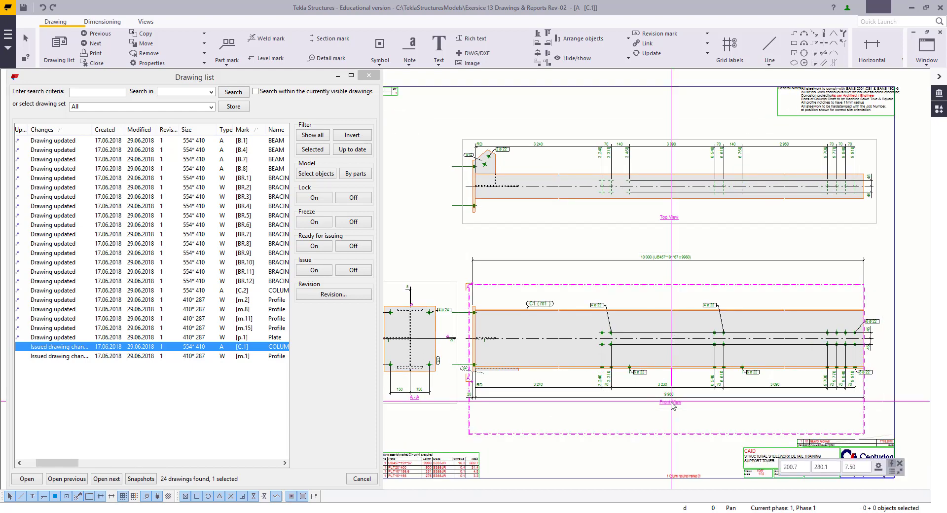
Step: Open the assembly drawing properties of C.1 and choose the tsAssemblyIntermediate_LA2 settings
double_click(538, 233)
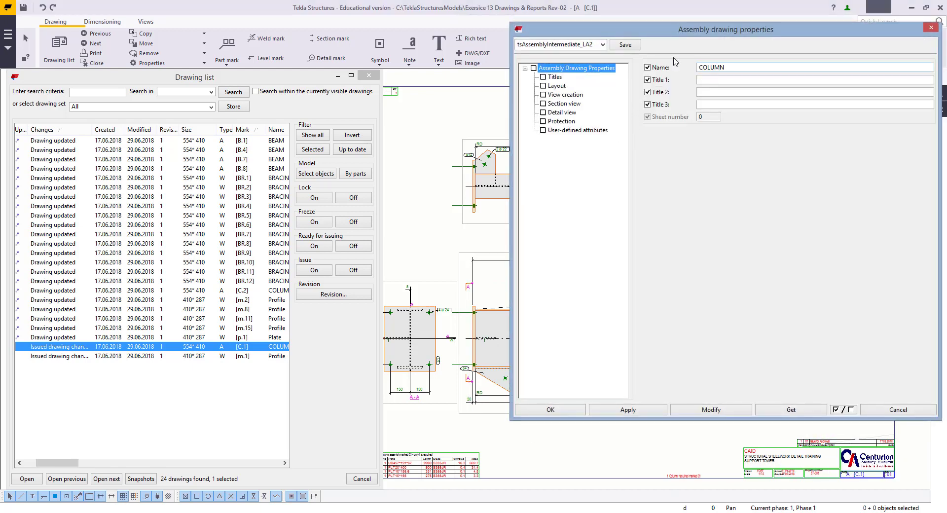
click(603, 44)
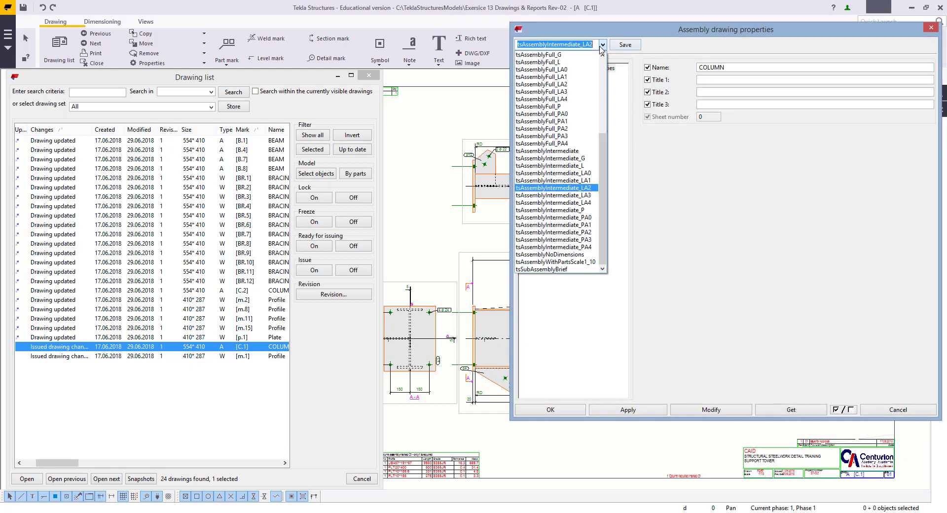
click(591, 188)
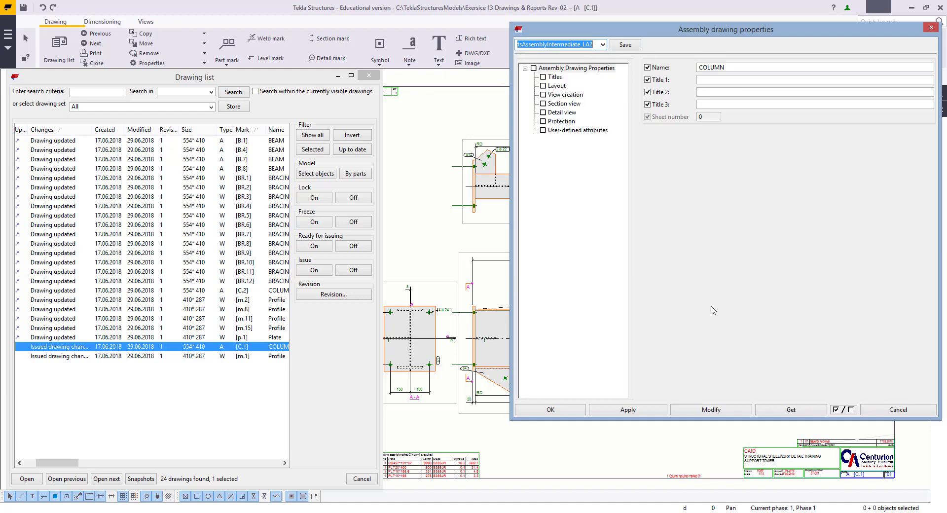
Step: Load the tsAssemblyIntermediate_LA3 settings, exclude the drawing size in the layout properties, and modify the drawing with them
click(603, 45)
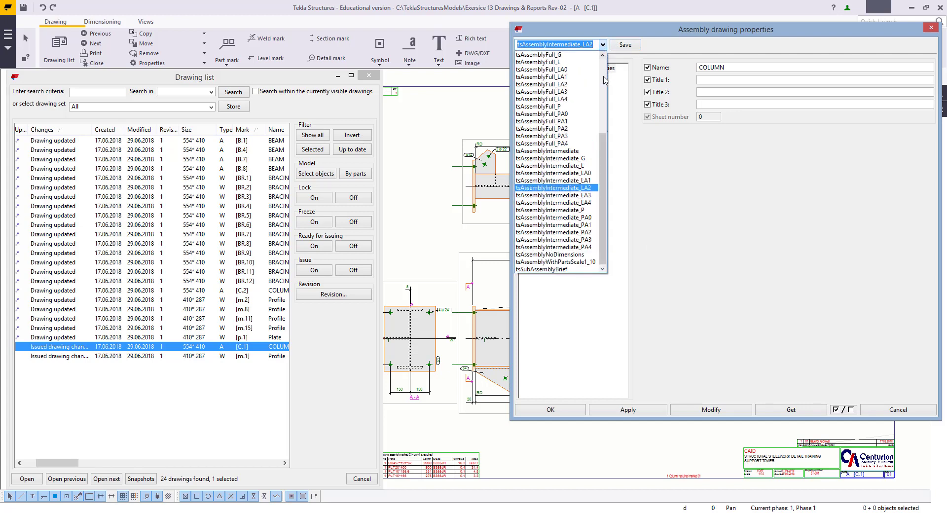
click(587, 196)
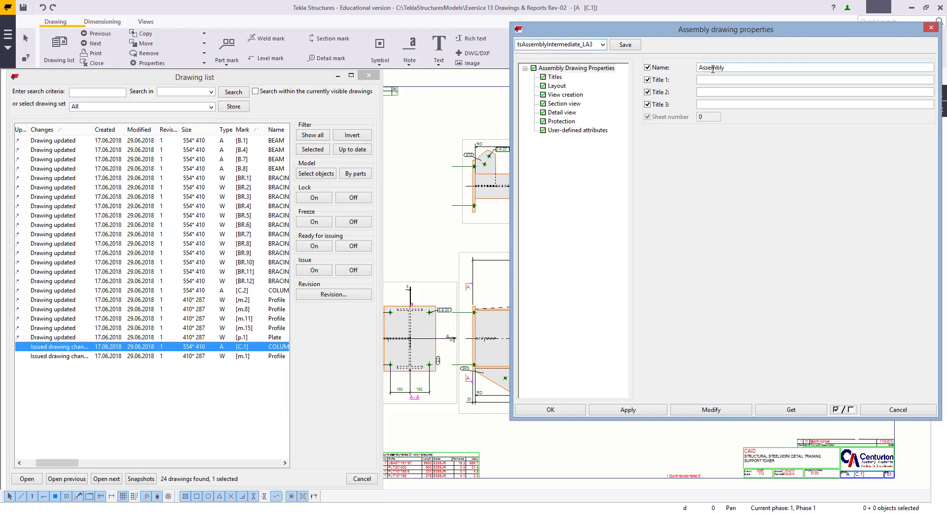
click(658, 71)
click(557, 87)
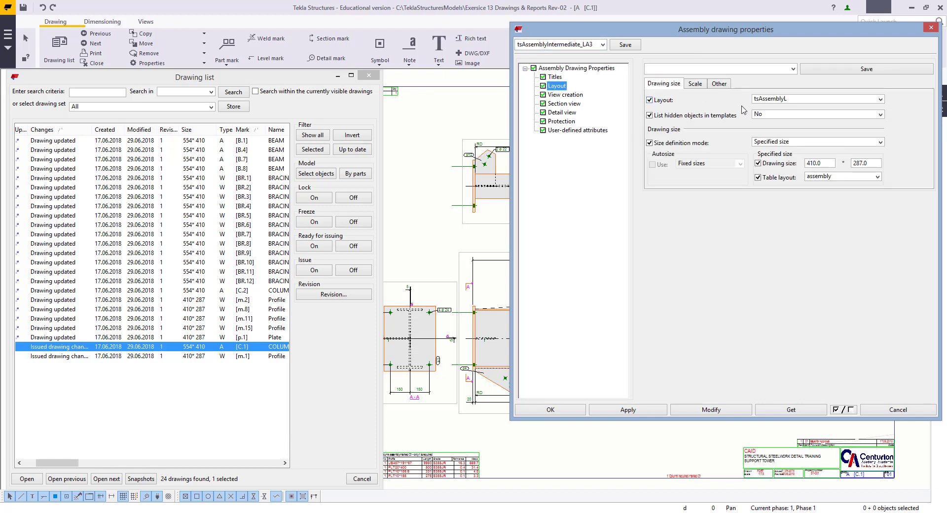
click(758, 163)
click(719, 412)
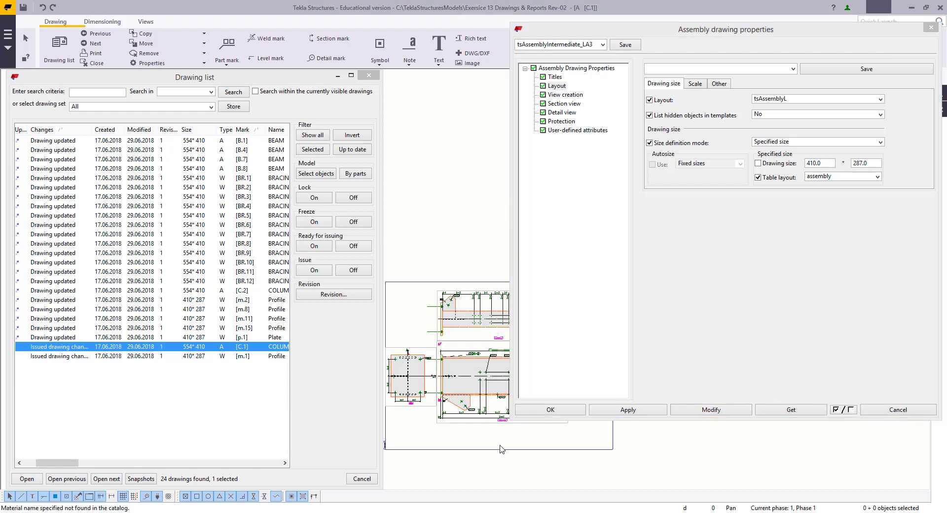
mouse_move(468, 409)
middle_down()
mouse_move(474, 353)
mouse_move(499, 353)
middle_up()
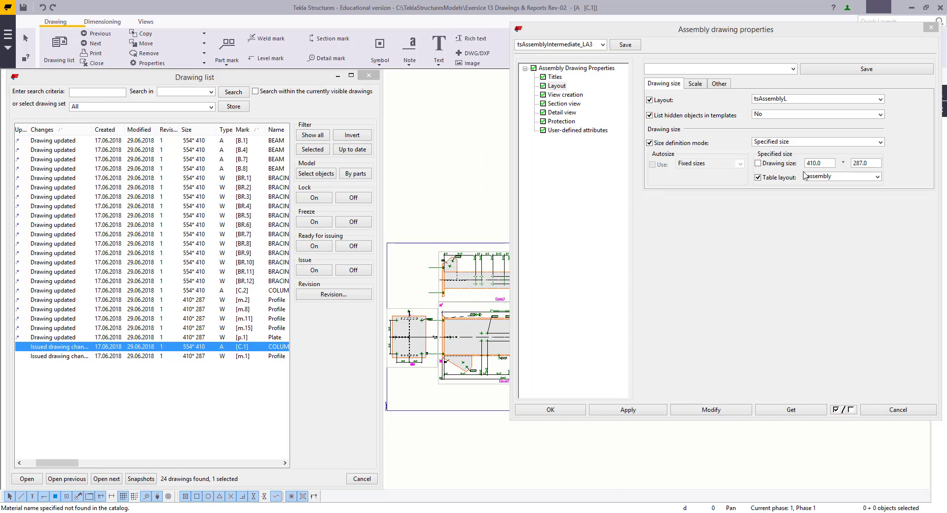
Step: Include the drawing size again, load the A2L layout settings, and modify the drawing with them
click(759, 164)
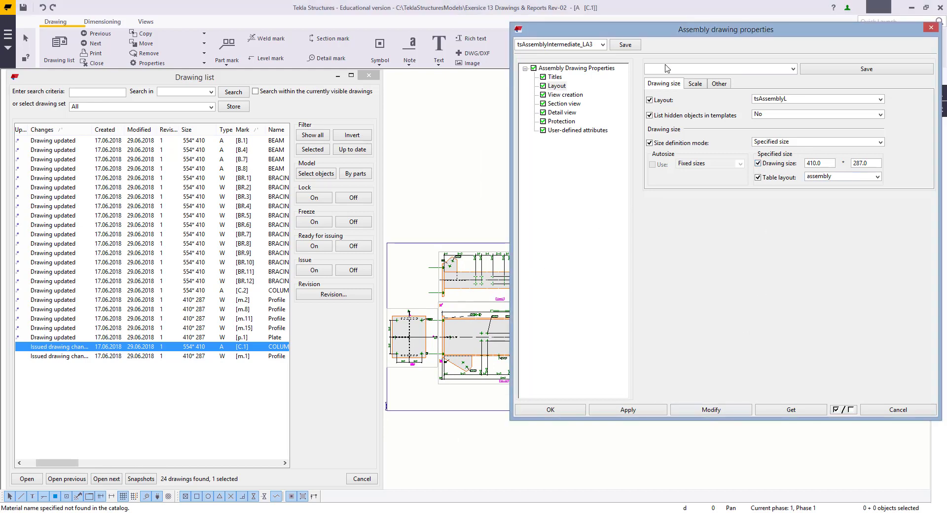
click(793, 69)
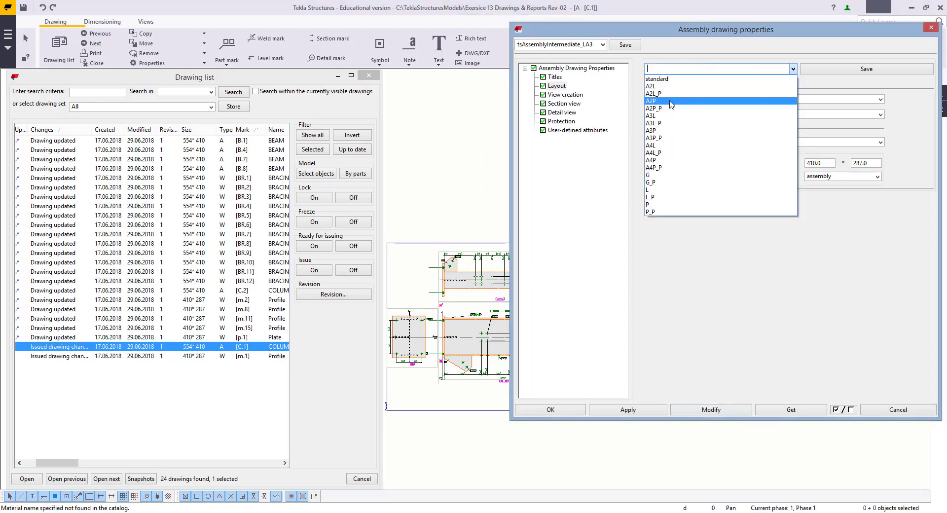
click(666, 88)
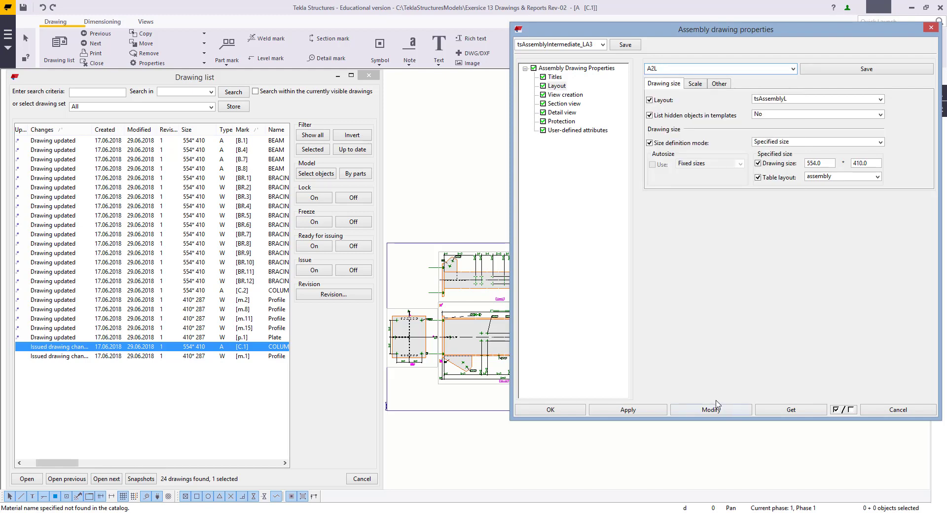
click(715, 415)
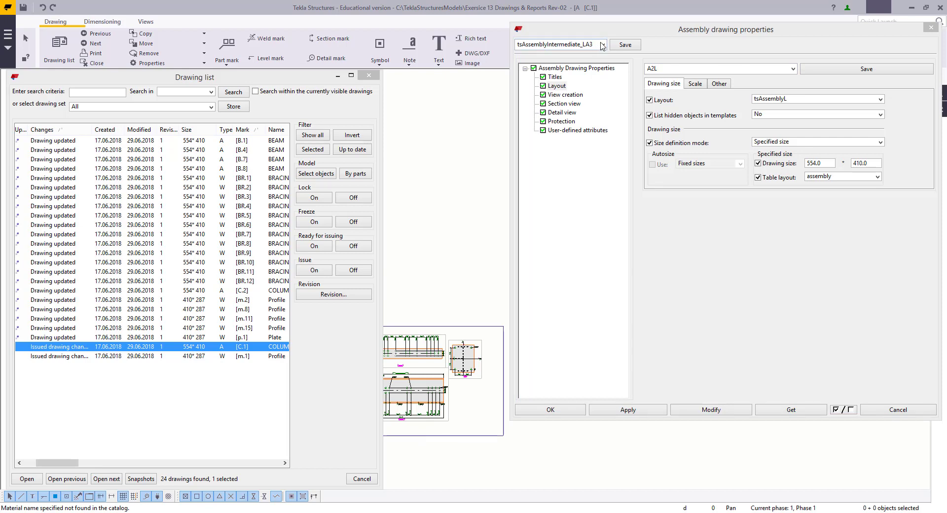
Step: Load the tsAssemblyIntermediate_LA2 settings and modify the drawing with them
click(603, 43)
scroll(581, 180, up, 2)
scroll(577, 184, up, 4)
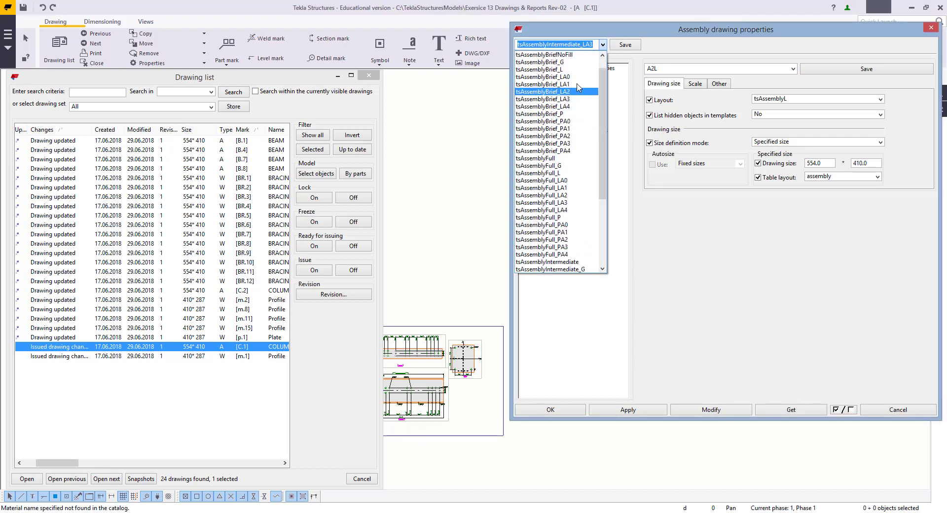
scroll(580, 172, down, 3)
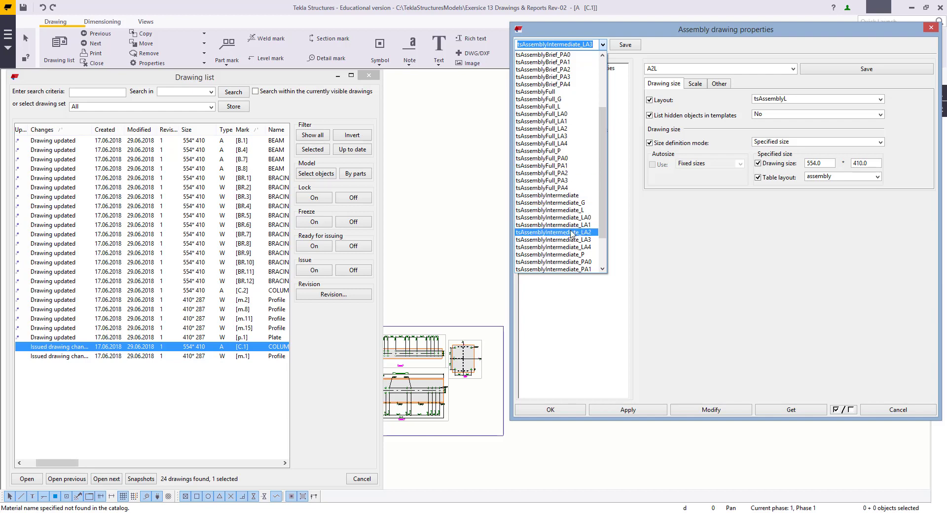
scroll(575, 232, down, 2)
click(572, 188)
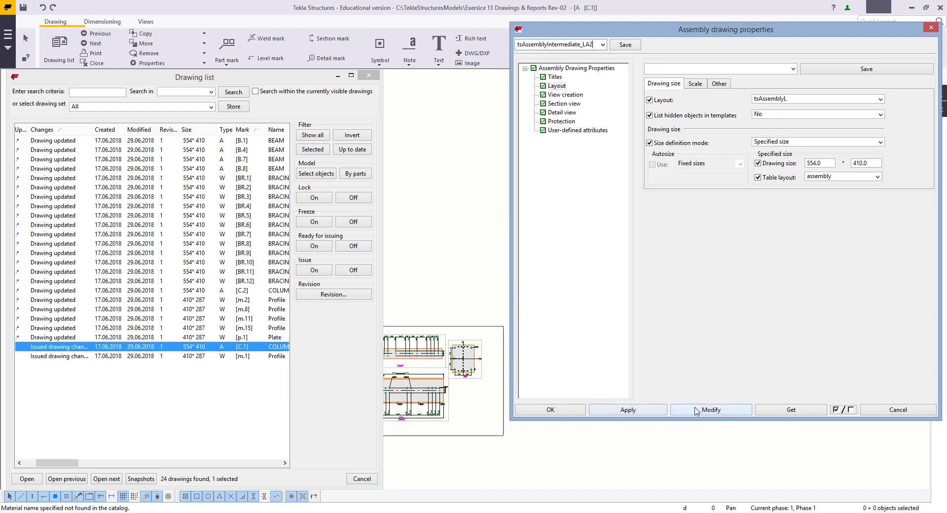
click(696, 411)
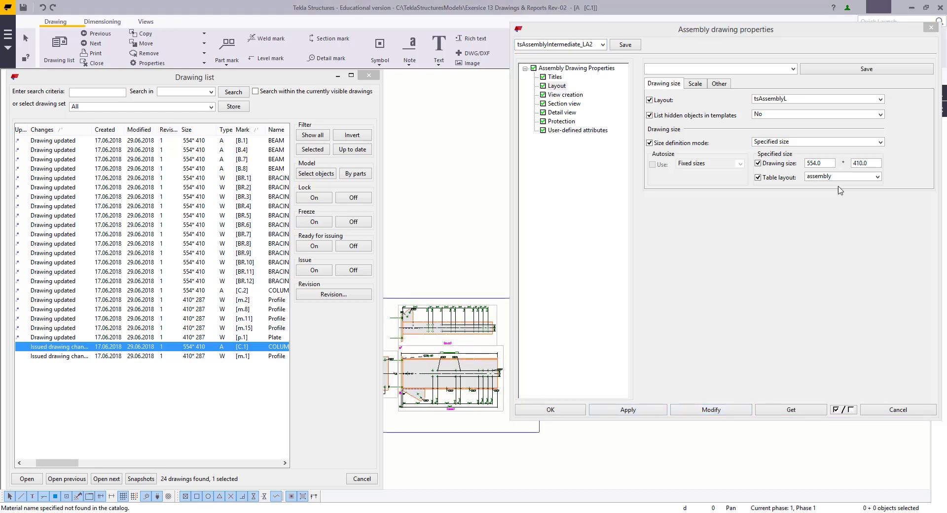
Step: Set the table layout to assembly_A4_landscape, modify the drawing, and inspect its title block and views
click(838, 176)
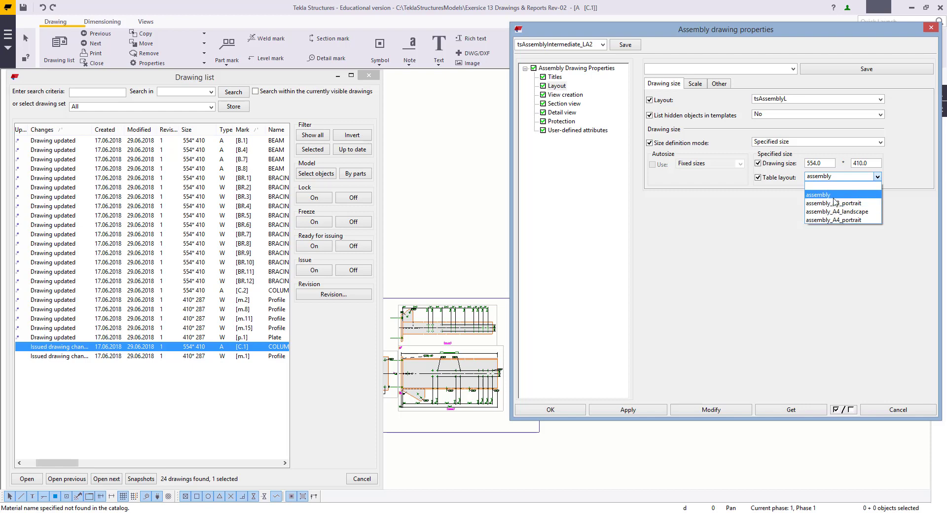
click(837, 212)
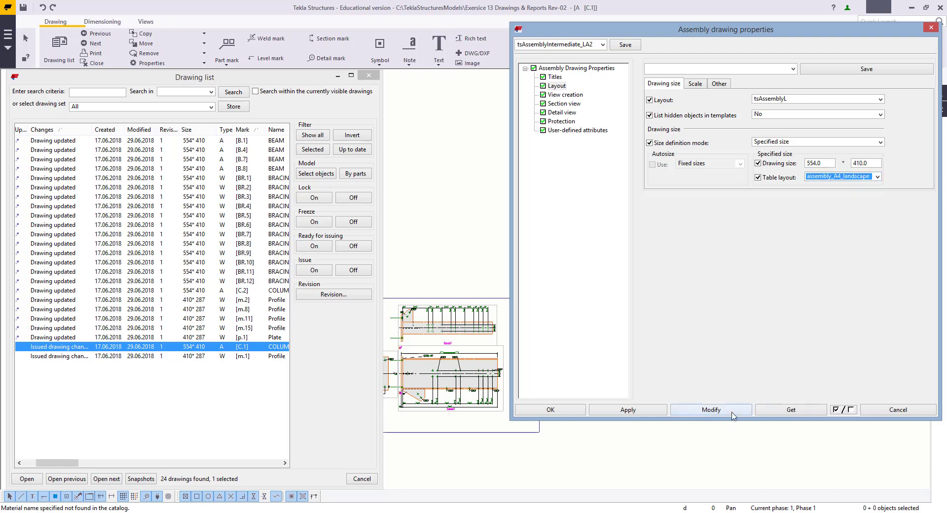
click(733, 414)
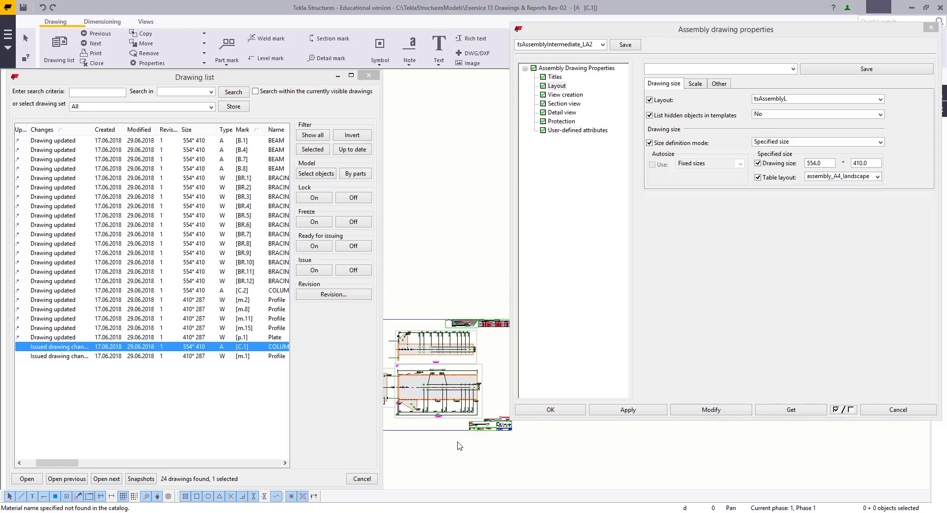
scroll(460, 440, up, 5)
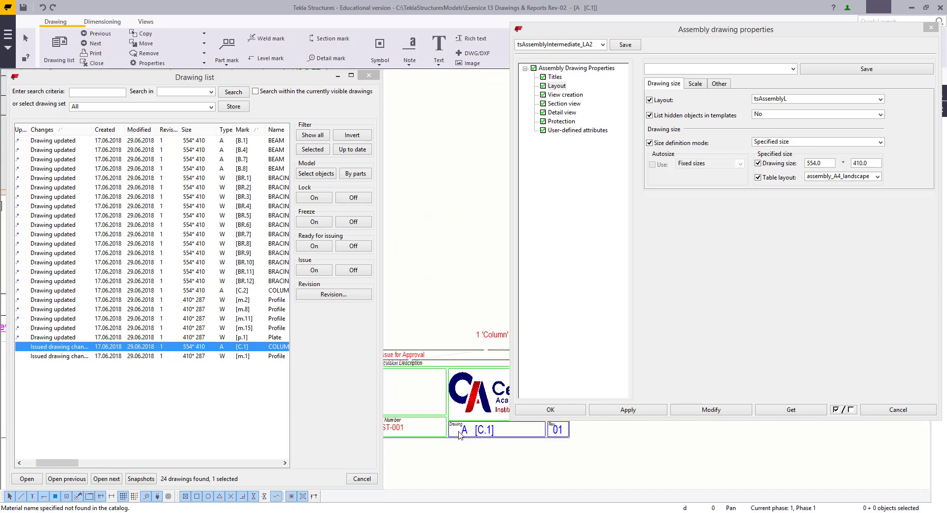
mouse_move(459, 432)
middle_down()
mouse_move(735, 436)
mouse_move(613, 466)
mouse_move(648, 464)
mouse_move(507, 480)
mouse_move(488, 434)
mouse_move(503, 407)
mouse_move(469, 281)
mouse_move(574, 292)
mouse_move(393, 309)
mouse_move(545, 322)
middle_up()
scroll(393, 309, down, 2)
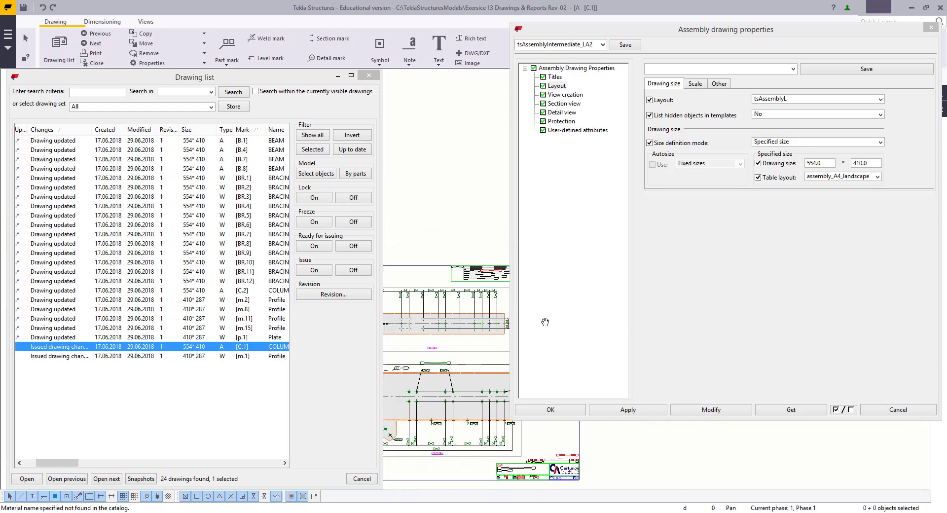
scroll(547, 345, up, 4)
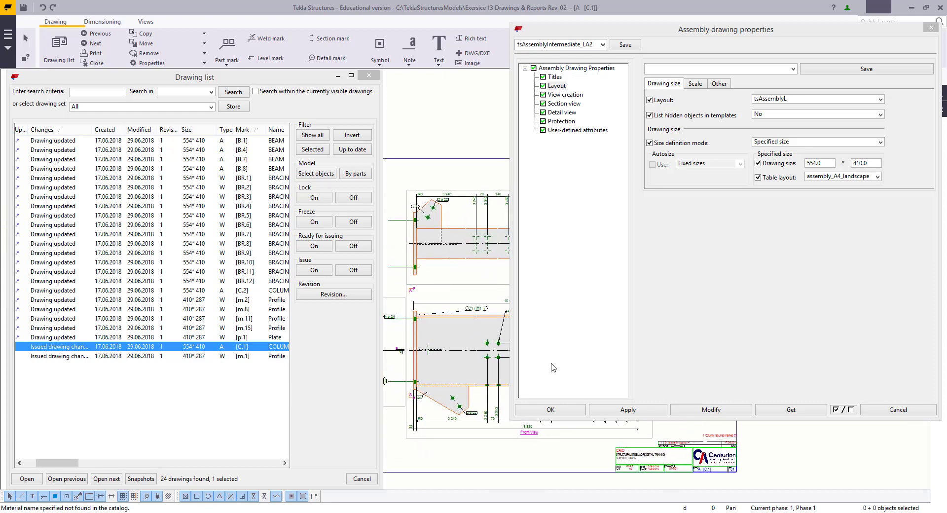
Step: Close the drawing properties without further changes, fit the whole sheet in view, and save drawing C.1
click(898, 410)
key(Home)
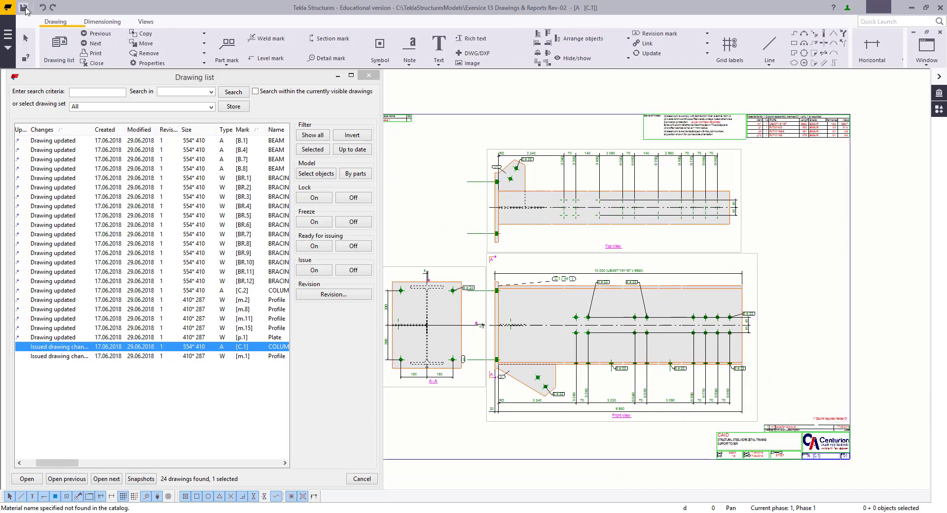
key(ctrl+s)
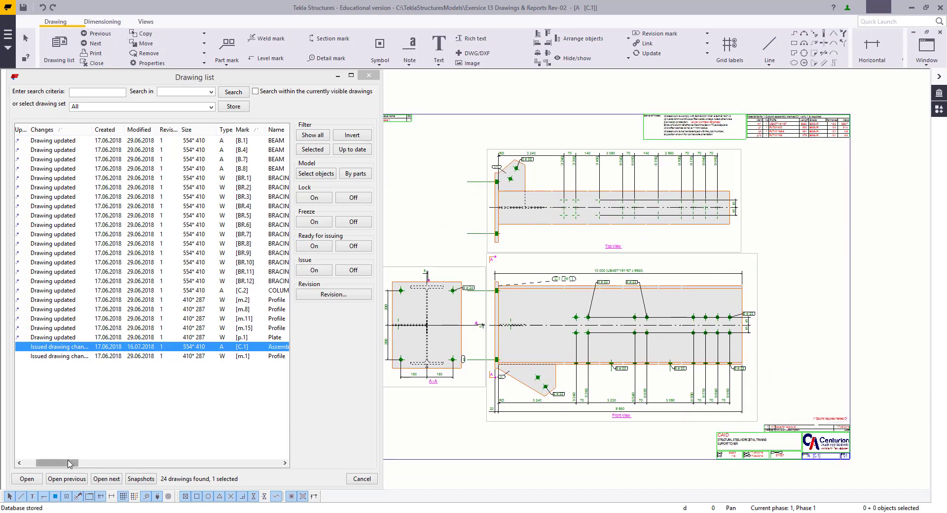
Step: Open plate drawing p.1 from the drawing list, check its sheet, and save it
middle_drag(481, 453, 535, 439)
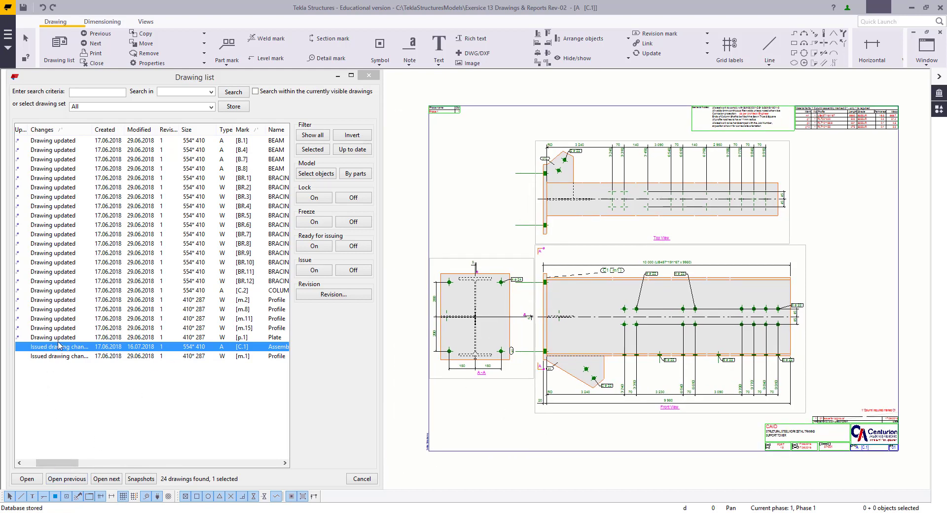
double_click(58, 338)
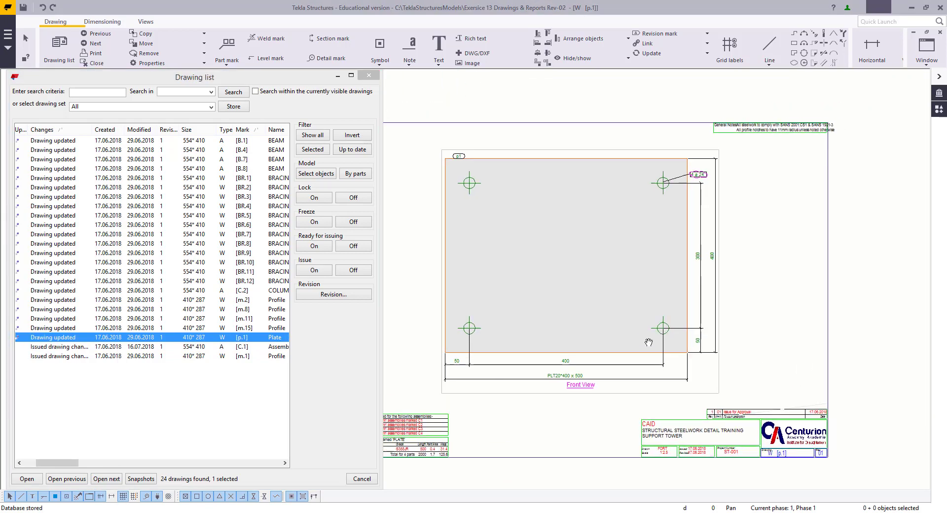
scroll(649, 342, up, 1)
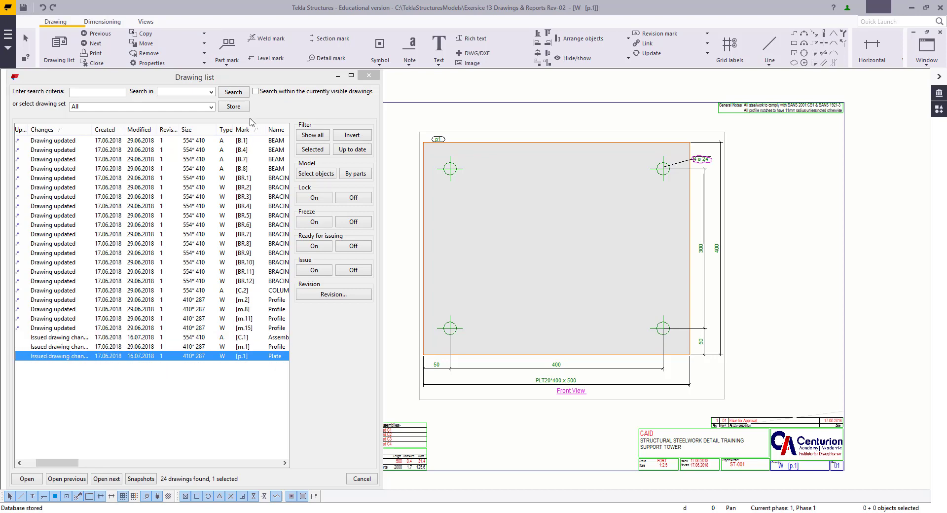
Step: Open beam drawing B.1 from the drawing list sorted by mark, and arrange its views within the sheet
click(242, 130)
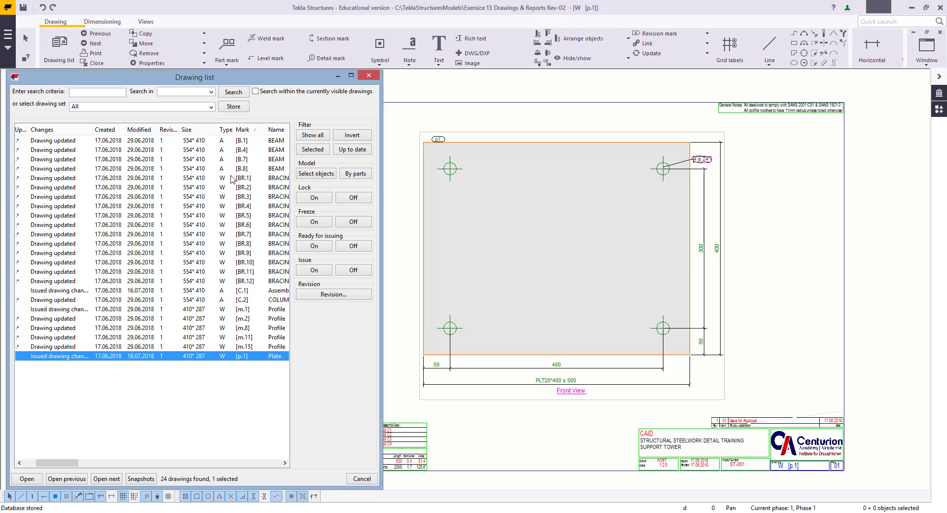
scroll(148, 225, right, 1)
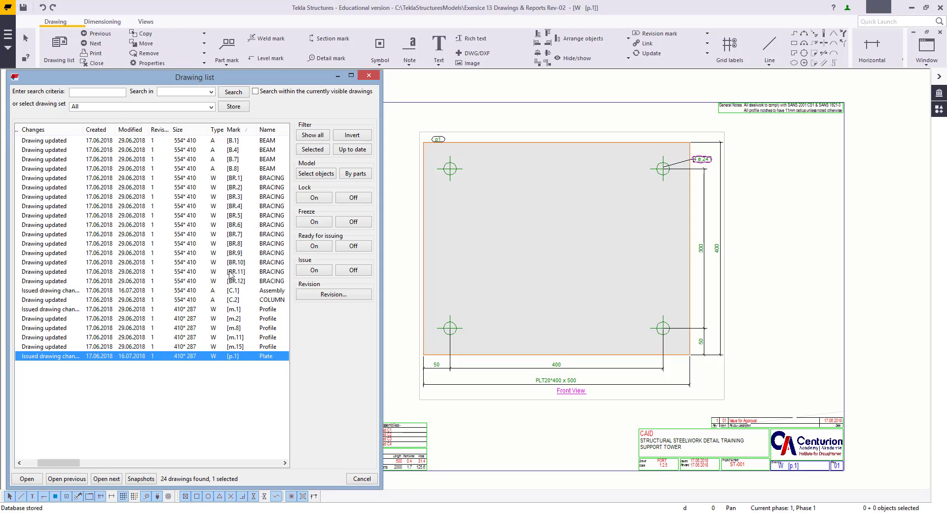
double_click(231, 143)
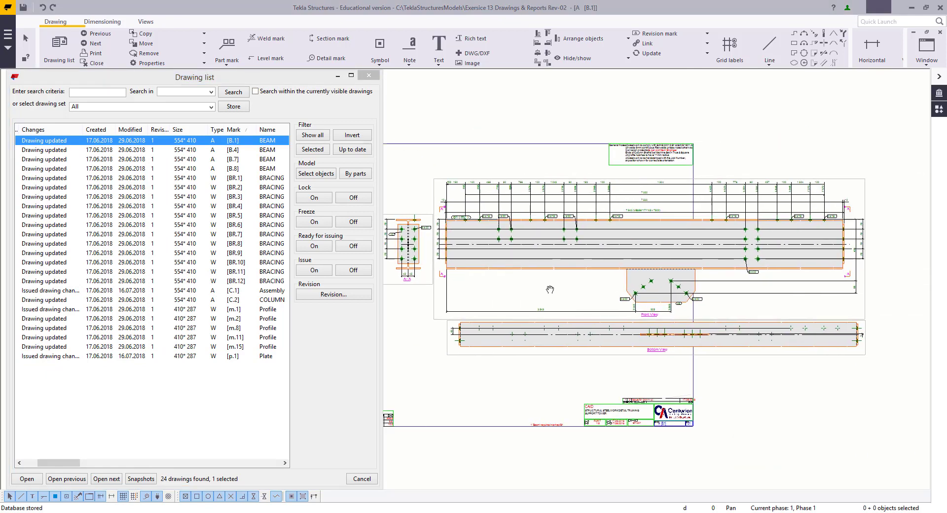
right_click(548, 291)
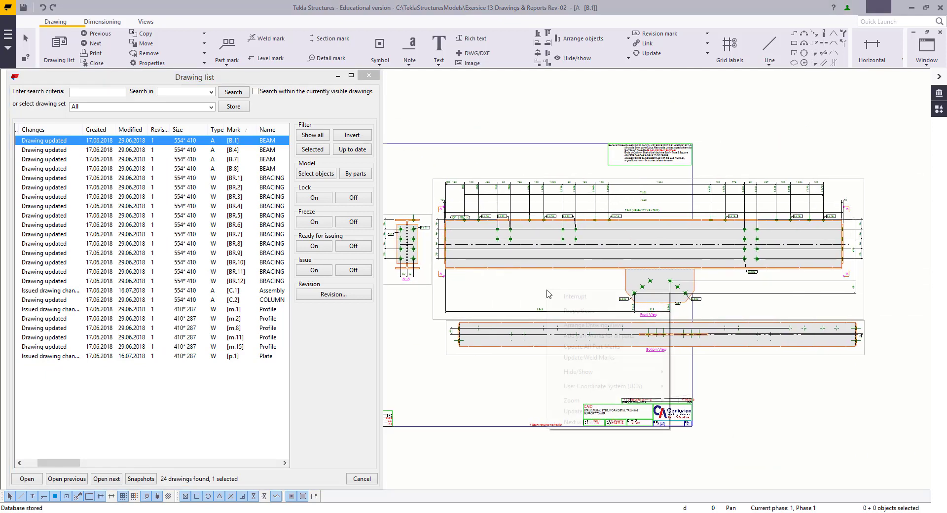
click(615, 326)
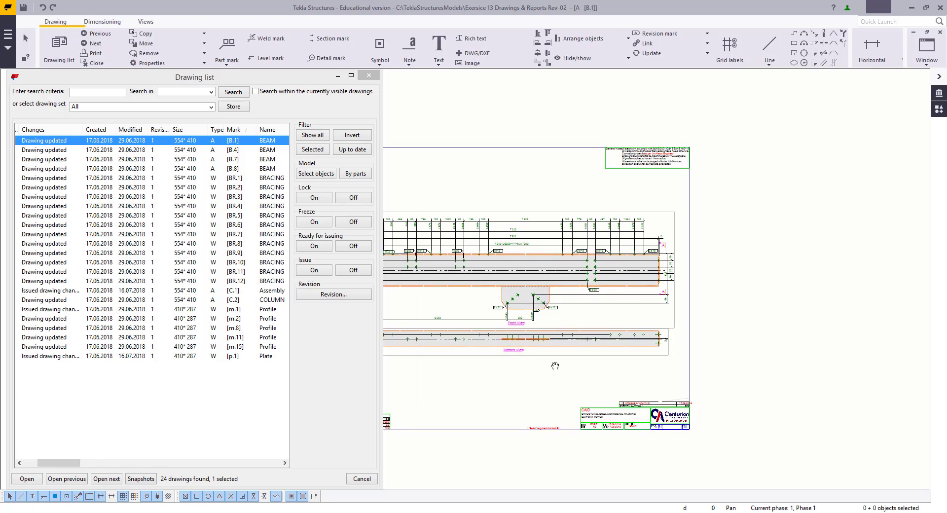
Step: Delete the dimension between the first and last holes above the beam in the front view
drag(555, 366, 661, 365)
scroll(531, 279, up, 3)
scroll(545, 178, up, 2)
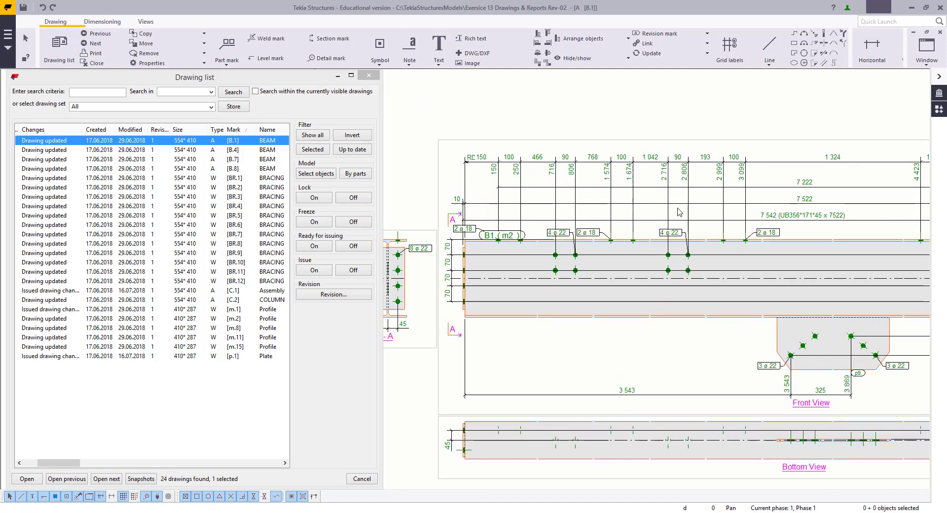
click(814, 184)
scroll(648, 223, down, 2)
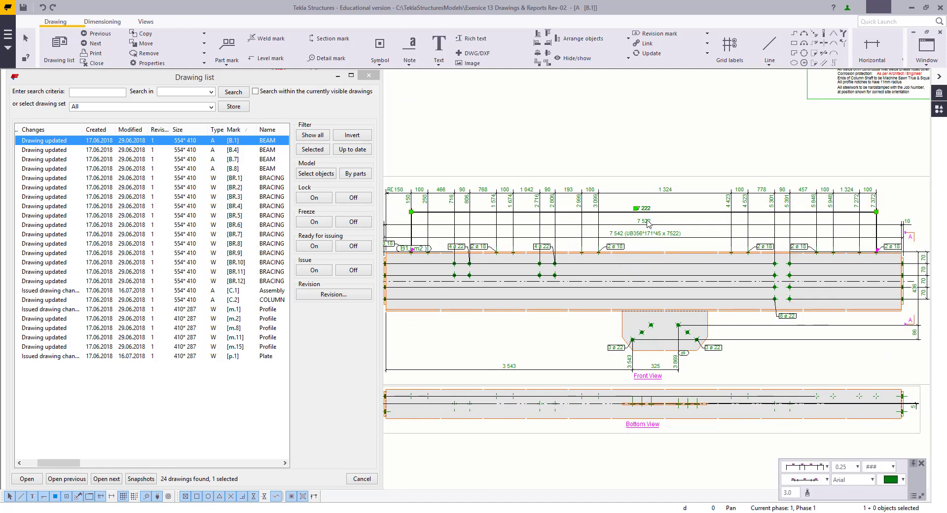
key(Delete)
Step: Move the beam length dimension and the overall profile dimension above the hole dimension chain in the front view
middle_drag(631, 215, 681, 235)
click(699, 242)
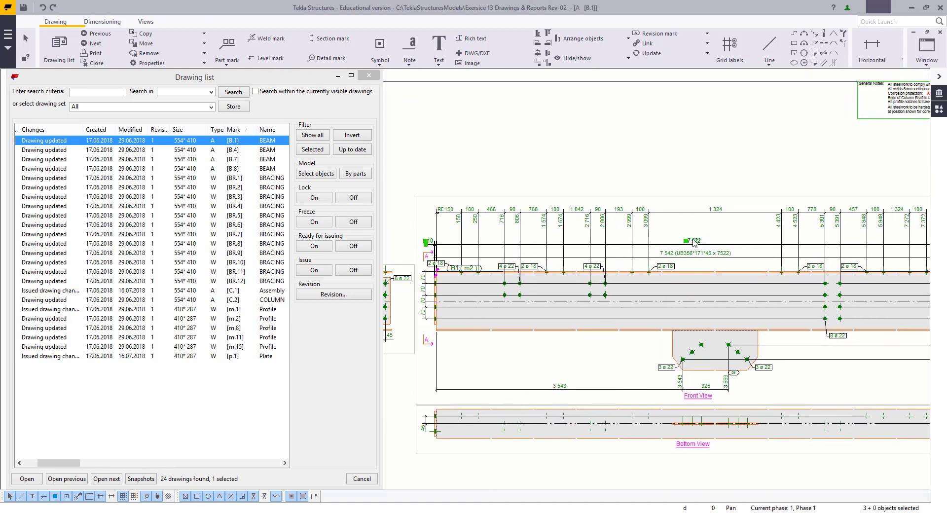
drag(699, 241, 689, 185)
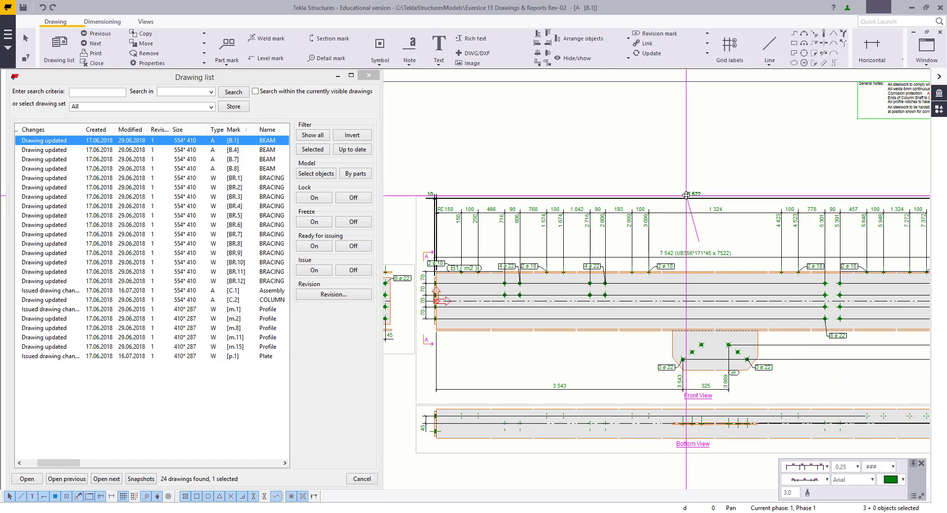
click(706, 260)
drag(705, 261, 706, 186)
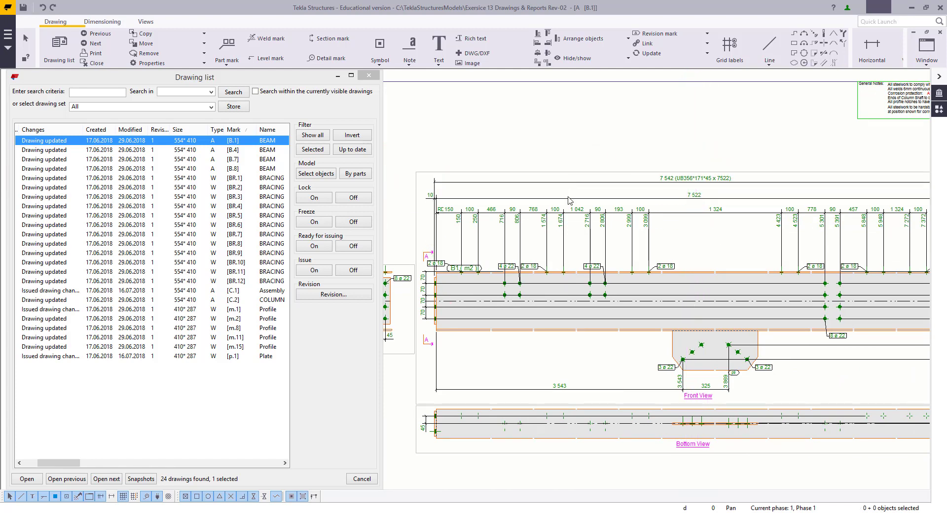
Step: Add the far end of the beam as a dimension point to the hole dimension chain in the front view
scroll(569, 197, down, 2)
mouse_move(673, 254)
middle_down()
mouse_move(644, 261)
mouse_move(654, 268)
middle_up()
scroll(566, 197, up, 2)
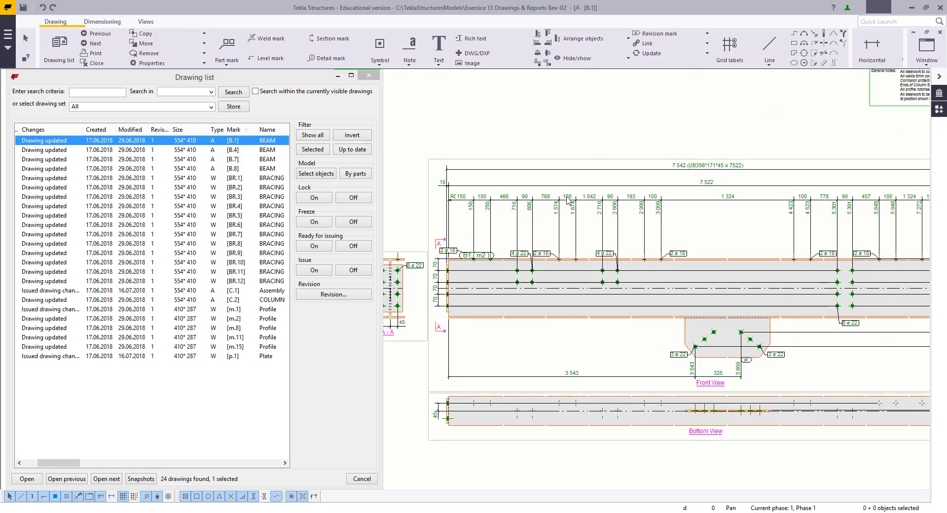
click(595, 197)
scroll(597, 198, down, 1)
middle_drag(838, 224, 626, 219)
scroll(632, 224, up, 3)
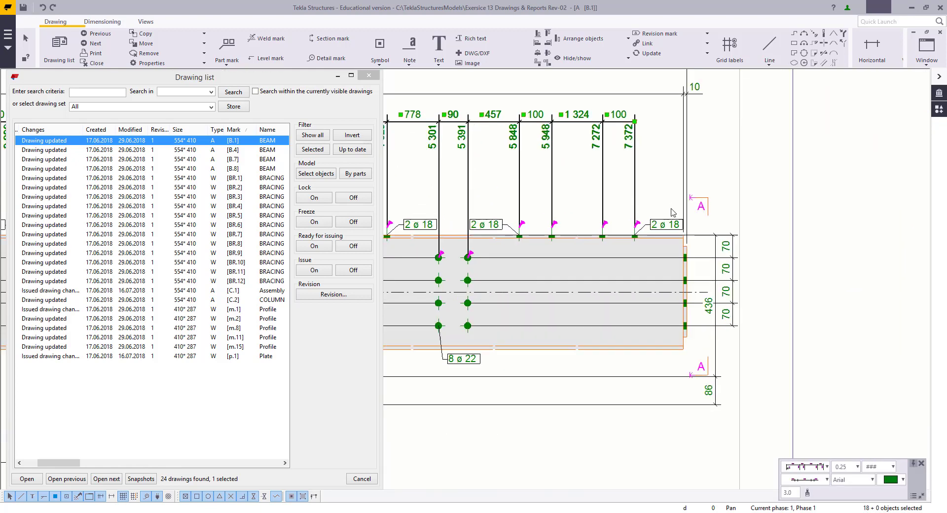
scroll(675, 213, up, 1)
right_click(649, 174)
click(679, 257)
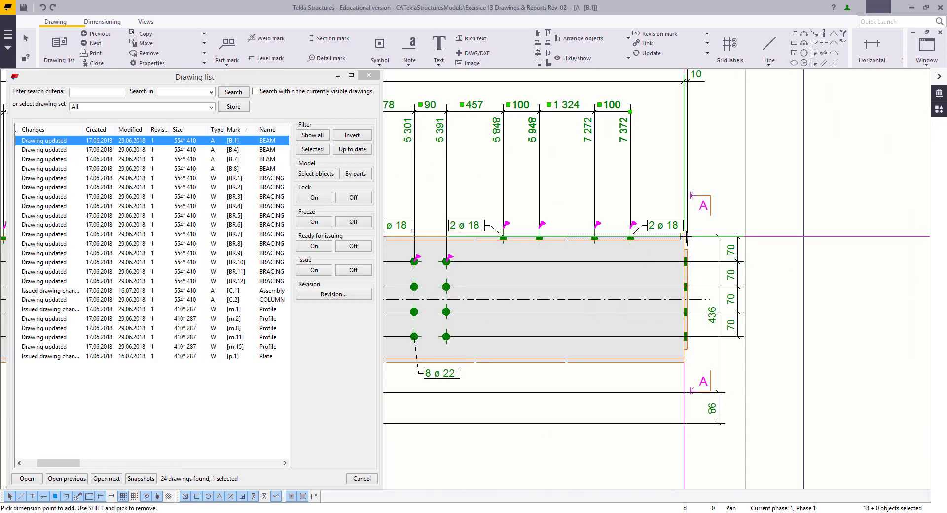
click(686, 237)
right_click(714, 168)
click(730, 174)
Step: Examine the front and bottom views and the complete sheet of drawing B.1, and put the drawing list away
scroll(676, 207, down, 2)
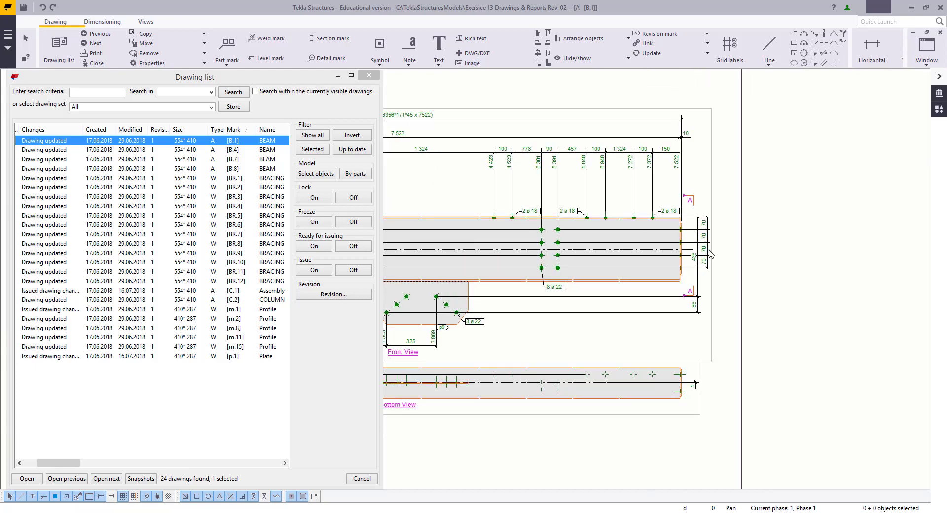
scroll(710, 254, down, 4)
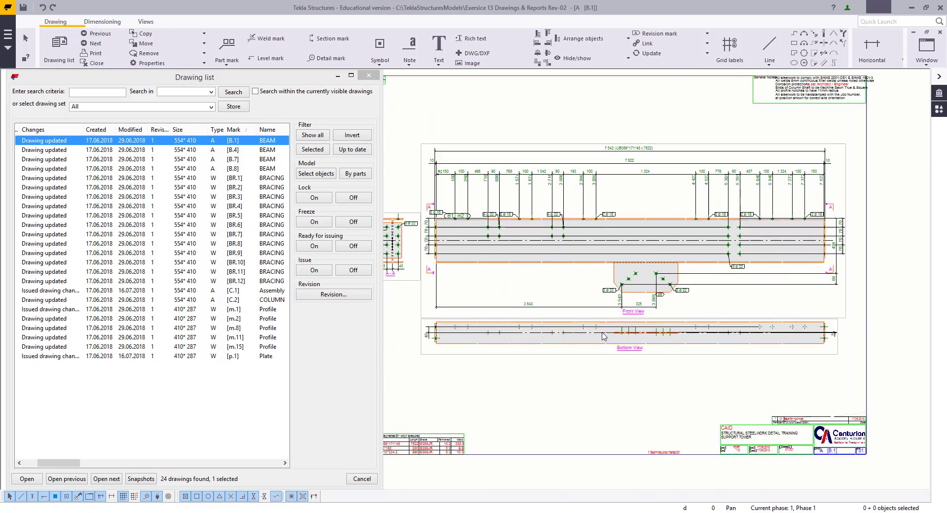
scroll(603, 336, up, 4)
scroll(657, 345, down, 5)
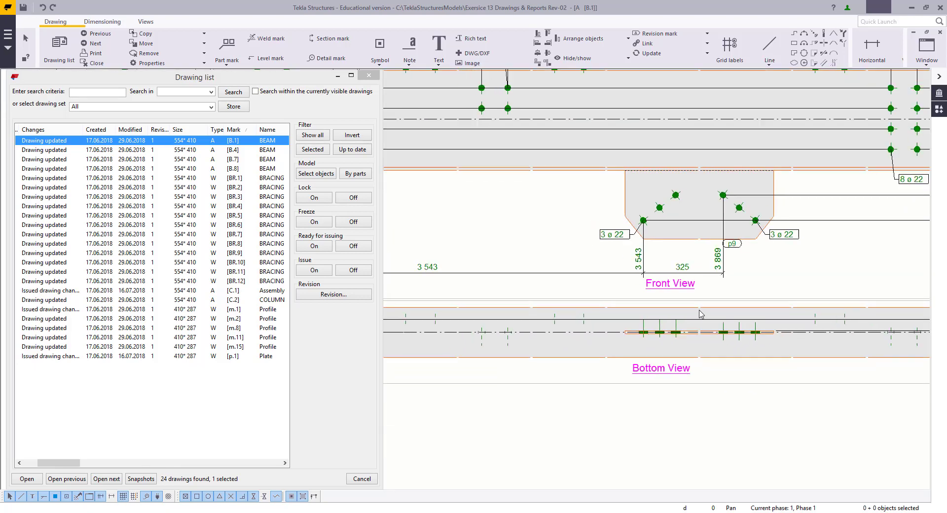
scroll(642, 276, up, 2)
mouse_move(522, 281)
middle_down()
mouse_move(536, 319)
mouse_move(530, 310)
middle_up()
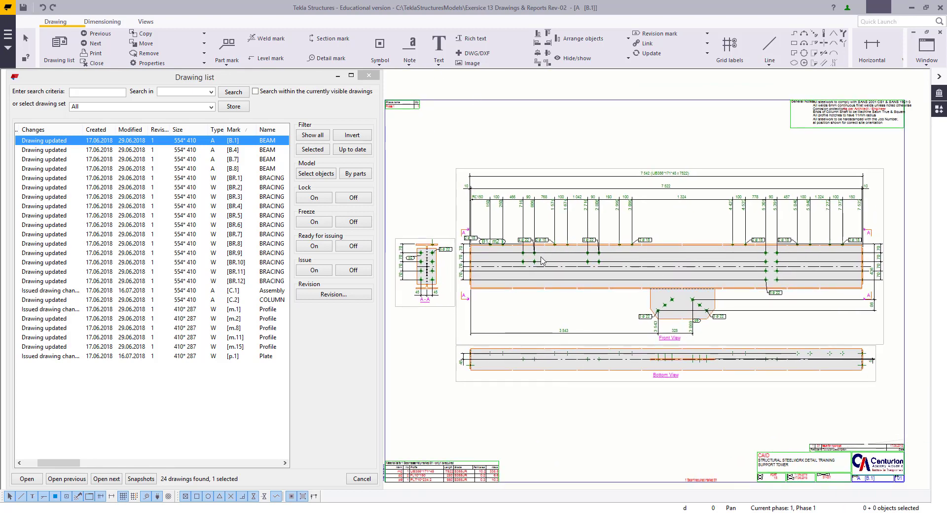
middle_drag(629, 336, 586, 270)
click(106, 478)
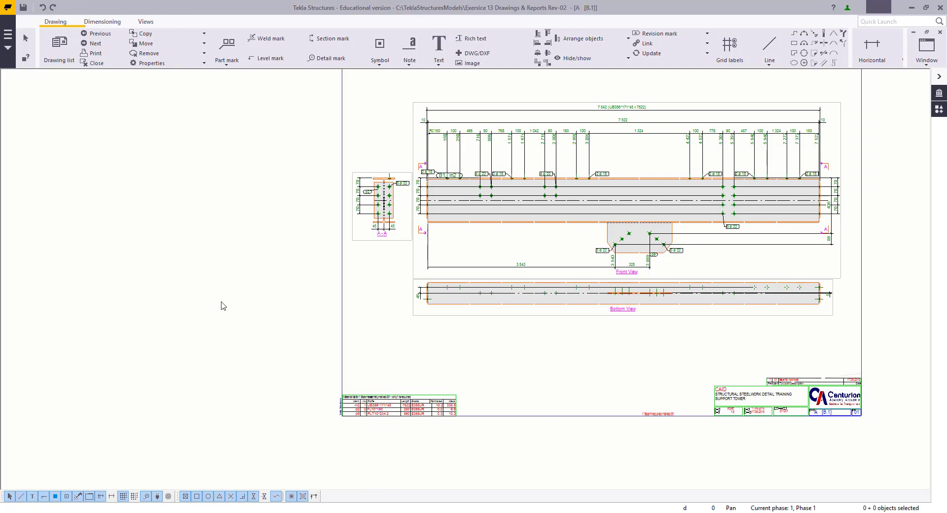
Step: Advance through the beam drawings, moving the overall profile dimension on B.4 above the hole dimension chain
key(ctrl+Page_Down)
key(ctrl+Page_Down)
key(ctrl+Page_Down)
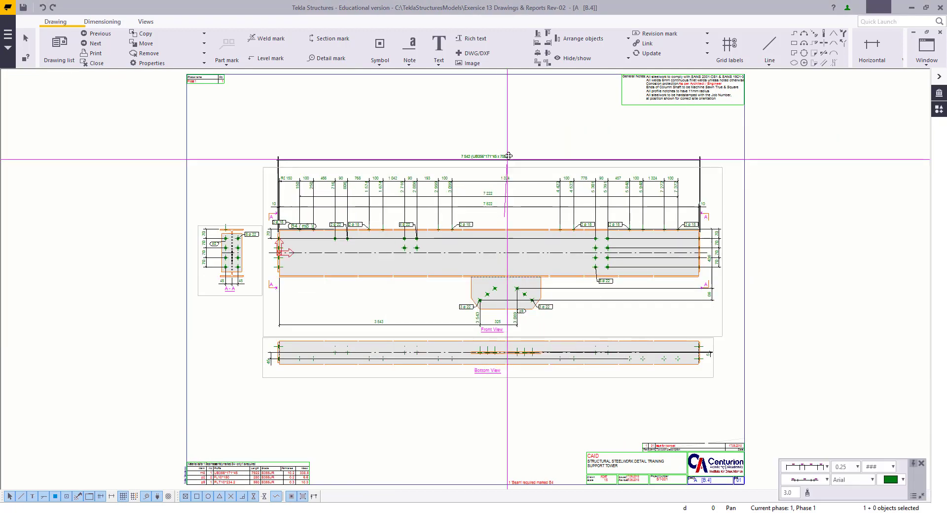
key(ctrl+Page_Down)
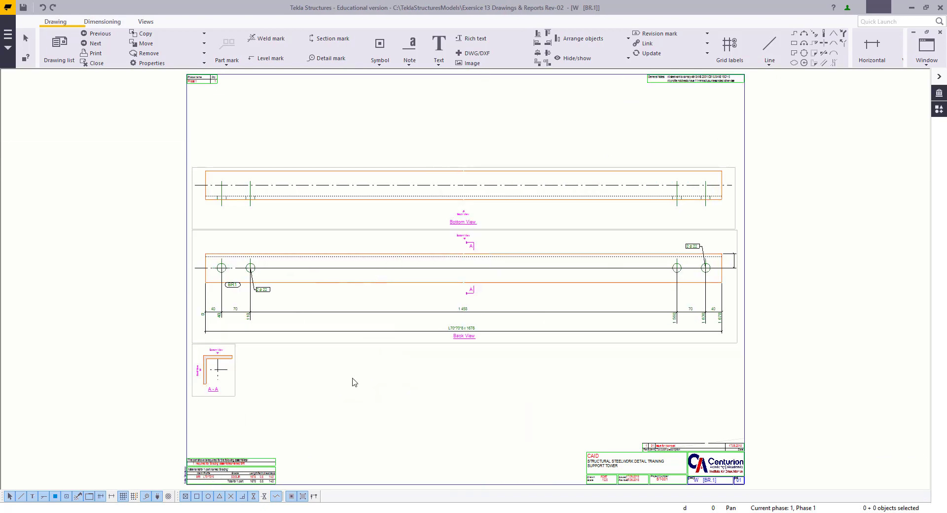
Step: Page through the bracing drawings from BR.1 up to column drawing C.1, arranging the views of one bracing sheet
key(ctrl+Page_Down)
right_click(491, 284)
click(529, 317)
key(ctrl+Page_Down)
key(ctrl+Page_Down)
key(ctrl+Page_Down)
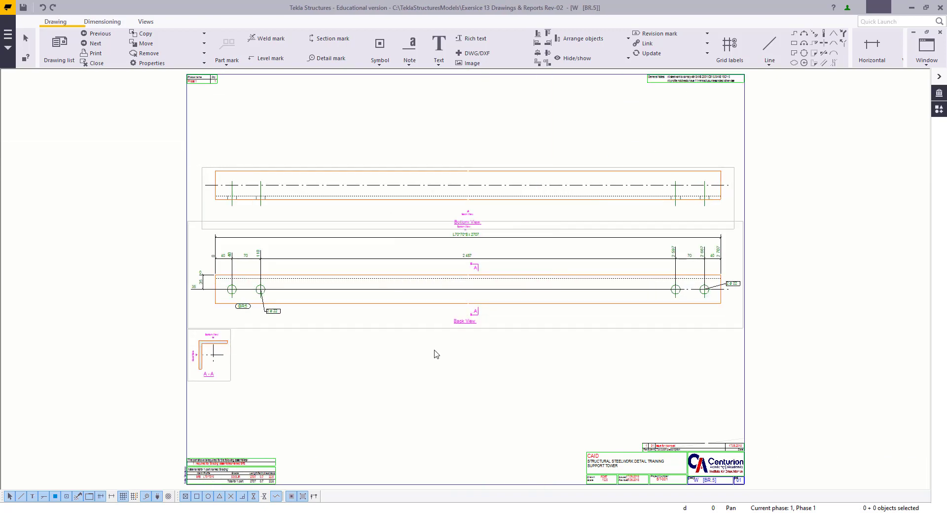
key(ctrl+Page_Down)
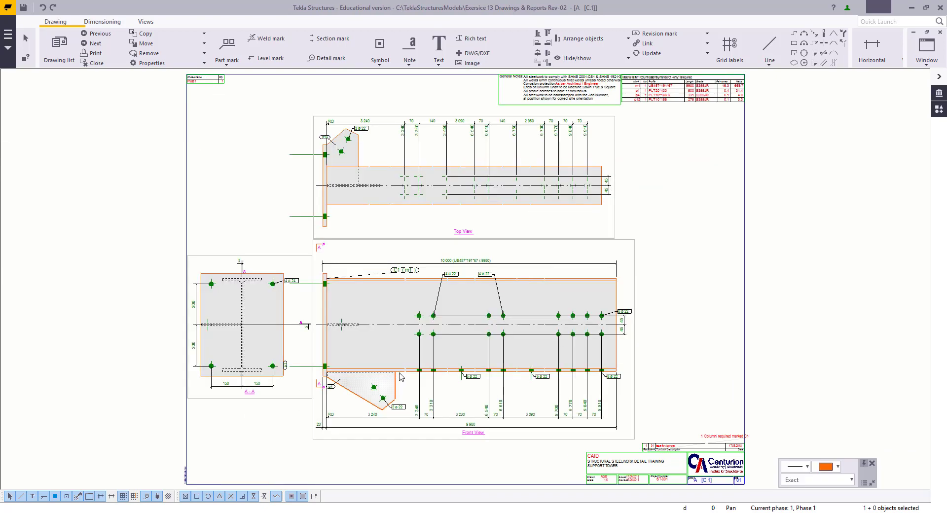
Step: Go to column drawing C.2, load the tsAssemblyIntermediate_LA2 settings, and modify the drawing with them
double_click(236, 247)
key(ctrl+Page_Down)
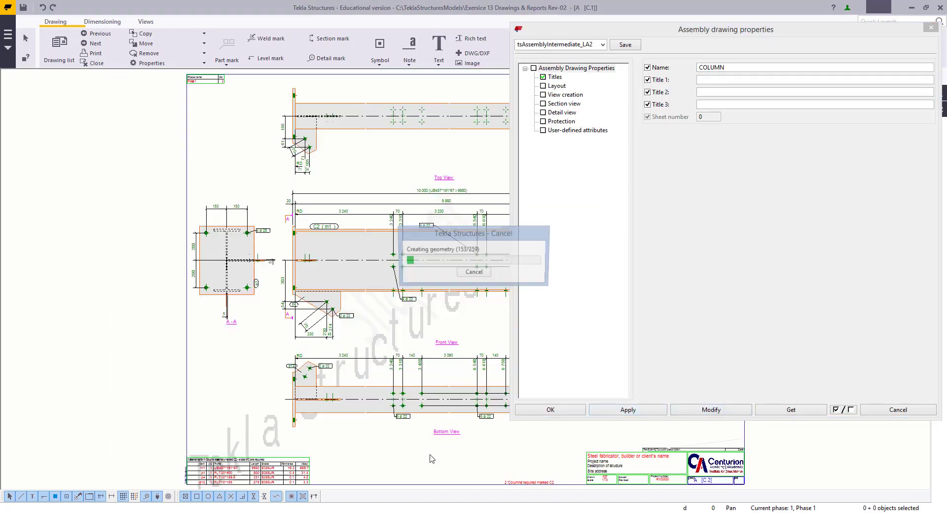
Step: Page through the profile drawings to plate drawing p.1 and close it to return to the model
key(ctrl+Page_Down)
key(ctrl+Page_Down)
key(ctrl+Page_Down)
key(ctrl+Page_Down)
key(ctrl+Page_Down)
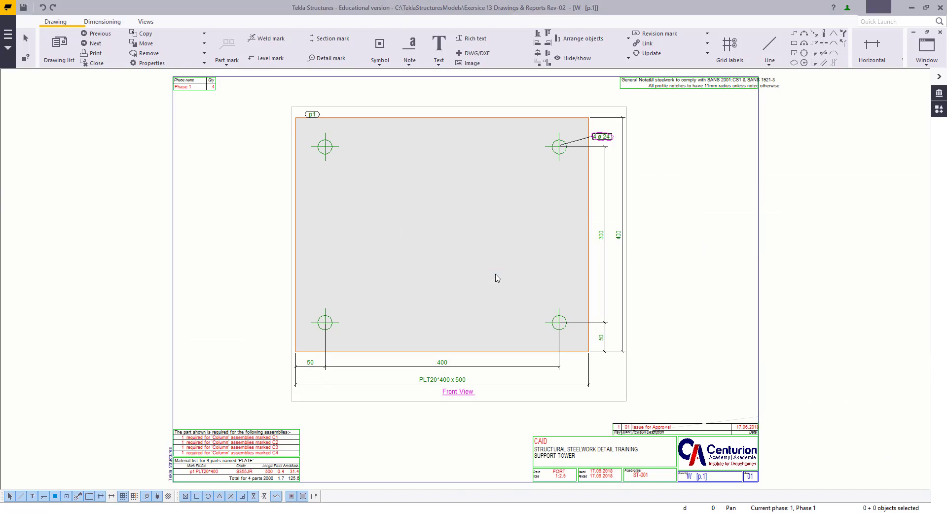
key(ctrl+w)
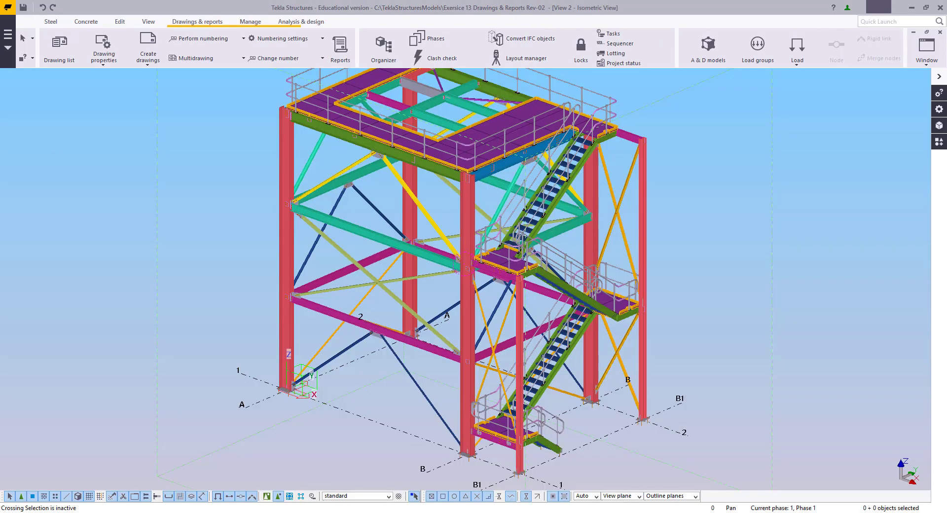
Step: Reopen the drawing list in the model and select all drawings from B.1 to p.1
key(ctrl+l)
mouse_move(284, 86)
mouse_down()
mouse_move(152, 43)
mouse_move(209, 98)
mouse_move(242, 65)
mouse_move(239, 74)
mouse_move(238, 54)
mouse_move(239, 77)
mouse_move(241, 50)
mouse_up()
click(18, 463)
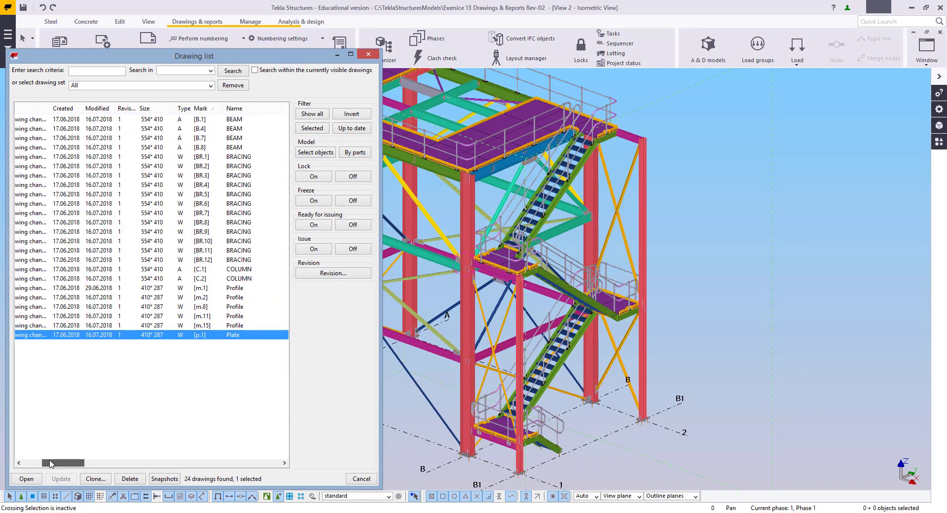
scroll(216, 123, right, 3)
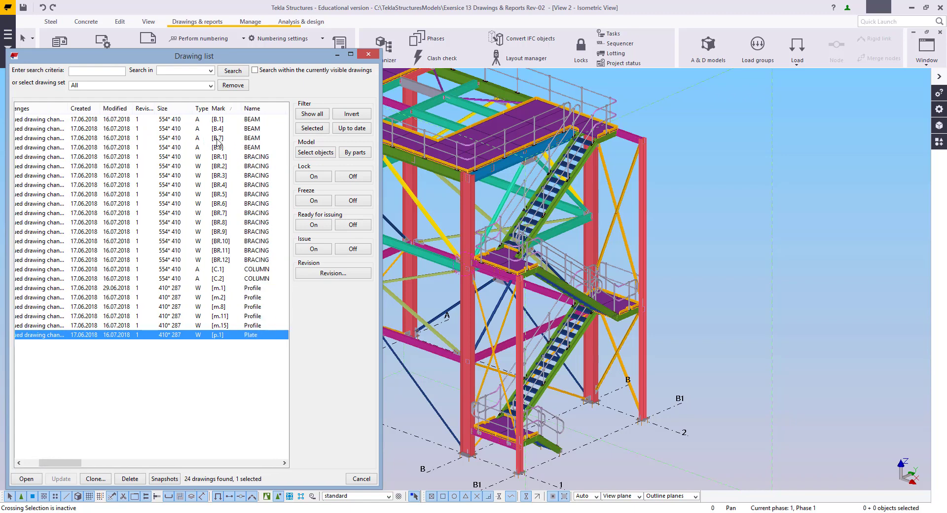
click(239, 120)
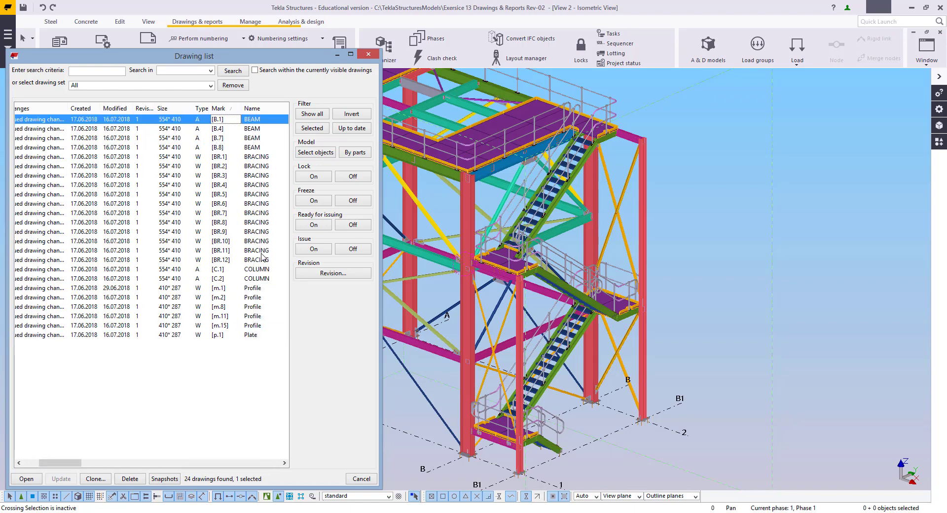
shift+click(249, 338)
Step: Examine the upper stair and platform of the 3D model around a picked rotation centre
scroll(496, 250, up, 5)
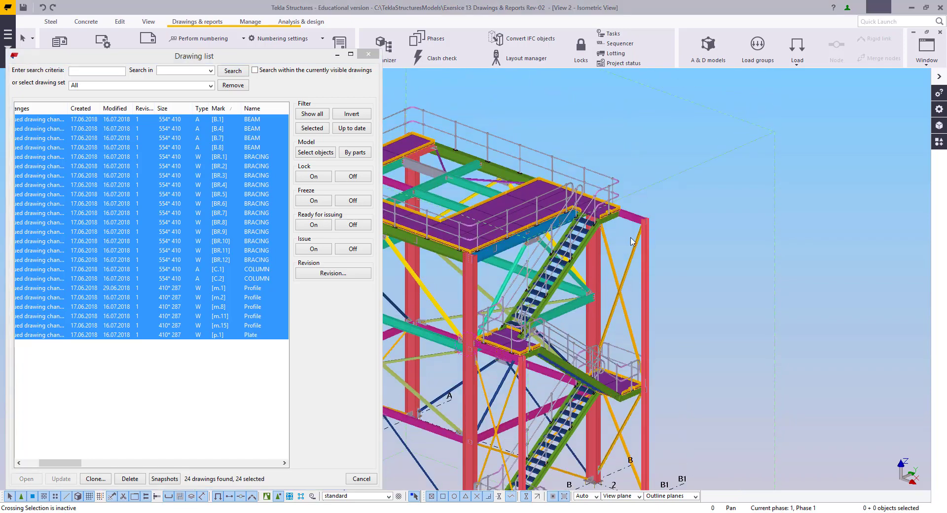
key(v)
click(595, 207)
ctrl+middle_drag(595, 207, 615, 212)
key(Home)
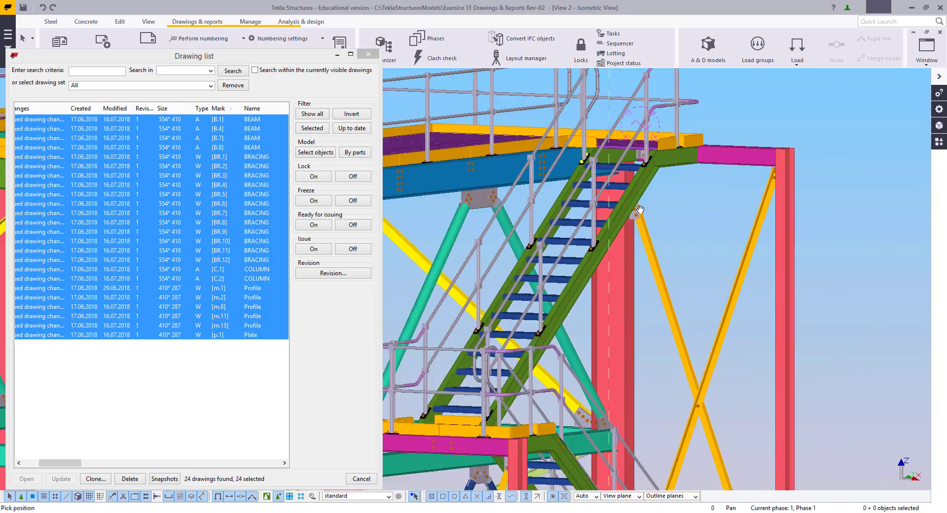
middle_drag(620, 276, 619, 217)
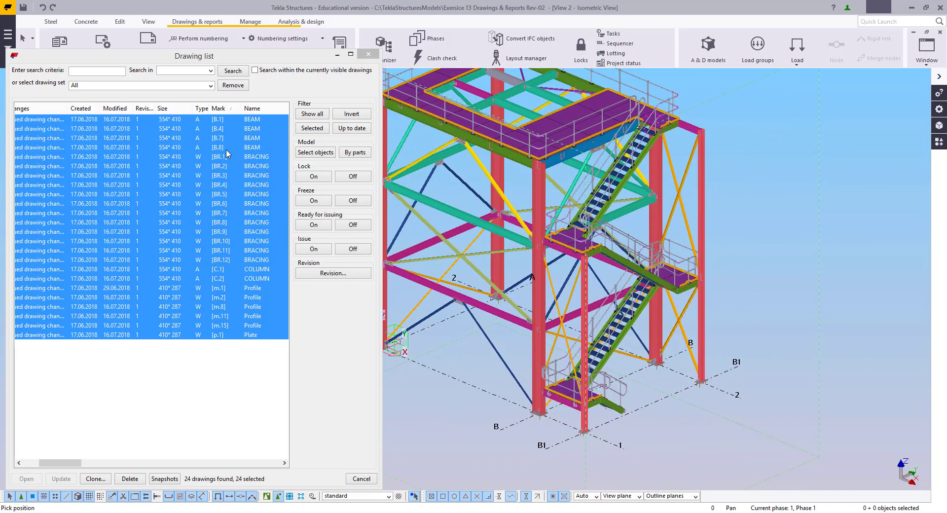
Step: Select bracing drawings BR.1 to BR.12 in the list and select their objects in the model
click(228, 157)
shift+click(230, 260)
click(322, 153)
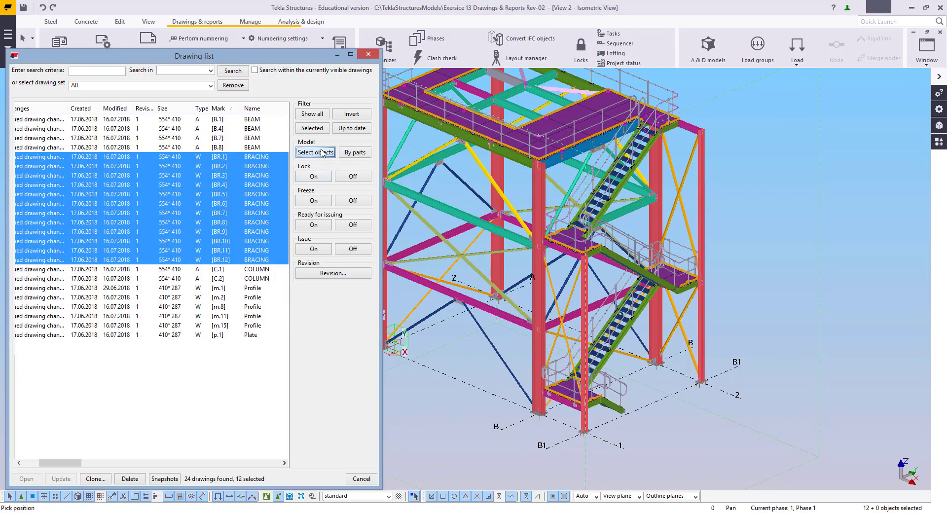
Step: Examine the selected bracing in the model and mark drawings BR.1 to BR.12 as issued
middle_drag(548, 124, 610, 221)
middle_drag(565, 154, 549, 198)
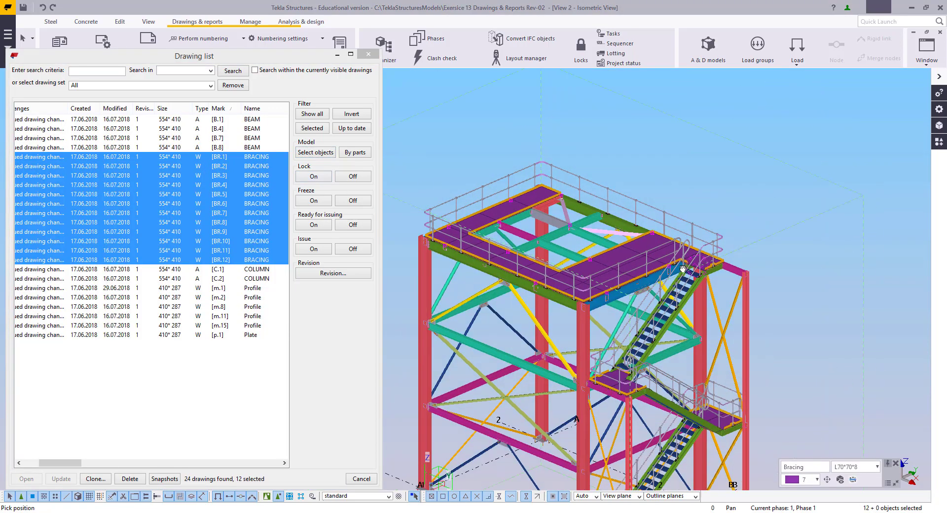
scroll(549, 198, up, 8)
scroll(549, 198, down, 10)
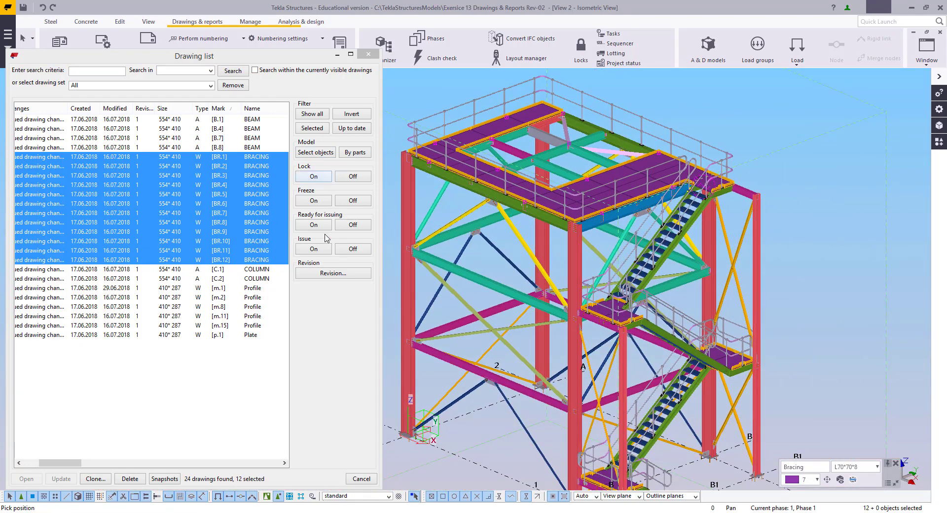
click(318, 249)
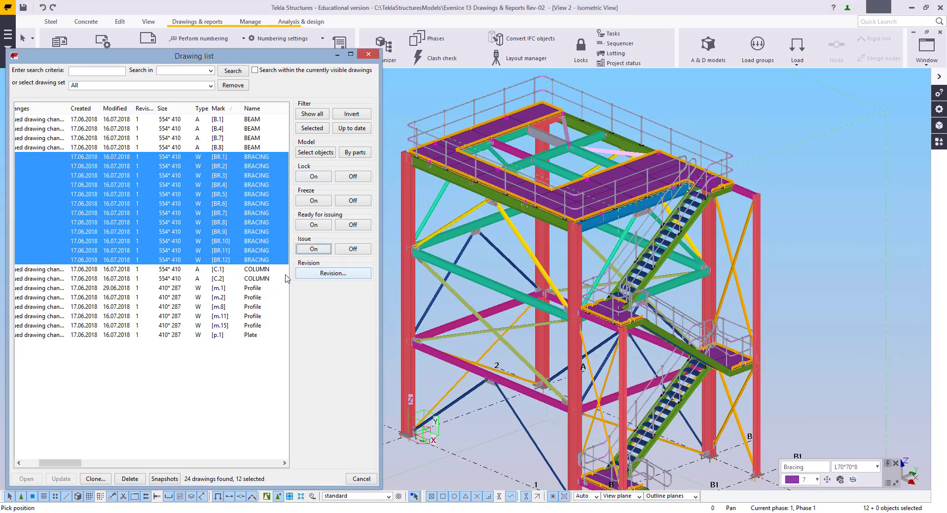
Step: Select beam drawings B.1 to B.8, highlight their objects in the model and mark the drawings as issued
click(254, 122)
shift+click(251, 140)
shift+click(252, 147)
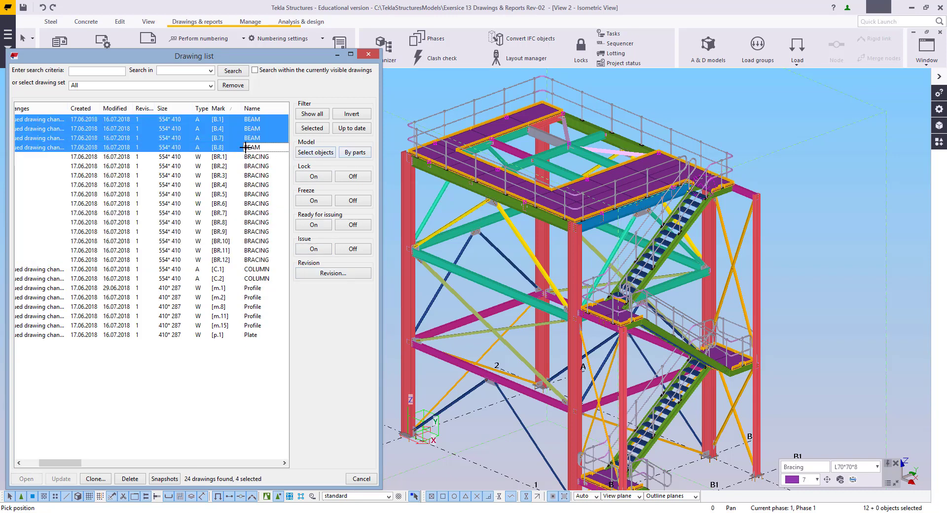
click(316, 152)
scroll(583, 375, up, 2)
scroll(728, 203, up, 5)
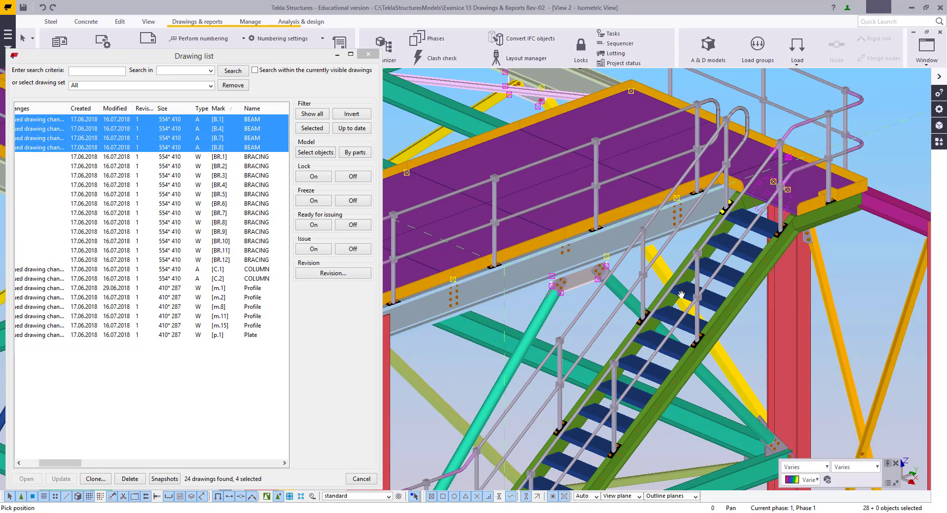
scroll(672, 282, down, 3)
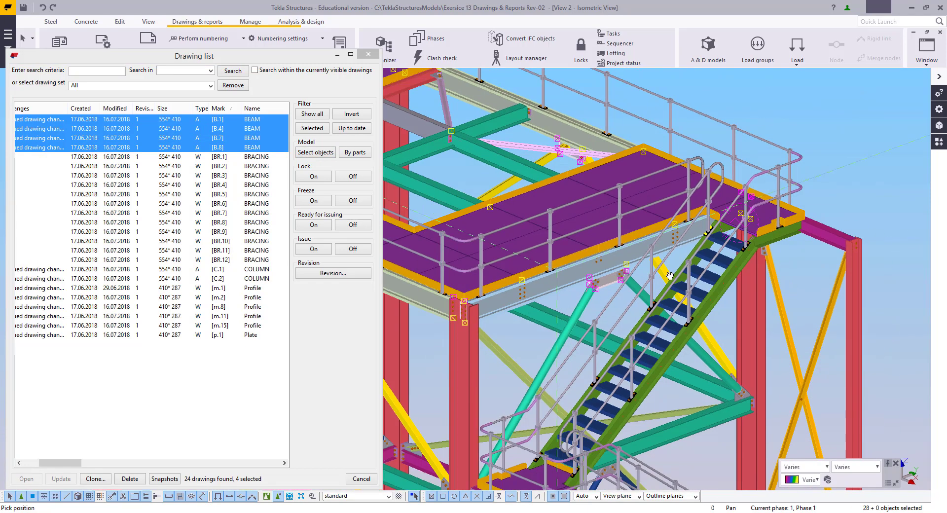
scroll(564, 368, up, 2)
scroll(564, 368, down, 2)
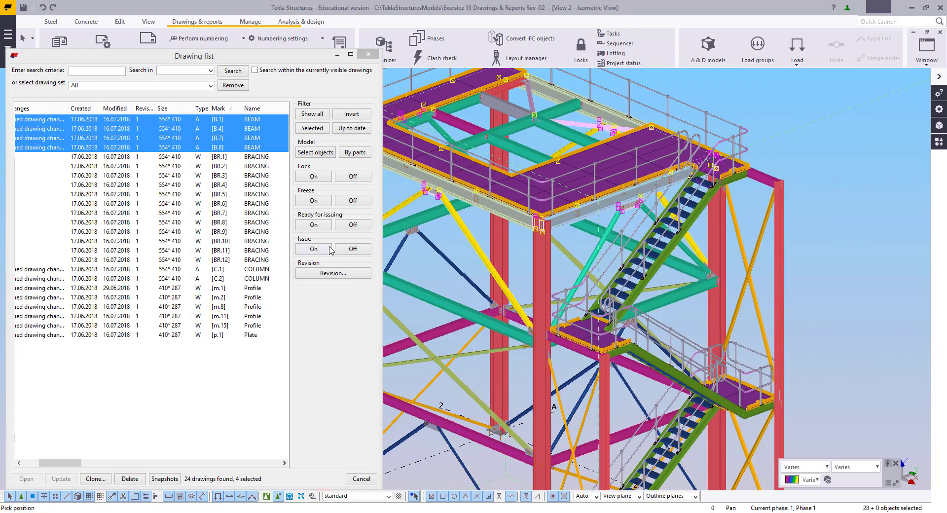
click(314, 249)
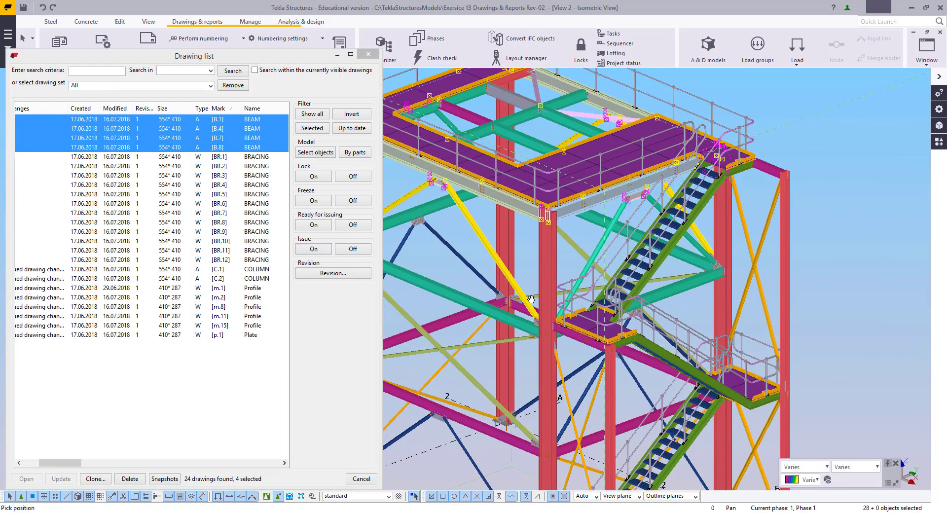
Step: Mark the profile and plate drawings from m.1 to p.1 as issued
click(245, 288)
shift+click(249, 335)
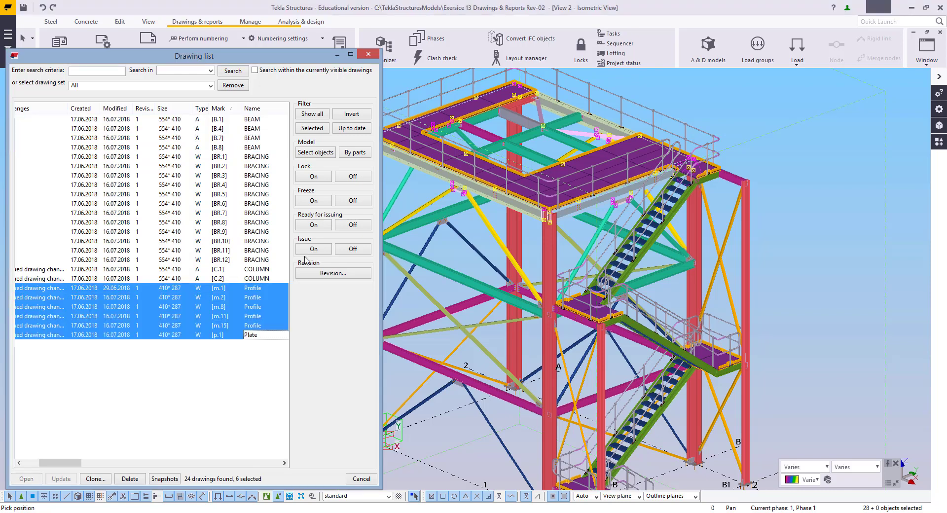
click(312, 251)
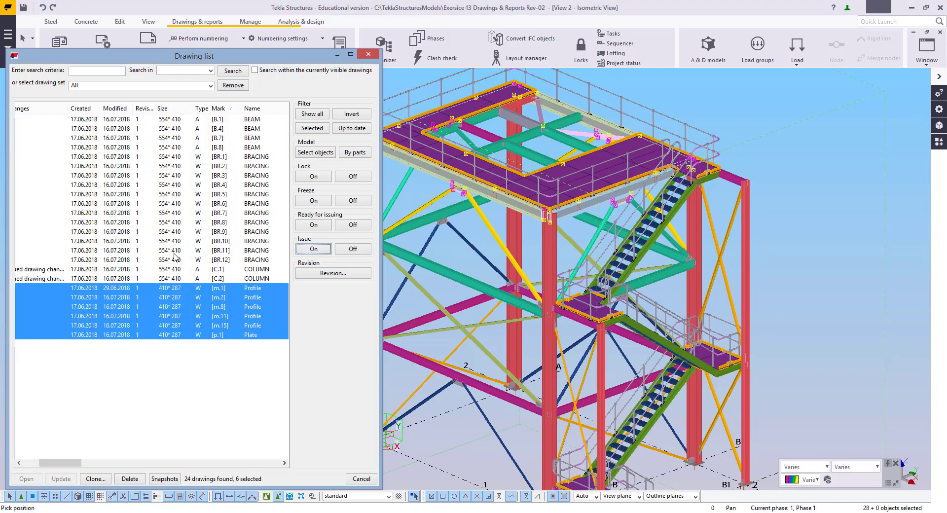
Step: Select column drawings C.1 and C.2, highlight their objects in the model and mark the drawings as issued
click(207, 270)
shift+click(219, 279)
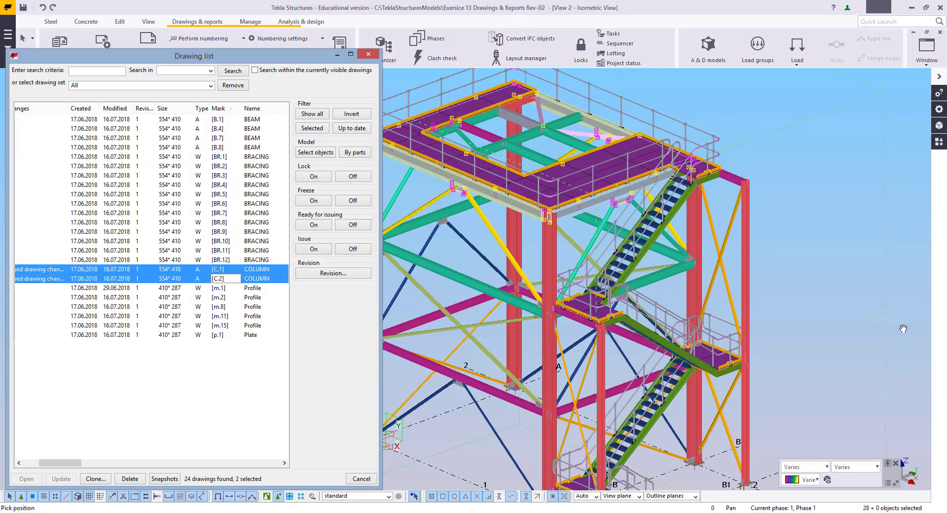
click(309, 153)
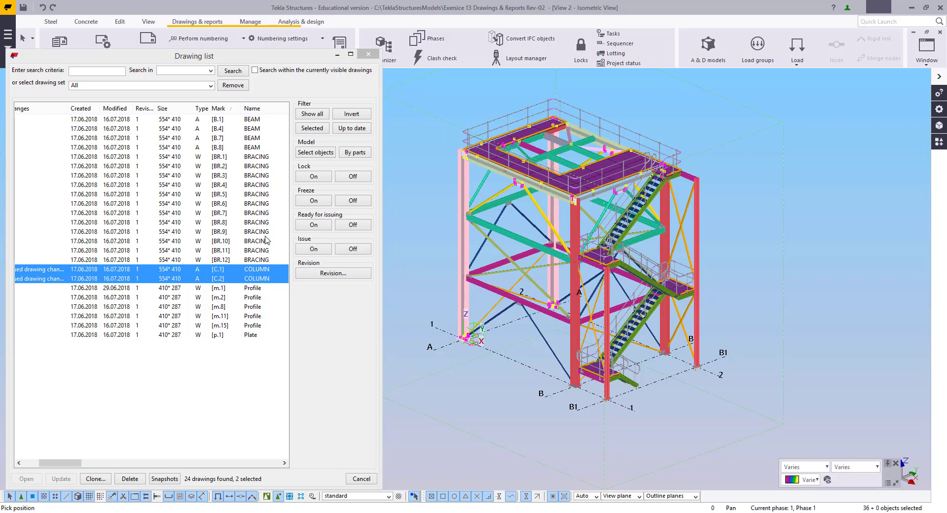
Step: Select all the listed drawings from B.1 to p.1 and check their changes and marks
click(241, 336)
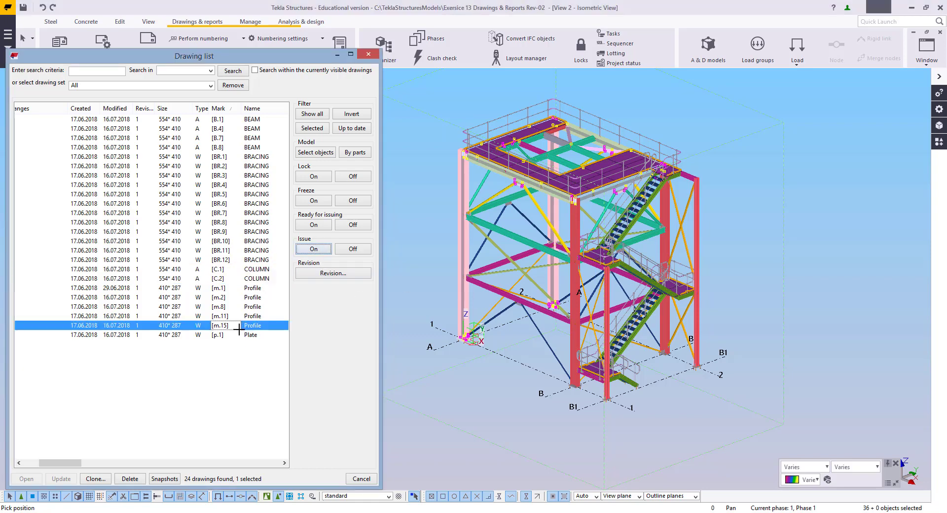
shift+click(258, 126)
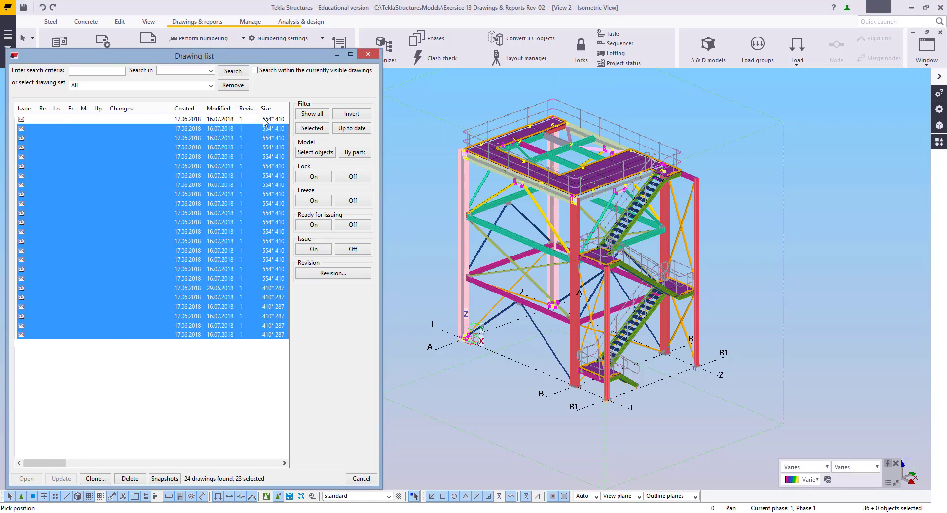
shift+click(261, 120)
drag(41, 463, 56, 460)
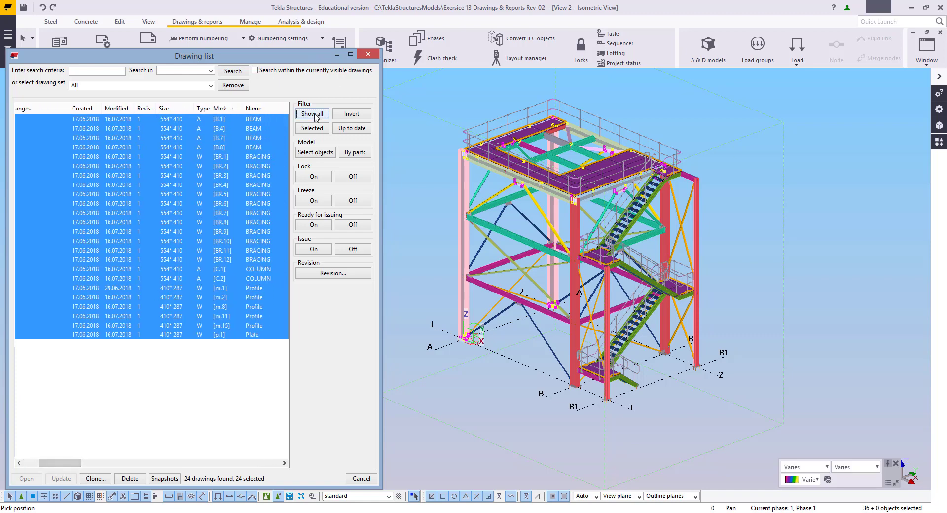
Step: Show all drawings in the list and sort them by revision
click(312, 113)
mouse_move(284, 140)
mouse_down()
mouse_move(281, 215)
mouse_move(281, 177)
mouse_up()
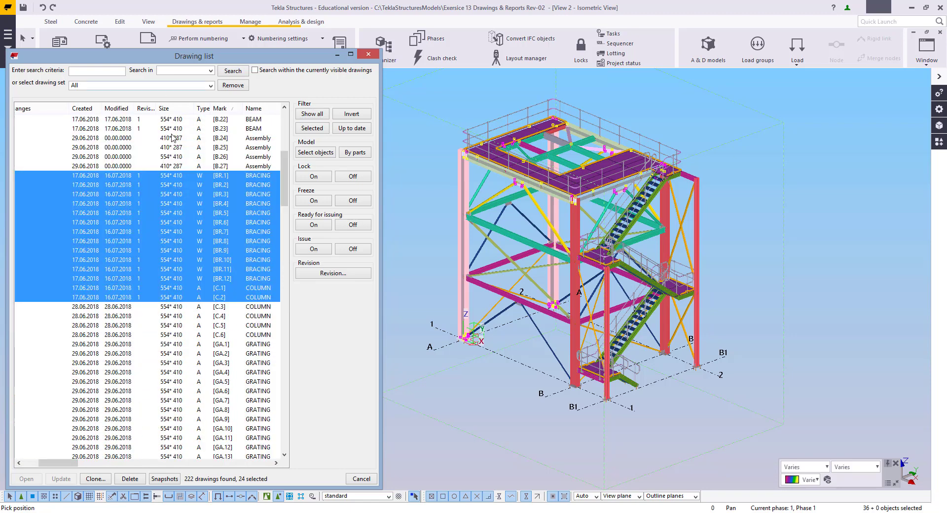
click(148, 107)
scroll(206, 262, up, 5)
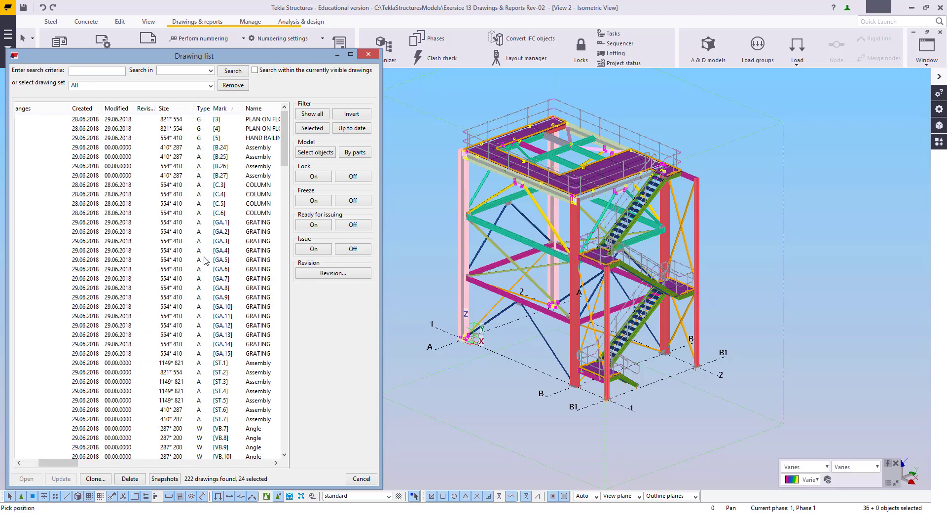
Step: Select assembly drawings B.24 to B.27 and select their objects in the model
click(250, 147)
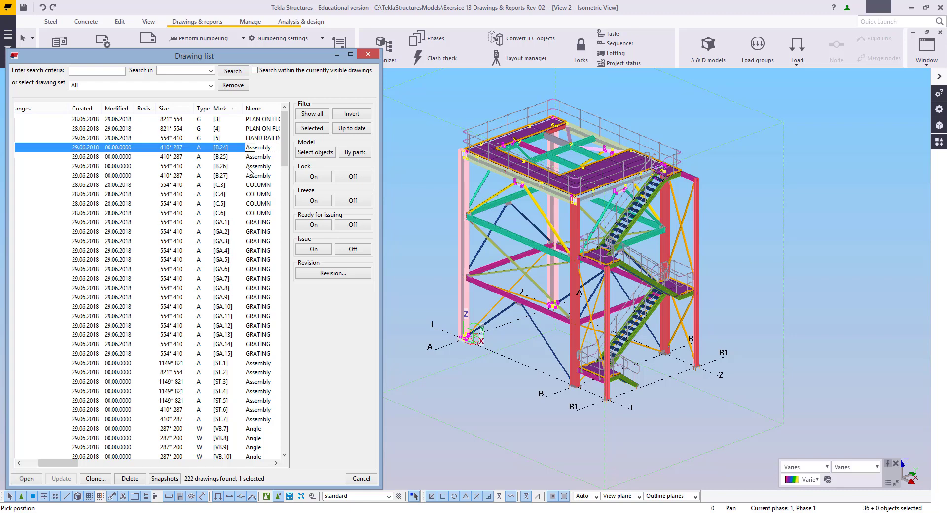
shift+click(251, 176)
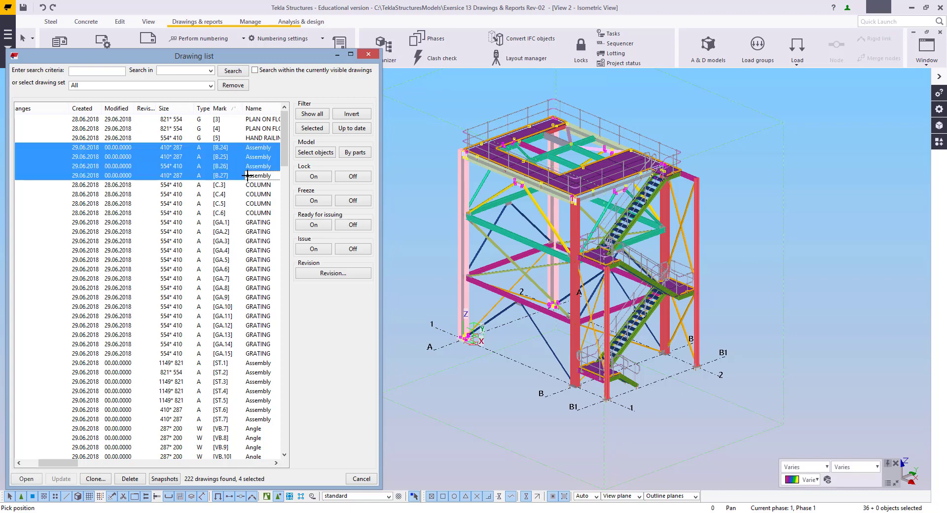
click(419, 139)
click(311, 154)
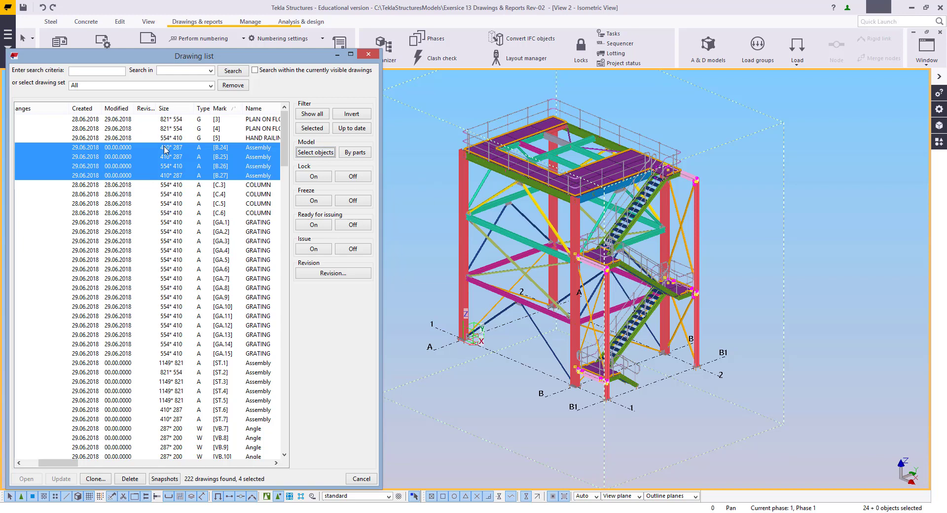
Step: Open revision handling for drawings B.24 to B.27 and load the saved revision settings 01
right_click(169, 163)
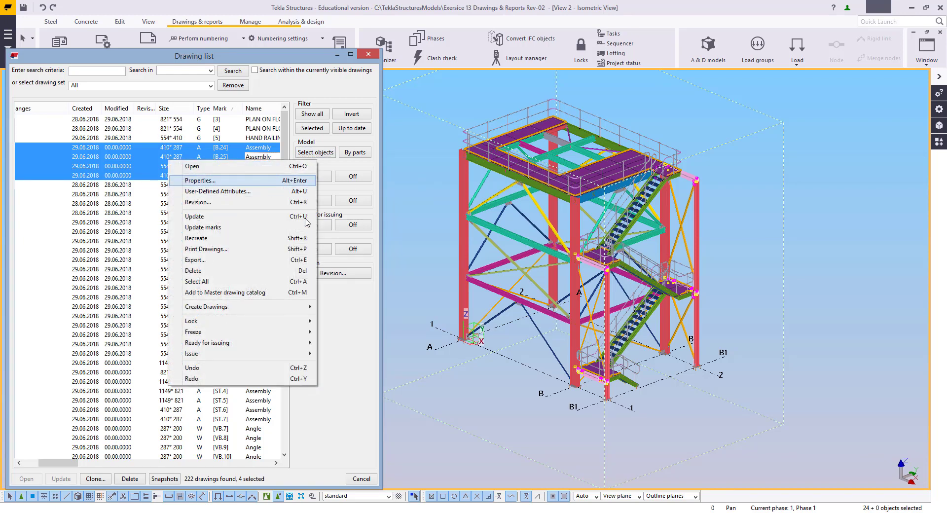
click(364, 276)
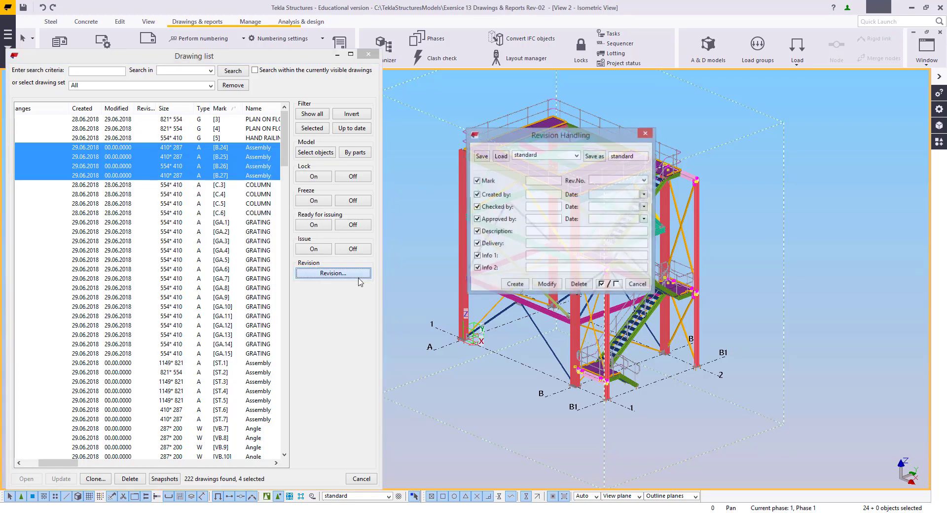
click(556, 156)
click(528, 178)
click(499, 157)
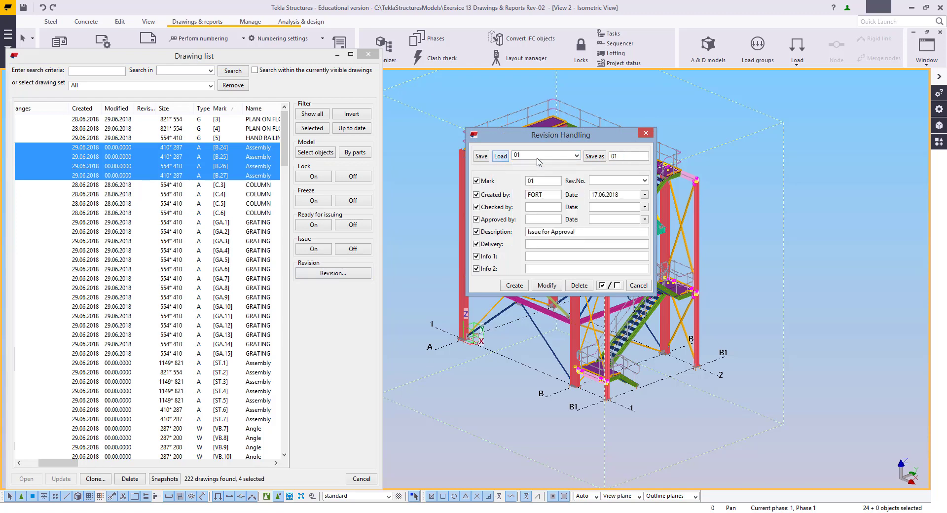
Step: Clear the revision's description and creation date, create mark 01 for drawings B.24 to B.27 and locate them in the list
key(ctrl+a)
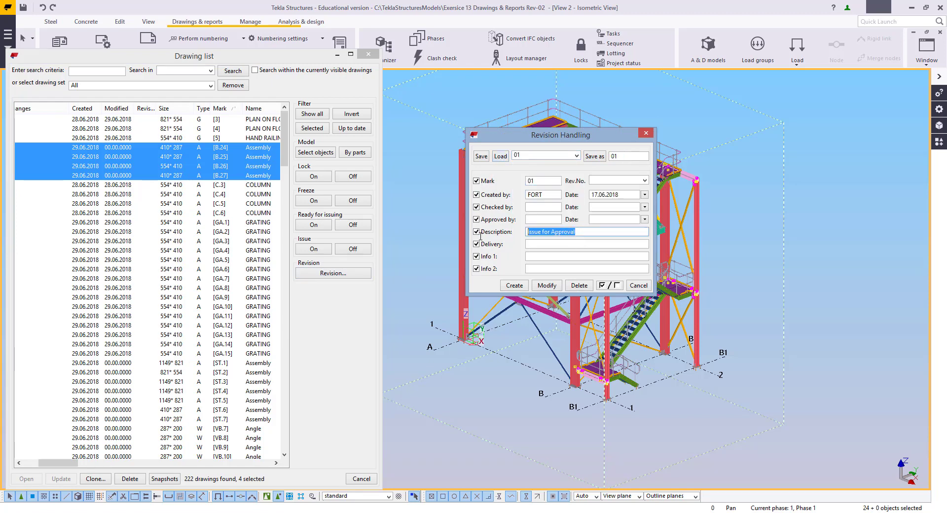
key(Delete)
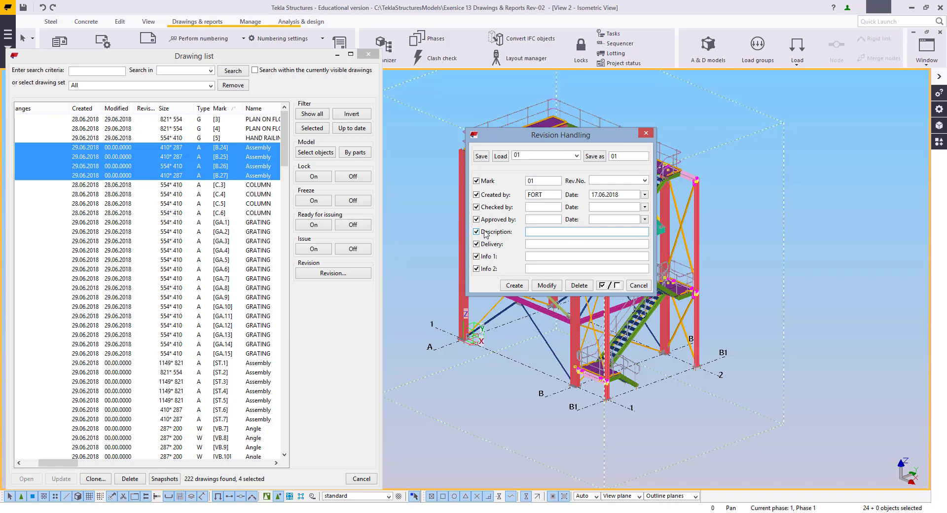
double_click(610, 194)
key(Delete)
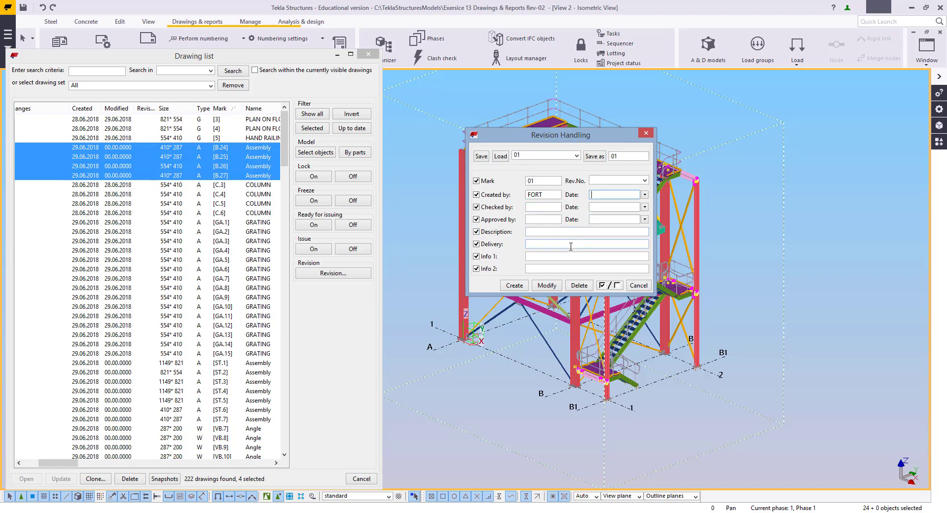
click(514, 289)
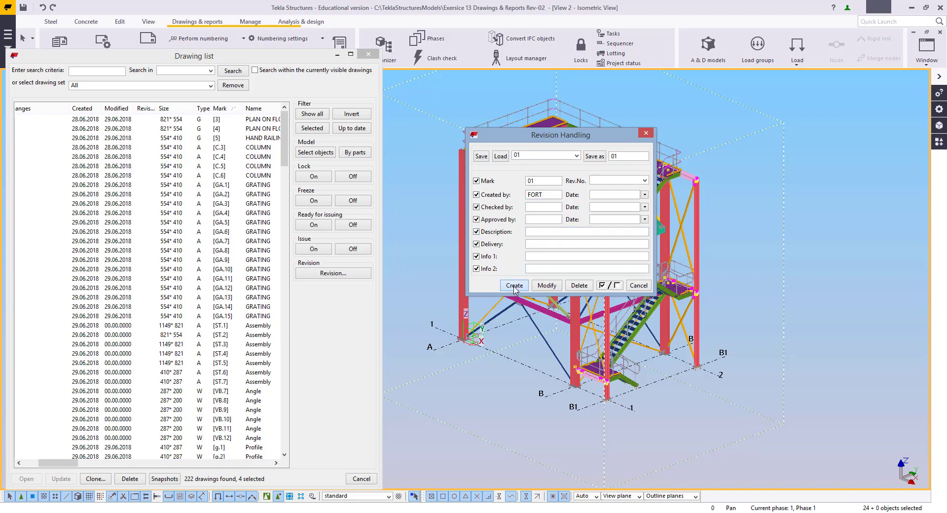
drag(284, 151, 276, 325)
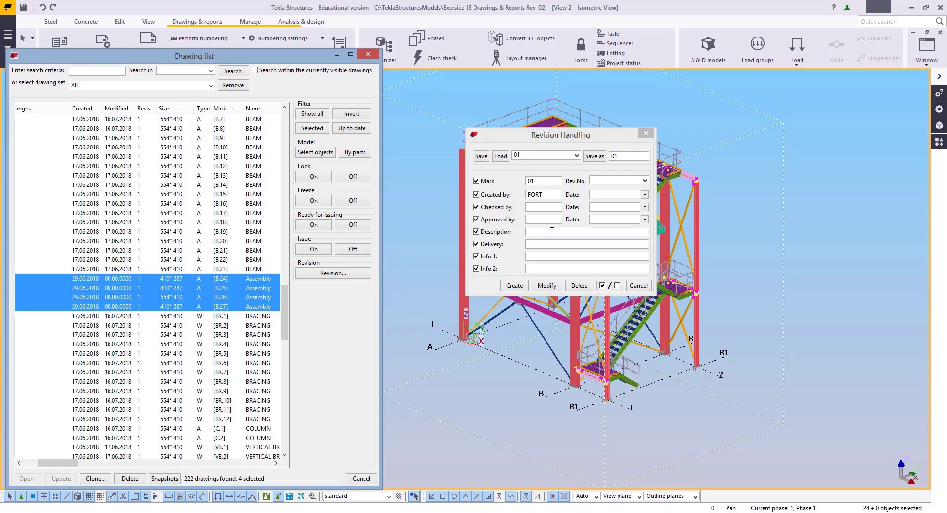
Step: Set the revision mark to 02, its creation date to 16.07.2018 and its description to NEW PART
click(546, 182)
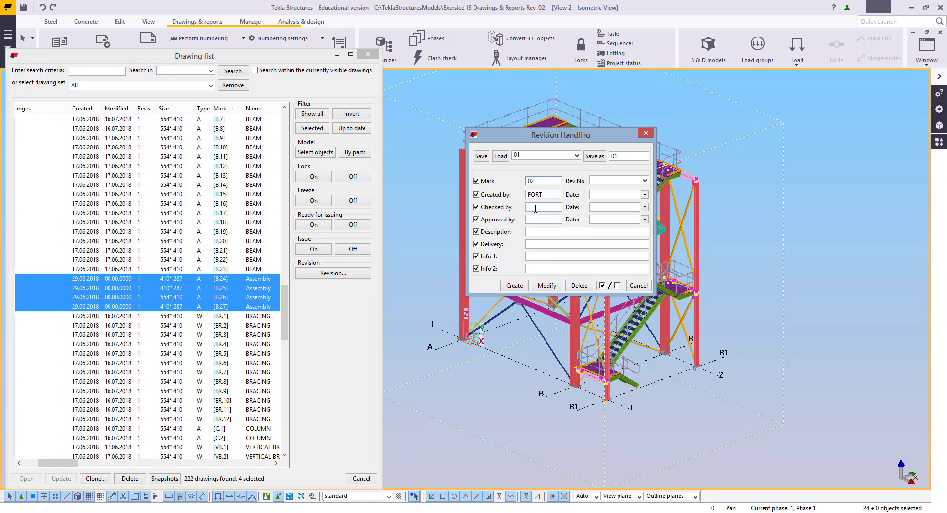
click(645, 195)
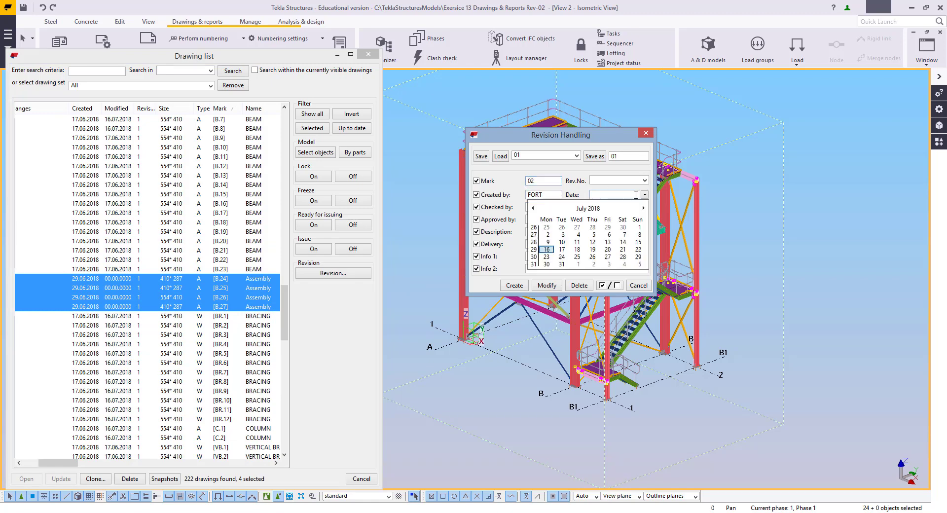
click(550, 260)
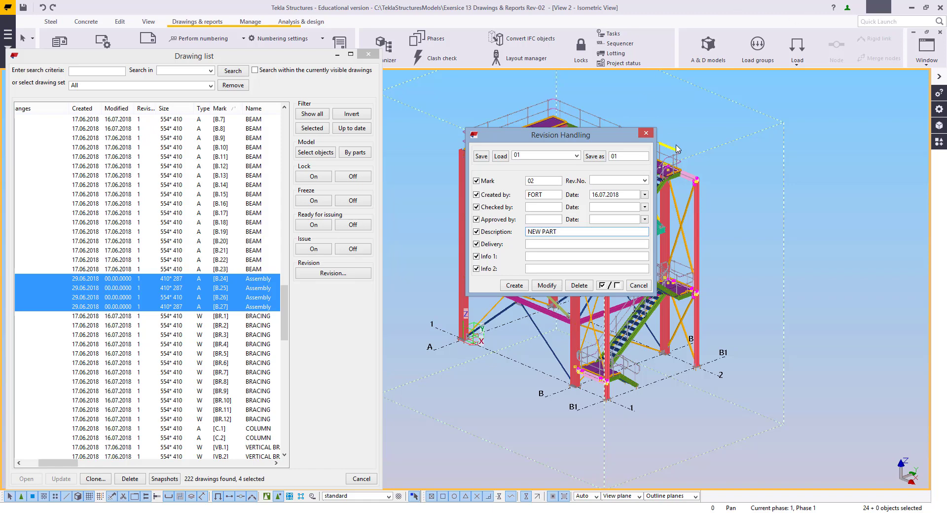
Step: Create the 02 revision for the selected drawings B.24 to B.27 and save its settings as 02
double_click(626, 156)
text(0)
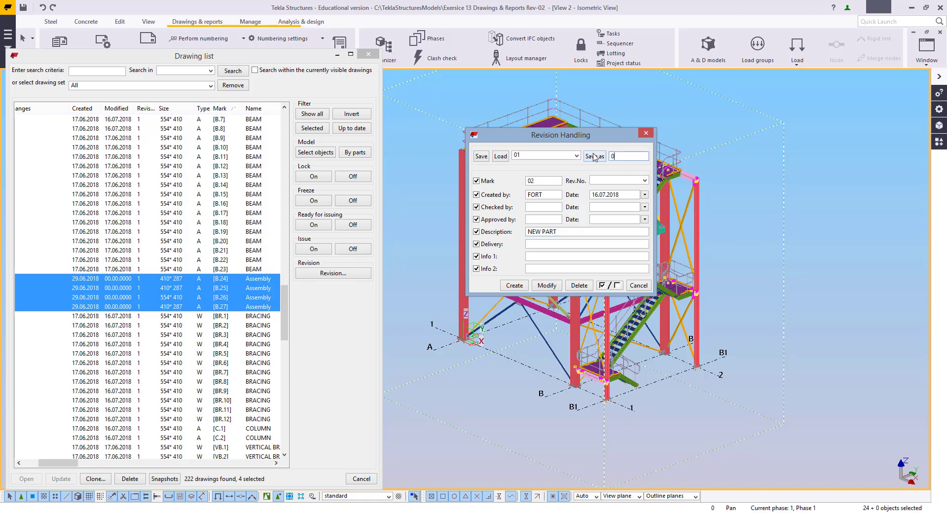
text(2)
click(513, 286)
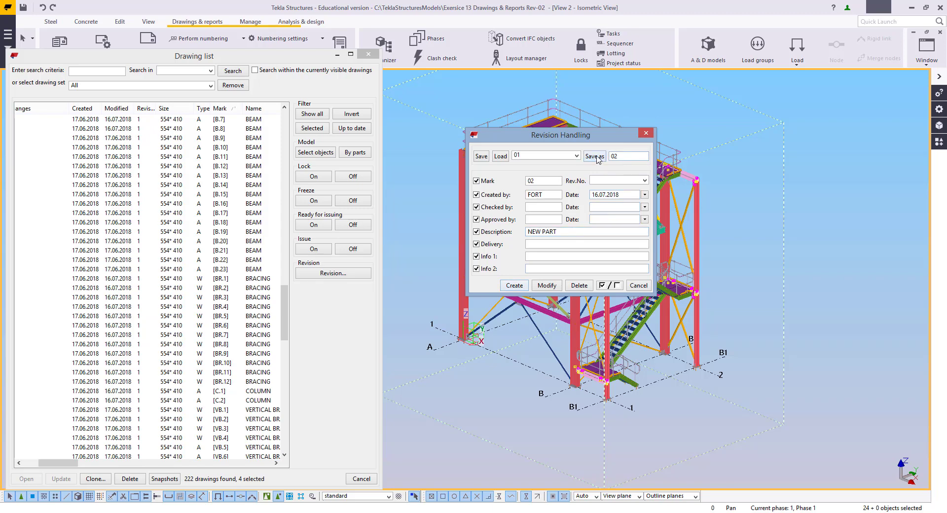
Step: Load the saved revision settings 01, clear the description and save the settings as 01_BLANK
click(577, 156)
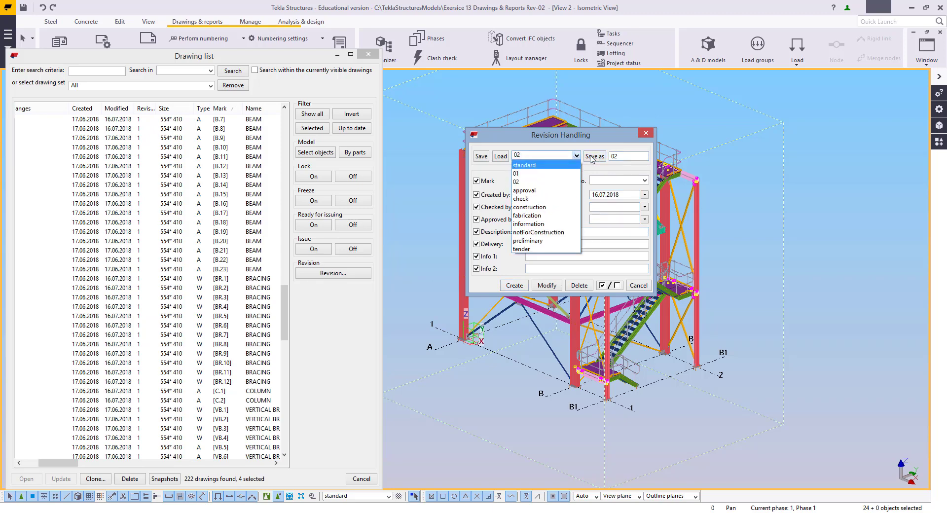
click(548, 174)
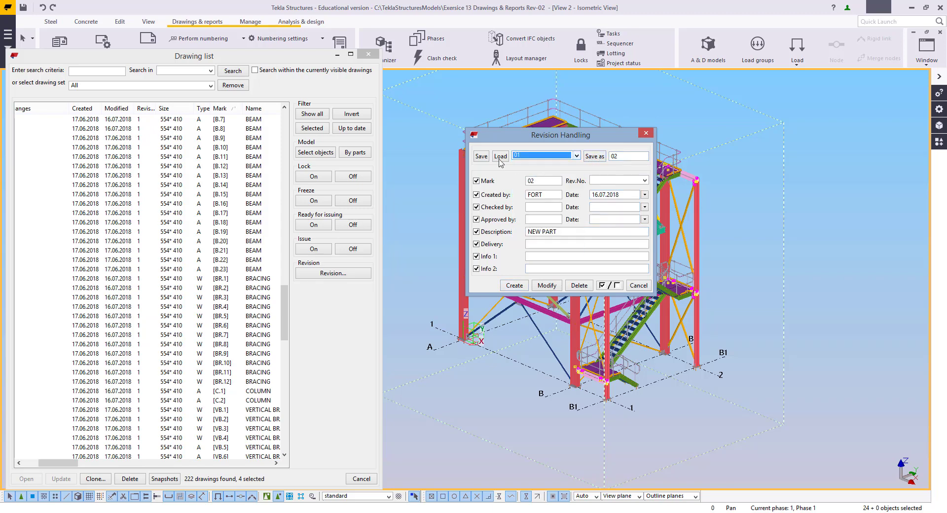
click(501, 156)
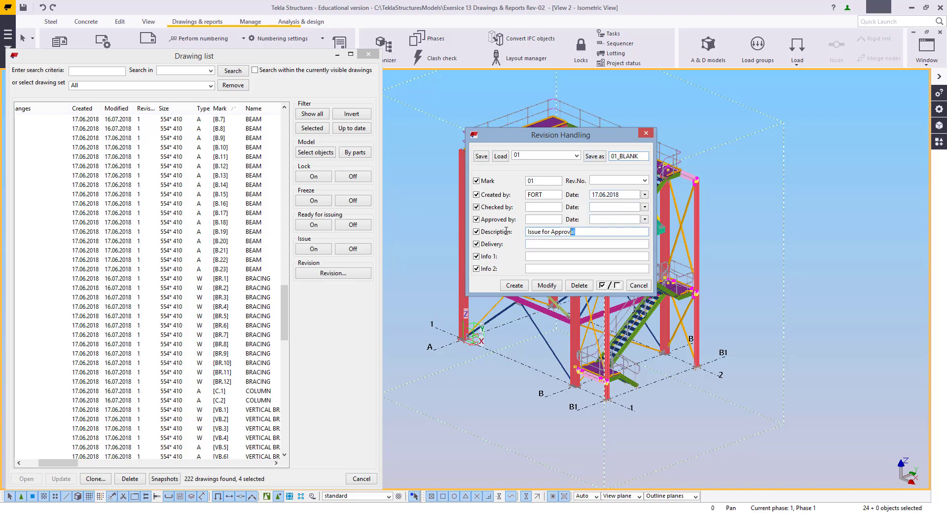
drag(571, 233, 520, 238)
key(BackSpace)
click(594, 157)
Step: Select the column drawings C.3 to C.6 and check which model objects they cover
mouse_move(285, 307)
mouse_down()
mouse_move(295, 460)
mouse_move(277, 199)
mouse_move(272, 320)
mouse_move(268, 272)
mouse_move(269, 131)
mouse_up()
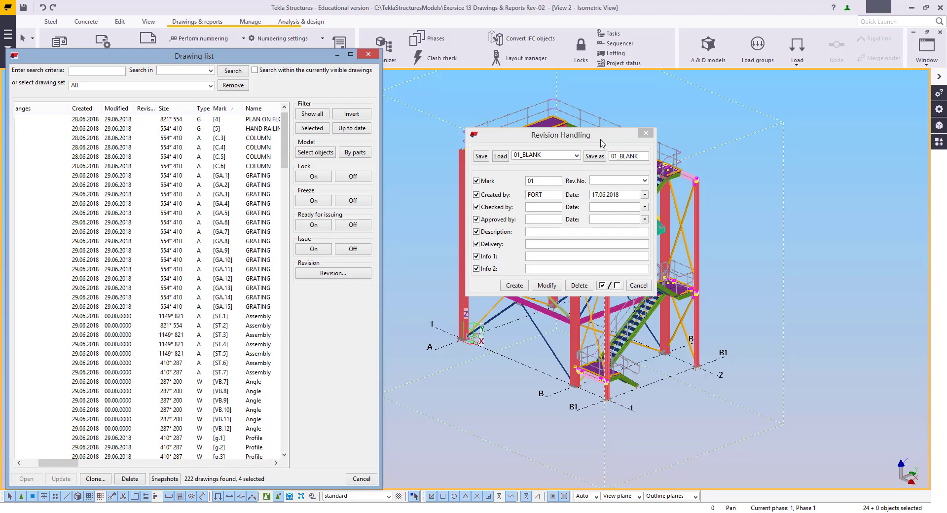
drag(602, 143, 865, 86)
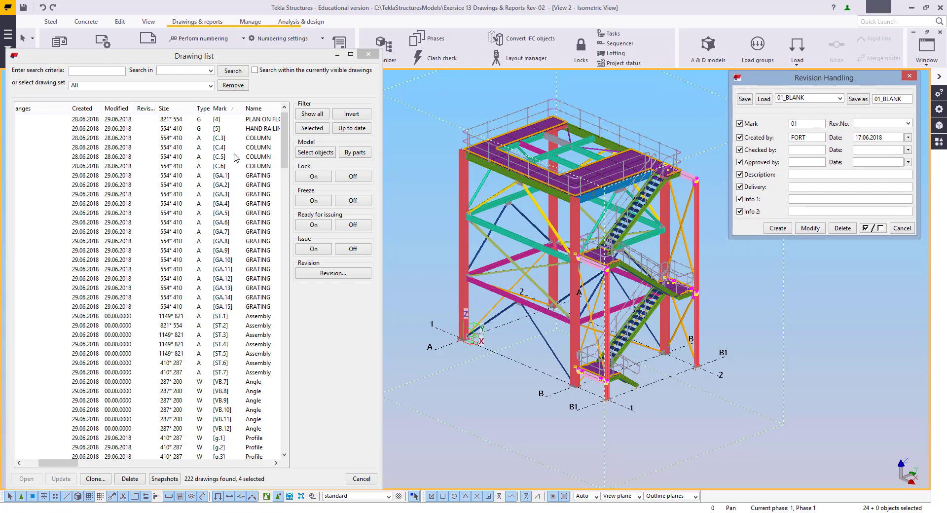
click(219, 150)
click(229, 139)
shift+click(236, 166)
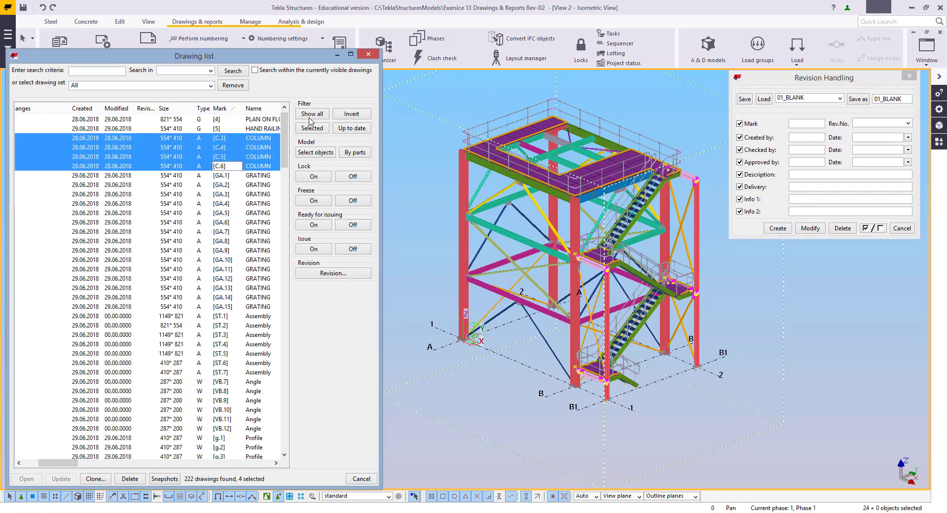
click(314, 153)
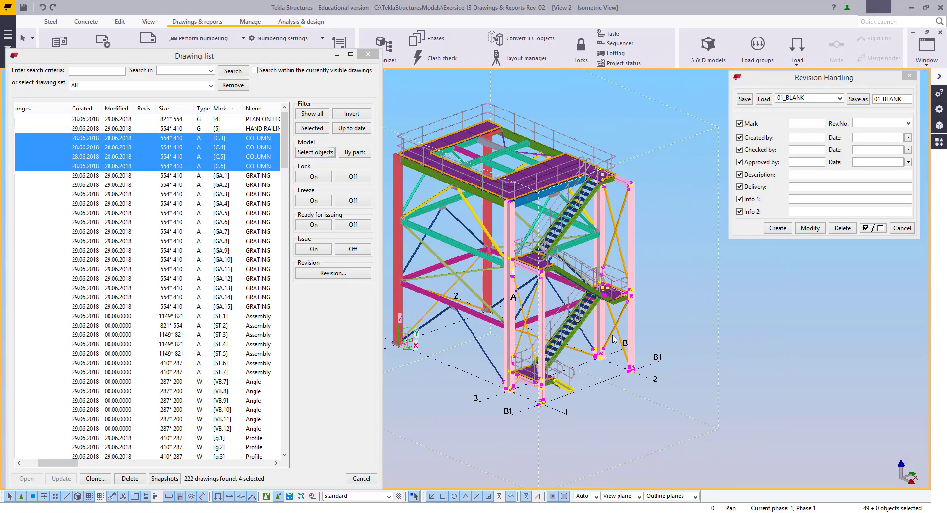
middle_drag(737, 206, 670, 211)
click(611, 220)
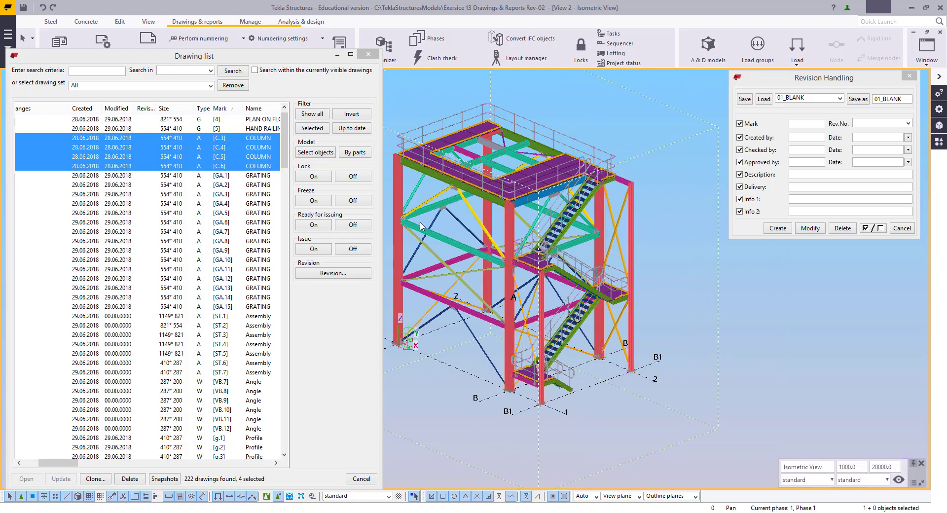
mouse_move(633, 328)
middle_down()
mouse_move(670, 353)
mouse_move(665, 362)
middle_up()
Step: Find and select the column drawings C.1 and C.2, and load the saved revision settings 02
click(234, 221)
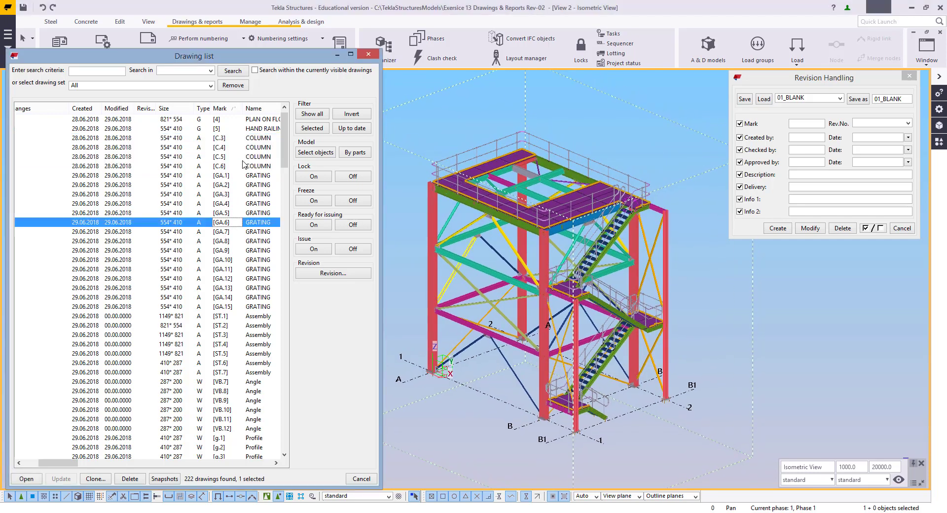
scroll(237, 254, down, 14)
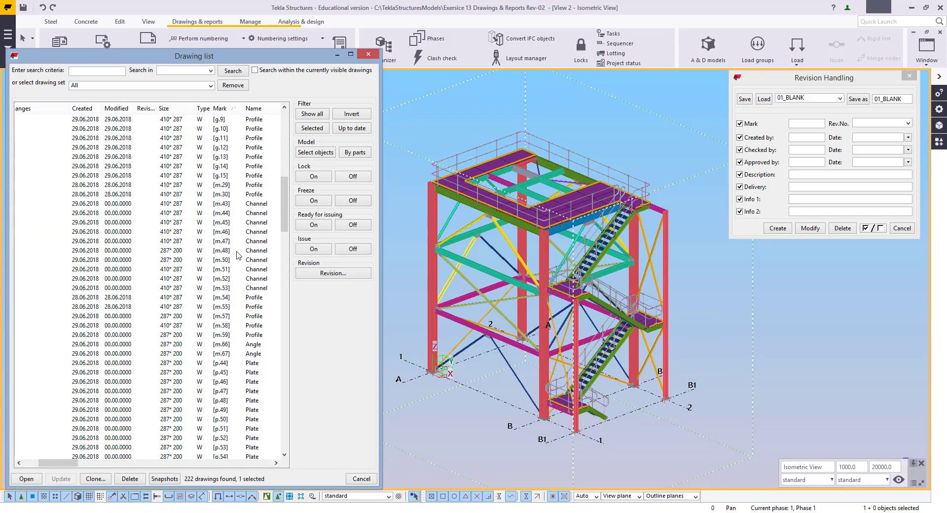
scroll(228, 241, down, 20)
scroll(237, 296, up, 4)
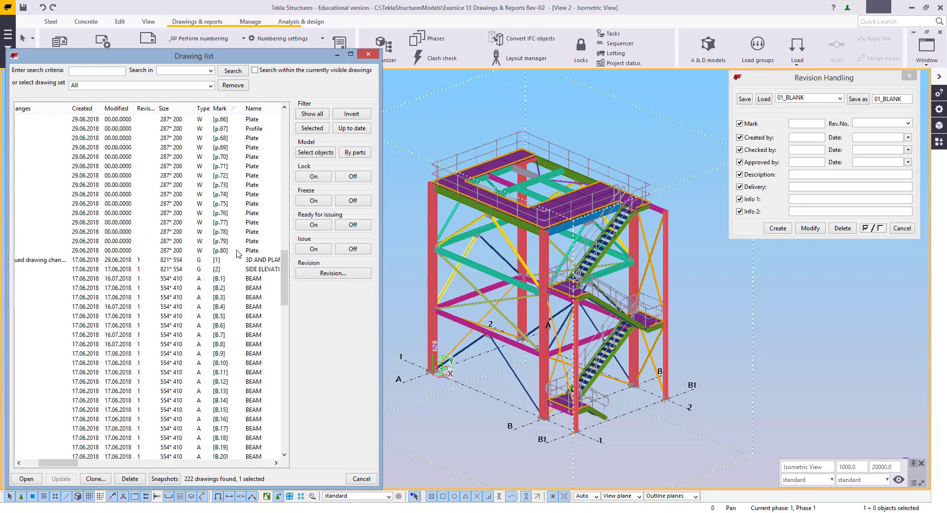
scroll(237, 296, down, 15)
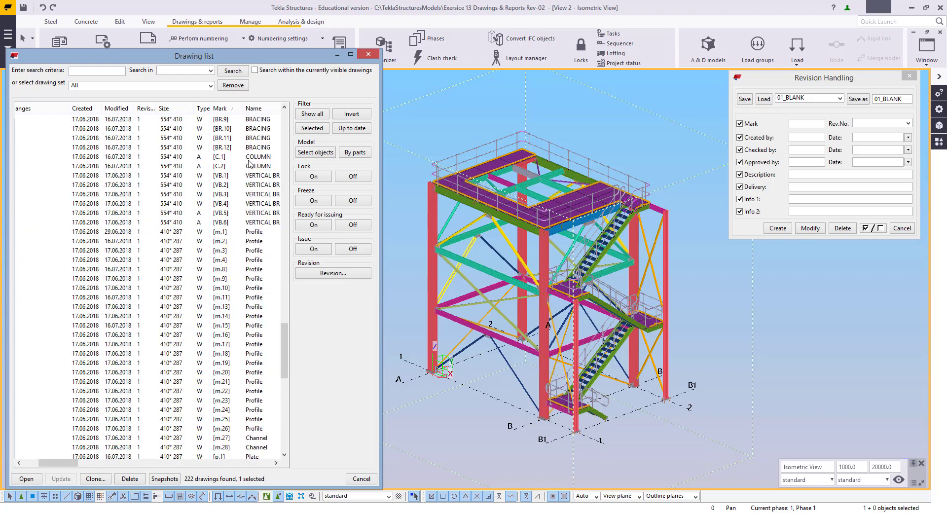
click(251, 158)
shift+click(251, 166)
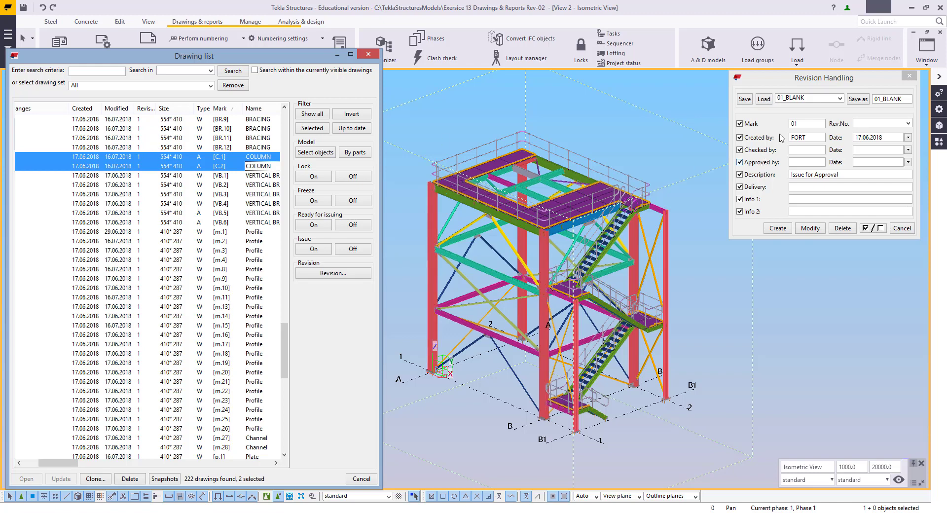
click(816, 98)
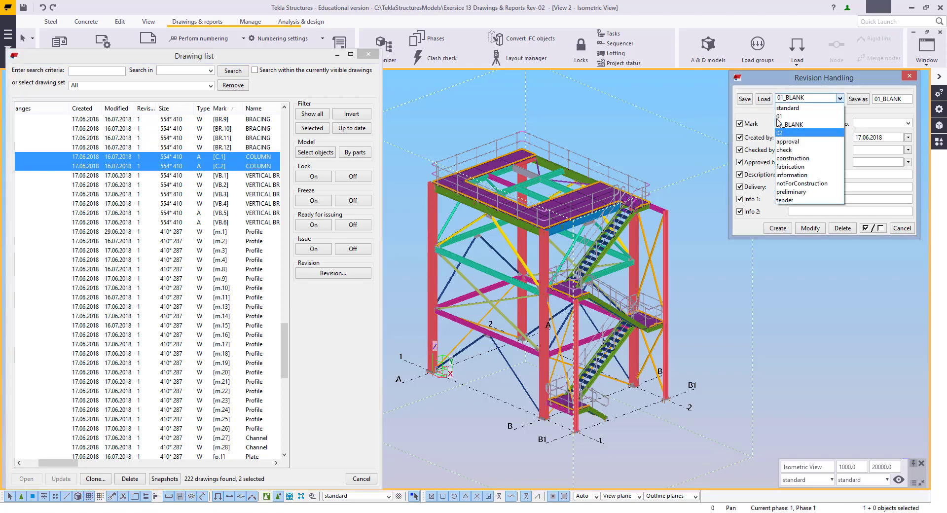
click(789, 129)
click(764, 99)
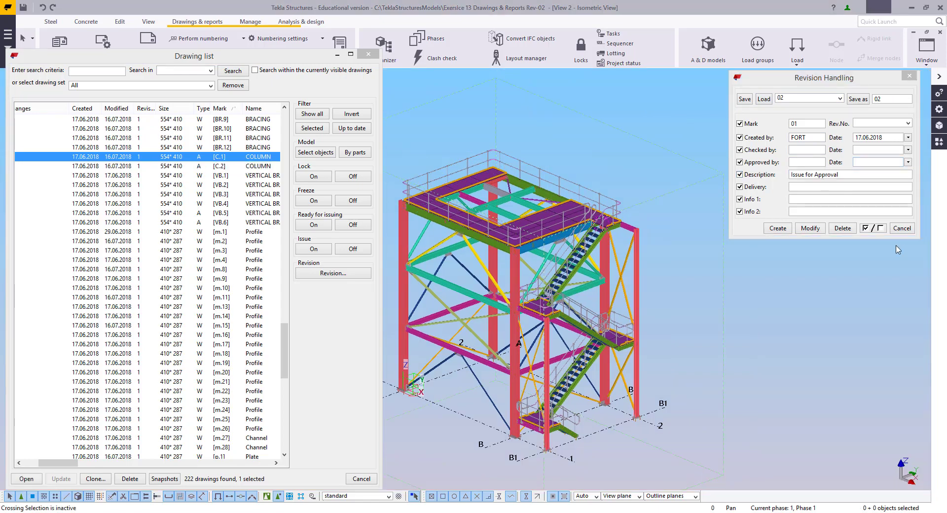
Step: Create a revision with the description QUANTITY DECREASED for column drawing C.1 and locate the drawing in the list
drag(847, 176, 759, 187)
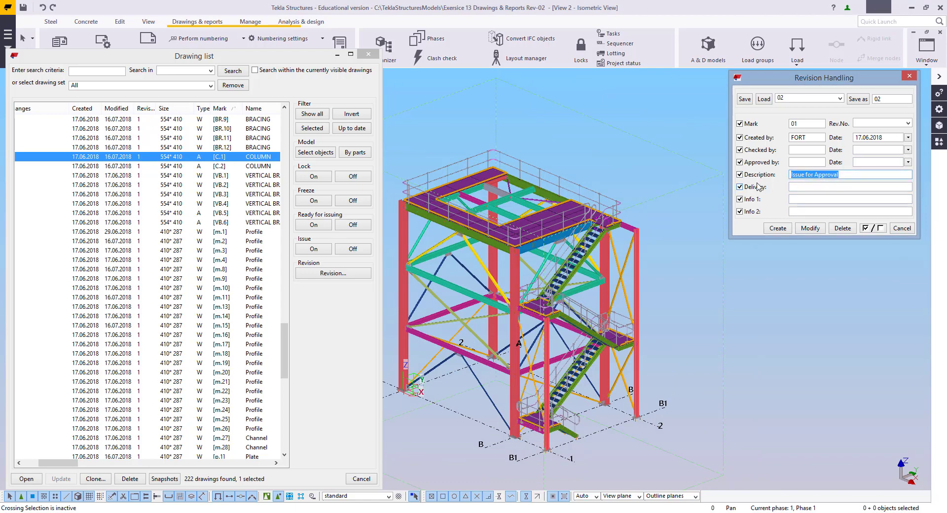
text(QUANTITY DECREASED)
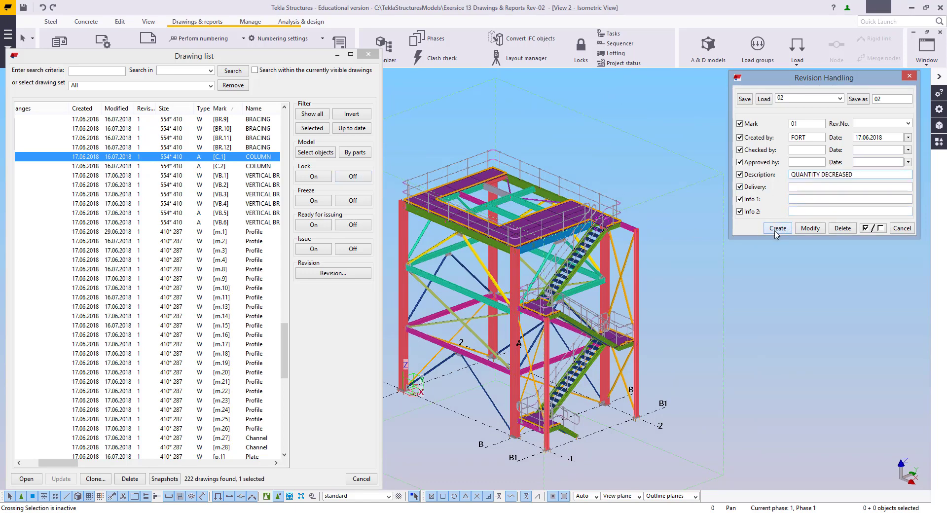
click(776, 228)
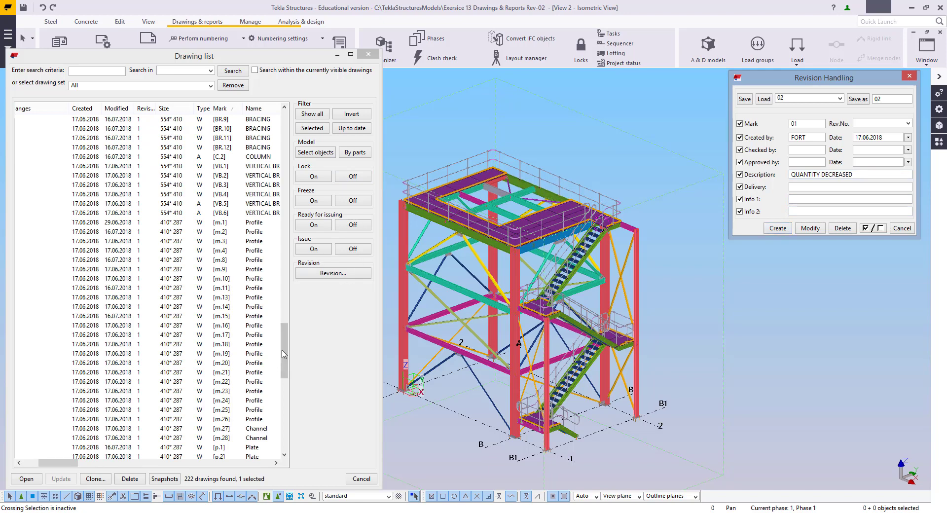
drag(284, 353, 284, 429)
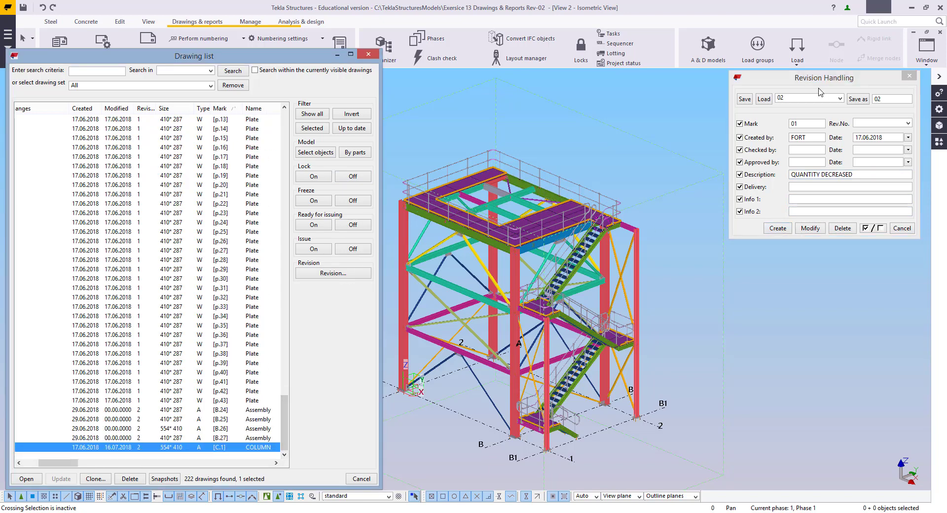
Step: Modify C.1's new revision using the saved settings 02 with the description QUANTITY DECREASED
click(764, 100)
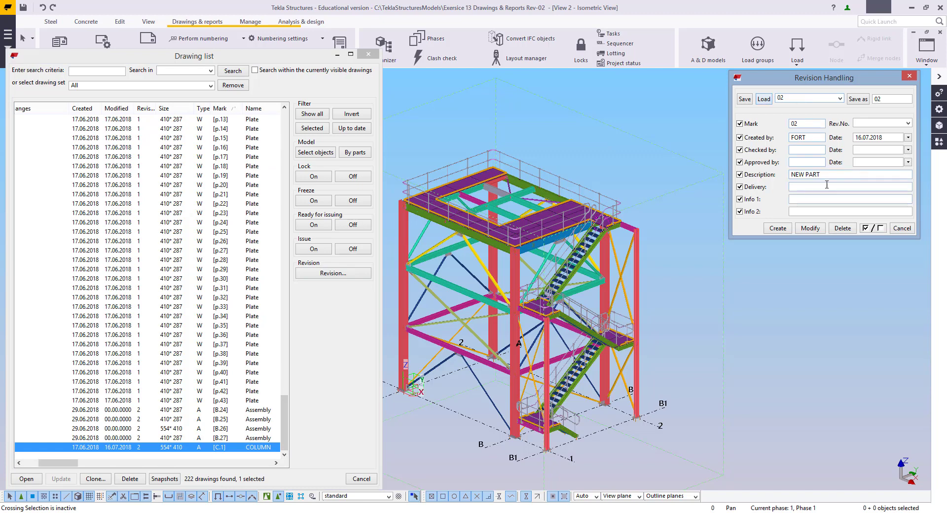
drag(819, 174, 741, 179)
text(QUANTITY DECREASED)
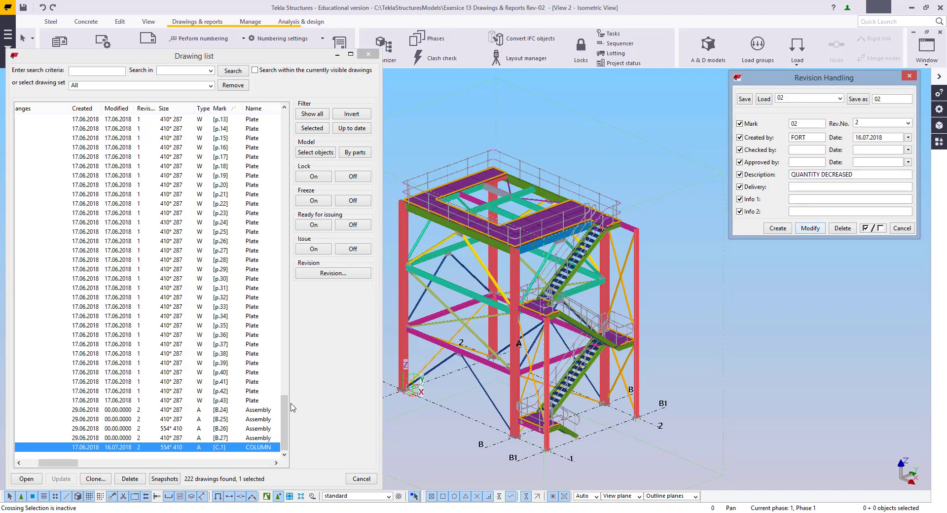
Step: Create revision 02 for column drawing C.2 from the saved settings 02, with the description QUANTITY DECREASED
mouse_move(284, 403)
mouse_down()
mouse_move(287, 249)
mouse_move(286, 312)
mouse_up()
click(223, 321)
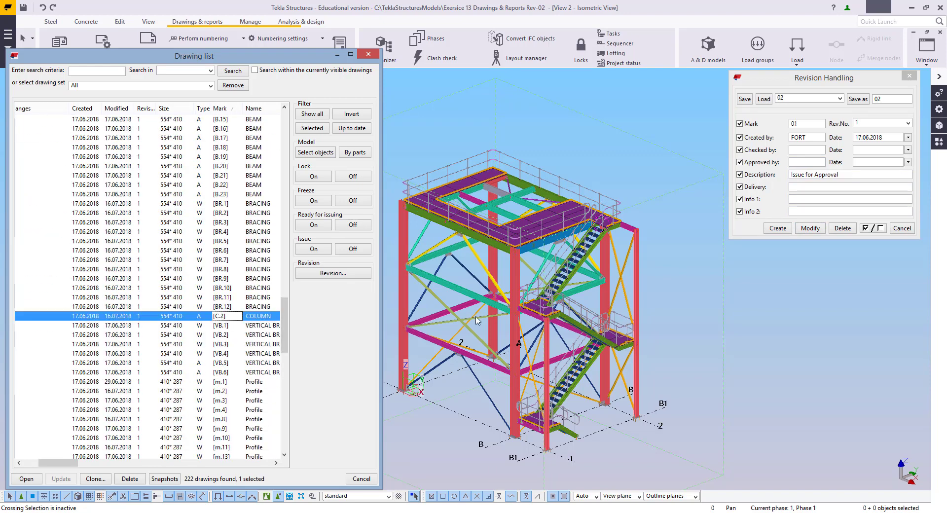
click(769, 99)
click(769, 99)
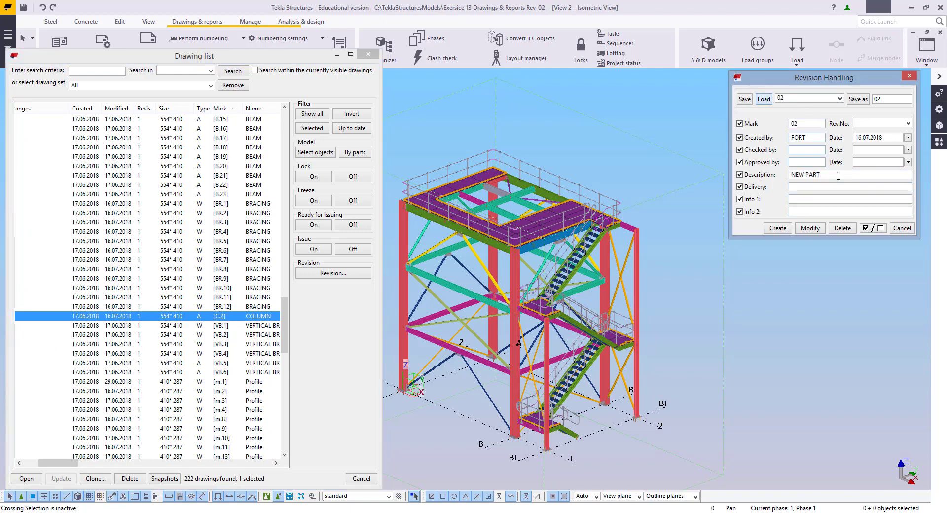
triple_click(837, 177)
text(QUANTITY DECREASED)
click(778, 229)
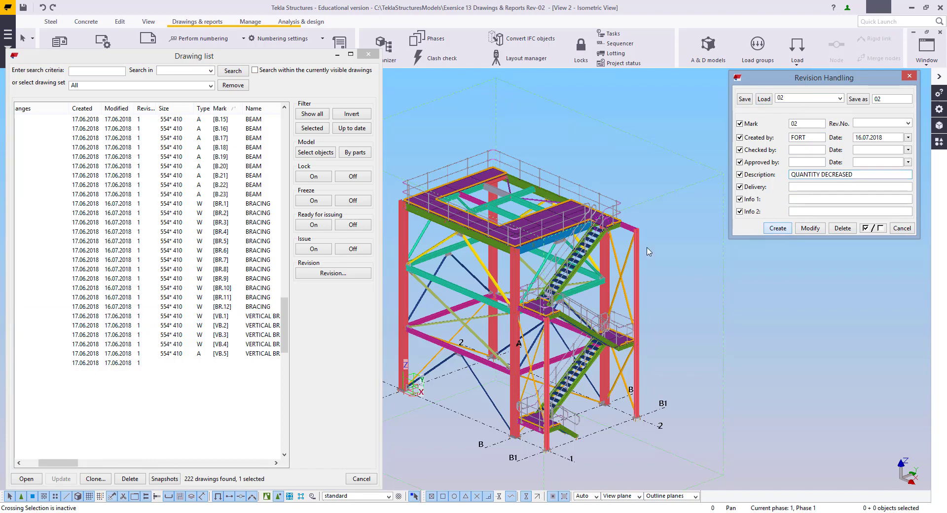
Step: Select the column drawings C.3 and C.4 and highlight their objects in the model
mouse_move(285, 313)
mouse_down()
mouse_move(291, 151)
mouse_move(302, 111)
mouse_up()
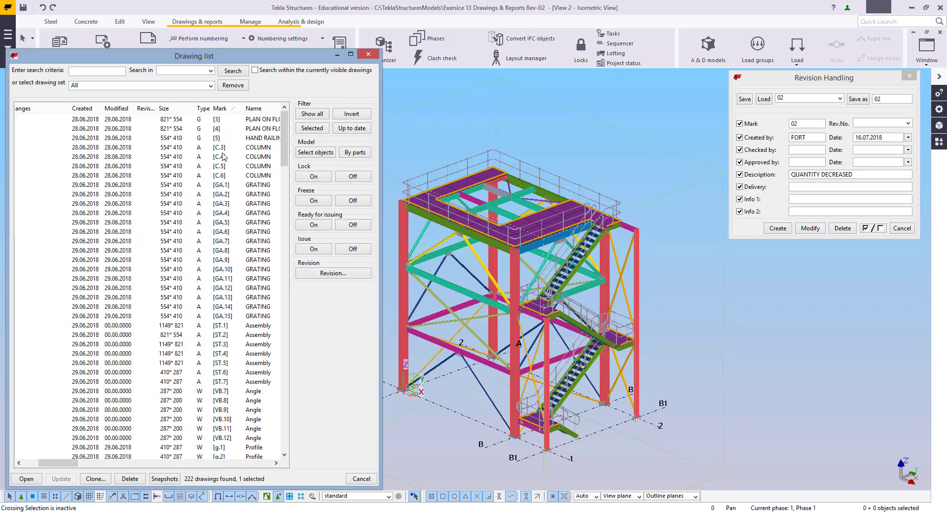
click(254, 147)
shift+click(256, 157)
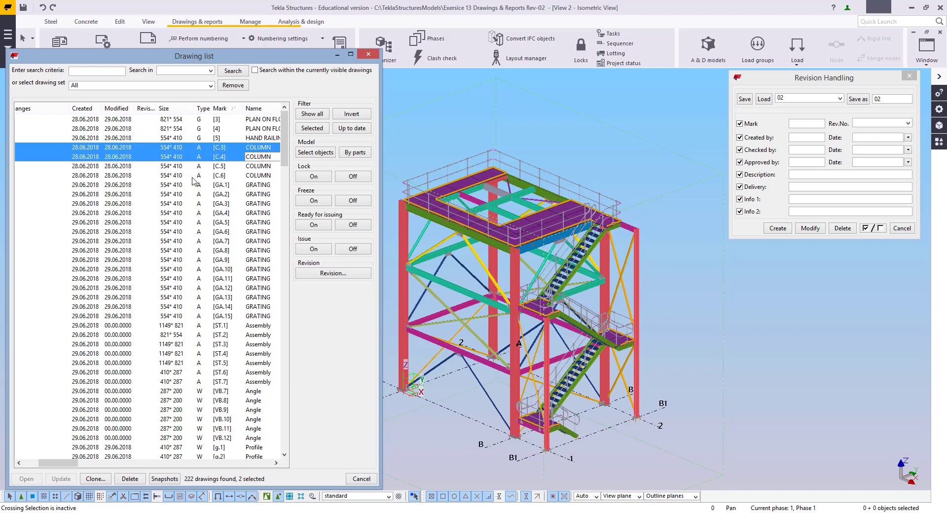
click(318, 153)
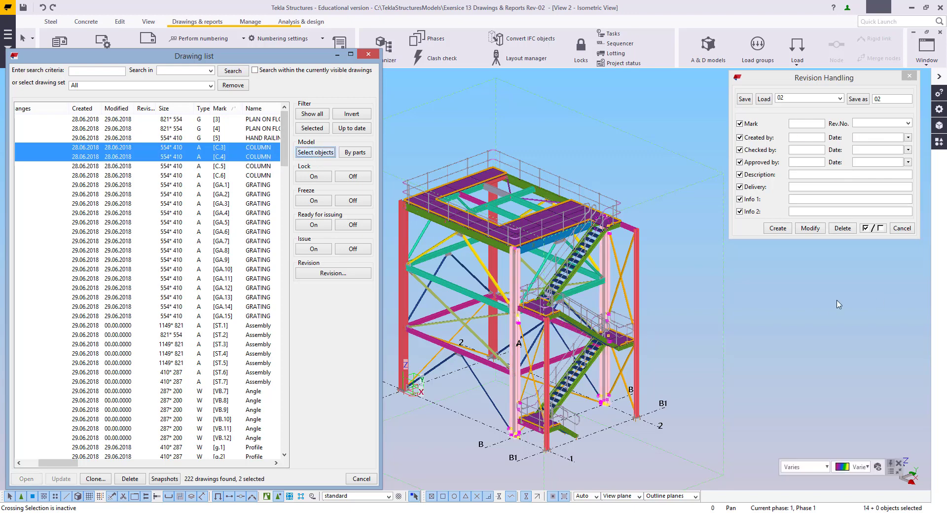
middle_drag(616, 384, 667, 401)
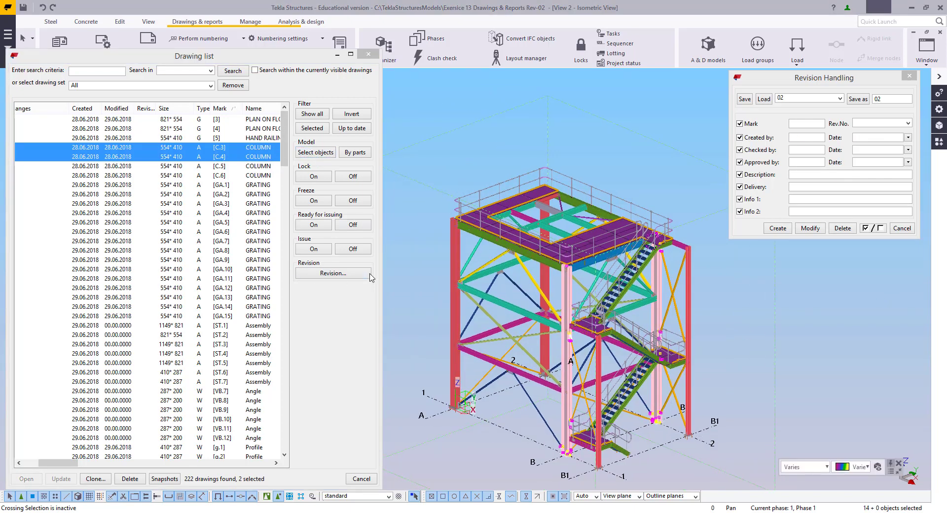
Step: Load the revision settings 01_BLANK and create revision mark 01 for drawings C.3 and C.4
click(800, 98)
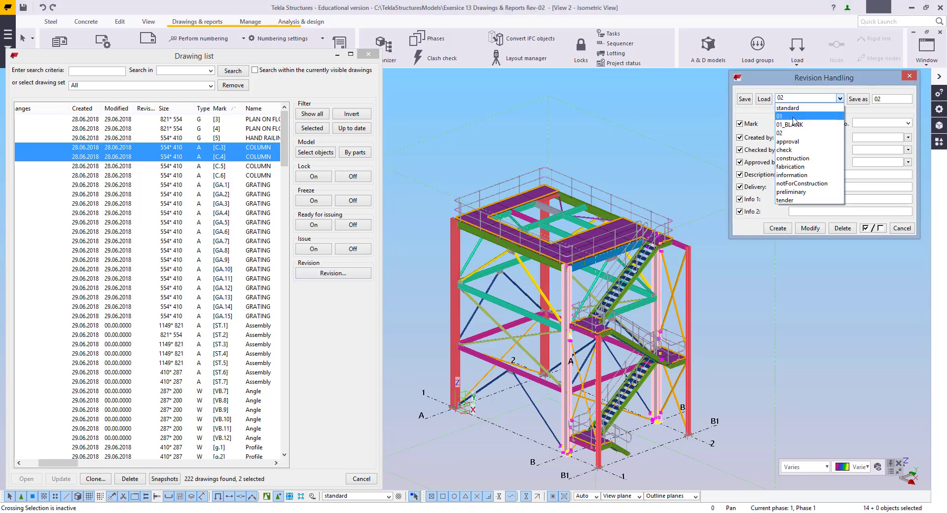
click(789, 106)
click(764, 98)
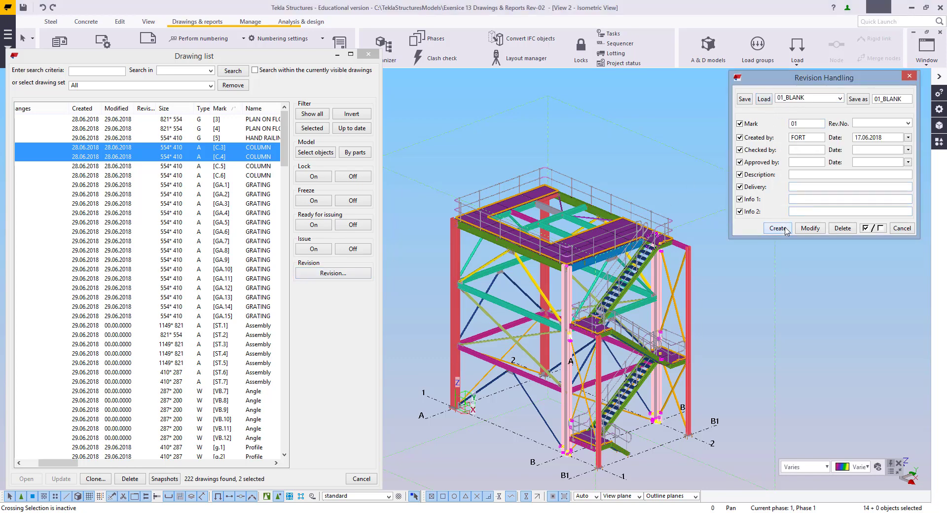
click(785, 228)
Step: Load the revision settings 02 for drawings C.3 and C.4 and open the description for editing
click(795, 98)
click(791, 132)
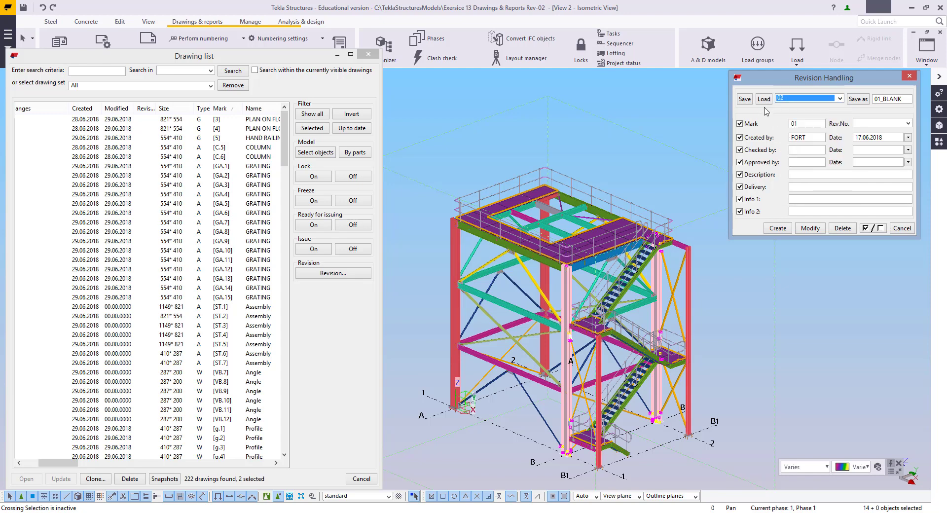
click(764, 99)
click(829, 173)
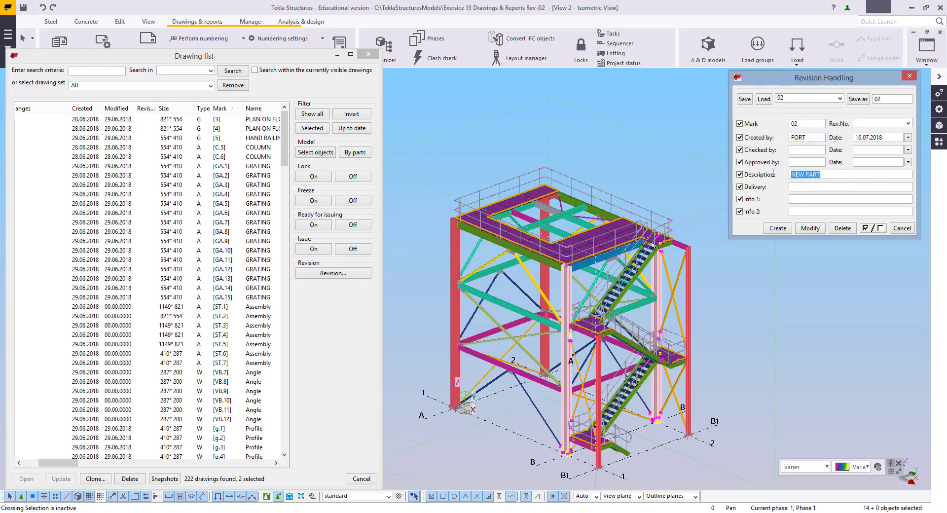
click(904, 173)
Step: Select all the drawings from column C.5 through plate p.80 in the drawing list
click(262, 148)
scroll(260, 206, down, 1)
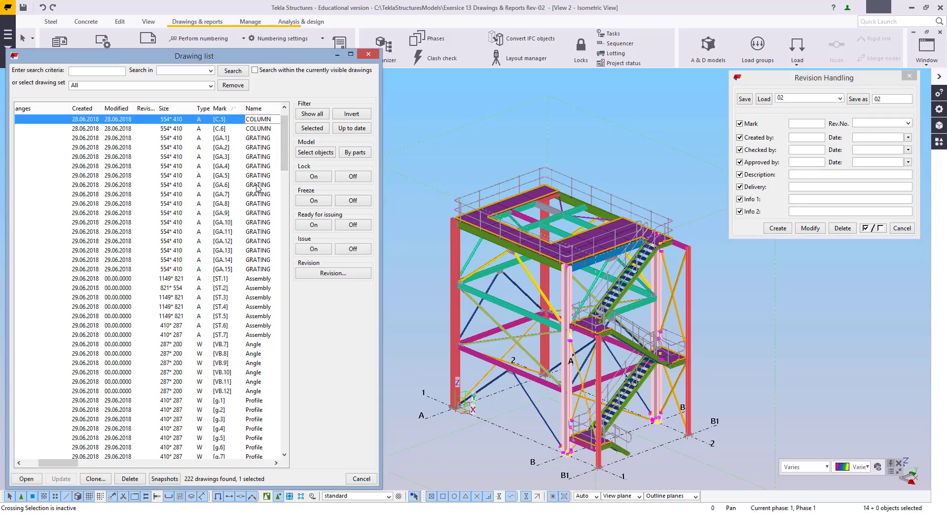
scroll(258, 280, down, 2)
scroll(258, 299, down, 16)
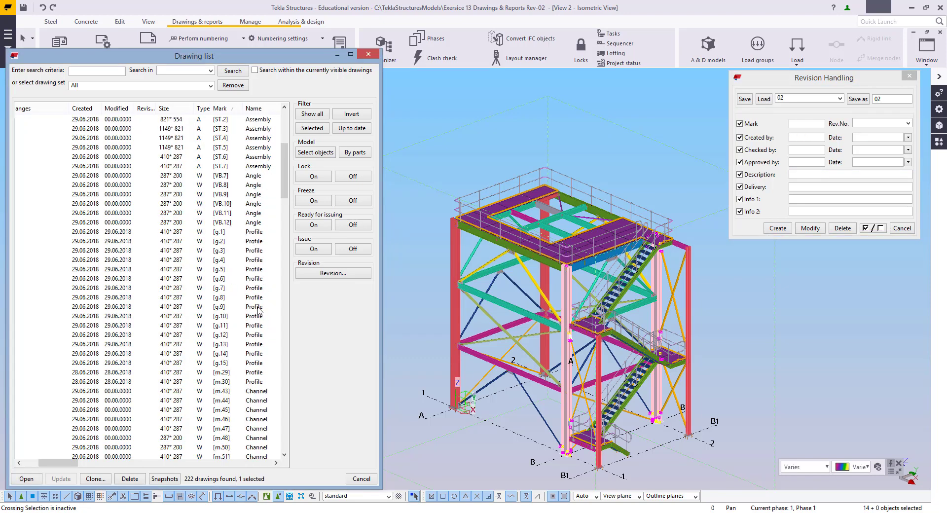
scroll(256, 311, down, 11)
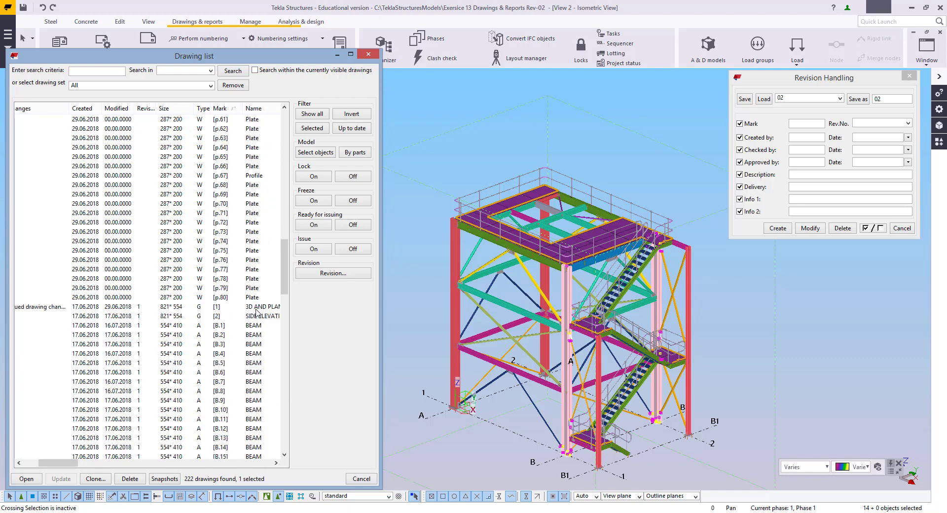
shift+click(244, 247)
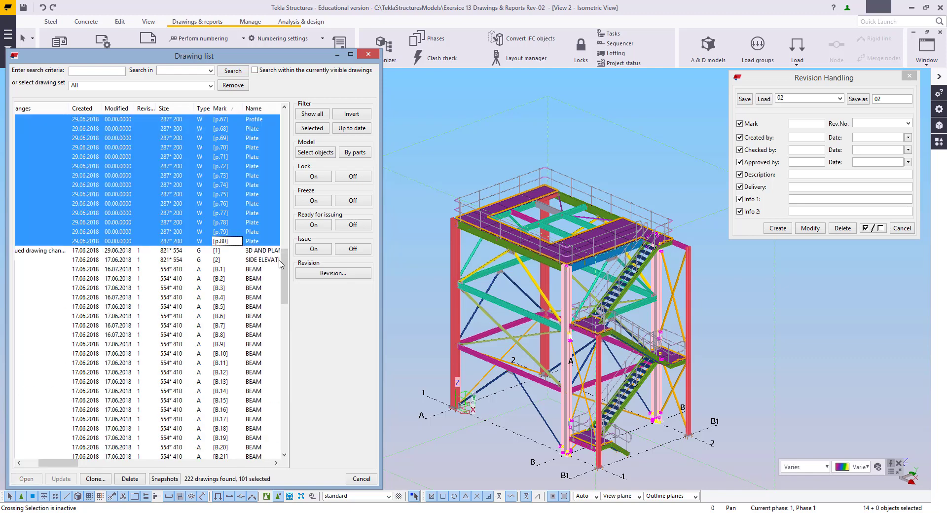
drag(284, 266, 275, 114)
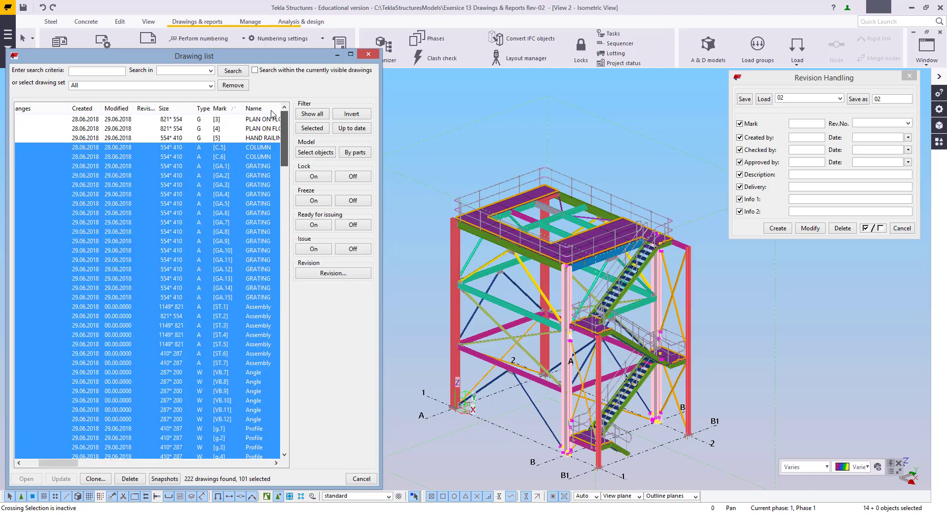
Step: Load the revision settings 01_BLANK and create revision mark 01 for drawings C.5 through p.80
click(818, 98)
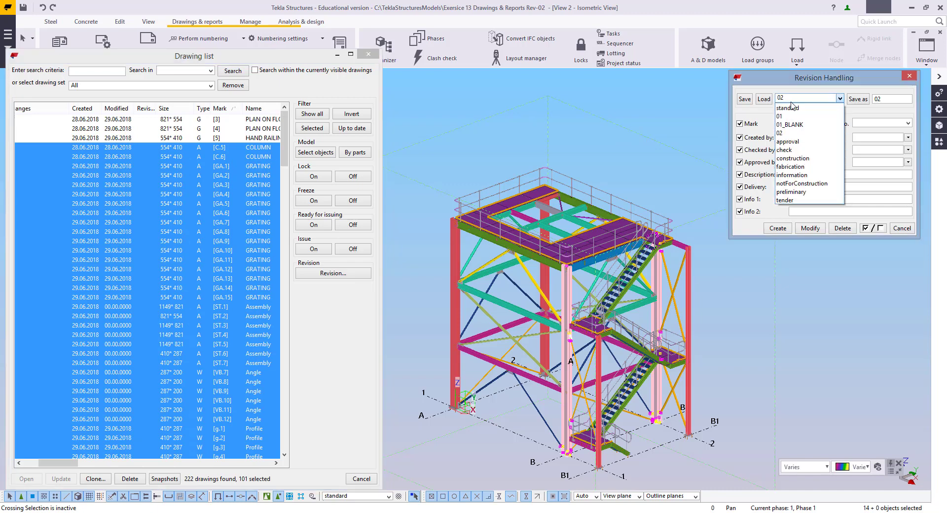
click(780, 111)
click(778, 101)
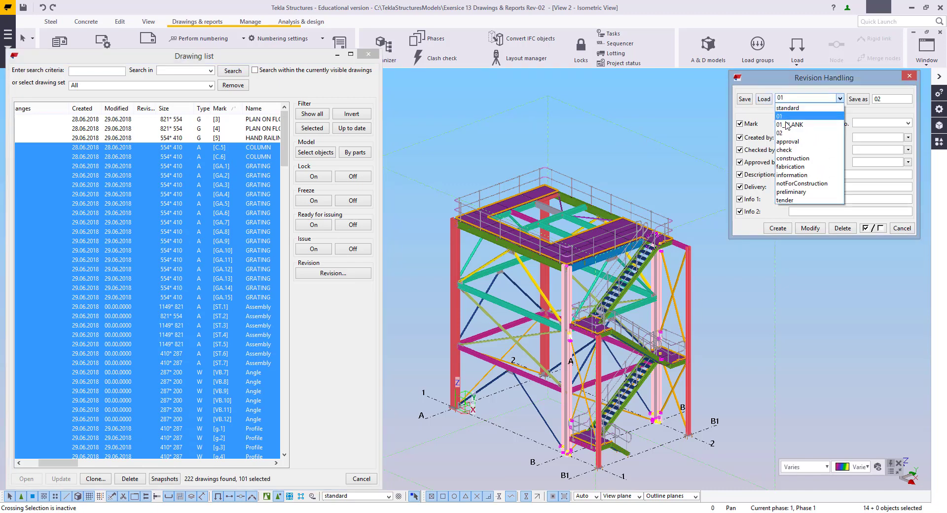
click(788, 119)
click(764, 99)
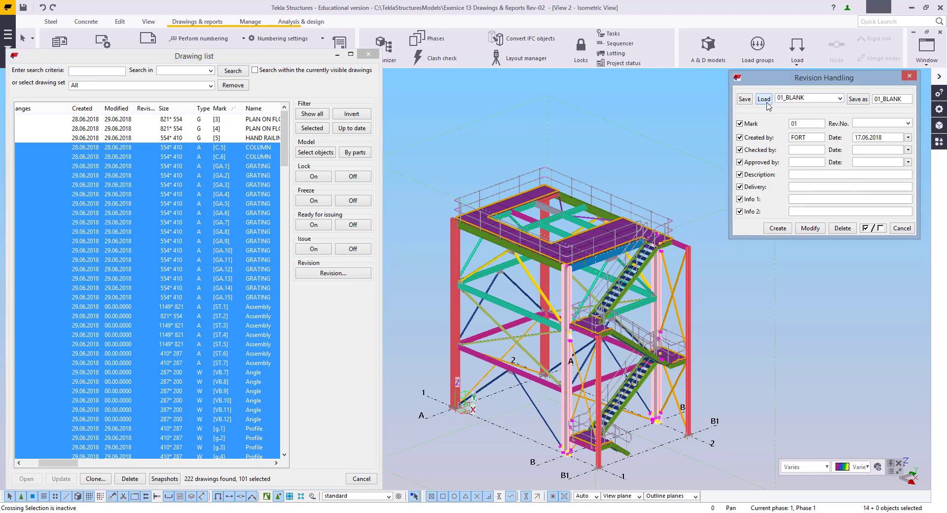
click(778, 228)
Step: Load the revision settings 02 and create revision mark 02 with the description NEW PART for drawings C.5 through p.80
click(802, 101)
click(788, 130)
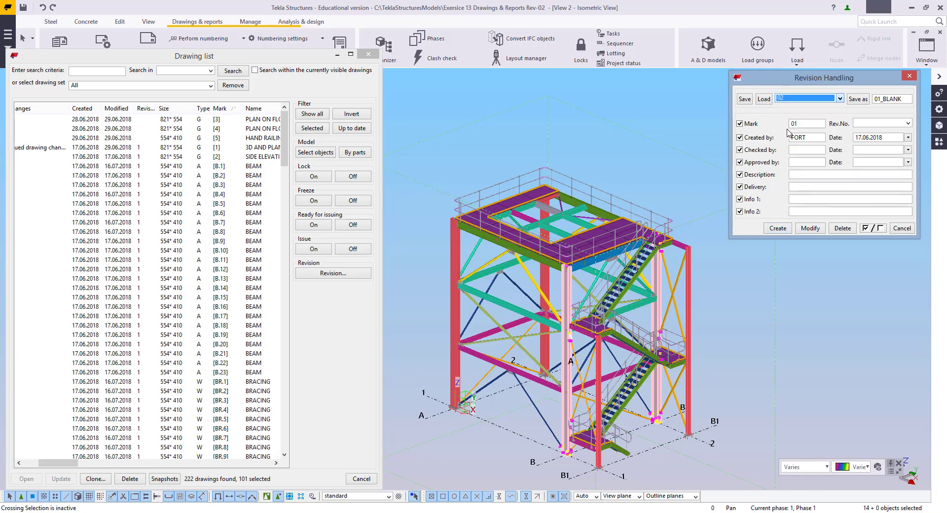
click(764, 99)
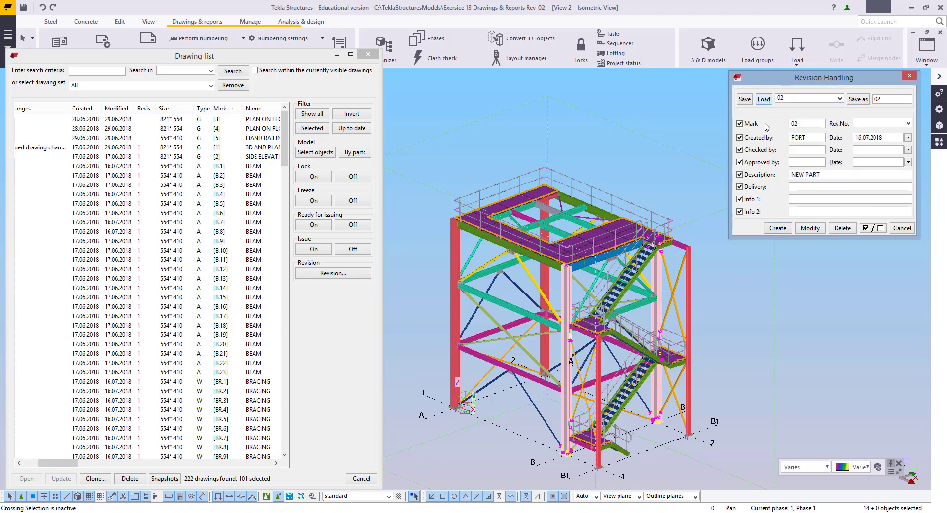
click(786, 230)
Step: Select general arrangement drawings 3, 4 and 5 and create revision mark 01 for them from the saved settings 01_BLANK
click(264, 120)
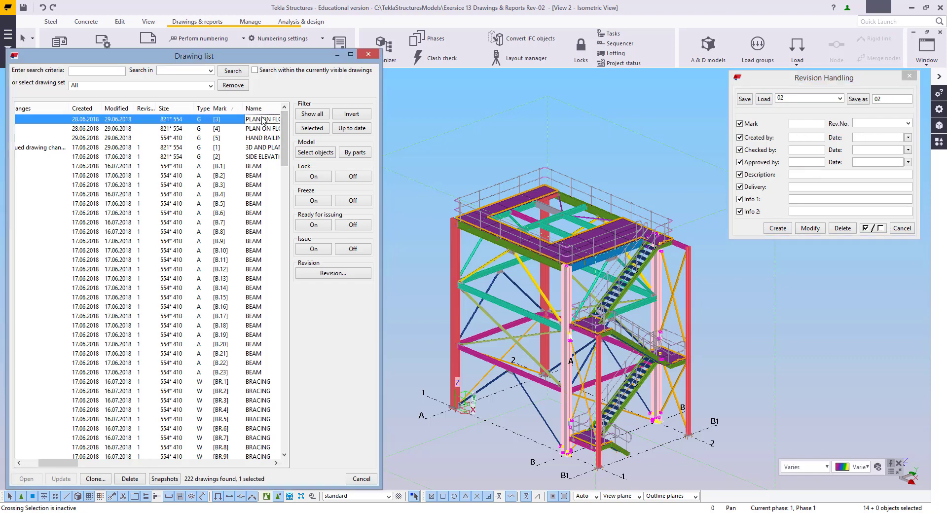
shift+click(242, 140)
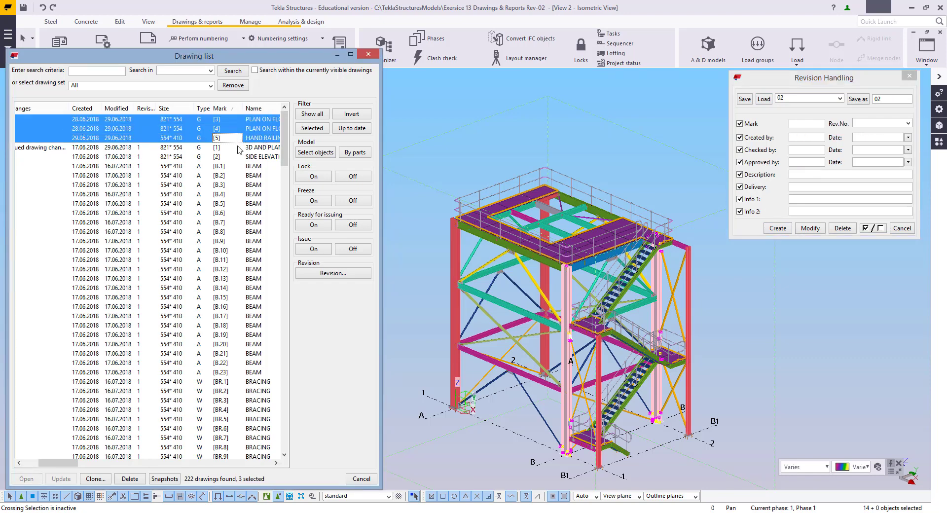
click(808, 99)
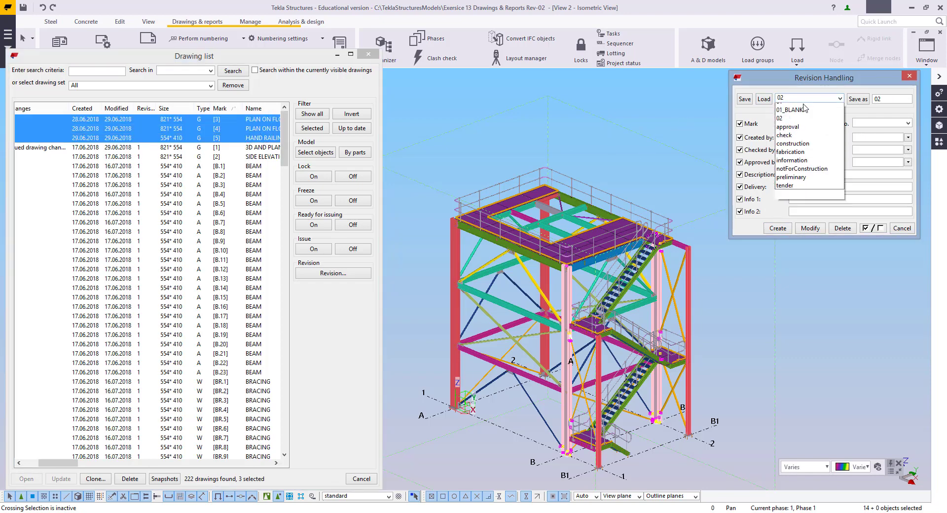
click(791, 110)
click(764, 99)
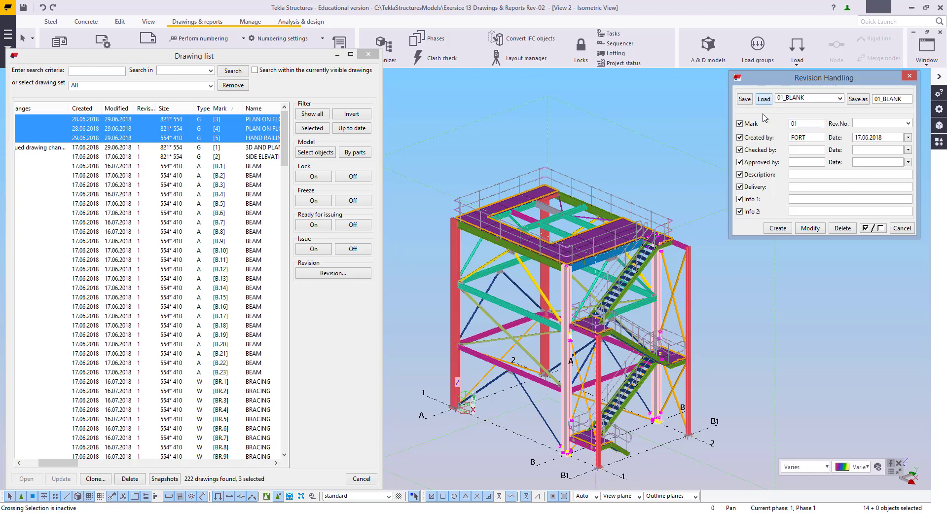
click(779, 229)
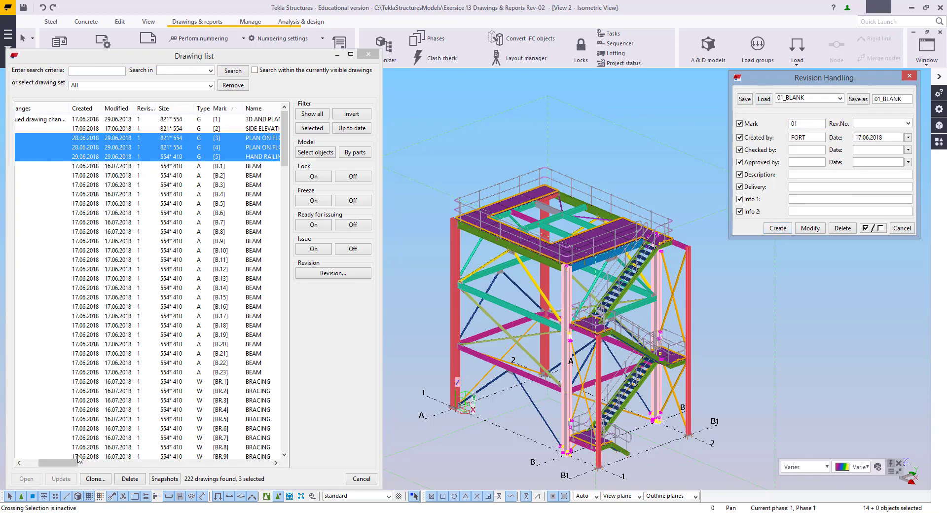
Step: Select general arrangement drawings 1 to 5 and load the revision settings 02 for them
drag(63, 463, 70, 464)
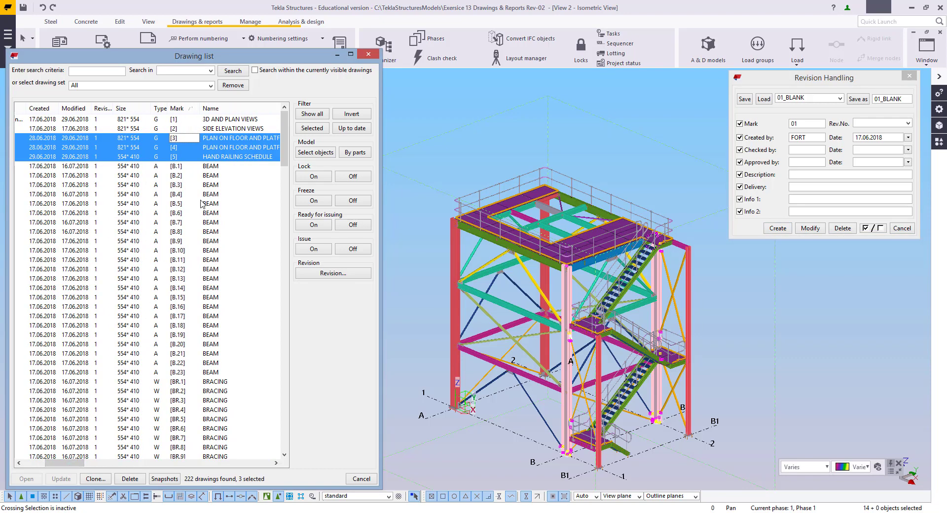
click(239, 119)
shift+click(239, 157)
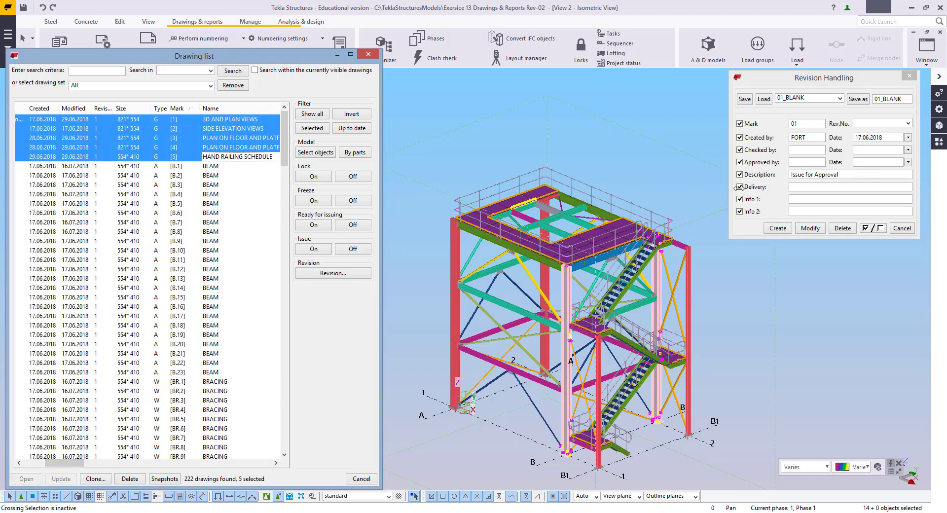
click(818, 98)
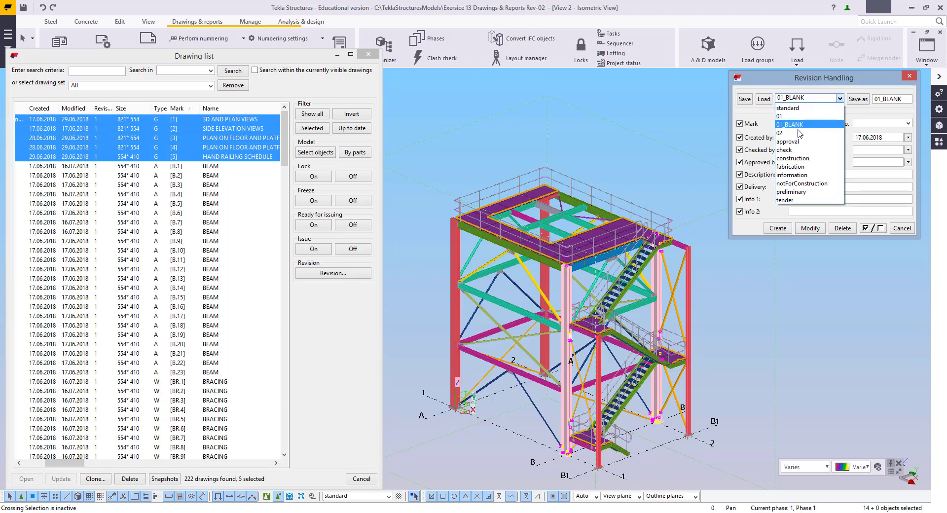
click(799, 133)
click(763, 99)
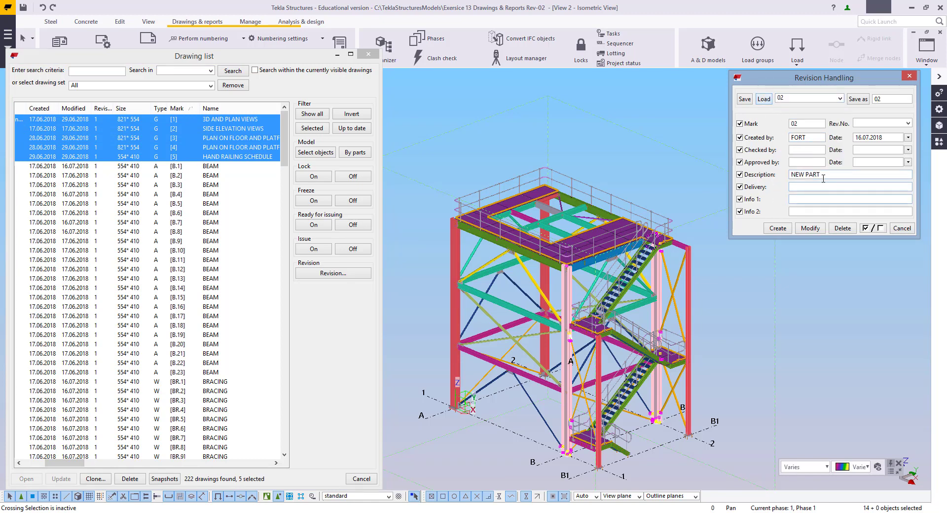
Step: Create revision 02 for drawings 1 to 5 with the description STAIR TOWER AND FLOOR ADDED, and close the revision dialog
drag(840, 175, 787, 171)
text(STAIR TOWER AND FLOOR ADDED)
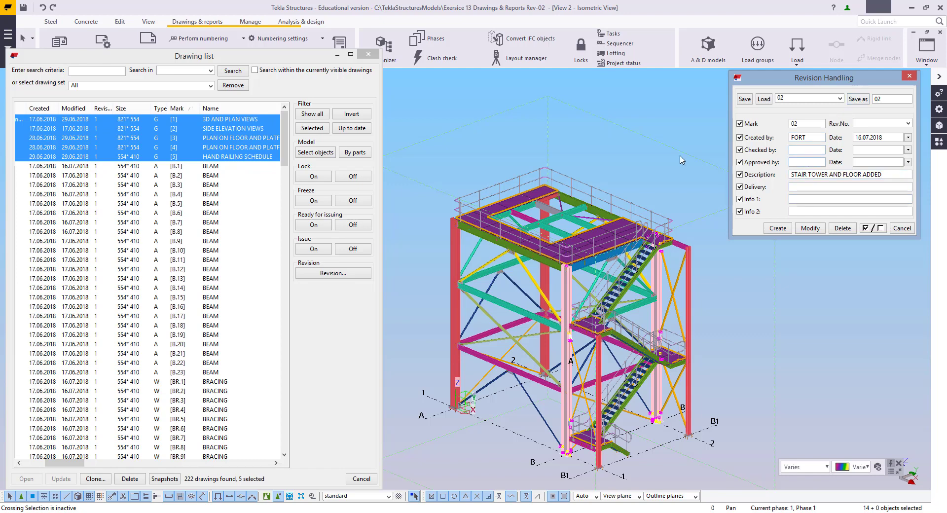
click(779, 230)
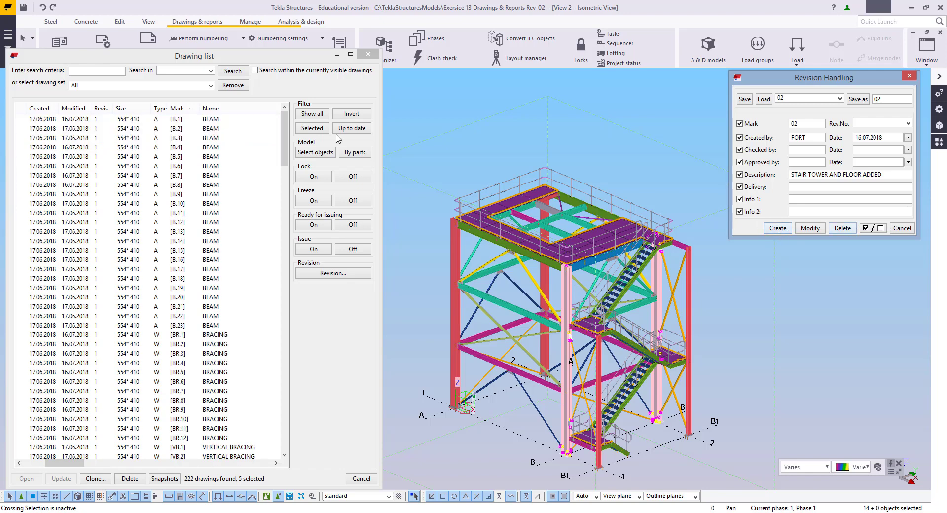
click(902, 228)
click(704, 259)
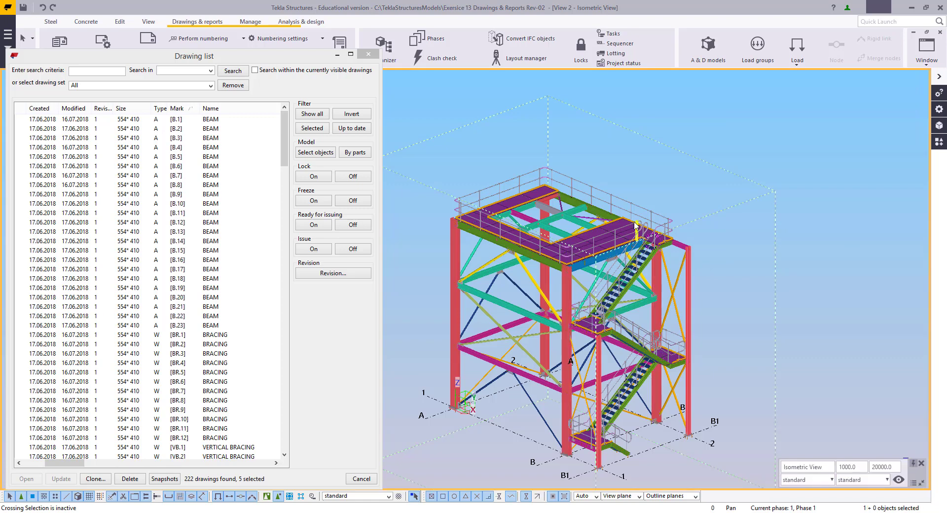
Step: Select all revision 2 drawings, from general arrangement drawing 1 through plate p.80, and filter the list to the selected ones
mouse_move(282, 125)
mouse_down()
mouse_move(265, 407)
mouse_move(273, 311)
mouse_move(221, 295)
mouse_up()
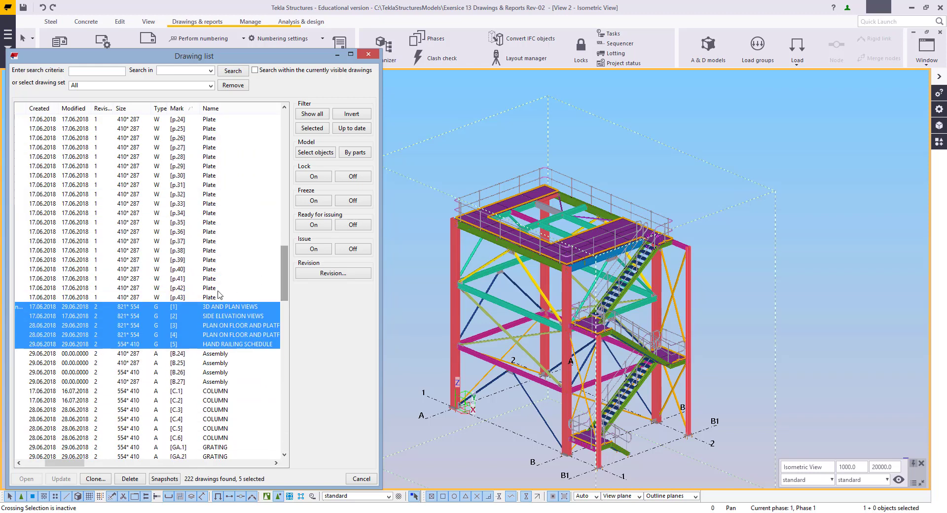
click(214, 307)
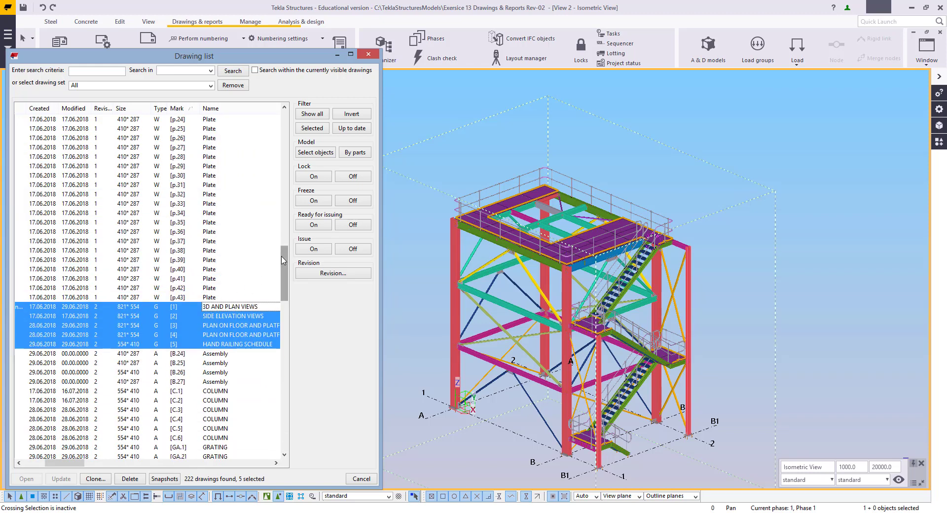
drag(285, 277, 200, 446)
shift+click(201, 447)
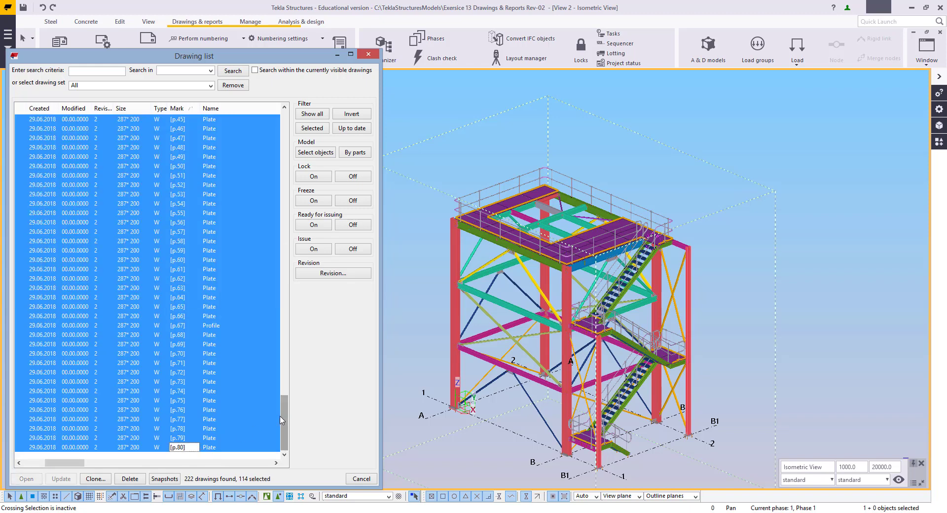
drag(284, 419, 272, 267)
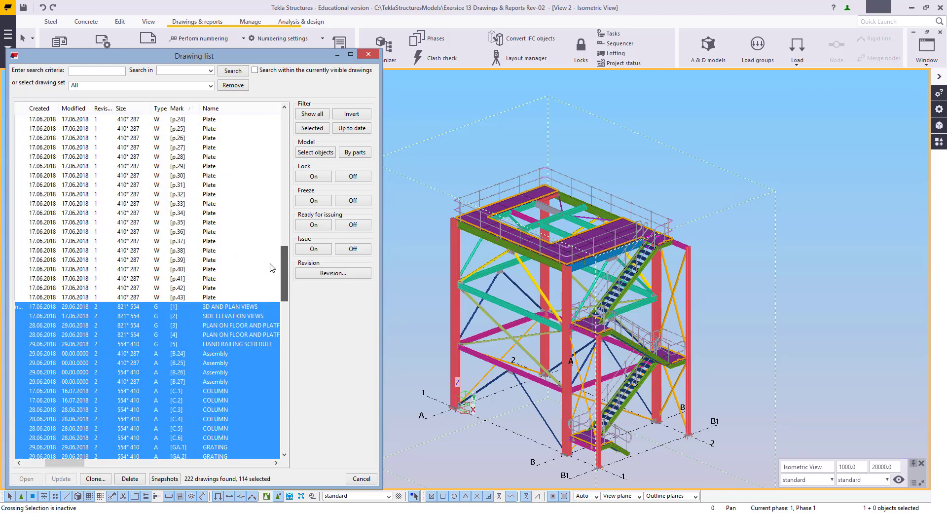
click(311, 128)
drag(55, 464, 52, 467)
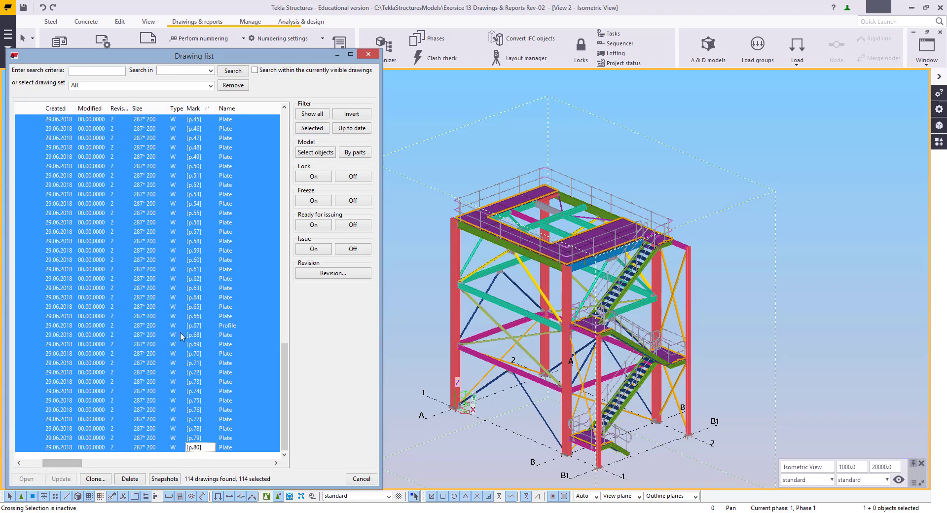
Step: Select the Profile drawing p.67 and highlight its objects in the model for a close look
click(212, 328)
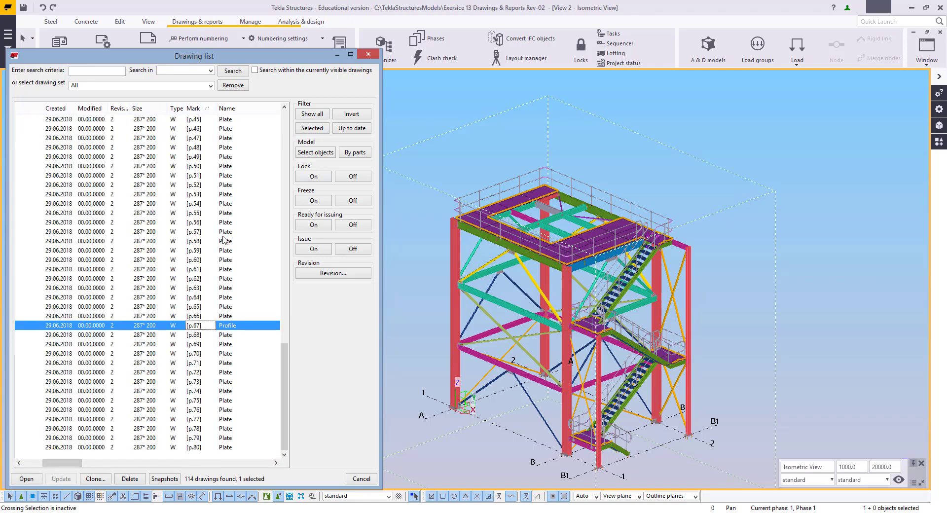
scroll(230, 217, up, 5)
scroll(232, 206, down, 4)
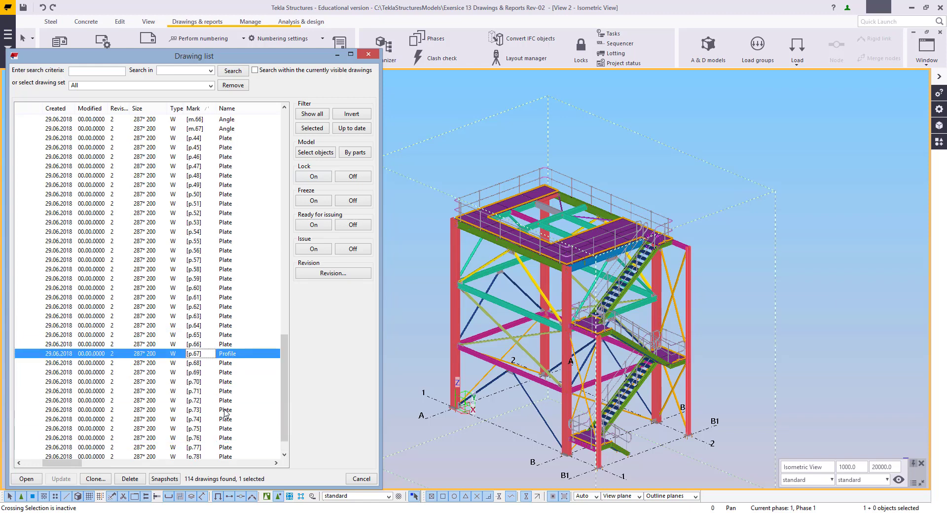
scroll(231, 355, down, 1)
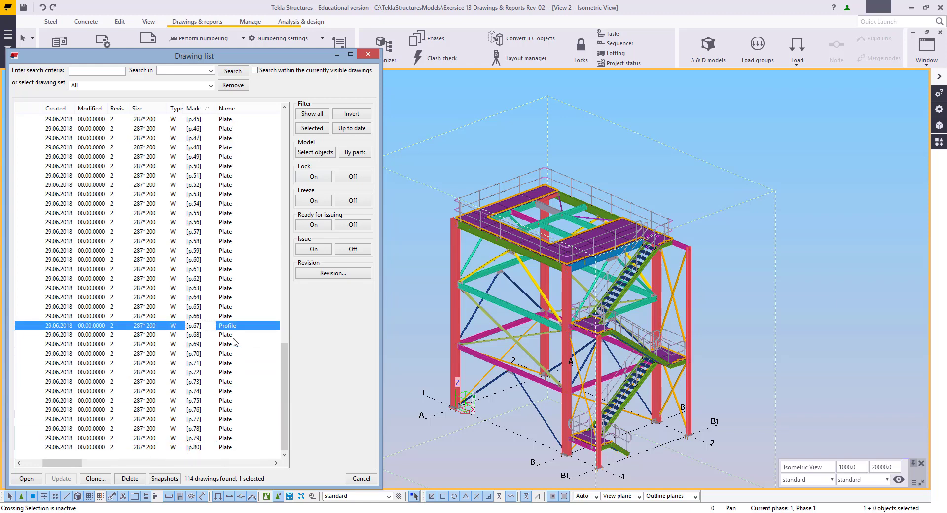
click(323, 153)
scroll(593, 334, up, 5)
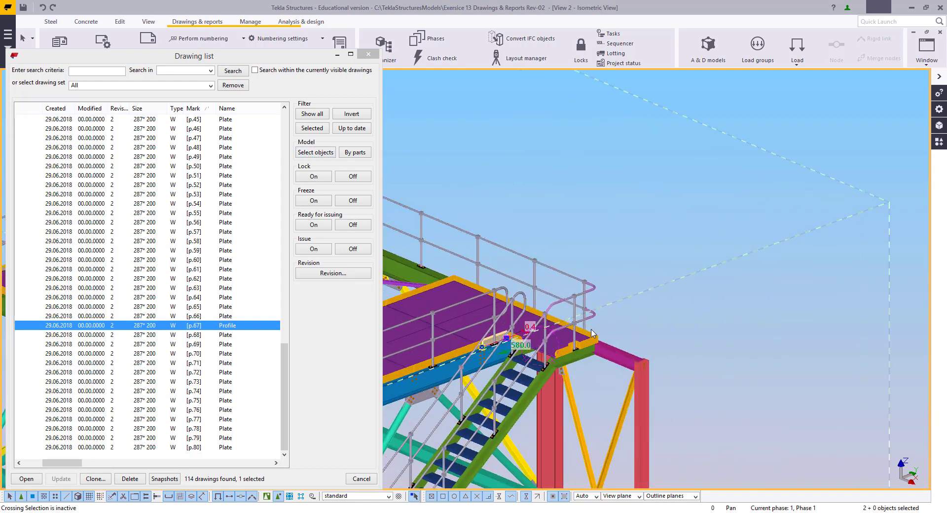
scroll(594, 333, up, 8)
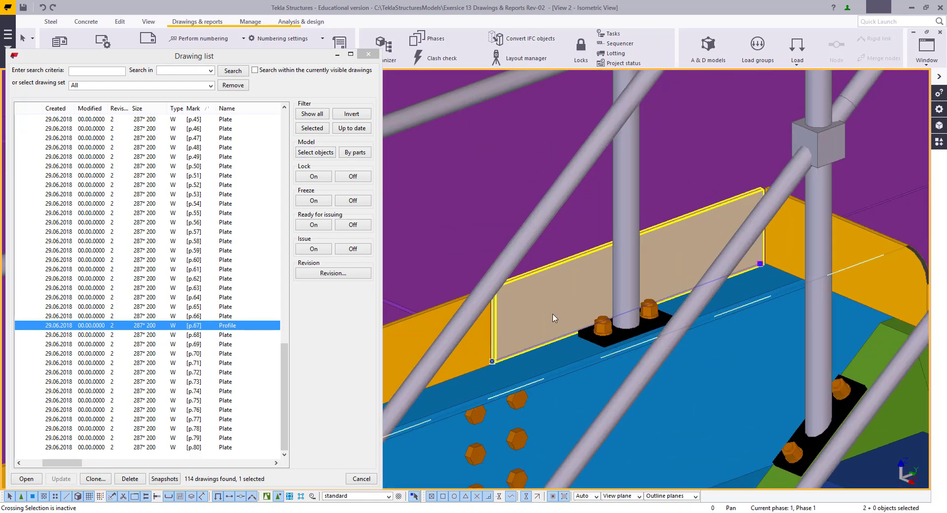
Step: Load the tsPlate_LA3 settings into the properties of single-part drawing p.67 and modify the drawing with them
click(223, 326)
click(223, 326)
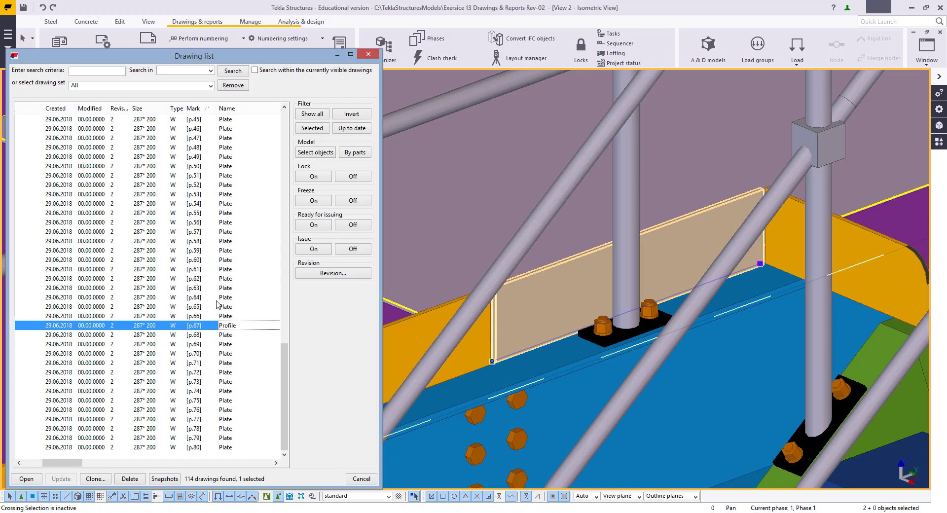
right_click(221, 334)
click(276, 118)
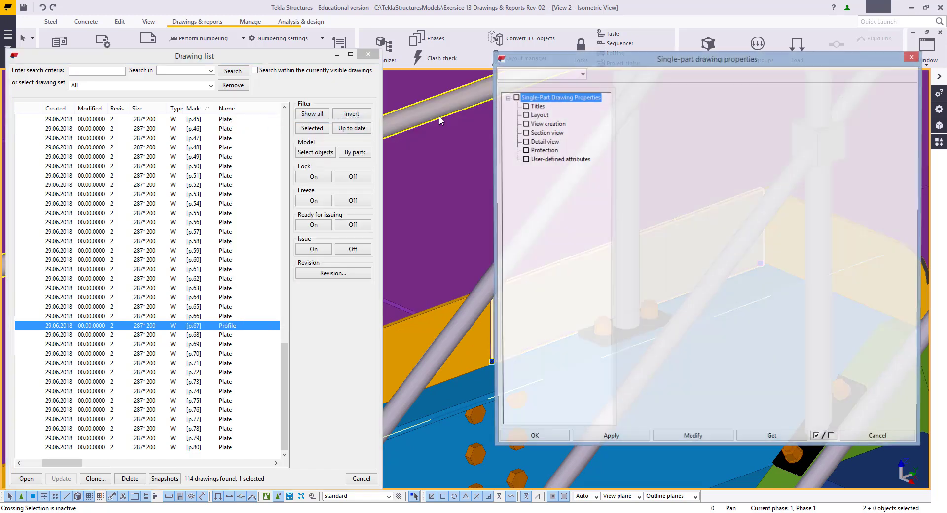
click(582, 74)
scroll(563, 213, down, 3)
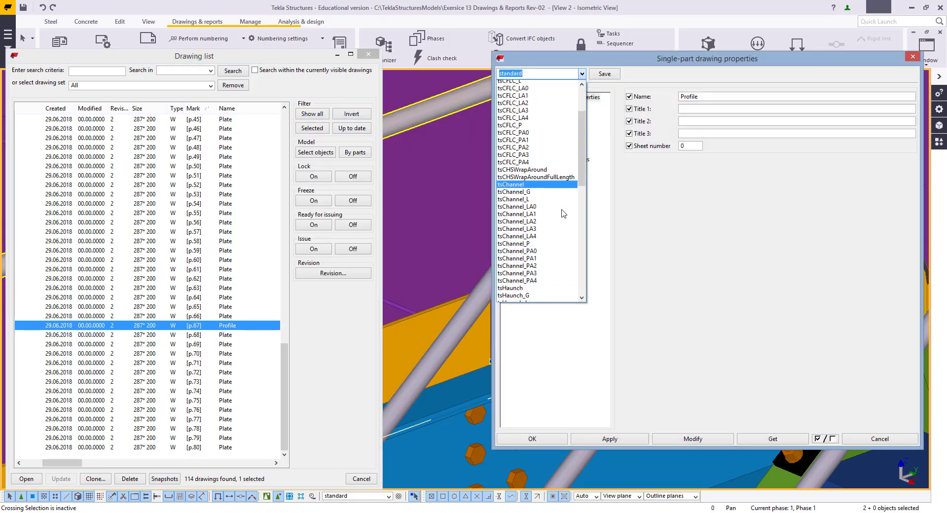
scroll(563, 213, down, 13)
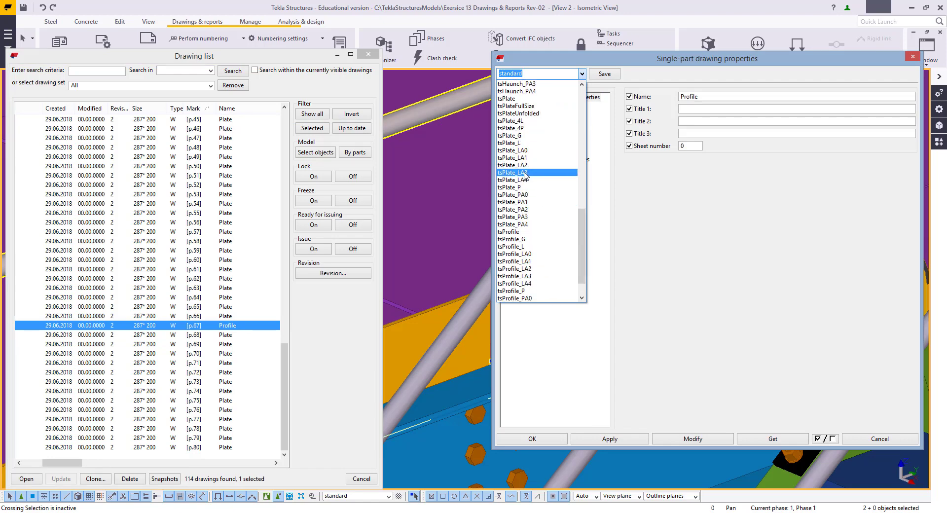
click(526, 172)
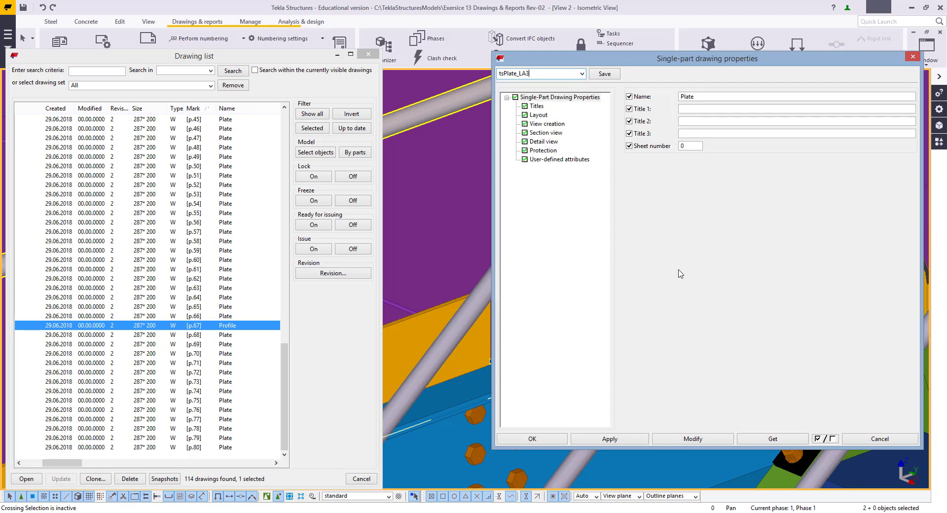
click(670, 439)
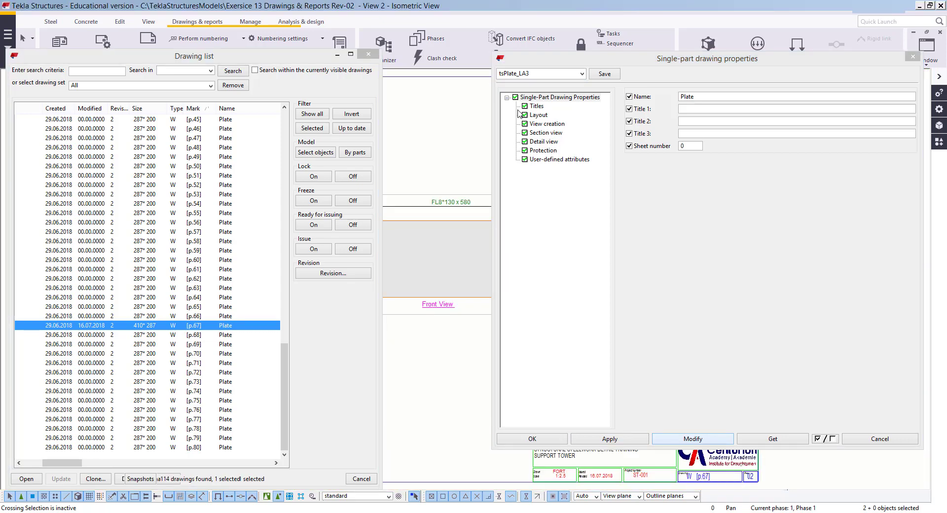
Step: Select the Profile drawings g.1 to g.15 and open their single-part drawing properties
scroll(725, 180, down, 3)
scroll(605, 363, up, 3)
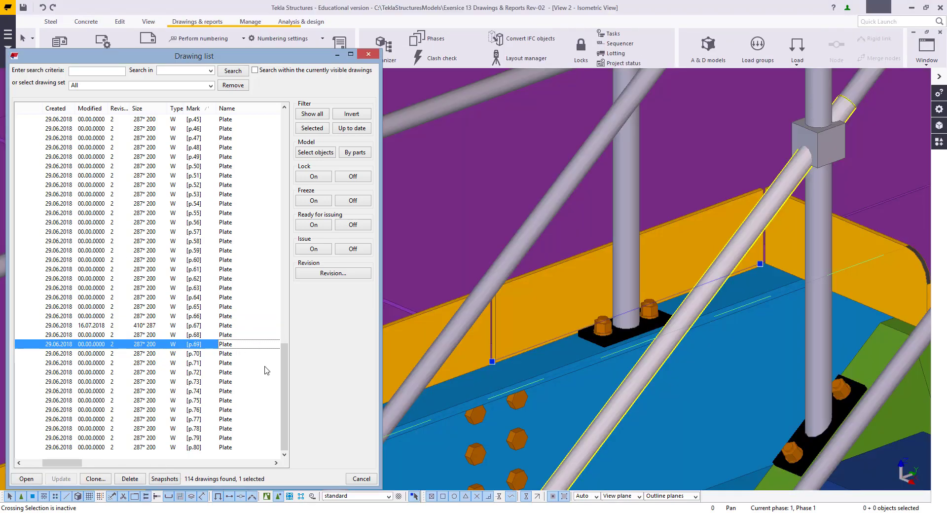
scroll(210, 345, up, 5)
scroll(210, 349, up, 4)
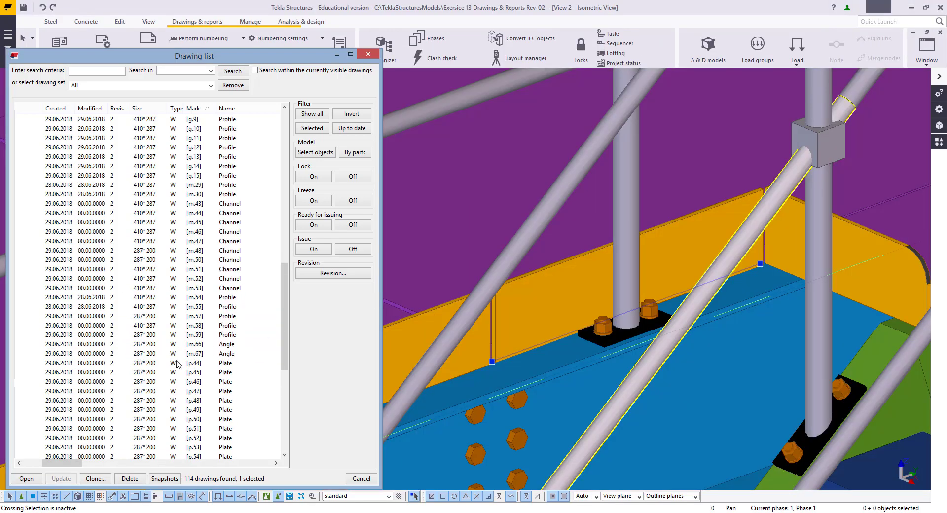
click(225, 344)
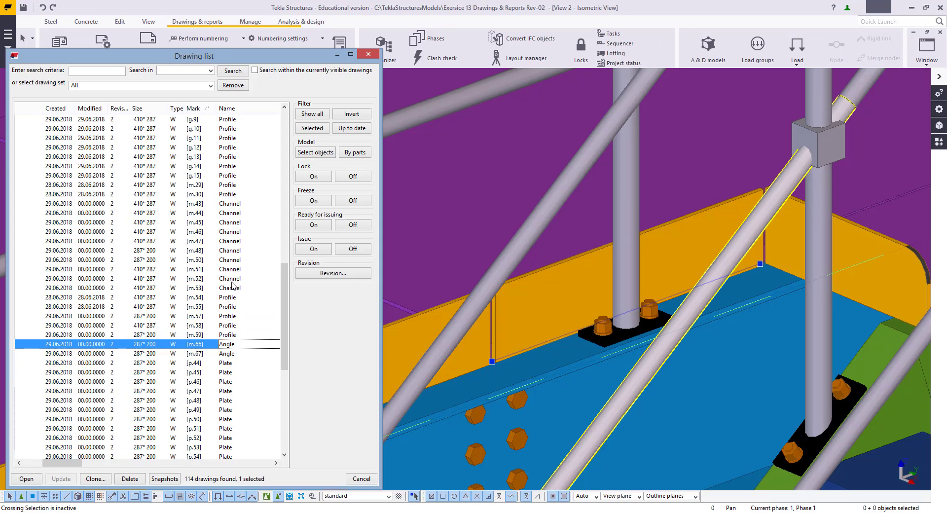
scroll(232, 286, up, 4)
scroll(230, 298, up, 2)
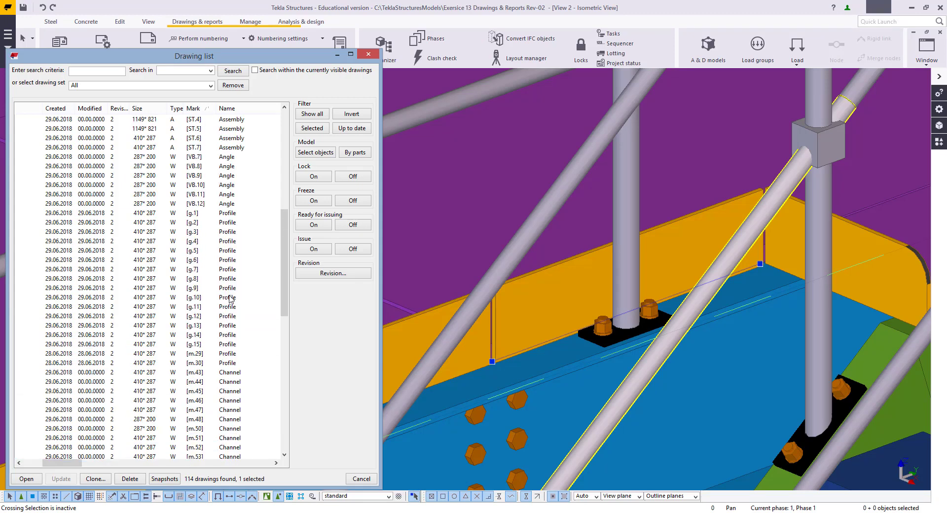
click(234, 215)
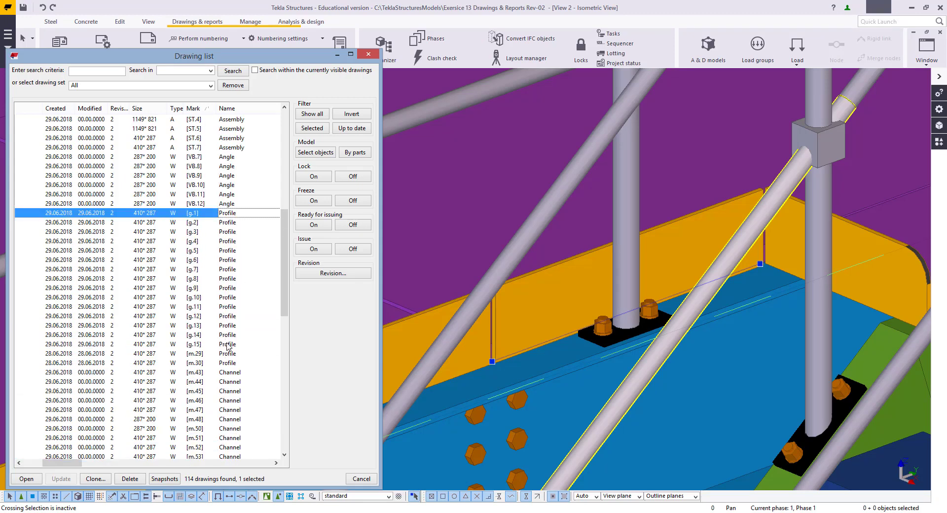
shift+click(226, 344)
right_click(213, 268)
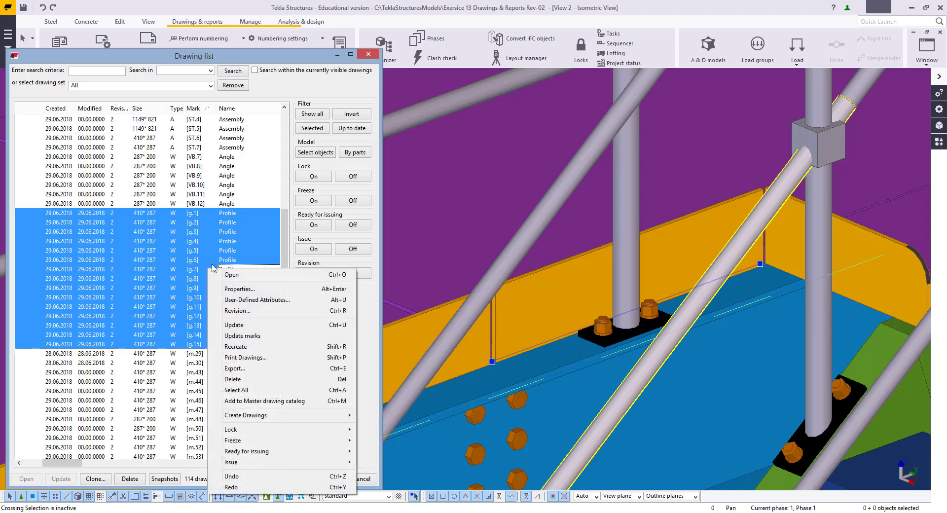
click(239, 289)
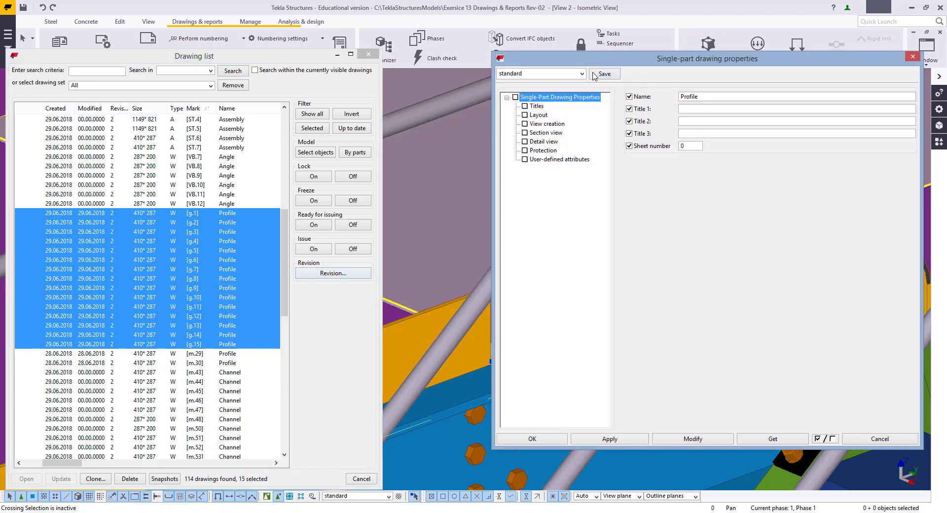
Step: Load the tsPlate_LA3 settings, name drawings g.1 to g.15 grating panel, modify them and close the properties
click(581, 73)
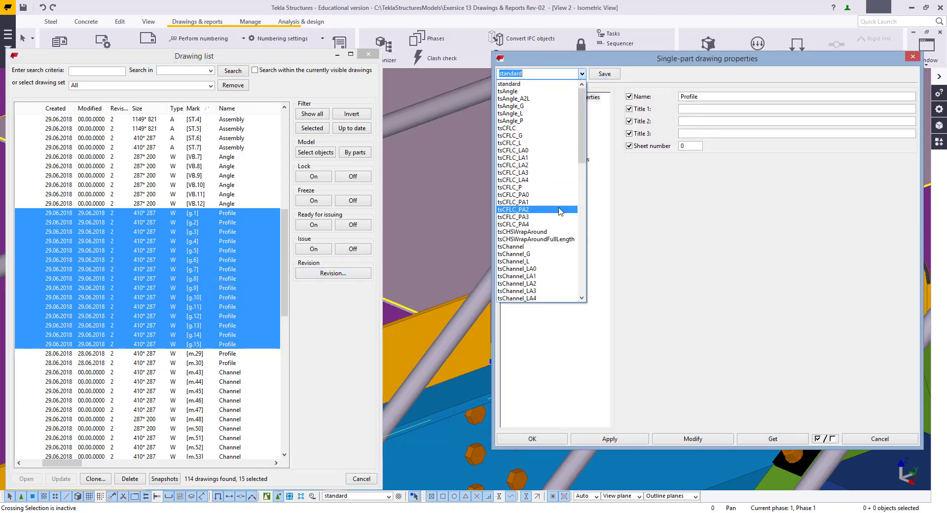
scroll(558, 210, down, 1)
scroll(559, 209, down, 15)
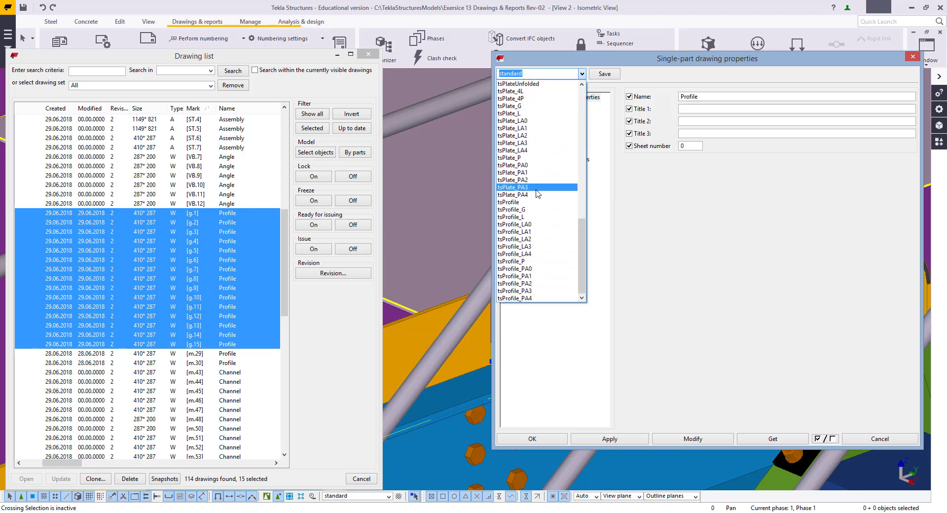
click(521, 143)
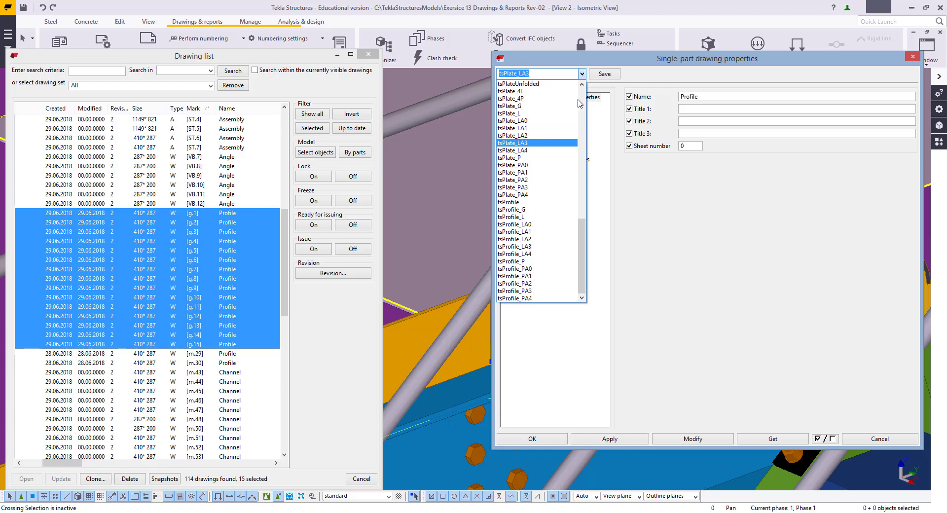
double_click(711, 96)
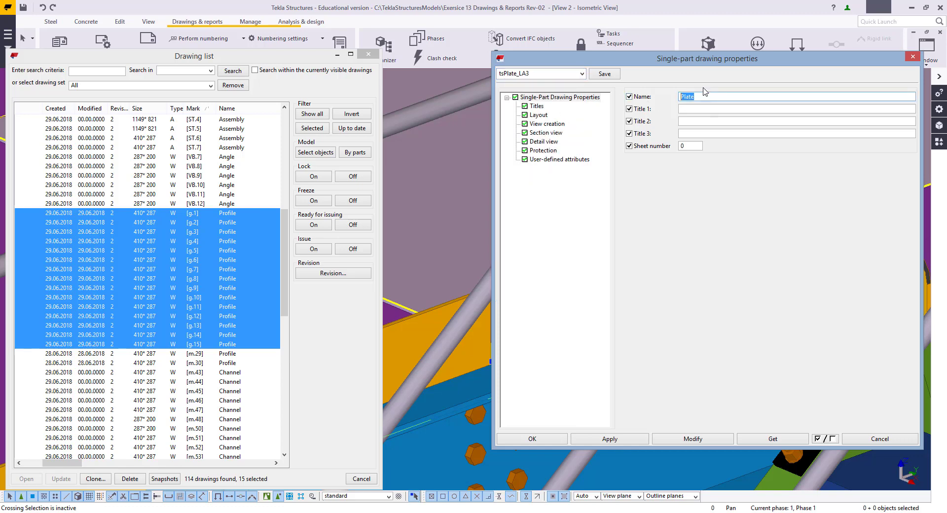
text(grating panel)
click(706, 439)
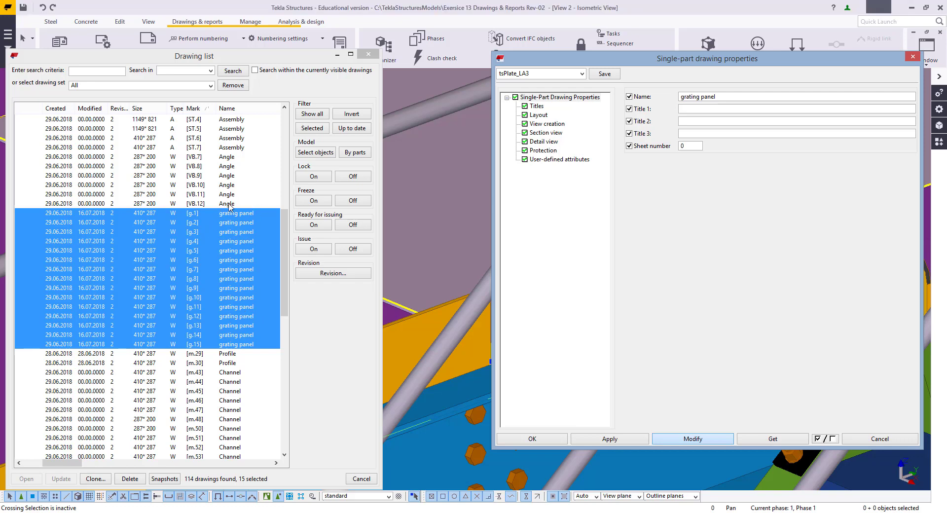
key(Escape)
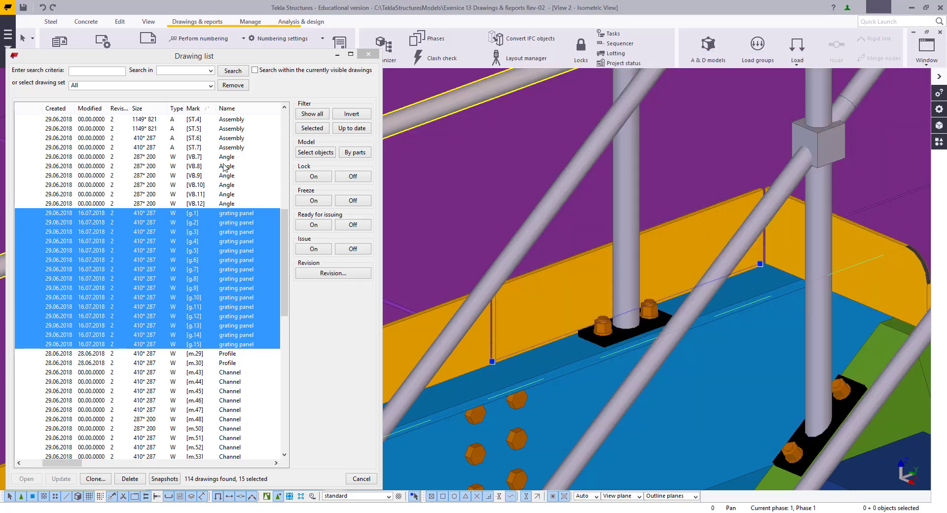
Step: Select the Angle drawings VB.7 to VB.12 and open their single-part drawing properties
click(224, 157)
shift+click(225, 203)
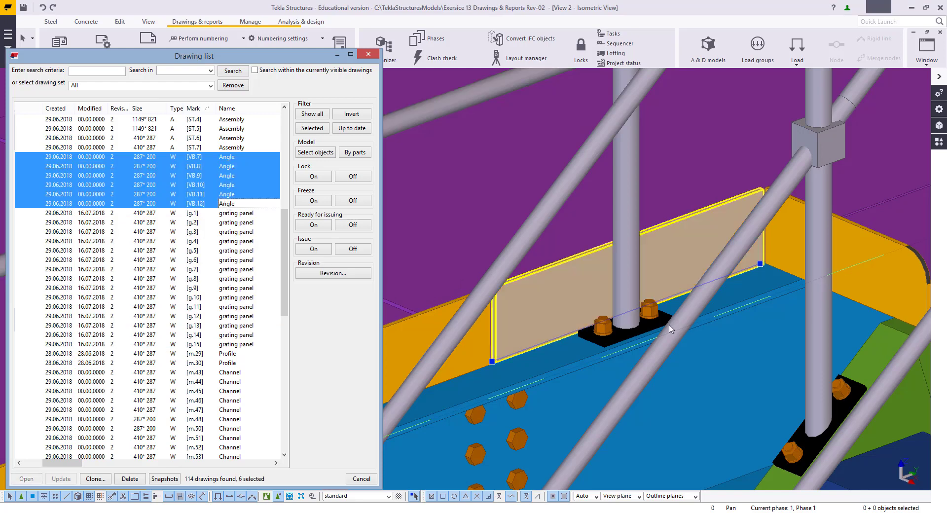
scroll(694, 318, down, 3)
scroll(694, 317, down, 1)
drag(43, 463, 60, 463)
right_click(224, 187)
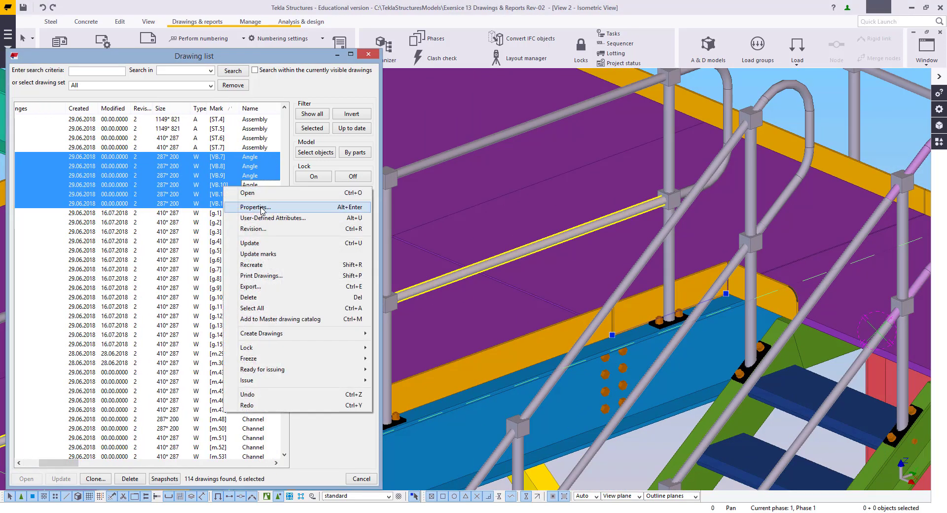
click(256, 207)
Step: Load the tsAngle_A2L settings, name drawings VB.7 to VB.12 VIRTICAL BRACING and modify them
click(572, 80)
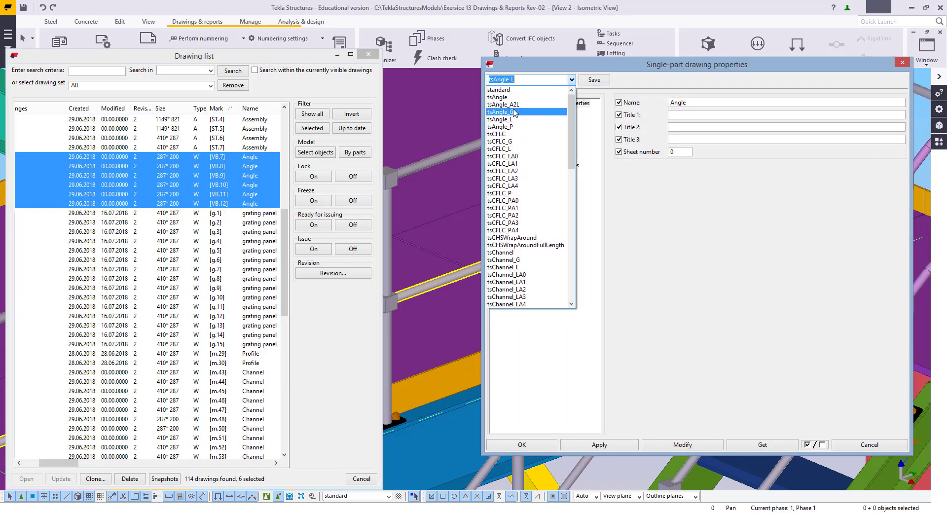
click(516, 90)
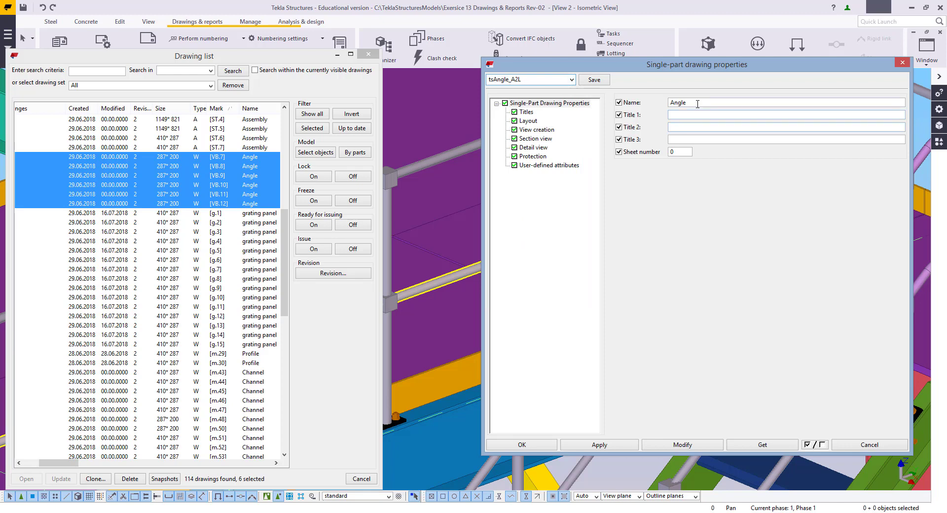
double_click(698, 103)
text(VIRTICAL BRACING)
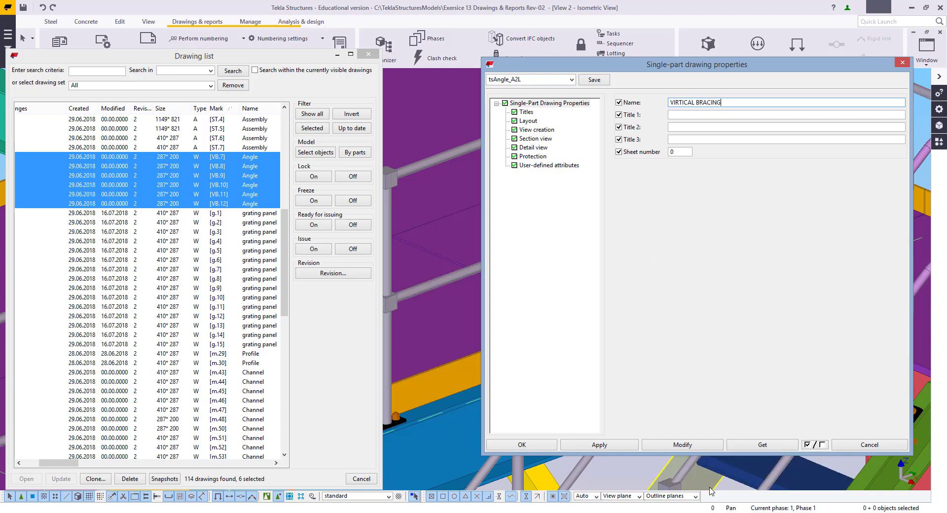
click(685, 445)
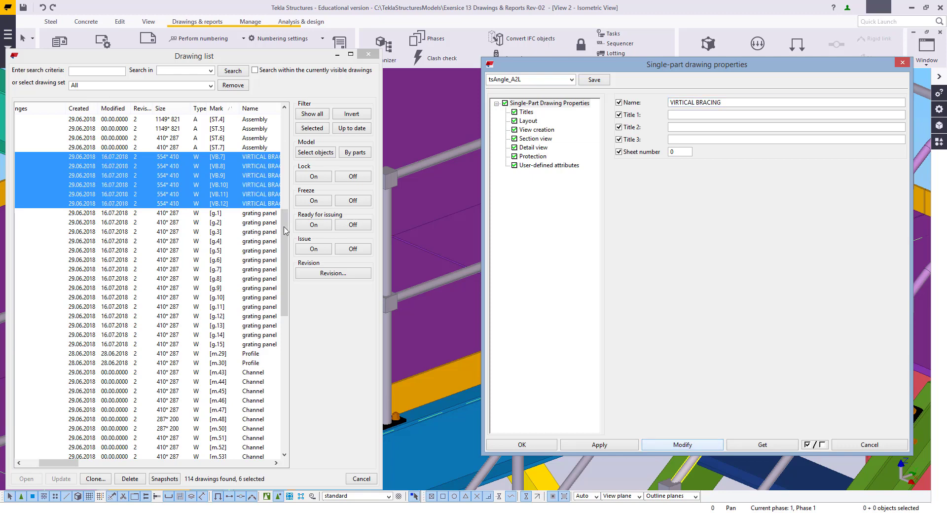
Step: Select assembly drawings ST.1 to ST.7 and open their assembly drawing properties, closing the single-part properties dialog
scroll(285, 216, up, 5)
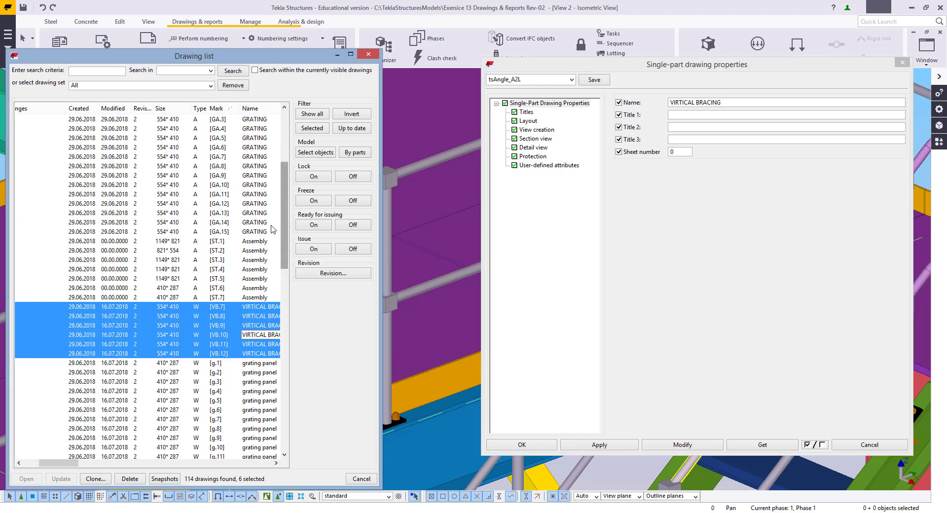
click(260, 242)
shift+click(254, 298)
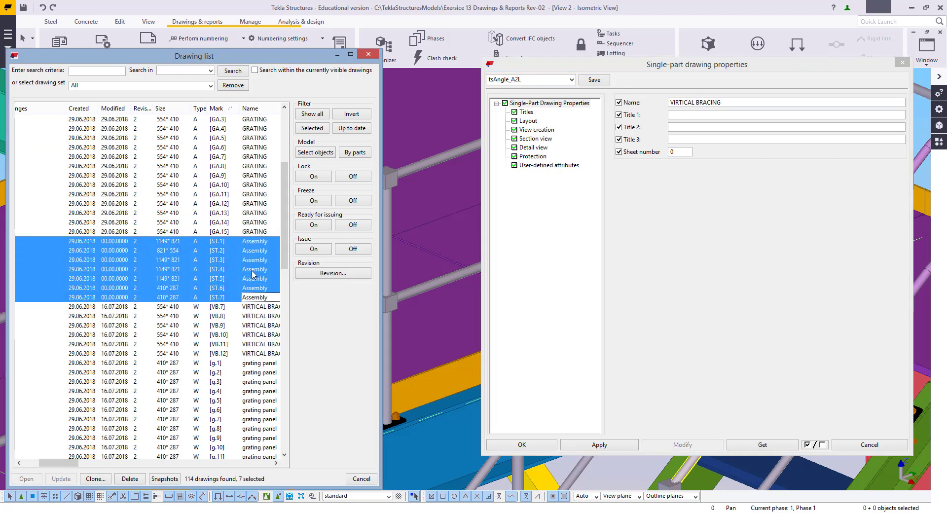
right_click(252, 269)
click(291, 292)
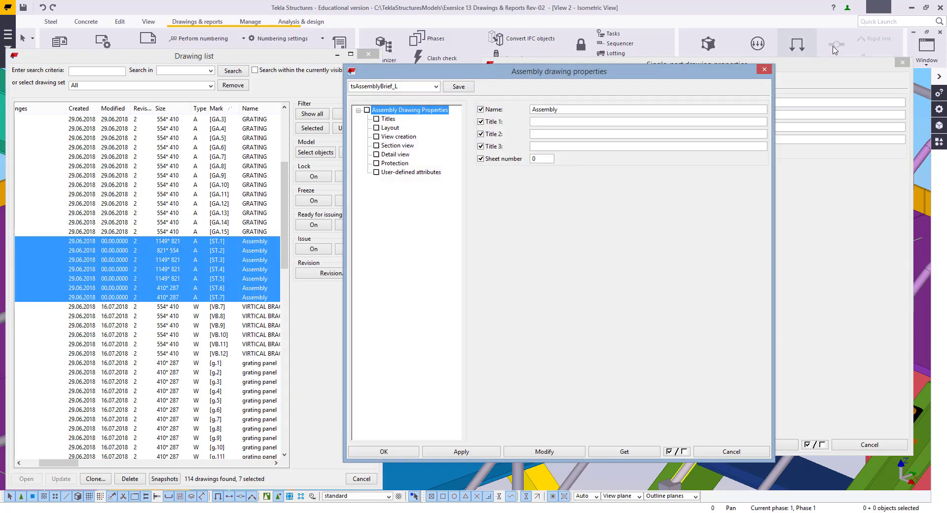
click(903, 62)
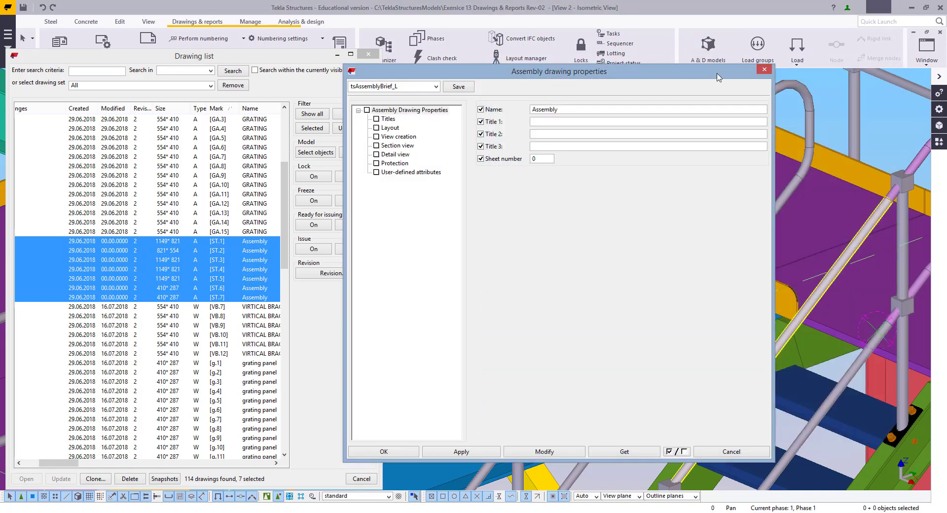
drag(693, 74, 838, 71)
Step: Load the tsAssemblyIntermediate_LA2 settings, name drawings ST.1 to ST.7 STAIR STRINGER, modify them and close the properties
click(567, 84)
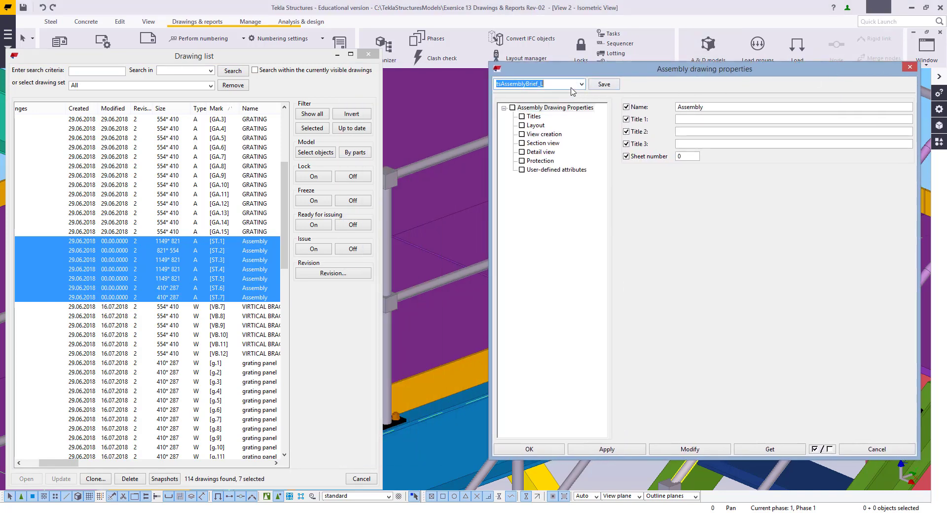
click(582, 84)
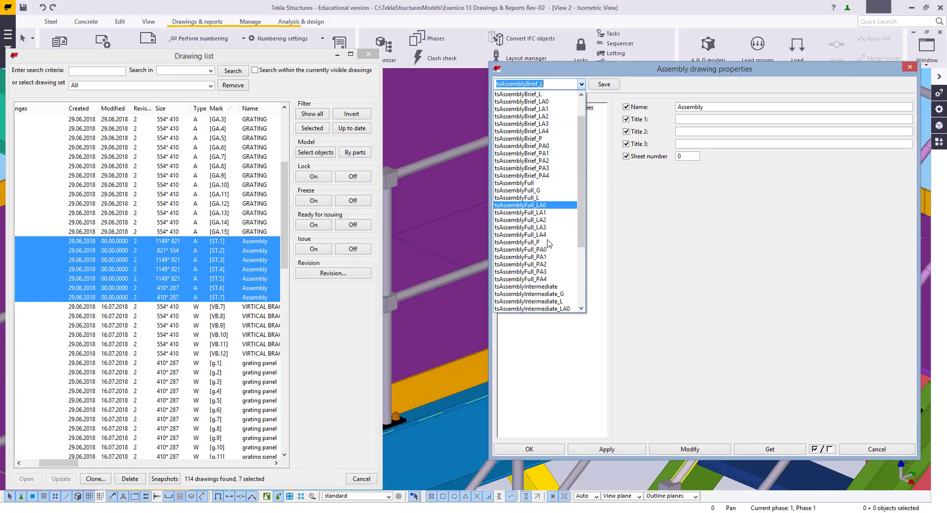
scroll(548, 247, down, 4)
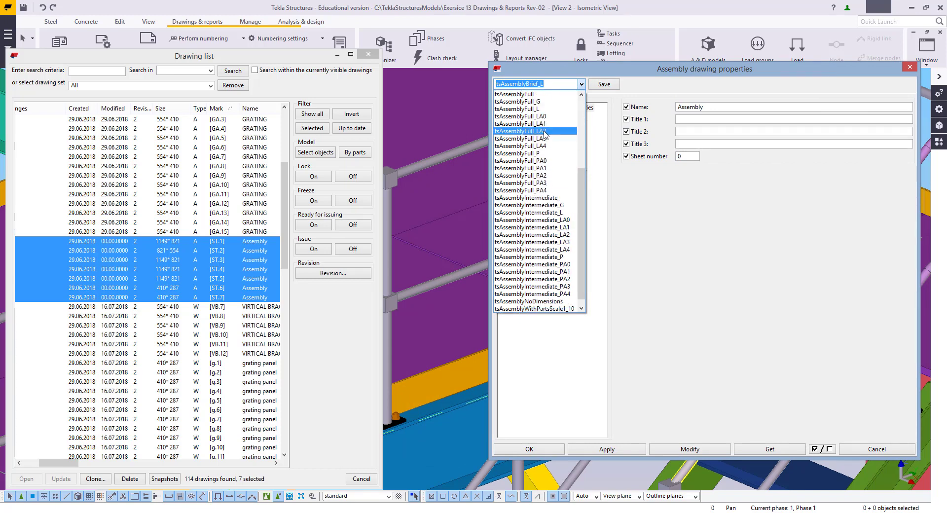
click(540, 229)
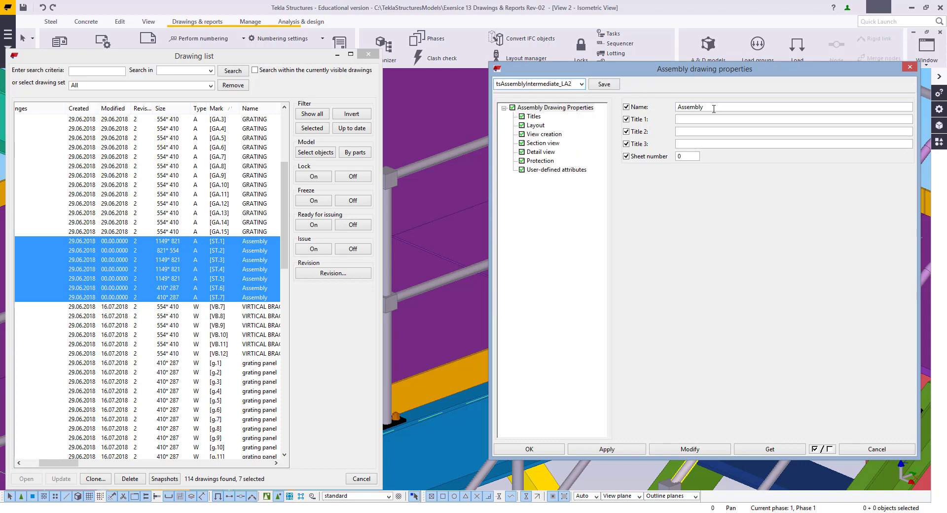
drag(714, 109, 657, 111)
text(STAIR STRINGER)
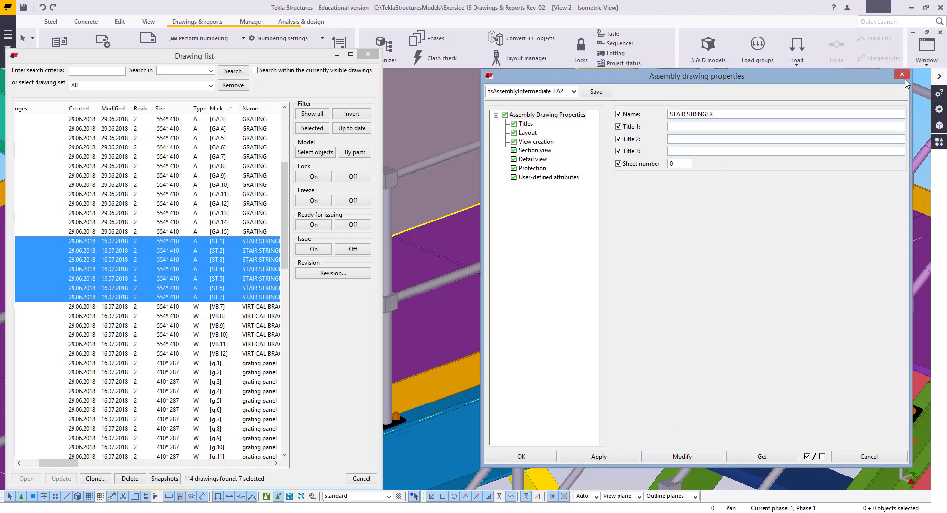
click(902, 75)
Step: Open stair stringer drawing ST.1, check its views and title block, and close it
double_click(202, 241)
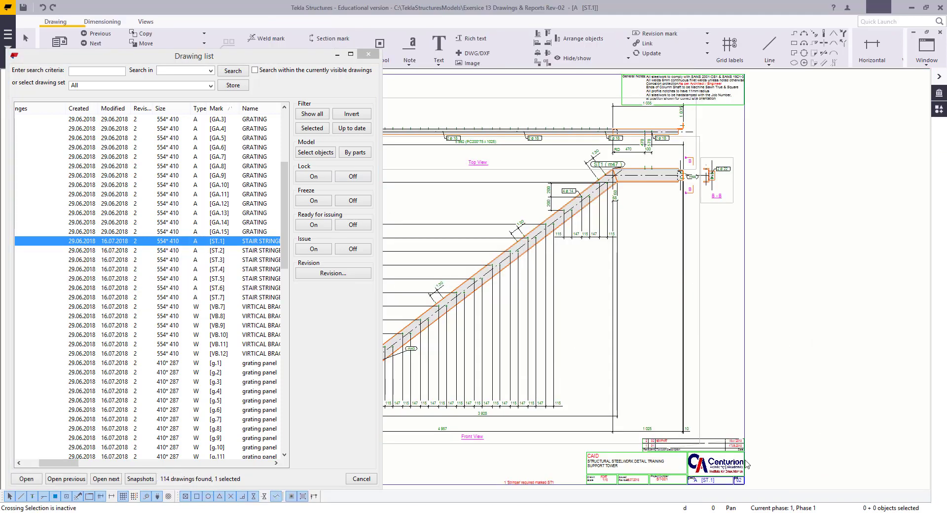
mouse_move(553, 266)
middle_down()
mouse_move(806, 250)
mouse_move(865, 260)
mouse_move(726, 245)
middle_up()
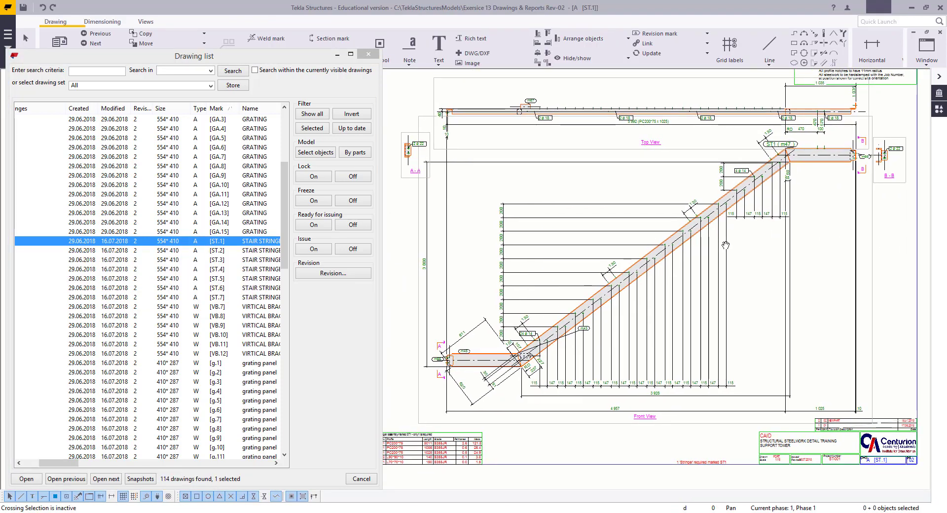
middle_drag(779, 204, 766, 214)
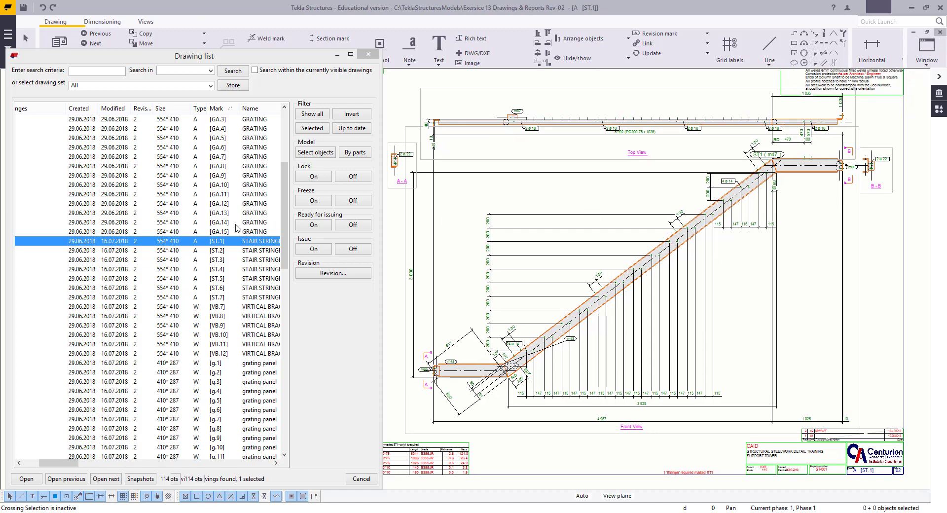
key(ctrl+F4)
Step: Select assembly drawings B.24 to B.27 and open their assembly drawing properties
click(237, 213)
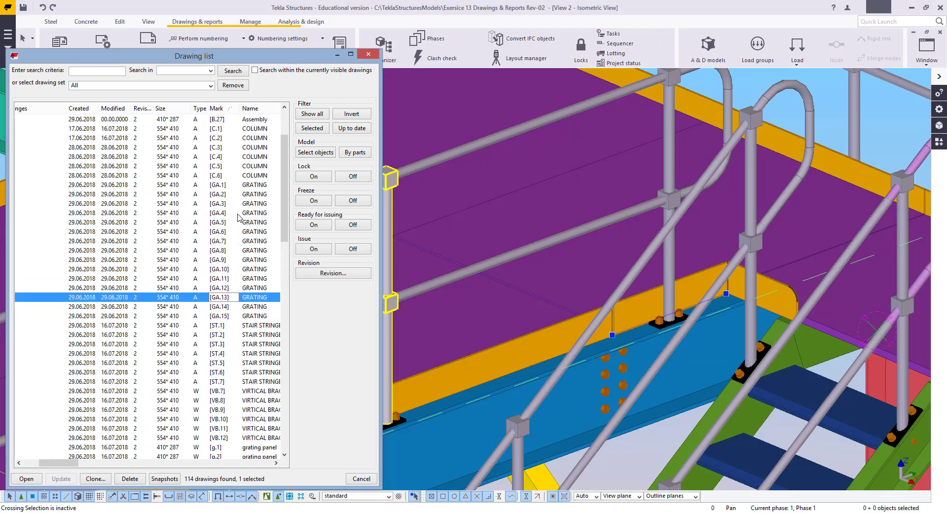
scroll(238, 218, up, 2)
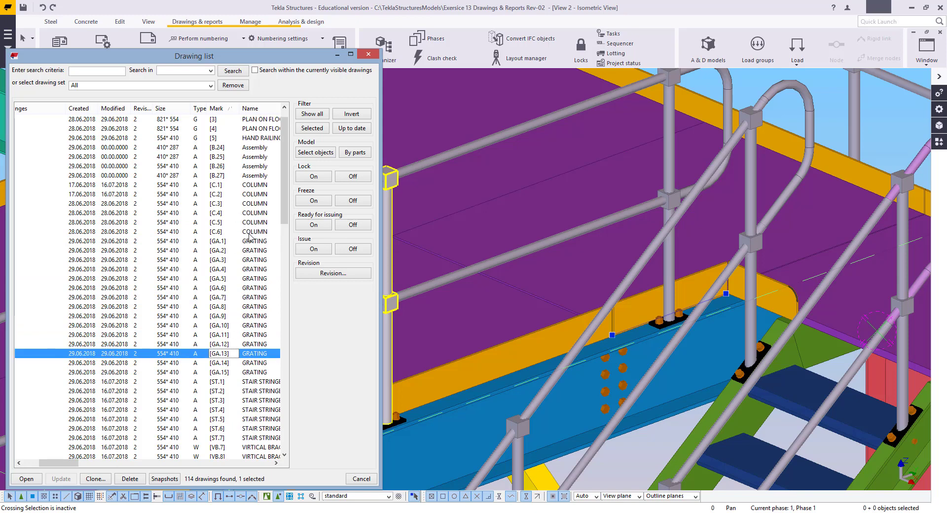
click(249, 233)
click(263, 175)
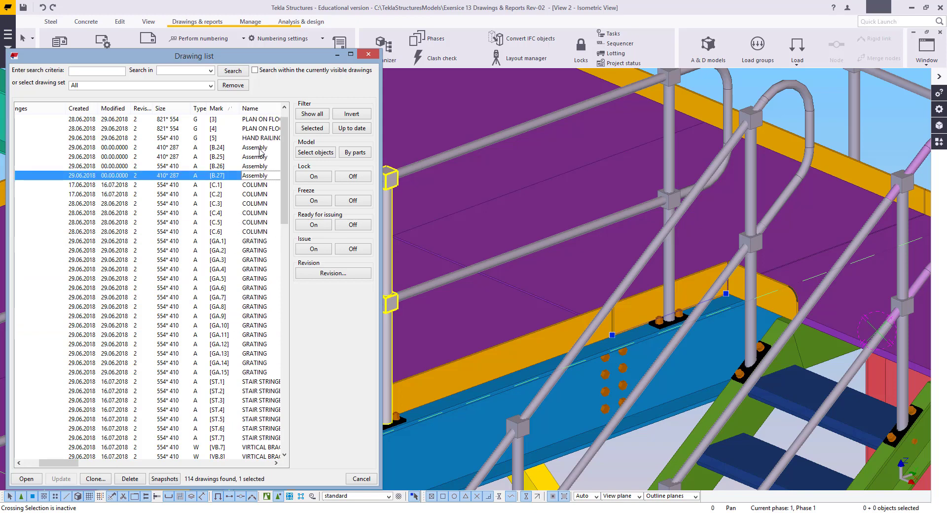
shift+click(260, 148)
right_click(253, 158)
click(276, 178)
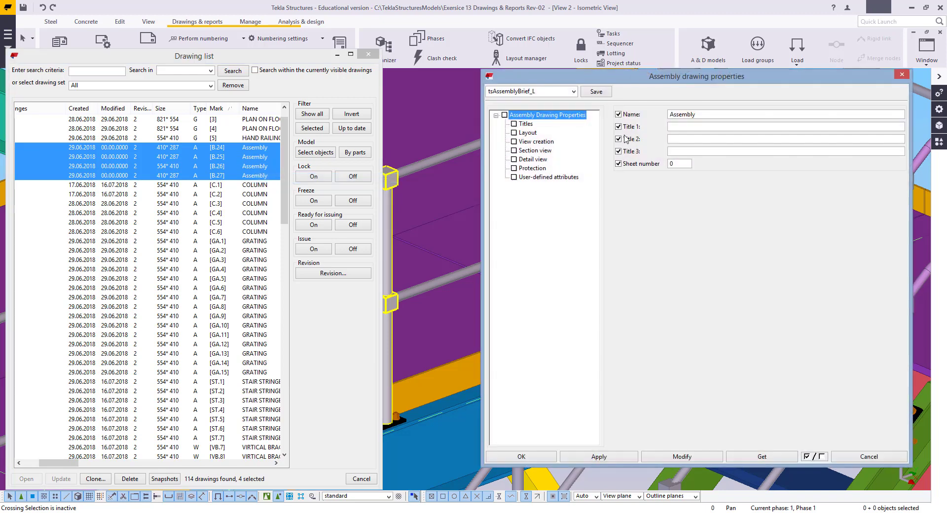
Step: Load the tsAssemblyIntermediate_LA2 settings, name drawings B.24 to B.27 BEAM, modify them and close the properties
click(560, 93)
click(574, 92)
scroll(540, 197, down, 2)
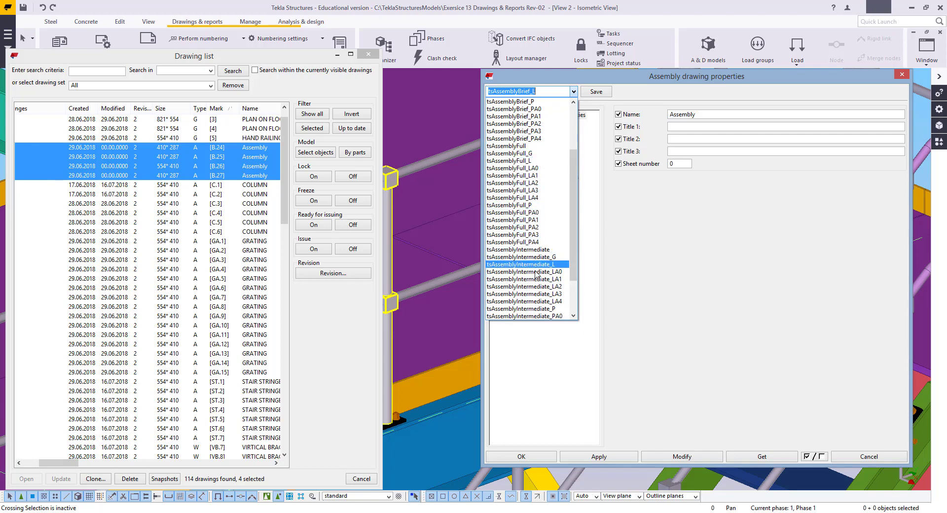
scroll(537, 295, down, 3)
click(681, 131)
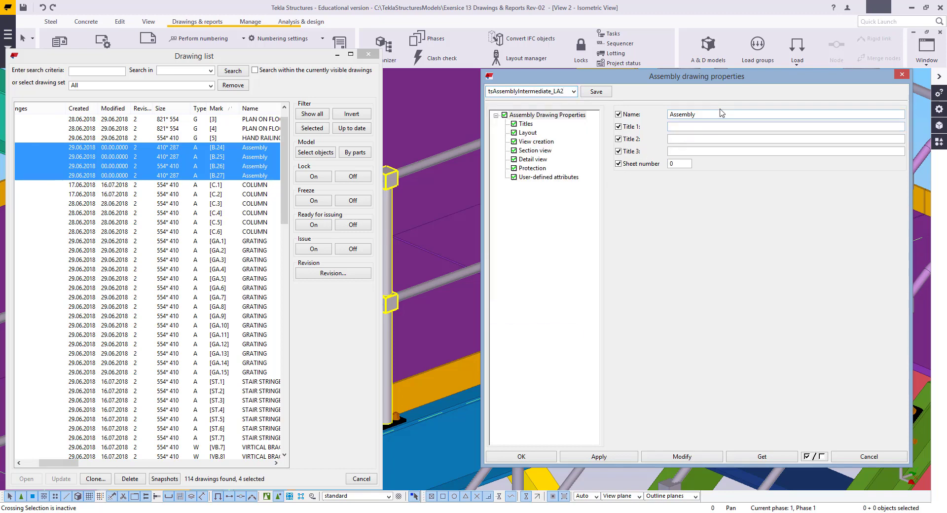
double_click(693, 117)
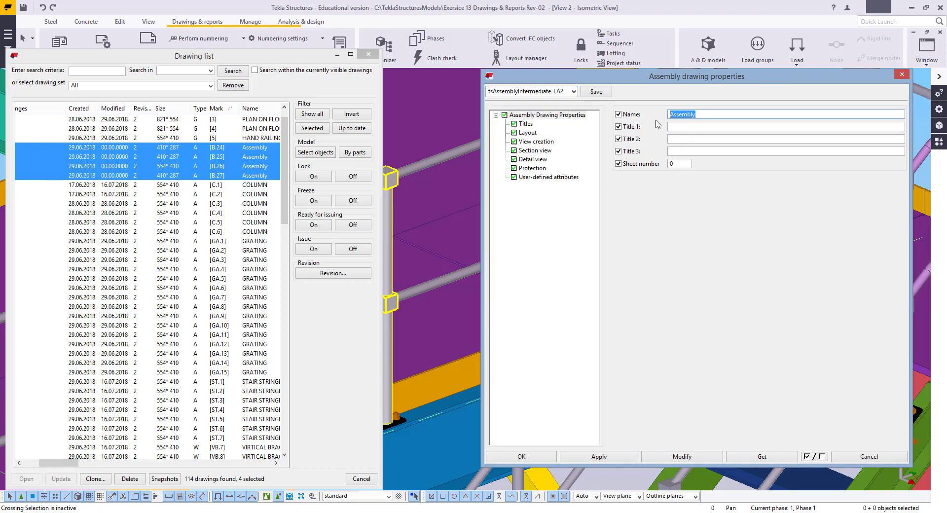
text(BEAM)
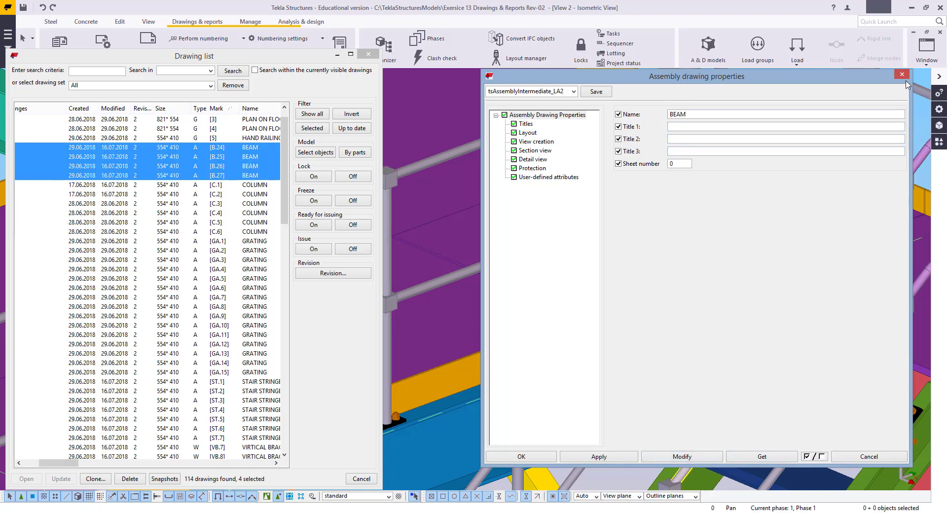
click(905, 78)
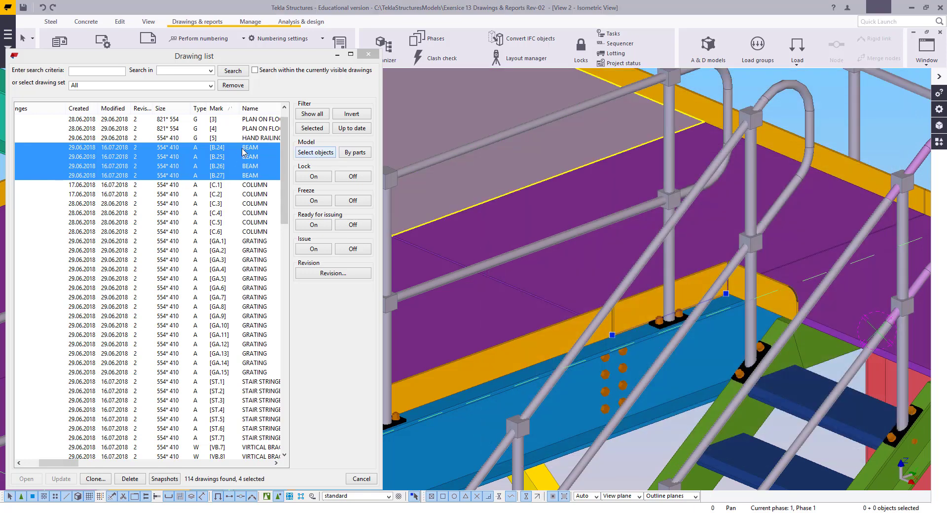
Step: Open beam drawing B.24 and arrange its drawing views
double_click(246, 148)
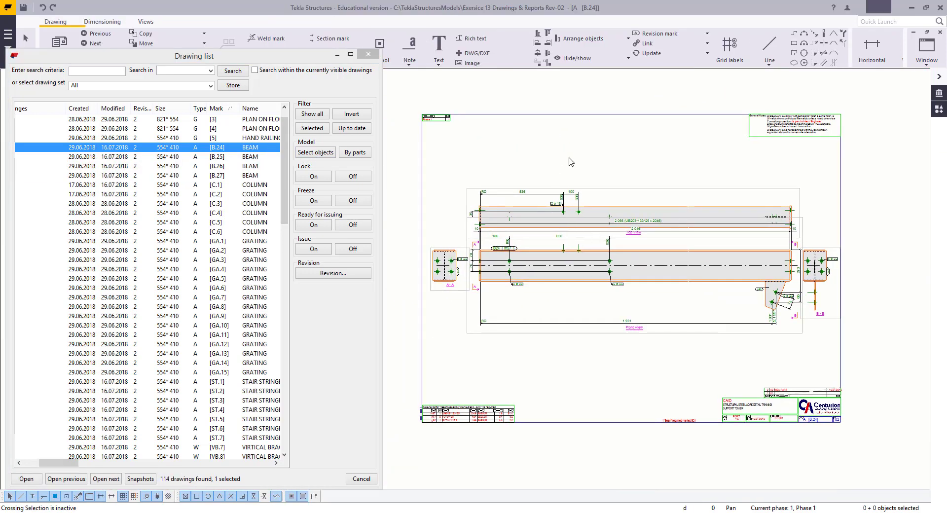
right_click(571, 162)
click(595, 183)
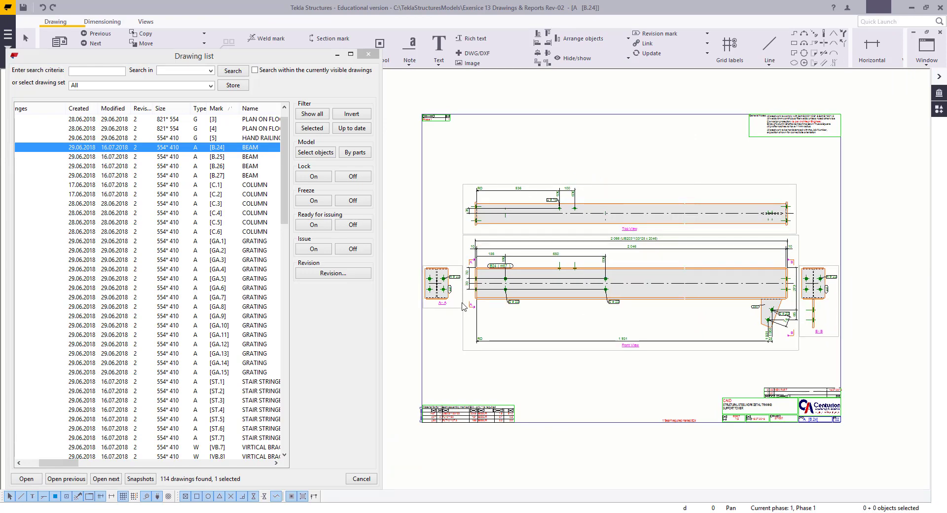
scroll(468, 305, up, 1)
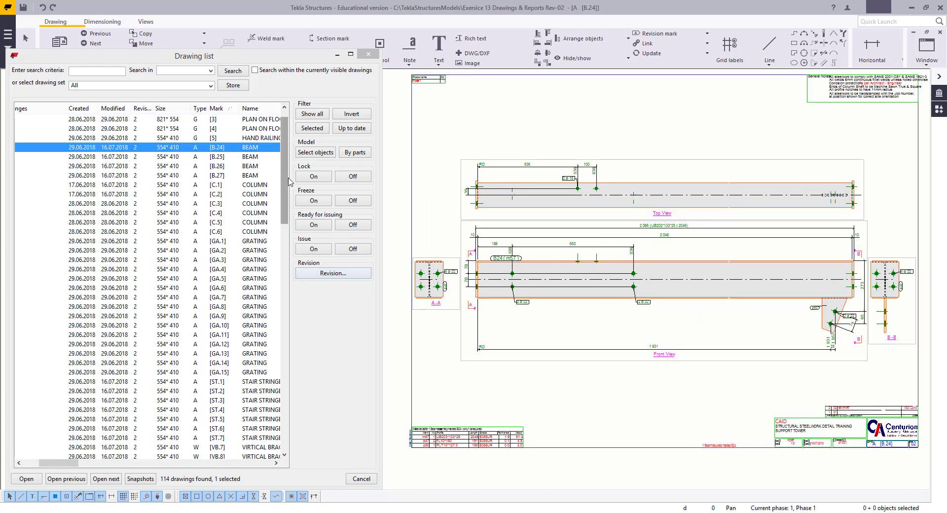
Step: Delete the slanted hole-spacing dimension at the gusset plate in the front view of drawing B.24
scroll(271, 299, down, 20)
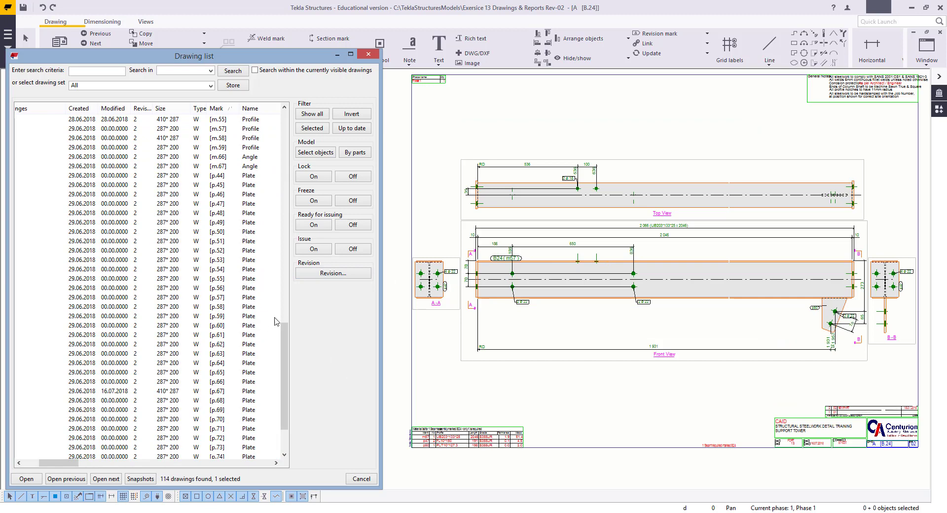
drag(284, 326, 330, 123)
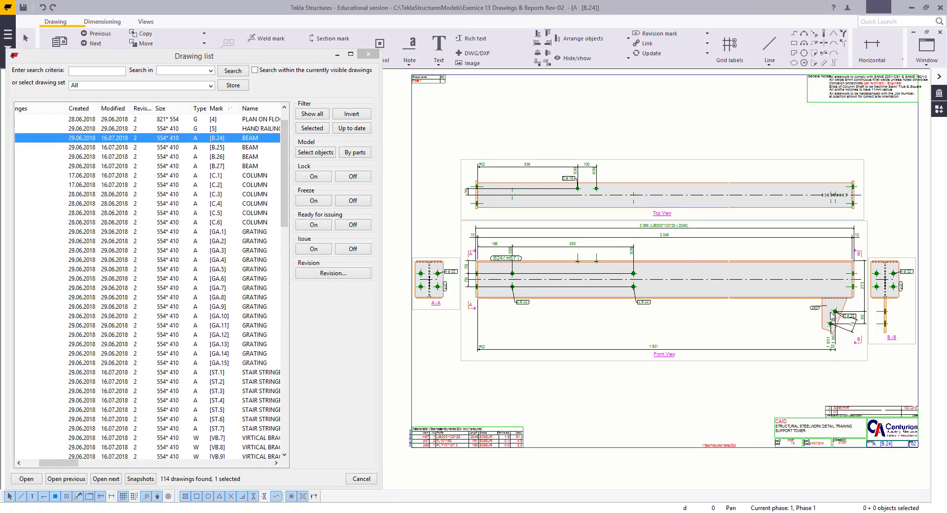
scroll(857, 332, up, 2)
click(855, 331)
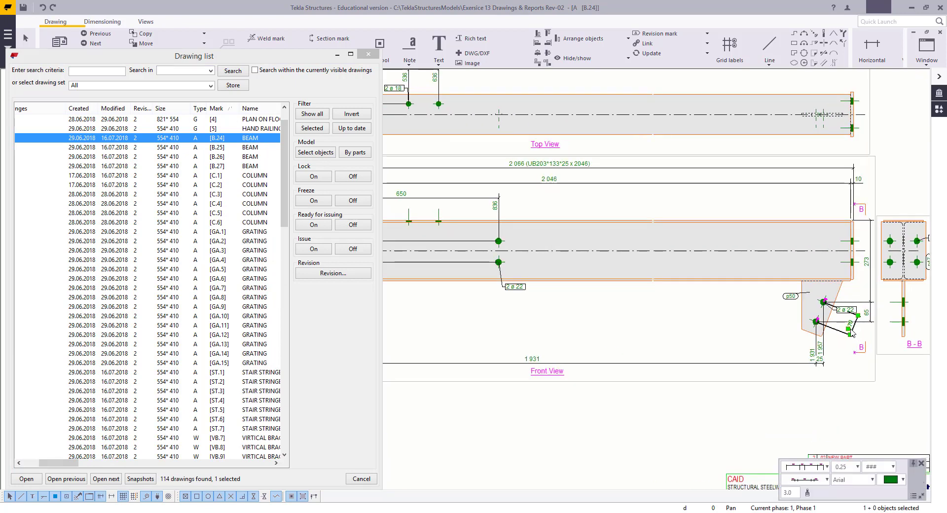
click(716, 335)
scroll(710, 326, down, 3)
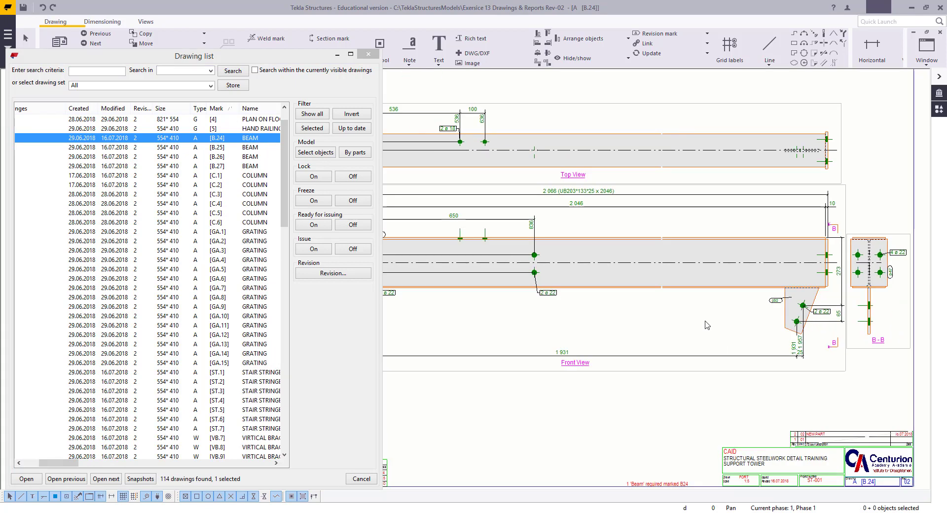
mouse_move(708, 321)
middle_down()
mouse_move(815, 301)
mouse_move(781, 303)
middle_up()
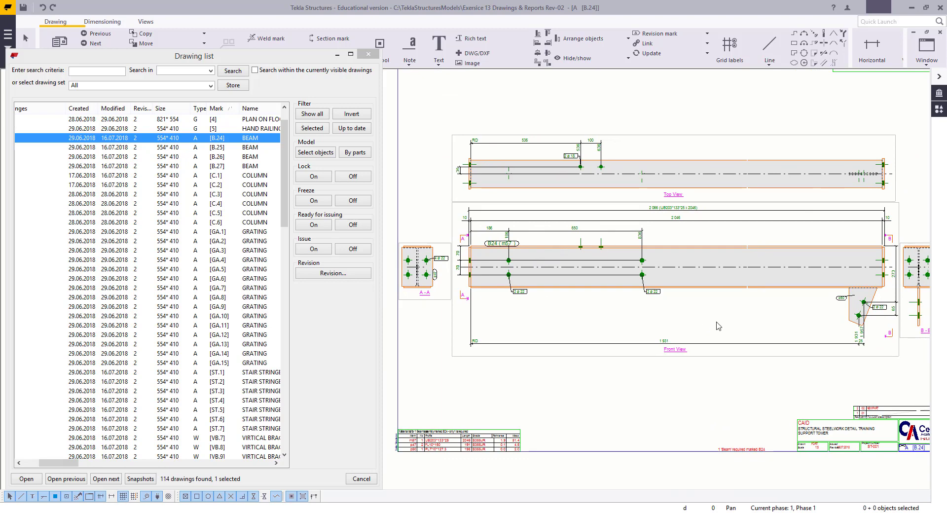
Step: Arrange the views of beam drawing B.25, remove the 1 767 dimension from its front view and save the drawing
key(ctrl+Page_Down)
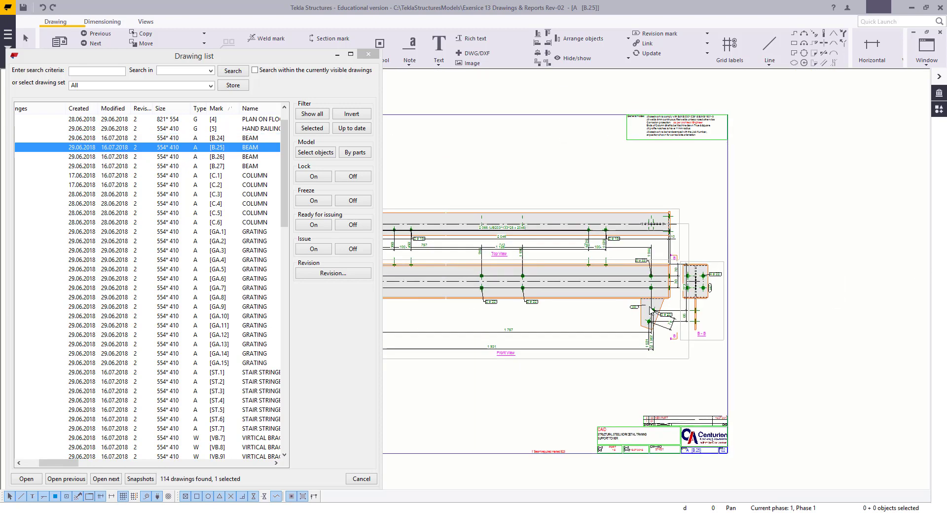
right_click(587, 141)
click(624, 179)
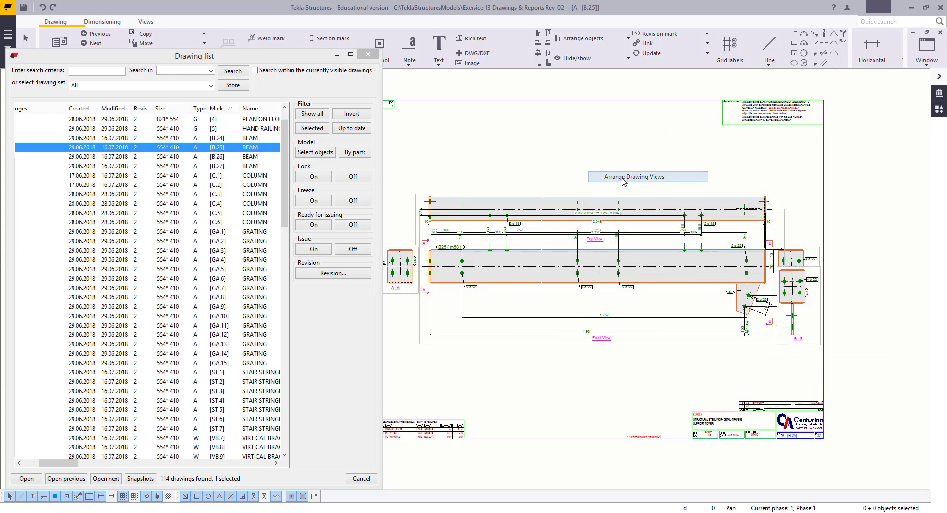
middle_drag(619, 277, 671, 274)
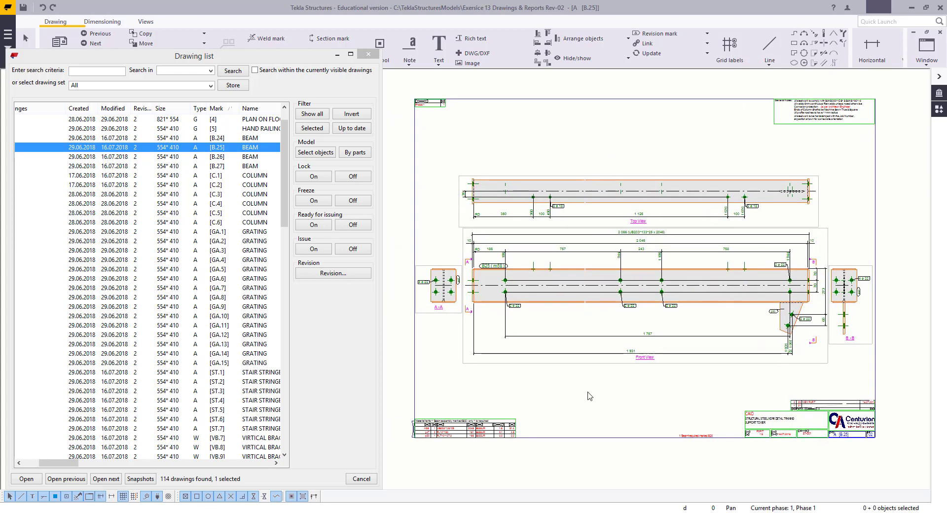
key(ctrl+s)
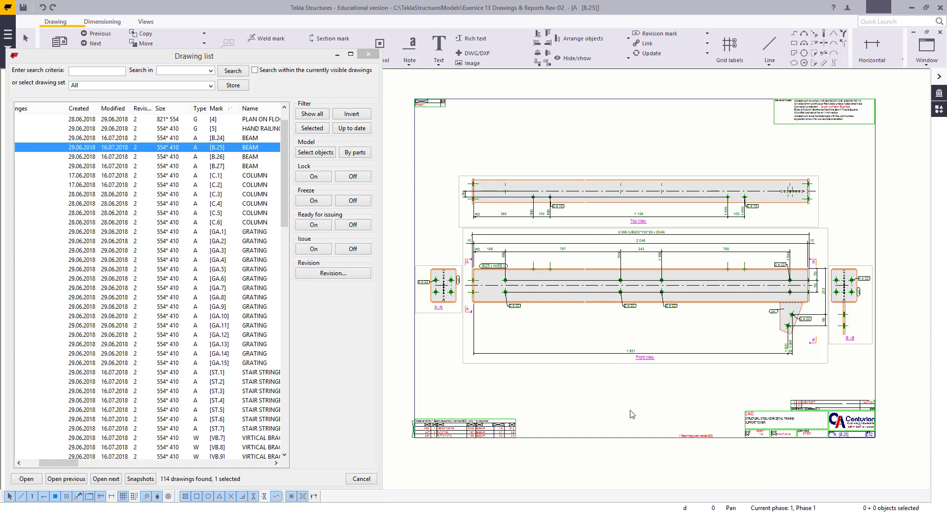
Step: Open beam drawing B.26 and arrange its drawing views
key(ctrl+Page_Down)
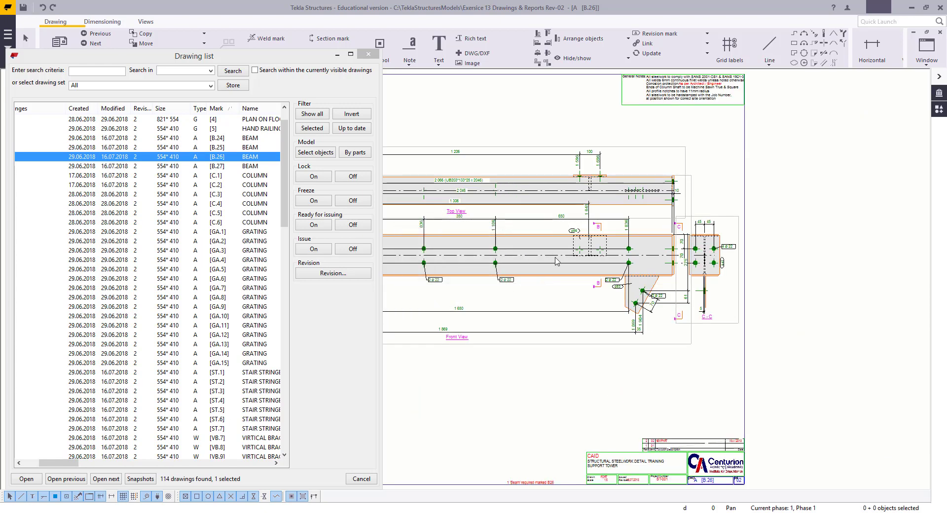
right_click(647, 402)
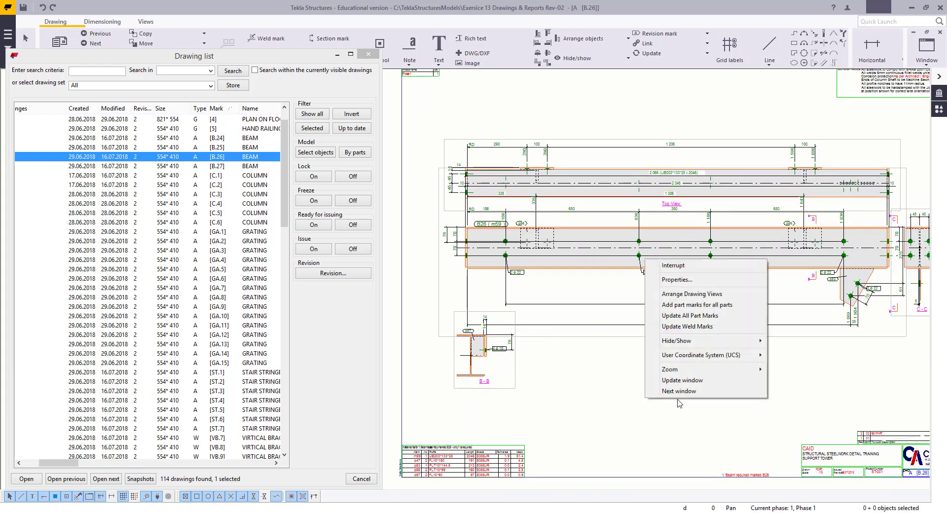
click(680, 294)
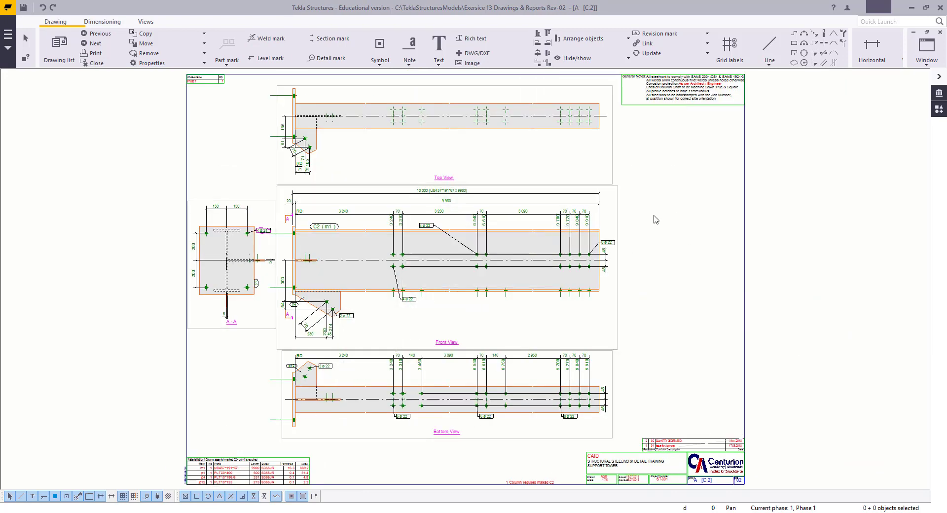
Step: Arrange the views of column drawing C.2 and move on to column drawing C.5
right_click(693, 212)
click(710, 247)
key(ctrl+Page_Down)
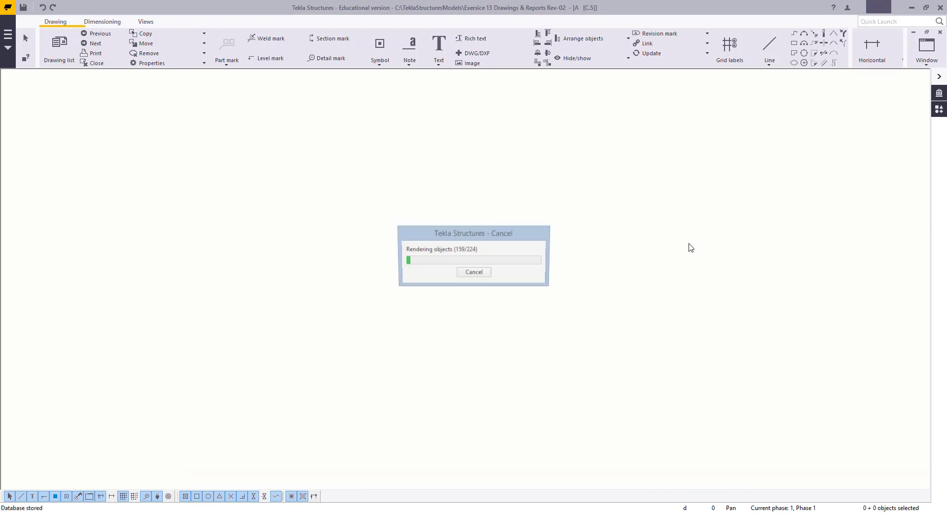
click(484, 320)
key(ctrl+Page_Down)
Step: Load the tsAssemblyFull_LA2 settings for column drawing C.5, exclude the name from the changes and modify the drawing
double_click(543, 118)
click(602, 45)
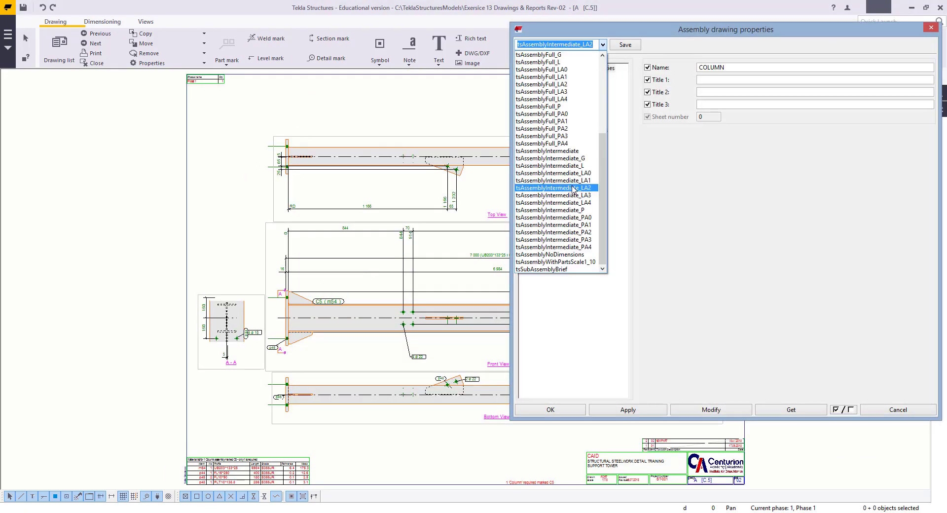
click(557, 105)
click(648, 68)
click(695, 410)
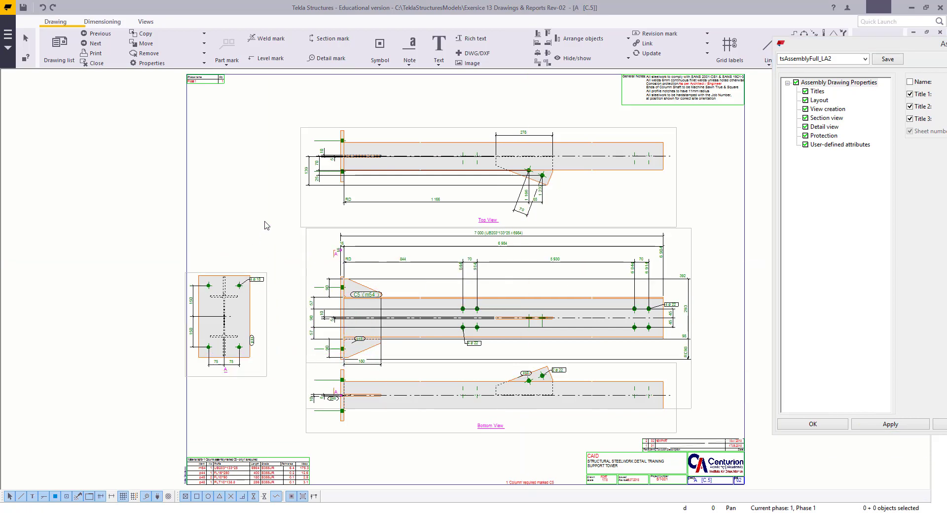
Step: Replace the stacked vertical hole dimensions at the base-plate end of drawing C.6's top view with new vertical dimensions to the gusset holes
click(198, 333)
scroll(261, 205, up, 5)
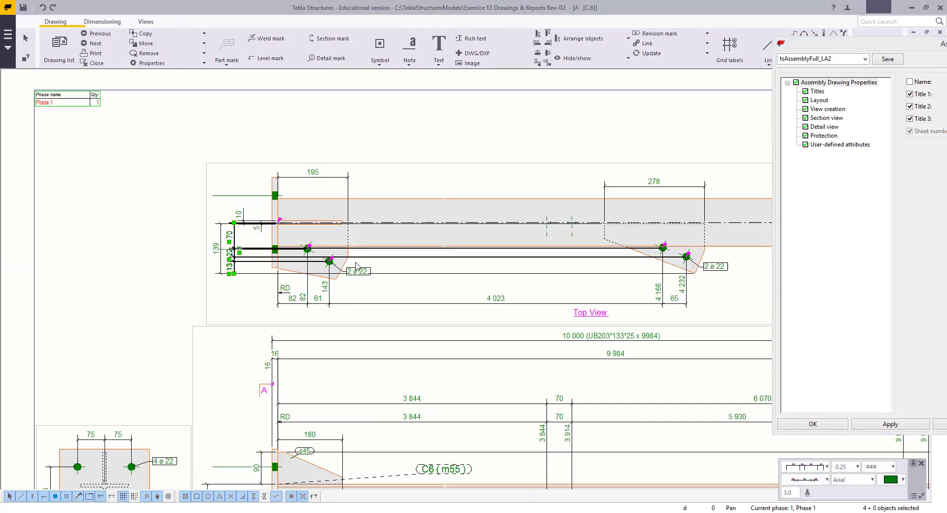
key(Delete)
scroll(257, 207, down, 3)
click(102, 22)
click(101, 47)
key(Escape)
Step: Step forward to bracing drawing VB.10 and examine the ø20 hole mark in its bottom view
key(ctrl+Page_Down)
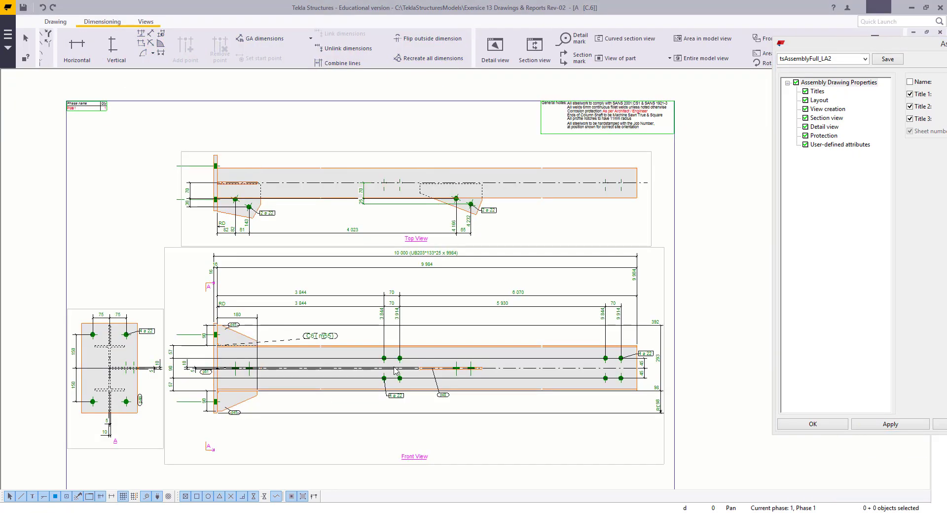
key(ctrl+Page_Down)
key(ctrl+Page_Down)
key(ctrl+Page_Down)
key(ctrl+Page_Down)
scroll(445, 170, up, 2)
click(446, 176)
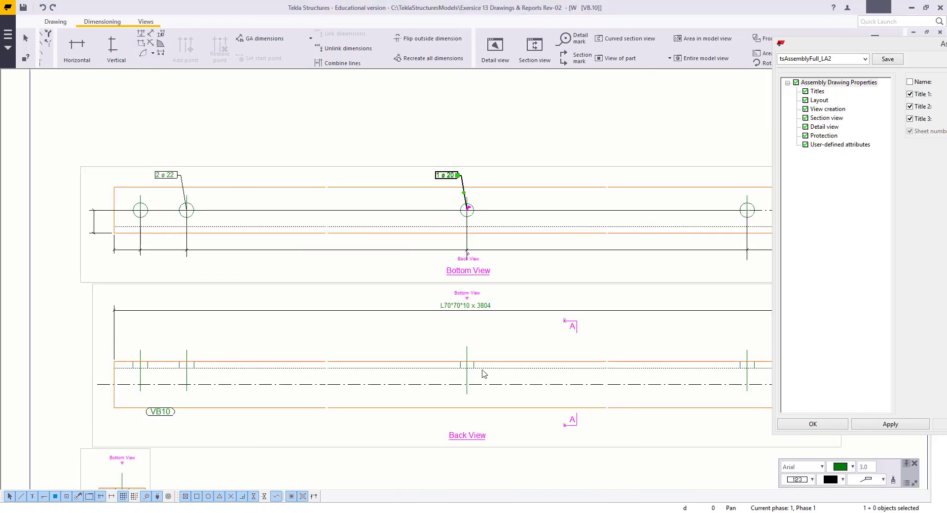
middle_drag(534, 318, 373, 314)
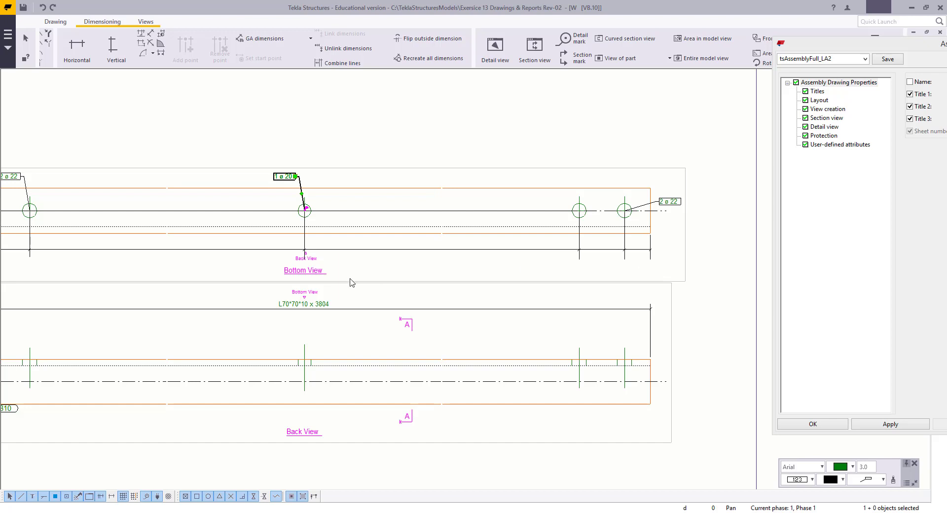
middle_drag(351, 283, 486, 308)
scroll(350, 167, up, 2)
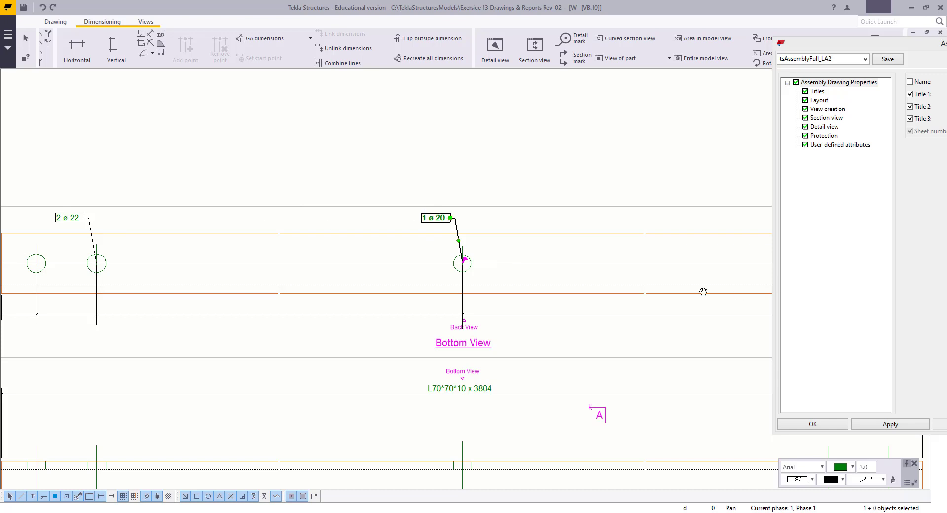
Step: Close the assembly drawing properties and leave bracing drawing VB.10 to return to the 3D model
key(Home)
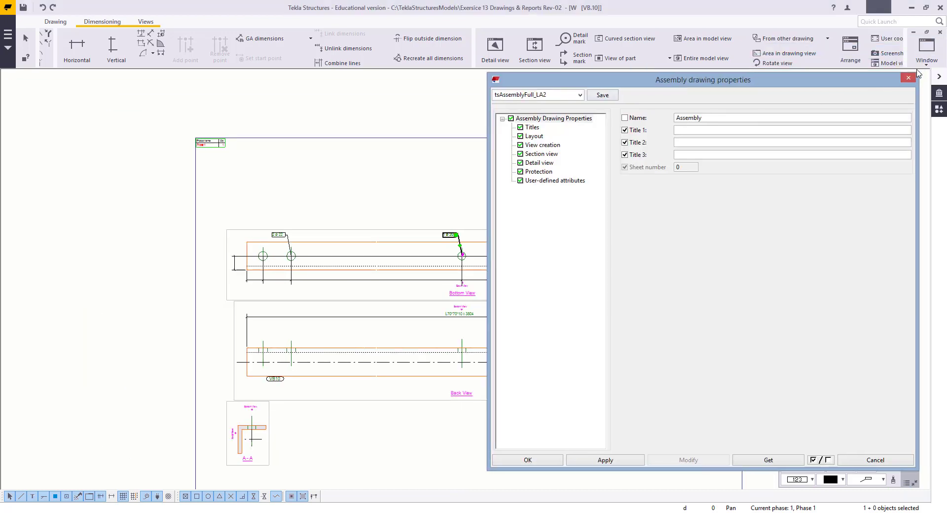
click(908, 78)
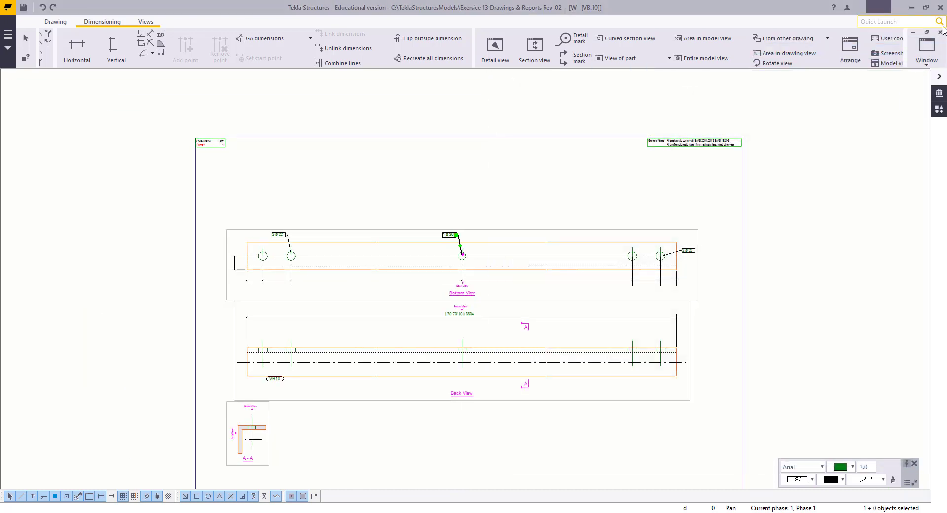
click(941, 33)
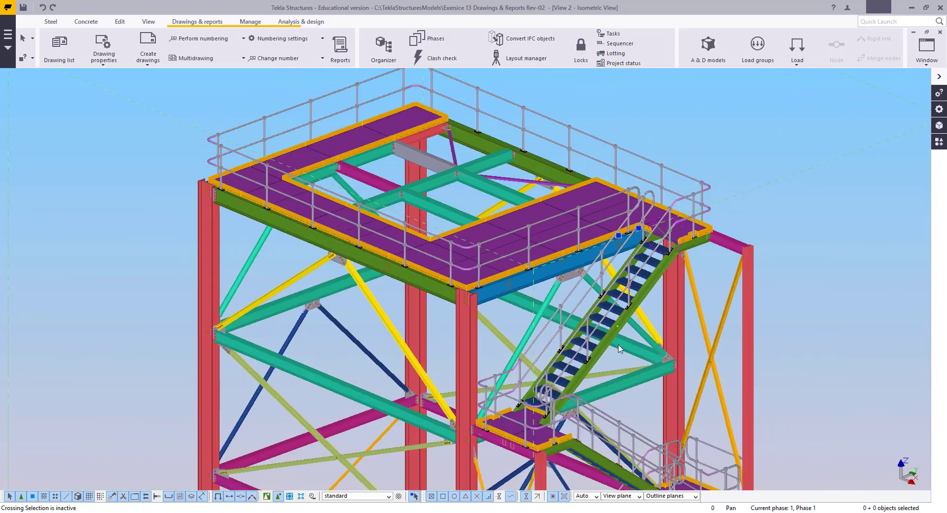
Step: Set the hole tolerance to 2.0 for the bolts where the stair-side vertical braces cross and modify them
scroll(656, 318, up, 10)
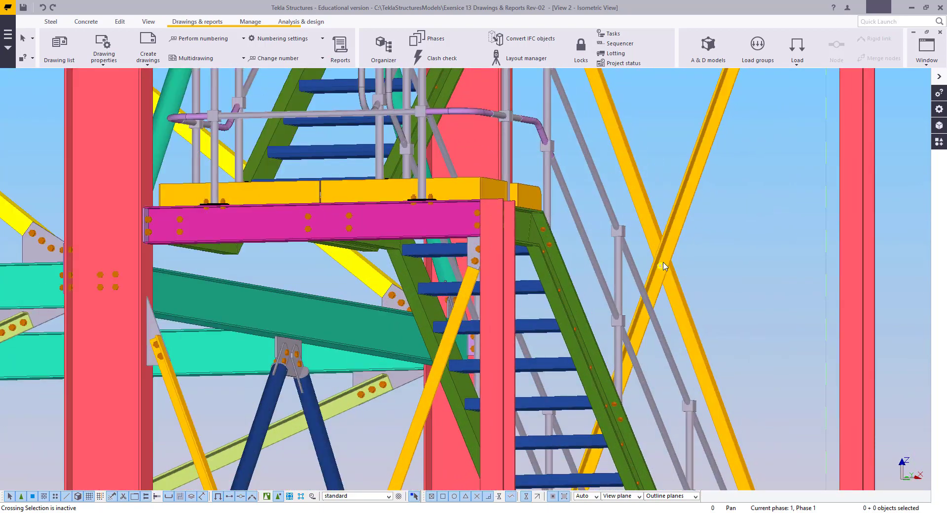
double_click(663, 264)
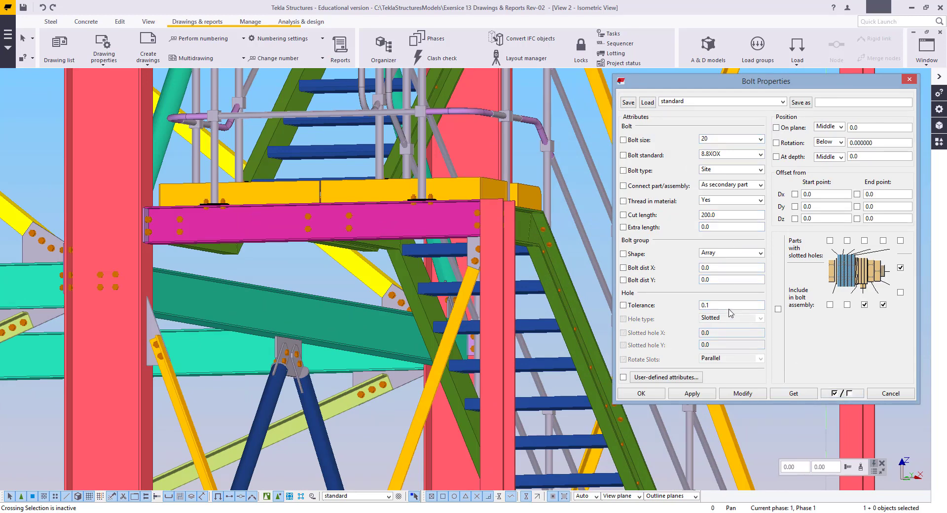
drag(713, 306, 682, 305)
text(2.0)
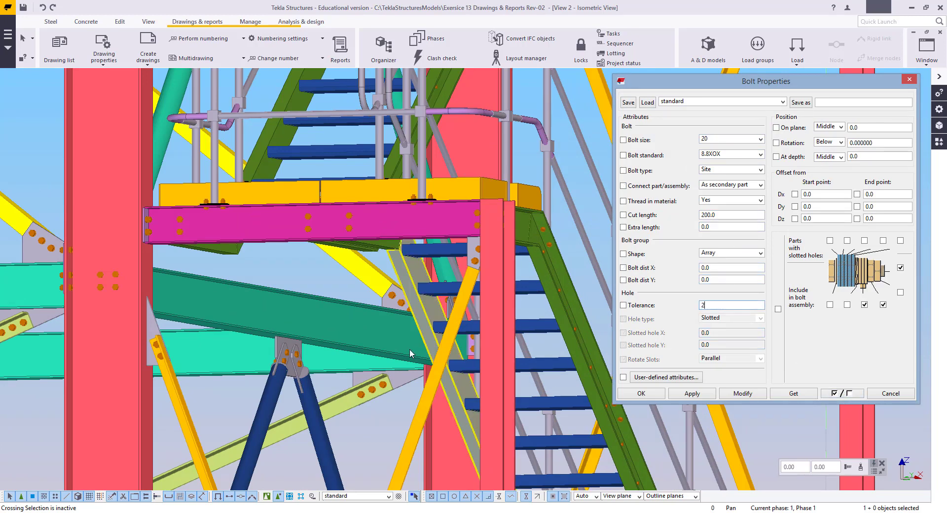
scroll(333, 359, down, 5)
scroll(333, 359, up, 3)
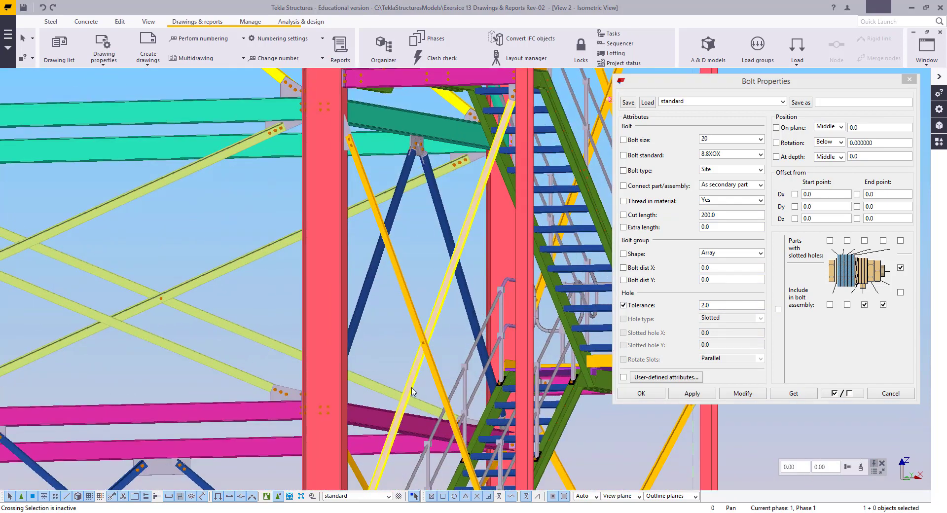
scroll(409, 329, up, 5)
click(425, 329)
scroll(426, 329, down, 5)
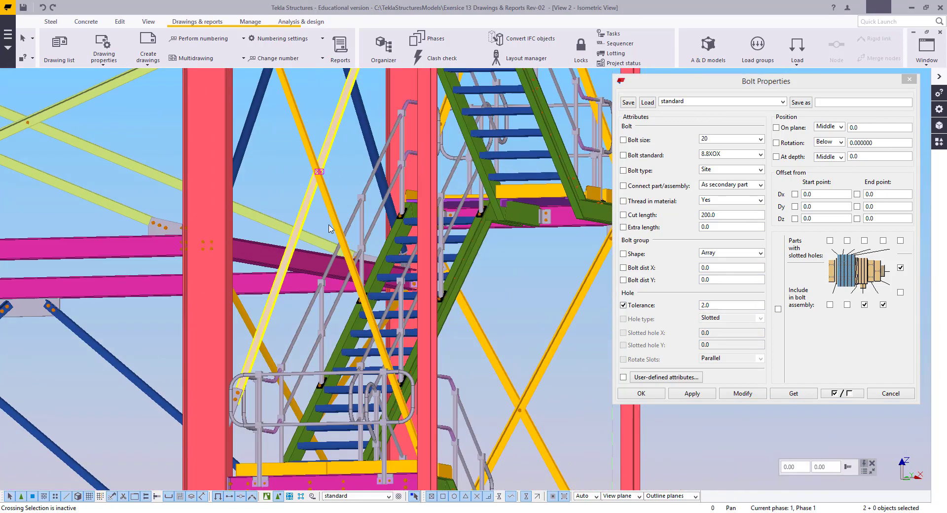
scroll(464, 230, up, 6)
scroll(483, 185, down, 6)
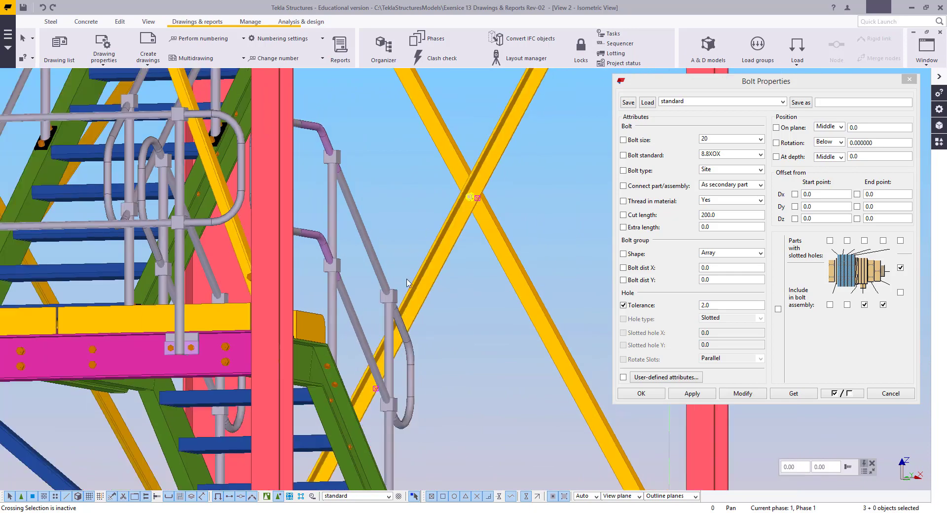
click(343, 257)
scroll(343, 257, down, 4)
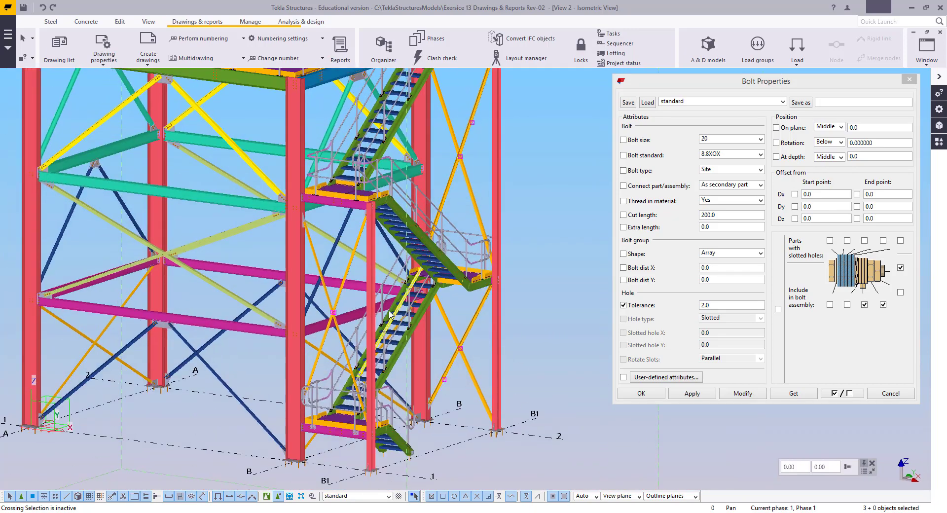
click(738, 398)
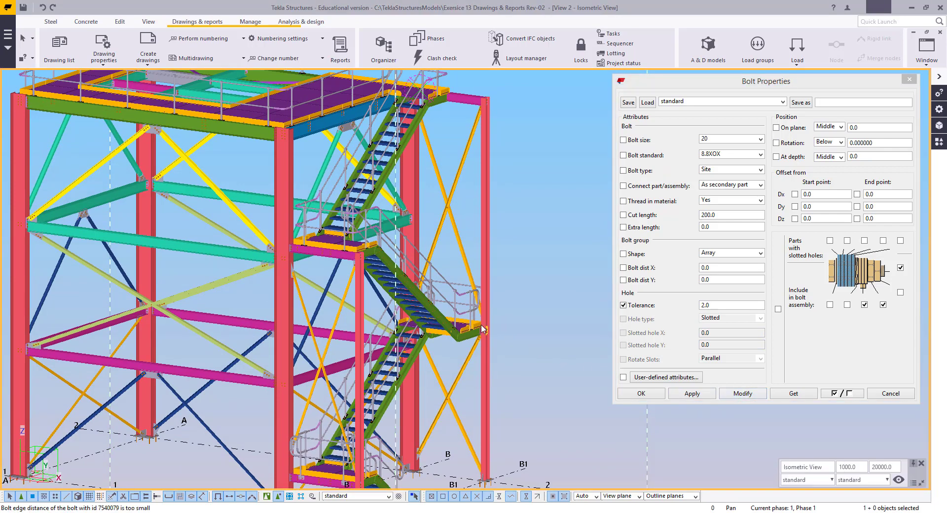
Step: Run numbering on the model and update the modified bracing drawings VB.9 to VB.12
click(199, 38)
click(207, 107)
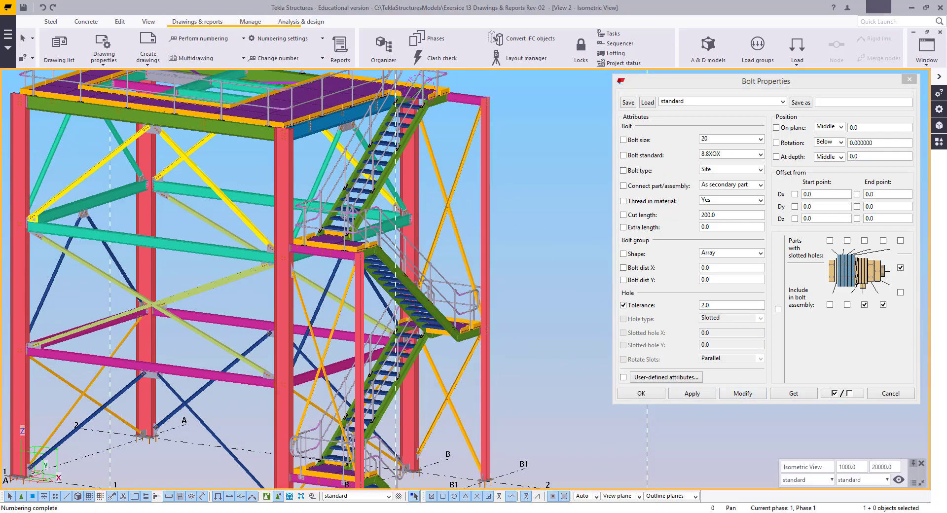
key(ctrl+l)
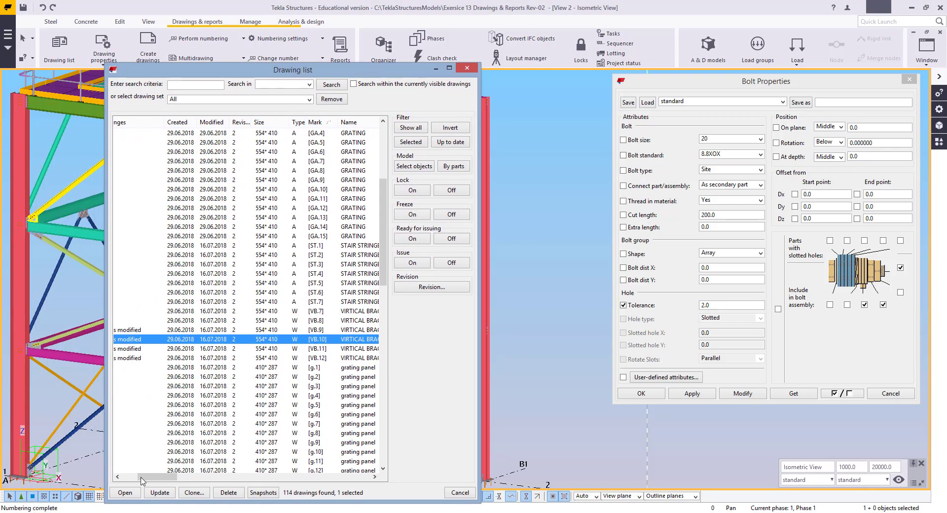
drag(142, 481, 138, 480)
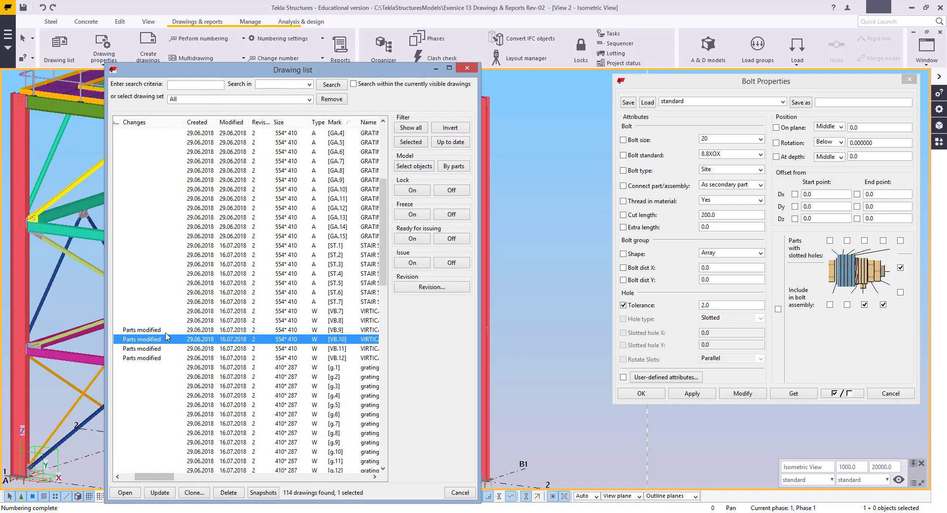
click(164, 330)
shift+click(162, 358)
right_click(163, 339)
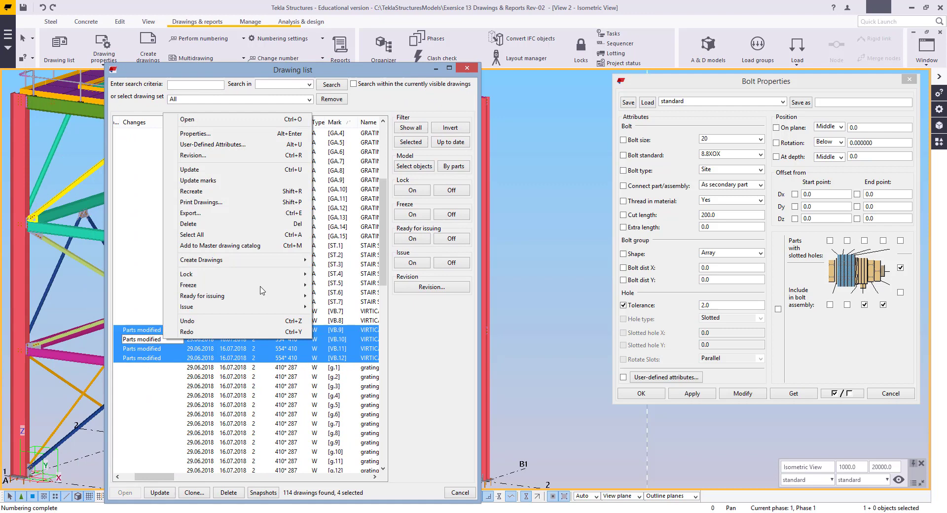
click(213, 170)
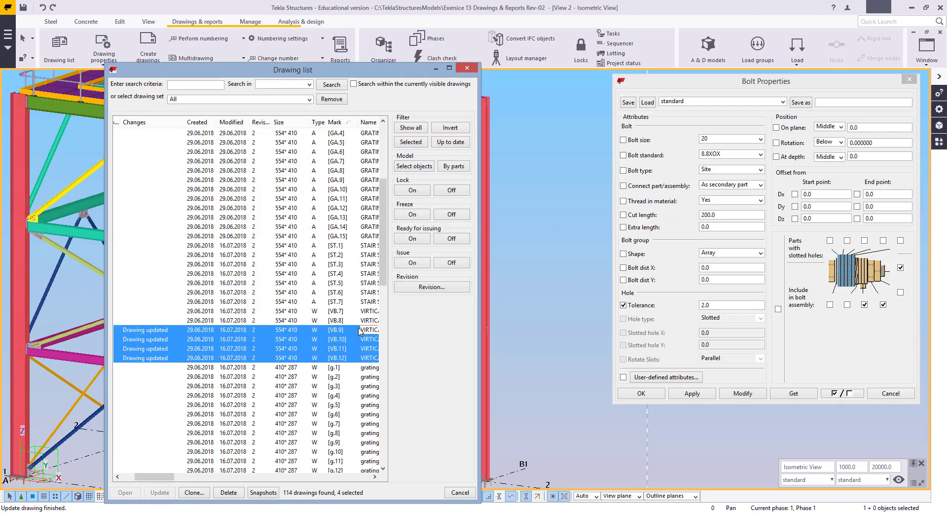
Step: Open bracing drawing VB.9, close the bolt properties and clear the drawing list away from the views
double_click(360, 332)
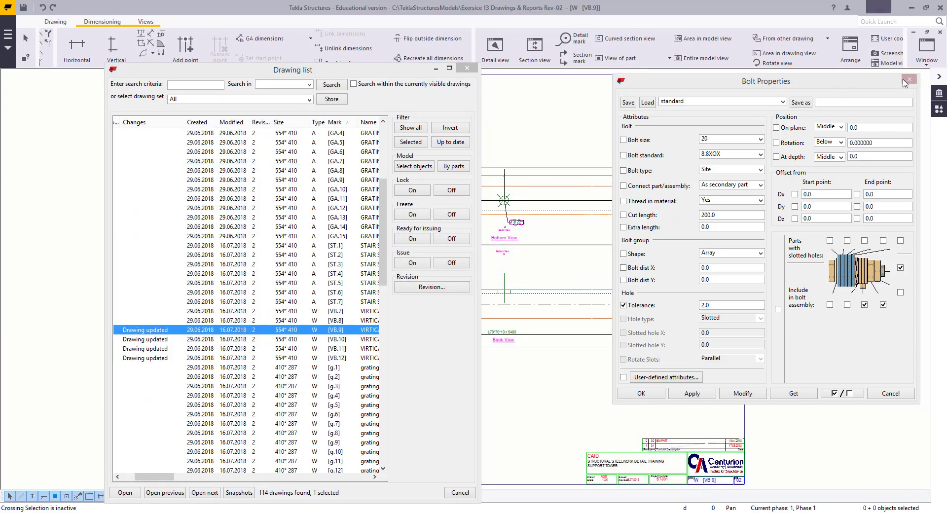
click(909, 79)
drag(393, 71, 373, 76)
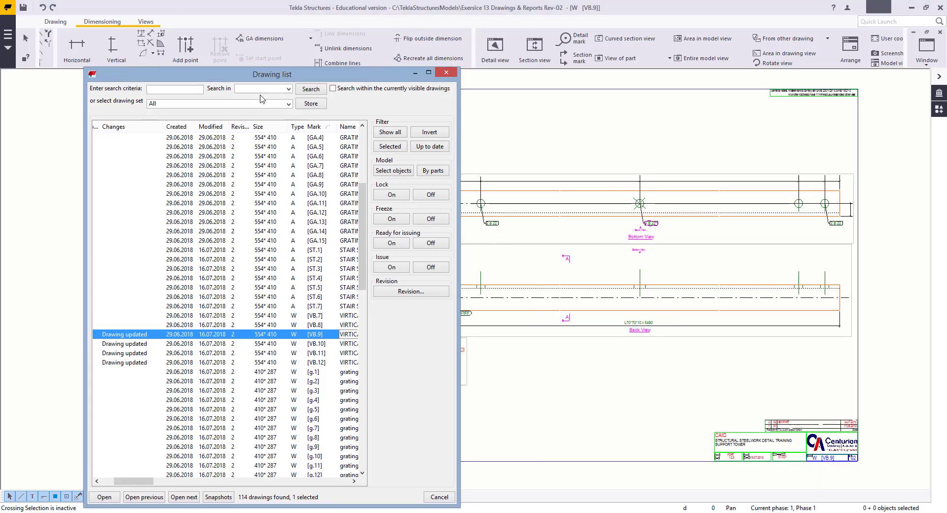
mouse_move(262, 99)
mouse_down()
mouse_move(0, 174)
mouse_move(0, 197)
mouse_up()
scroll(654, 239, up, 5)
middle_drag(654, 239, 513, 261)
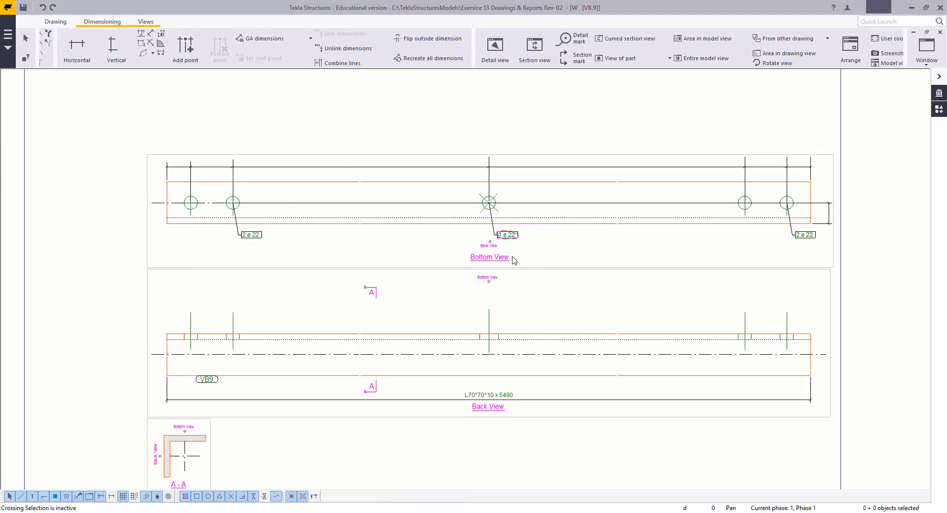
Step: Set the numeric values of the dimensions in drawing VB.9's bottom view to Visible
double_click(518, 168)
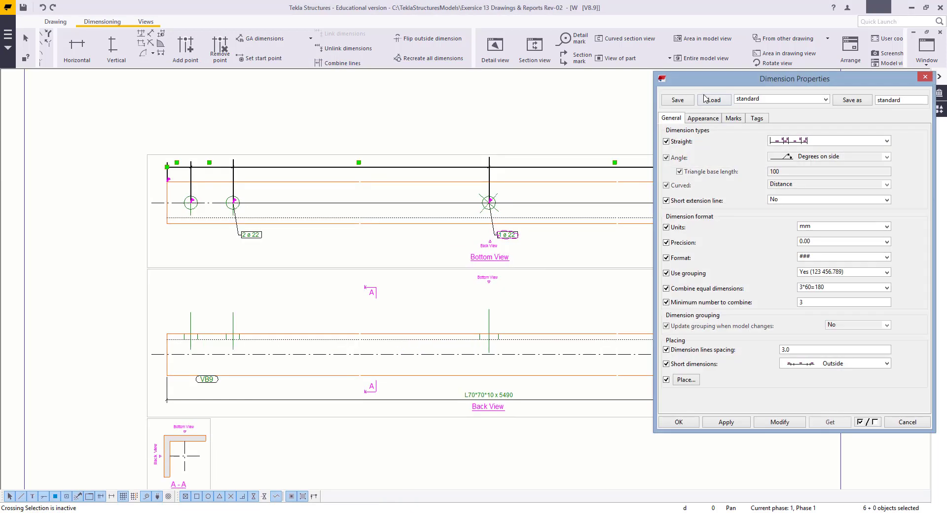
click(733, 119)
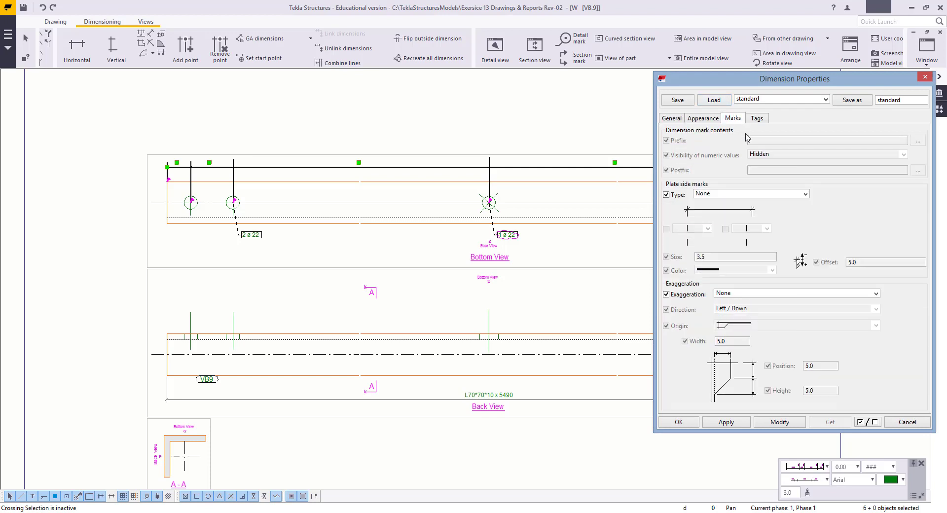
click(560, 137)
scroll(389, 231, down, 5)
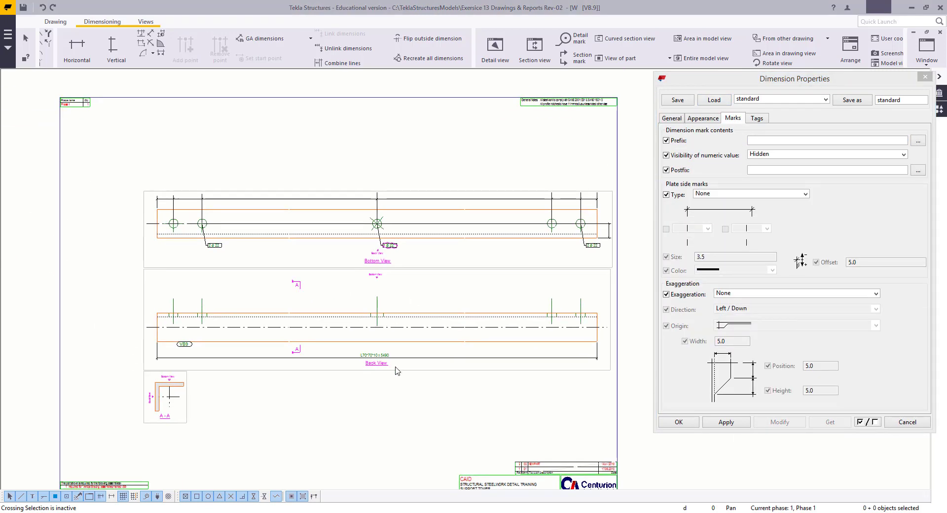
click(403, 362)
click(772, 155)
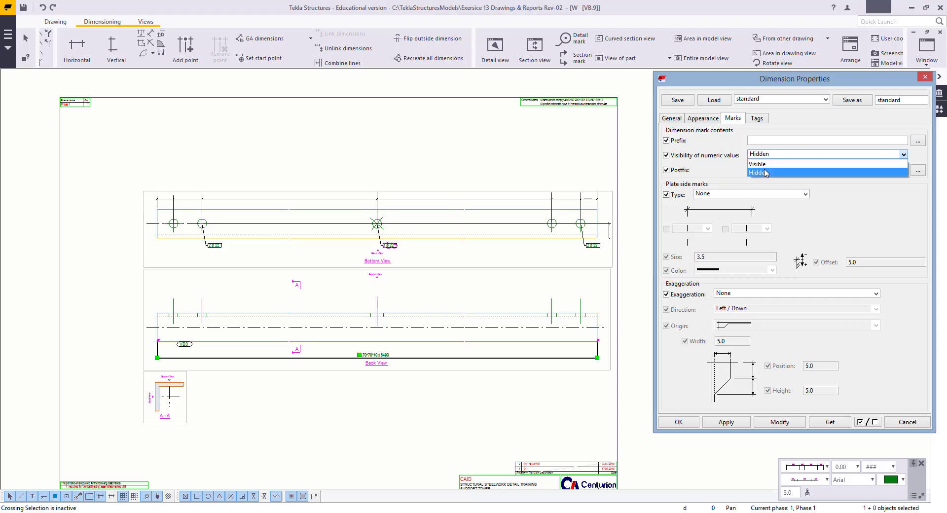
click(768, 168)
click(539, 163)
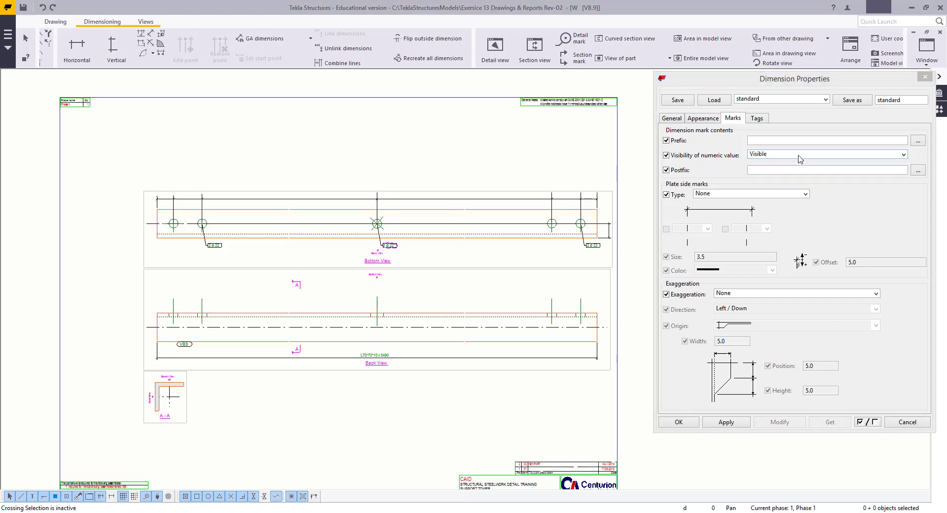
click(456, 199)
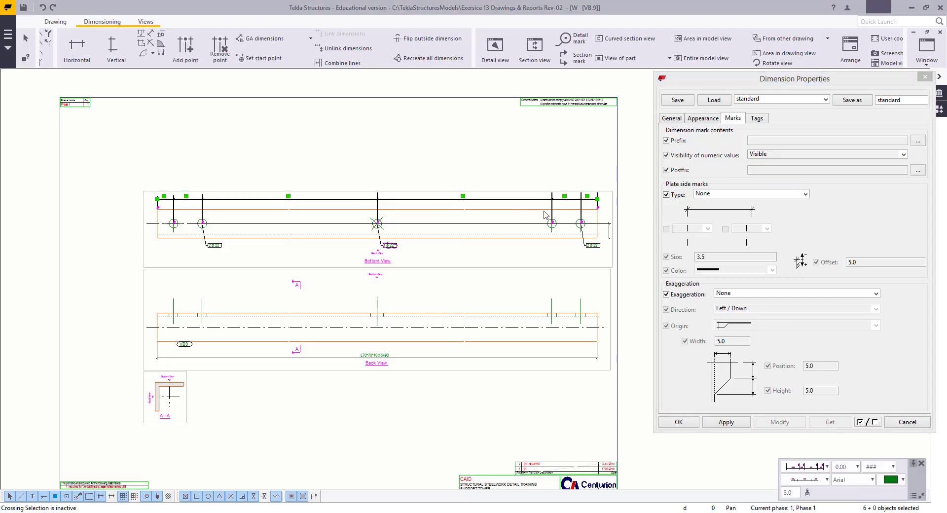
shift+click(610, 232)
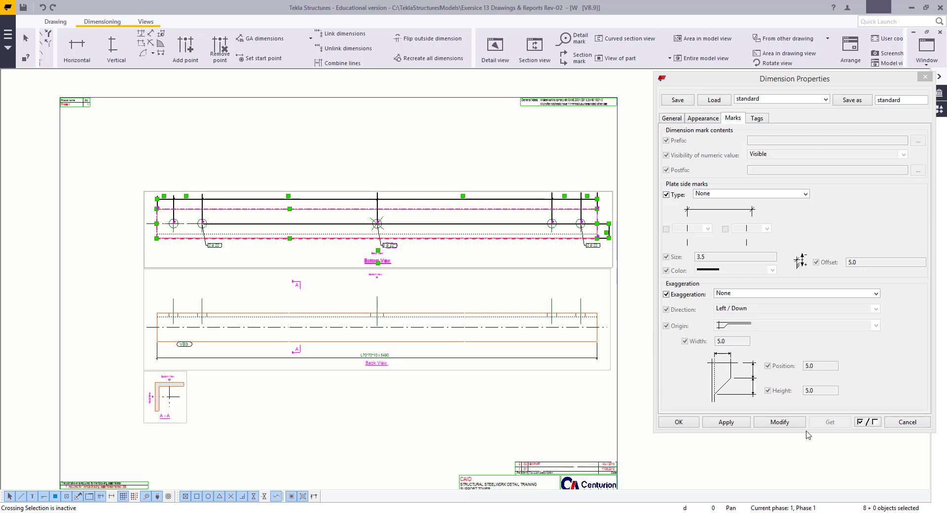
click(779, 422)
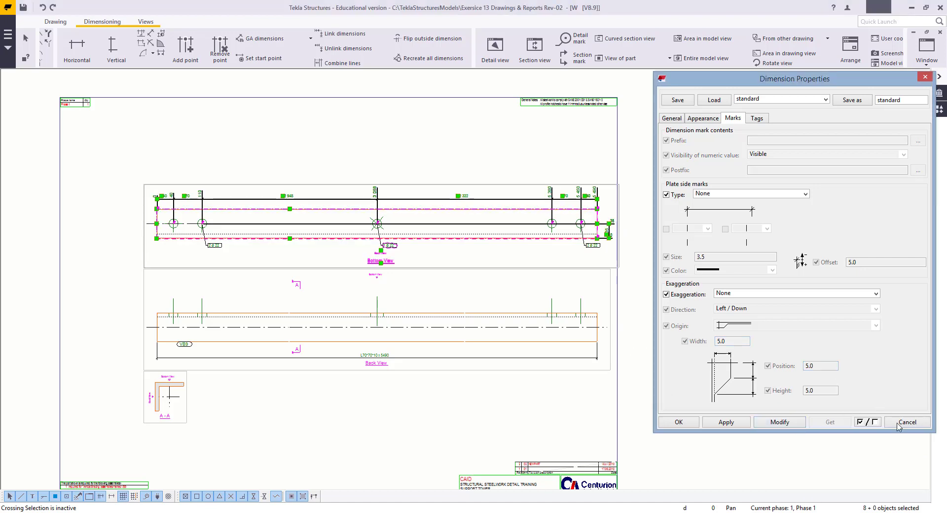
click(825, 467)
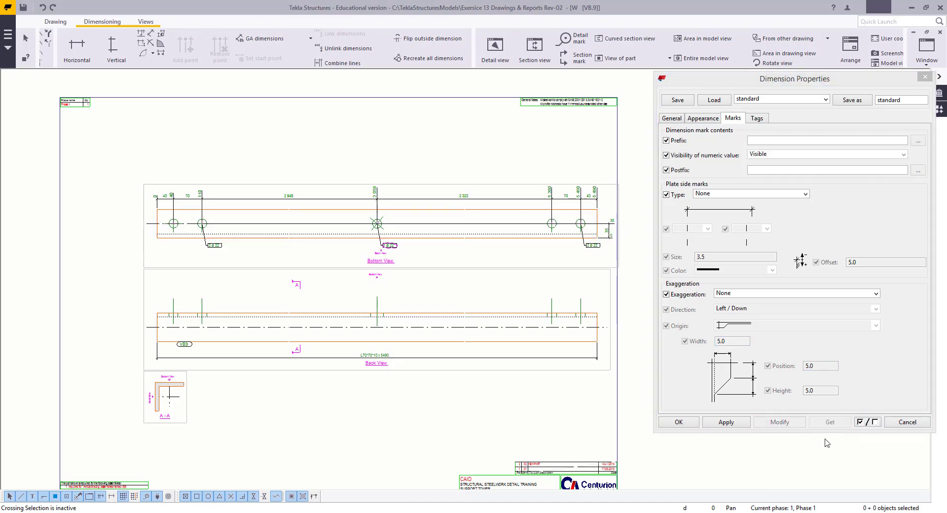
Step: Limit the dimension mark changes to the prefix, the visibility of the numeric value and the postfix
click(861, 423)
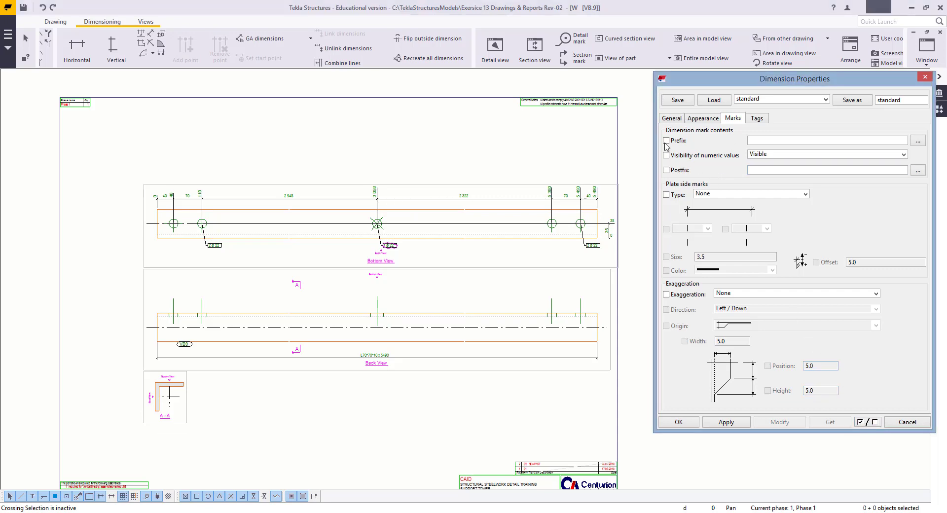
click(666, 141)
click(667, 156)
click(668, 171)
Step: Step forward through the bracing drawings from VB.9 to VB.12
key(ctrl+Page_Down)
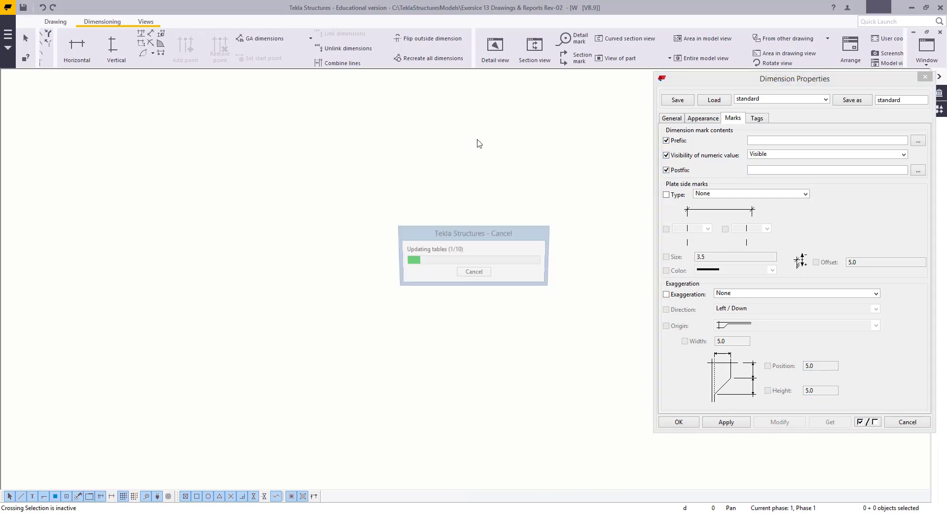
key(ctrl+Page_Down)
right_click(549, 283)
click(582, 318)
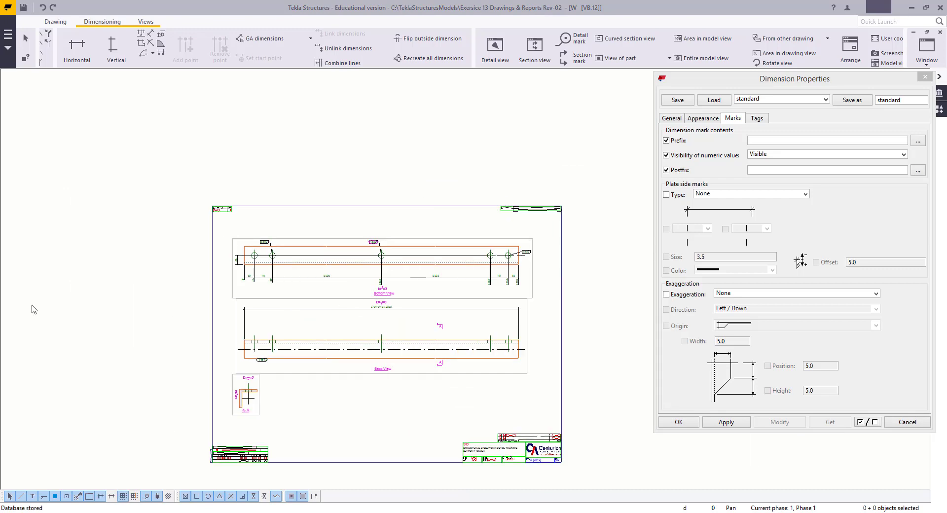
Step: Switch to profile drawing m.29 and move the front view's overall length dimension higher above the hole dimensions
key(ctrl+l)
mouse_move(307, 112)
mouse_down()
mouse_move(69, 52)
mouse_move(66, 42)
mouse_up()
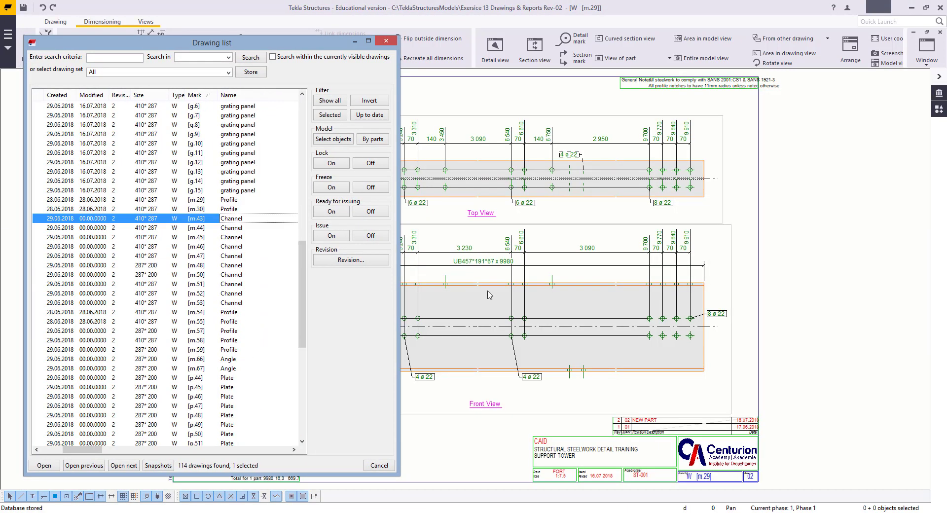
click(496, 270)
drag(495, 270, 495, 229)
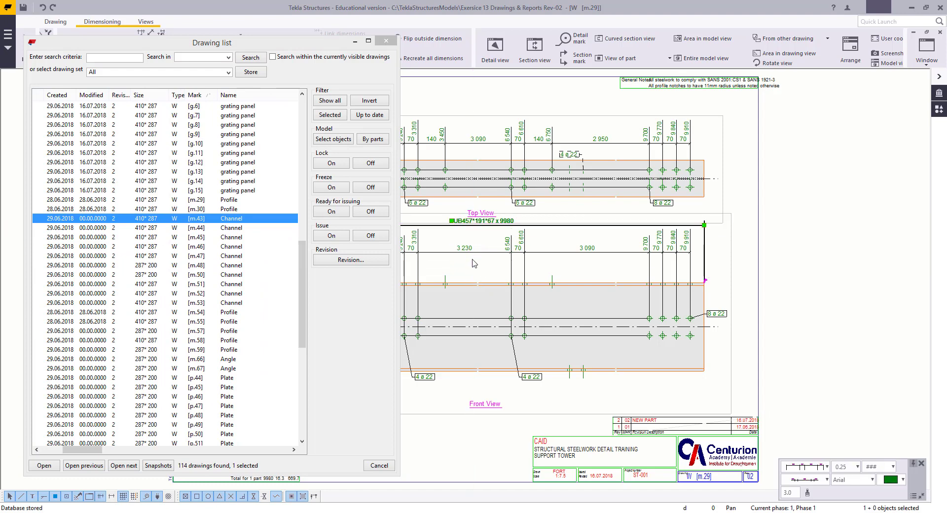
Step: Keep the changes to drawing m.29 with a snapshot, and open stair stringer drawing ST.1 maximized with the drawing list minimized
click(304, 296)
mouse_move(303, 319)
mouse_down()
mouse_move(302, 397)
mouse_move(281, 218)
mouse_move(289, 186)
mouse_up()
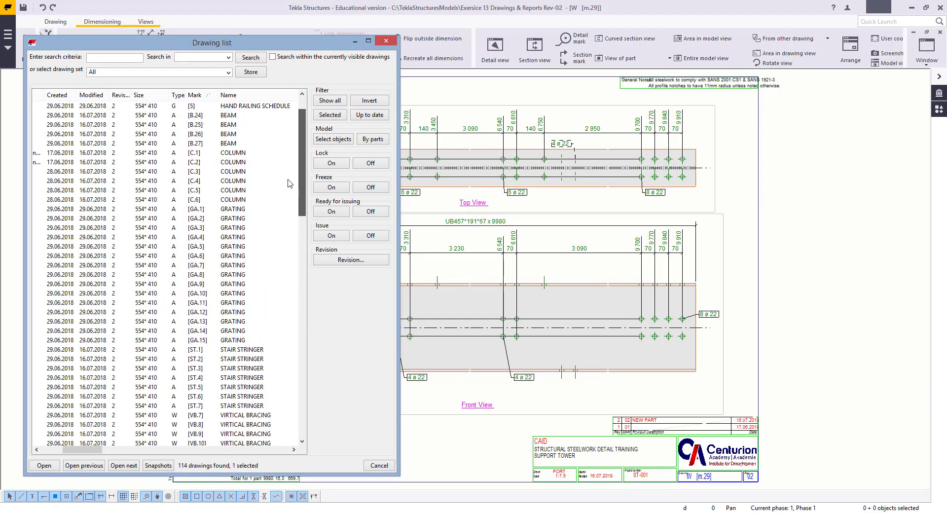
scroll(296, 187, down, 2)
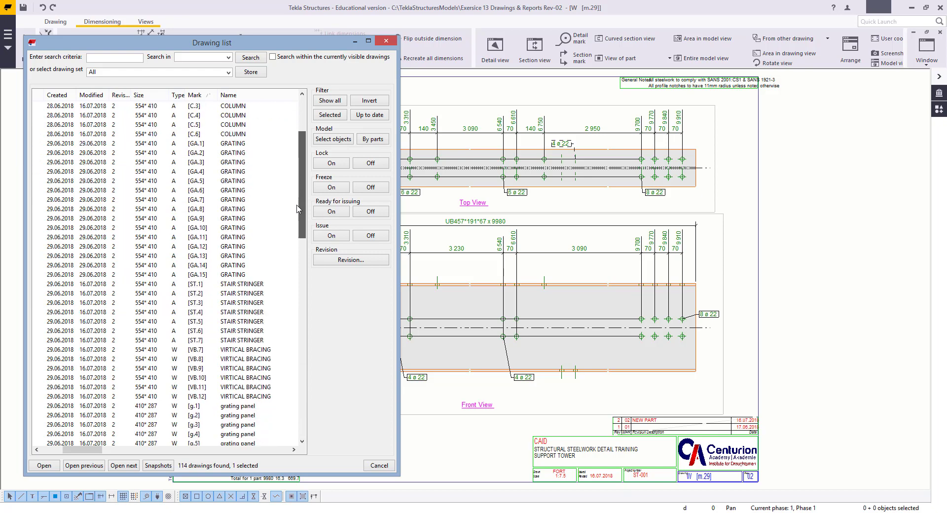
double_click(246, 288)
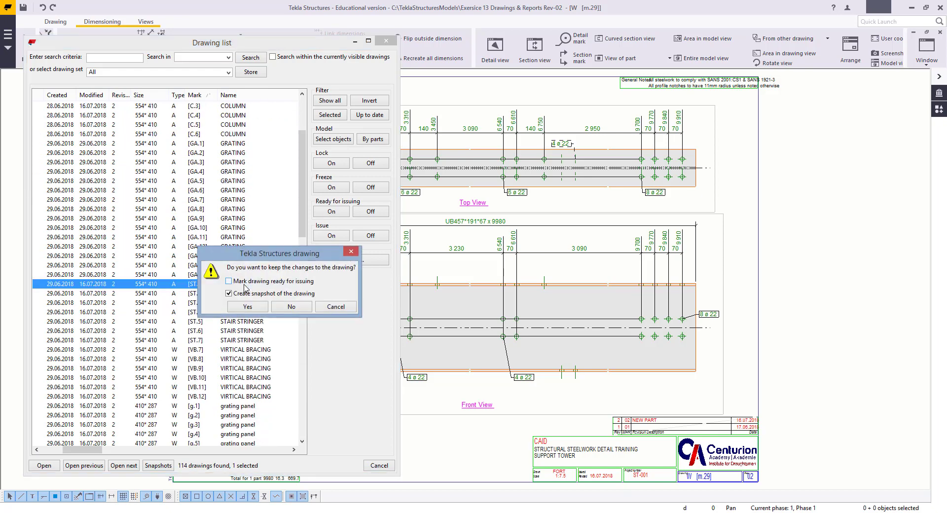
click(247, 307)
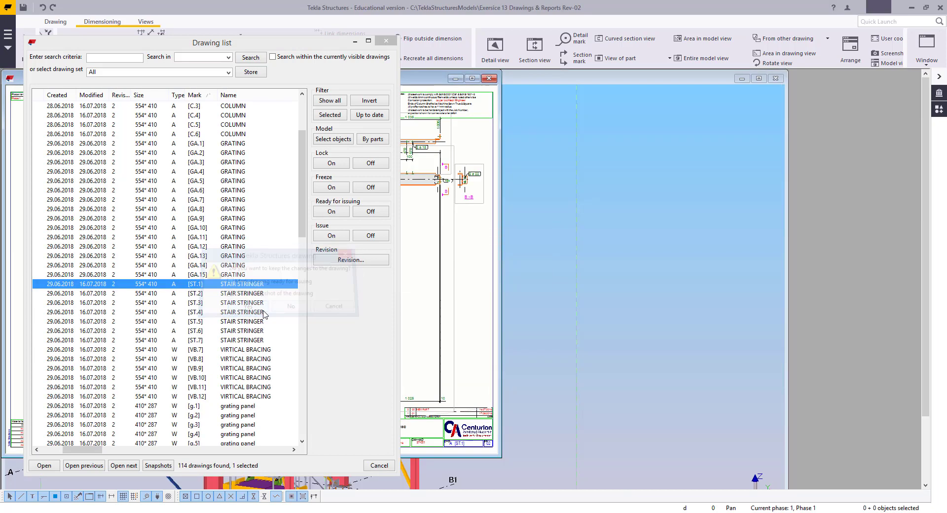
click(472, 79)
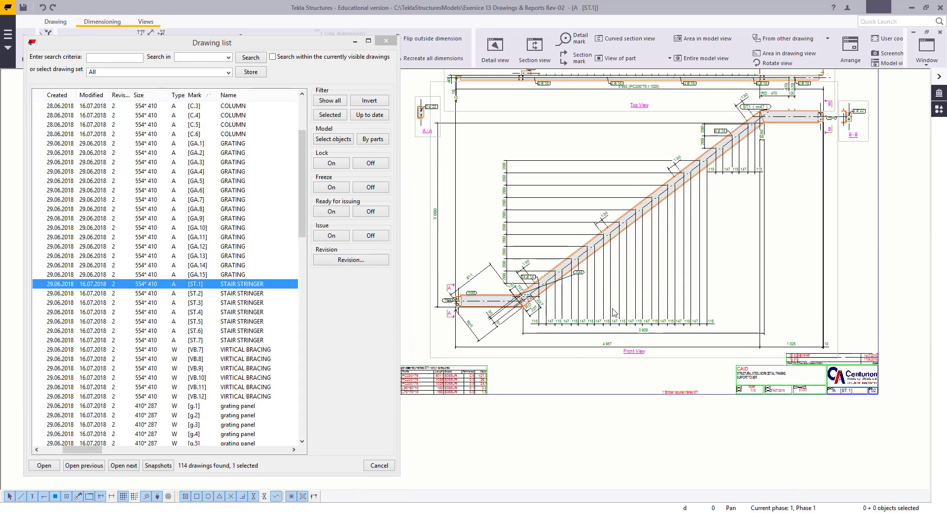
mouse_move(674, 211)
middle_down()
mouse_move(645, 293)
mouse_move(648, 281)
middle_up()
scroll(643, 292, down, 1)
click(355, 41)
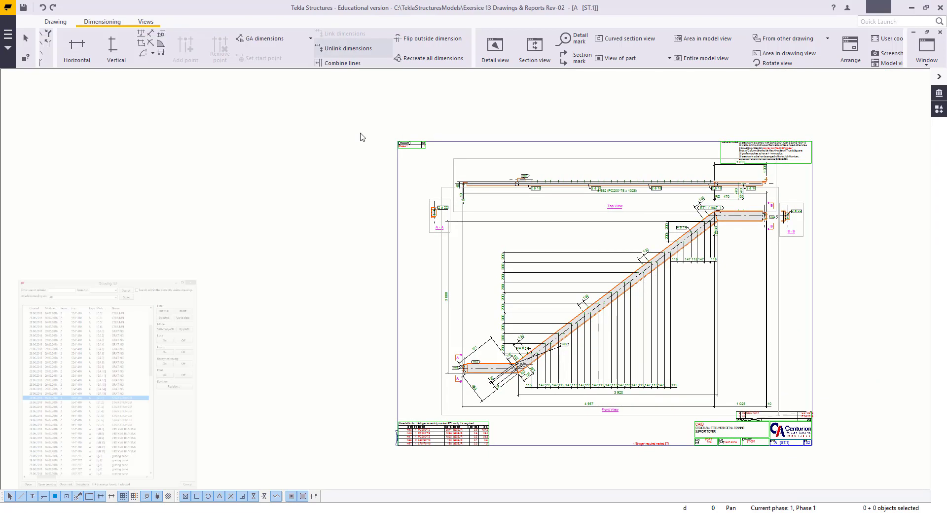
scroll(340, 303, up, 2)
middle_drag(348, 306, 356, 293)
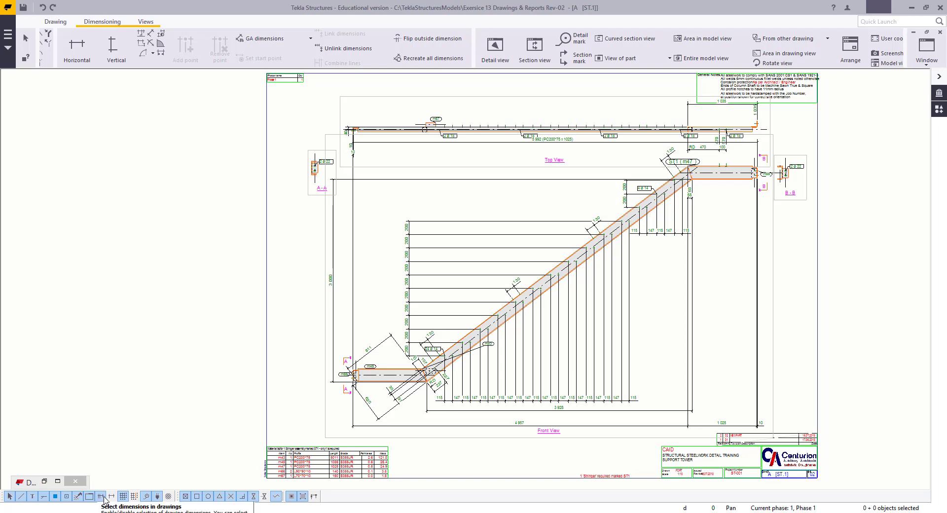
Step: Limit selection to dimensions and delete every dimension in drawing ST.1 except the top view's overall length dimension
click(102, 497)
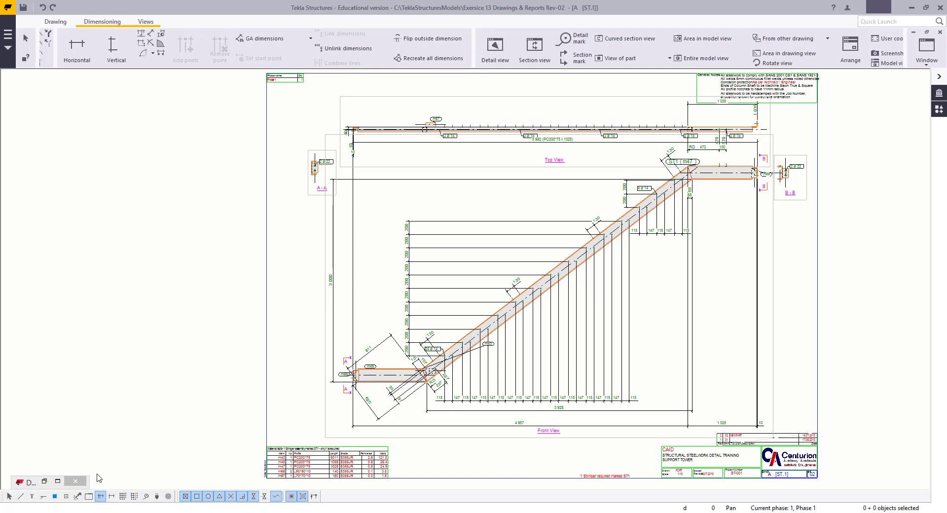
scroll(352, 245, down, 2)
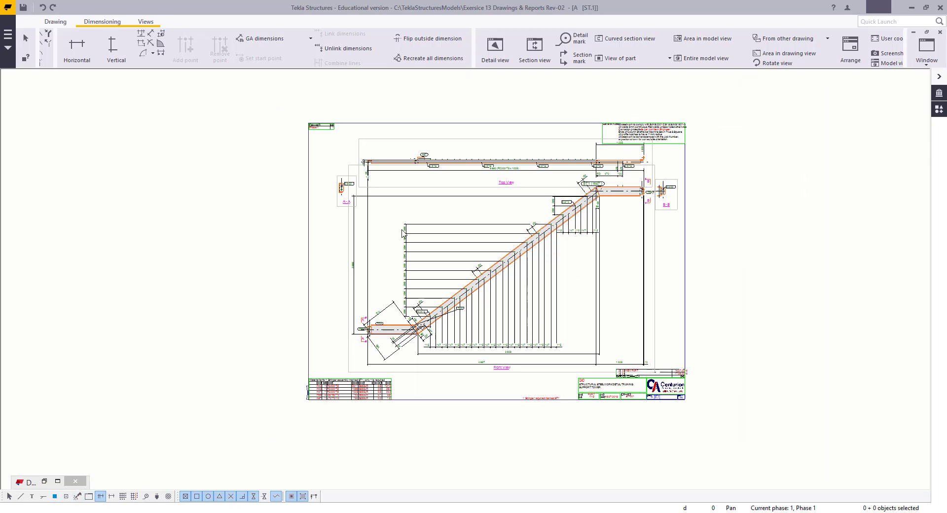
drag(738, 94, 166, 444)
scroll(423, 184, up, 4)
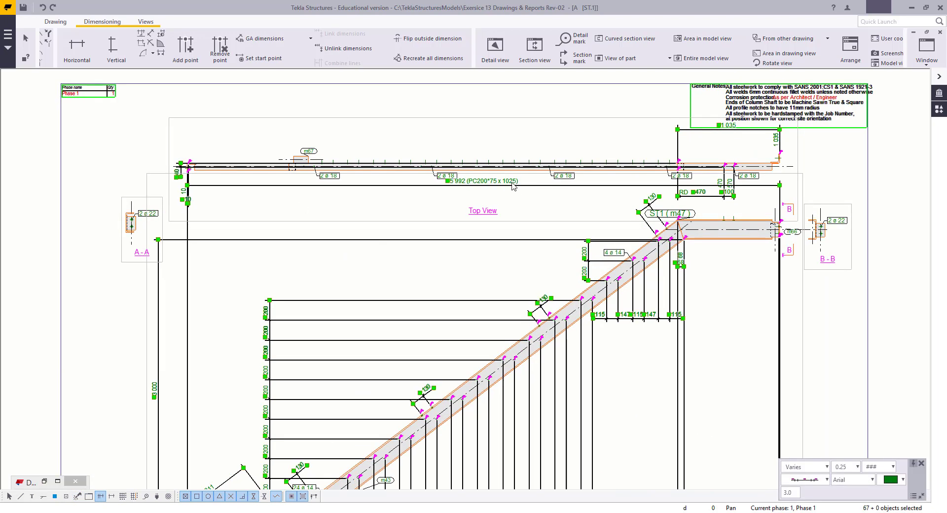
scroll(436, 296, down, 2)
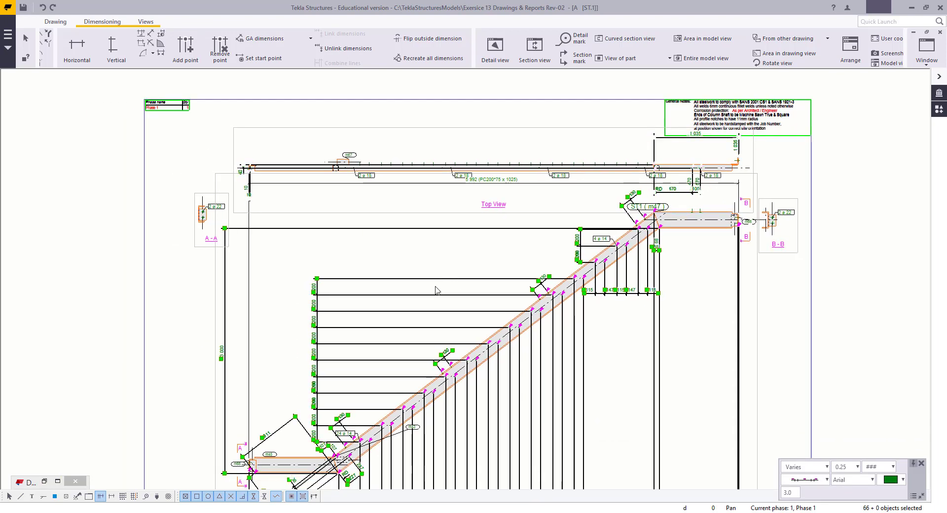
key(Delete)
scroll(499, 179, up, 2)
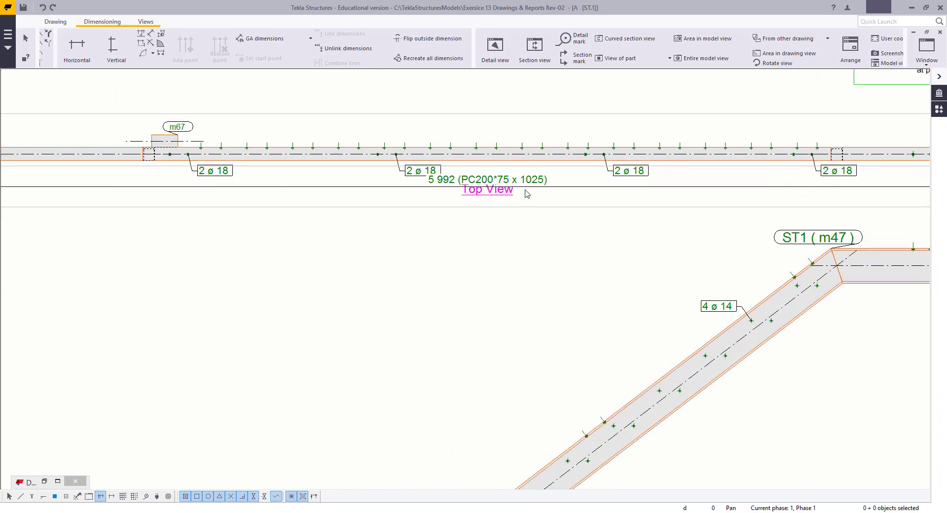
scroll(513, 246, down, 5)
scroll(572, 267, up, 3)
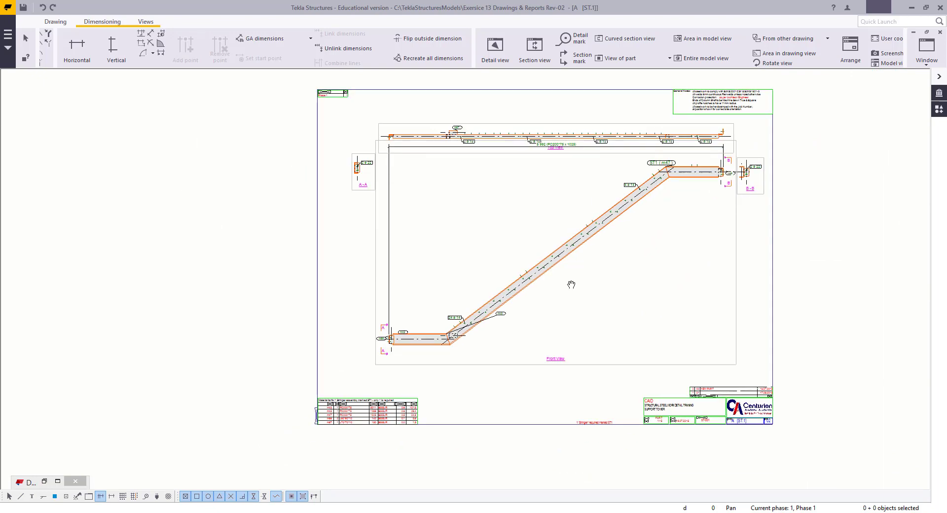
middle_drag(557, 344, 571, 309)
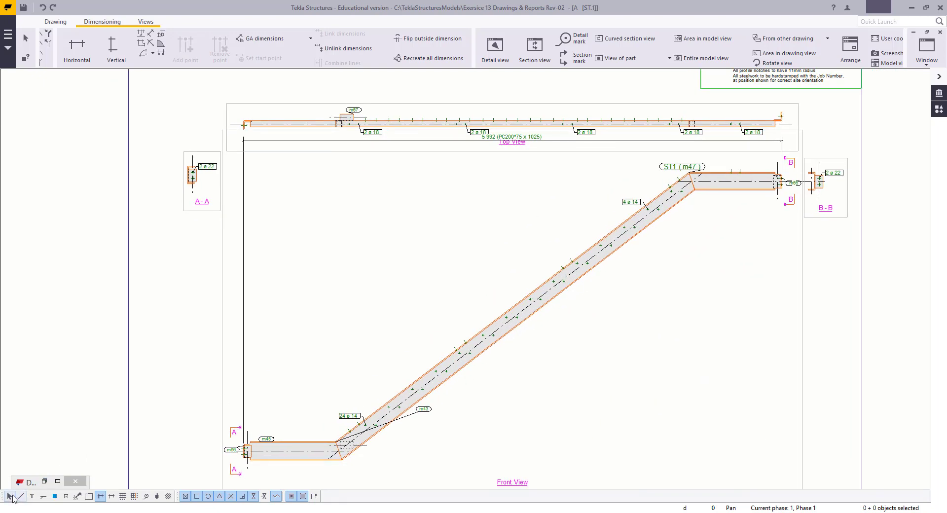
Step: Make all drawing objects selectable again and remove the m66 part marks from both ends of the front view
middle_drag(321, 397, 352, 369)
scroll(242, 444, up, 5)
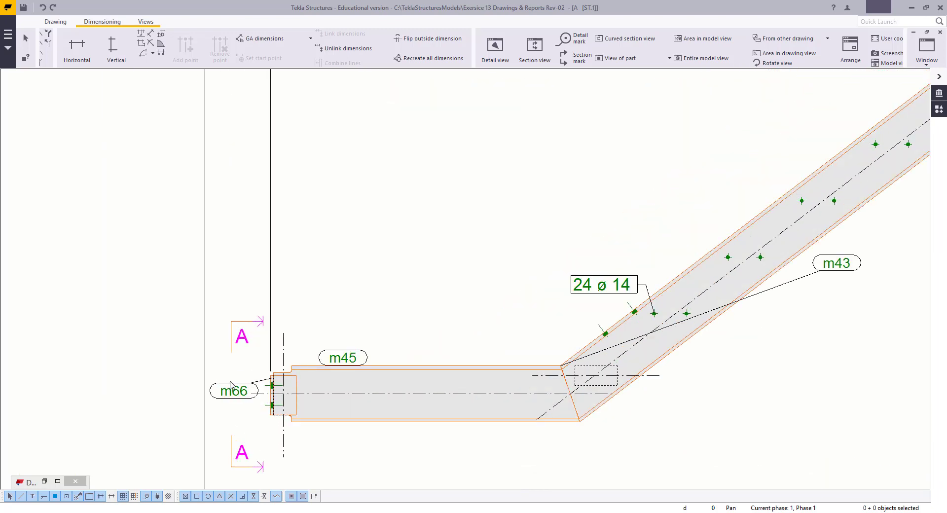
click(239, 388)
drag(238, 389, 207, 327)
scroll(304, 368, down, 6)
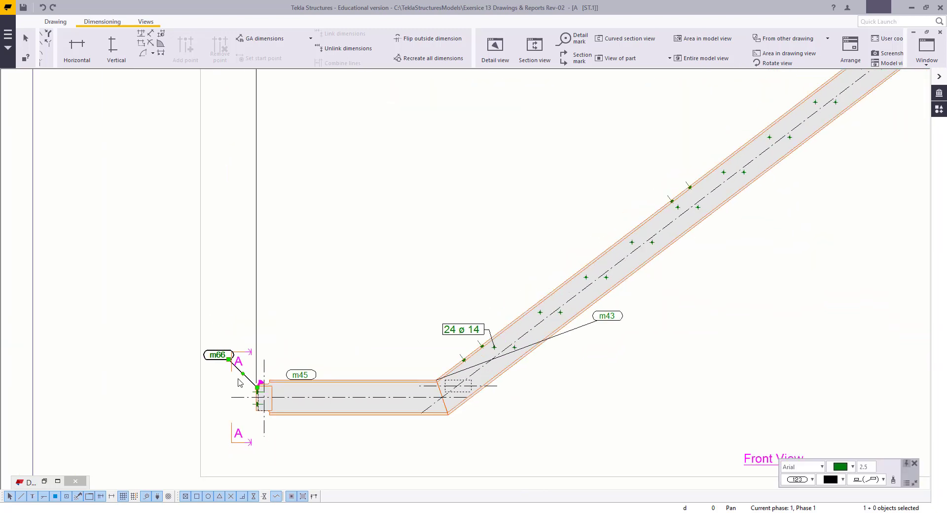
scroll(387, 280, up, 2)
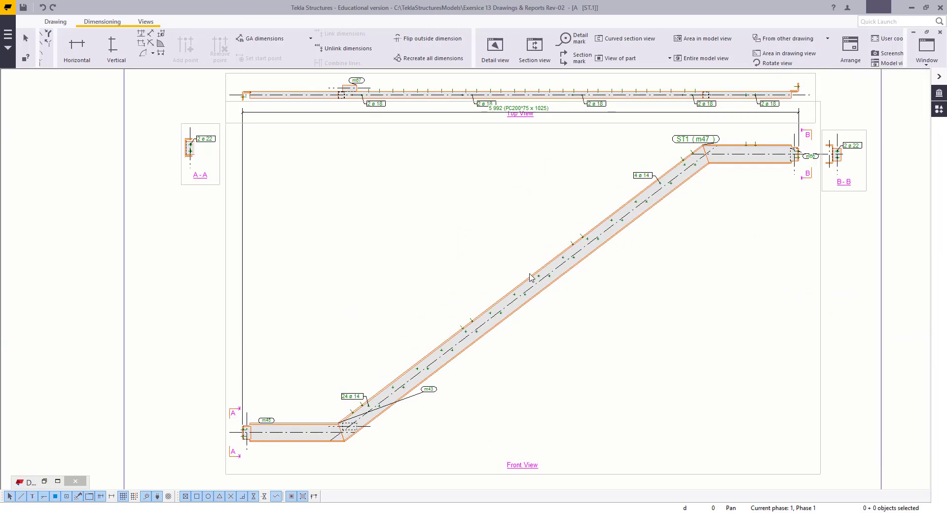
scroll(680, 232, up, 4)
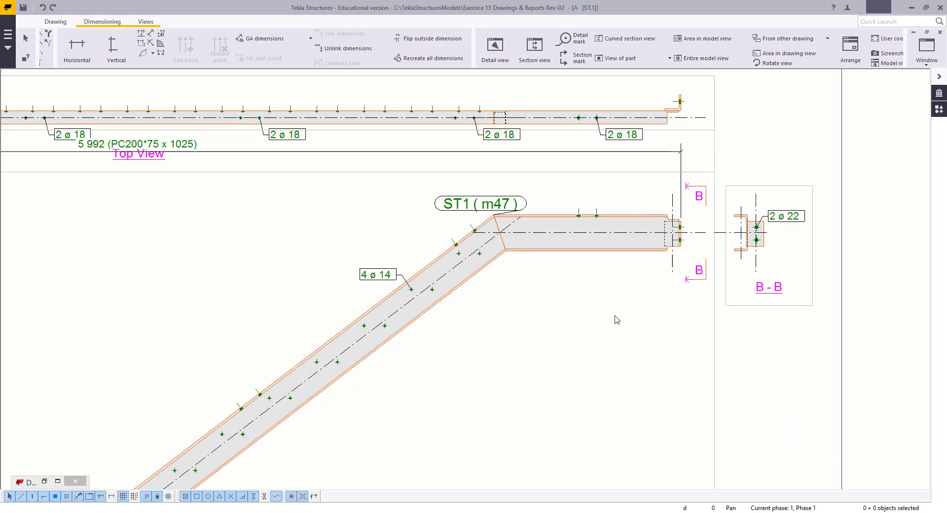
scroll(612, 294, down, 2)
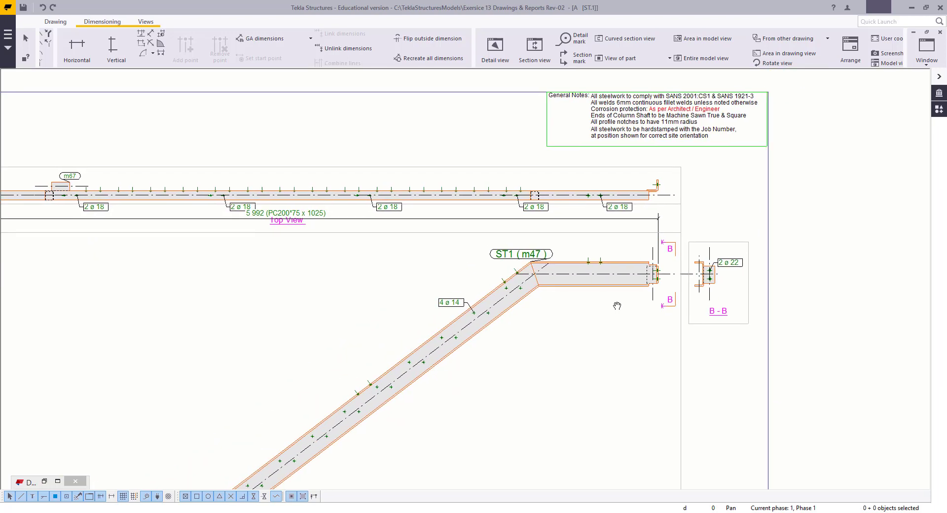
Step: Add a part mark to the end cleat in section B-B and place it just below the cleat
scroll(701, 274, up, 1)
scroll(701, 274, up, 2)
click(722, 291)
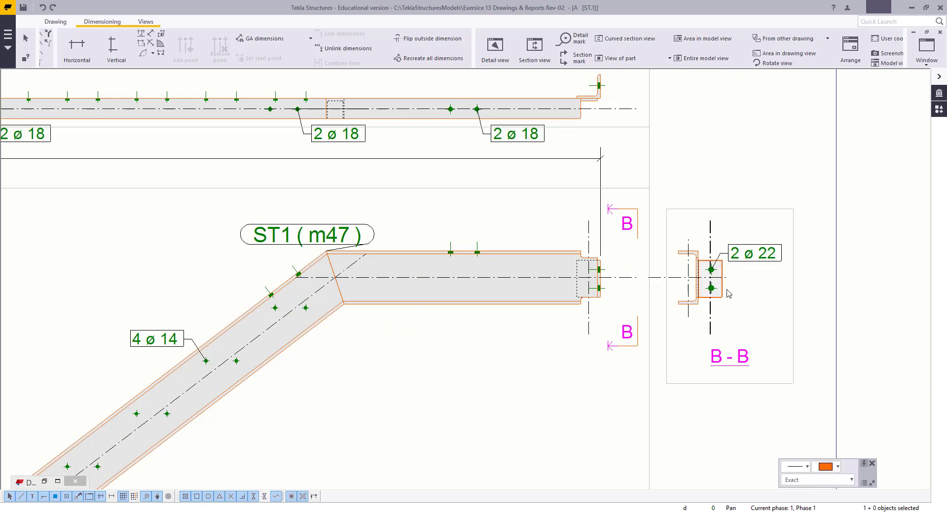
right_click(727, 285)
click(784, 352)
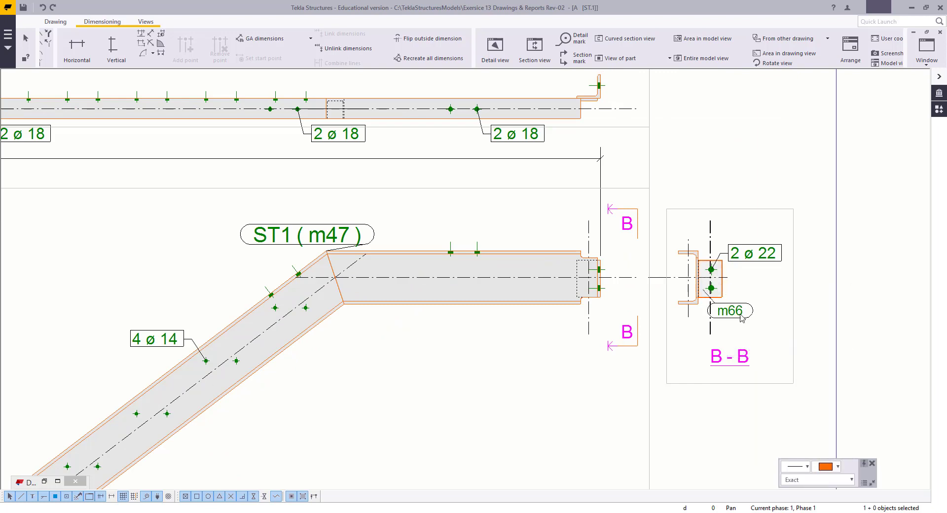
click(726, 316)
drag(726, 315, 745, 322)
scroll(744, 315, down, 2)
scroll(518, 316, down, 2)
Step: Add a part mark to the end cleat in section A-A and place it above and left of the channel
scroll(193, 300, up, 6)
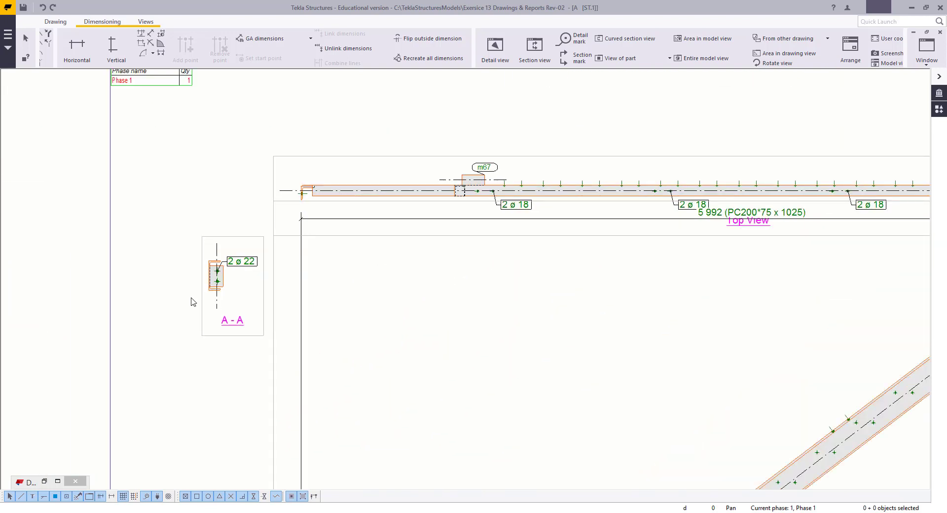
scroll(493, 279, up, 2)
click(466, 276)
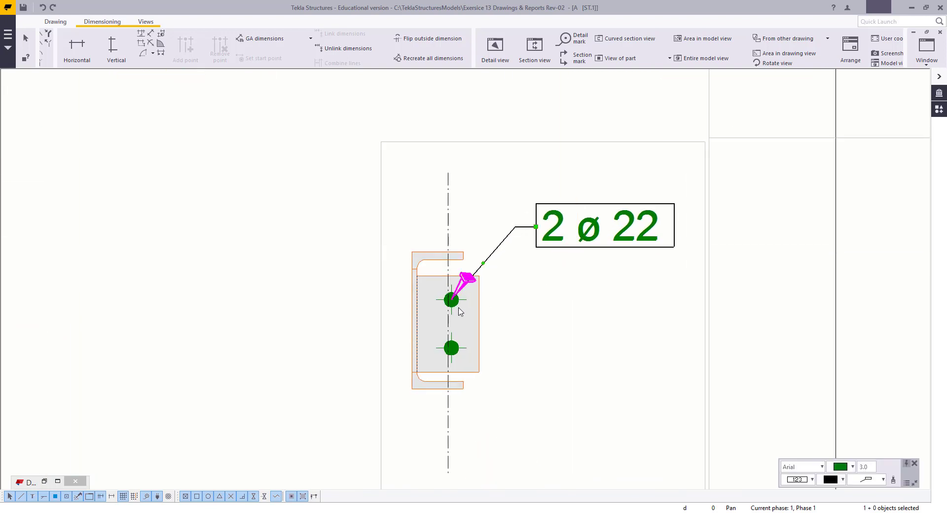
right_click(481, 315)
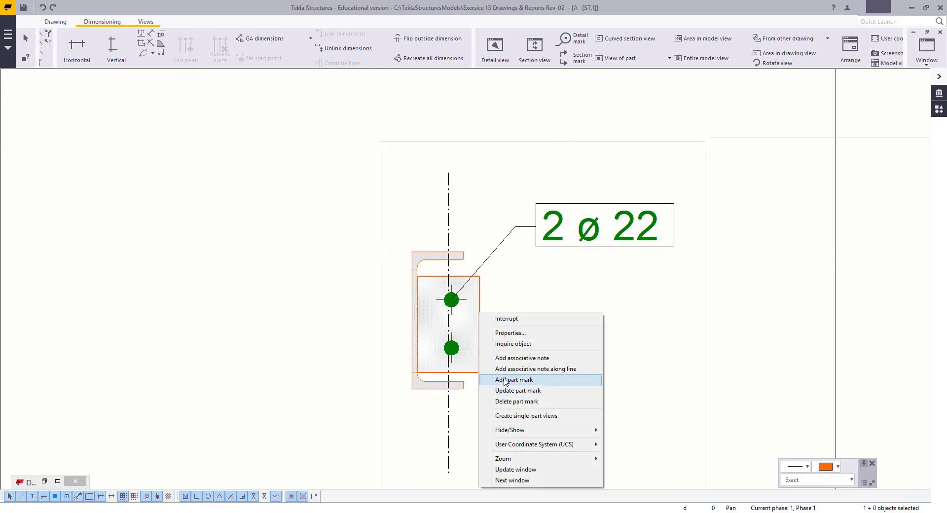
click(514, 380)
drag(364, 326, 324, 220)
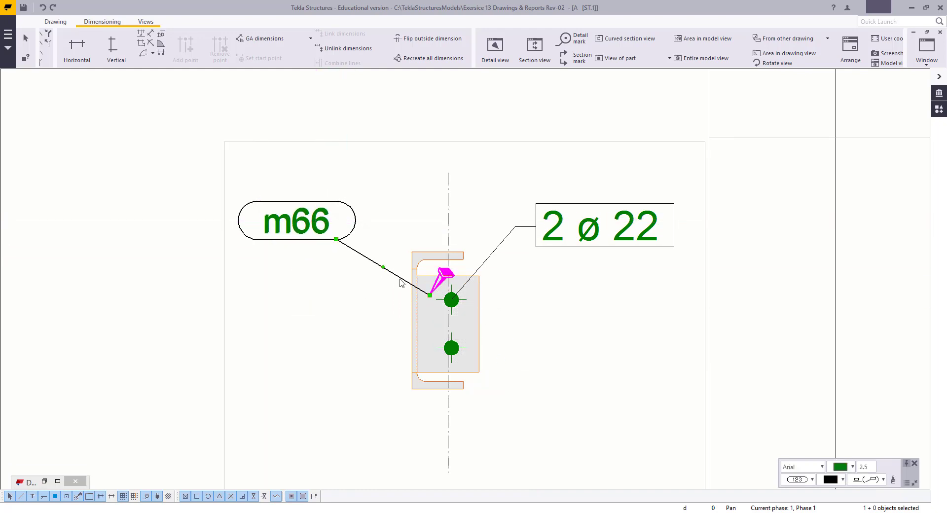
scroll(298, 321, down, 2)
Step: Open the section A-A cleat's drawing part properties, clear all property filters and switch off the center line
click(404, 255)
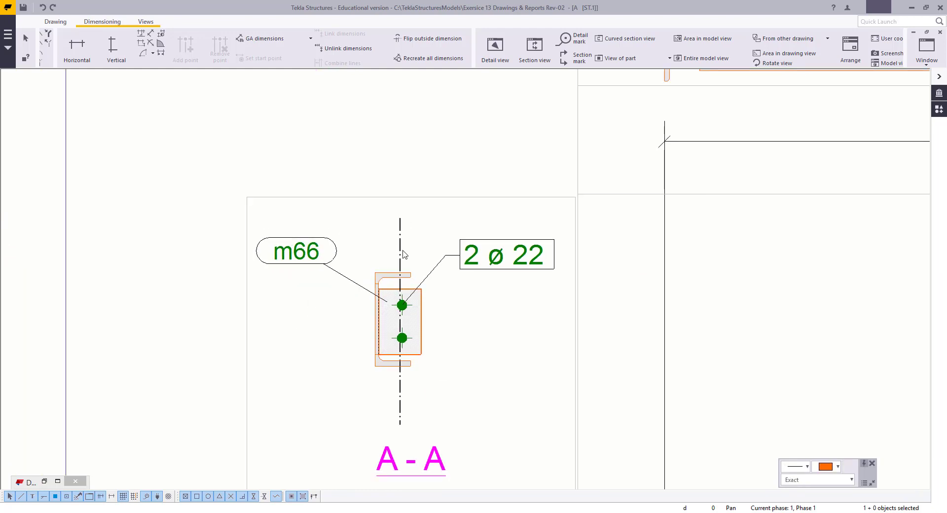
double_click(397, 308)
middle_drag(397, 307, 374, 302)
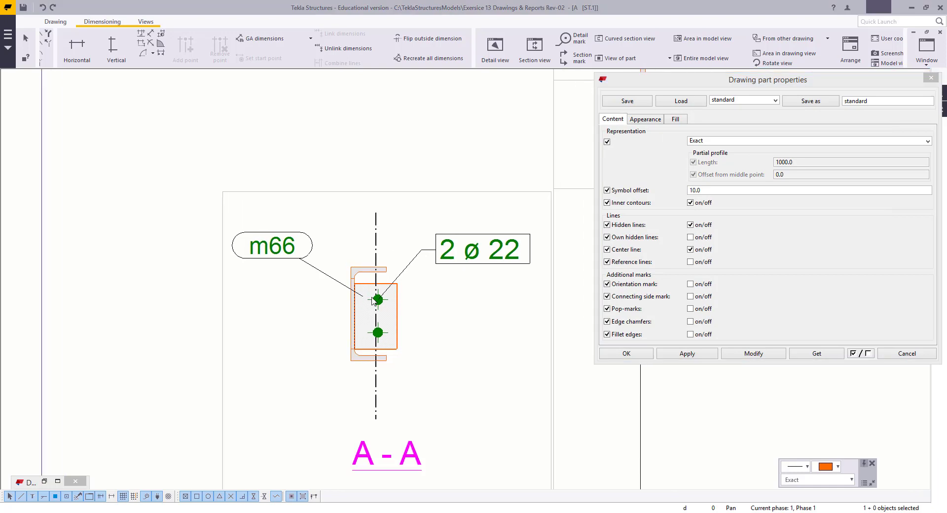
middle_drag(470, 296, 385, 298)
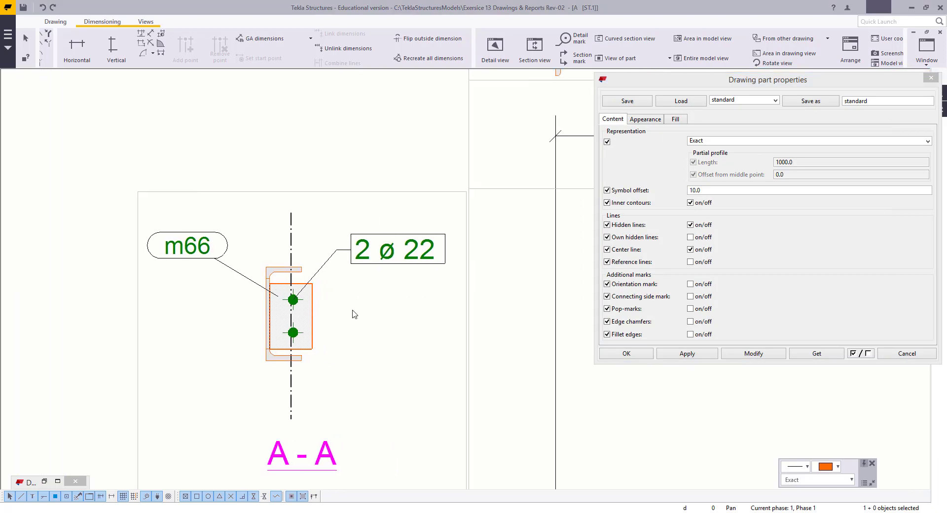
scroll(305, 283, down, 5)
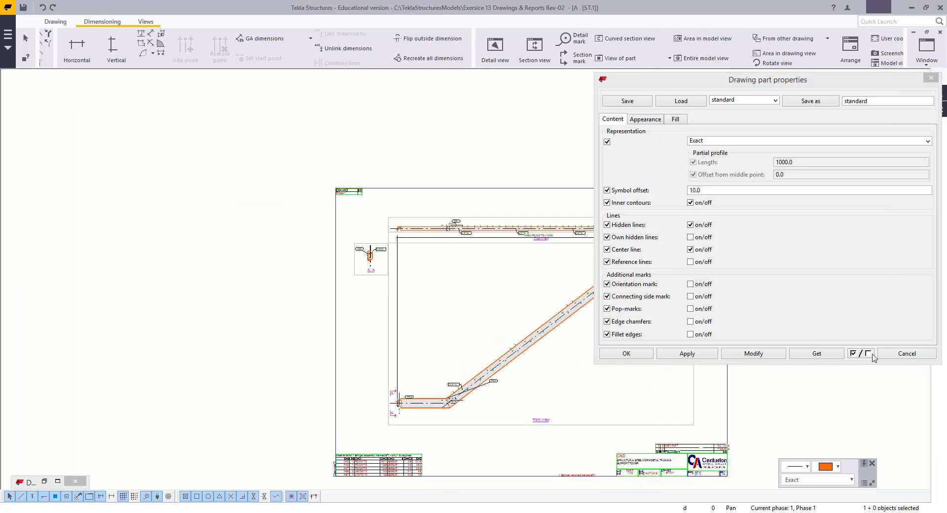
click(869, 354)
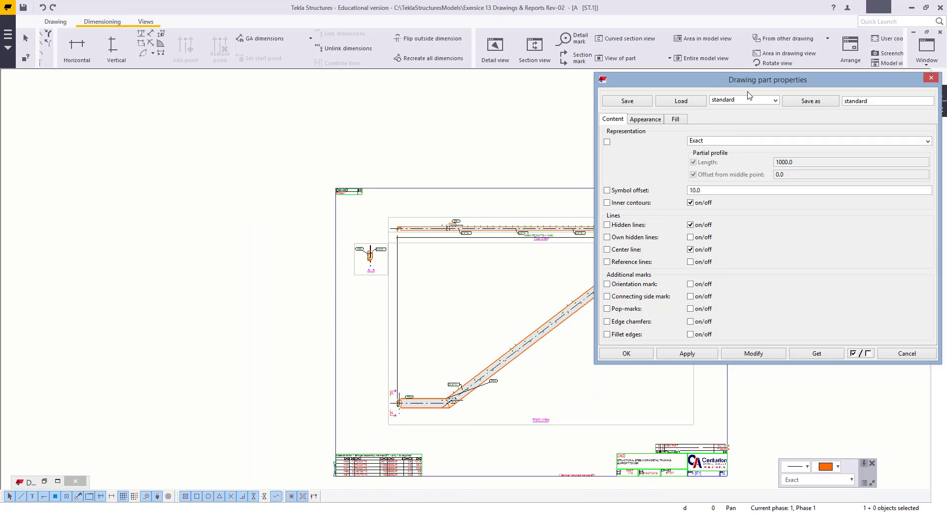
click(693, 250)
Step: Apply only the center line change to all parts in the views of drawing ST.1
click(427, 309)
scroll(427, 309, down, 3)
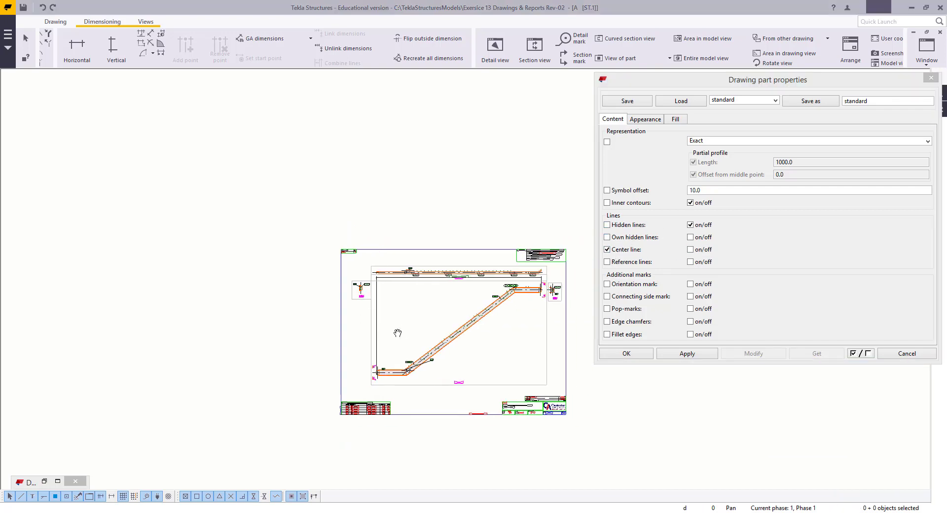
mouse_move(222, 178)
mouse_down()
mouse_move(740, 424)
mouse_move(745, 380)
mouse_up()
click(752, 354)
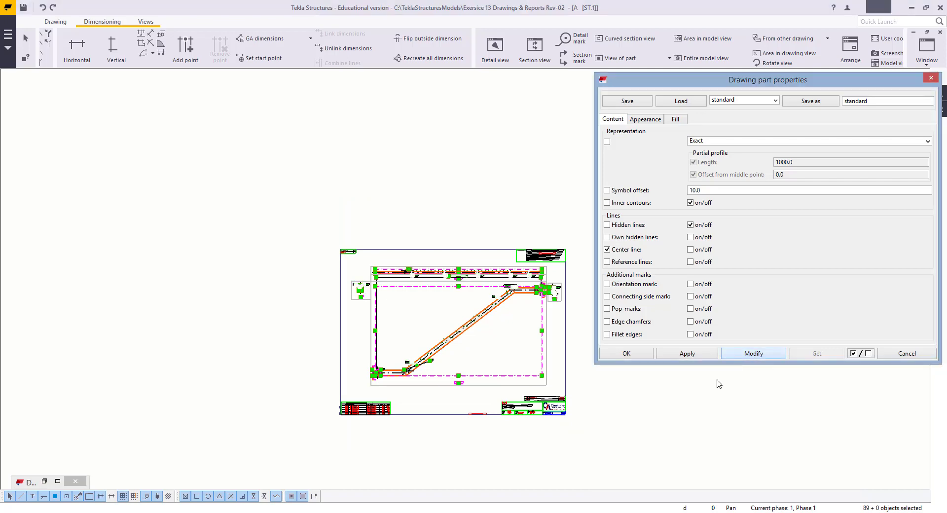
click(520, 319)
scroll(521, 319, up, 6)
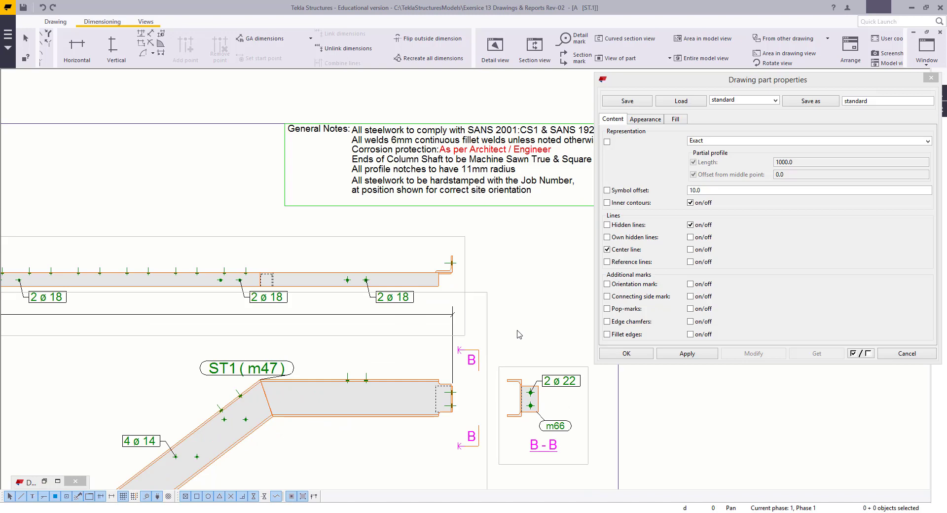
scroll(519, 334, down, 1)
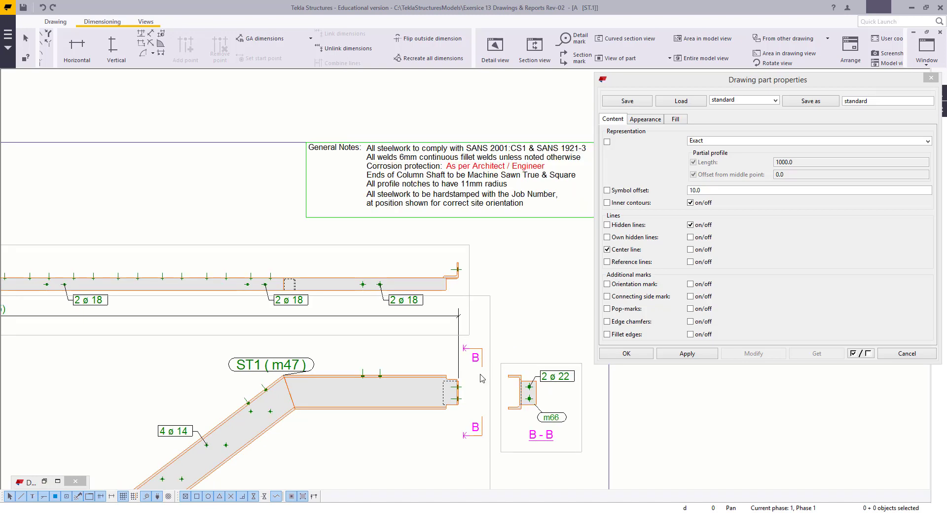
scroll(508, 394, up, 4)
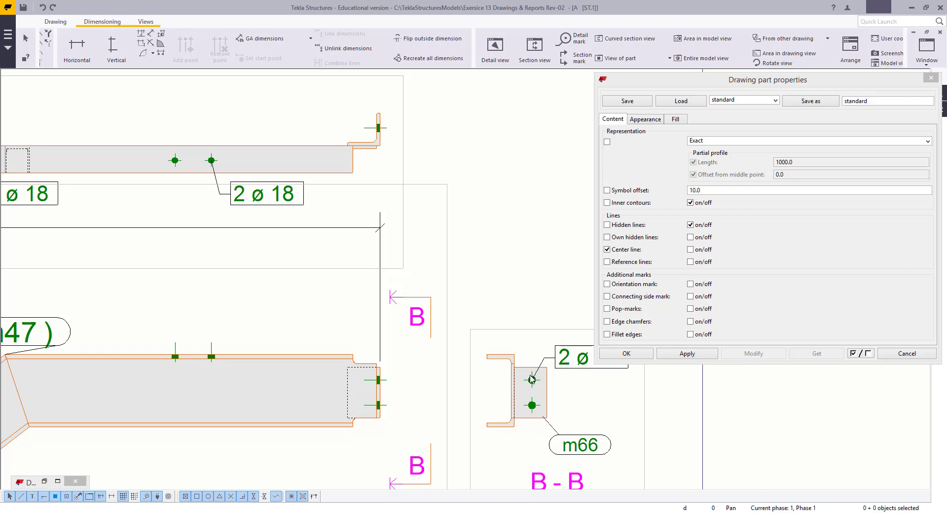
Step: Check the stringer's top, front and B-B views for remaining center lines and close the drawing part properties
scroll(501, 377, down, 4)
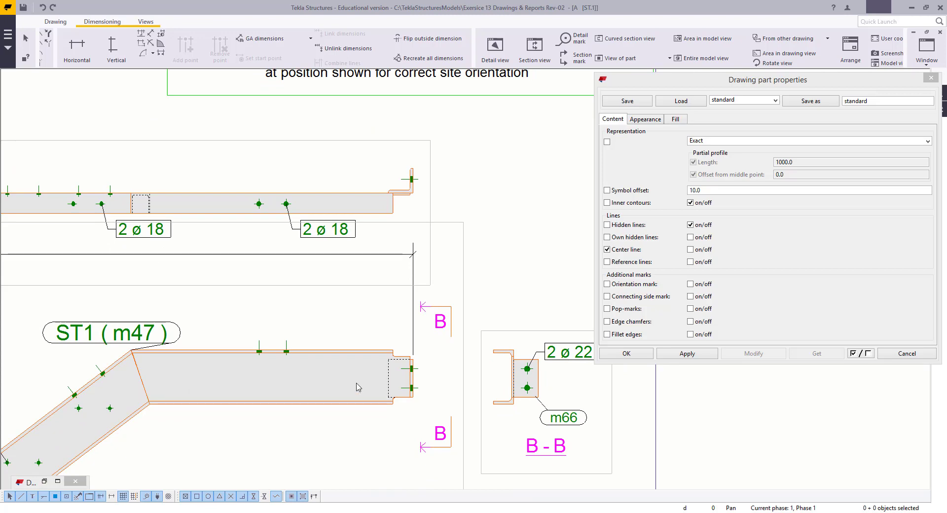
scroll(357, 387, down, 5)
scroll(165, 400, up, 4)
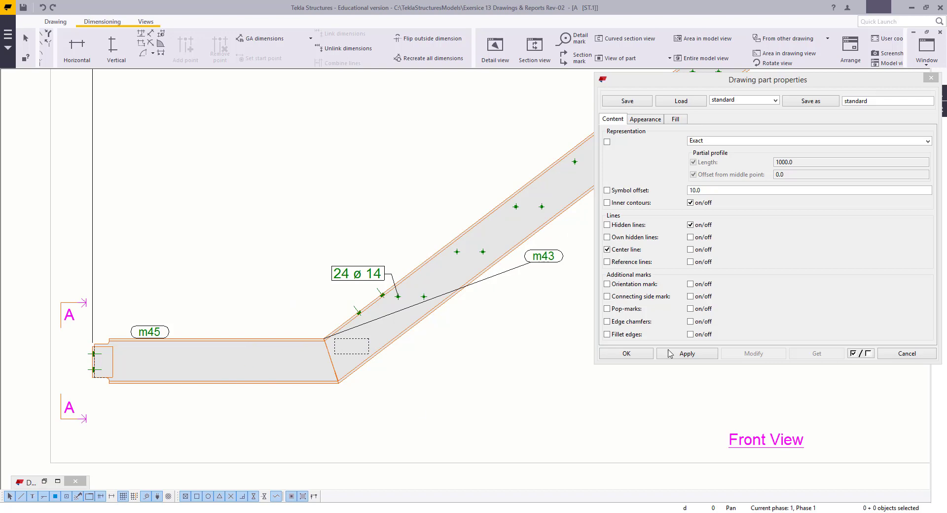
click(906, 354)
Step: Move the m43 part mark in the Front View above the lower landing channel, just beside the stringer's lower bend
scroll(549, 345, down, 2)
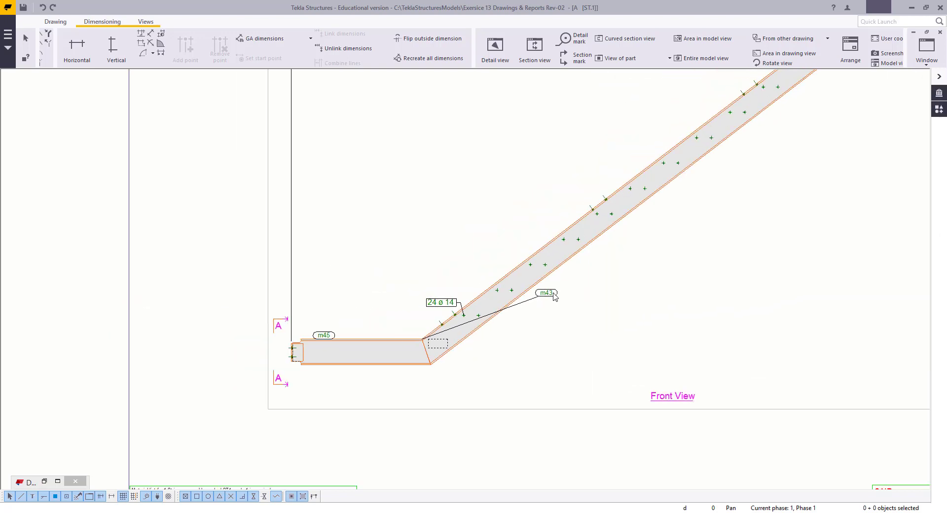
scroll(542, 296, up, 2)
click(542, 293)
drag(543, 293, 285, 352)
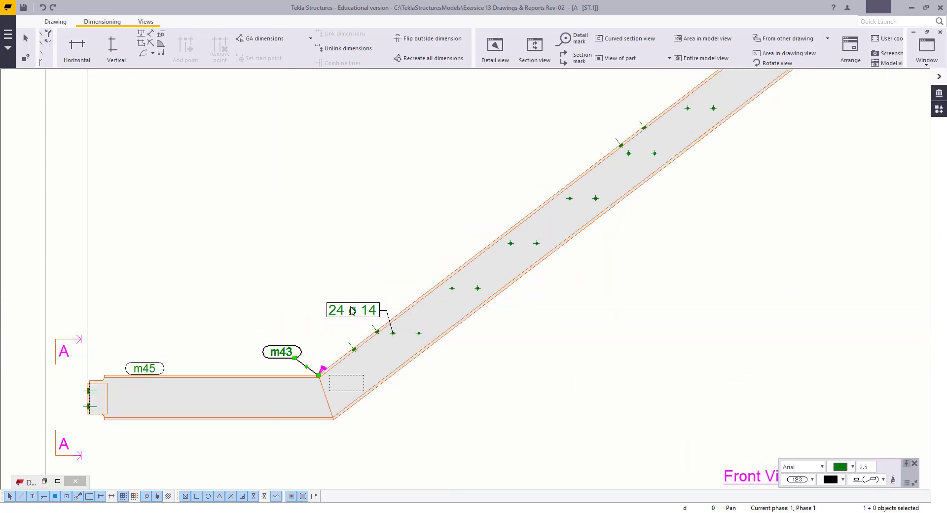
Step: Delete the 24 ø 14 and 4 ø 14 hole marks from the sloping stringer in the Front View
click(353, 310)
scroll(365, 316, down, 3)
click(419, 391)
scroll(582, 211, up, 4)
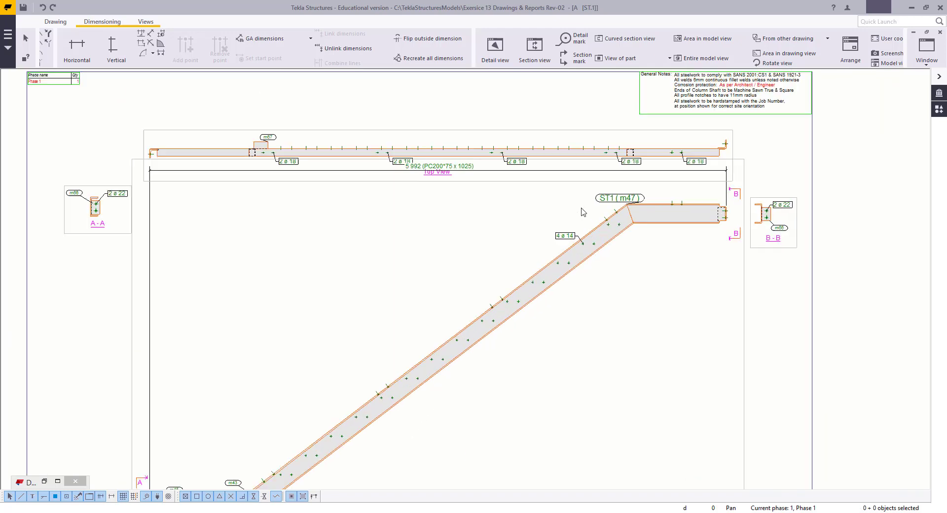
Step: Select all hole groups along the web of the sloping stringer in the Front View and add bolt marks to them
drag(561, 253, 643, 241)
click(616, 249)
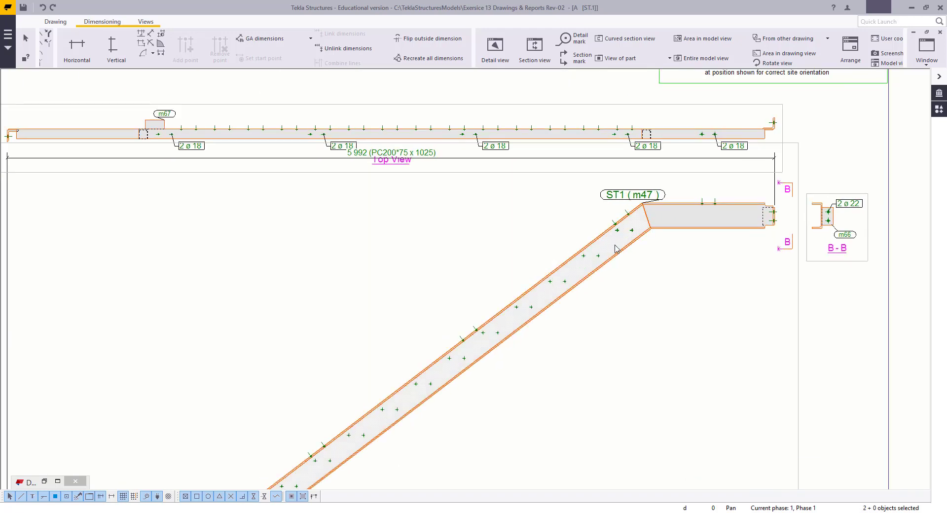
drag(516, 266, 582, 329)
drag(496, 286, 543, 331)
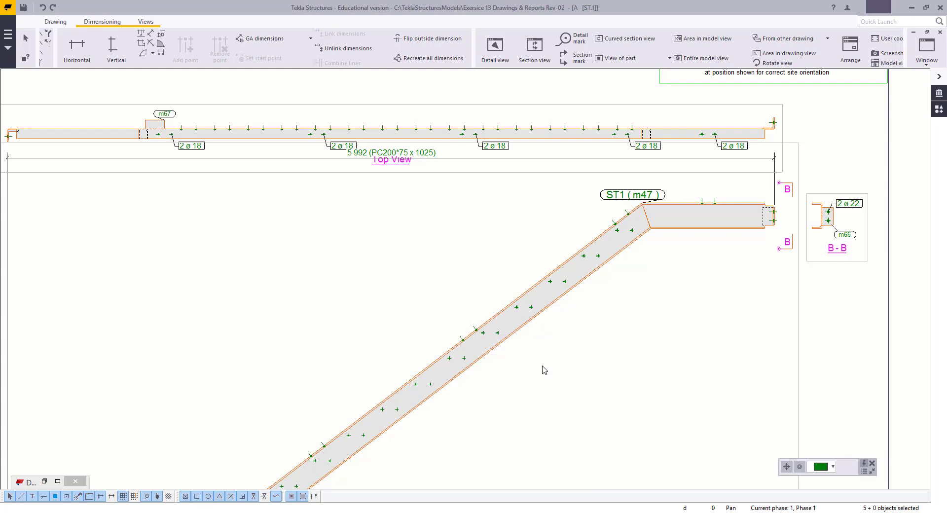
middle_drag(425, 425, 546, 295)
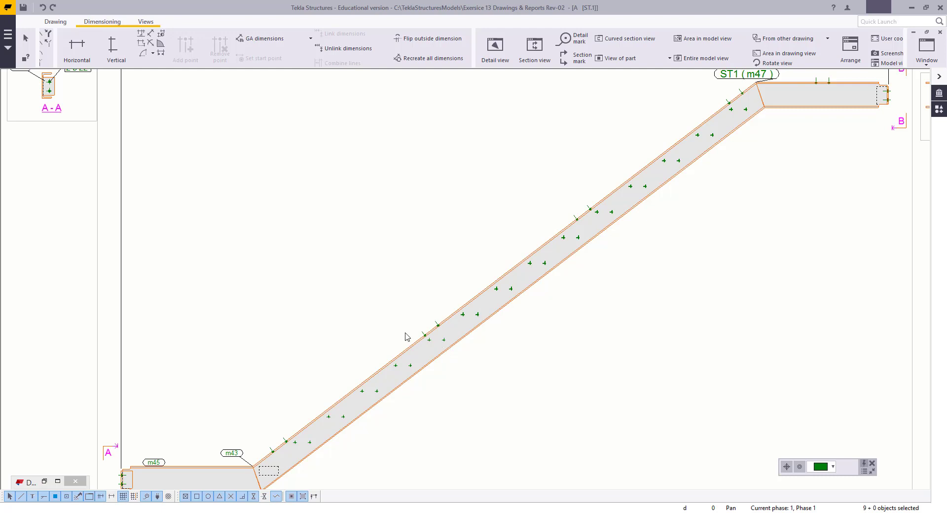
ctrl+drag(405, 333, 473, 383)
ctrl+drag(268, 349, 515, 460)
right_click(303, 303)
click(329, 340)
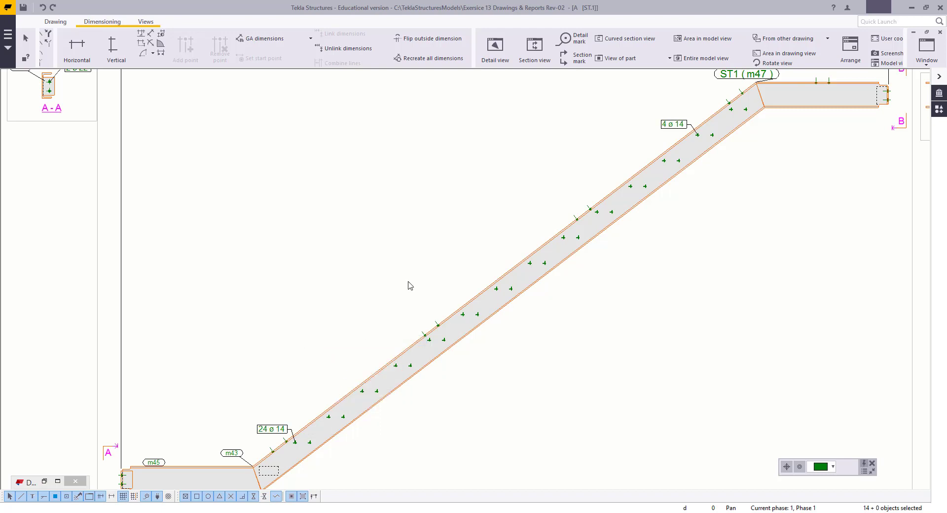
Step: Open the bolt mark properties of the 4 ø 14 mark near the stringer's upper bend and choose the sa_ga settings
shift+scroll(451, 253, right, 2)
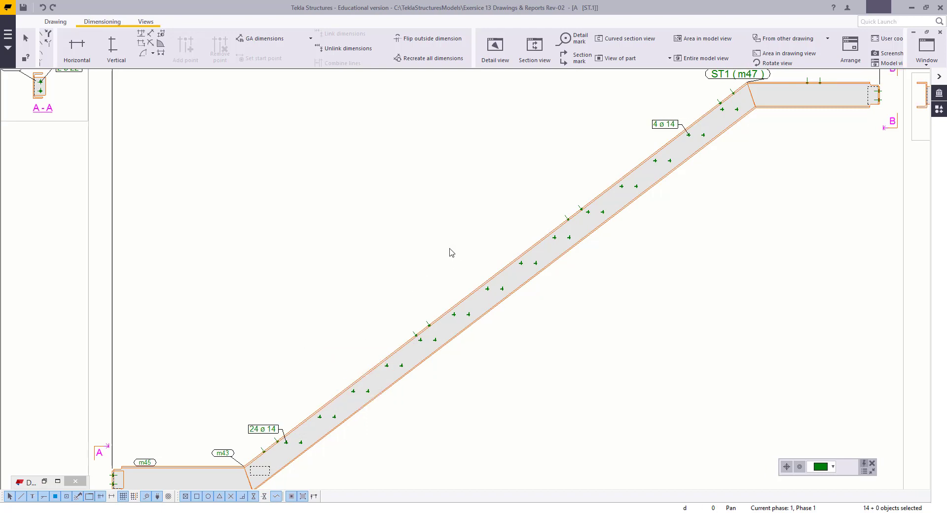
double_click(677, 129)
click(62, 97)
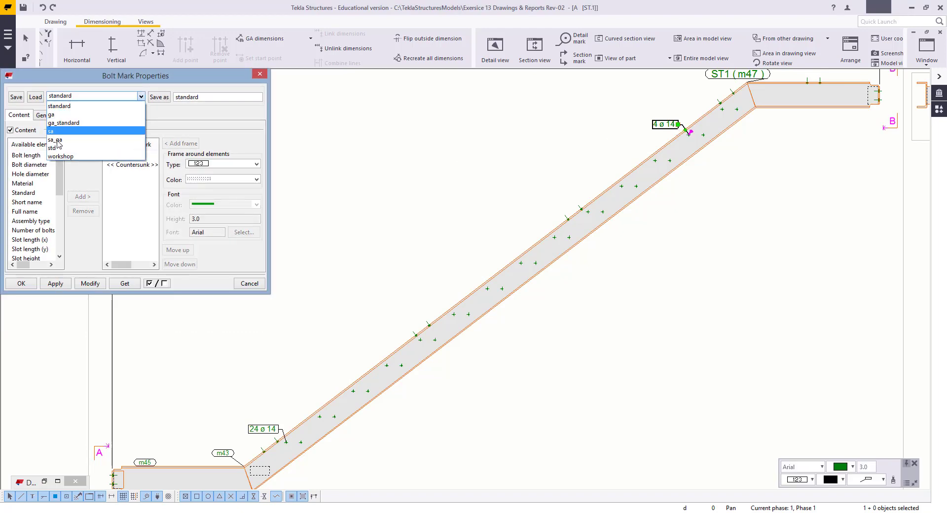
click(58, 140)
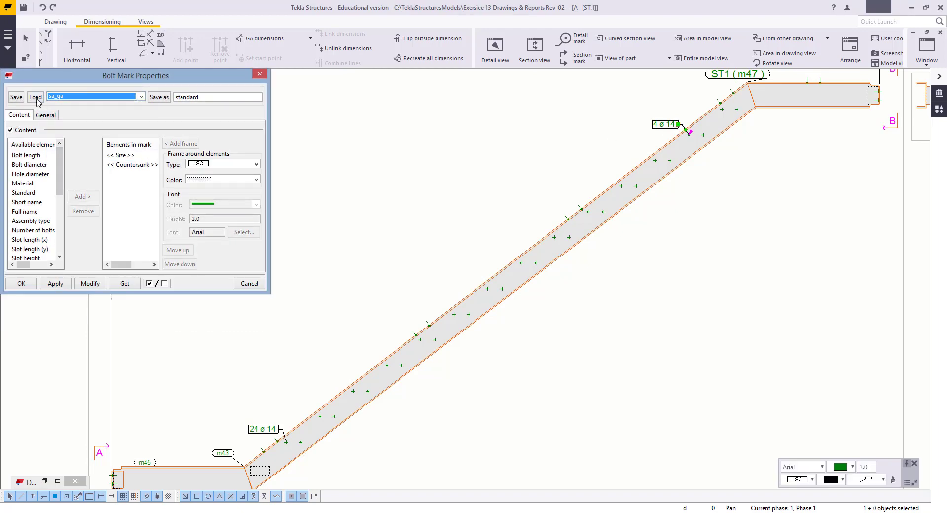
Step: Load the sa bolt mark settings and open the ø text element to copy its symbol, leaving the mark unmodified
click(63, 97)
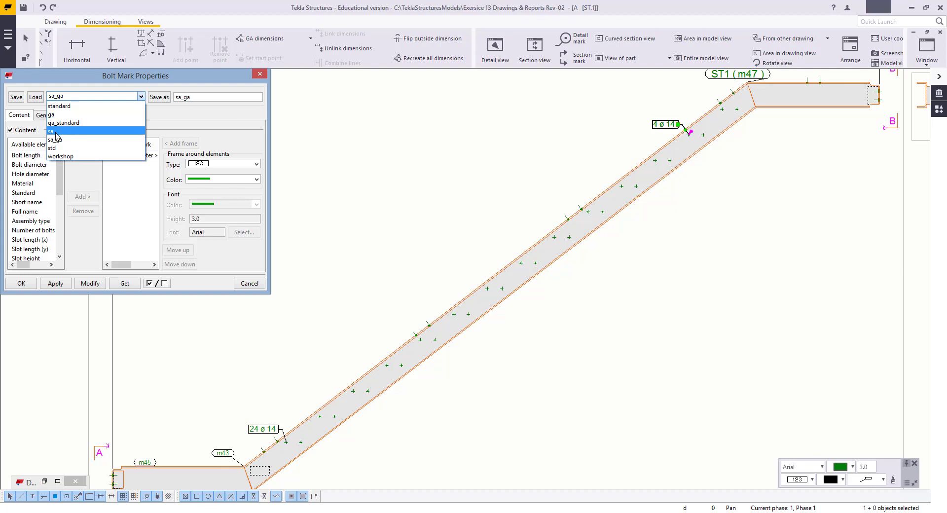
click(59, 132)
double_click(114, 165)
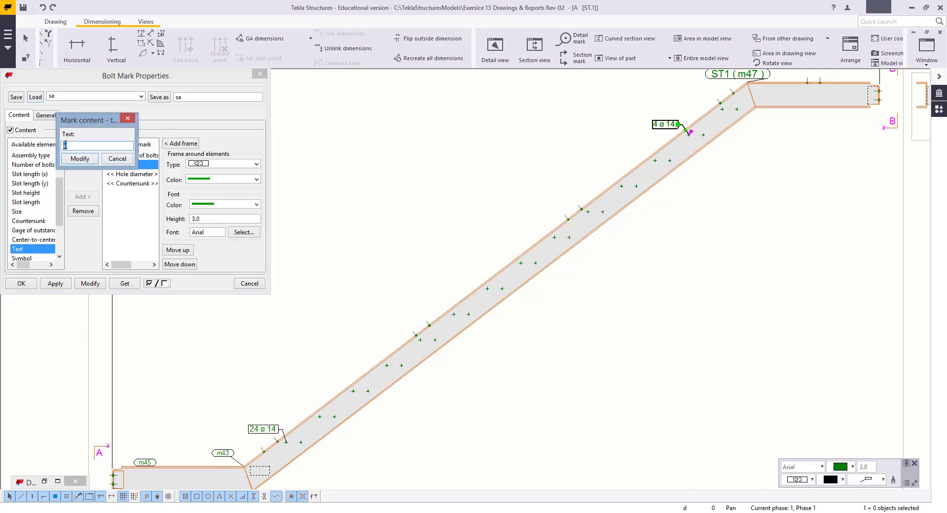
click(117, 159)
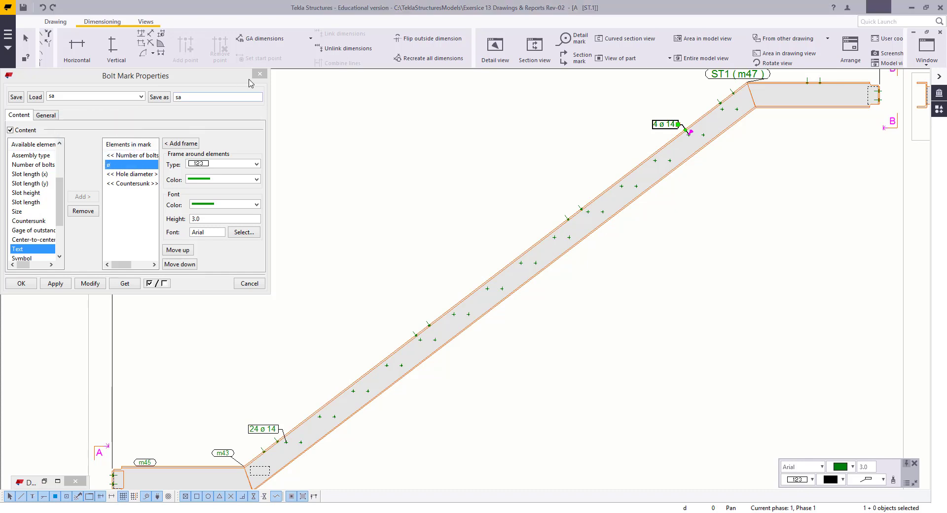
click(260, 73)
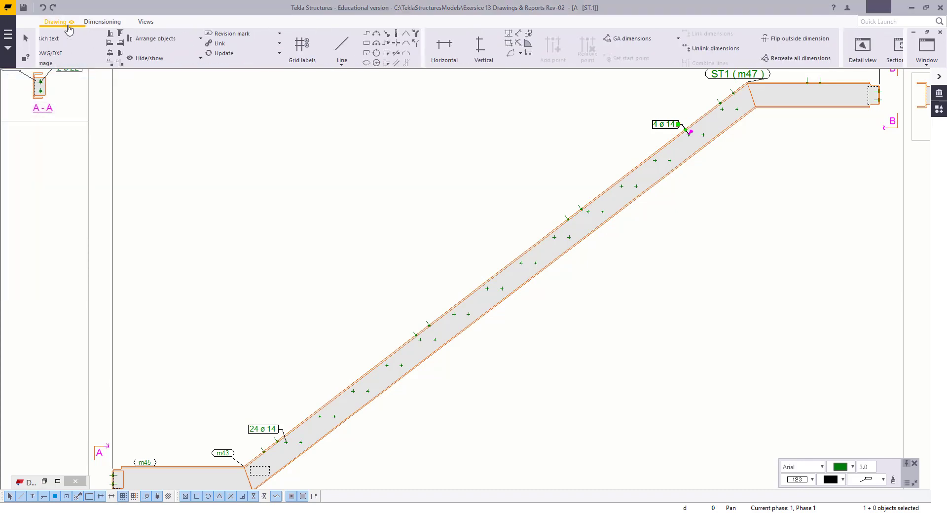
Step: Place a text with a leader line below the sloping stringer in the front view, pointing at a bolt hole near mid-length
click(55, 22)
click(437, 65)
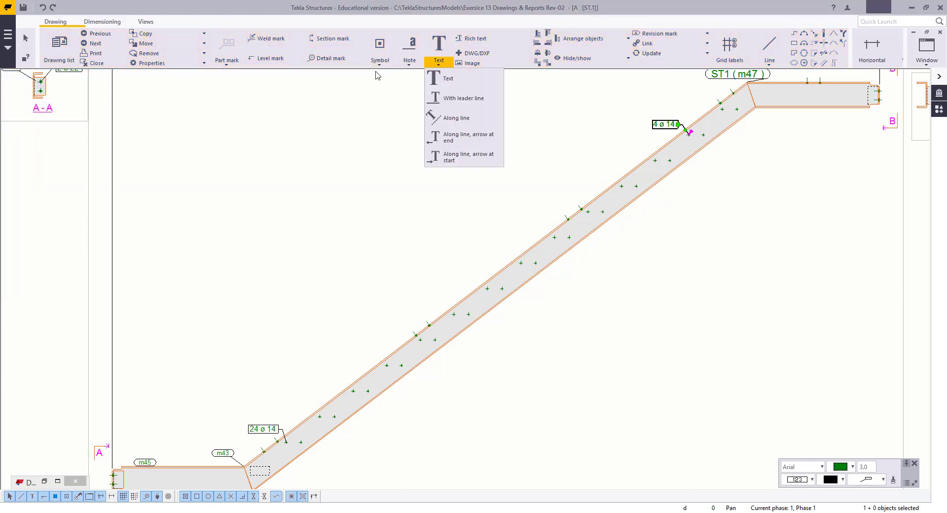
click(463, 100)
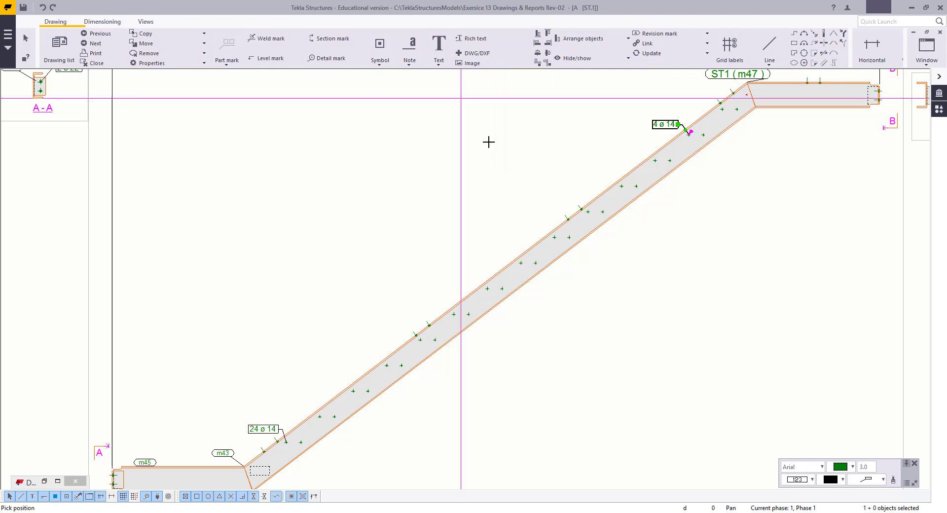
click(611, 221)
scroll(572, 138, up, 2)
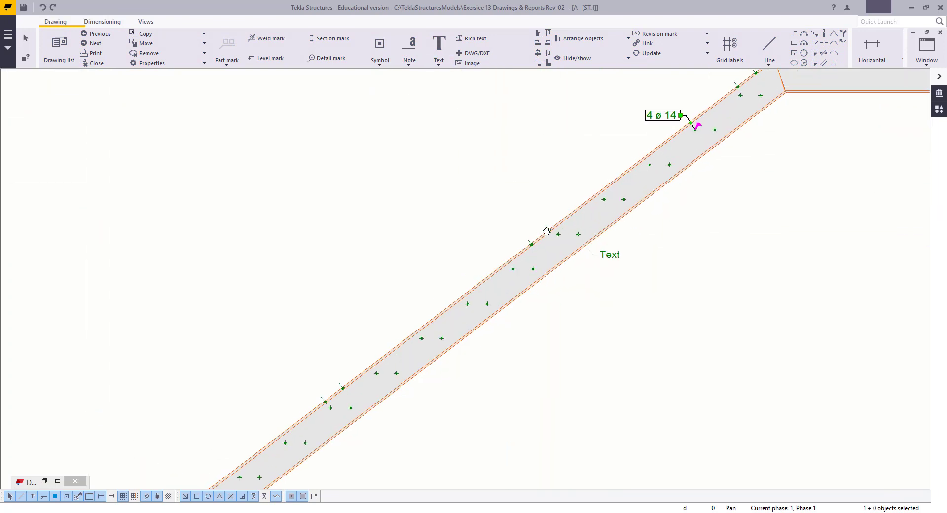
middle_drag(621, 210, 559, 228)
Step: Set the frame and leader line colour of the new text to bright green
double_click(542, 273)
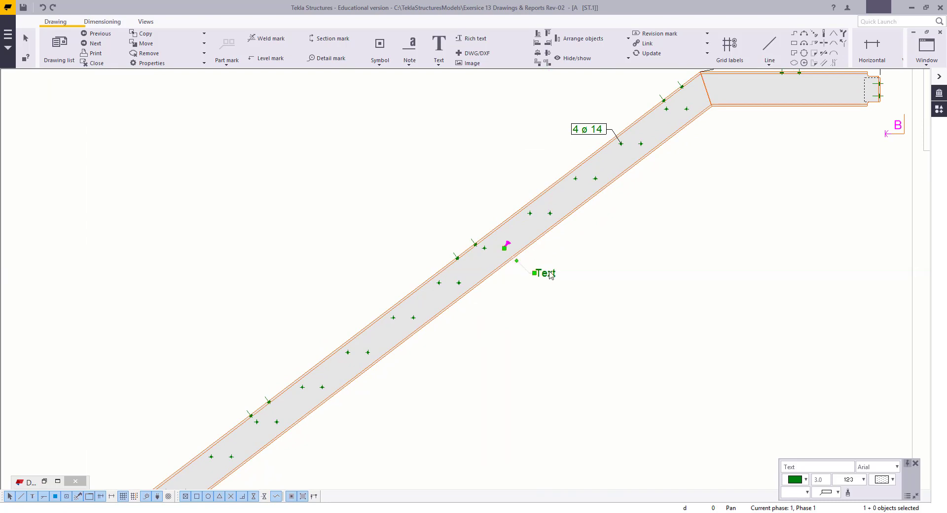
click(674, 369)
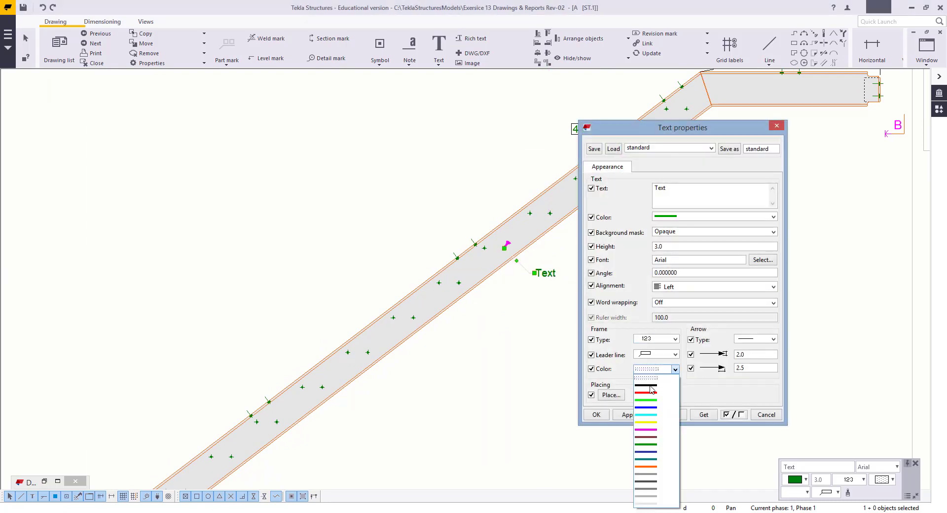
click(649, 401)
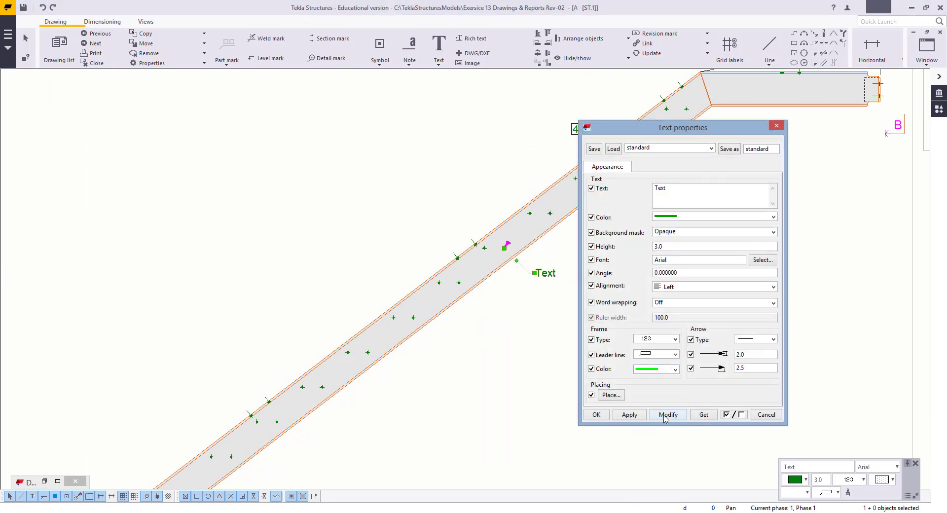
click(668, 414)
scroll(486, 345, down, 2)
mouse_move(414, 315)
middle_down()
mouse_move(458, 266)
mouse_move(471, 270)
middle_up()
scroll(471, 271, down, 1)
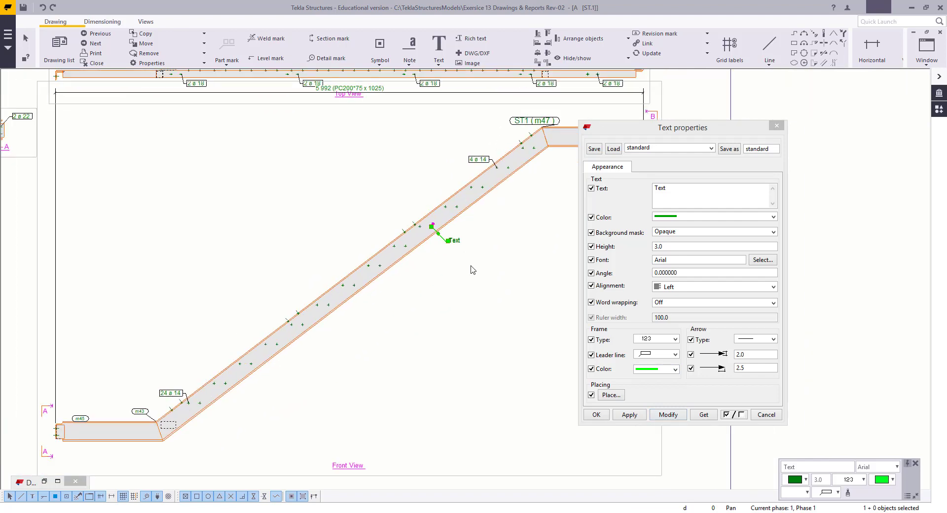
key(Escape)
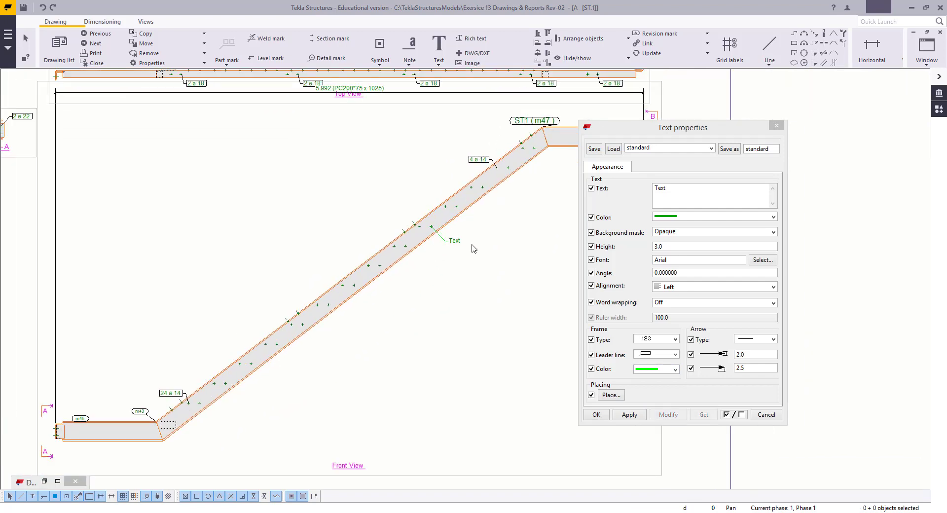
Step: Change the wording of the leader text to "28 ø 14"
middle_drag(475, 248, 470, 265)
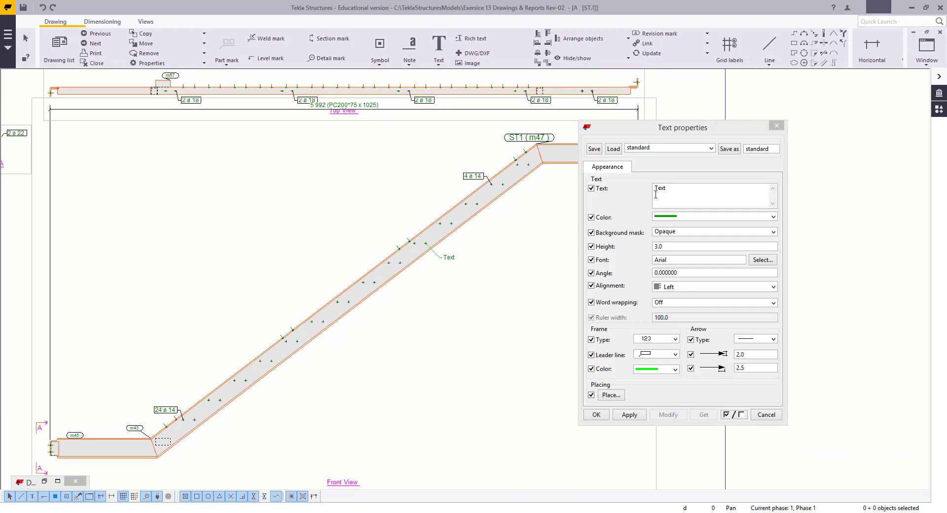
click(626, 187)
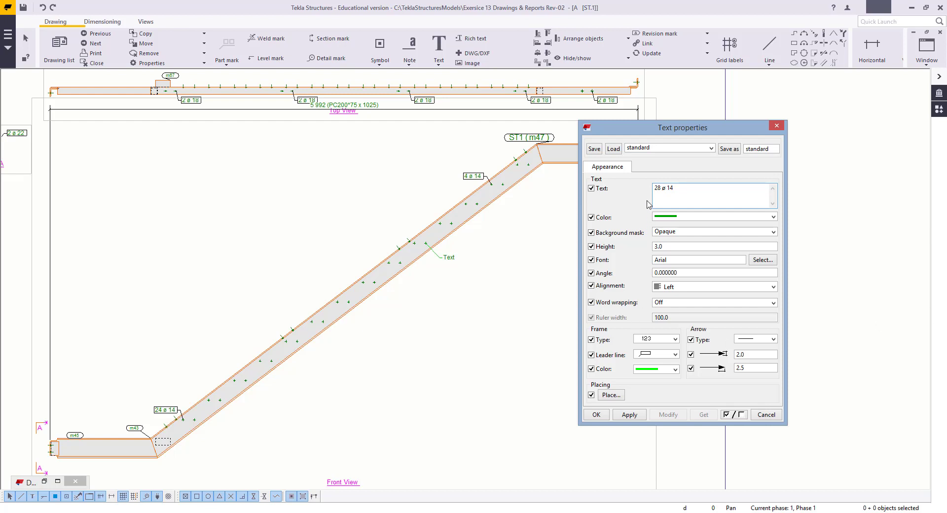
drag(477, 253, 444, 288)
click(671, 416)
click(479, 386)
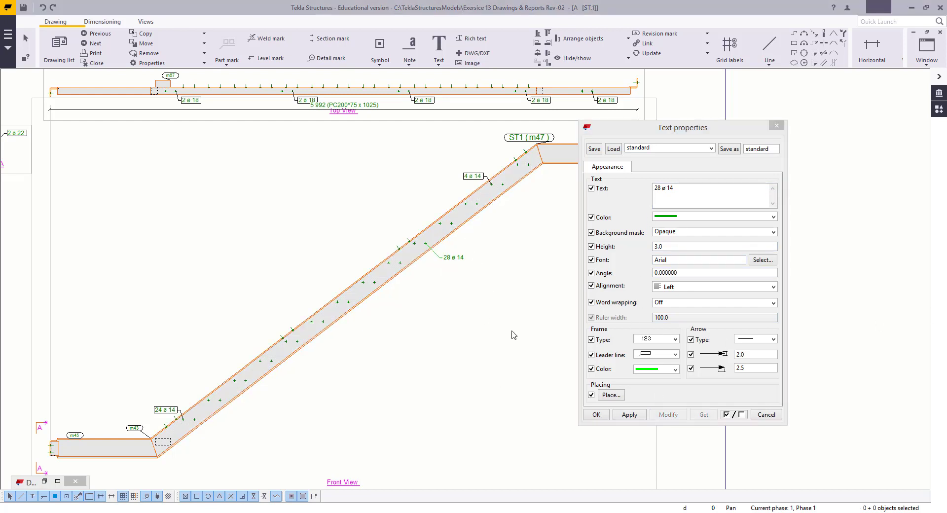
middle_drag(486, 326, 477, 344)
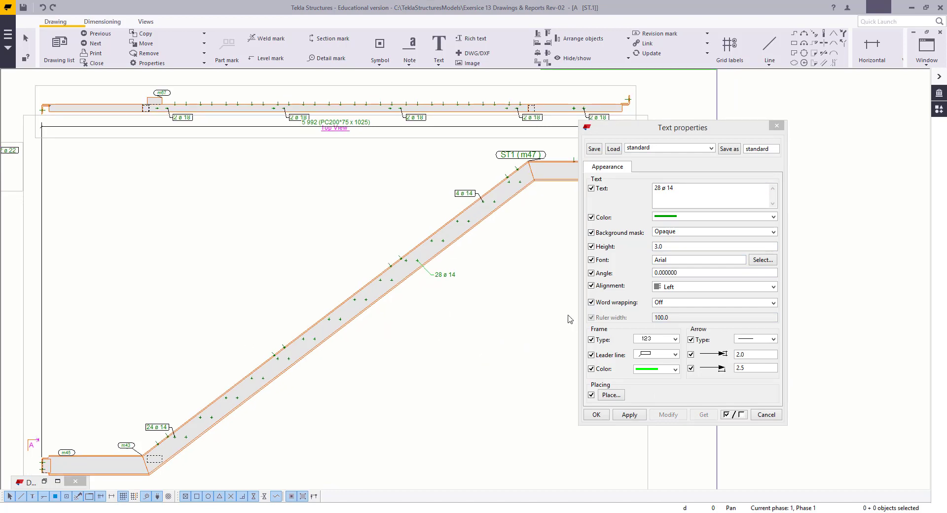
Step: Give the 28 ø 14 text a rectangular frame
click(445, 281)
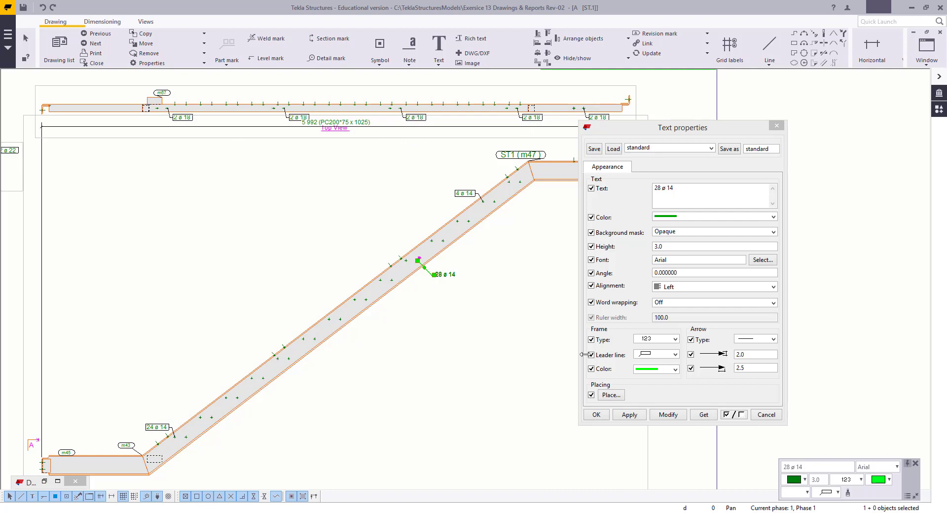
click(662, 340)
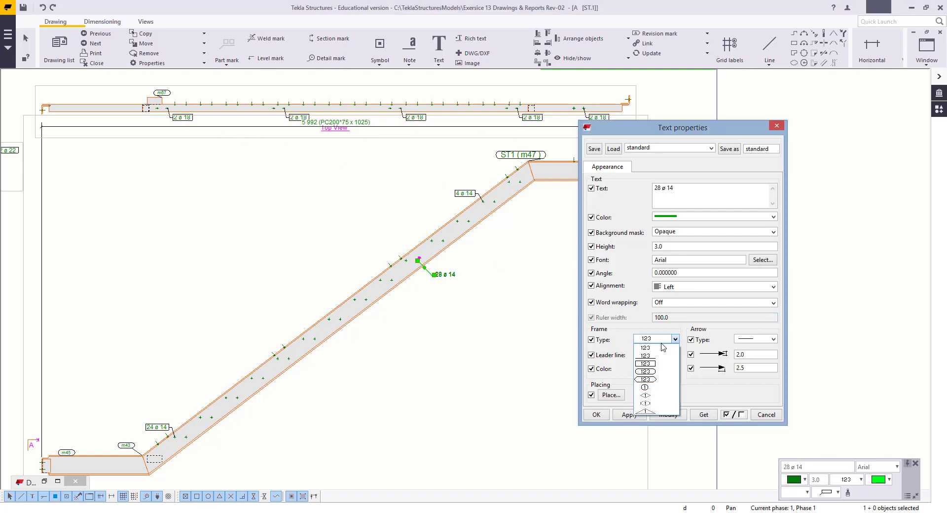
click(646, 366)
click(666, 415)
Step: Delete the separate 4 ø 14 and 24 ø 14 bolt marks from the stringer and close the text properties
click(497, 238)
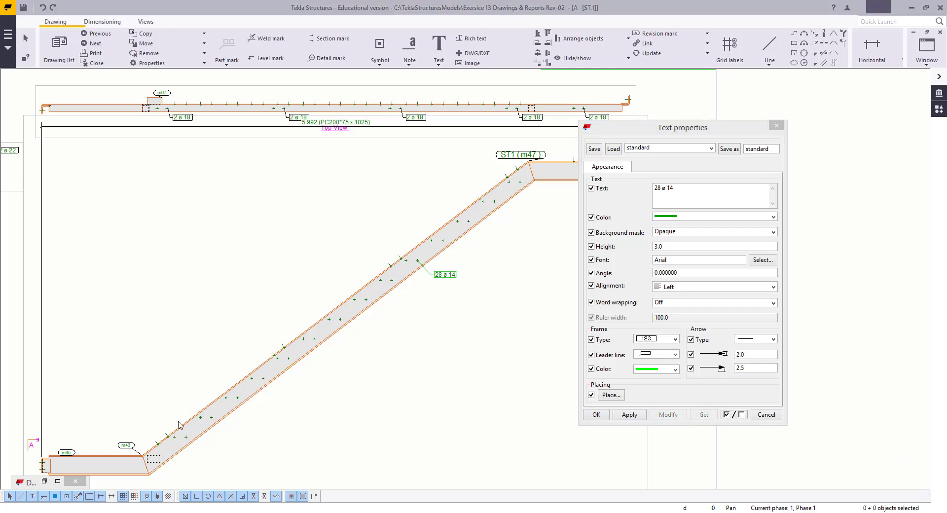
middle_drag(344, 423, 343, 401)
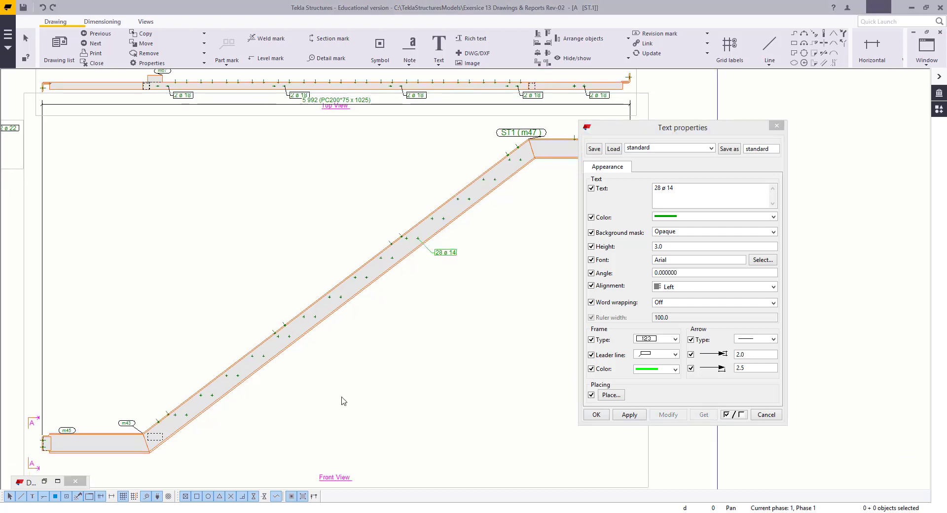
click(777, 125)
middle_drag(406, 425, 493, 432)
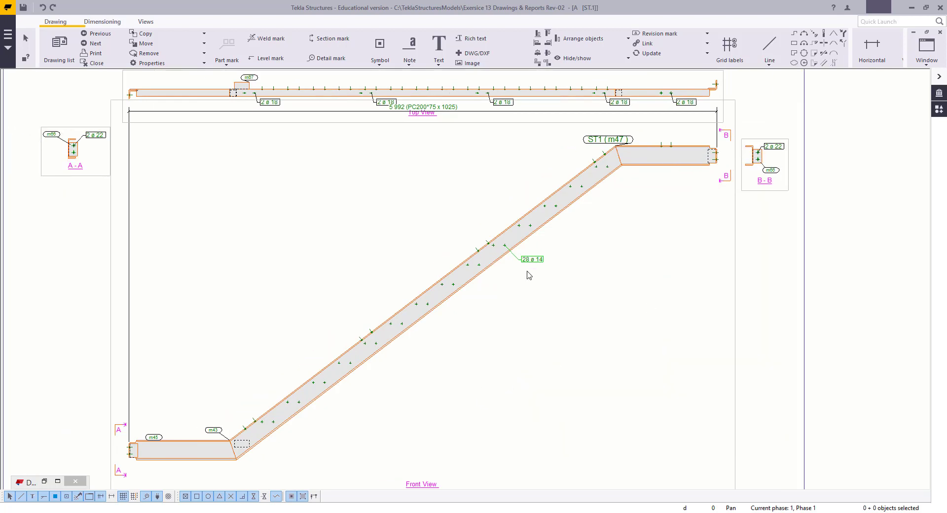
Step: Move the ST1 (m47) mark below the upper horizontal part of the stringer, with its leader inside that part
scroll(602, 140, down, 2)
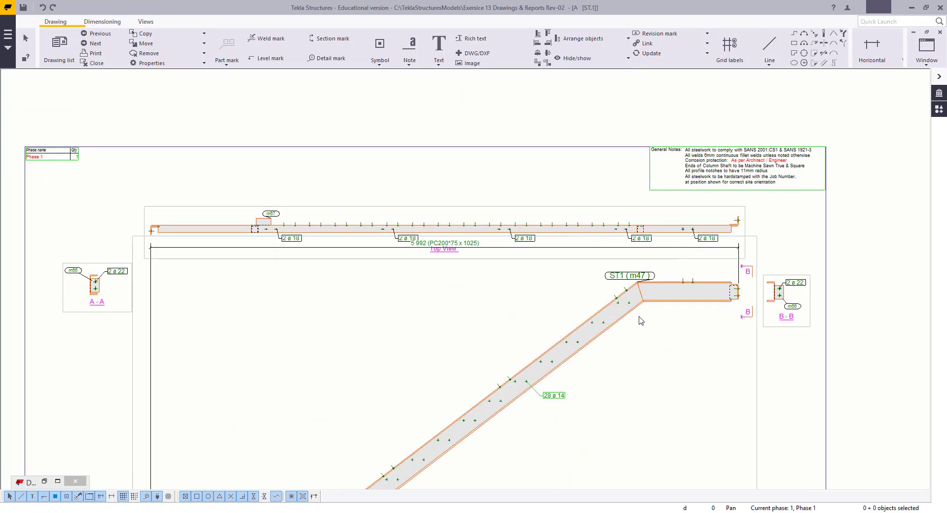
scroll(641, 296, up, 4)
click(690, 241)
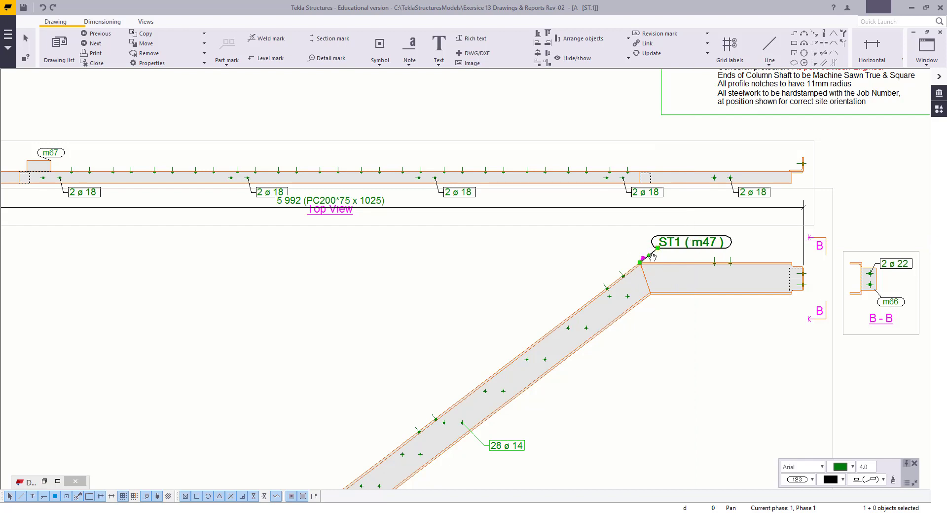
scroll(651, 257, up, 2)
mouse_move(600, 257)
mouse_down()
mouse_move(597, 301)
mouse_move(612, 343)
mouse_move(643, 376)
mouse_up()
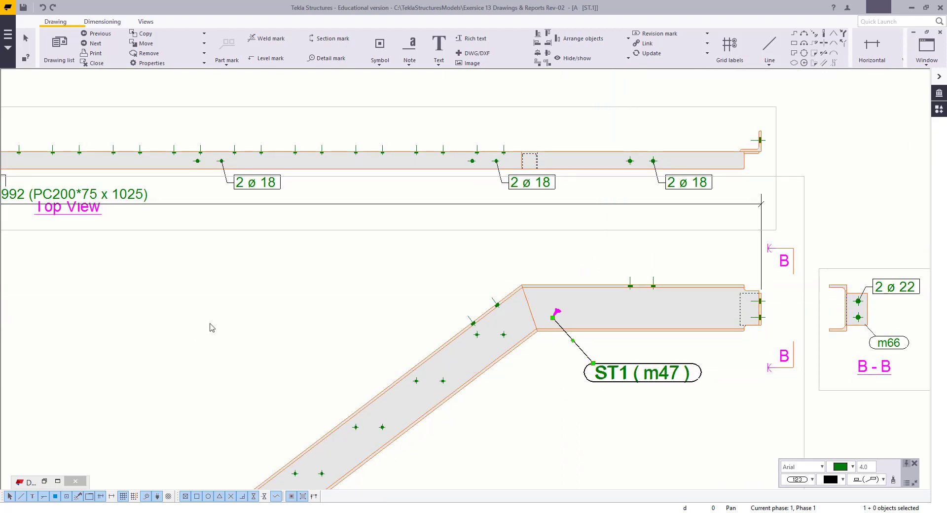
Step: Move the Top View up and to the left on the sheet, clear of the front view's overall dimension
middle_drag(213, 286, 350, 410)
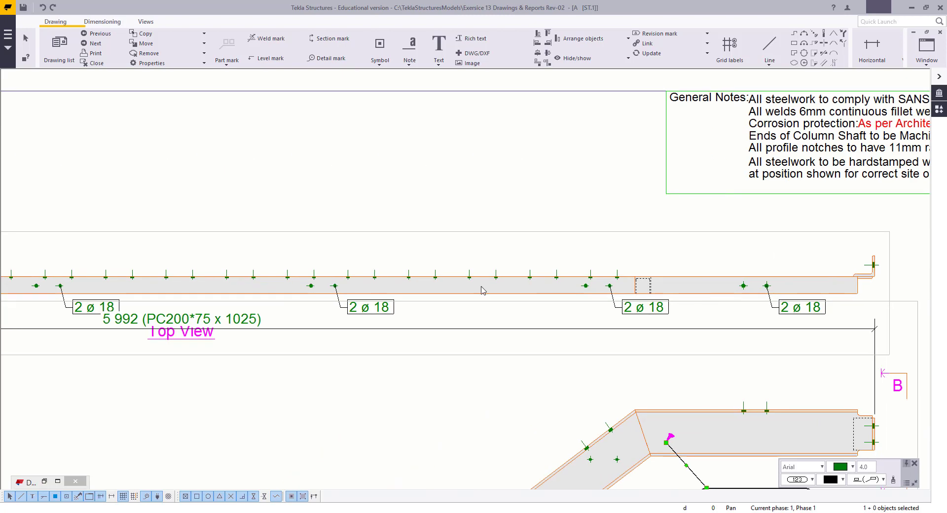
scroll(555, 237, down, 2)
click(556, 240)
click(565, 239)
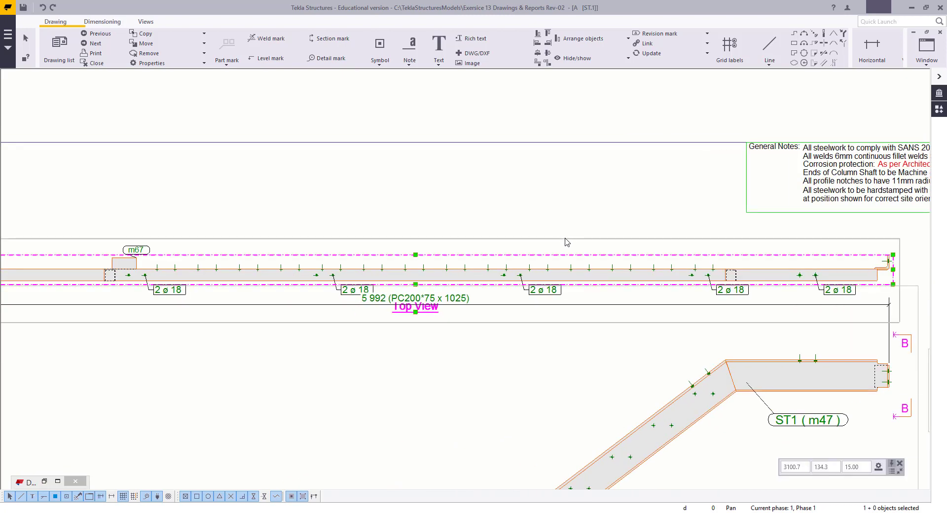
mouse_move(565, 239)
mouse_down()
mouse_move(449, 184)
mouse_move(468, 208)
mouse_up()
scroll(467, 207, down, 2)
middle_drag(492, 216, 683, 239)
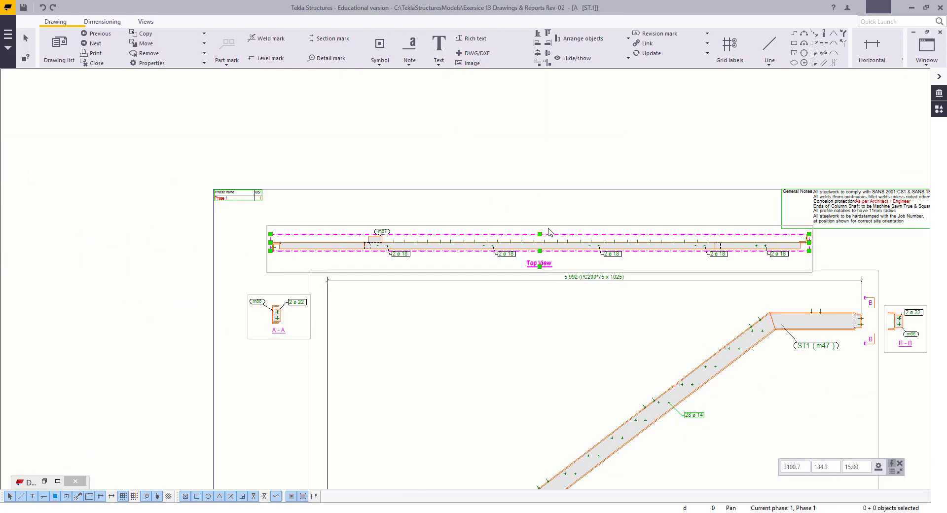
scroll(561, 222, up, 1)
drag(560, 226, 494, 211)
middle_drag(378, 233, 470, 221)
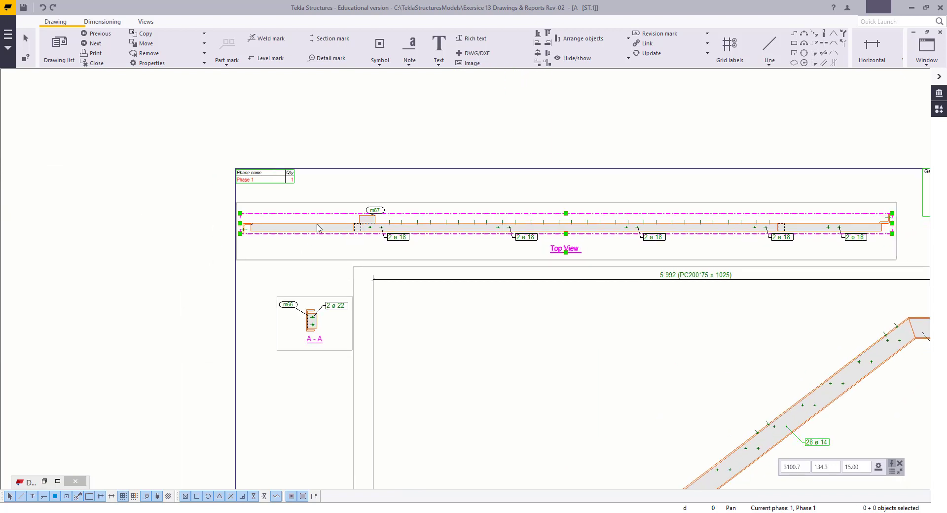
drag(320, 205, 324, 203)
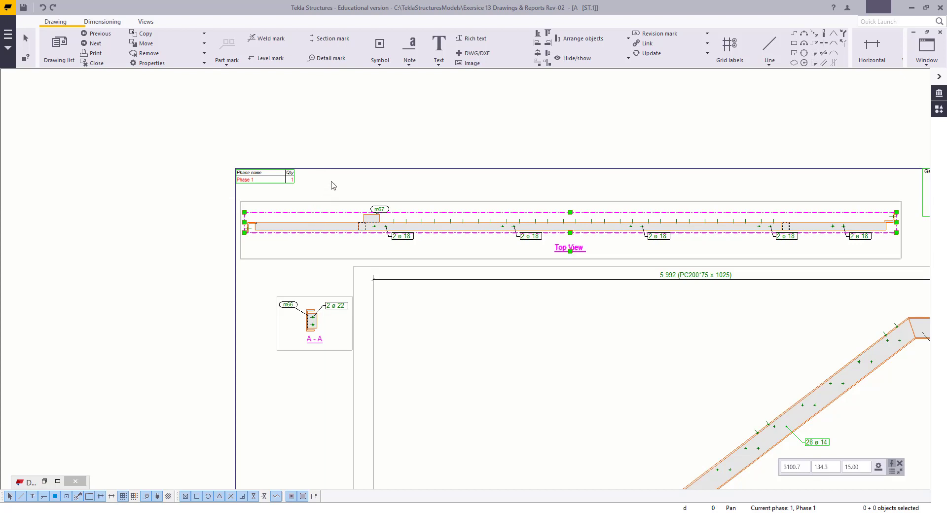
click(347, 185)
Step: Add a vertical dimension in the Top View from the ø 18 hole beside plate m67 to the channel's upper edge, and select it
scroll(266, 226, up, 2)
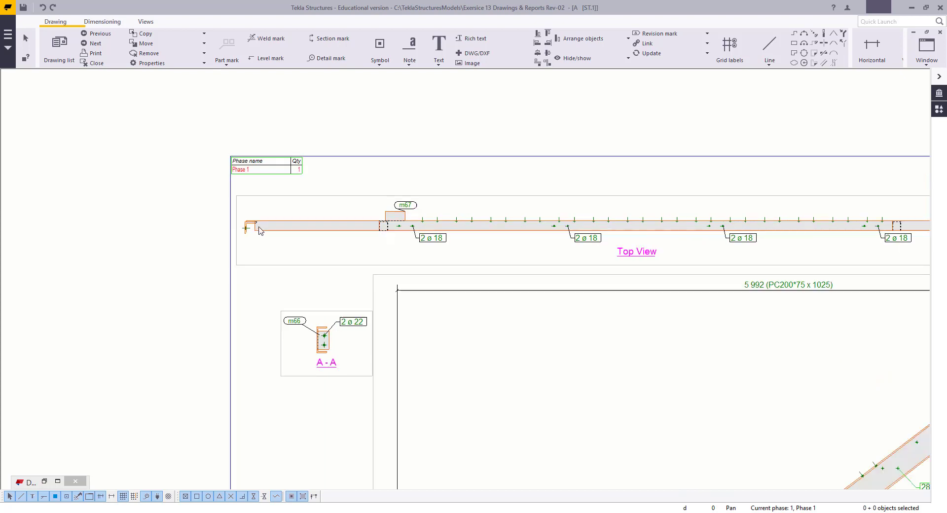
scroll(461, 206, up, 2)
scroll(442, 220, down, 4)
middle_drag(442, 221, 304, 233)
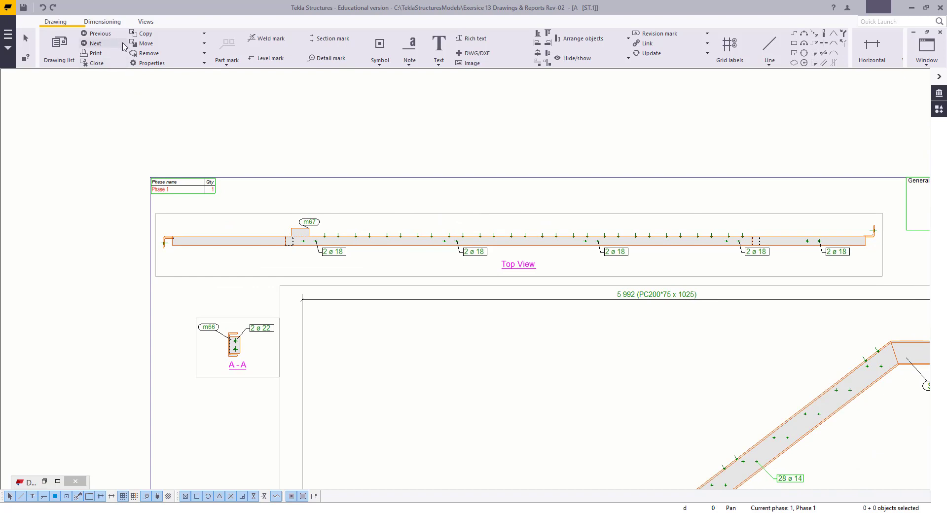
click(102, 22)
click(98, 47)
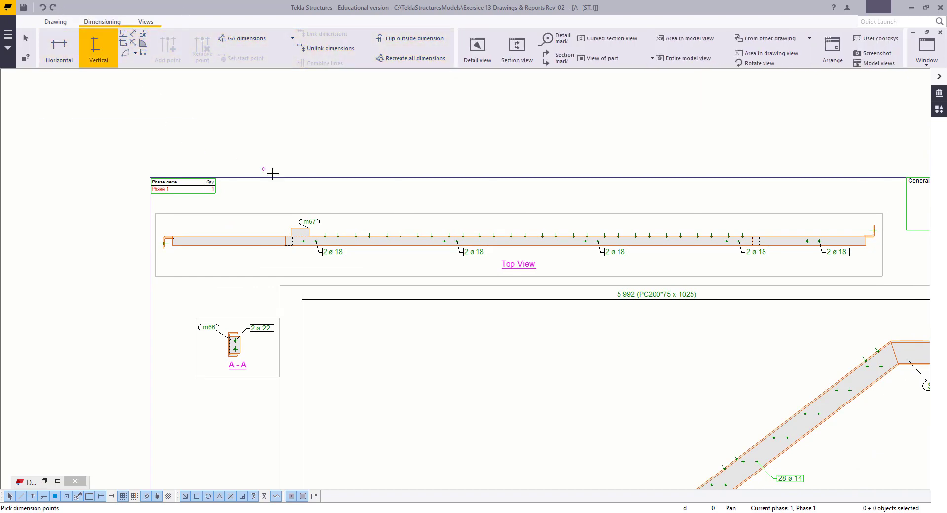
scroll(267, 217, up, 2)
scroll(264, 260, up, 3)
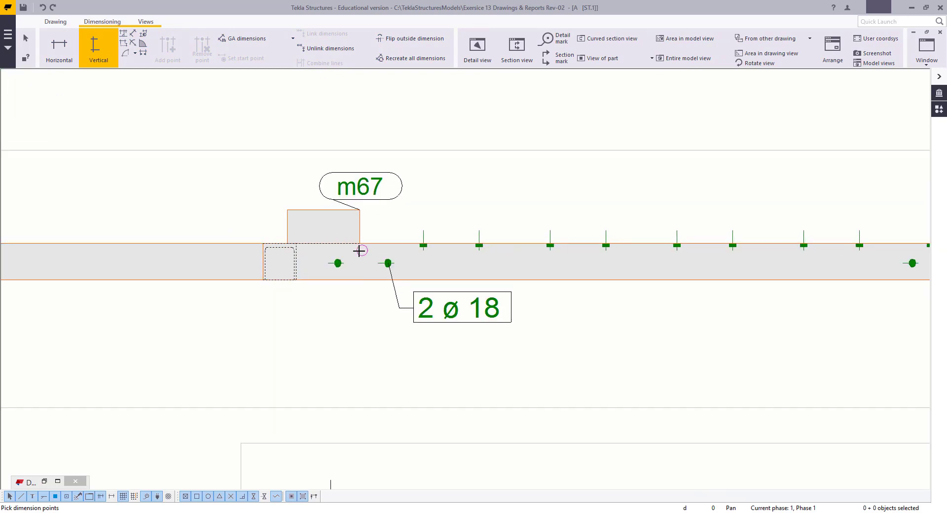
click(334, 263)
click(234, 243)
middle_click(234, 243)
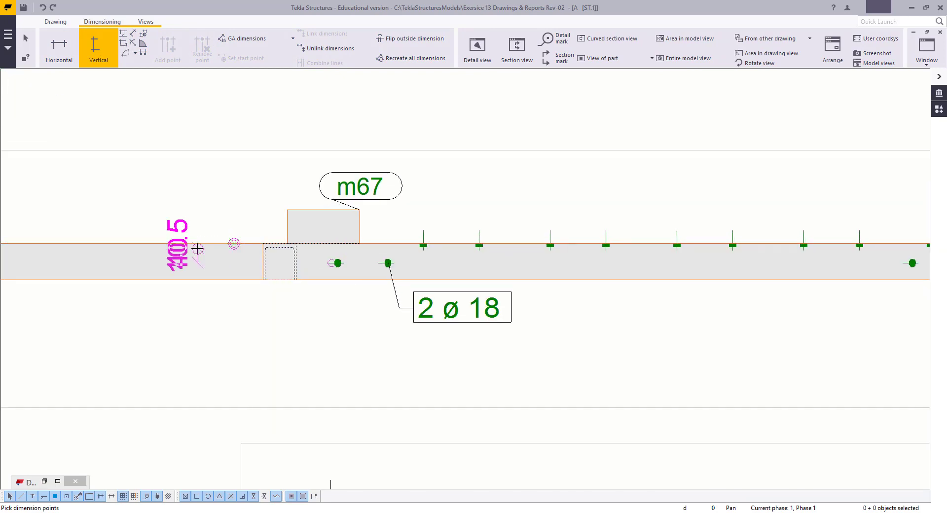
click(196, 249)
right_click(179, 183)
click(199, 188)
scroll(237, 222, down, 2)
click(266, 246)
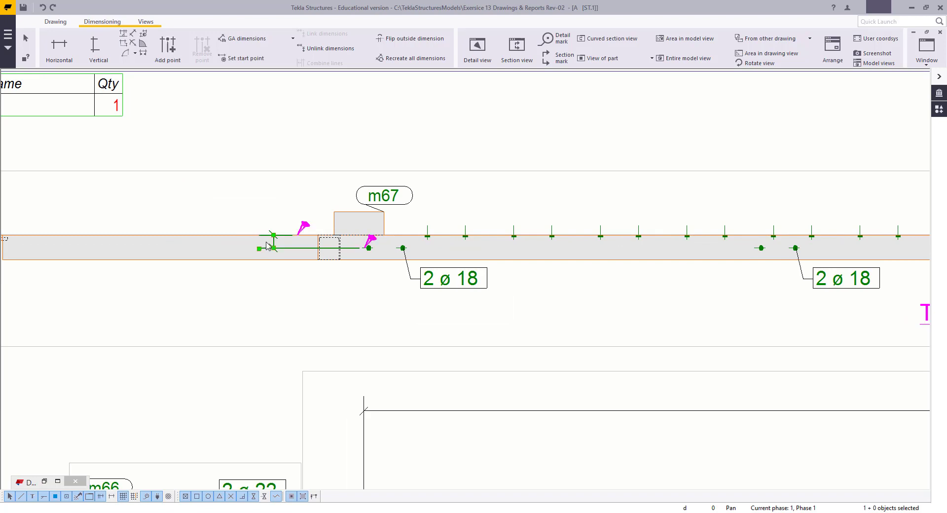
Step: Set the numeric value visibility of the vertical hole dimension beside plate m67 in the Top View to Visible
double_click(266, 247)
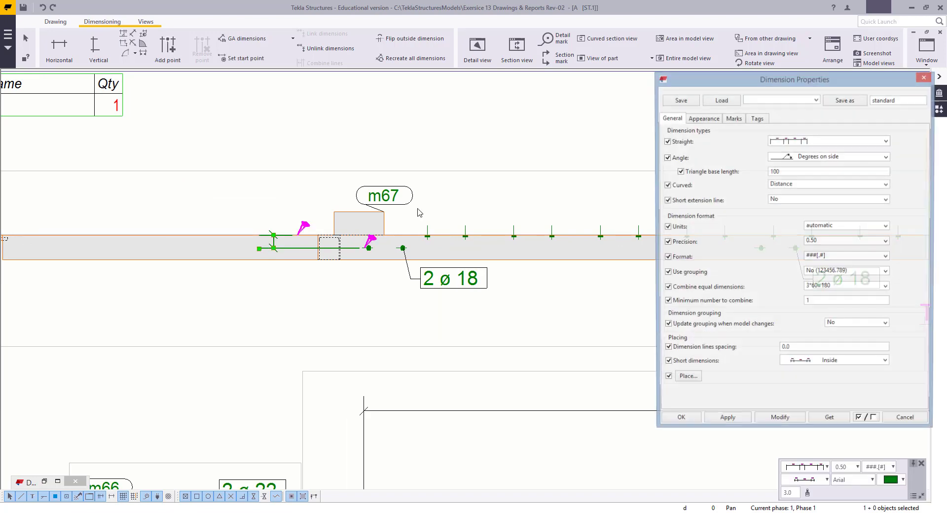
click(733, 119)
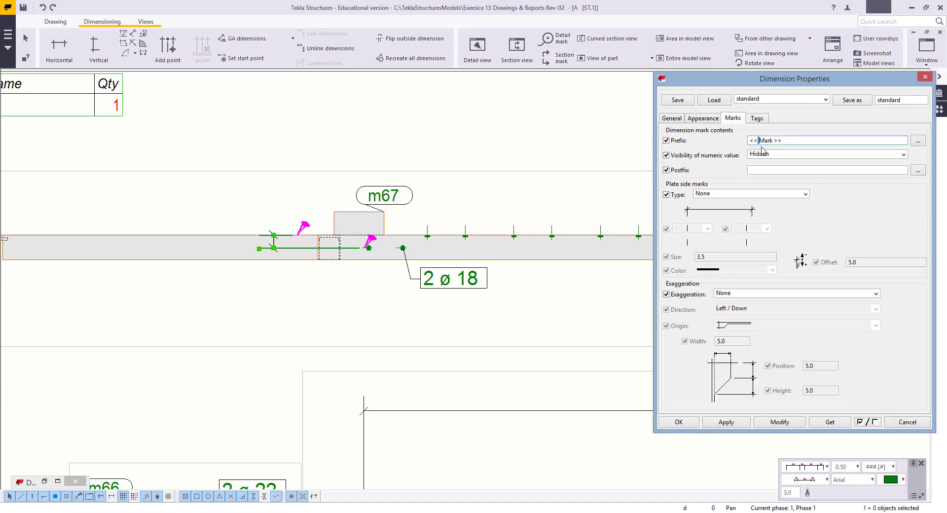
click(764, 154)
click(761, 165)
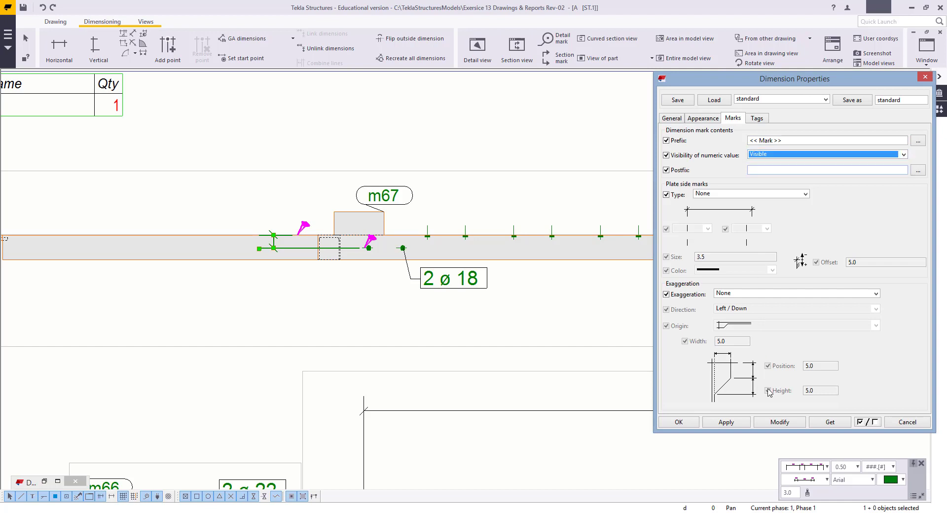
click(776, 423)
click(727, 423)
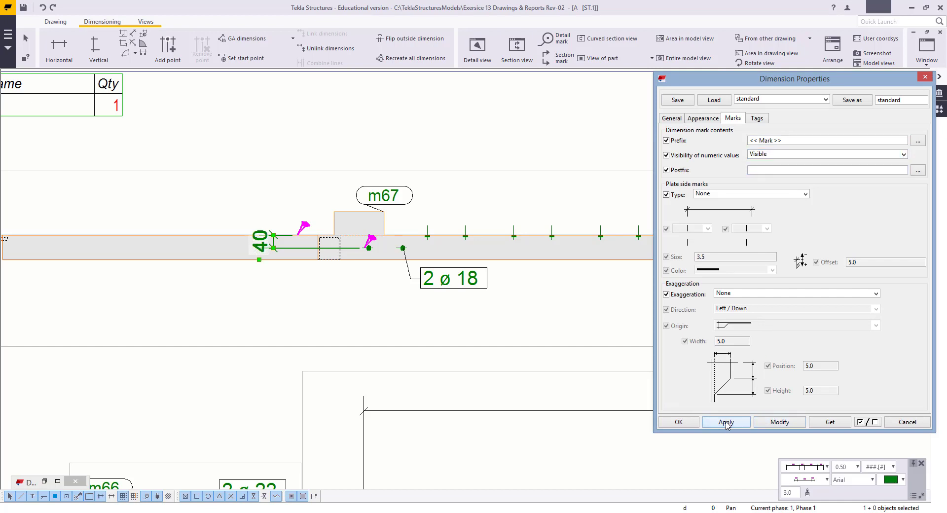
Step: Set short dimensions to Outside for the Top View's vertical hole dimension and close its properties
click(664, 119)
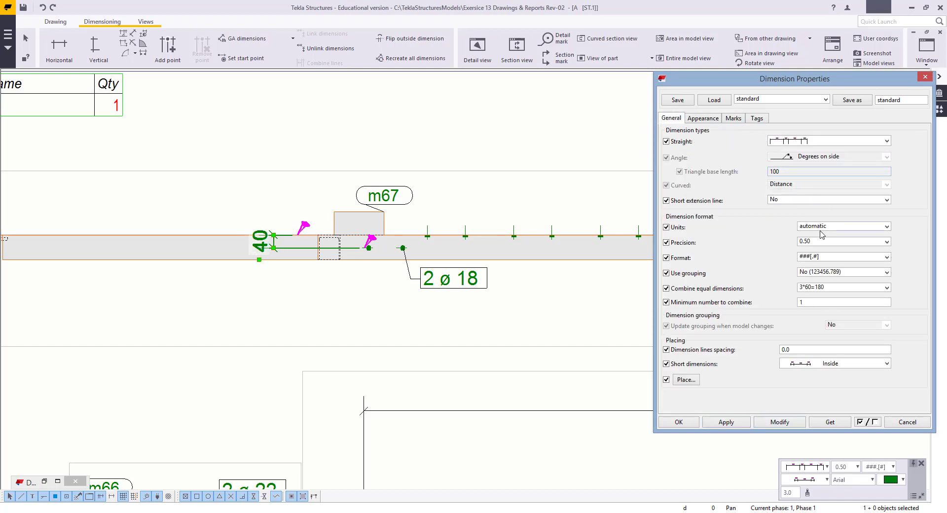
click(795, 366)
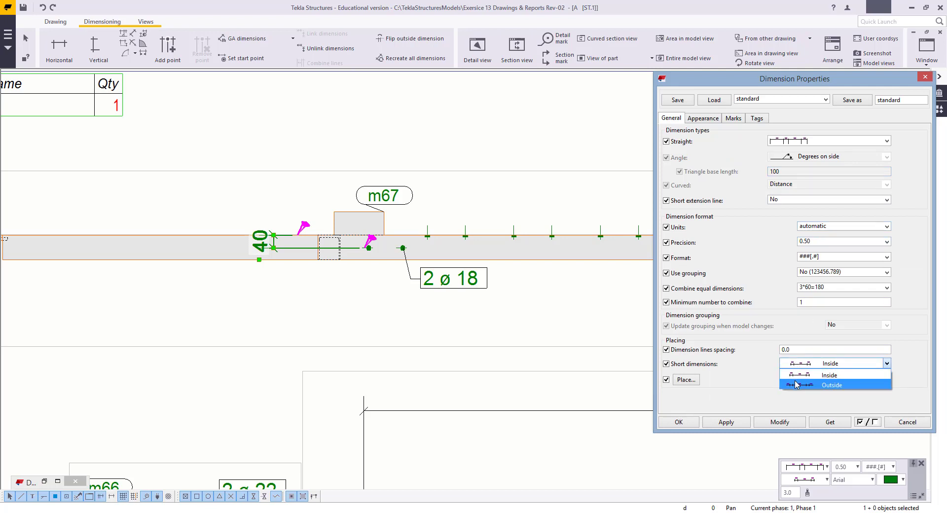
click(795, 385)
click(780, 424)
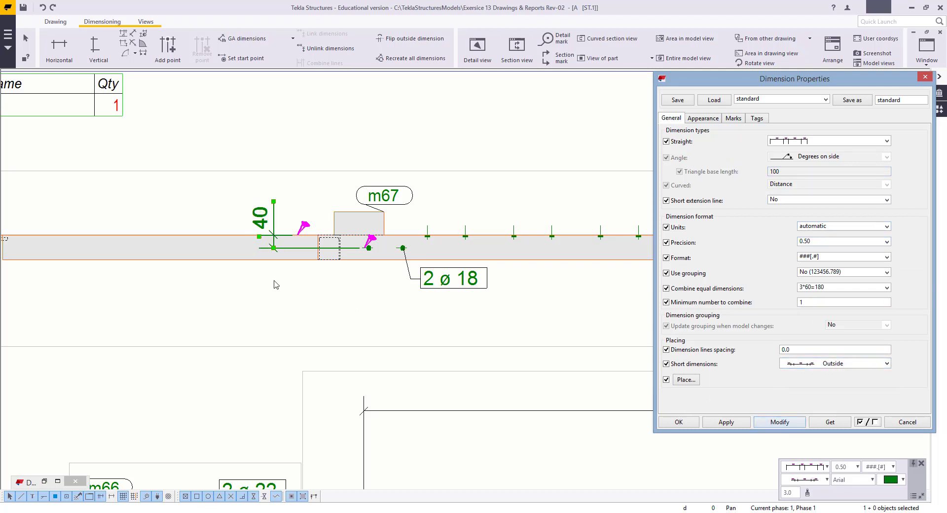
click(679, 422)
Step: Move the Front View down on the sheet to open up space below the Top View
scroll(487, 320, down, 6)
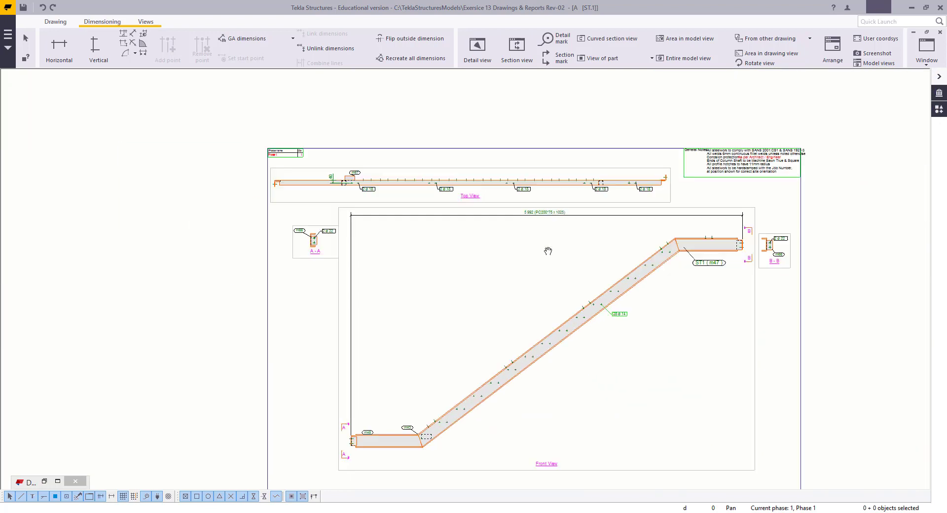
middle_drag(570, 383, 638, 354)
click(613, 393)
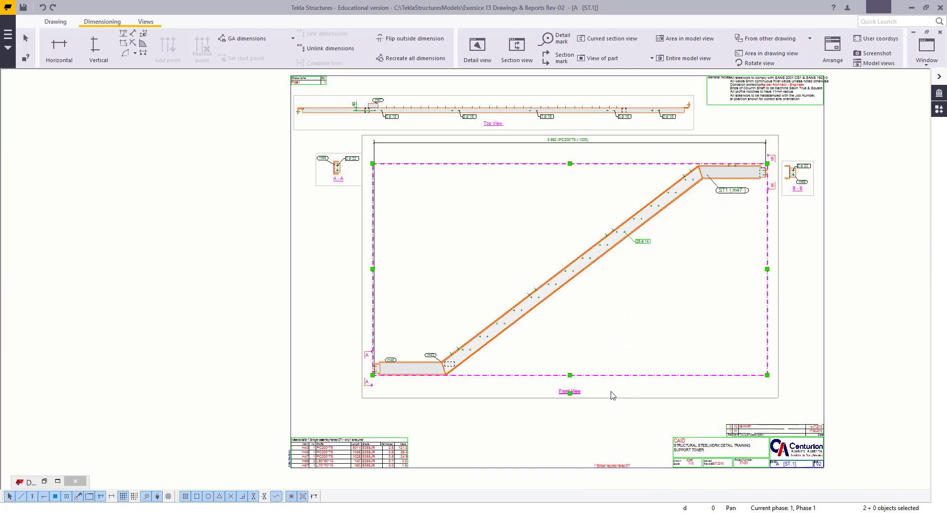
drag(605, 416, 605, 431)
click(492, 194)
click(361, 169)
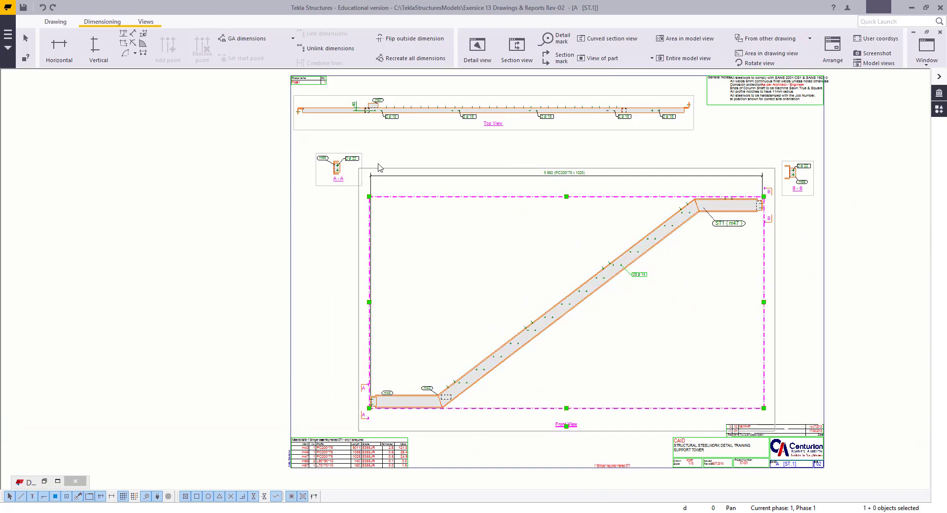
click(545, 258)
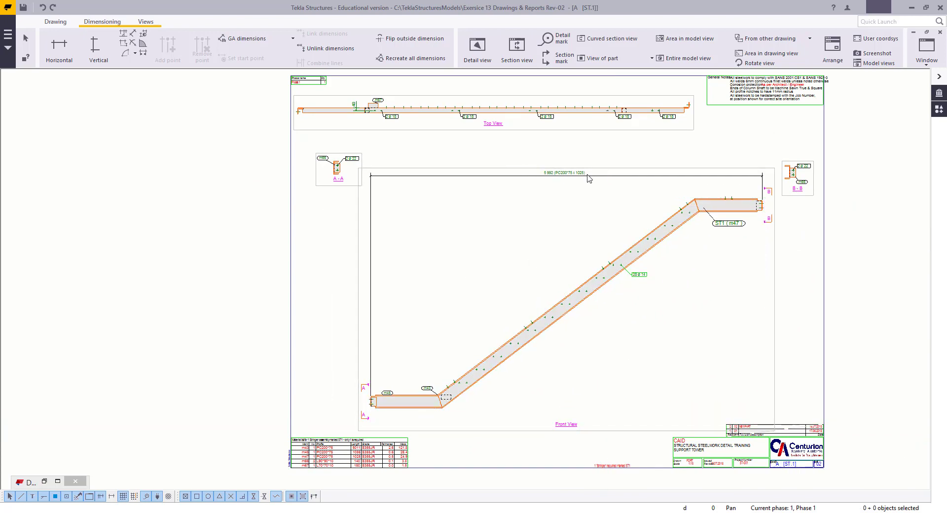
Step: Move the Front View's overall dimension line higher above the stringer
drag(587, 176, 546, 156)
click(543, 232)
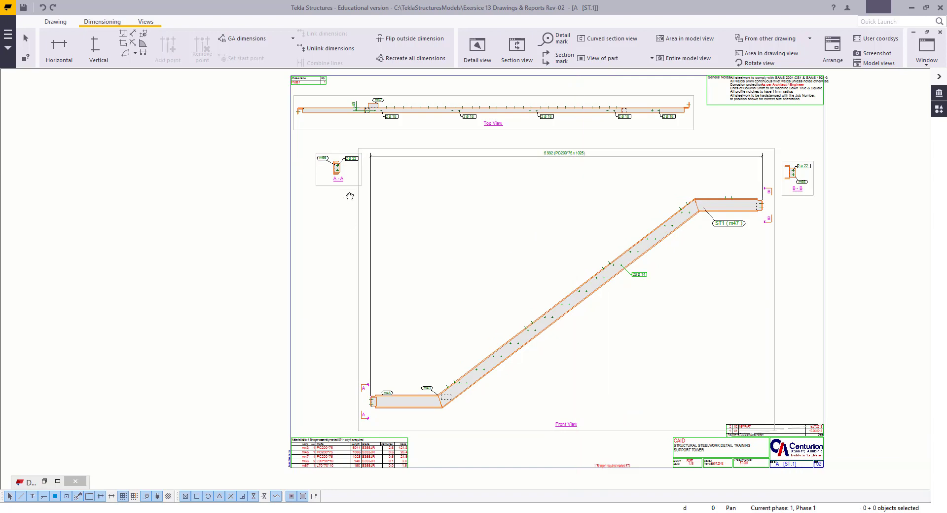
scroll(408, 227, up, 3)
click(412, 216)
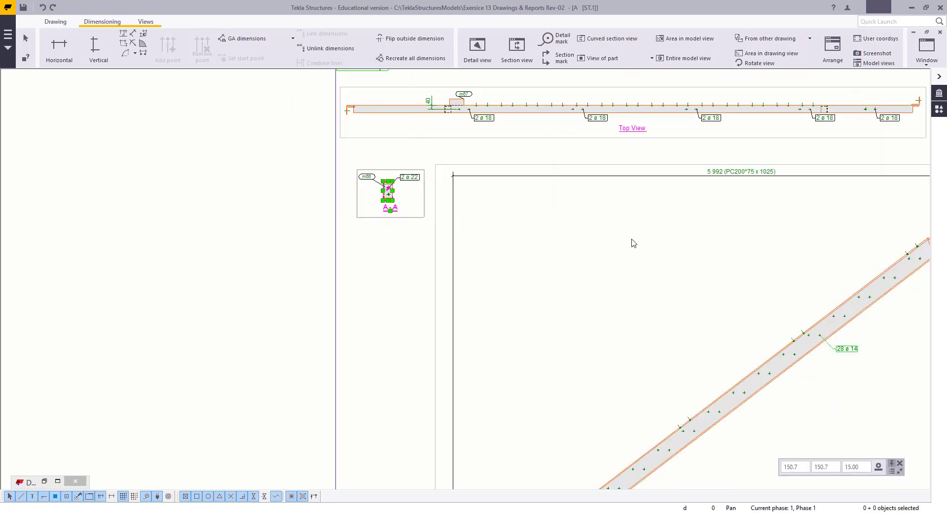
click(537, 285)
middle_drag(537, 286, 502, 262)
Step: Start a horizontal dimension chain in the Front View from the lower end plate to the top corner of the lower bend
click(59, 46)
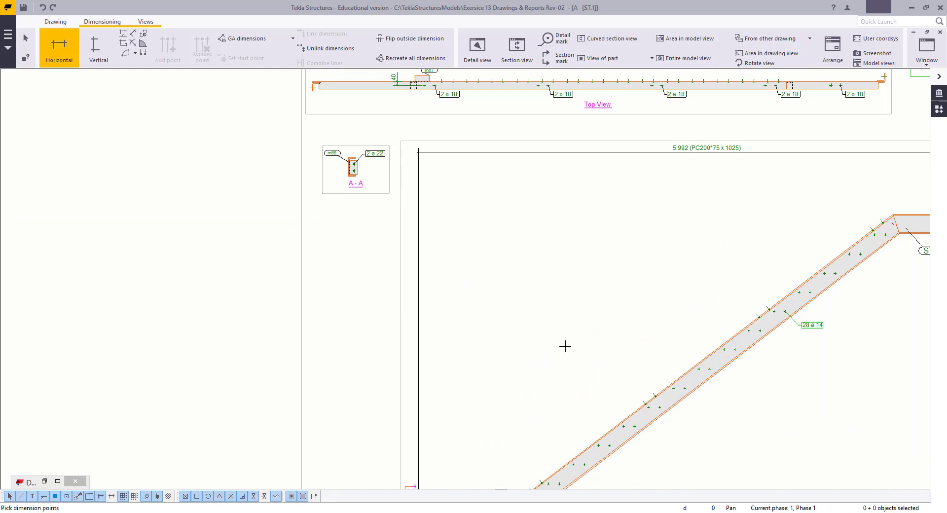
scroll(518, 380, down, 2)
scroll(248, 333, up, 6)
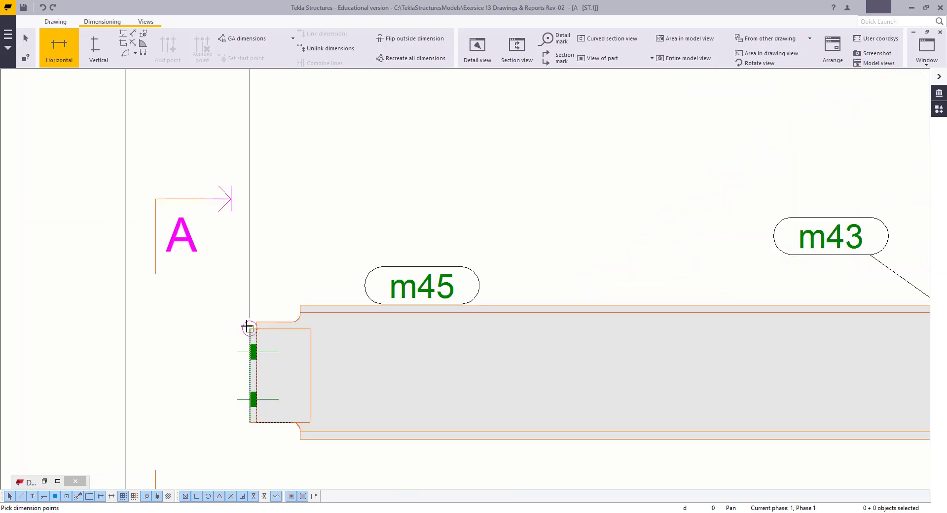
click(247, 327)
scroll(659, 312, down, 1)
click(619, 309)
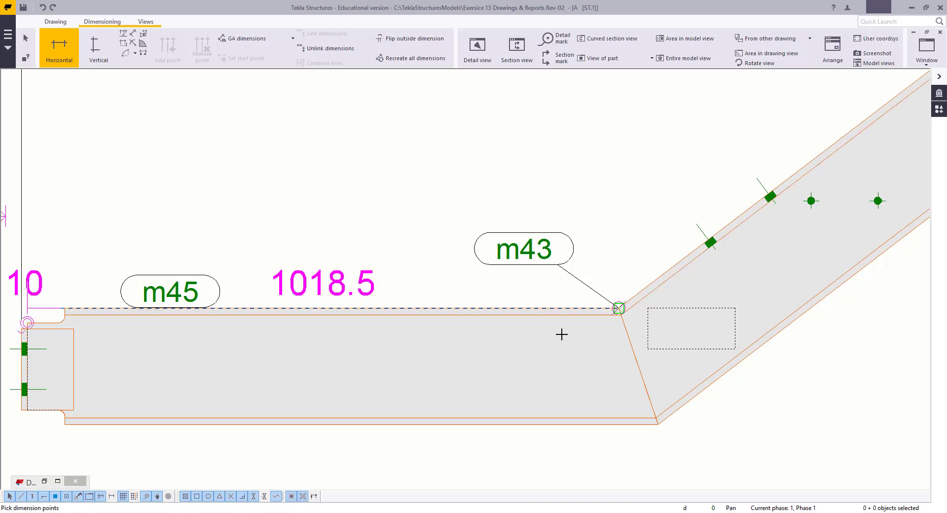
Step: Continue the horizontal chain to the upper bend and the upper end plate, and place it just below the overall dimension
scroll(397, 356, down, 3)
middle_drag(421, 283, 118, 419)
middle_drag(546, 231, 328, 421)
middle_drag(481, 200, 273, 380)
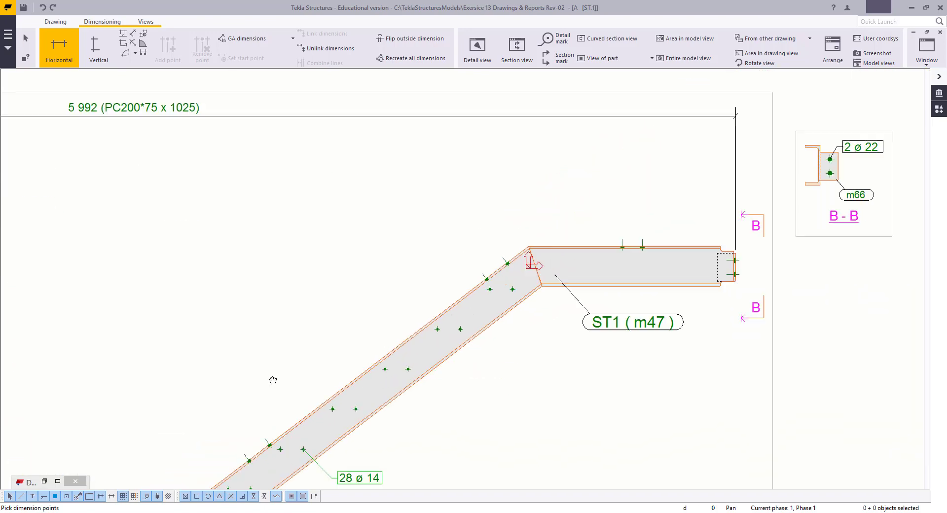
scroll(505, 272, up, 2)
click(460, 284)
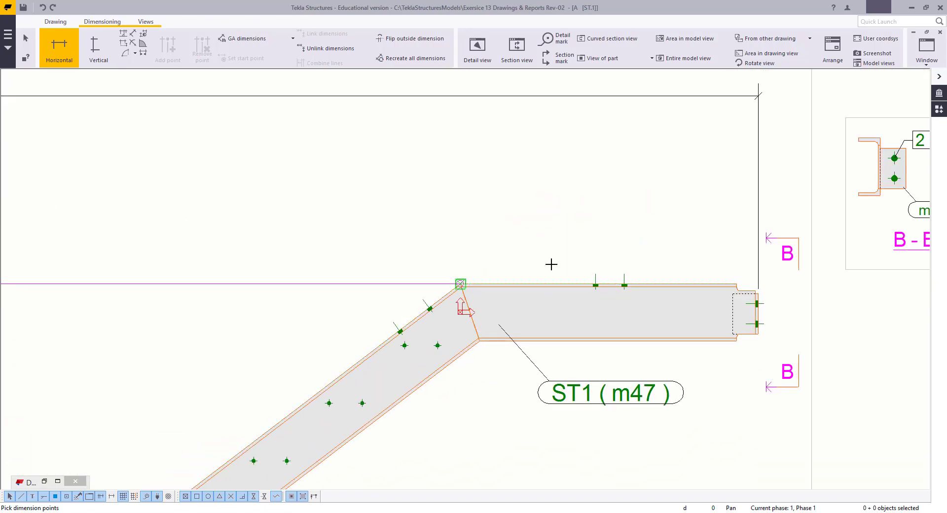
scroll(597, 314, up, 5)
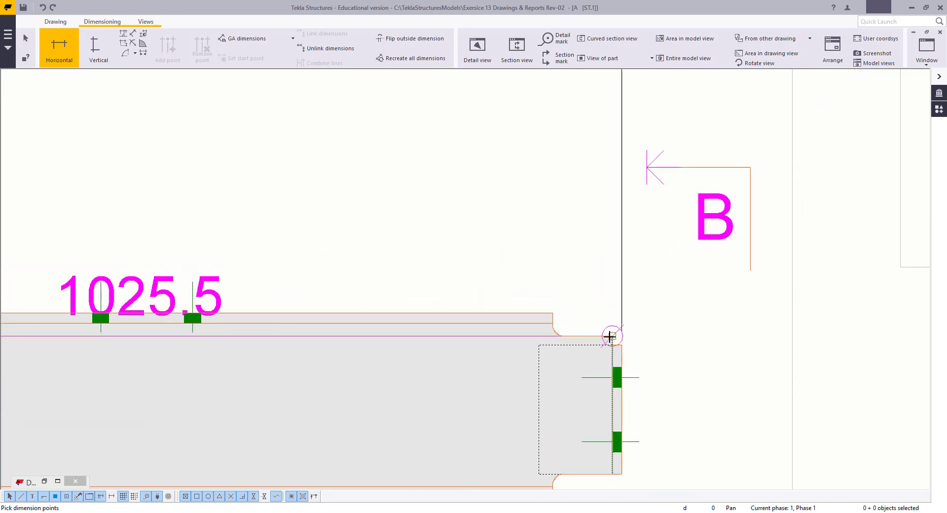
click(610, 337)
scroll(639, 397, down, 3)
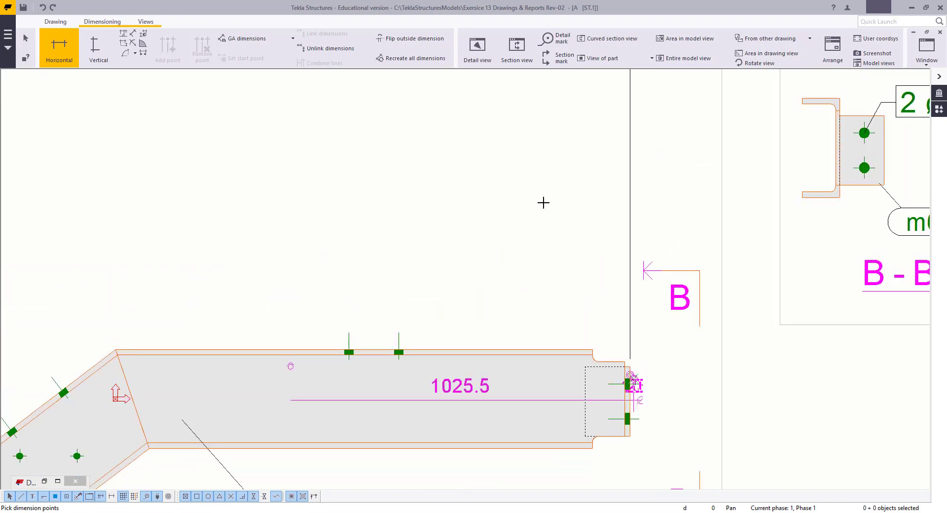
scroll(543, 202, down, 3)
click(537, 228)
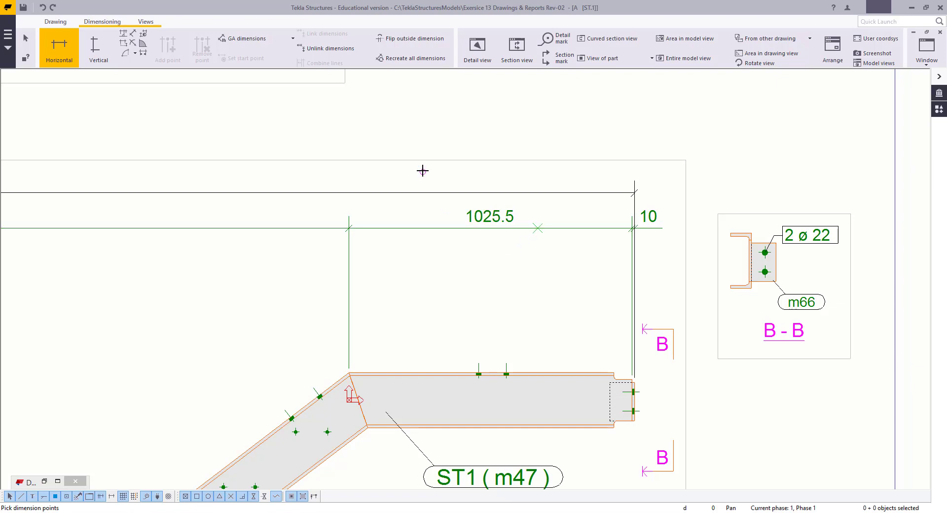
key(Escape)
Step: Set the number format of the new horizontal dimension chain to ### without decimals
scroll(423, 171, down, 5)
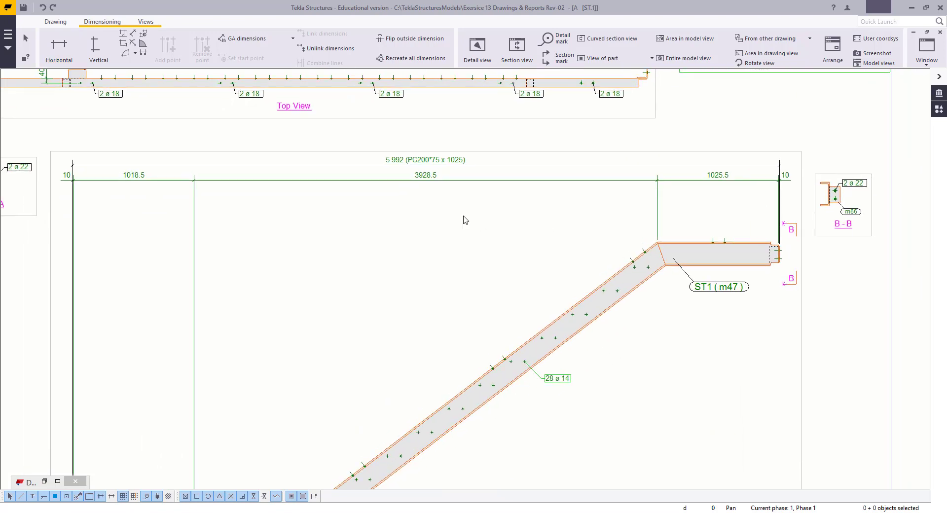
click(432, 180)
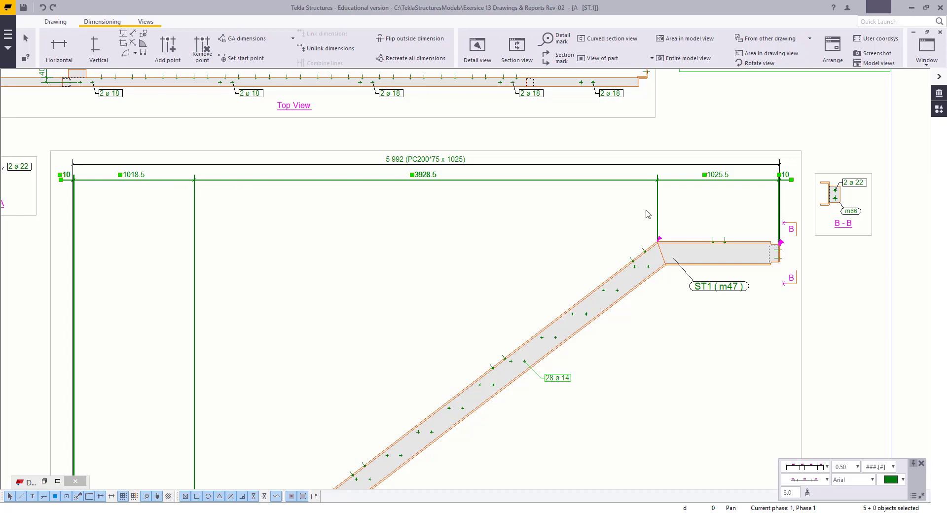
click(879, 467)
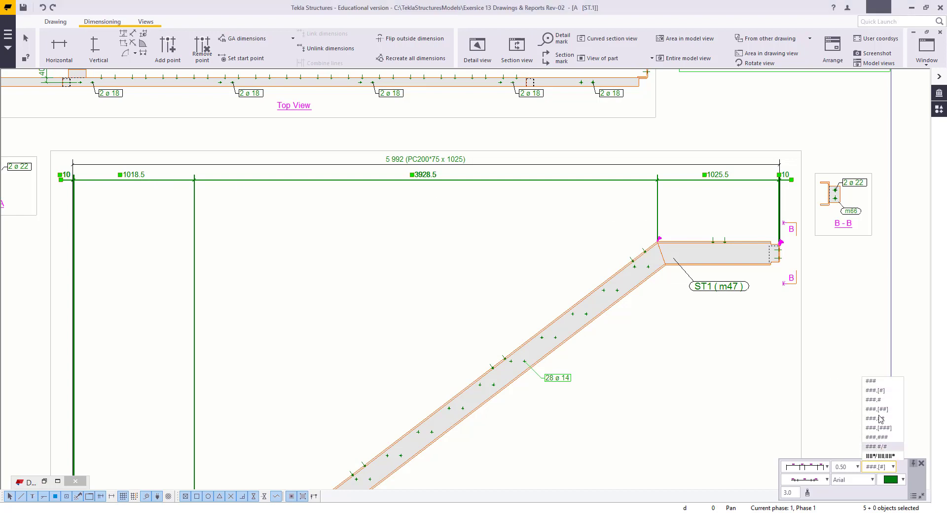
click(872, 382)
click(731, 374)
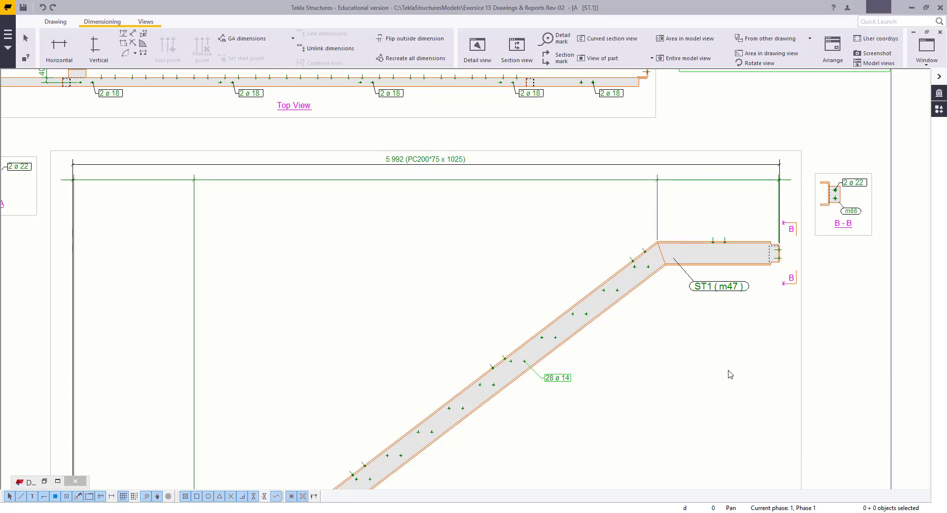
Step: Set the numeric value visibility of the horizontal dimension chain to Visible and close the dimension properties
double_click(386, 181)
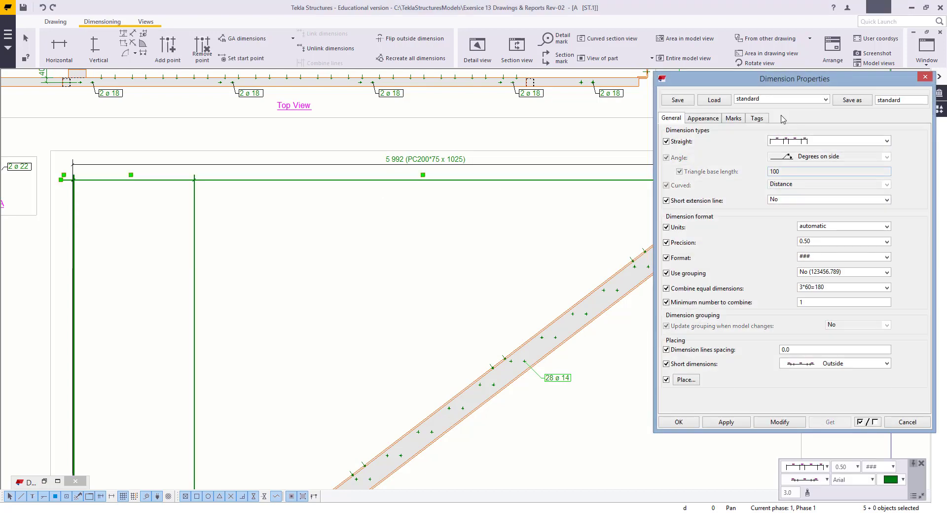
click(732, 119)
click(582, 222)
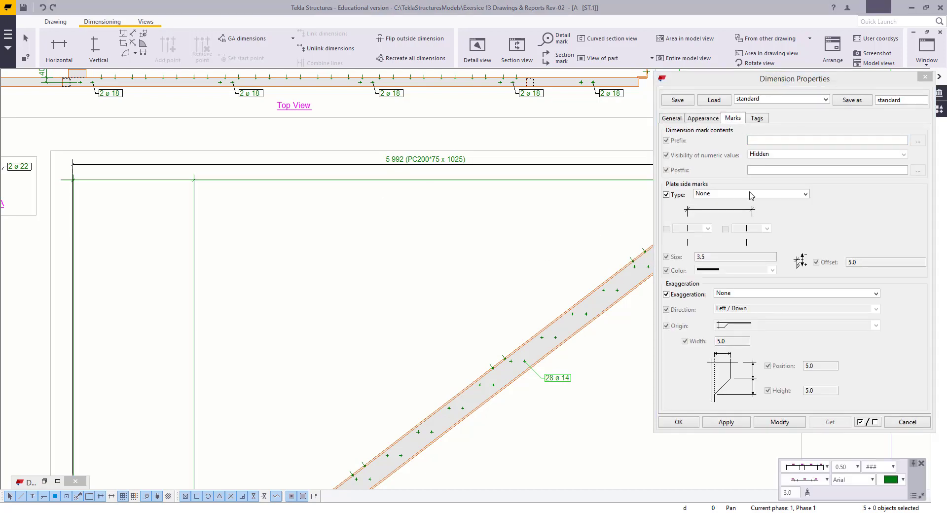
click(780, 155)
click(772, 166)
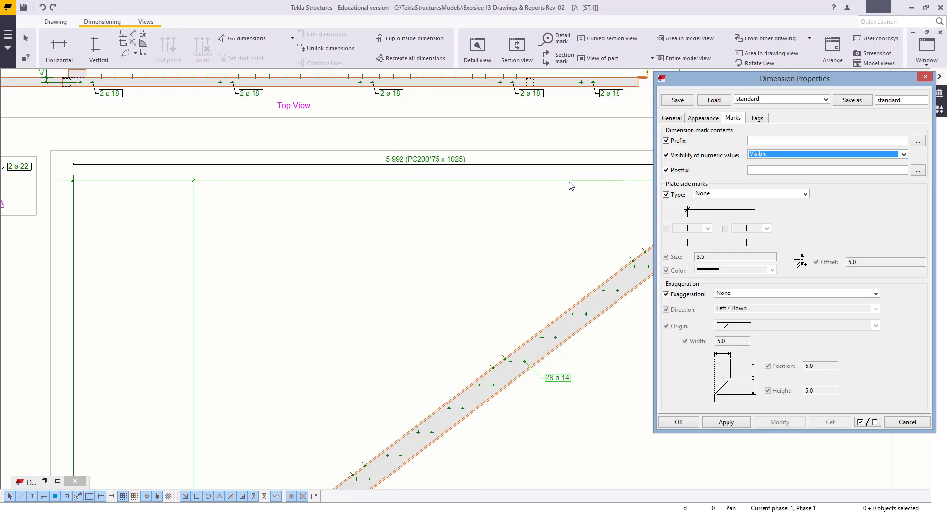
click(570, 181)
click(779, 423)
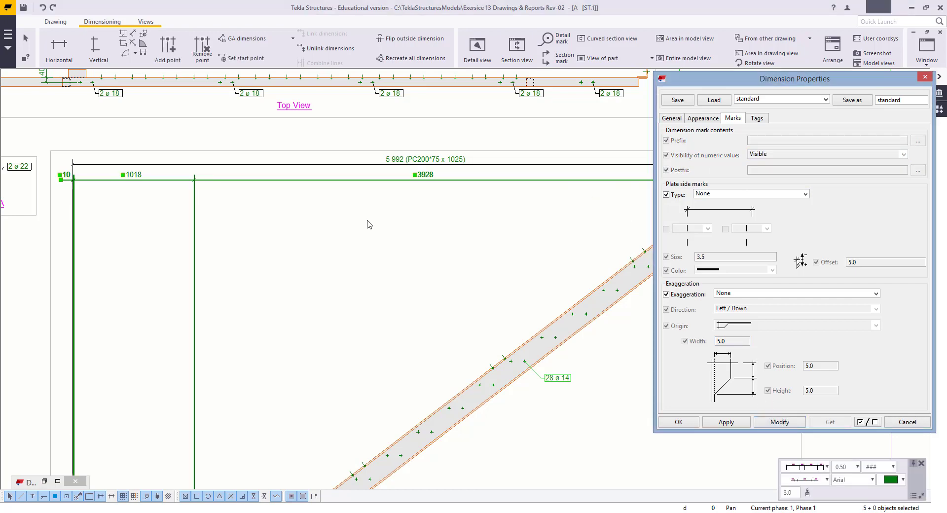
middle_drag(191, 173, 133, 173)
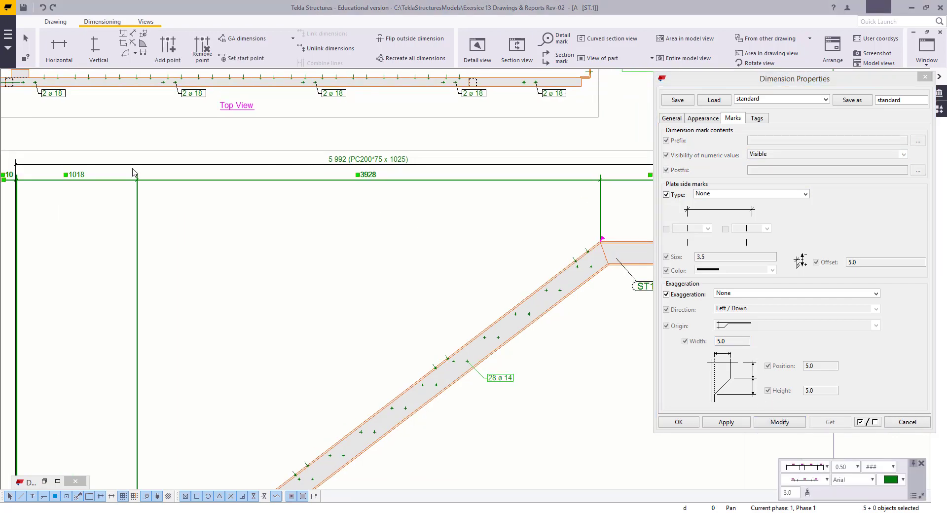
click(393, 222)
scroll(390, 217, down, 2)
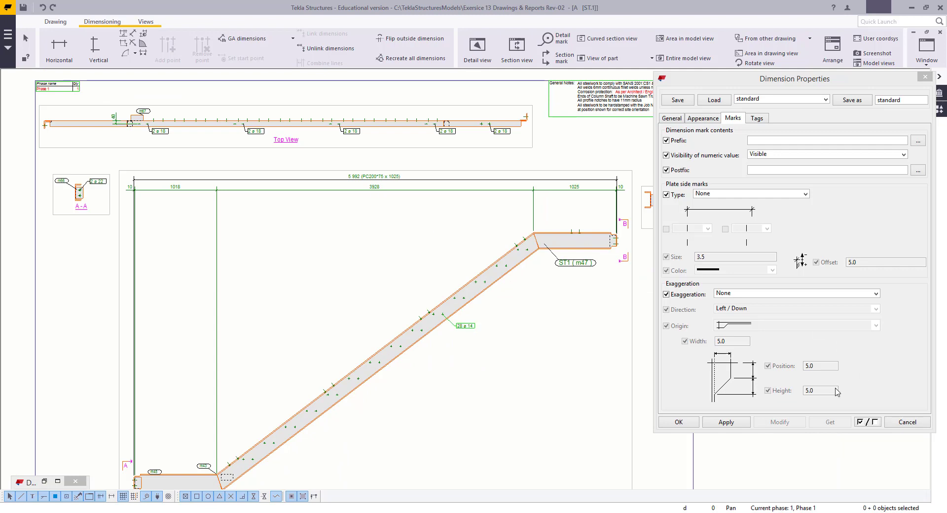
click(734, 422)
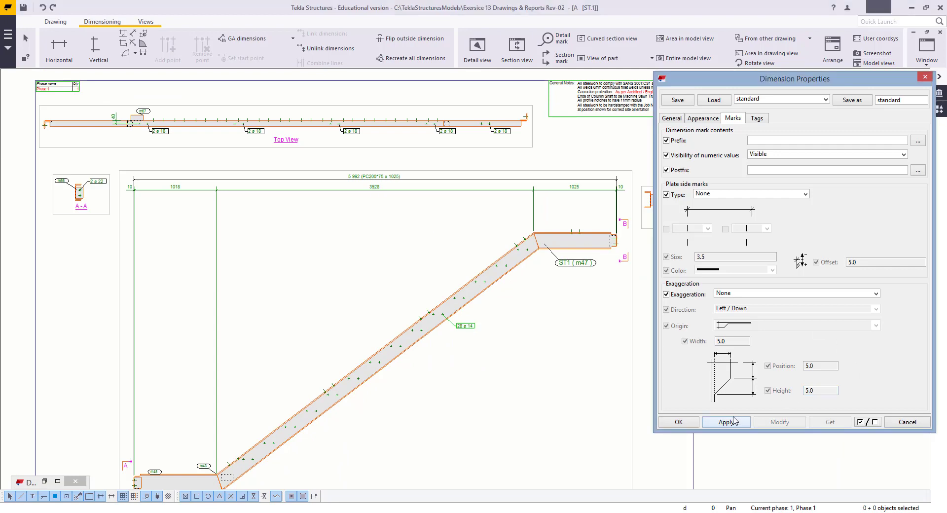
click(671, 423)
Step: Add a horizontal dimension in the Front View from the lower bend's top corner to the first stringer hole, placed below the existing chain
scroll(524, 395, down, 3)
scroll(471, 271, up, 4)
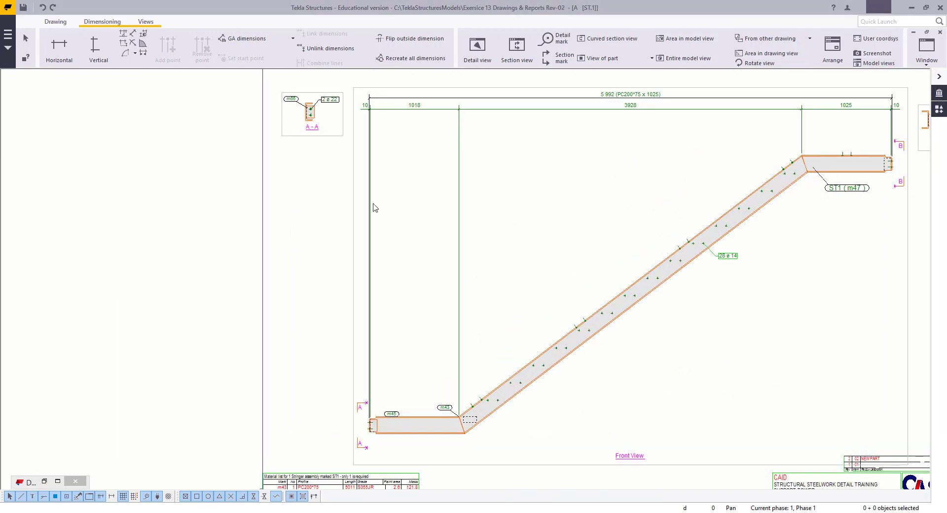
click(59, 47)
scroll(320, 360, up, 2)
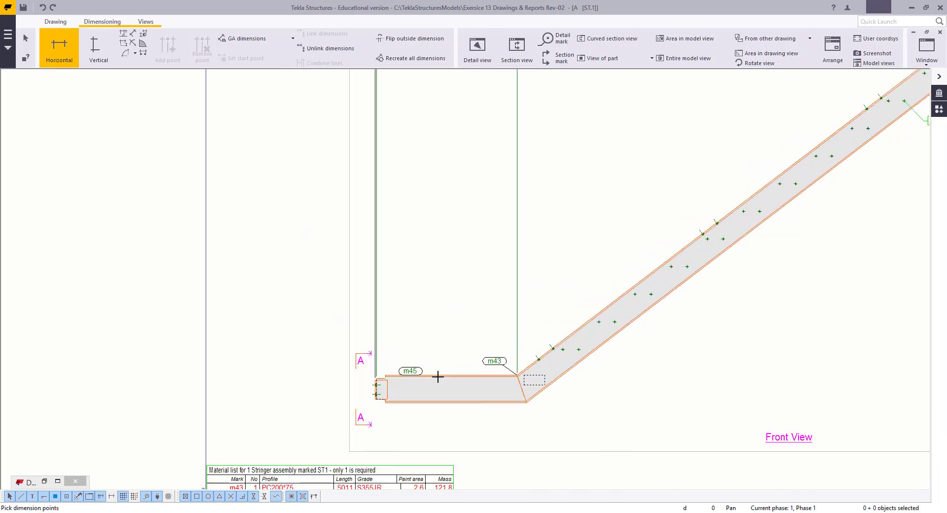
scroll(500, 374, up, 2)
click(532, 377)
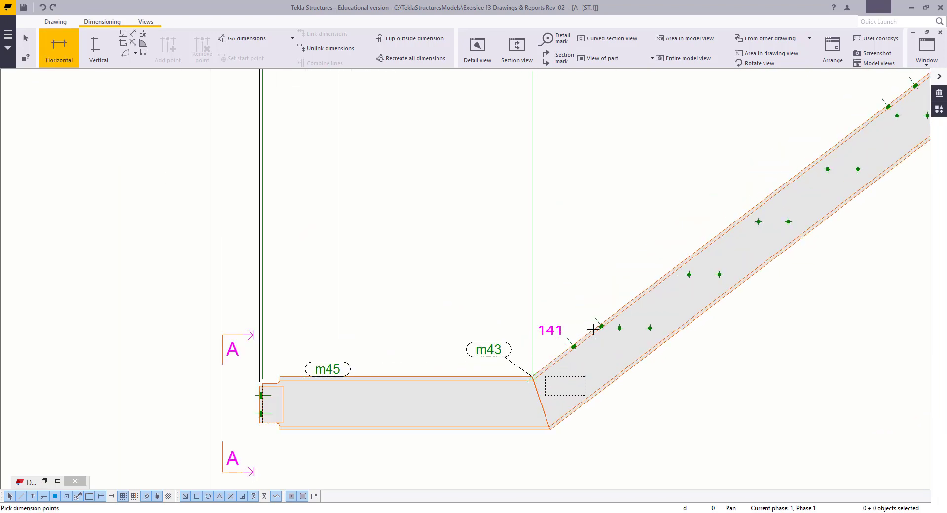
scroll(546, 410, down, 5)
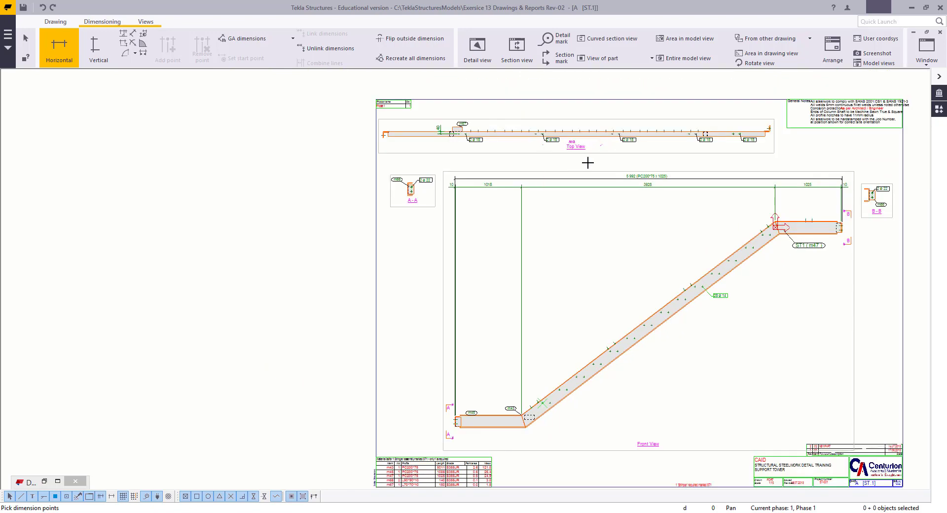
middle_click(569, 198)
right_click(474, 255)
click(504, 262)
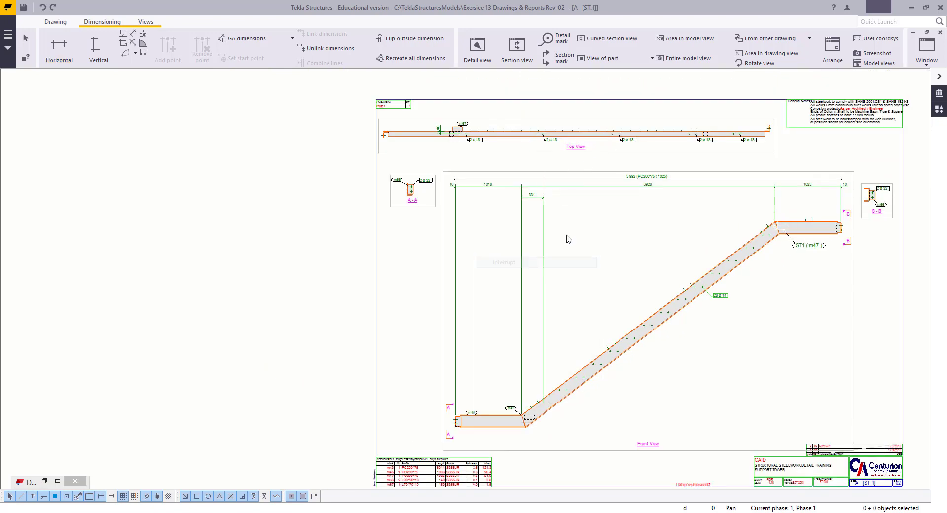
Step: Add dimension points to the new horizontal dimension at the left hole of each following pair, up the lower part of the sloping stringer
drag(567, 236, 539, 247)
right_click(538, 247)
click(583, 390)
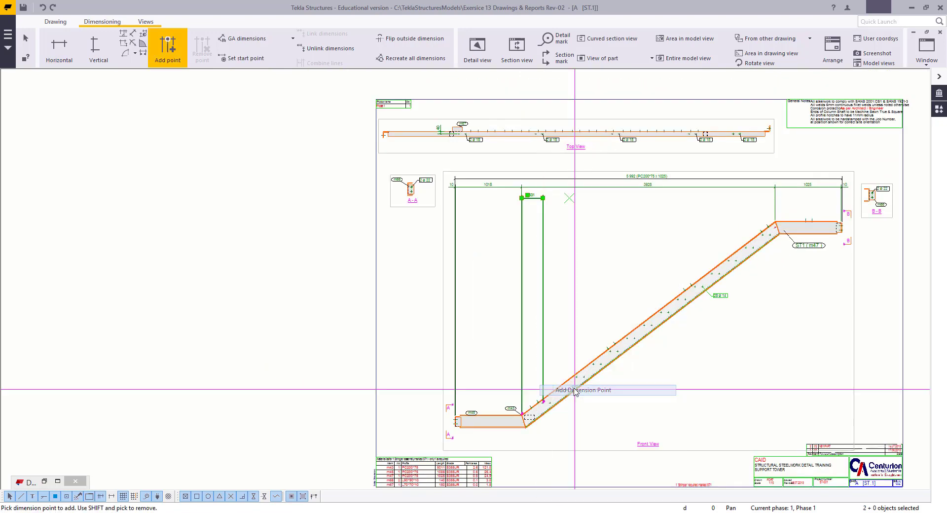
scroll(555, 393, up, 5)
click(550, 381)
click(587, 352)
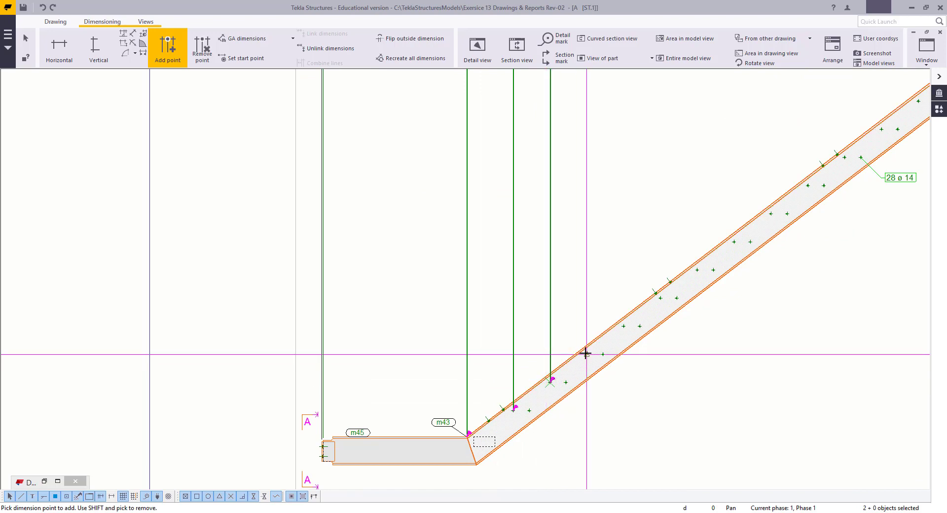
click(656, 296)
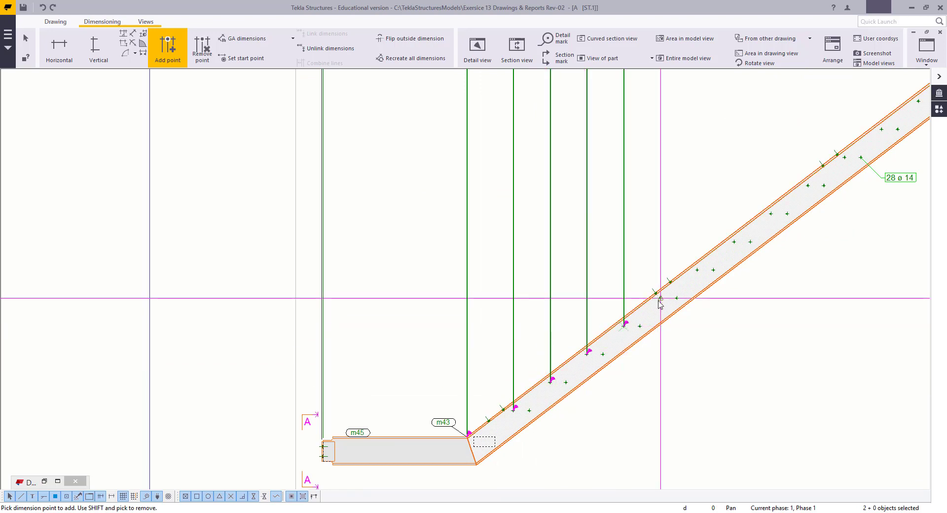
click(699, 268)
middle_drag(698, 268, 516, 336)
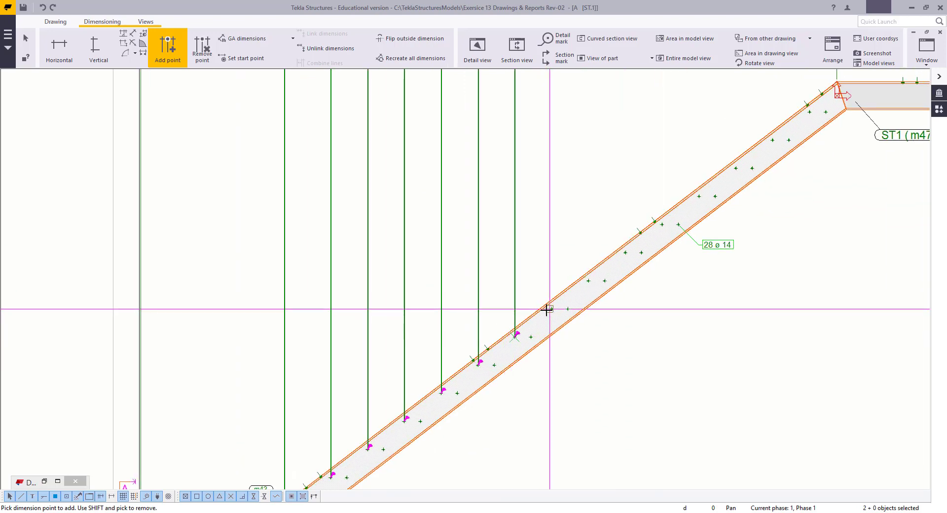
Step: Remove the mis-picked point beside the hole from the horizontal chain and add a point exactly at that hole's centre
scroll(561, 311, up, 4)
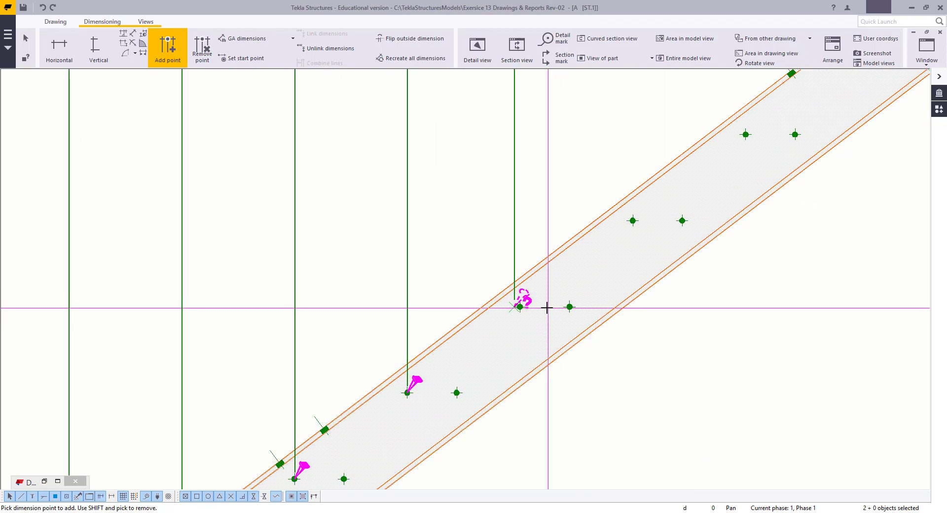
click(520, 306)
right_click(444, 213)
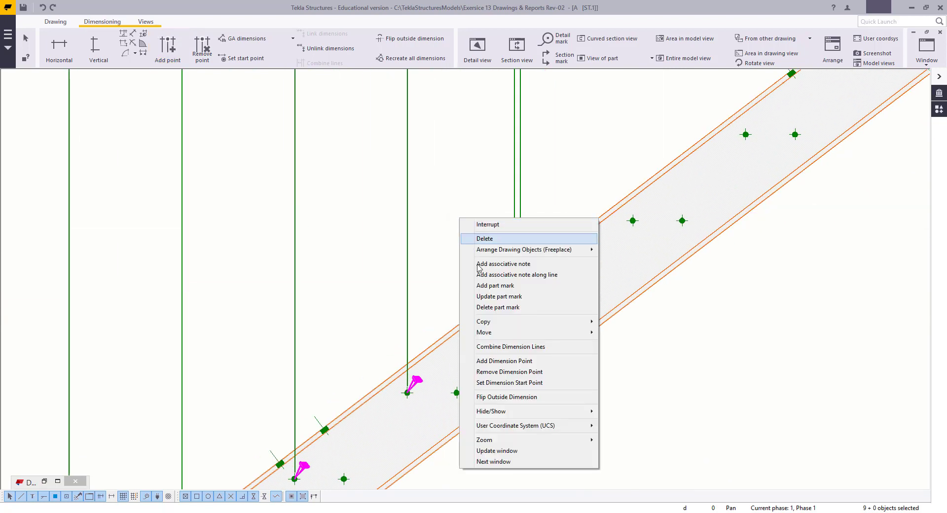
click(493, 371)
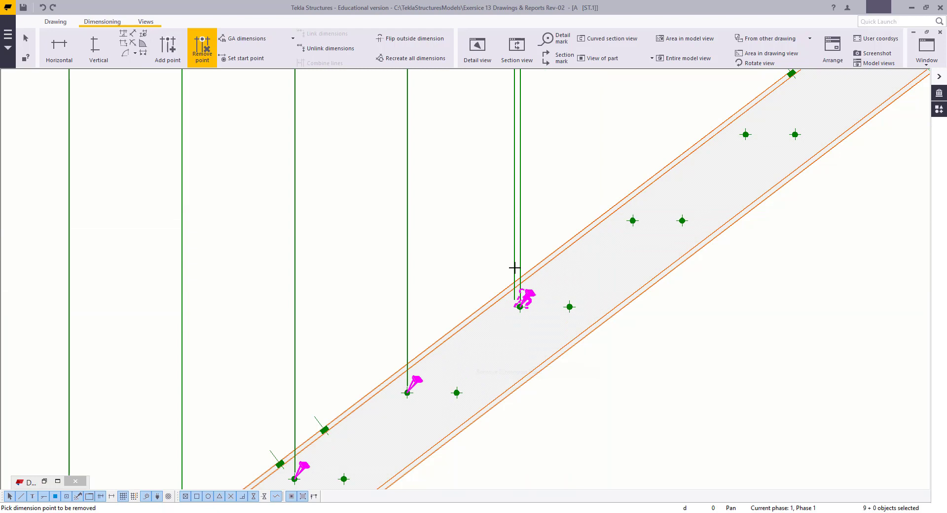
right_click(455, 219)
click(518, 371)
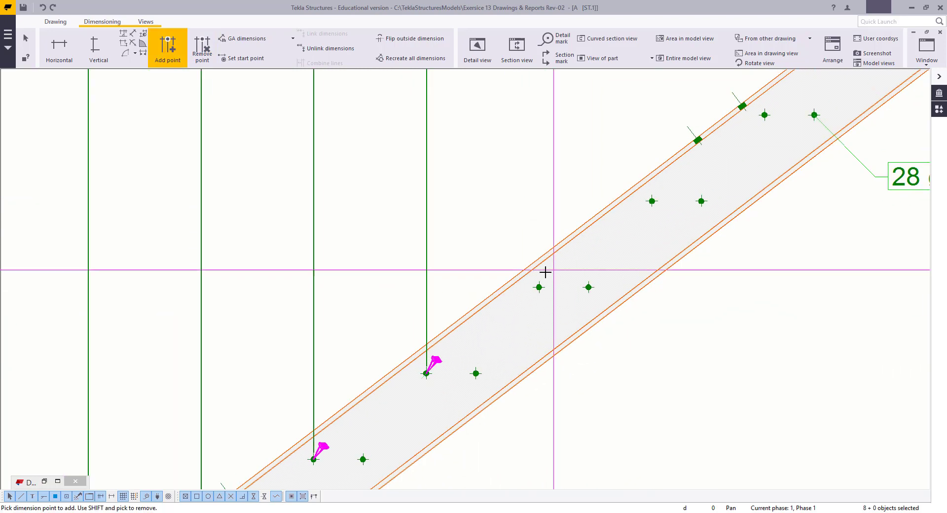
click(538, 285)
Step: Extend the horizontal chain with points at the left holes of the next four pairs around the 28 ø 14 mark
middle_drag(665, 171, 497, 297)
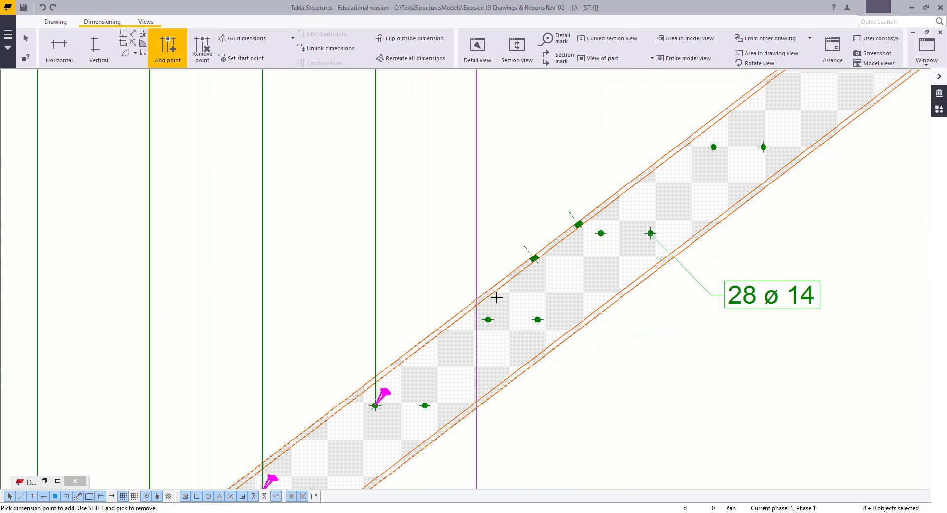
click(488, 319)
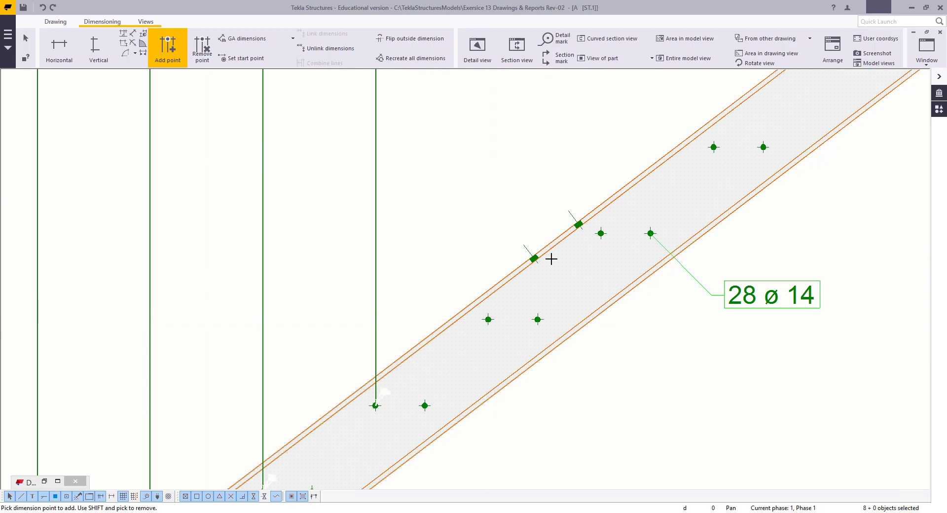
click(600, 233)
middle_drag(603, 225, 484, 276)
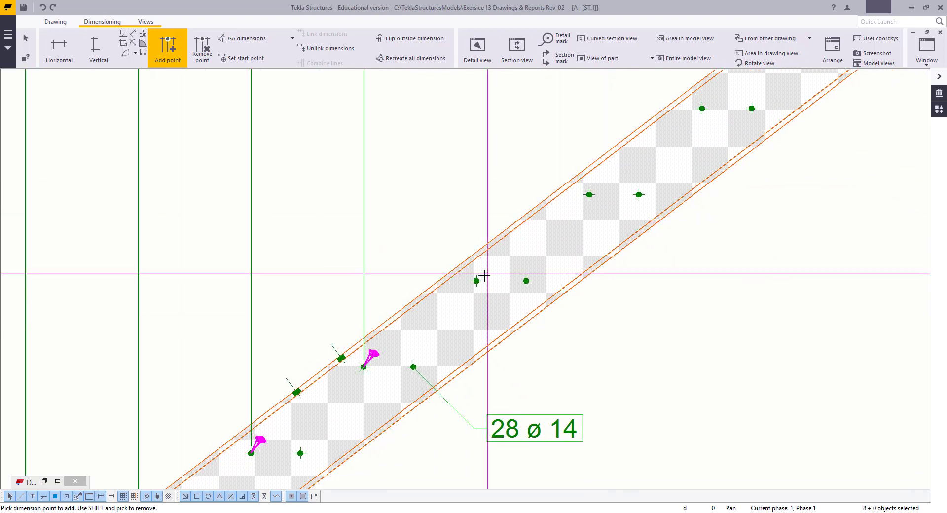
click(477, 279)
click(589, 193)
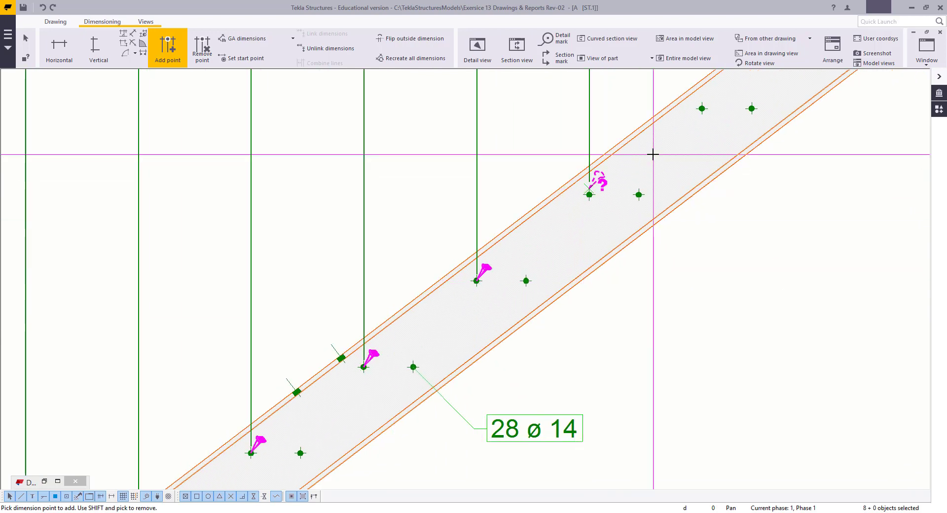
Step: Complete the horizontal chain with the uppermost left holes and the top corner of the upper bend, and end the command
middle_drag(653, 154, 443, 308)
click(493, 261)
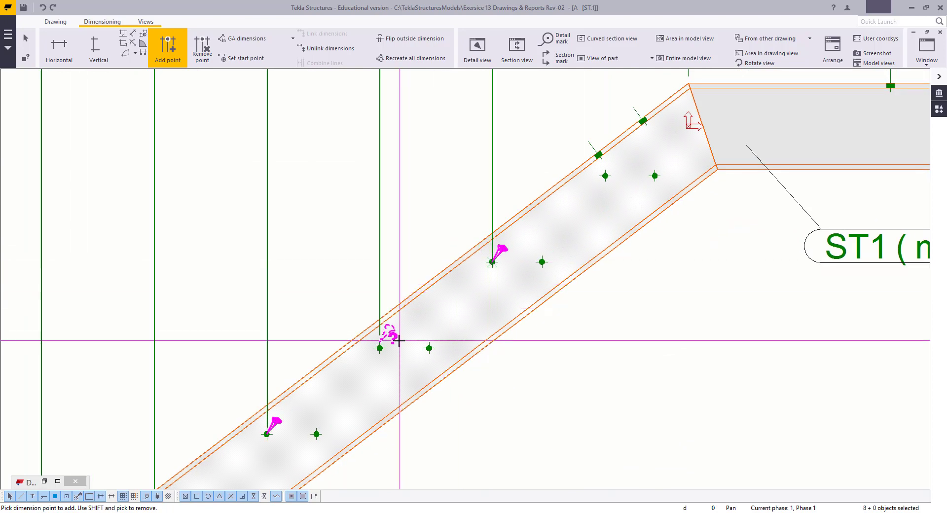
middle_drag(535, 216, 419, 301)
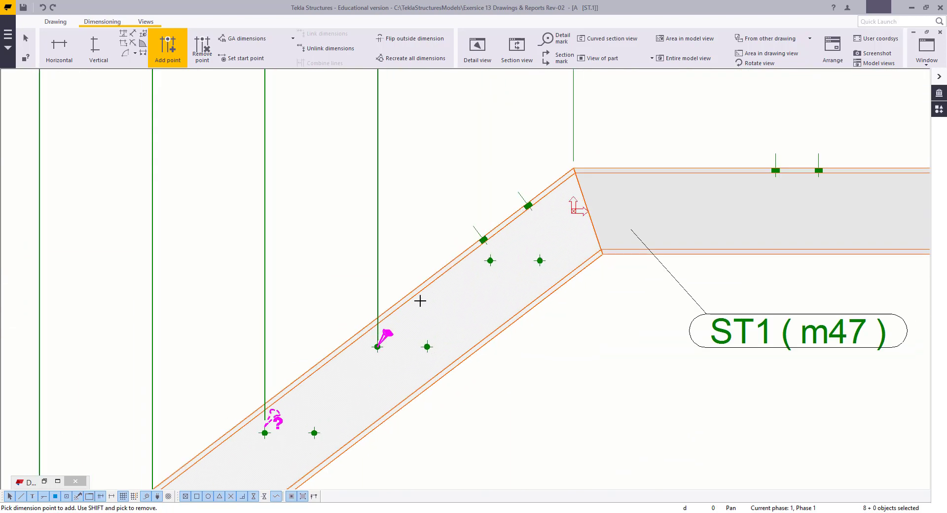
click(490, 261)
click(574, 169)
right_click(436, 167)
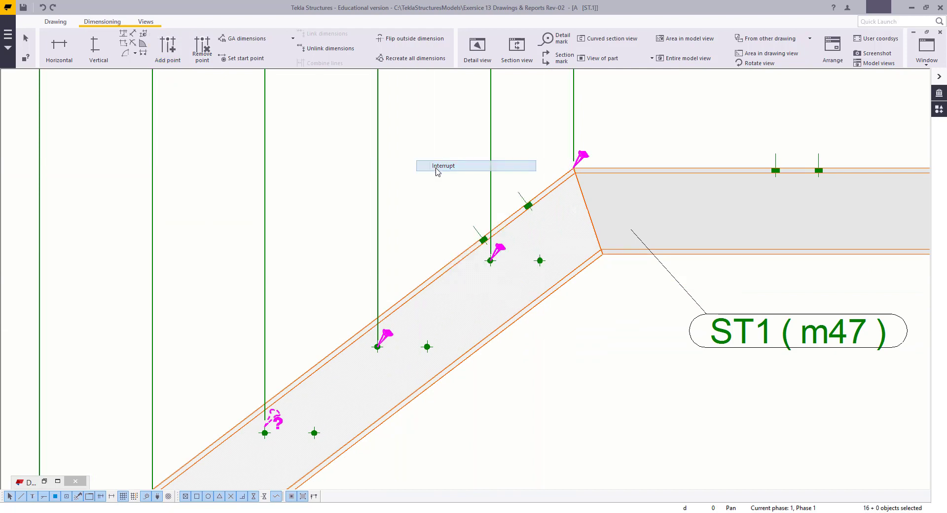
click(436, 166)
Step: Start a vertical dimension chain at the upper bend's top corner and pick the left holes of the uppermost pairs
click(102, 45)
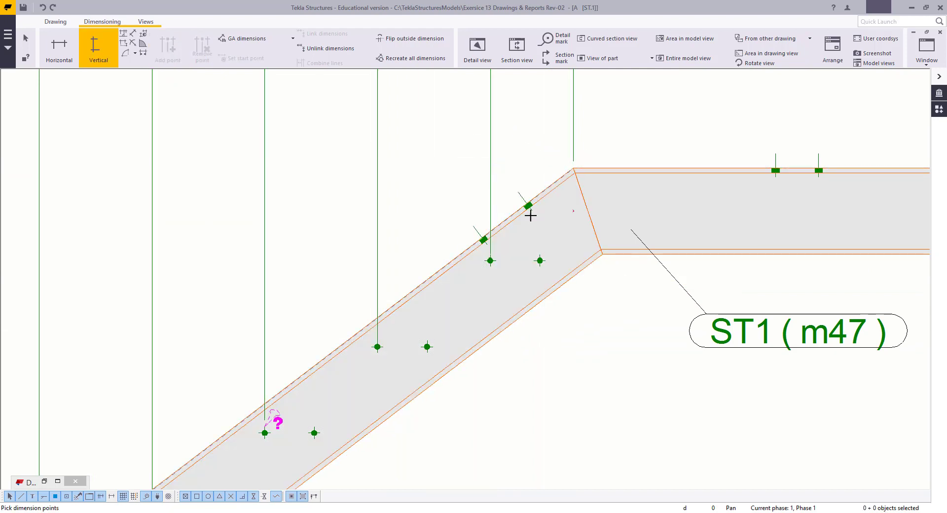
click(573, 169)
click(490, 261)
click(377, 346)
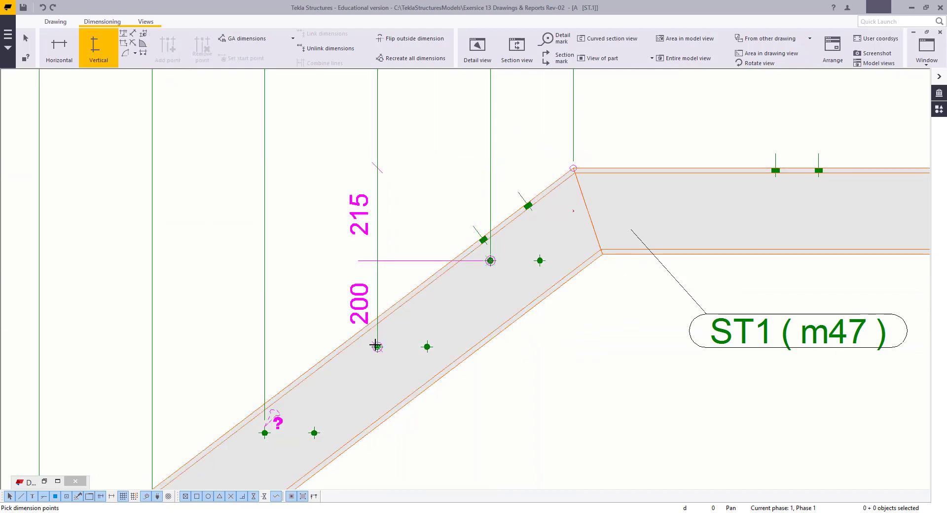
middle_drag(302, 395, 532, 214)
click(506, 238)
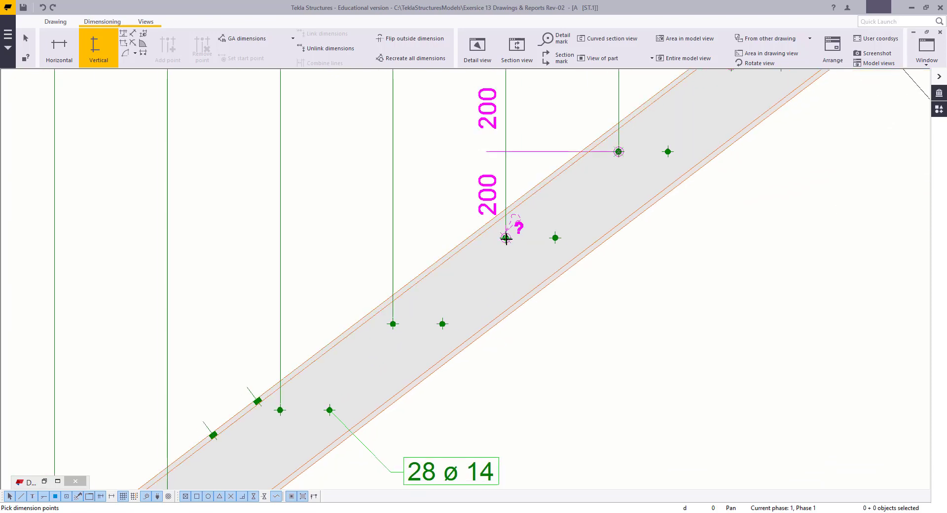
Step: Continue the vertical chain down the sloping stringer through the left holes of the middle pairs
middle_drag(493, 244, 588, 202)
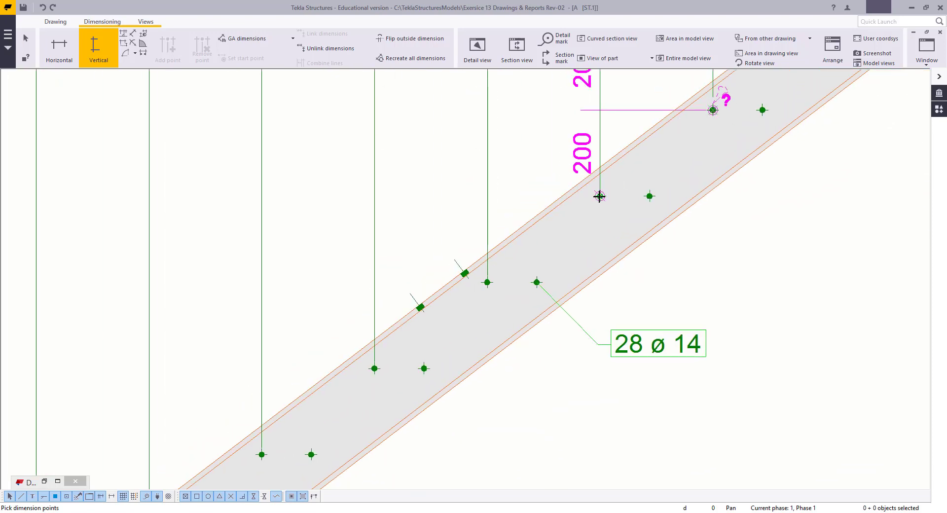
click(487, 282)
middle_drag(332, 416, 400, 376)
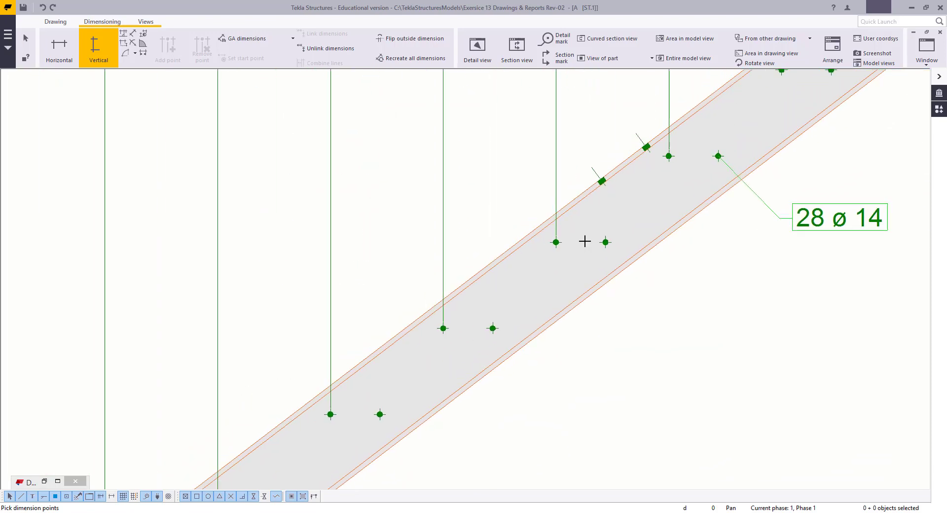
middle_drag(585, 241, 596, 234)
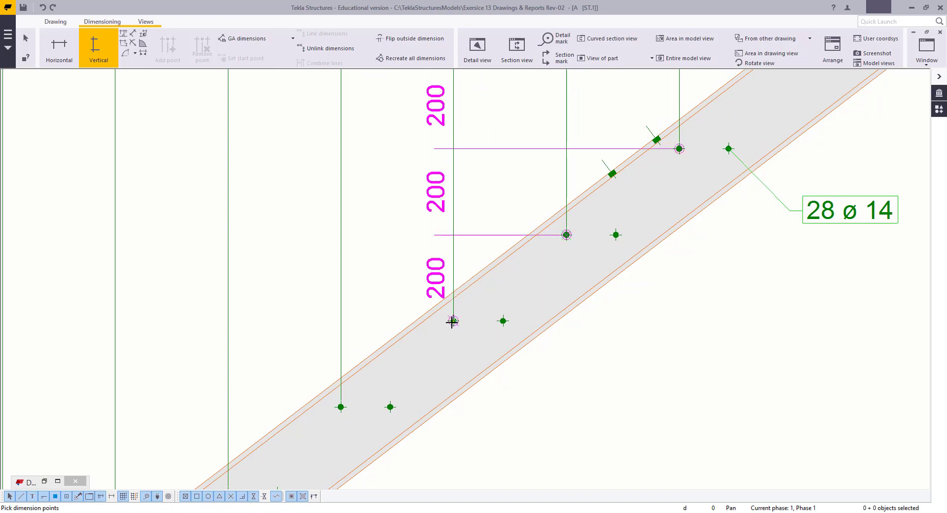
middle_drag(450, 321, 668, 231)
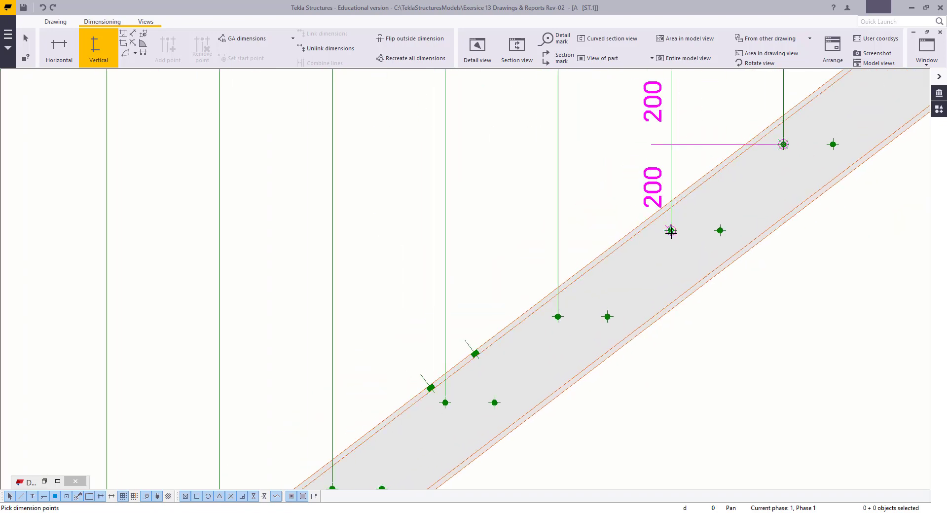
click(671, 231)
click(558, 316)
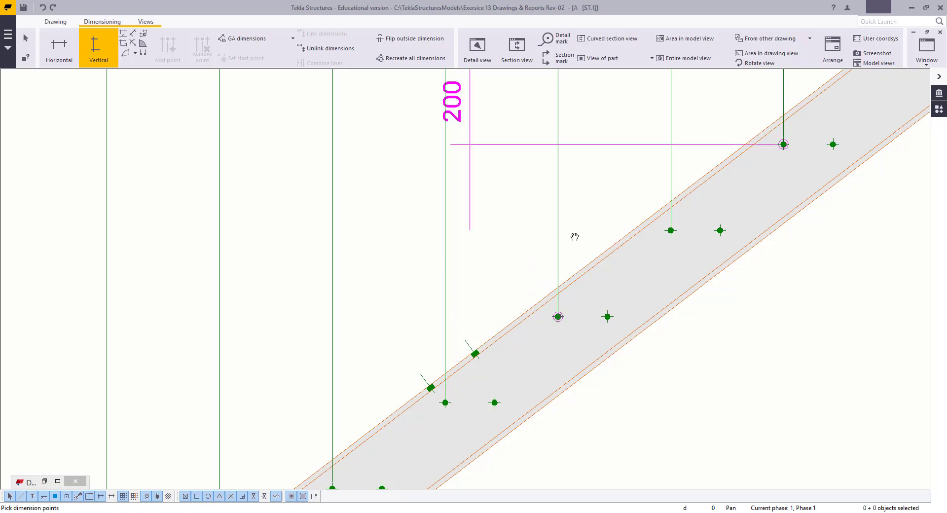
middle_drag(574, 237, 575, 214)
click(670, 207)
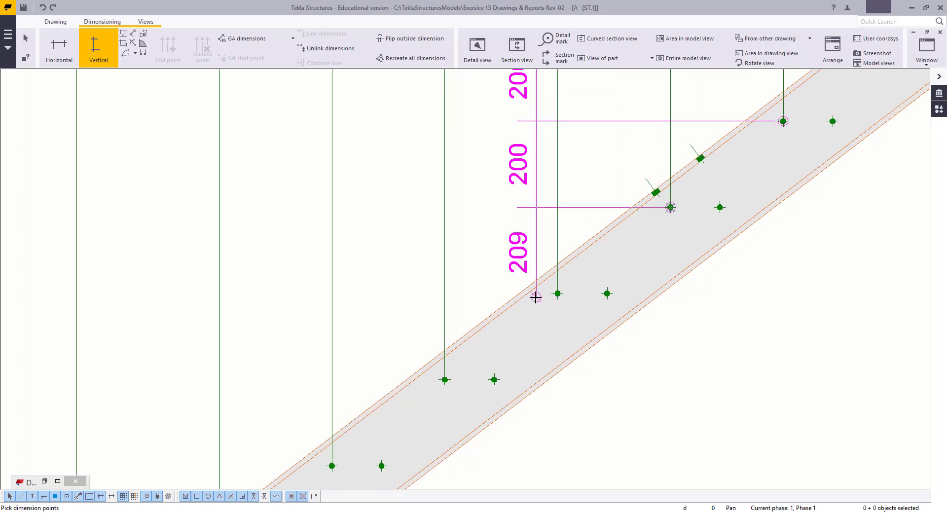
Step: Continue the vertical chain through the left holes of the lowest pairs, down to the hole nearest the lower bend
middle_click(555, 292)
scroll(556, 291, down, 1)
middle_drag(560, 294, 605, 231)
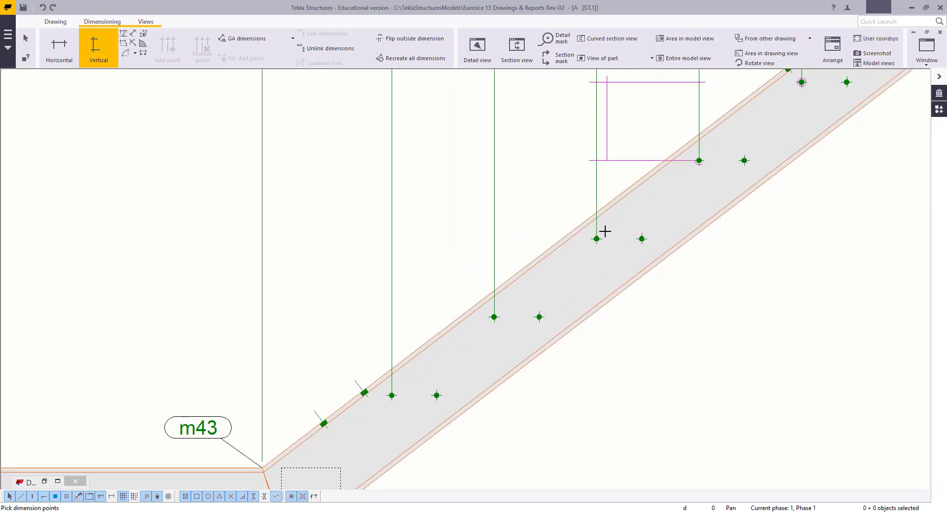
click(494, 316)
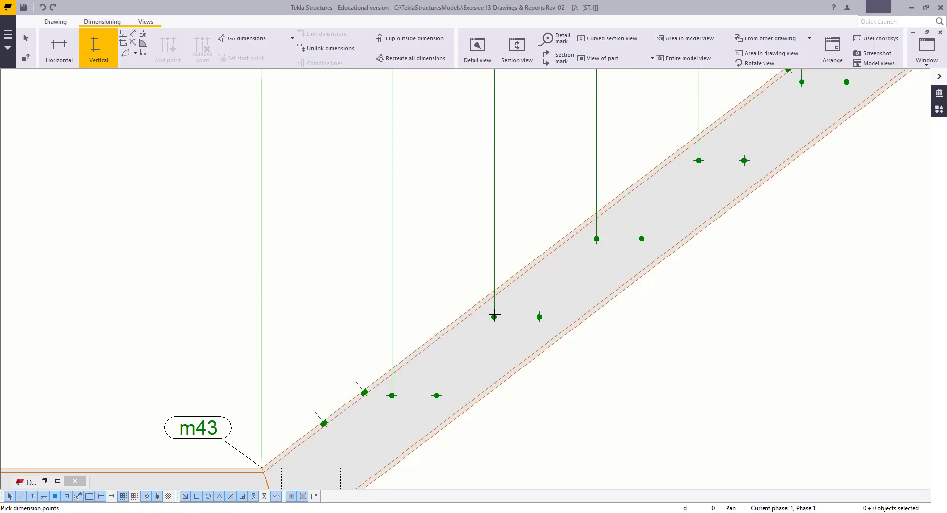
middle_drag(494, 316, 639, 201)
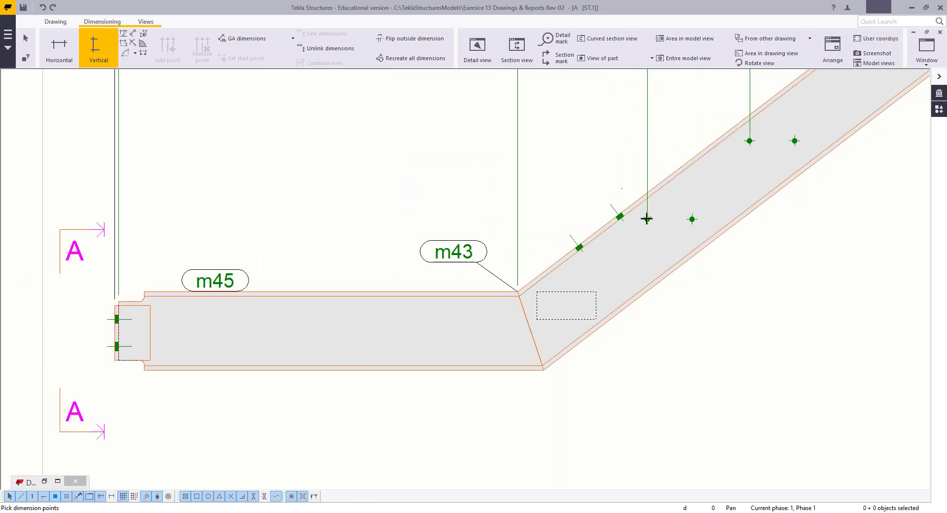
scroll(751, 184, down, 1)
middle_drag(314, 171, 620, 173)
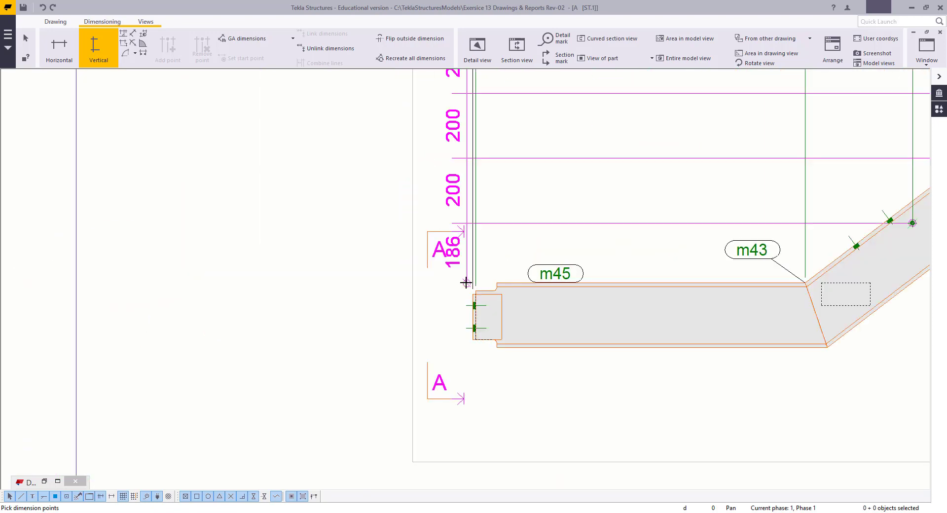
Step: End the vertical chain at the top edge of the lower horizontal channel and place it to the left of section mark A
click(497, 282)
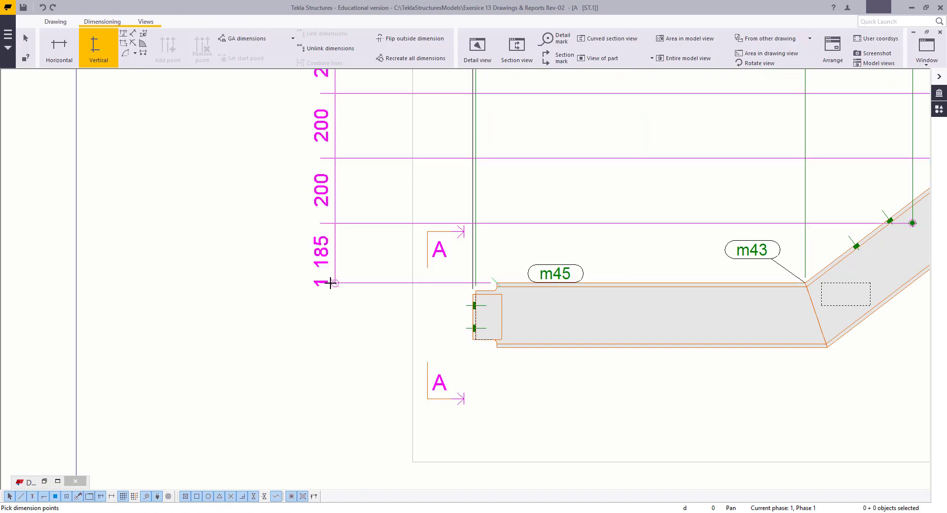
click(329, 283)
scroll(338, 229, down, 1)
right_click(339, 229)
click(411, 231)
scroll(411, 231, down, 4)
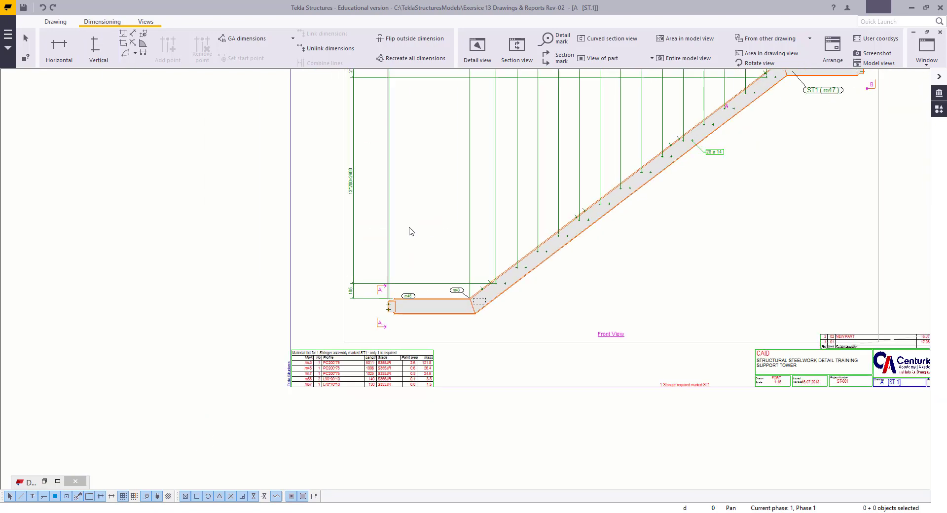
Step: Examine the vertical hole dimension chain and the horizontal hole dimension chain of the sloping stringer in the Front View
scroll(387, 283, down, 2)
scroll(323, 283, up, 3)
click(324, 284)
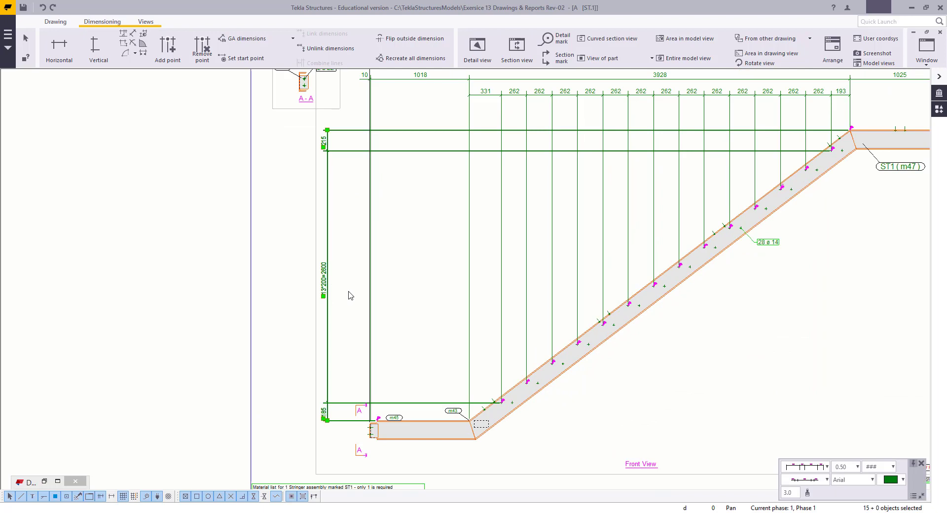
click(431, 271)
scroll(375, 262, down, 1)
scroll(344, 248, up, 1)
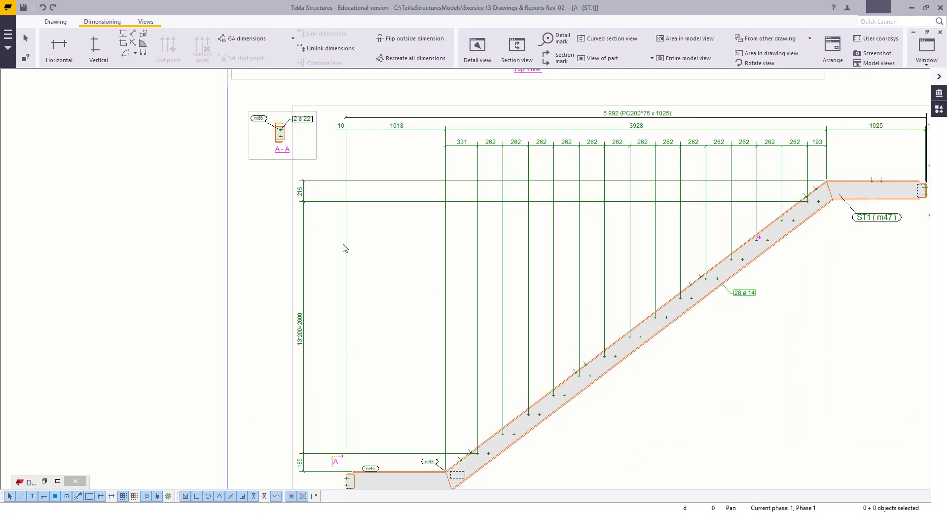
click(304, 332)
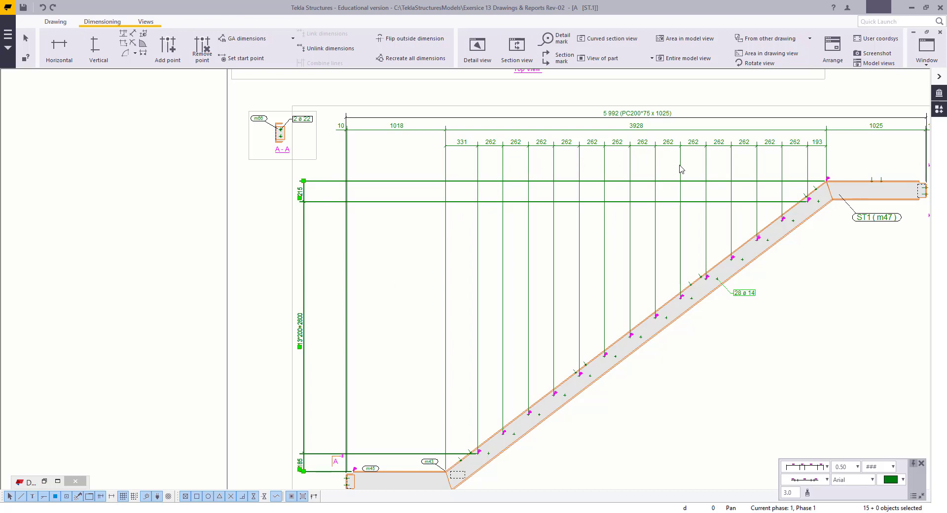
click(321, 304)
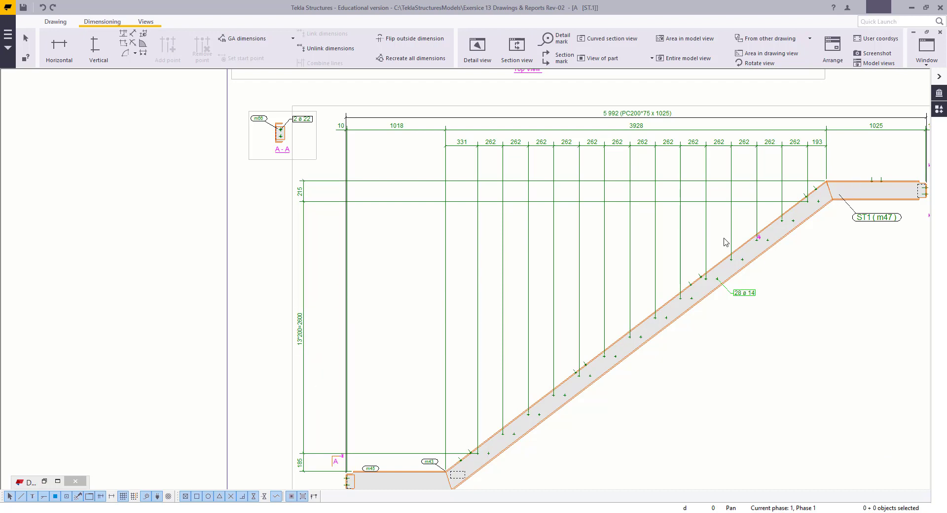
click(497, 145)
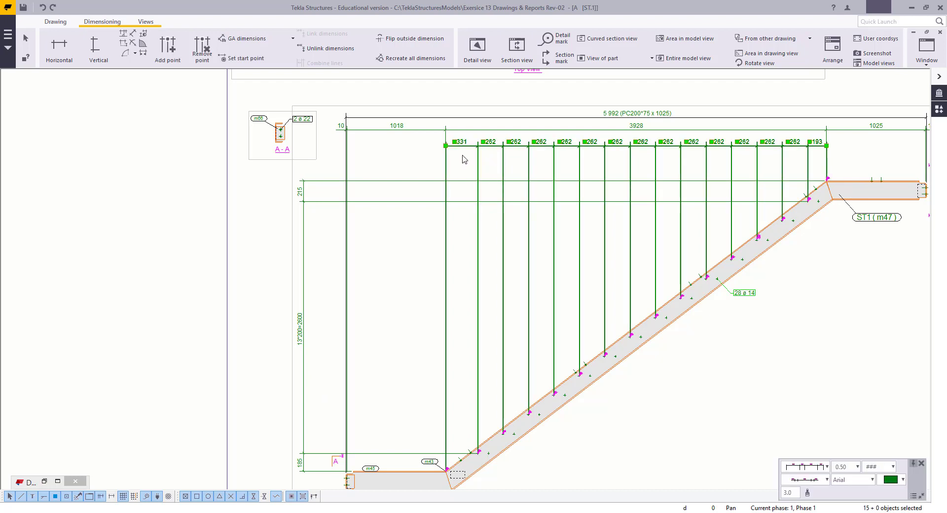
click(420, 267)
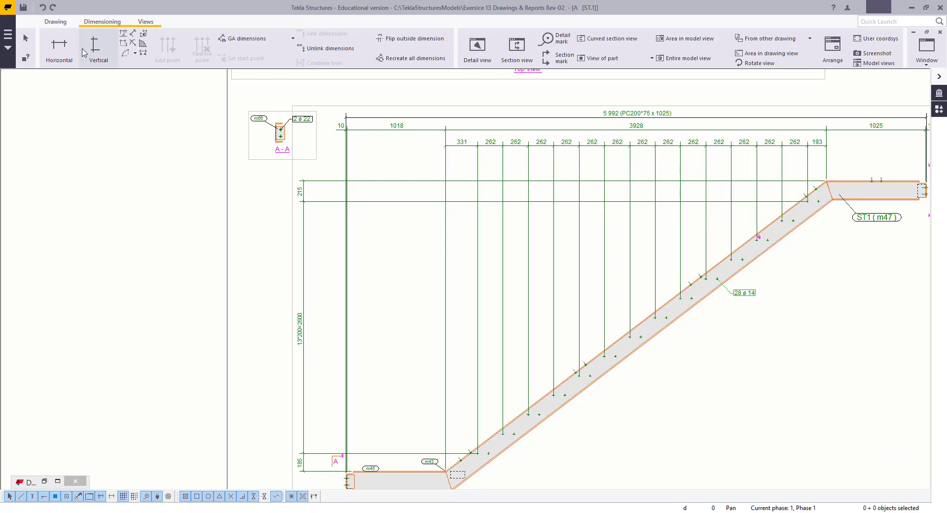
Step: Add a horizontal dimension between the two holes of the fourth pair from the upper bend, placed just above the sloping stringer
click(59, 47)
scroll(596, 338, up, 4)
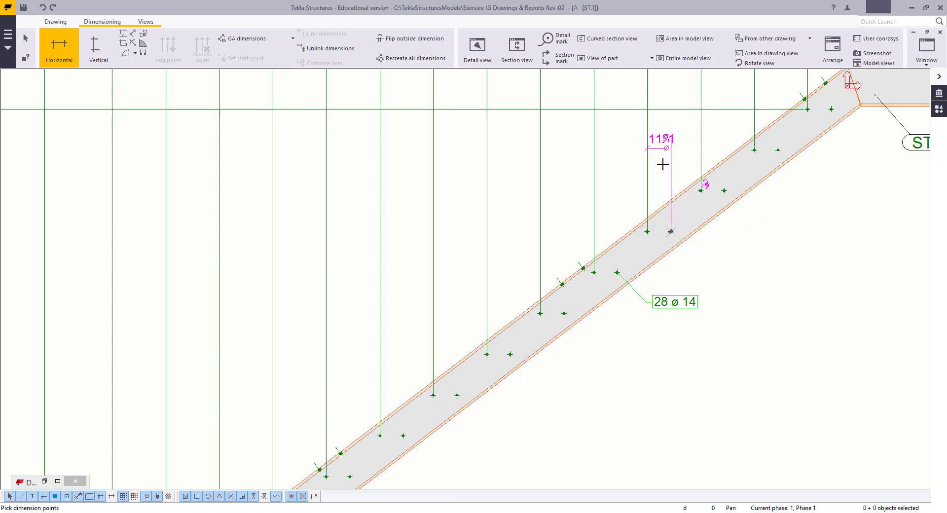
middle_drag(662, 164, 615, 248)
right_click(537, 204)
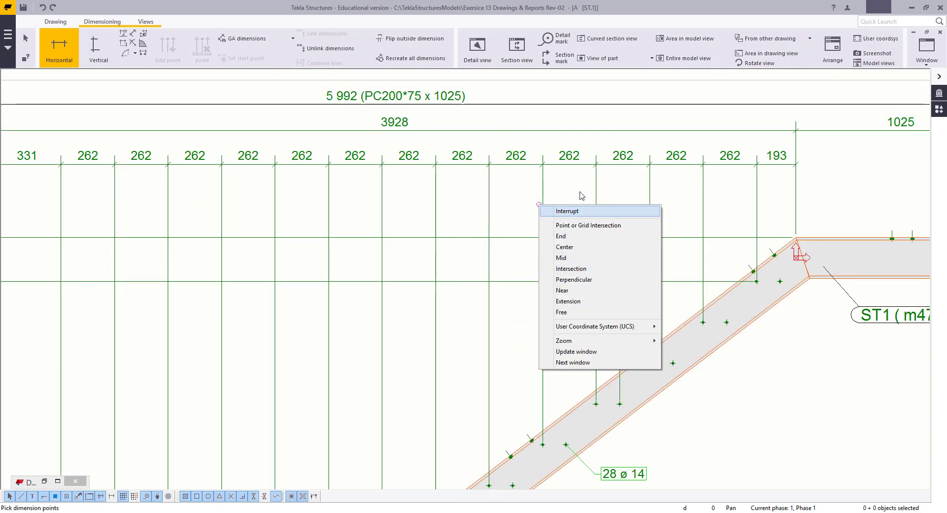
click(586, 211)
Step: Place the hole-pair spacing dimension's text between its extension lines and add the tag TYP beneath the dimension line
scroll(623, 274, up, 2)
middle_drag(623, 274, 570, 217)
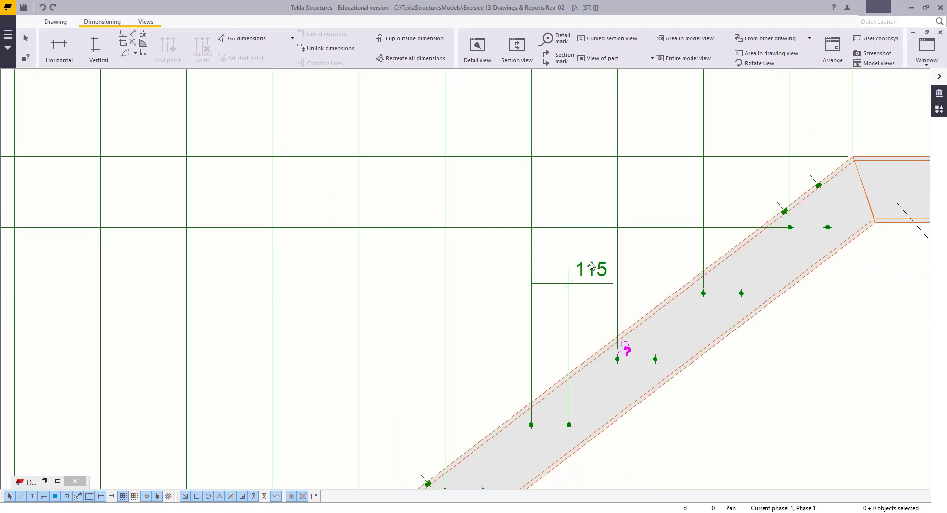
double_click(590, 266)
middle_drag(589, 266, 533, 270)
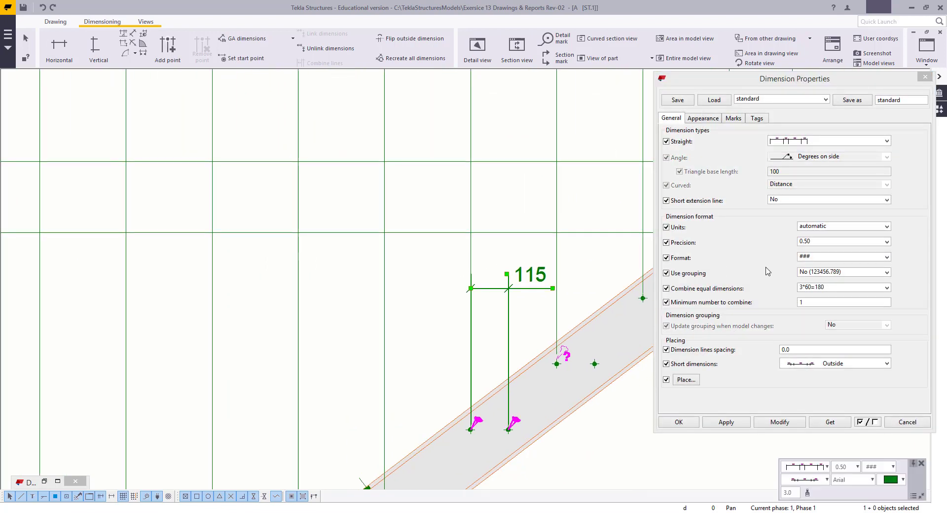
click(795, 365)
click(797, 380)
click(733, 118)
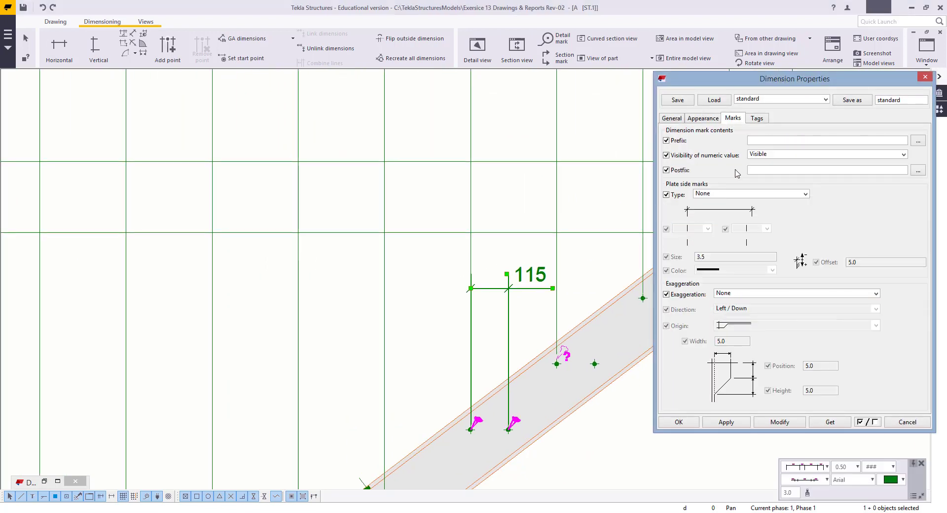
click(755, 122)
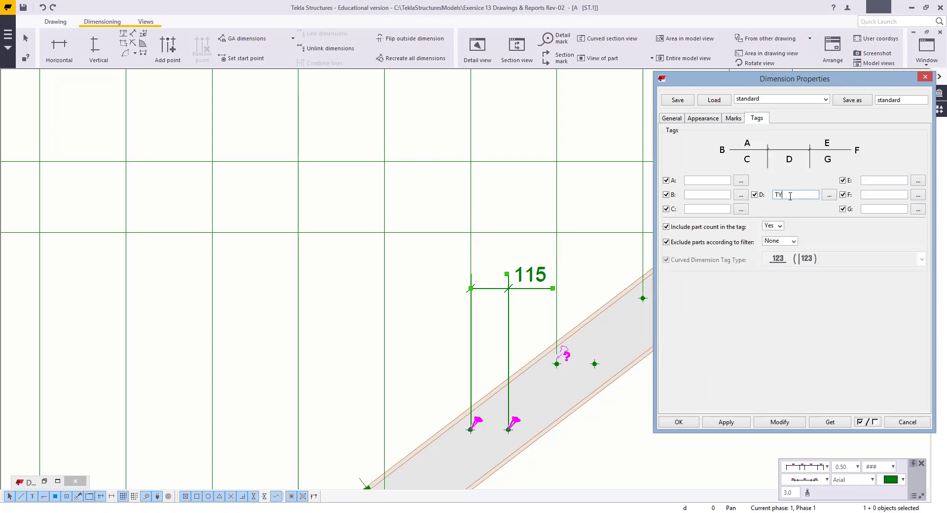
click(773, 422)
click(450, 372)
click(909, 422)
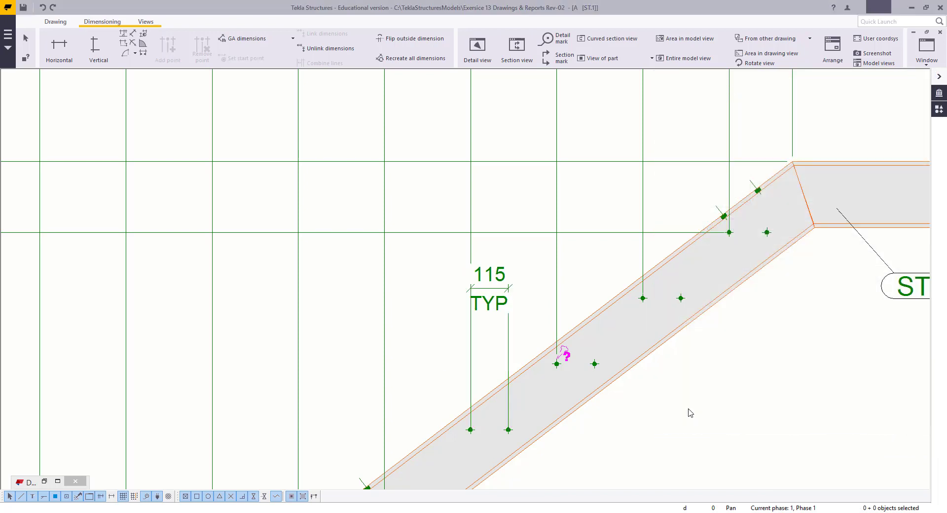
Step: Start a free dimension chain at the lower bend's top corner and pick the lowest pair of holes in the sloping top flange
scroll(690, 414, down, 3)
middle_drag(512, 296, 538, 205)
scroll(538, 204, down, 2)
middle_drag(603, 283, 622, 276)
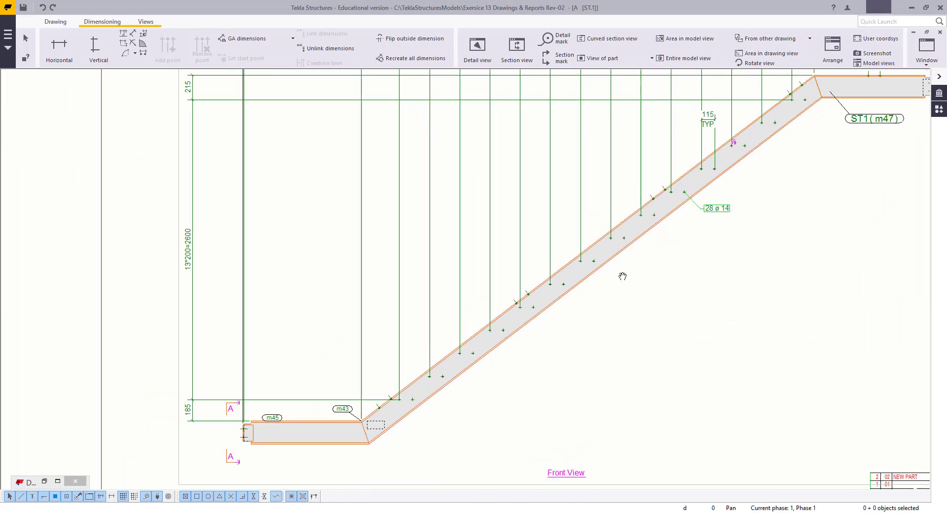
middle_drag(545, 324, 585, 374)
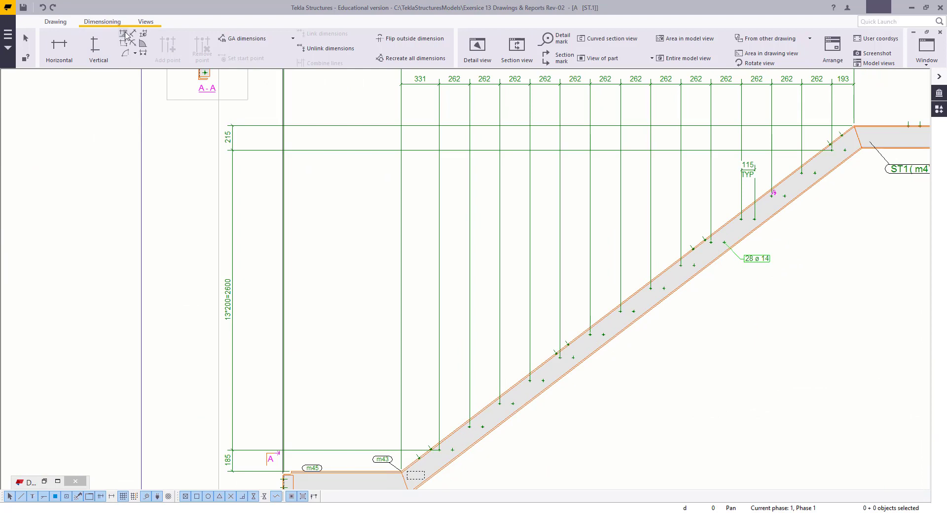
click(133, 33)
middle_drag(421, 459, 404, 351)
scroll(390, 365, up, 2)
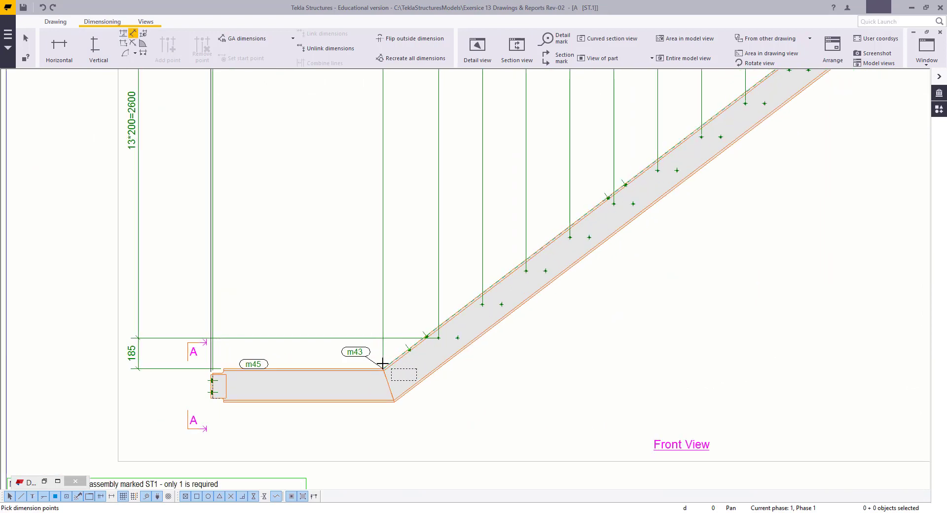
right_click(352, 268)
click(365, 268)
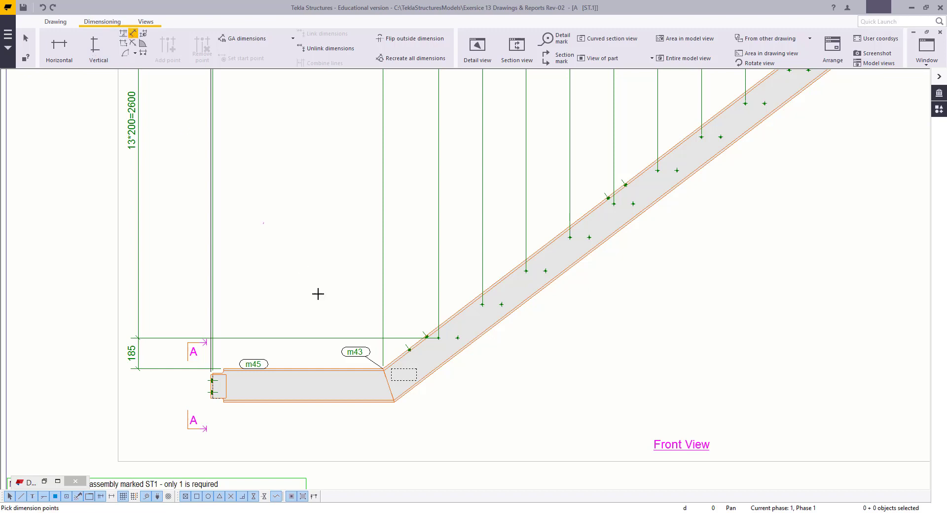
scroll(309, 318, up, 3)
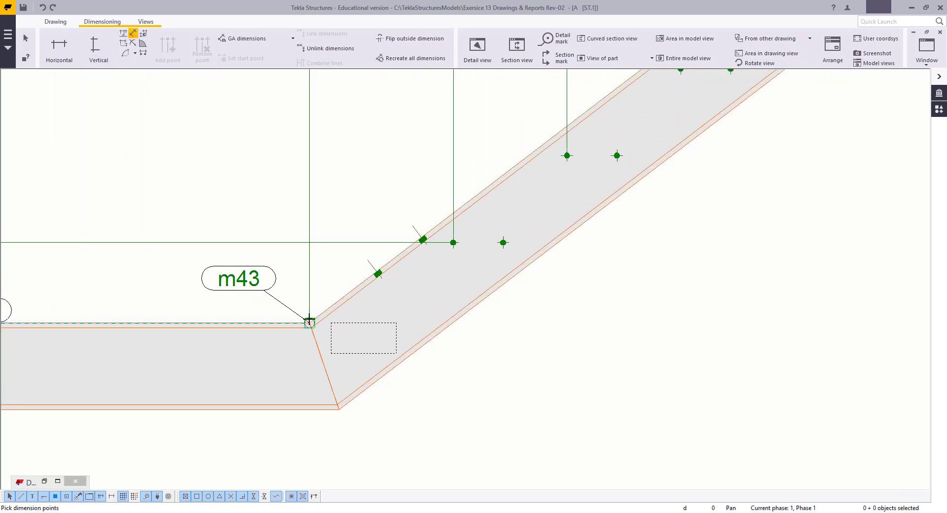
click(371, 264)
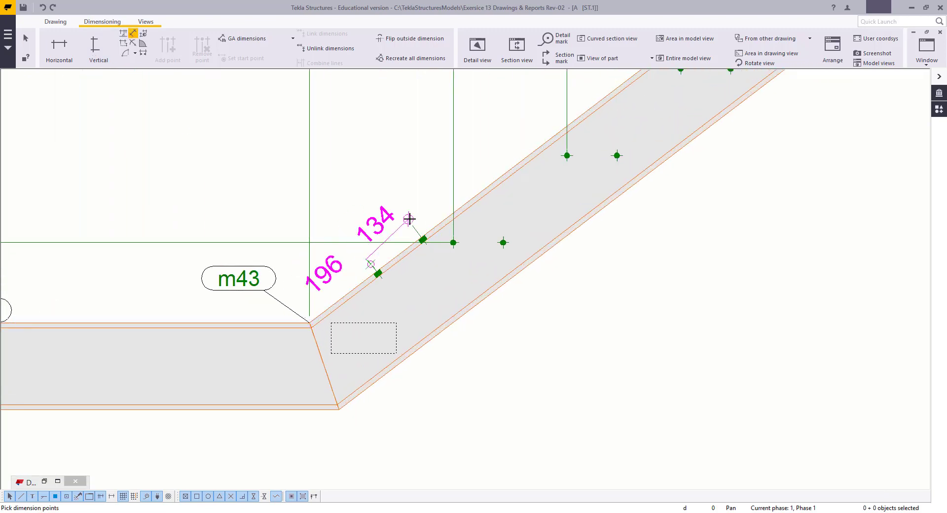
Step: Continue the sloping dimension chain through the two middle pairs of top flange holes
scroll(411, 223, down, 3)
scroll(271, 387, up, 3)
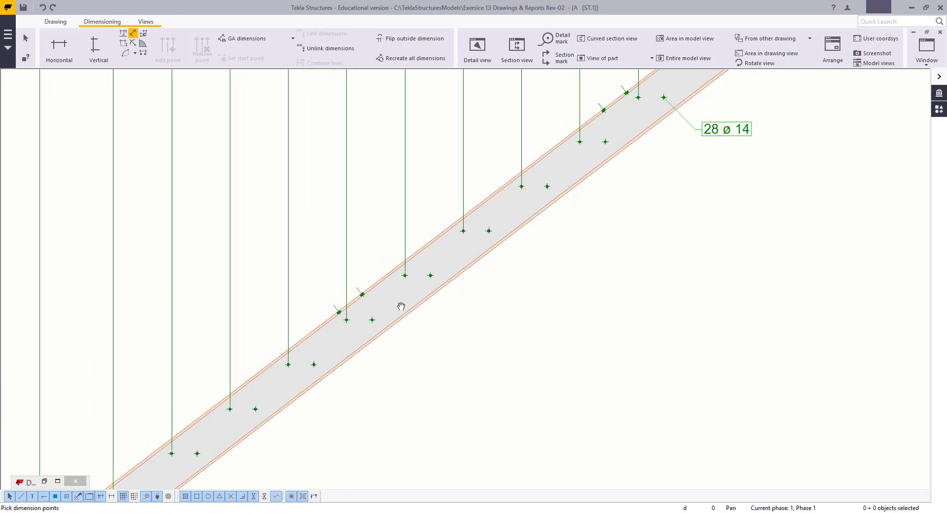
click(323, 326)
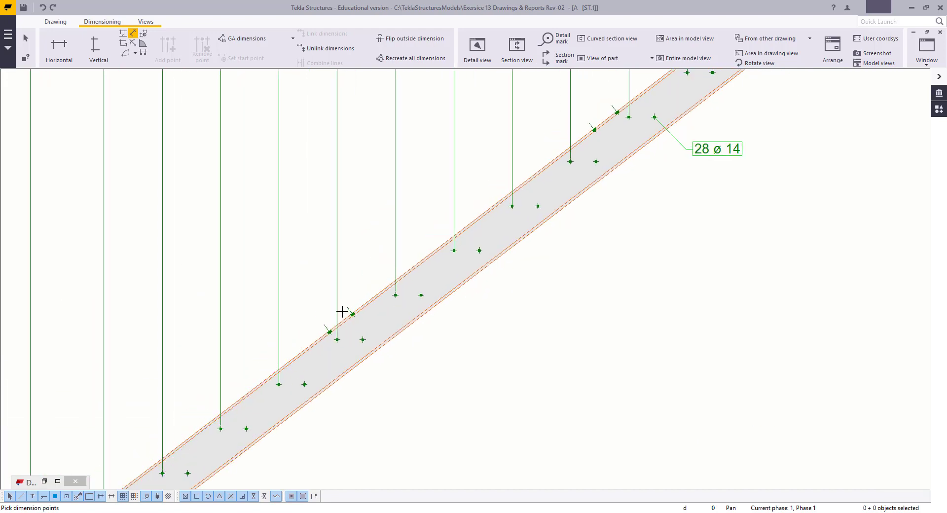
click(350, 309)
scroll(508, 203, down, 2)
scroll(364, 389, up, 2)
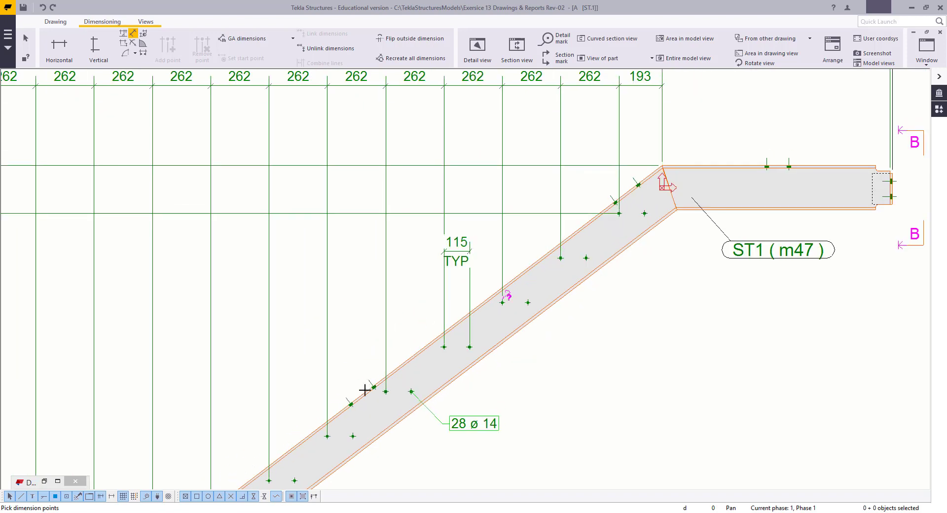
Step: Finish the sloping chain with the uppermost flange hole pair and the upper bend's top corner, and place it above the stringer
scroll(371, 382, down, 2)
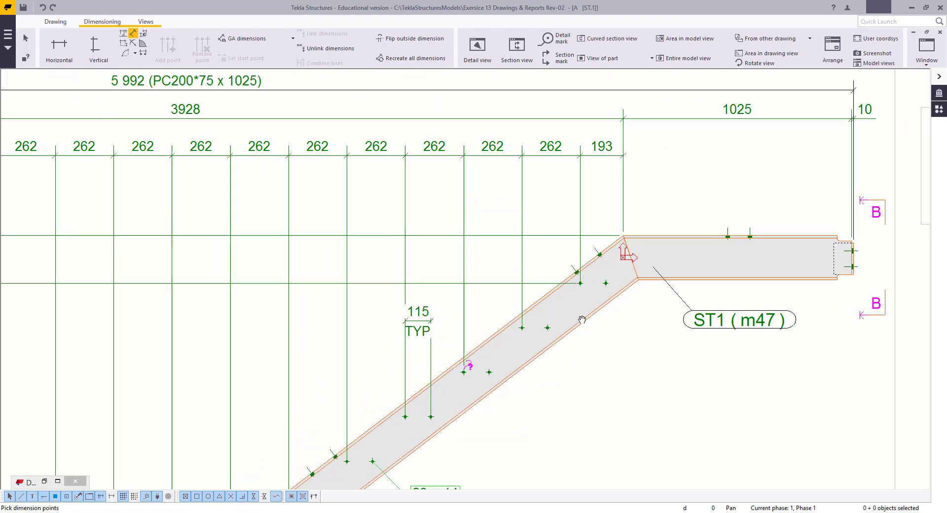
scroll(576, 320, up, 3)
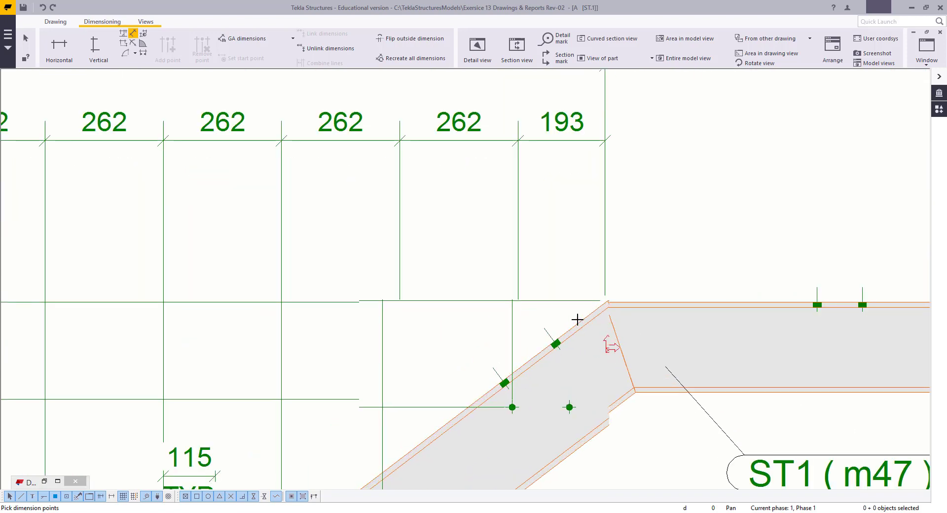
click(608, 300)
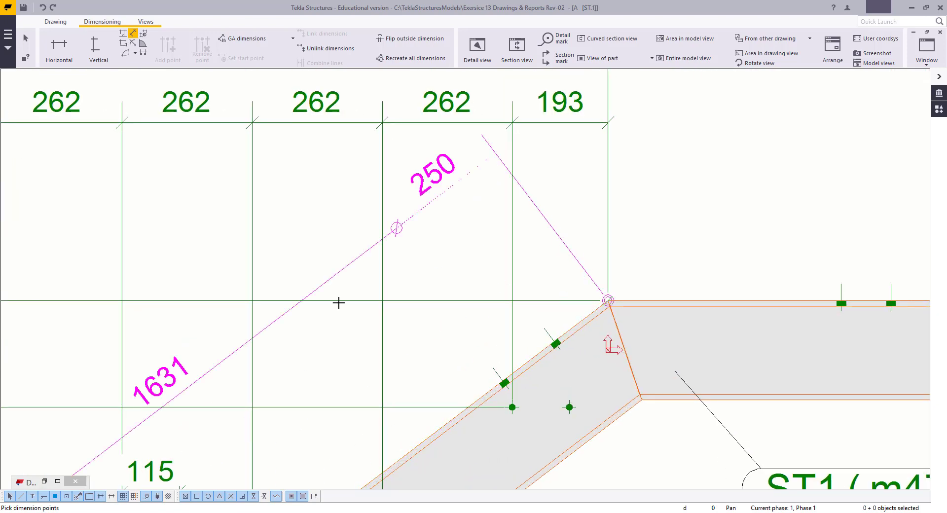
click(493, 367)
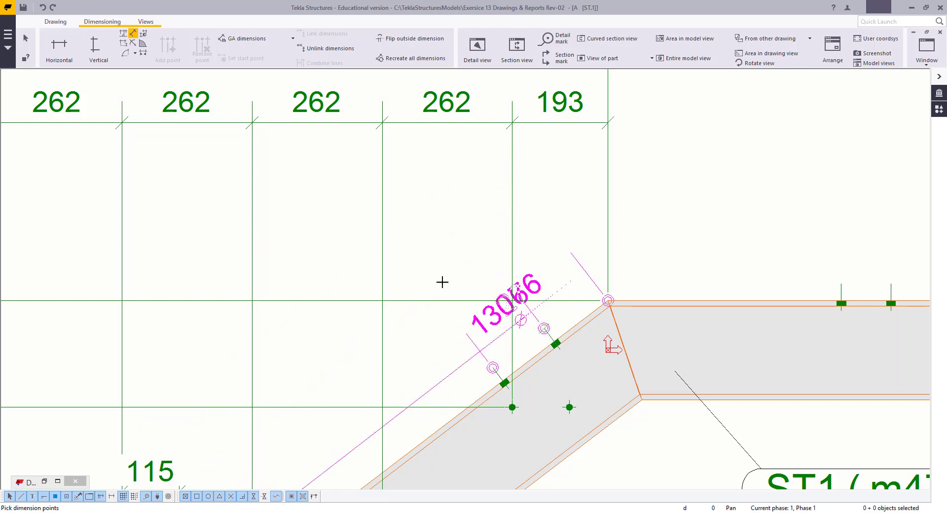
click(607, 300)
middle_click(607, 299)
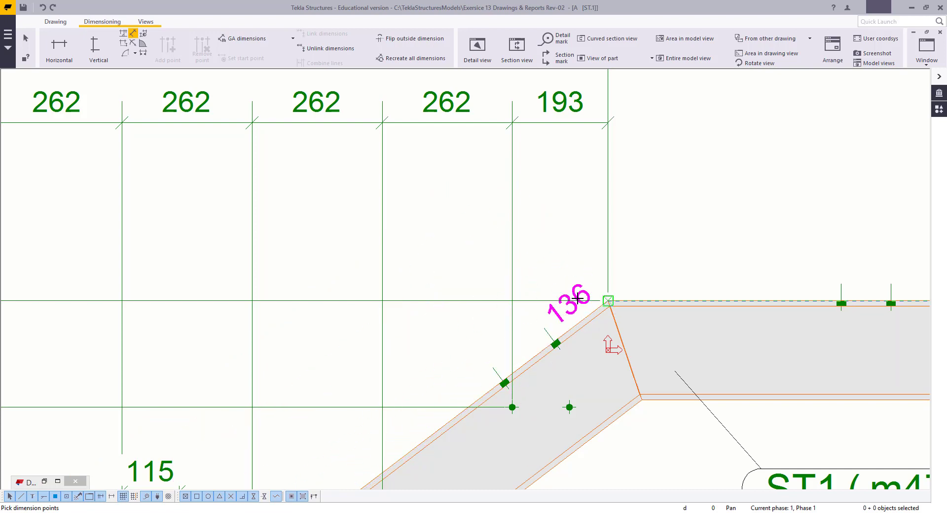
key(Escape)
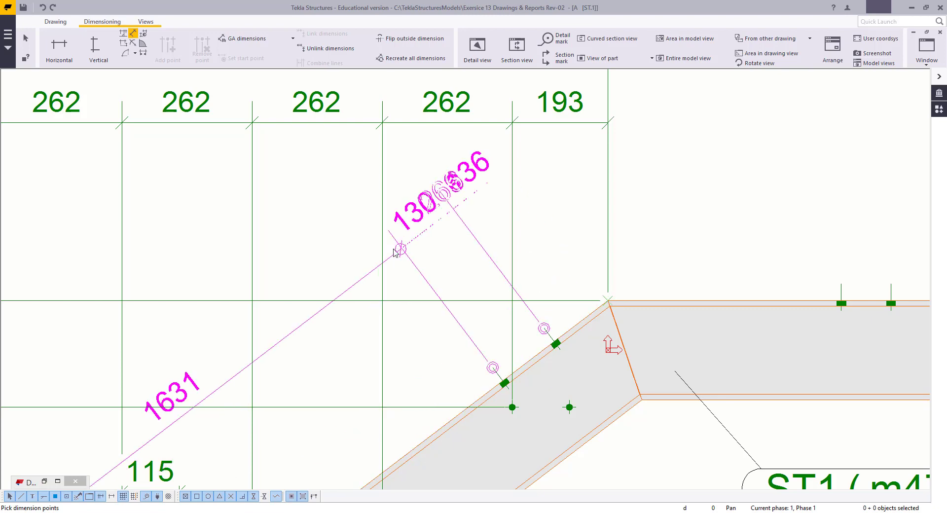
click(403, 241)
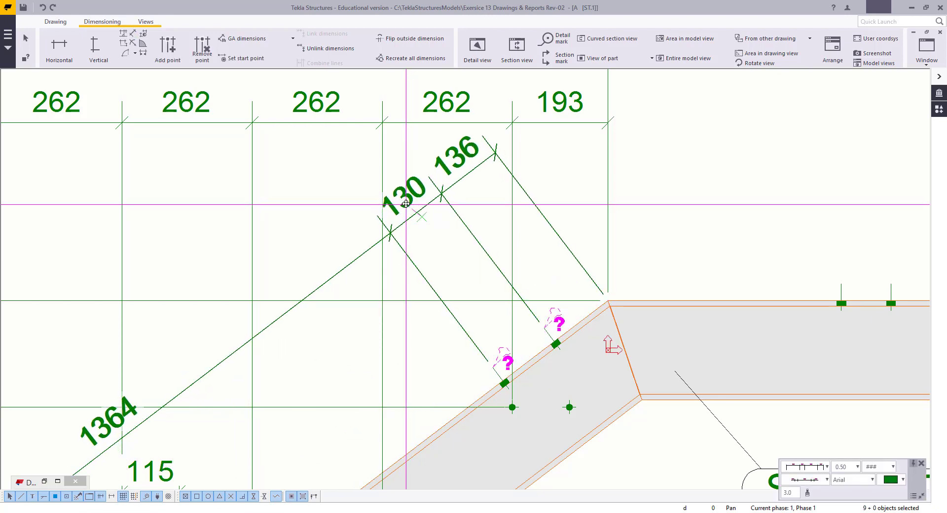
click(297, 217)
Step: Try a sloping dimension chain through the second and third web hole pairs from the lower bend, placed below the stringer, and delete it
scroll(679, 195, down, 5)
scroll(678, 195, down, 2)
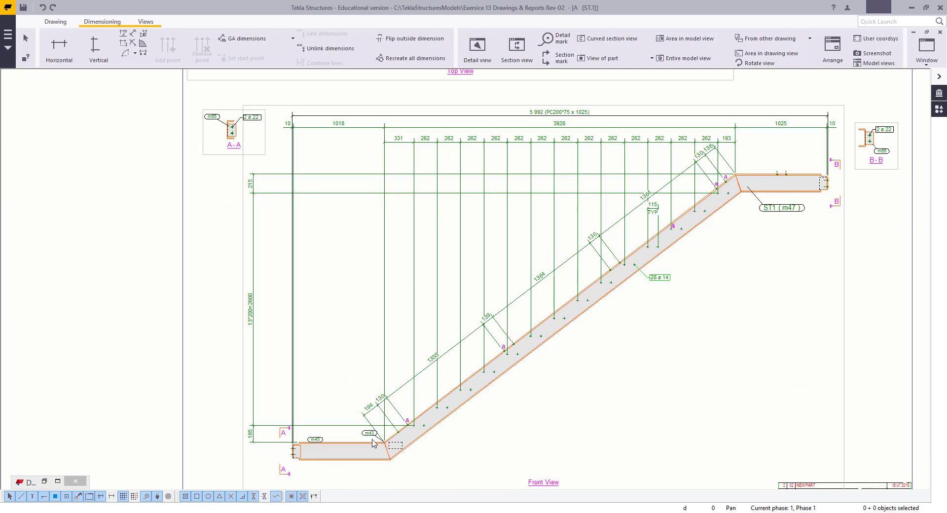
scroll(403, 275, down, 2)
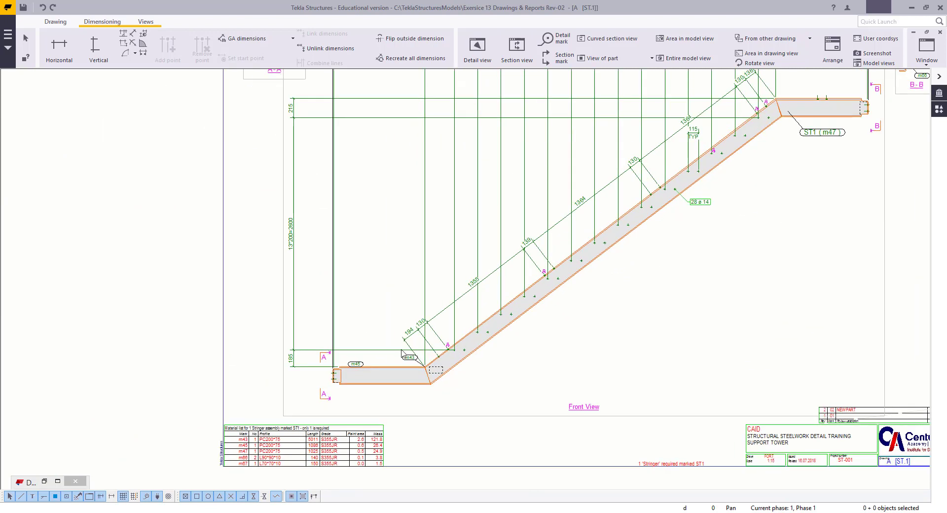
scroll(412, 345, up, 6)
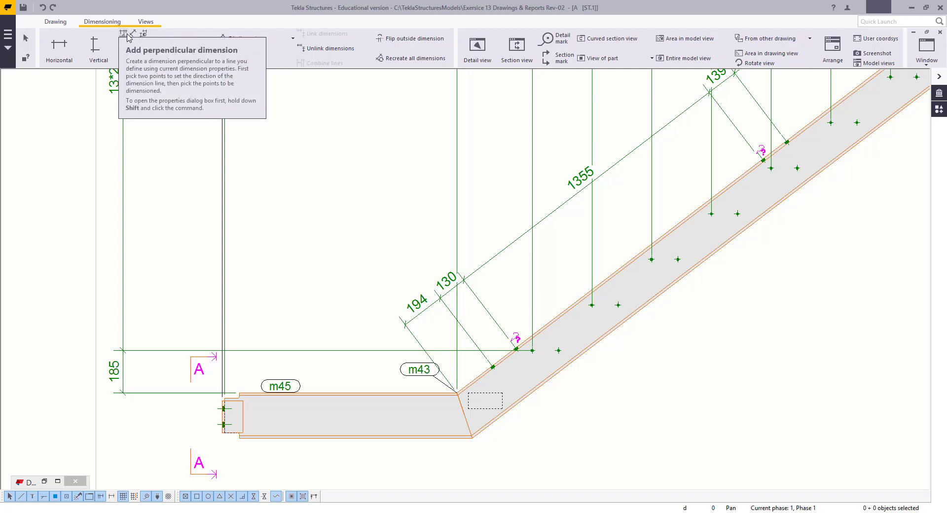
click(143, 53)
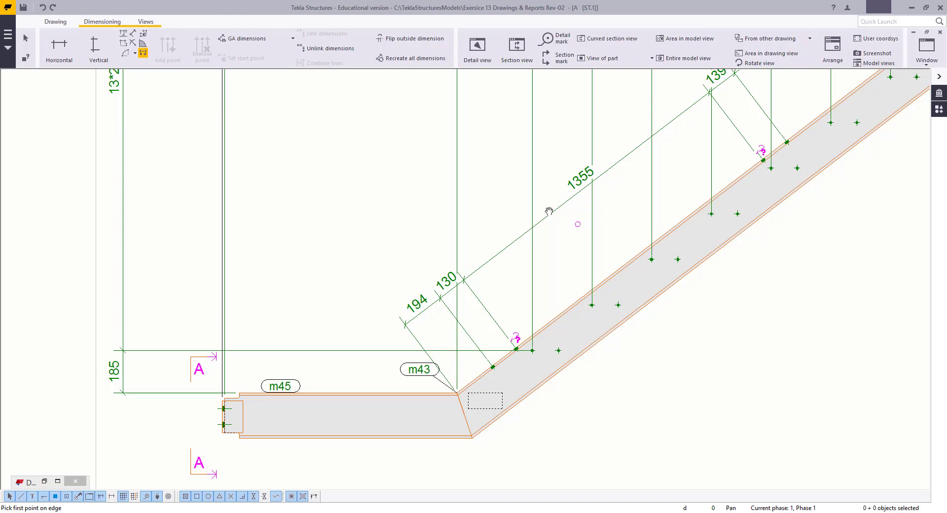
scroll(515, 277, up, 2)
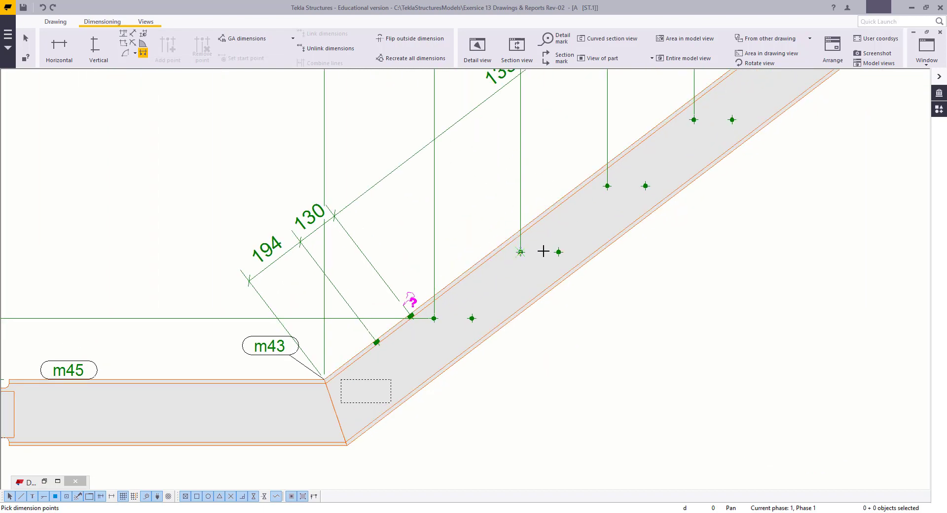
click(608, 186)
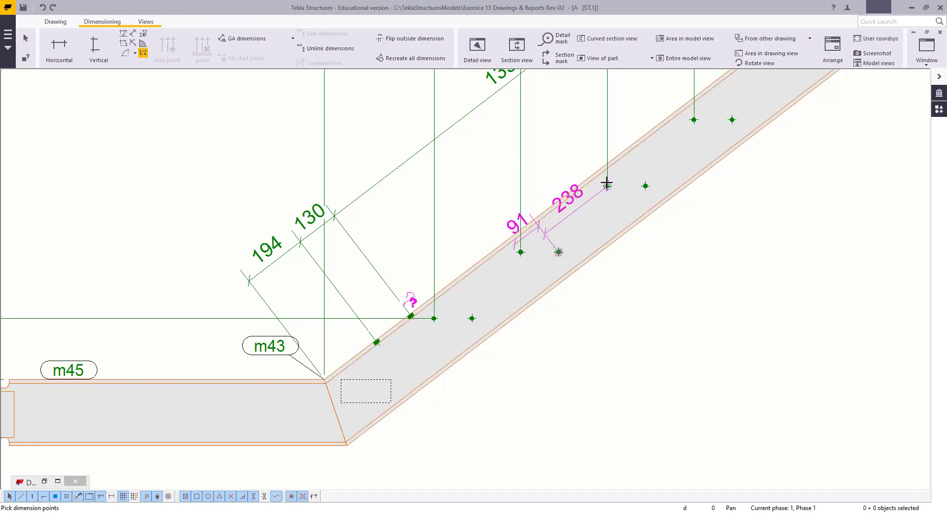
click(646, 186)
middle_click(646, 186)
click(779, 258)
middle_click(776, 268)
click(711, 275)
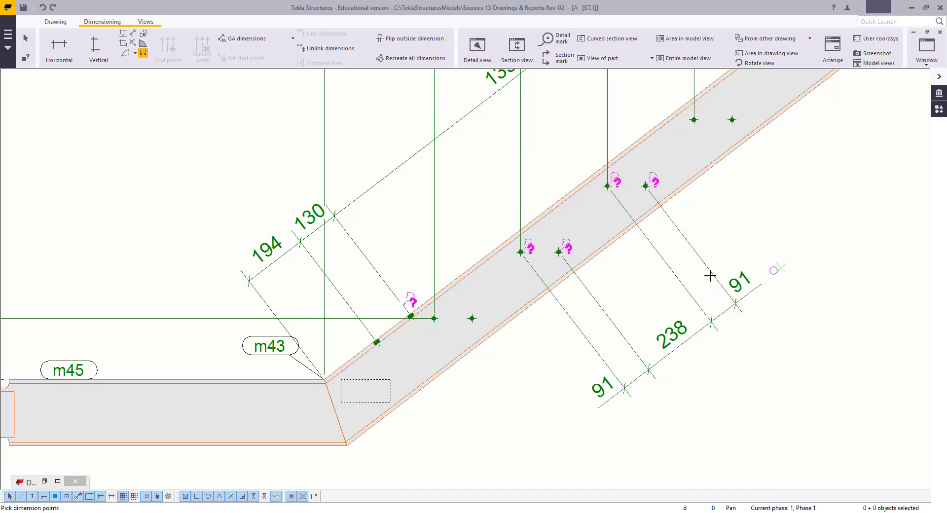
right_click(380, 139)
click(404, 146)
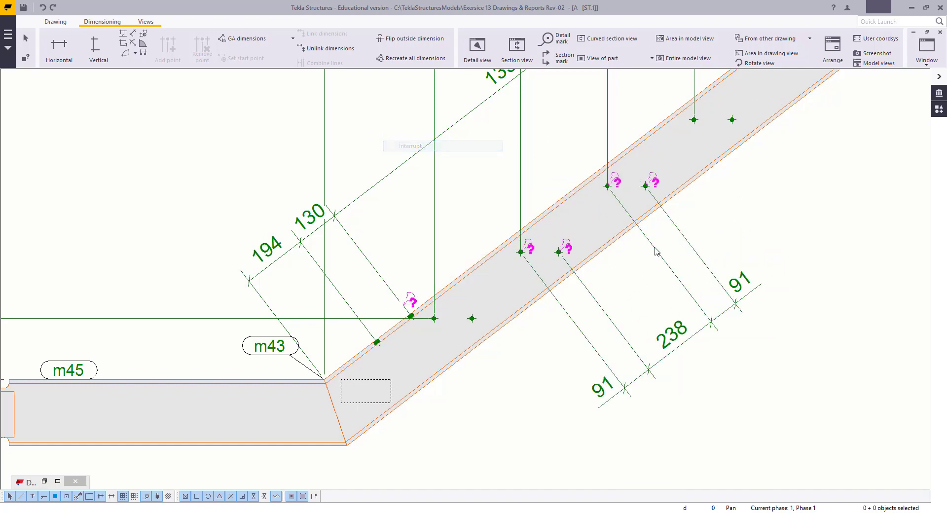
right_click(701, 339)
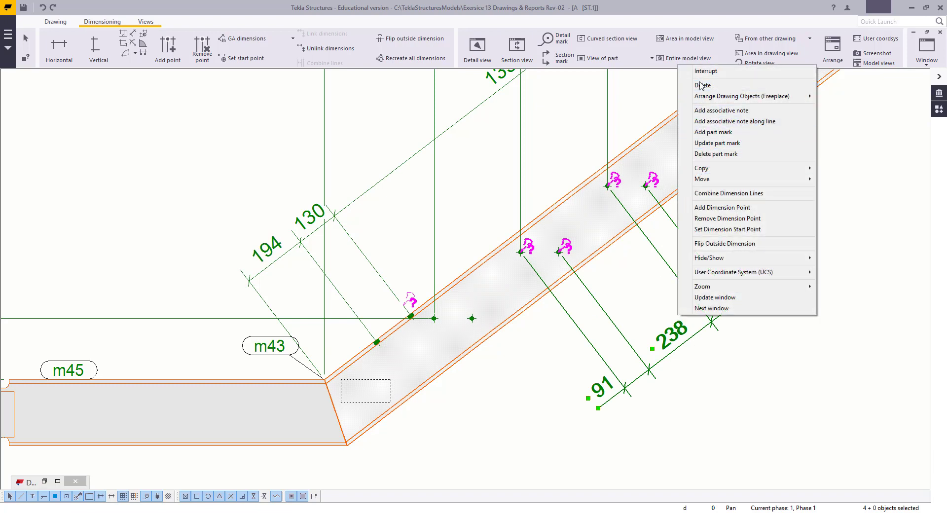
click(700, 85)
Step: Add the upper landing's two top flange holes as points to the horizontal chain of 262 mm hole dimensions
scroll(552, 208, down, 5)
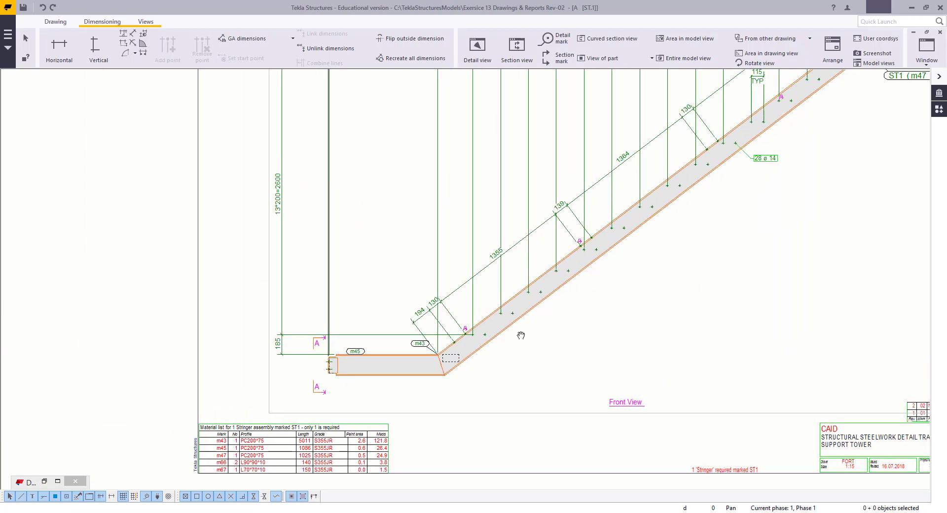
scroll(473, 369, down, 2)
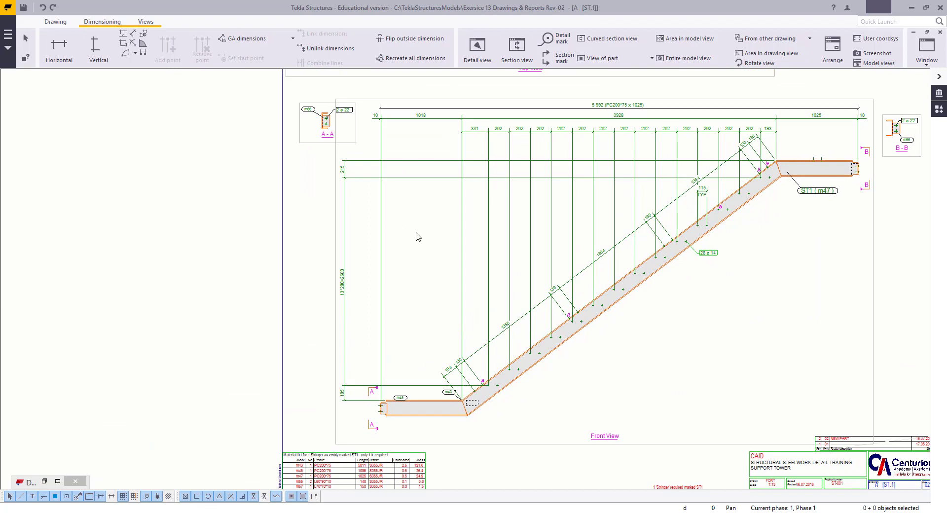
middle_drag(624, 336, 556, 348)
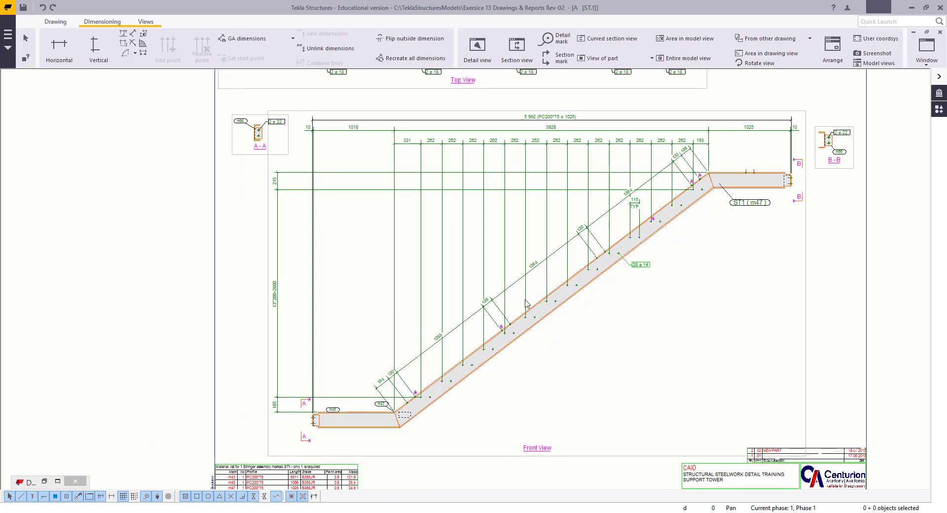
mouse_move(475, 299)
middle_down()
mouse_move(670, 289)
mouse_move(504, 304)
middle_up()
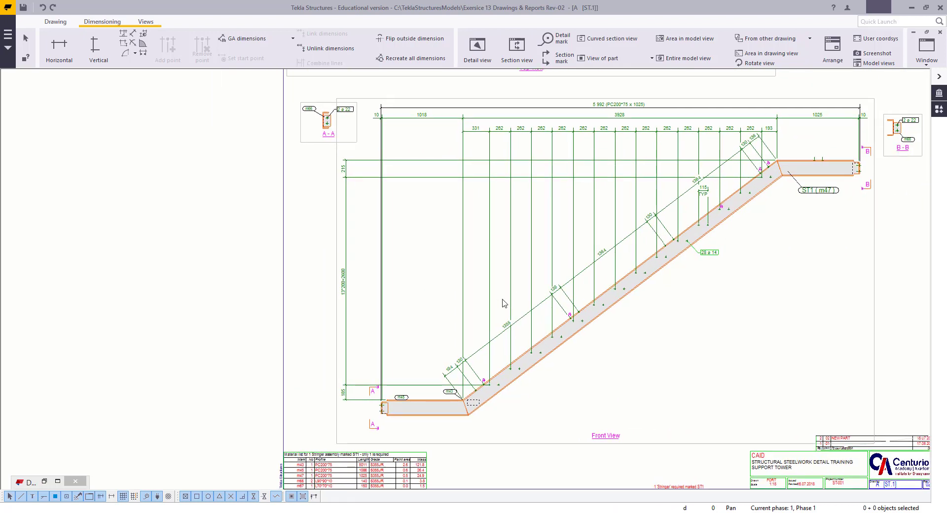
scroll(526, 246, up, 4)
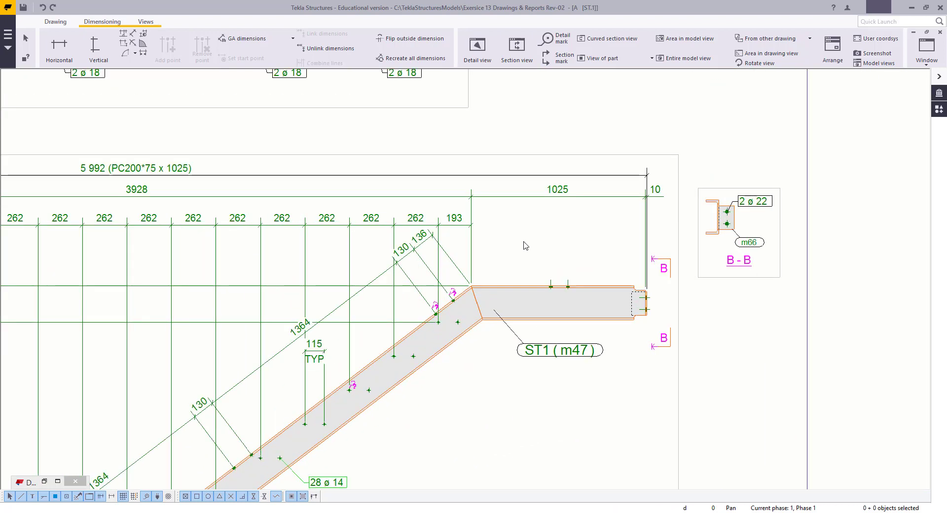
click(458, 223)
right_click(554, 230)
click(579, 313)
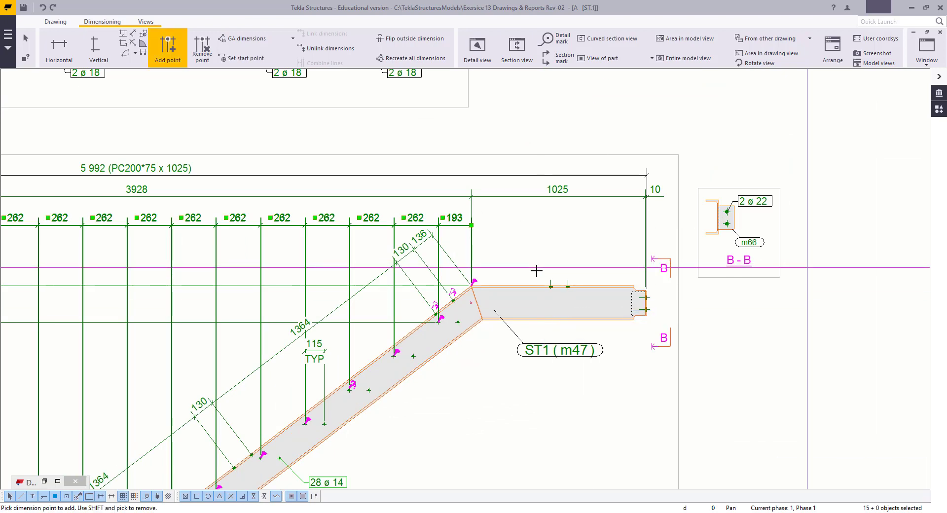
click(551, 286)
click(568, 287)
Step: Extend the same horizontal chain to the outer end of the upper landing channel and finish adding points
scroll(653, 277, up, 2)
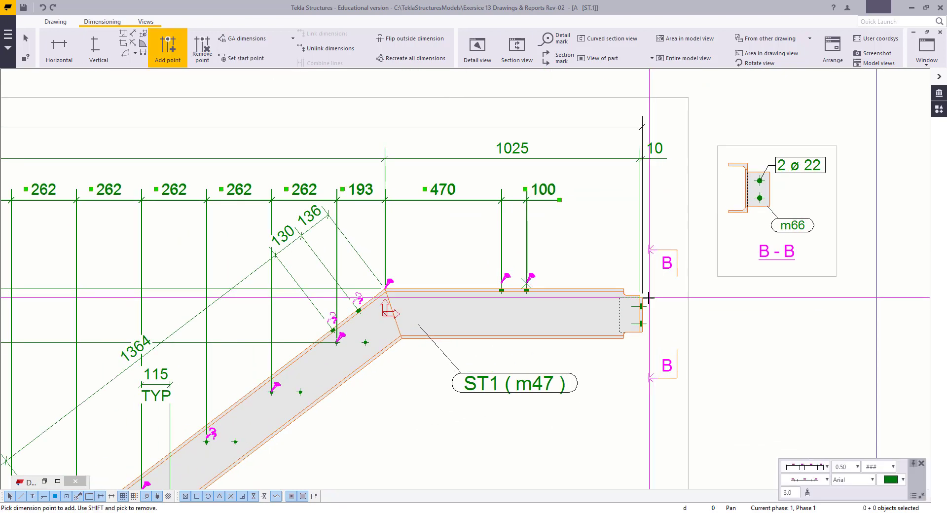
scroll(644, 296, up, 2)
click(640, 295)
right_click(575, 220)
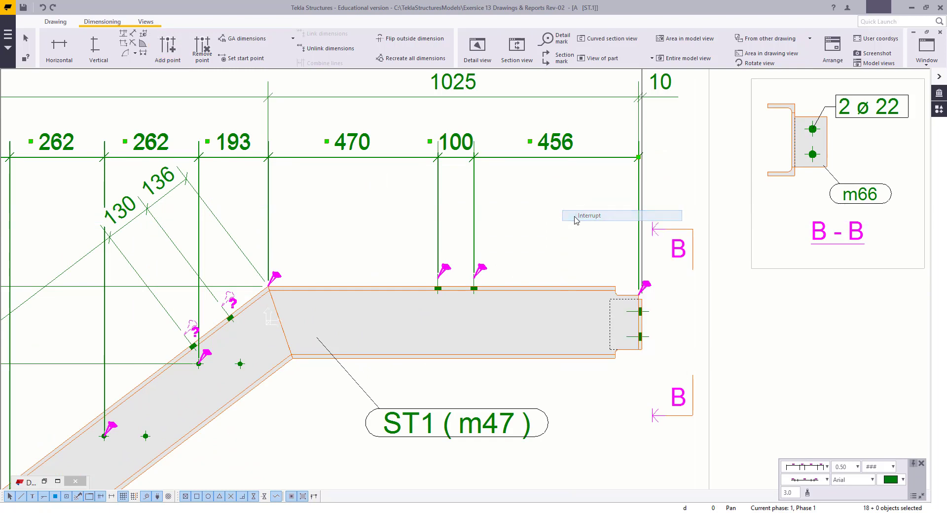
click(587, 216)
Step: Dimension the horizontal length of the top notch at the upper landing's outer end, placed below the hole chain
click(58, 44)
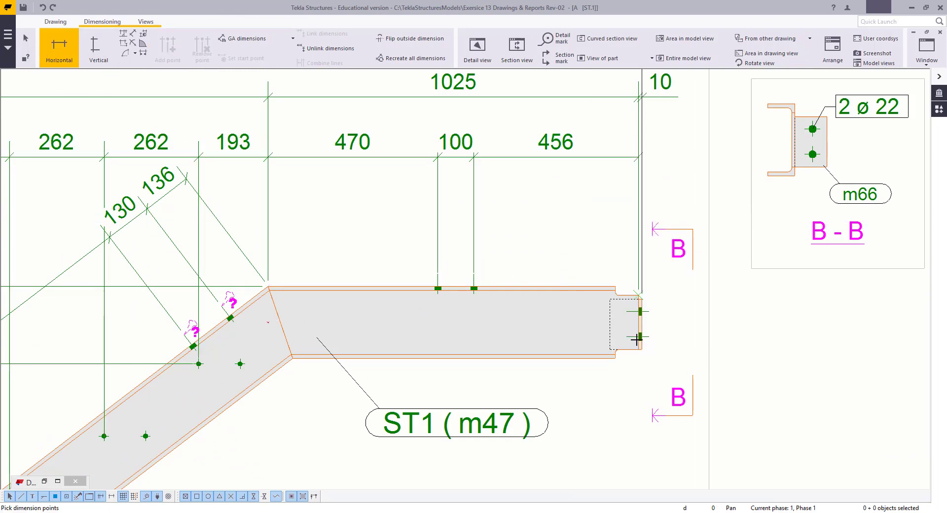
click(639, 294)
click(616, 288)
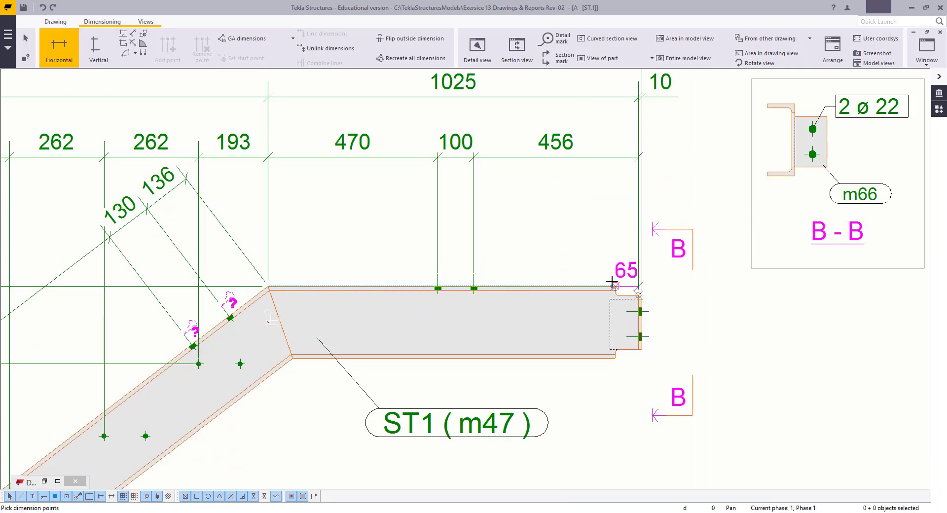
middle_click(549, 209)
click(531, 215)
right_click(522, 194)
click(543, 199)
scroll(535, 305, down, 7)
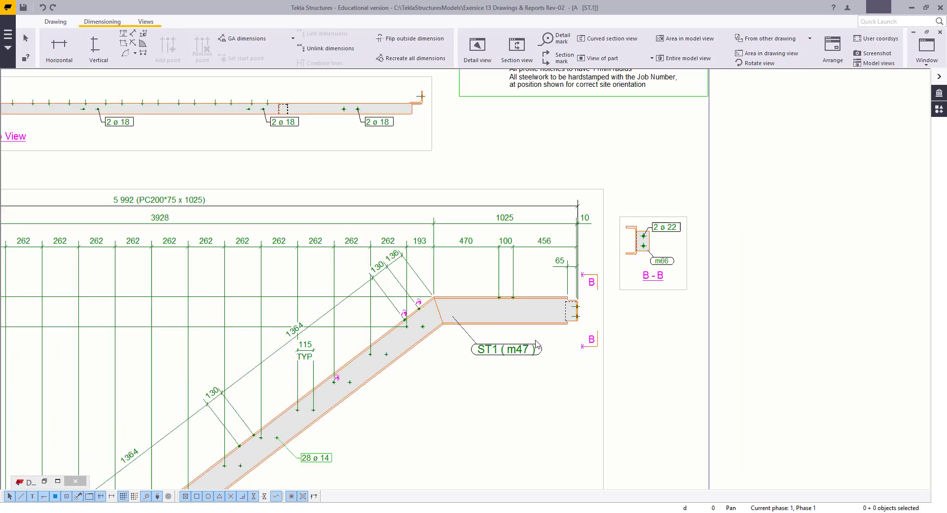
scroll(303, 459, up, 3)
mouse_move(303, 459)
middle_down()
mouse_move(418, 398)
mouse_move(544, 309)
middle_up()
scroll(546, 312, up, 3)
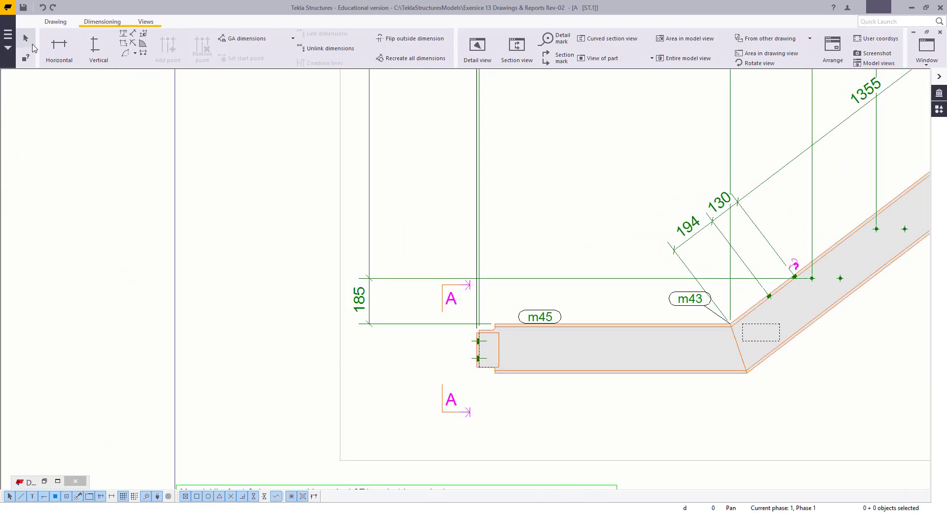
click(58, 45)
middle_drag(496, 311, 348, 340)
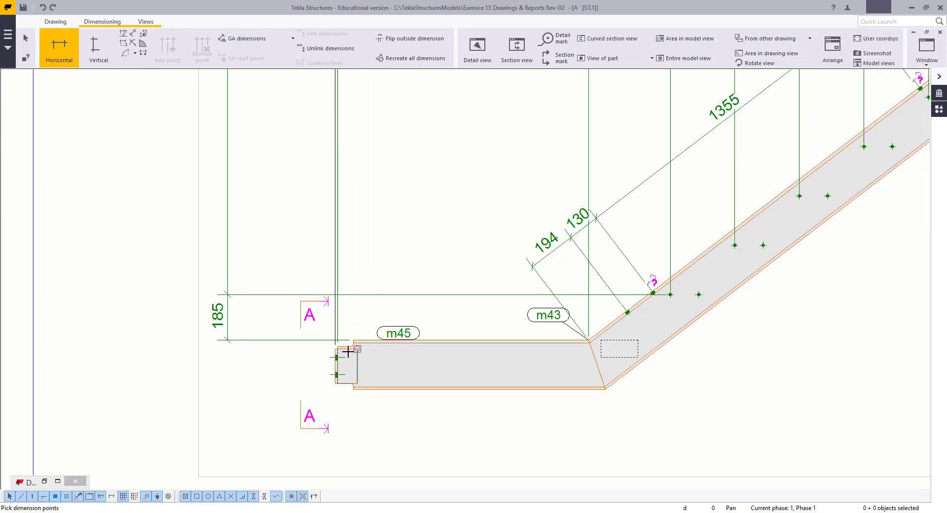
scroll(330, 341, up, 3)
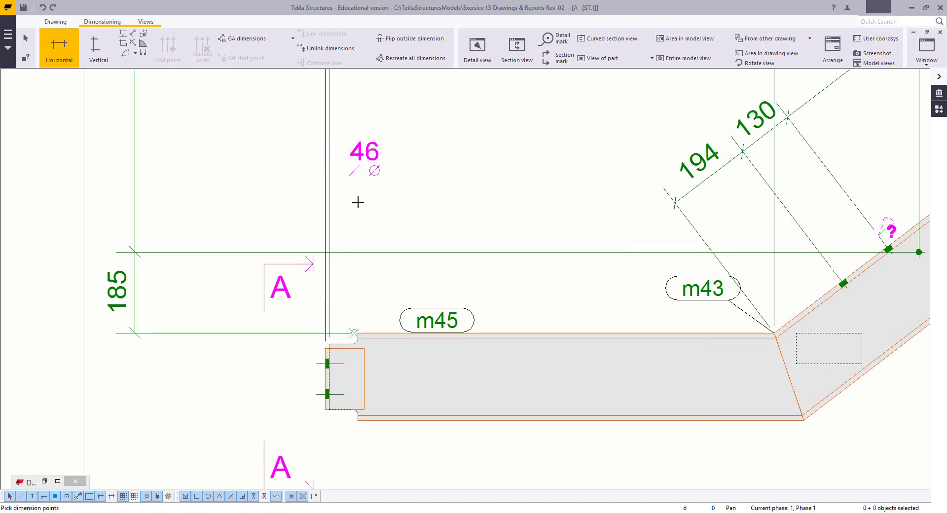
right_click(351, 187)
click(371, 195)
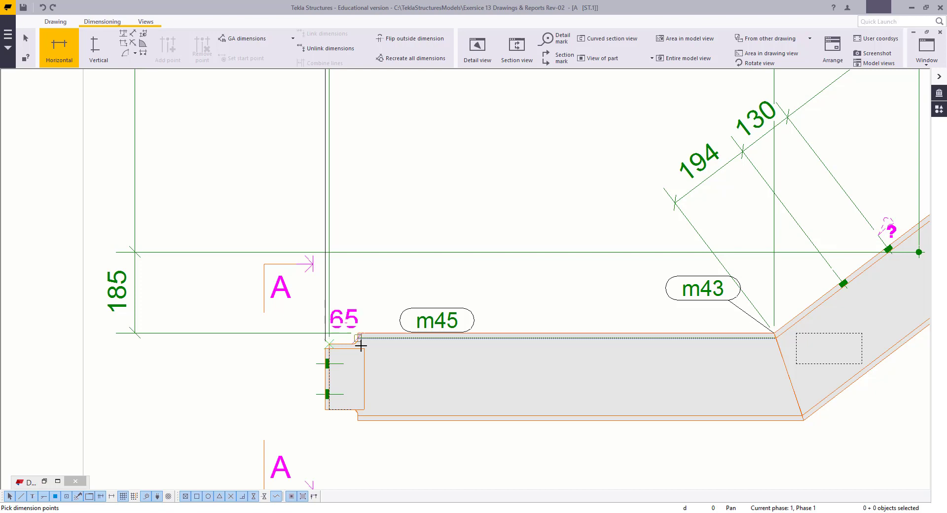
Step: Dimension the horizontal length of the top notch at the outer end of lower landing channel m45, placed above the part
scroll(355, 334, up, 5)
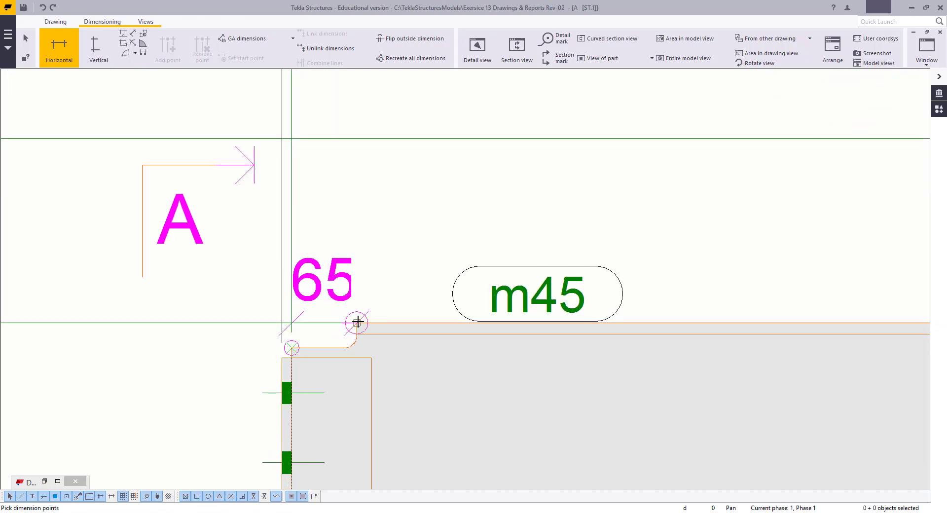
click(357, 323)
scroll(357, 324, down, 5)
middle_click(442, 334)
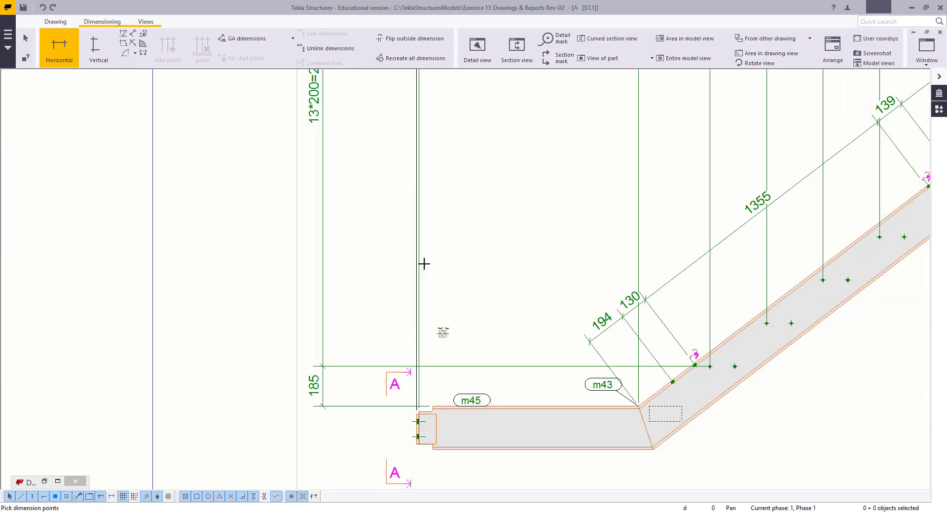
right_click(422, 233)
click(432, 240)
scroll(446, 352, up, 1)
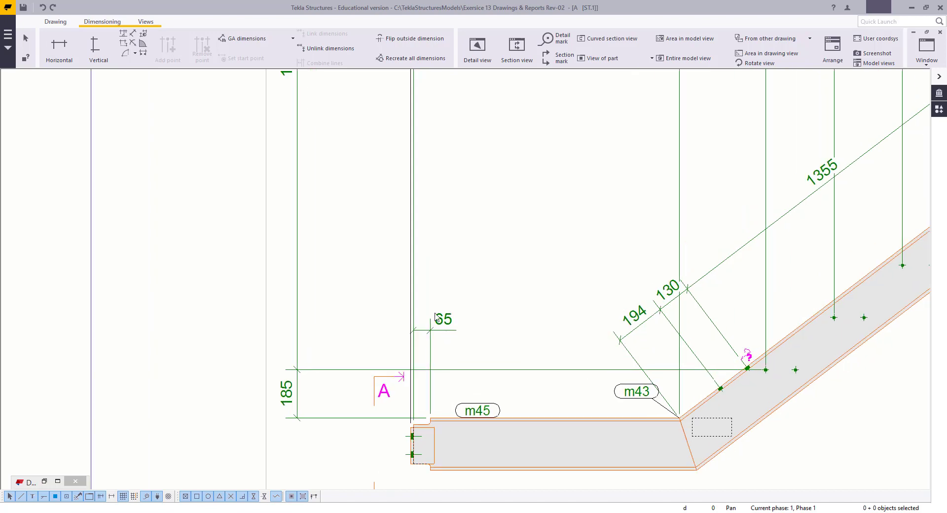
click(68, 55)
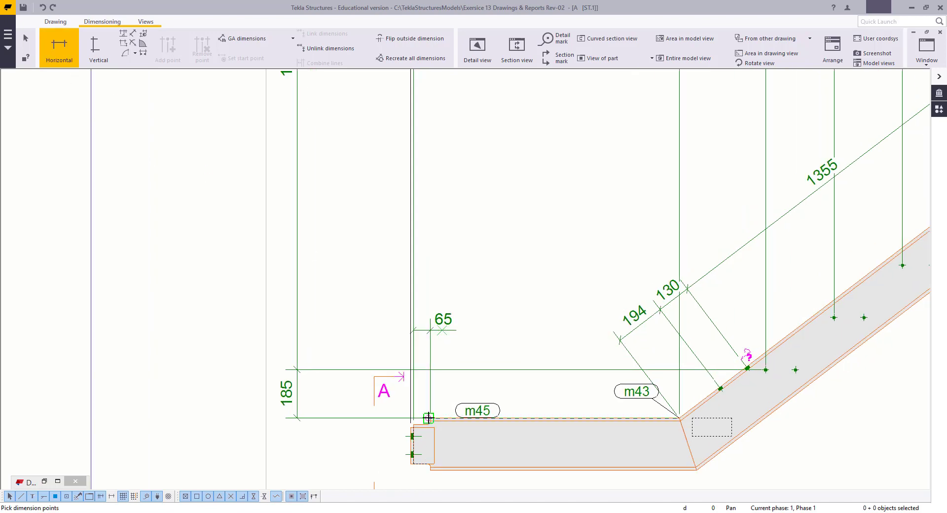
middle_drag(428, 418, 436, 298)
scroll(438, 296, up, 2)
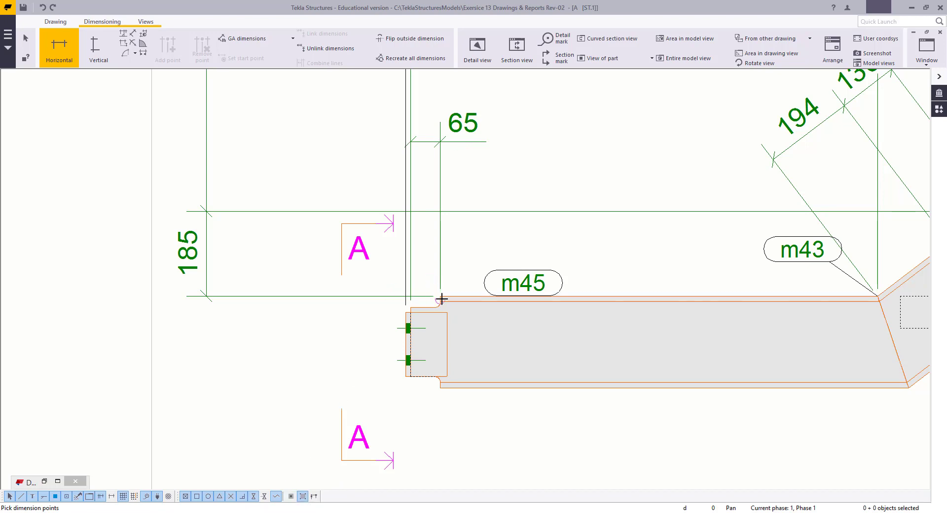
click(95, 49)
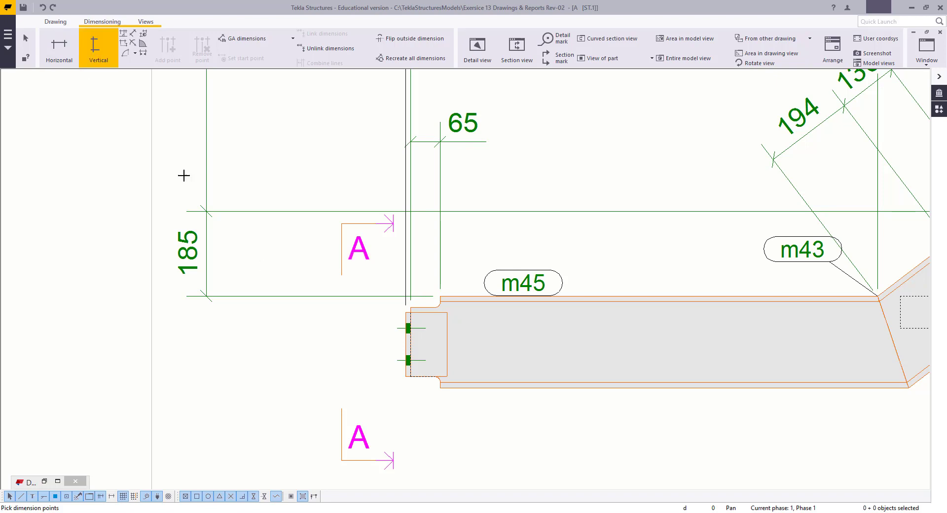
scroll(469, 281, up, 2)
click(584, 240)
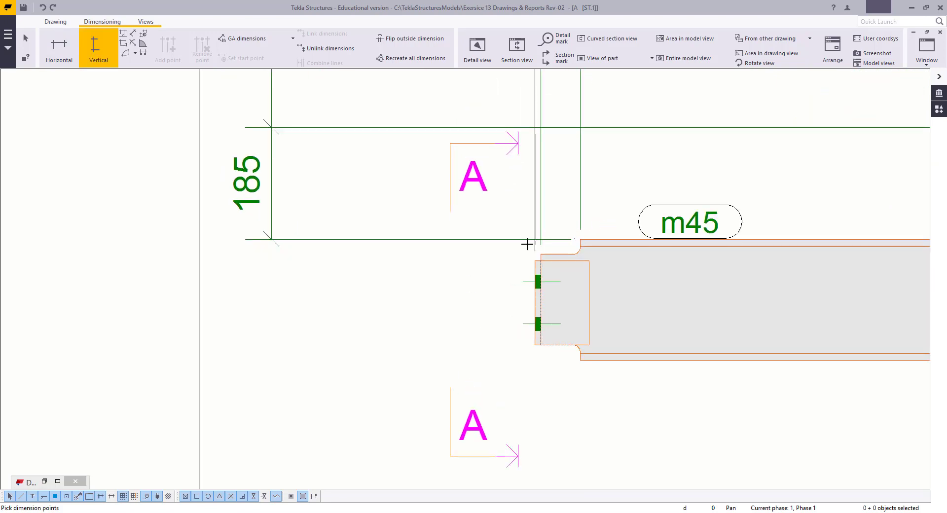
middle_drag(491, 279, 506, 255)
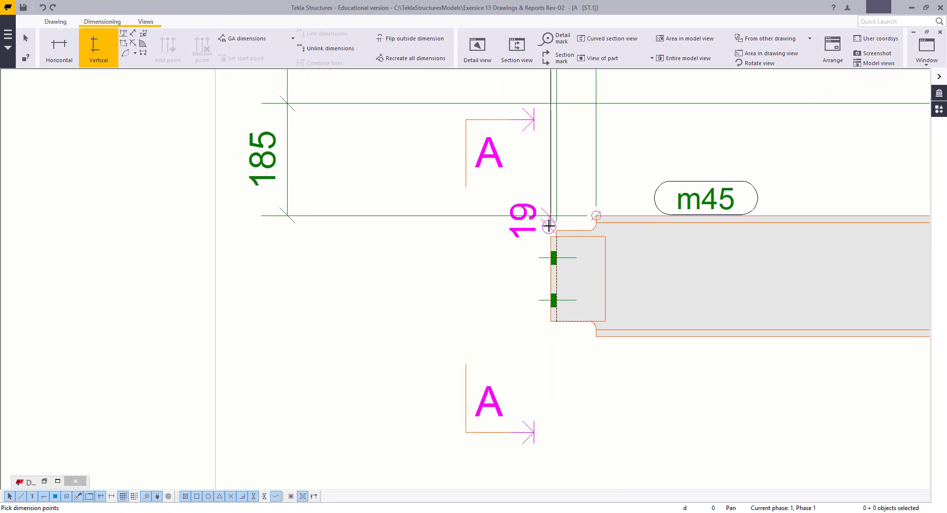
right_click(531, 189)
click(545, 195)
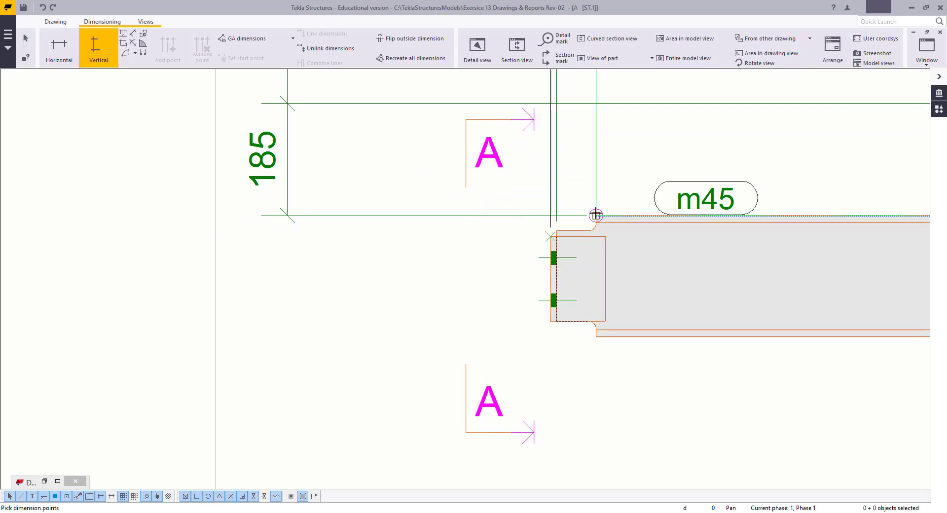
click(595, 213)
right_click(342, 149)
click(370, 156)
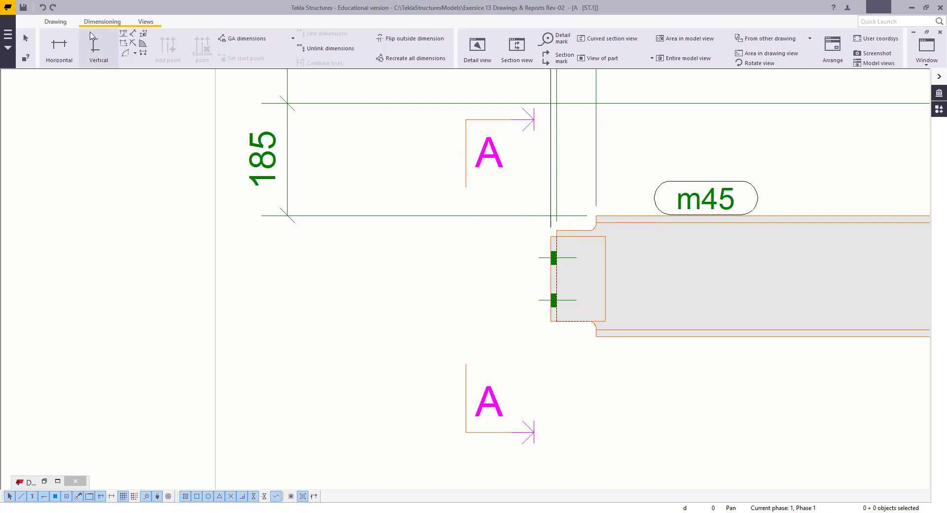
Step: Dimension the vertical depth of the top notch at the outer end of lower landing channel m45, placed beyond the end
click(98, 47)
click(555, 231)
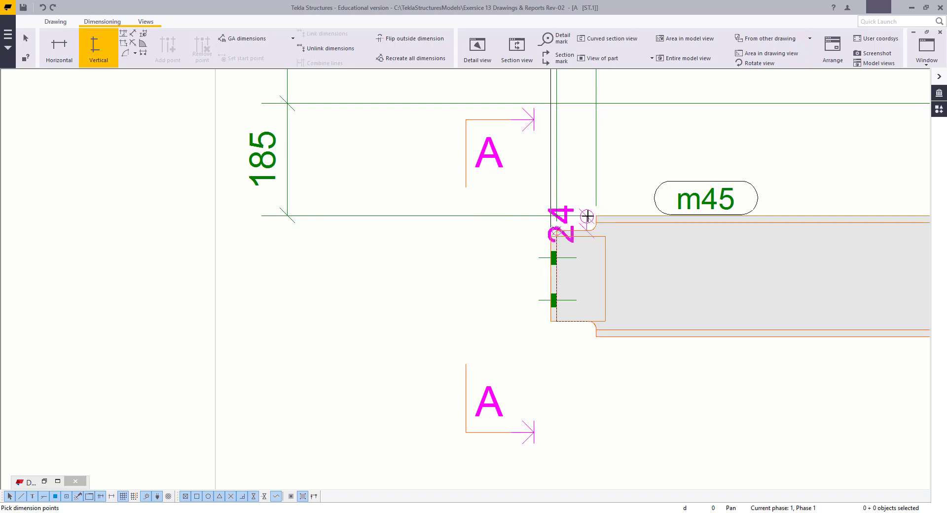
click(596, 215)
middle_click(364, 231)
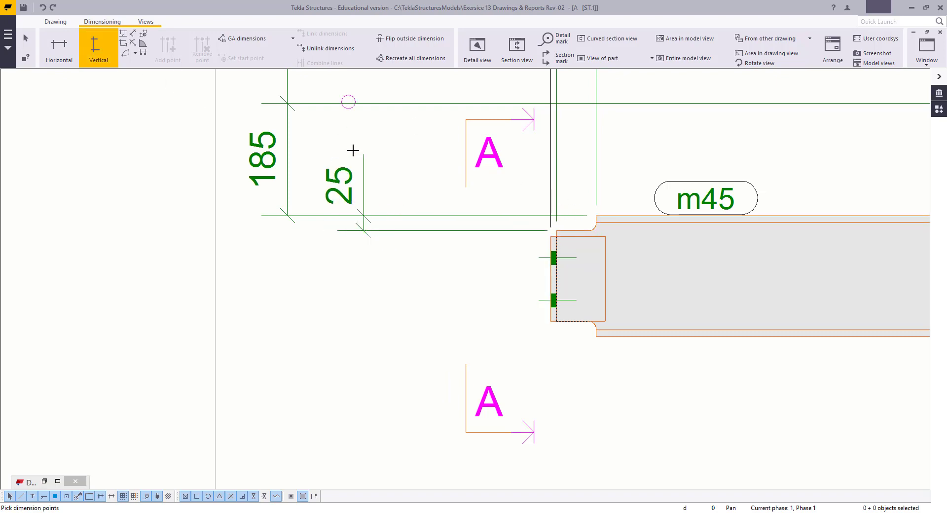
right_click(369, 144)
click(387, 153)
Step: Extend that notch depth dimension with points at the bottom notch's inner edge and channel m45's bottom flange
click(345, 167)
right_click(345, 167)
click(394, 266)
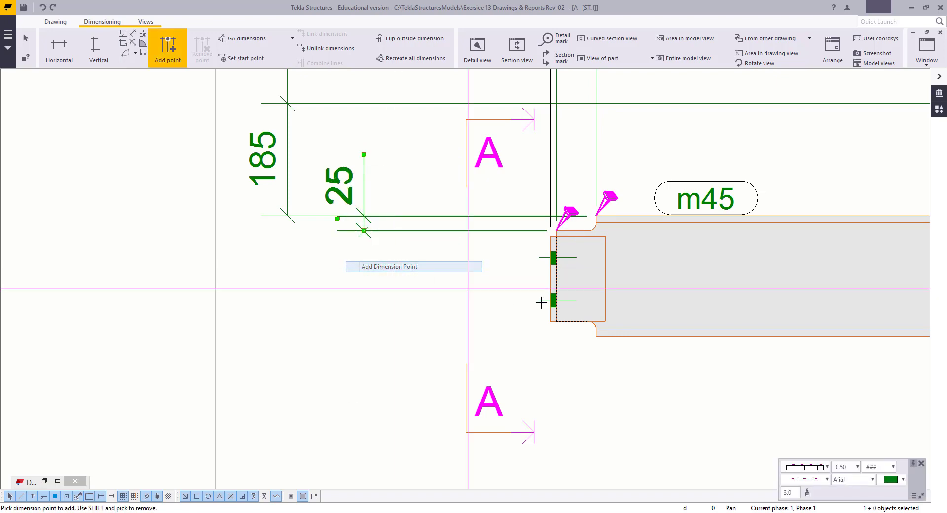
click(551, 321)
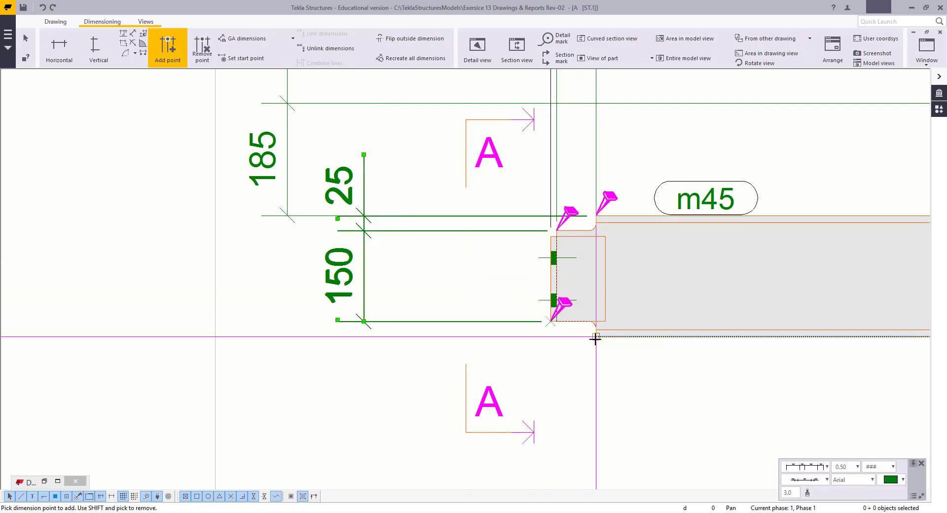
click(596, 337)
key(Escape)
scroll(323, 343, down, 5)
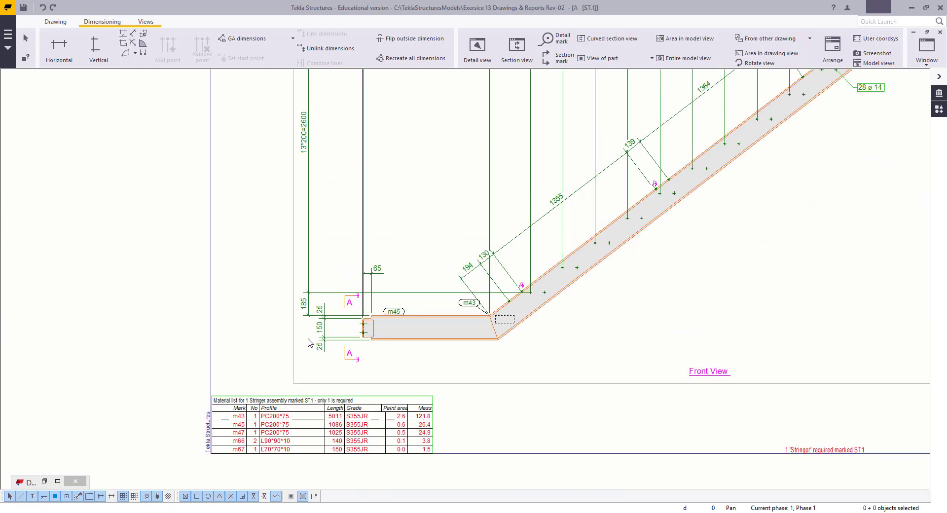
Step: Dimension the top notch, remaining web and bottom notch depths as one vertical chain beyond the upper landing channel's outer end
scroll(583, 238, up, 6)
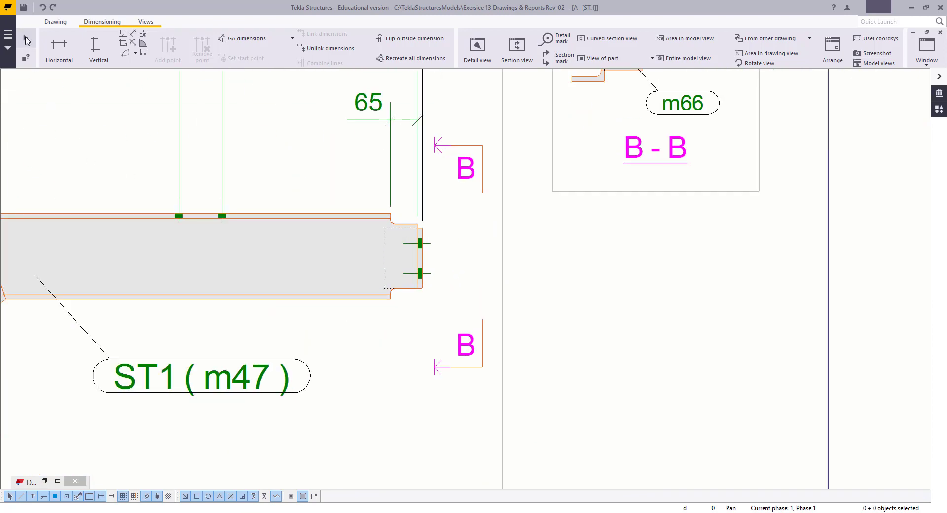
click(95, 47)
click(390, 213)
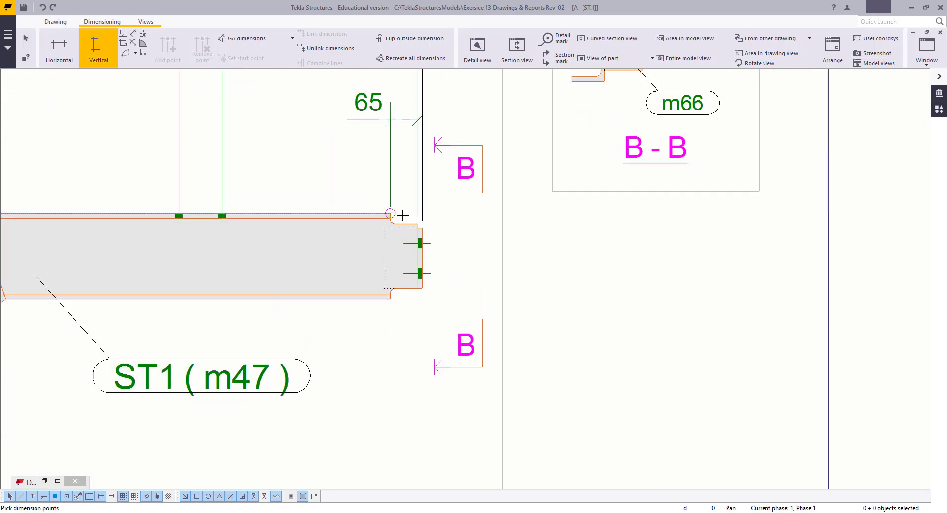
click(418, 223)
click(422, 289)
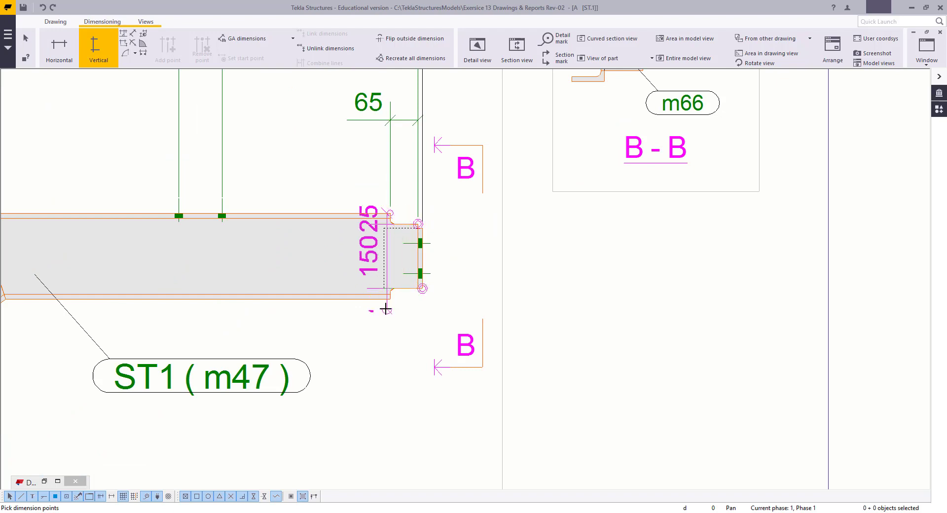
click(390, 299)
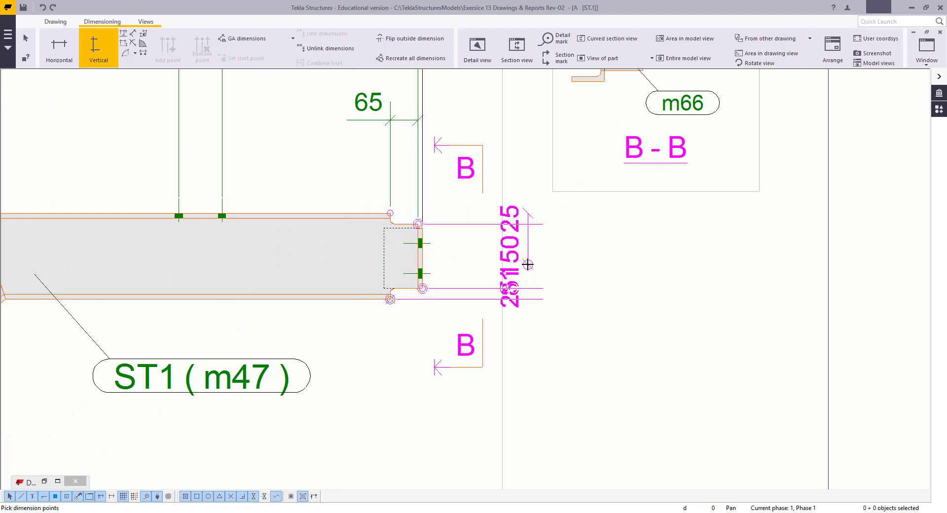
middle_click(528, 263)
right_click(438, 194)
click(452, 203)
scroll(473, 311, down, 3)
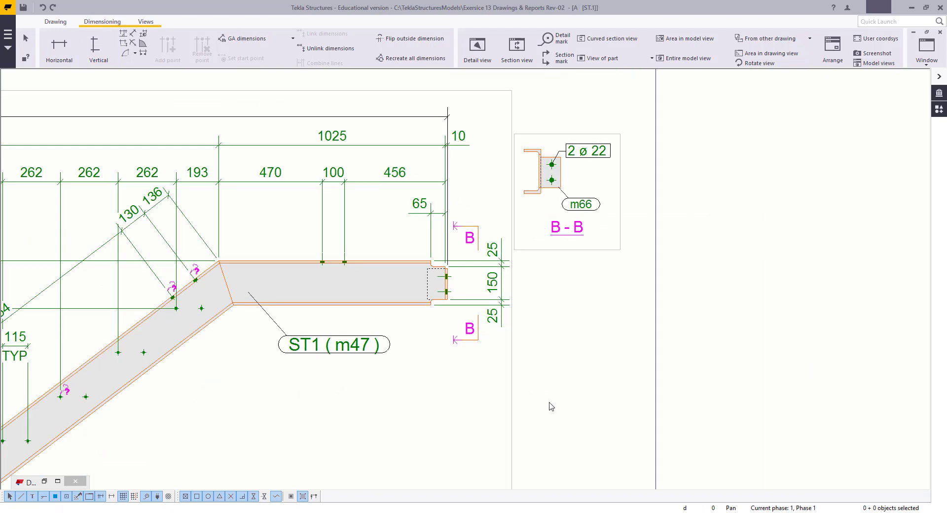
scroll(551, 407, down, 4)
scroll(511, 333, up, 2)
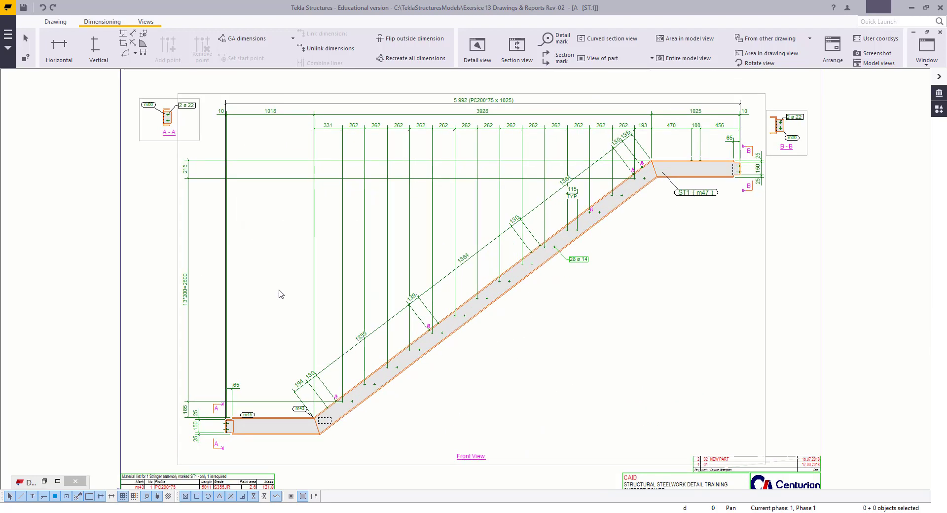
scroll(280, 294, down, 3)
scroll(260, 368, up, 3)
scroll(425, 298, down, 3)
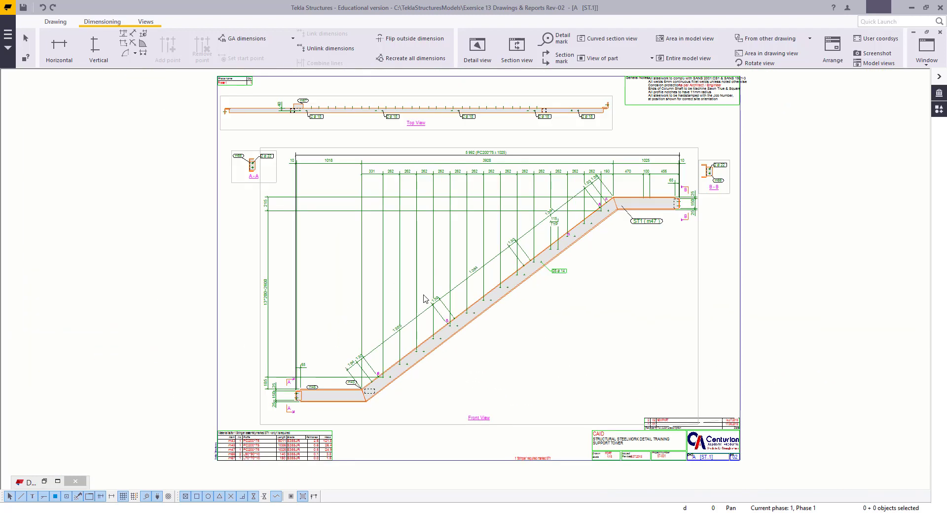
Step: Add a horizontal dimension chain from the lower stringer bend to both ends of the hidden angle cleat, placed above the stringer
scroll(423, 296, up, 3)
click(59, 47)
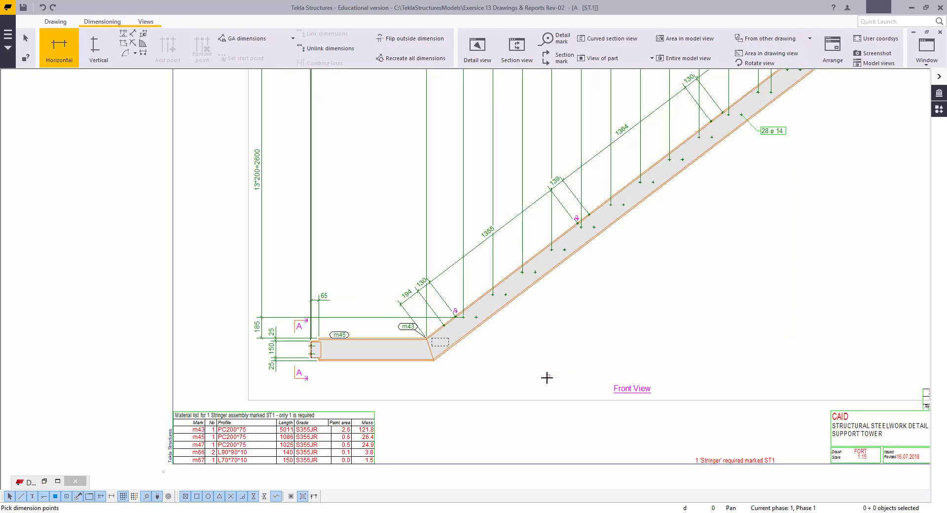
scroll(416, 332, up, 5)
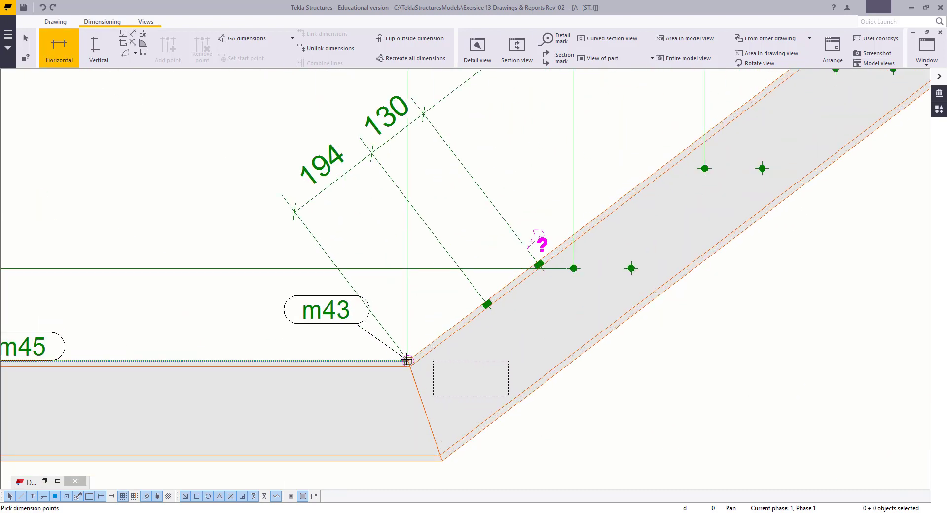
click(428, 357)
click(509, 361)
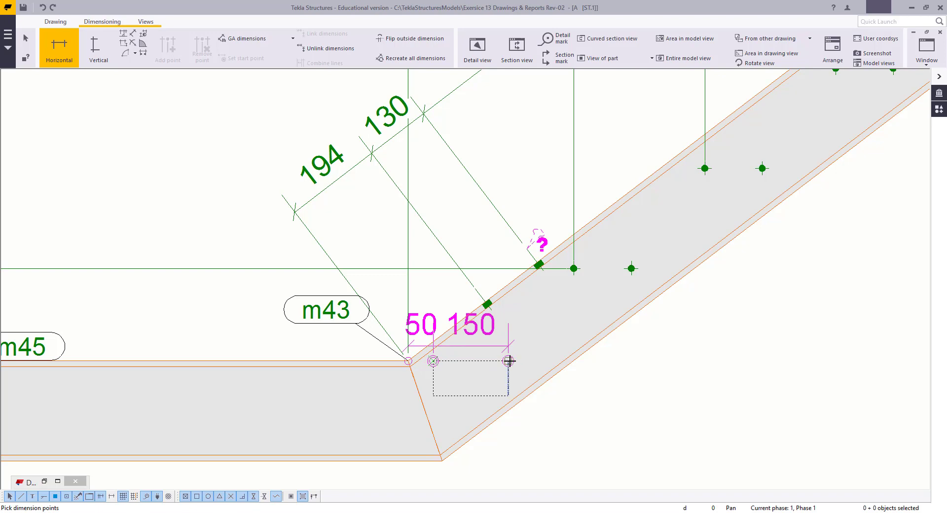
scroll(498, 390, down, 2)
middle_click(452, 180)
right_click(376, 148)
click(395, 155)
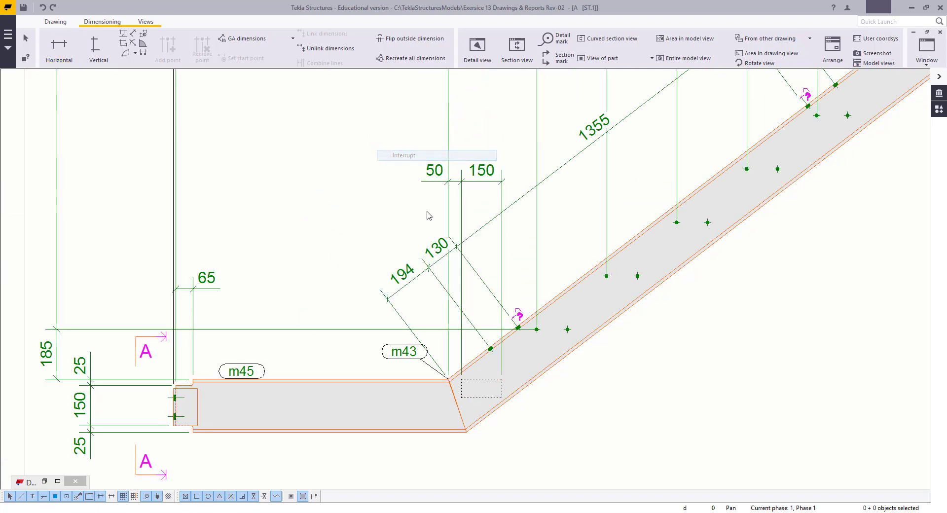
Step: Move the m67 mark in the Top View farther along the stringer, clear of its angle cleat
scroll(457, 293, down, 4)
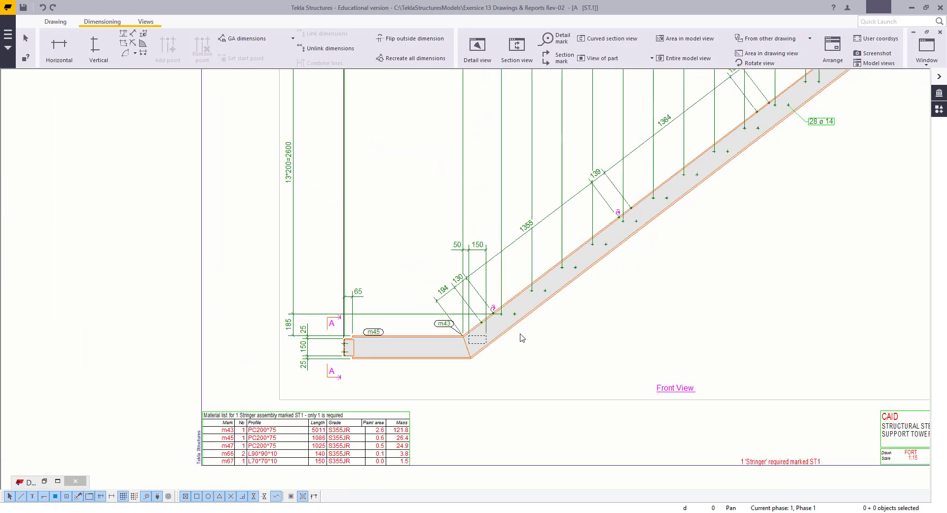
middle_drag(363, 124, 363, 196)
scroll(363, 197, up, 2)
scroll(363, 197, up, 2)
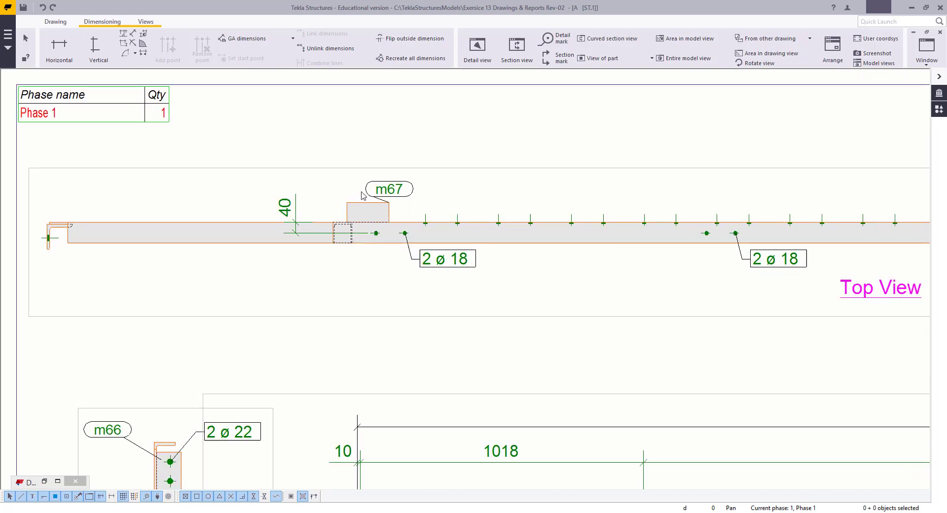
drag(391, 189, 417, 183)
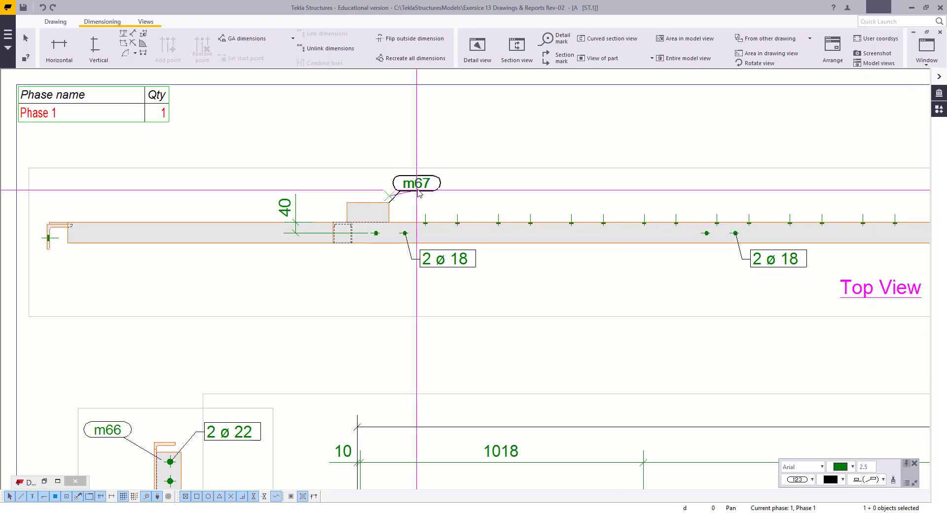
Step: Turn on own hidden lines in the drawing part properties and apply them to end angle m66 in section A-A
click(347, 207)
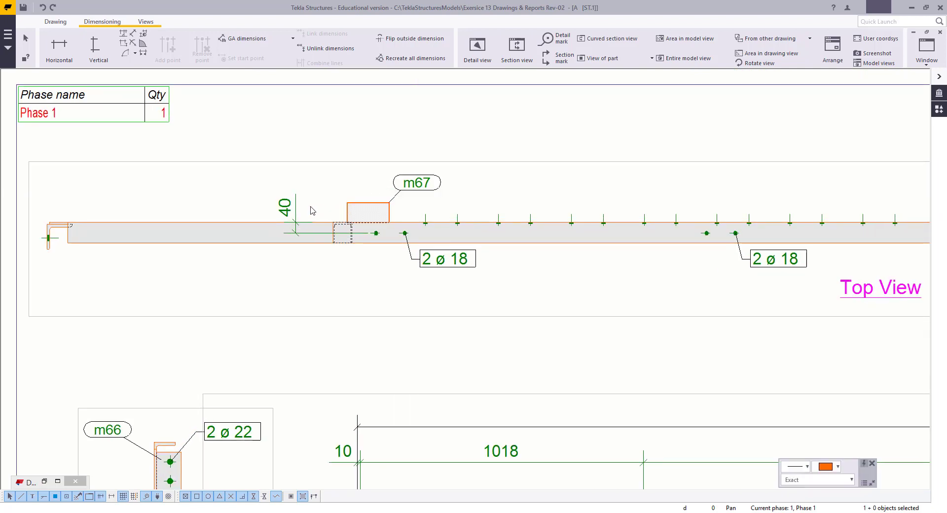
double_click(353, 211)
middle_drag(219, 457, 240, 372)
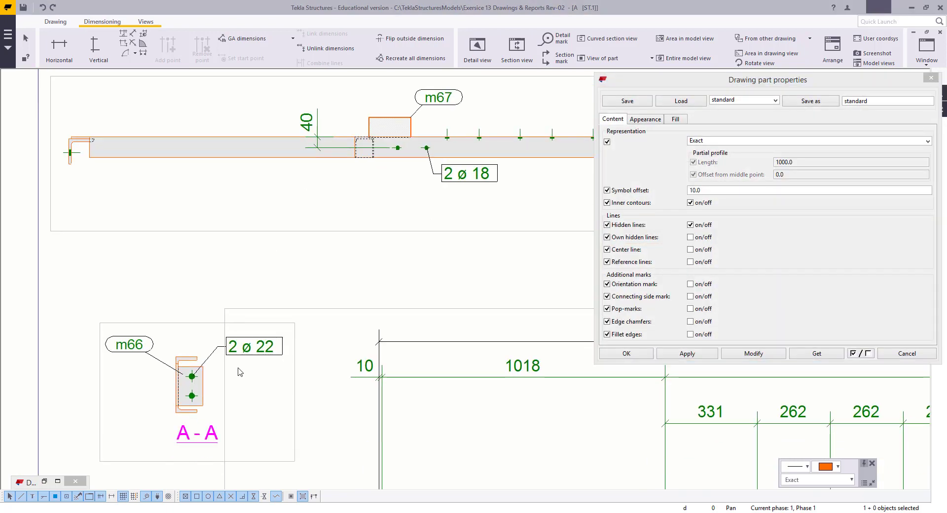
click(203, 383)
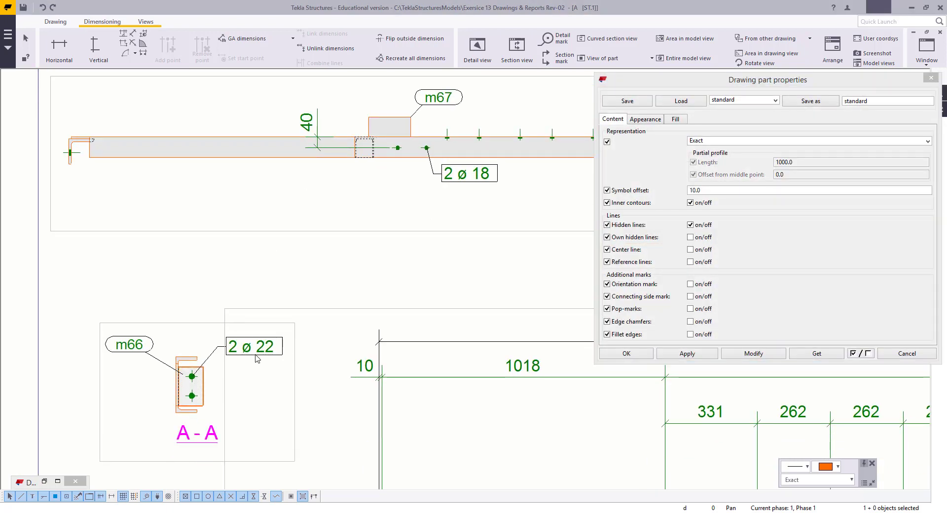
click(711, 238)
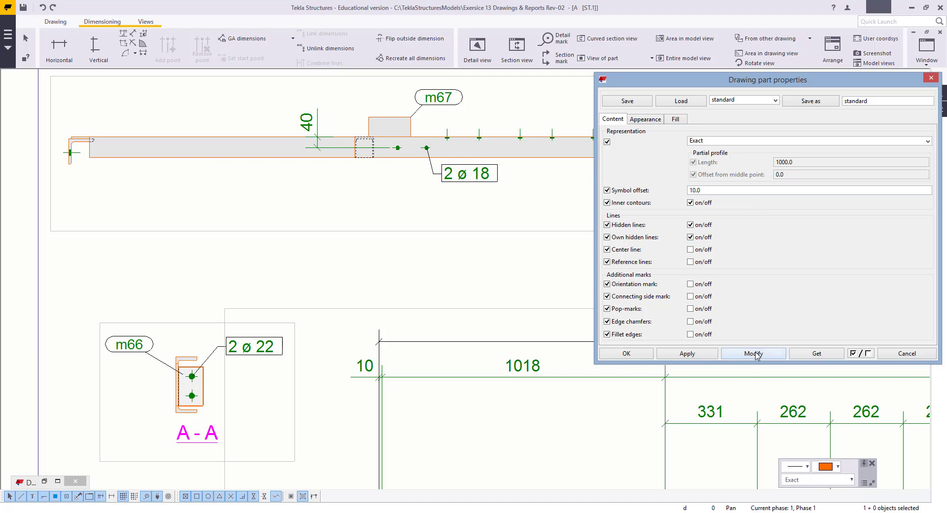
middle_drag(415, 286, 425, 335)
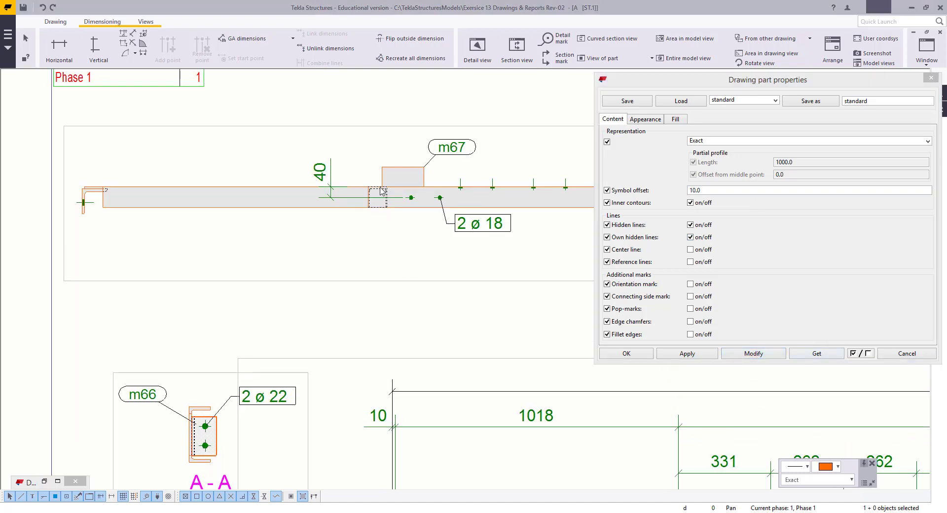
Step: Apply the own hidden lines setting to the stringer channels in the Top View
scroll(409, 167, up, 2)
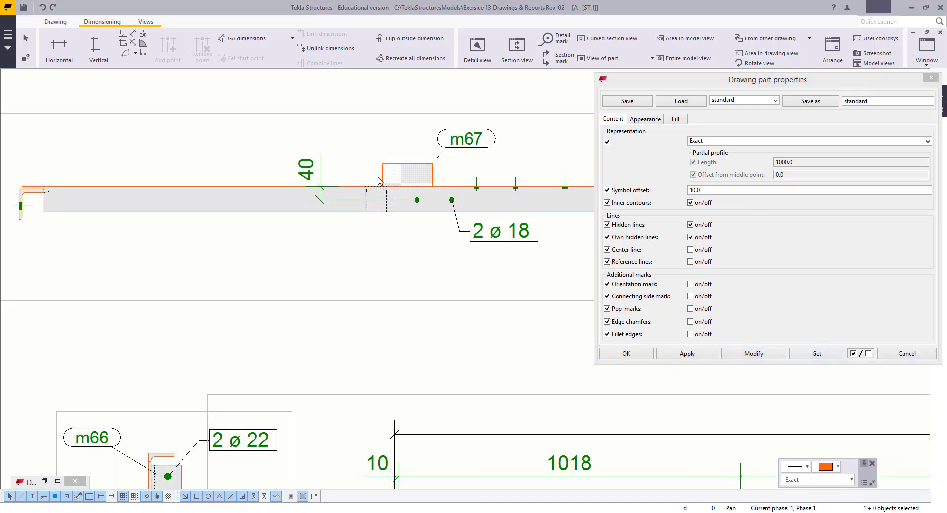
click(296, 209)
scroll(296, 217, down, 5)
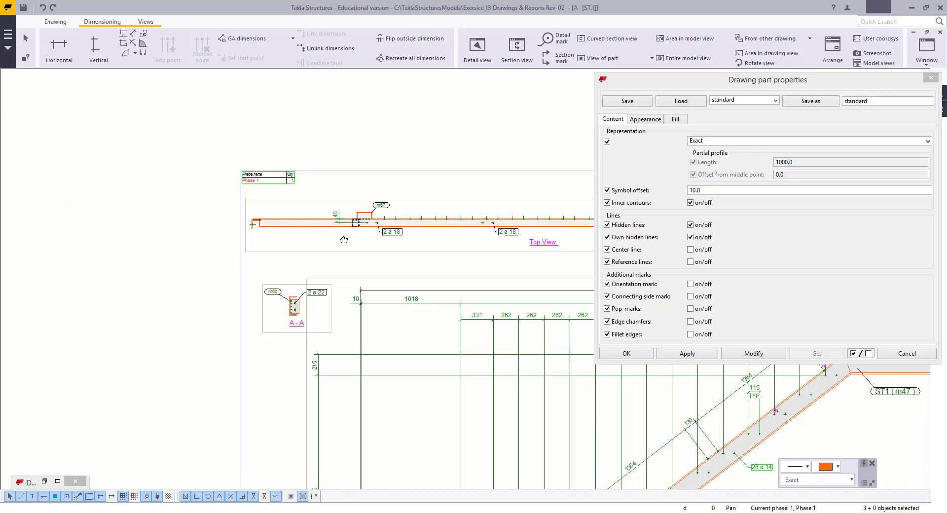
scroll(467, 258, up, 3)
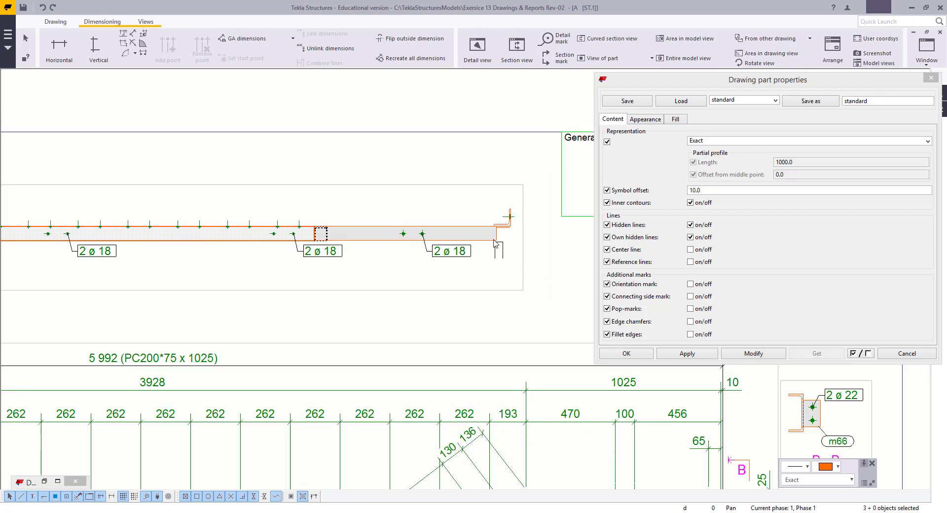
click(752, 354)
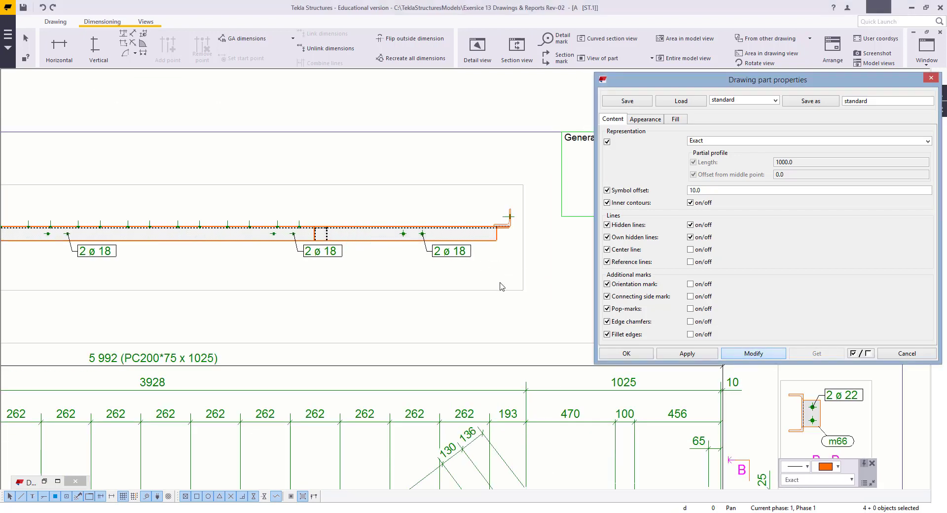
Step: Apply the own hidden lines setting to end angle m66 in section B-B and close the part properties
scroll(141, 233, down, 5)
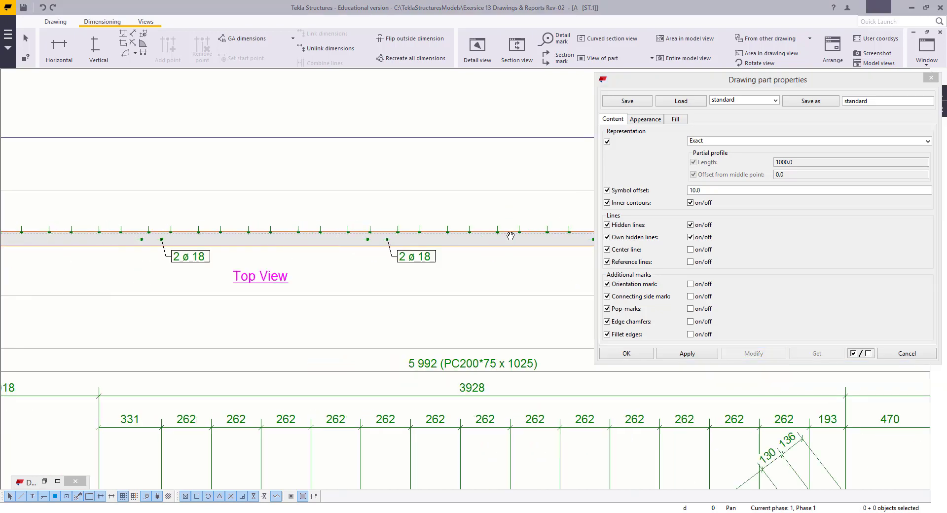
scroll(513, 296, up, 3)
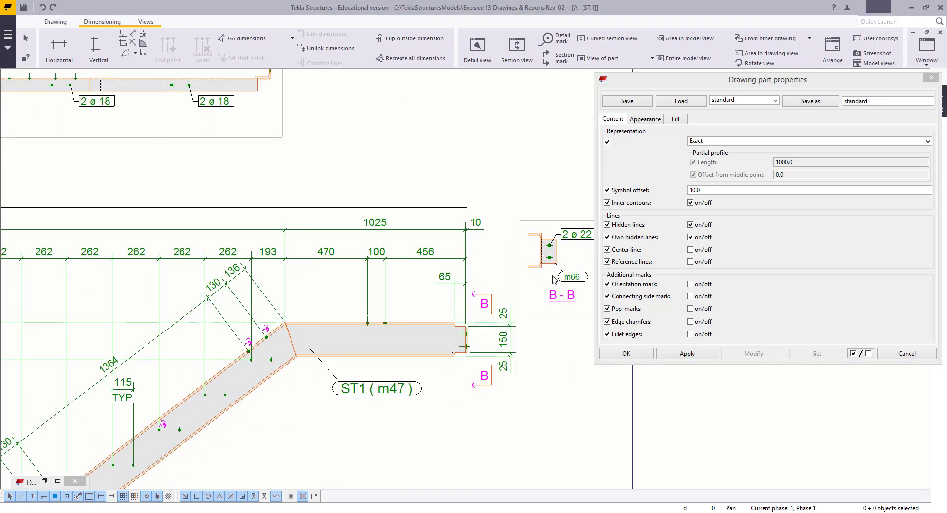
click(556, 275)
click(758, 356)
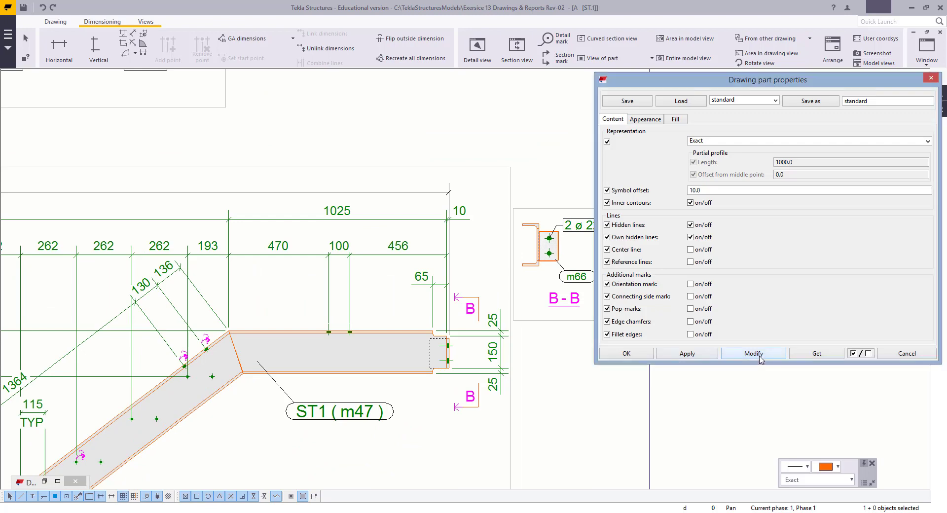
scroll(376, 348, down, 3)
scroll(376, 347, down, 2)
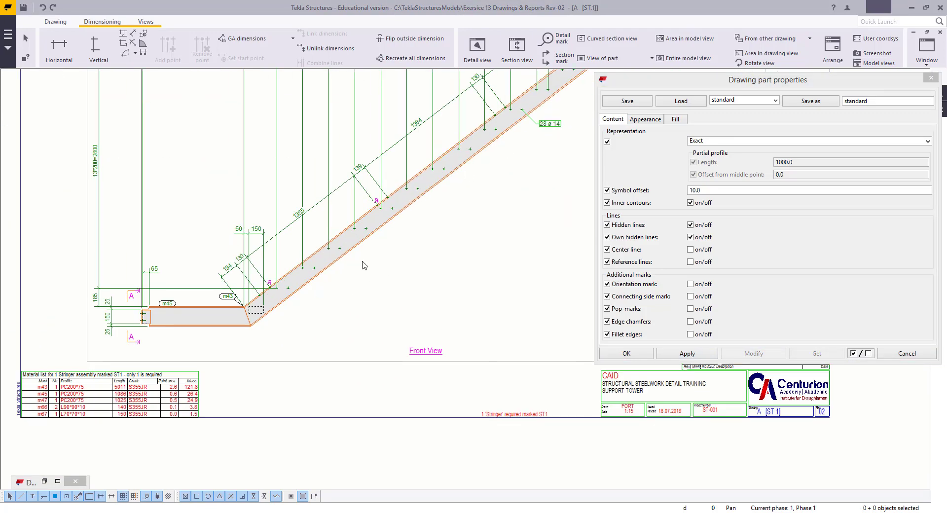
scroll(338, 317, up, 2)
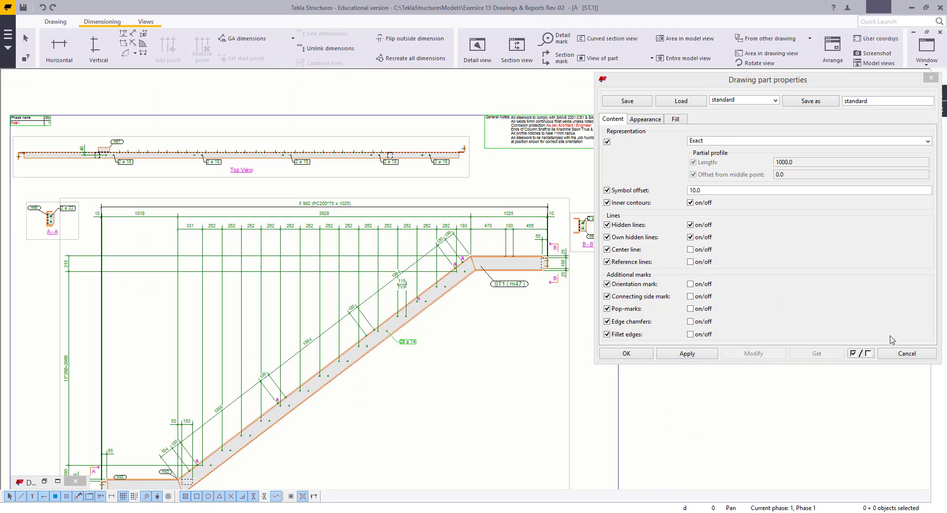
click(893, 354)
scroll(589, 328, down, 3)
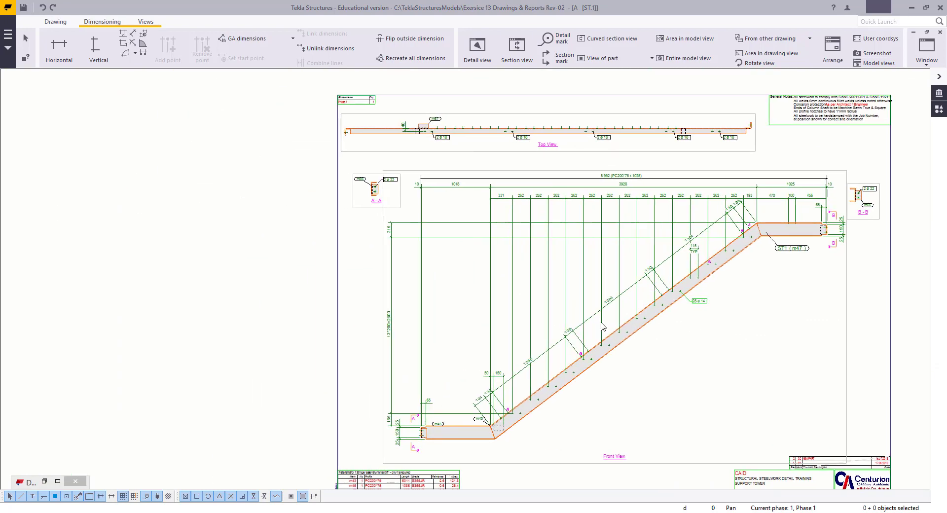
scroll(378, 188, up, 8)
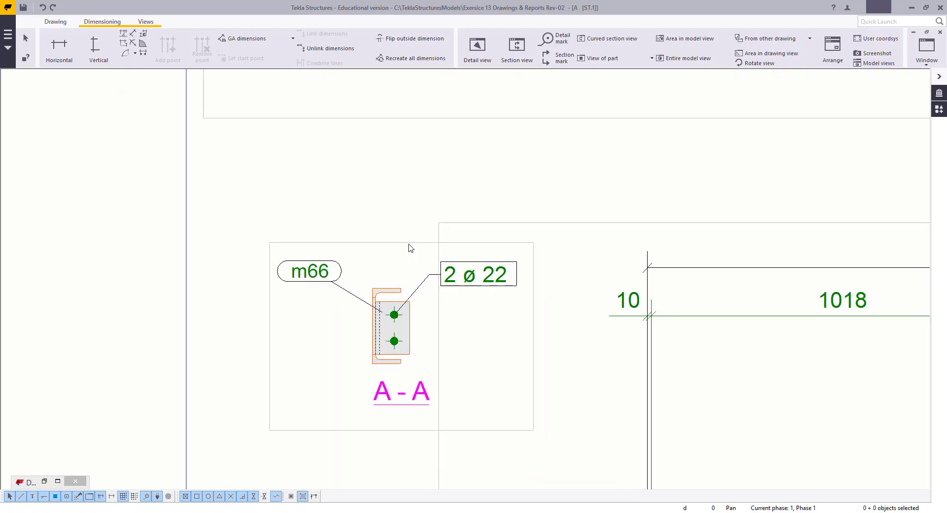
Step: Move section view A-A higher on the sheet and dimension vertically from the channel's top edge to the upper hole
click(410, 249)
drag(409, 249, 414, 183)
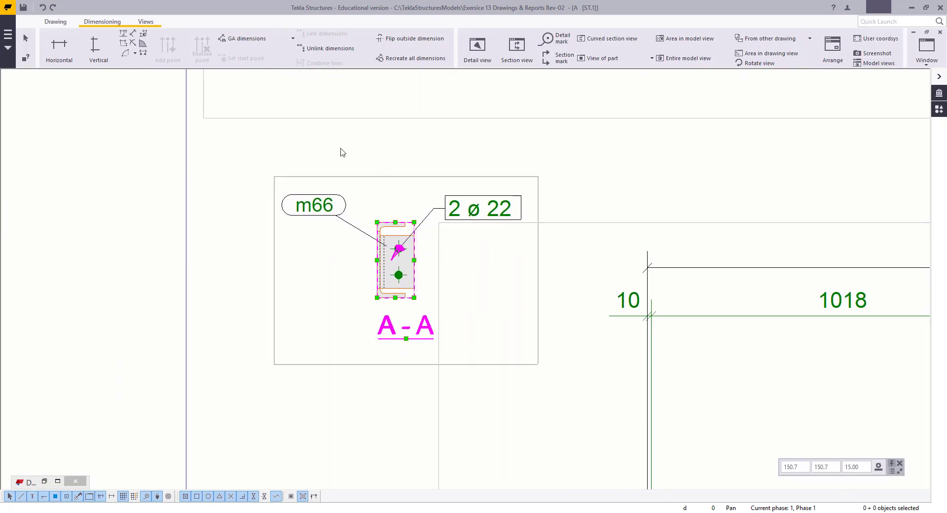
click(95, 46)
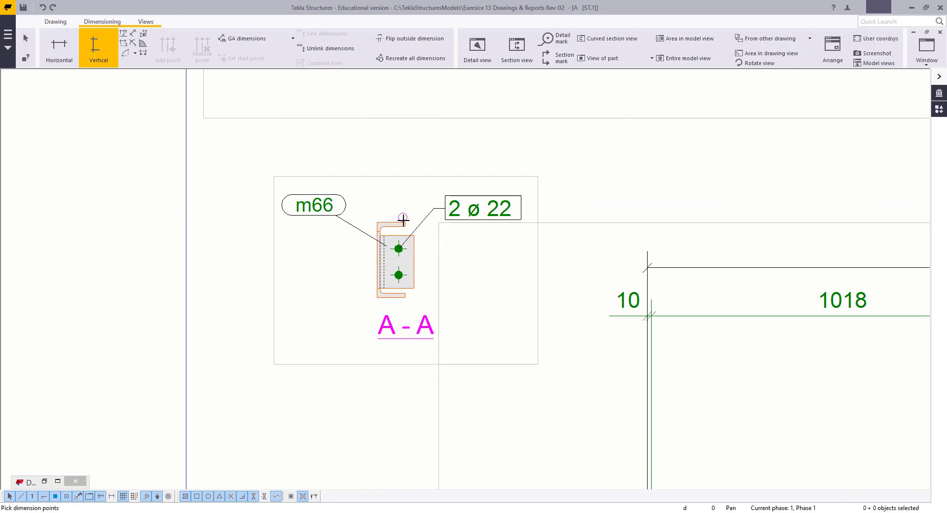
click(539, 282)
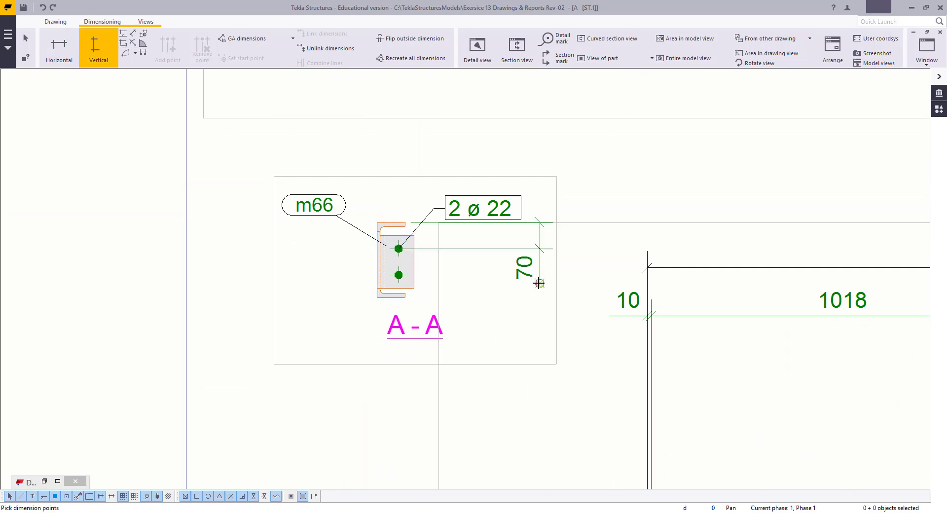
key(Escape)
Step: Add the lower hole as a point to the vertical dimension in section A-A
click(528, 271)
right_click(528, 271)
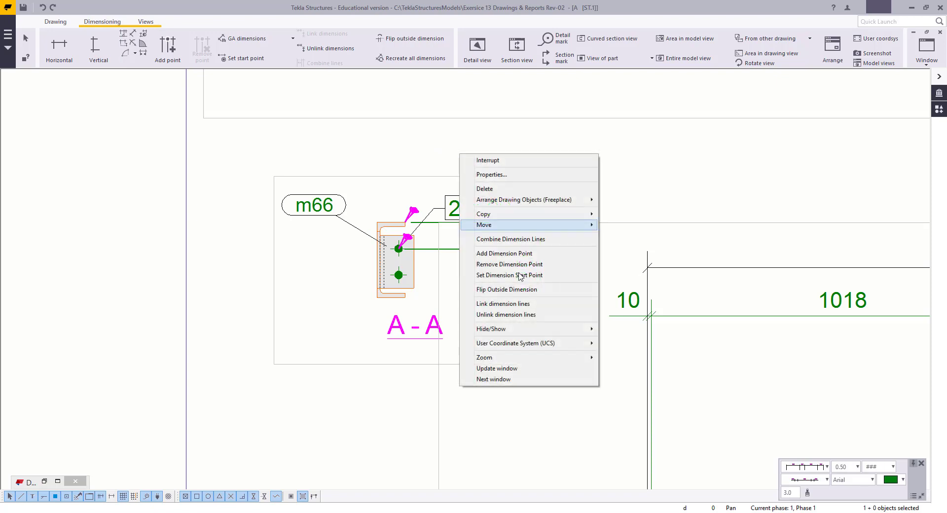
click(508, 252)
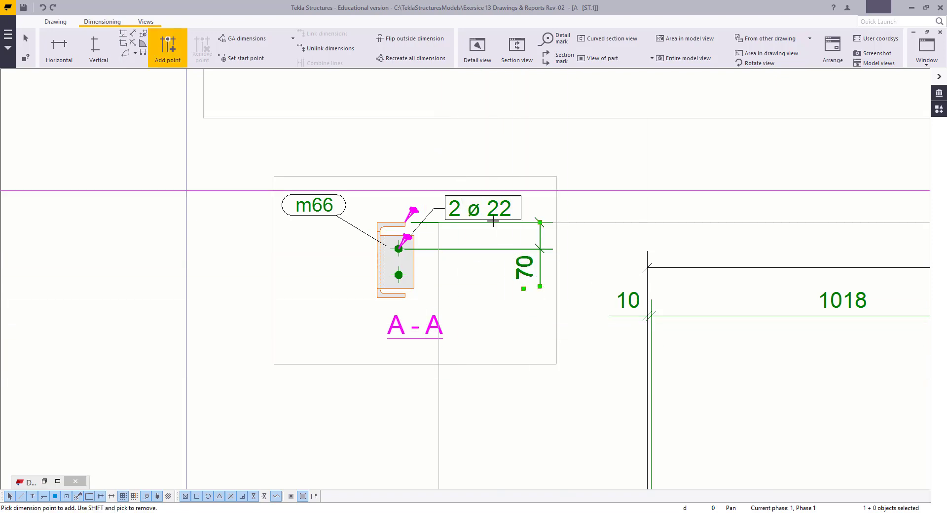
click(399, 275)
key(Escape)
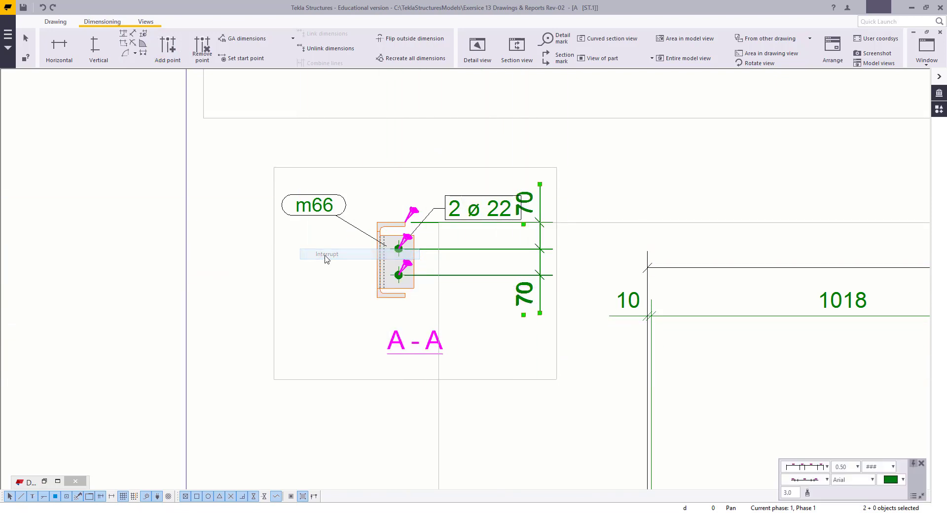
Step: Move the 2 ø 22 hole mark in section A-A upward, clear of the vertical dimension text
middle_drag(432, 216, 447, 276)
click(498, 261)
drag(498, 261, 510, 238)
click(354, 198)
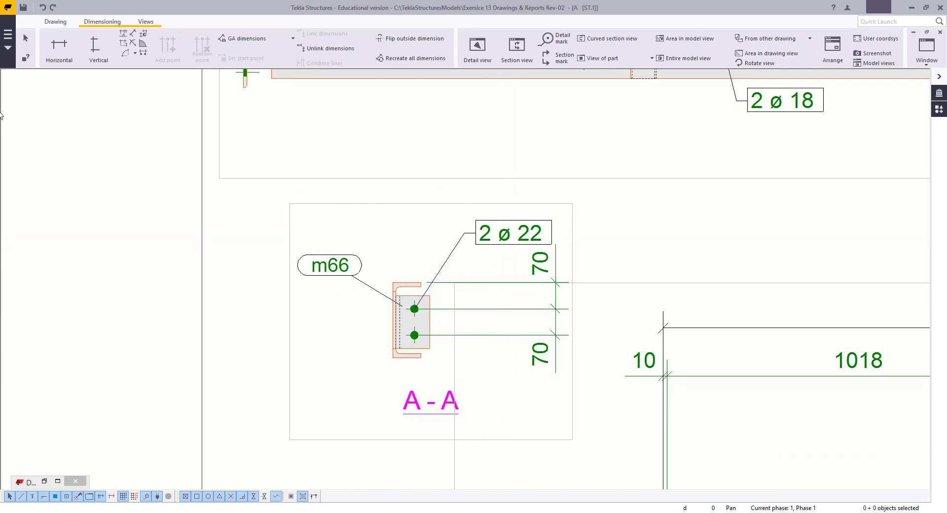
Step: Dimension horizontally from the channel's back to the hole centreline in section A-A, placing it above the profile
click(59, 47)
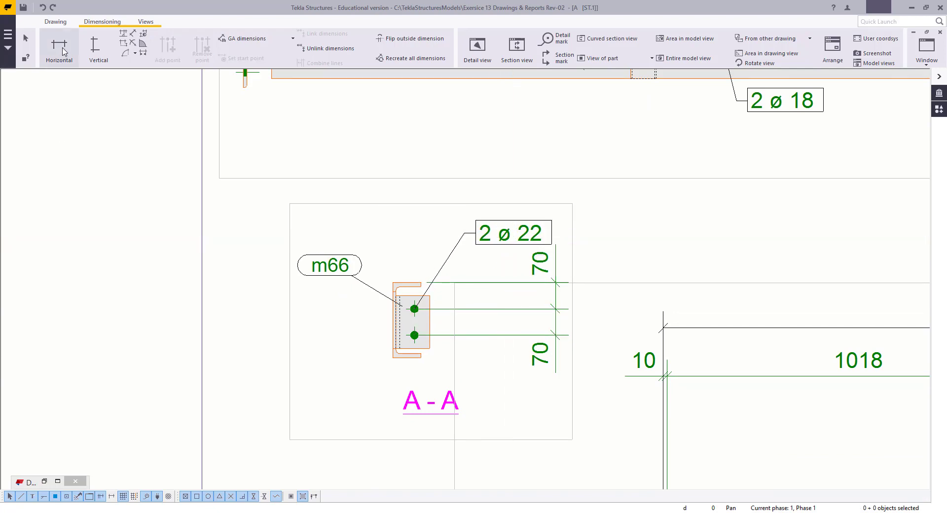
click(391, 281)
click(415, 309)
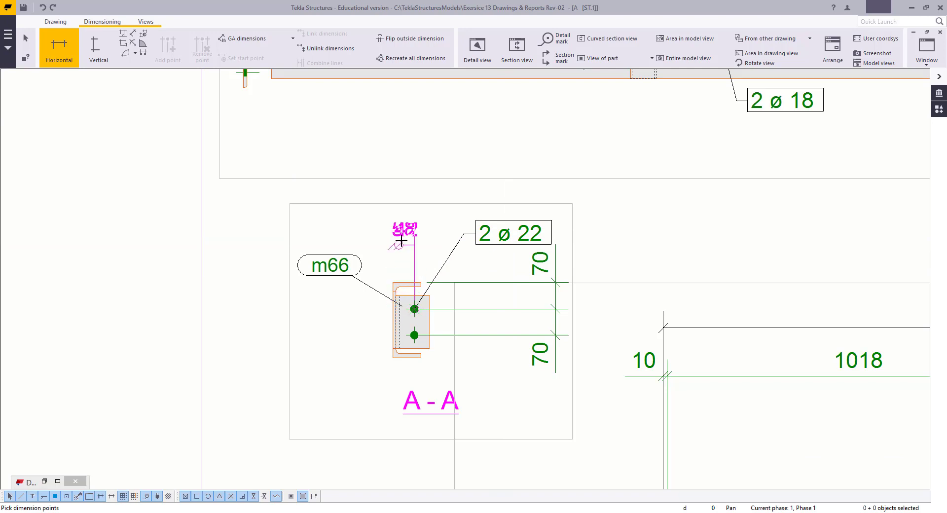
right_click(323, 177)
click(348, 184)
Step: Dimension horizontally from the channel's back to the hole centreline in section B-B and pull the dimension line closer to the profile
scroll(275, 268, down, 3)
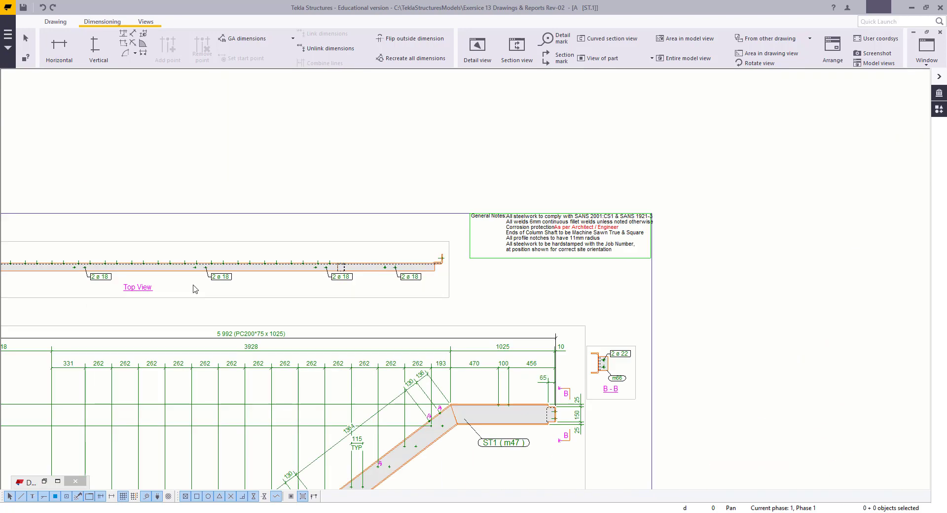
scroll(514, 332, up, 5)
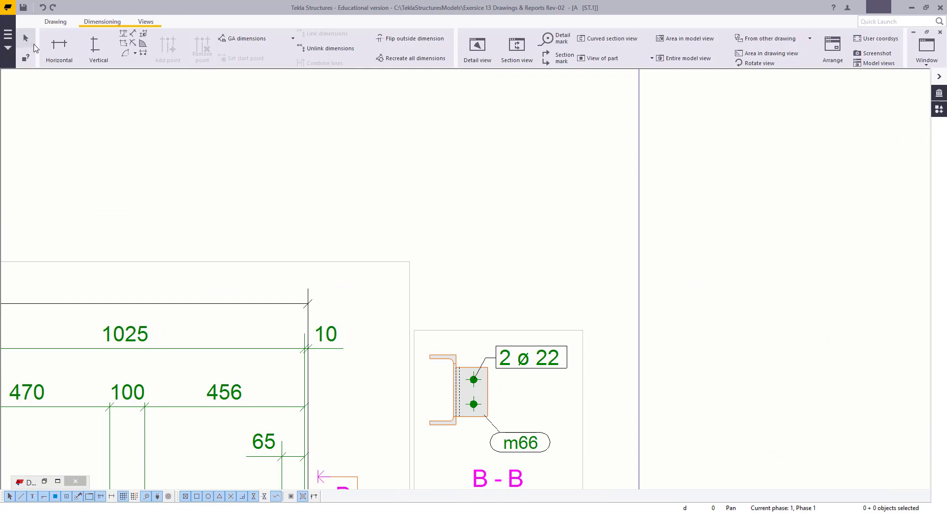
click(58, 48)
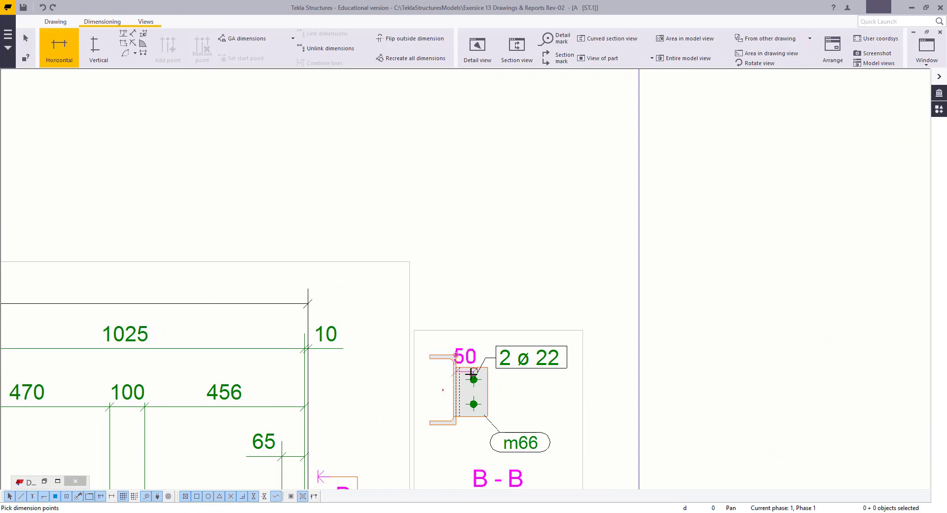
click(449, 253)
right_click(409, 207)
click(430, 214)
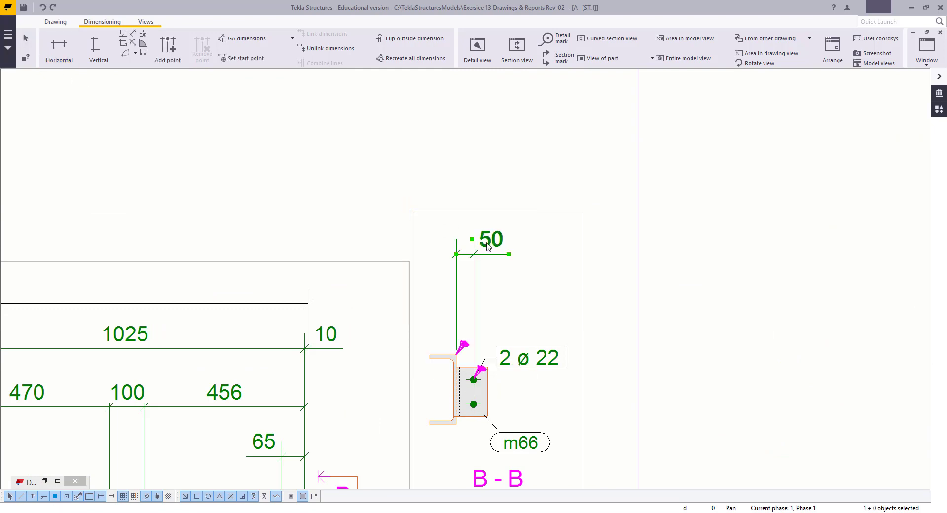
drag(490, 245, 495, 292)
key(Escape)
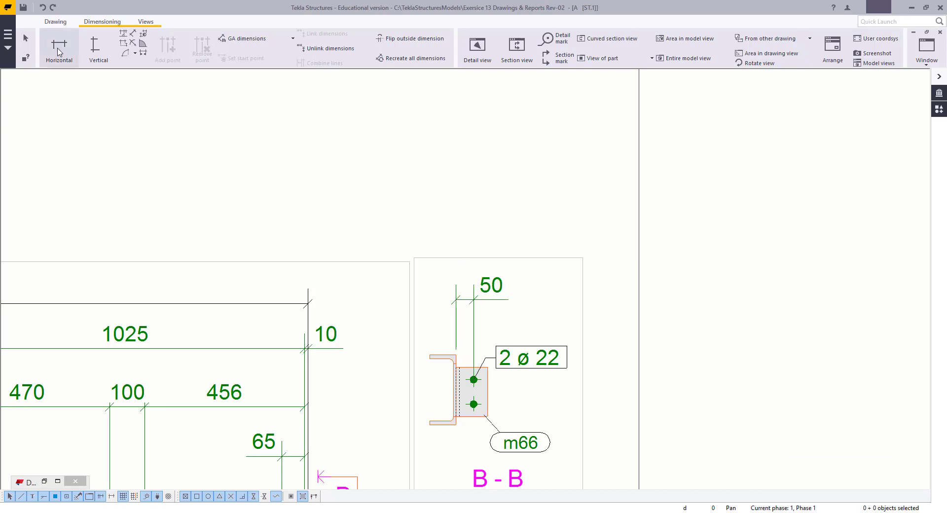
Step: Place a vertical dimension in section B-B from the channel's top edge through the upper hole to a point near the lower hole
click(94, 47)
middle_drag(438, 300, 406, 211)
scroll(406, 211, up, 2)
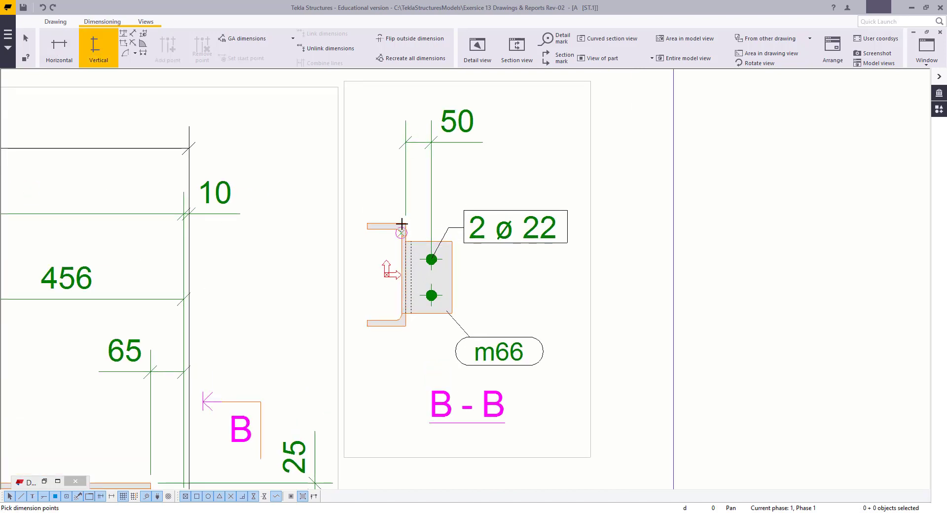
click(404, 222)
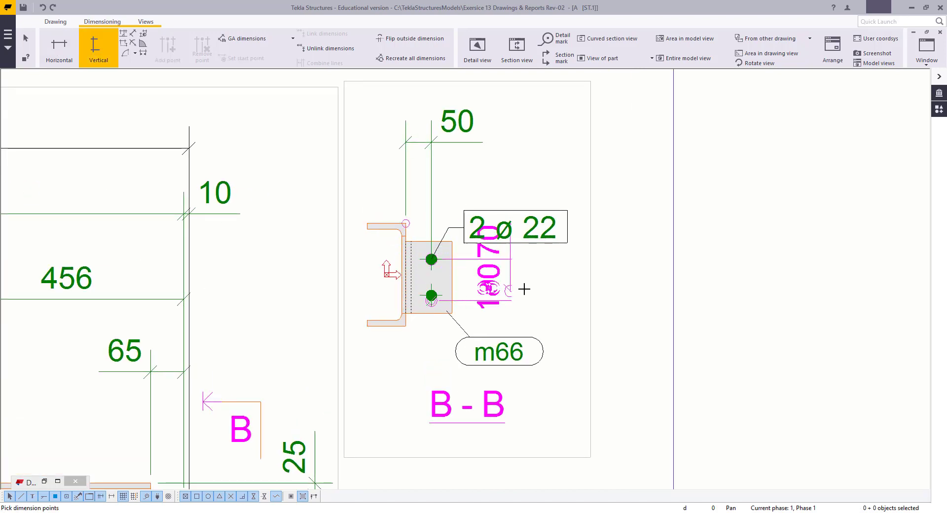
middle_click(591, 292)
click(593, 292)
key(Escape)
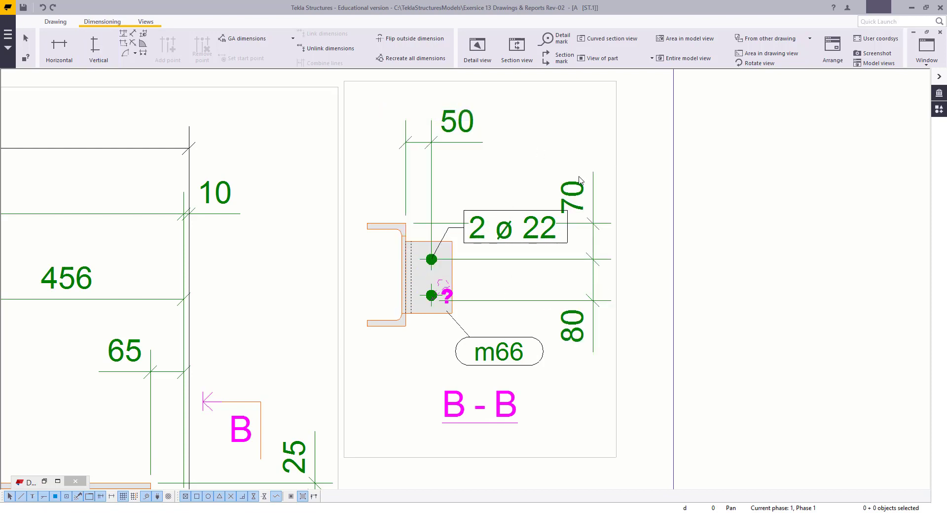
Step: Shift the vertical dimension in section B-B farther from the profile and move the 2 ø 22 mark above it
click(590, 200)
drag(590, 199, 646, 200)
click(515, 227)
drag(515, 227, 585, 142)
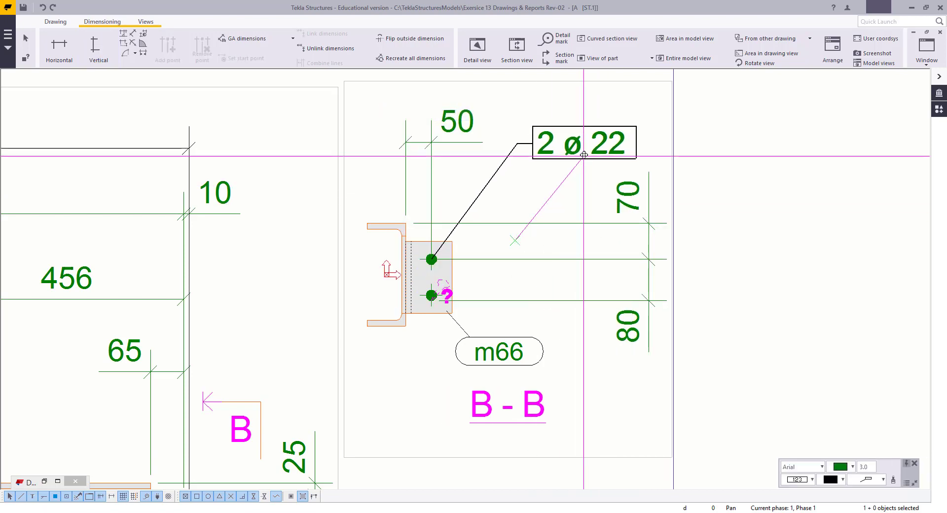
key(Escape)
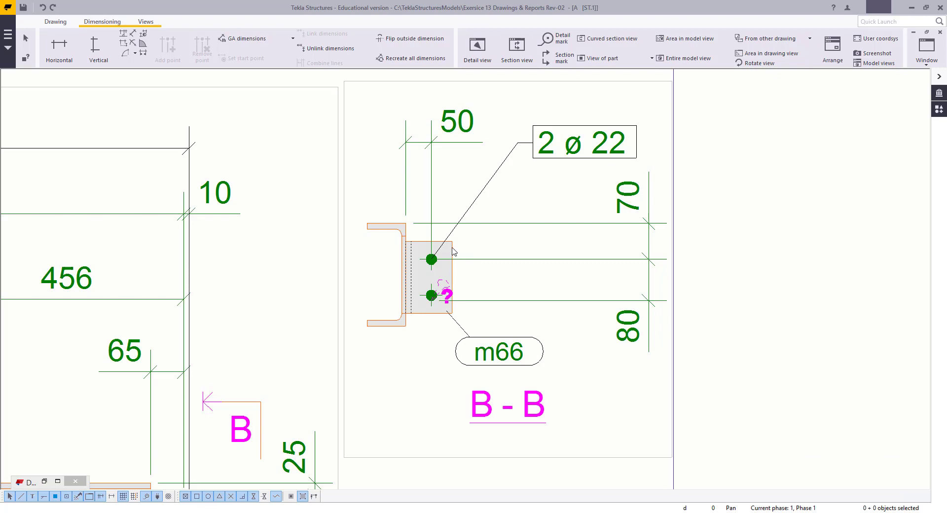
Step: Add the lower hole centre to section B-B's vertical dimension and remove the misplaced point just below it
right_click(475, 302)
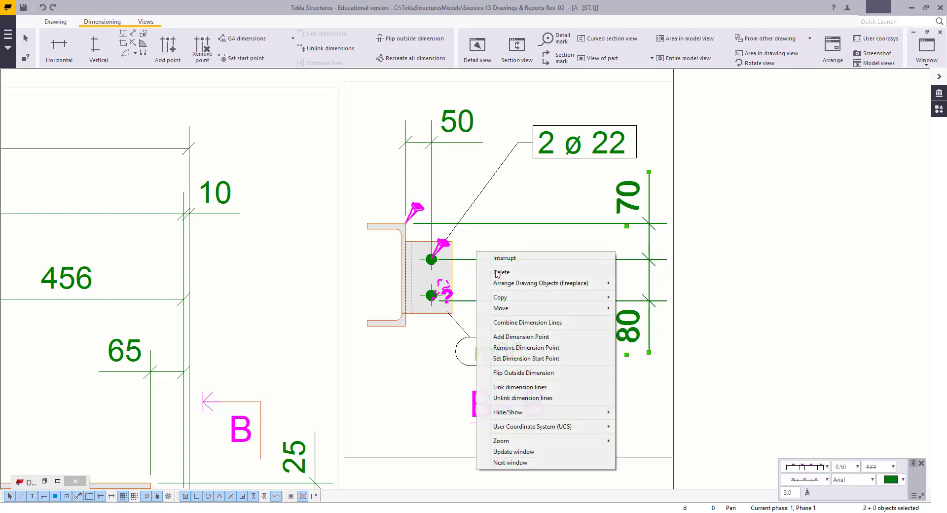
click(496, 335)
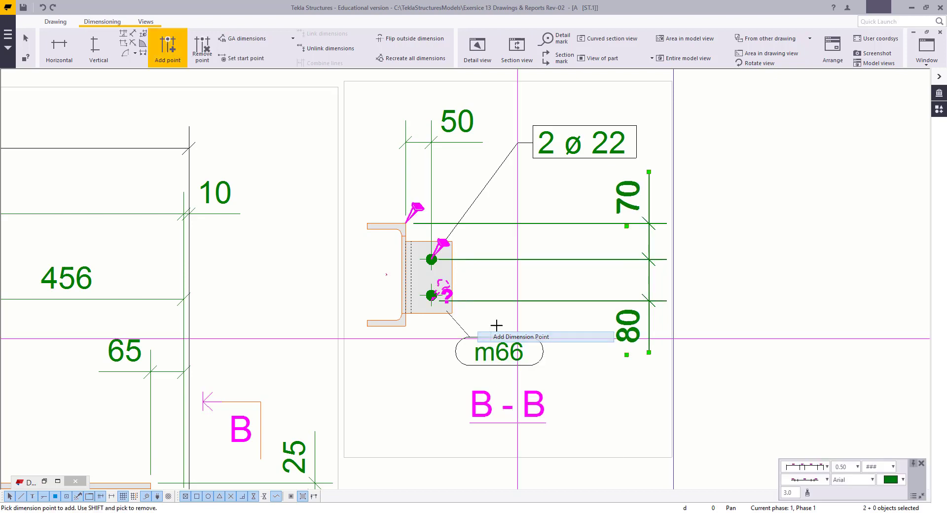
click(437, 294)
right_click(502, 265)
click(549, 361)
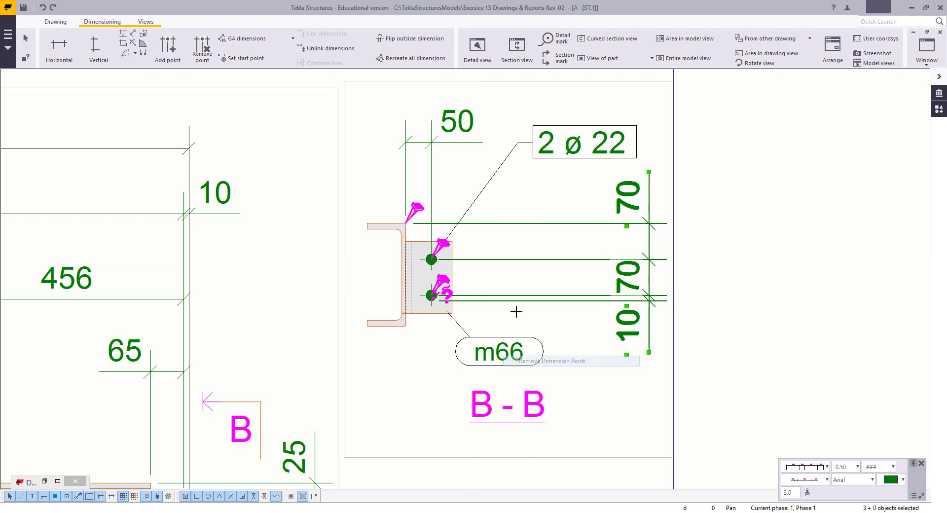
click(498, 295)
right_click(475, 256)
click(493, 262)
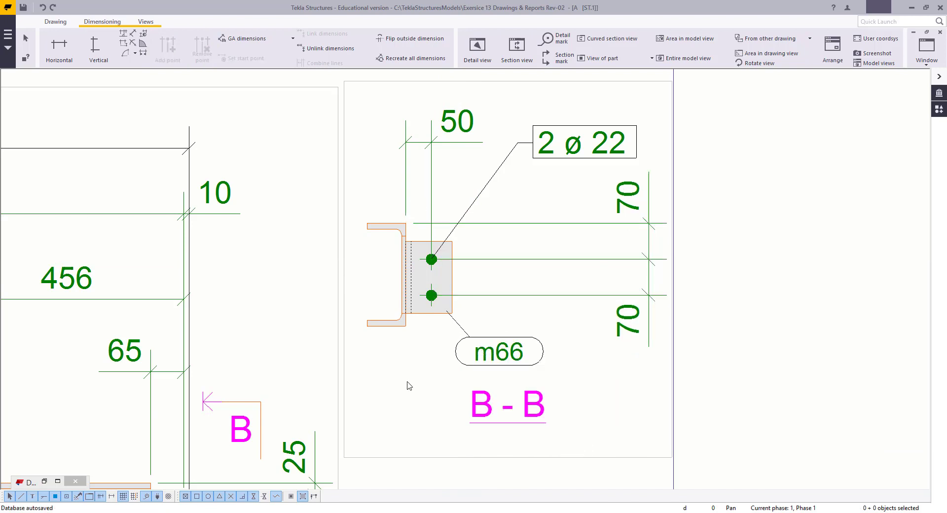
Step: Examine the material list, the Top View and sections A-A and B-B, and the full stringer sheet
scroll(409, 386, down, 3)
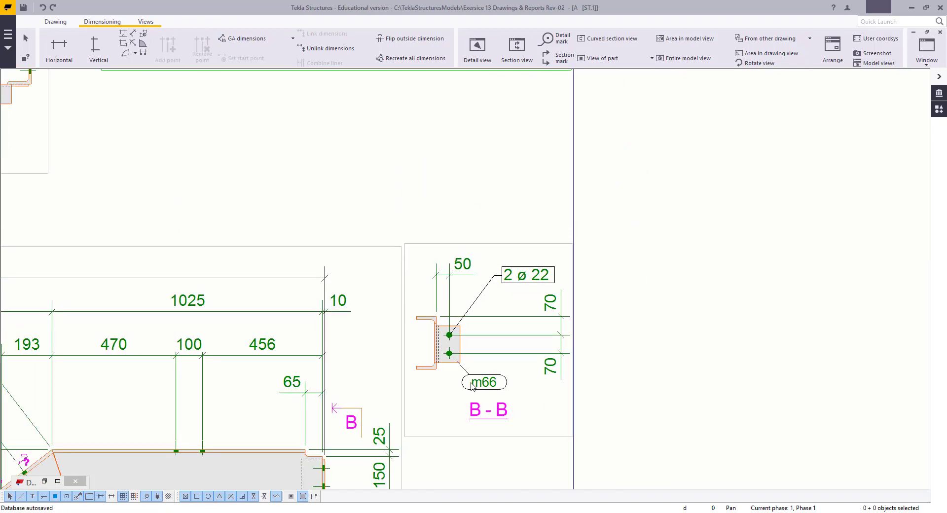
scroll(425, 423, down, 5)
middle_drag(424, 423, 740, 88)
mouse_move(94, 476)
middle_down()
mouse_move(413, 309)
mouse_move(585, 254)
middle_up()
scroll(280, 258, up, 3)
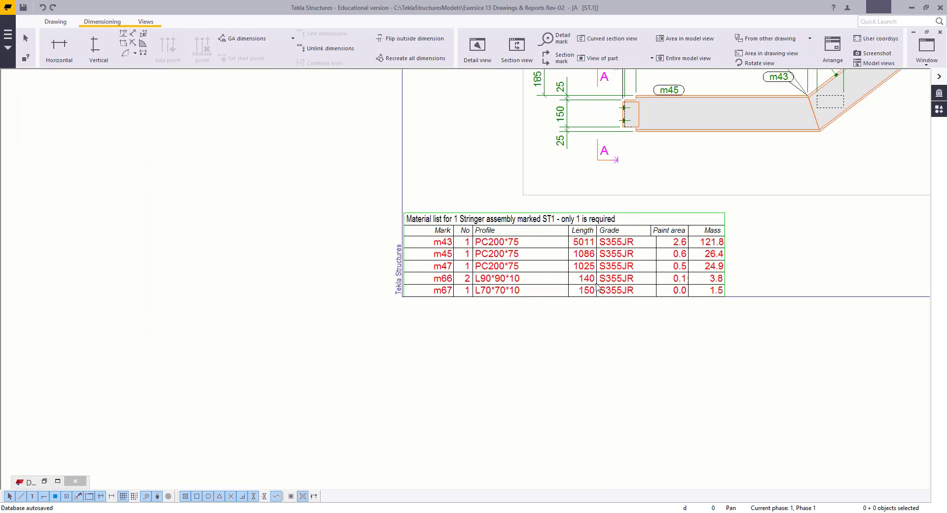
scroll(593, 285, up, 1)
middle_drag(594, 285, 359, 415)
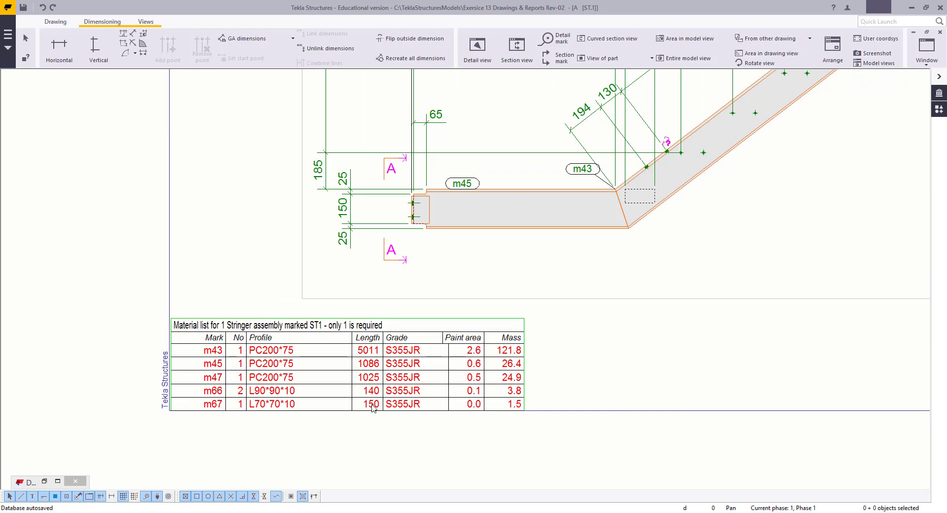
scroll(372, 407, down, 4)
scroll(354, 302, up, 5)
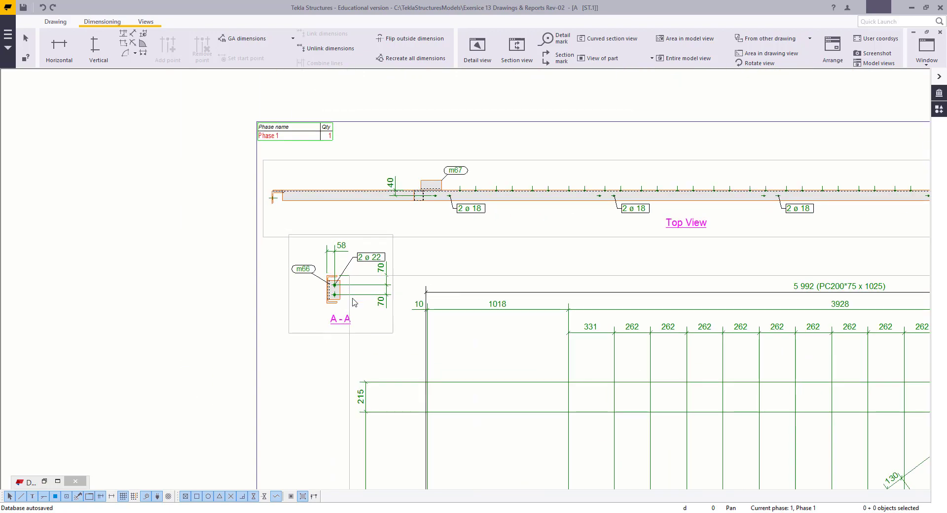
scroll(353, 301, down, 4)
middle_drag(354, 302, 541, 353)
scroll(541, 354, up, 6)
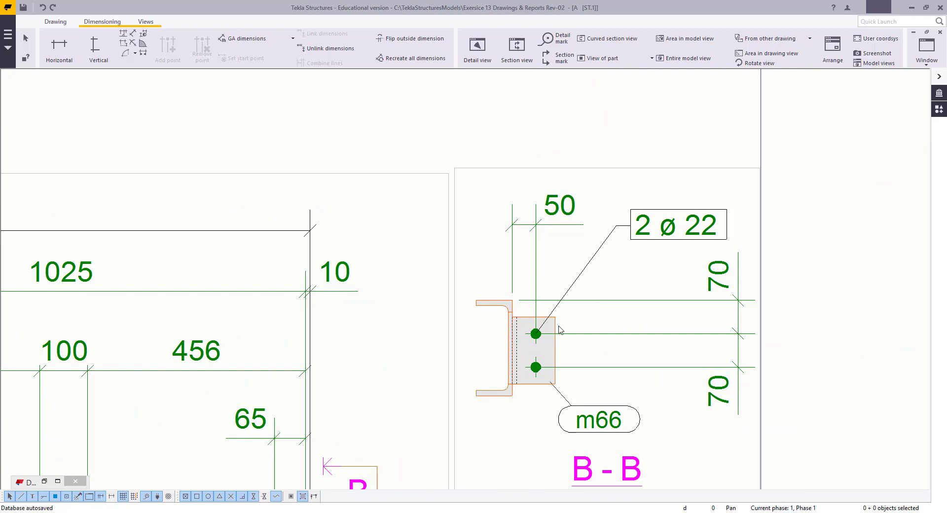
scroll(585, 350, down, 3)
middle_drag(584, 351, 582, 315)
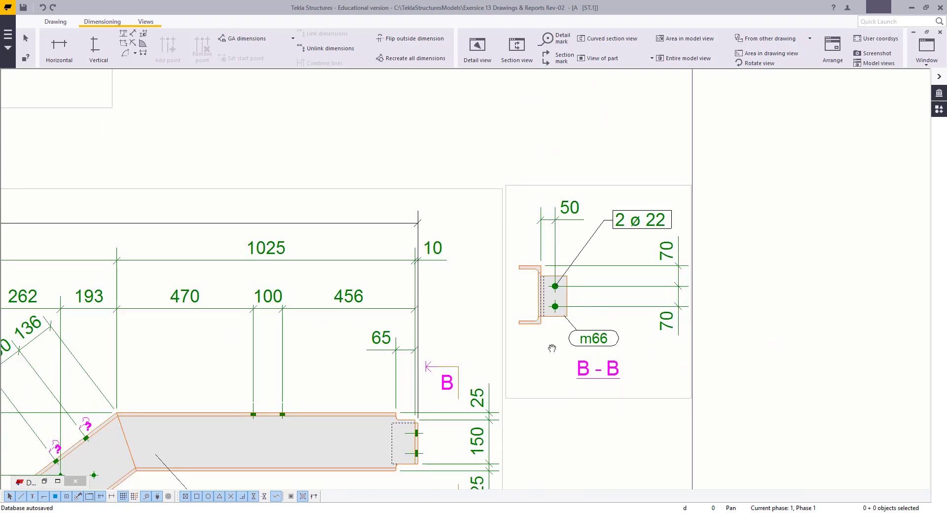
scroll(543, 300, up, 4)
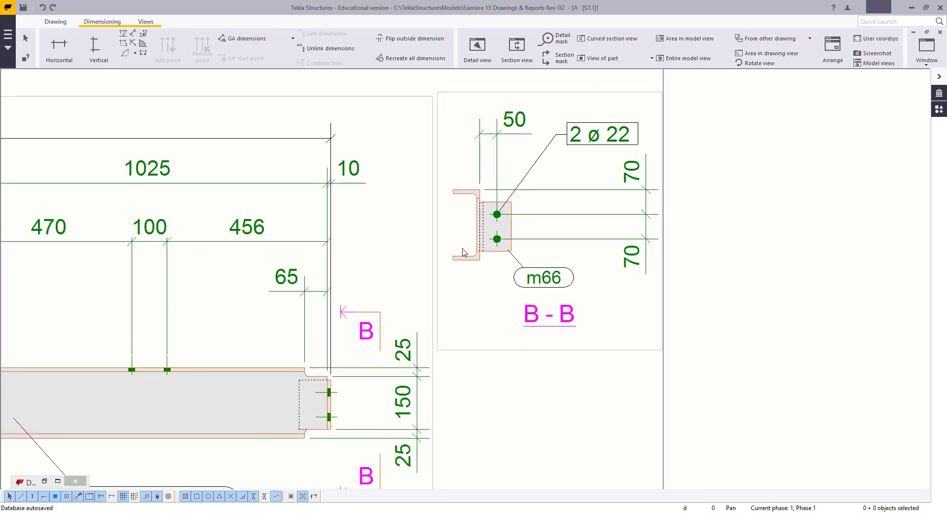
scroll(440, 282, down, 3)
scroll(571, 368, down, 1)
scroll(508, 365, down, 2)
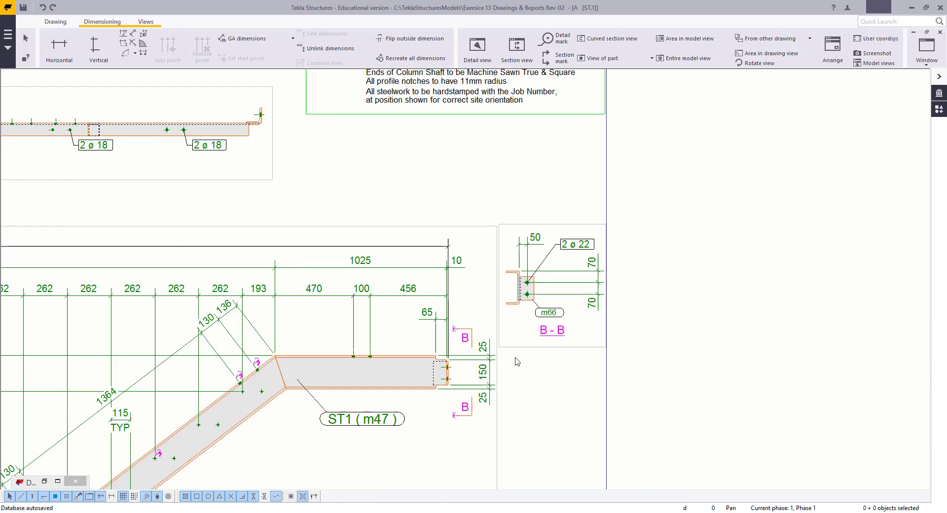
scroll(516, 359, down, 5)
middle_drag(516, 359, 631, 283)
scroll(528, 267, down, 3)
middle_drag(527, 267, 657, 195)
scroll(518, 221, down, 2)
middle_drag(518, 221, 500, 230)
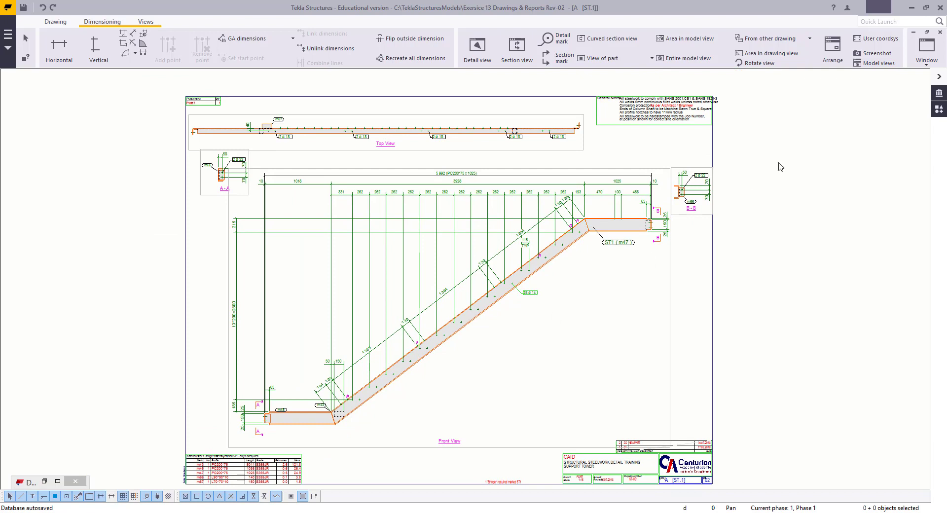
Step: Close the stringer drawing, keeping the changes with a drawing snapshot, and maximize the 3D model view
click(940, 32)
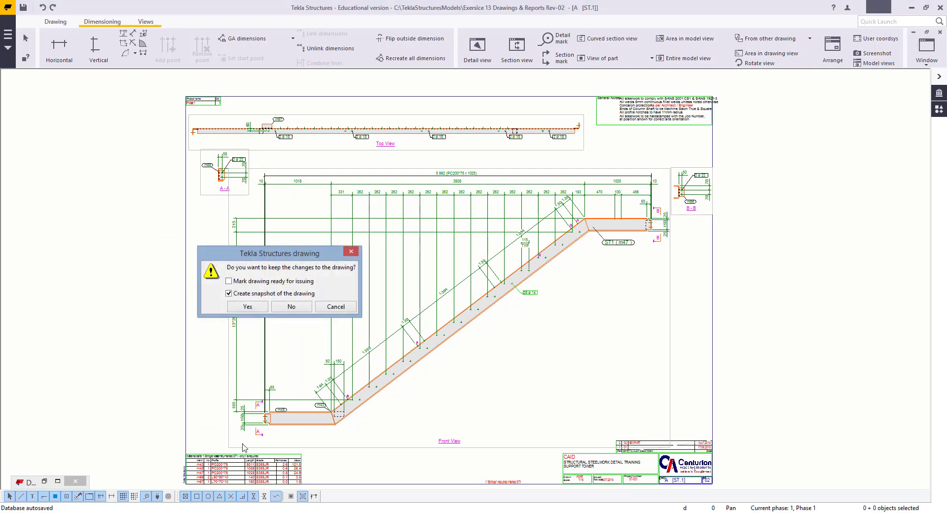
click(236, 308)
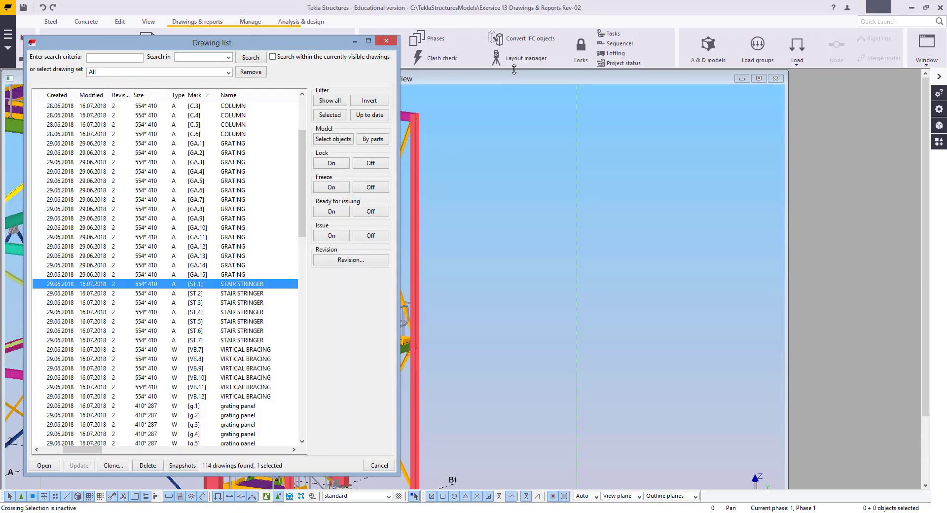
double_click(518, 80)
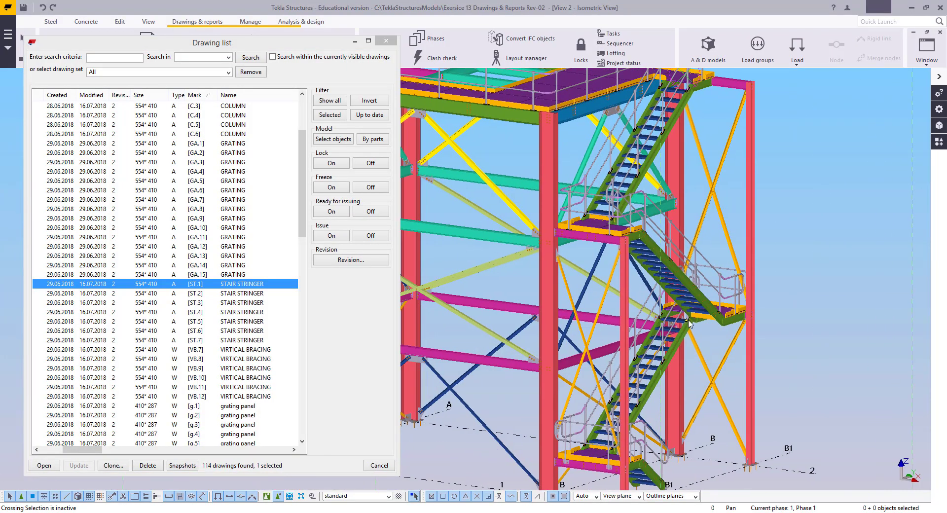
Step: Examine the stair flights, landings and platforms in the 3D model from several sides, including the full tower
ctrl+middle_drag(668, 327, 632, 115)
scroll(807, 340, up, 6)
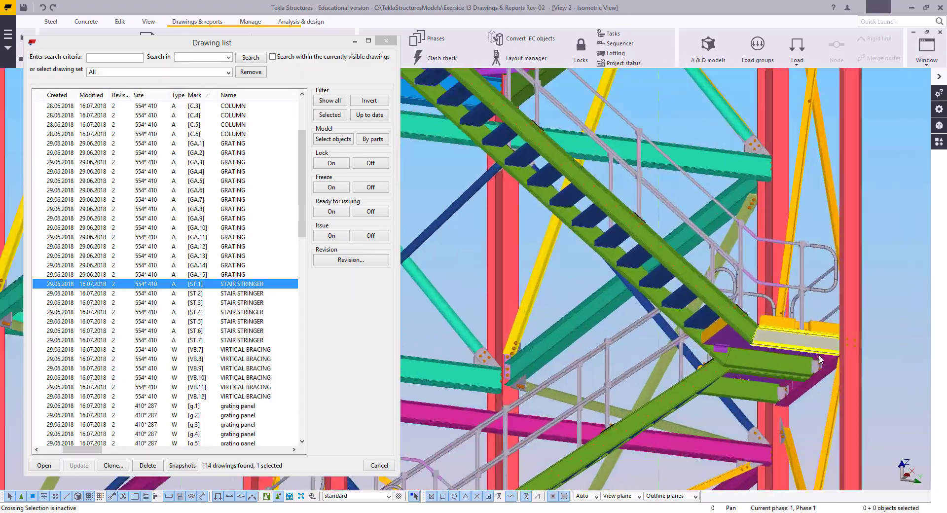
ctrl+middle_drag(807, 341, 698, 322)
scroll(697, 322, down, 2)
ctrl+middle_drag(687, 263, 546, 283)
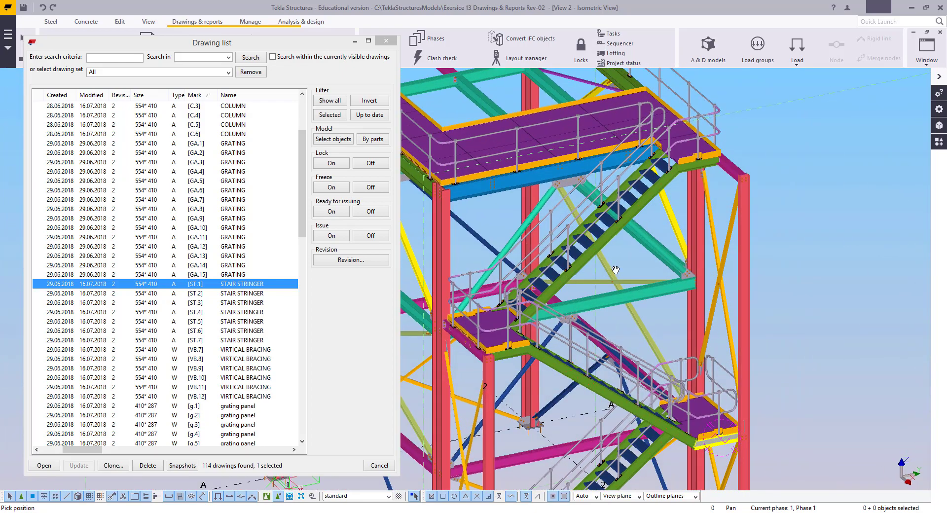
scroll(616, 269, up, 5)
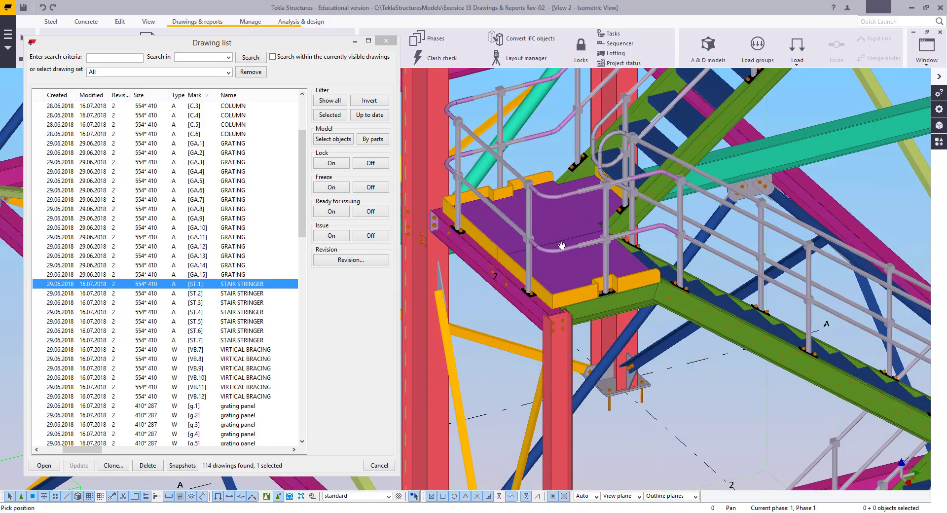
scroll(568, 280, down, 3)
right_click(624, 221)
scroll(642, 305, down, 7)
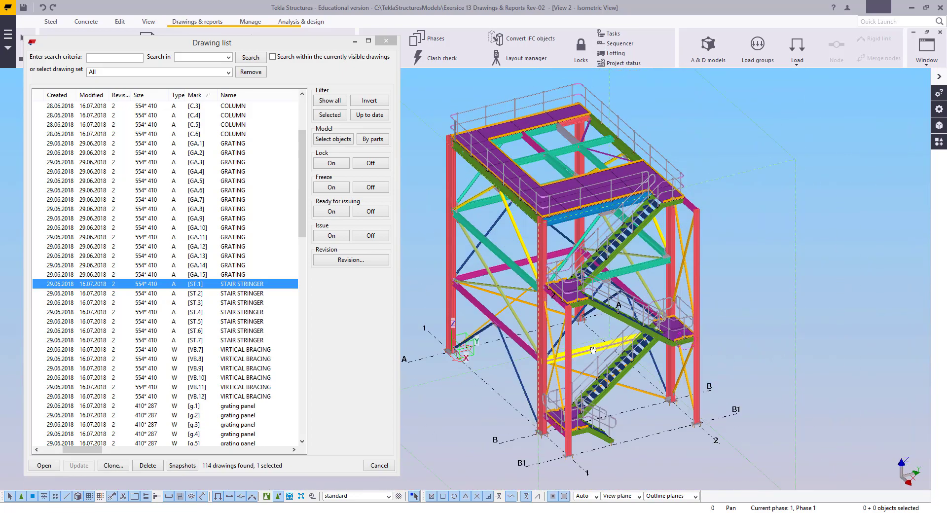
ctrl+middle_drag(642, 305, 227, 254)
mouse_move(243, 302)
ctrl+middle_down()
mouse_move(390, 304)
mouse_move(362, 304)
ctrl+middle_up()
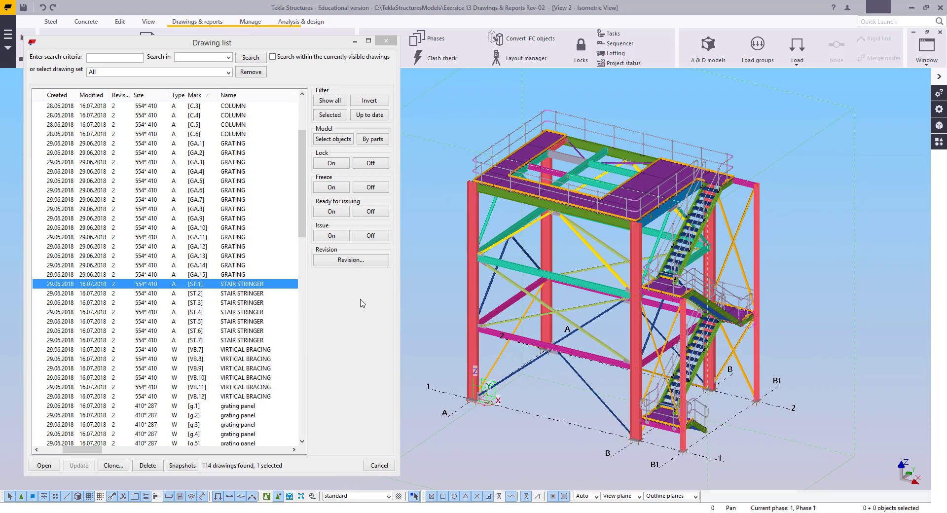
Step: Show all drawings in the drawing list and open general arrangement drawing [1], 3D AND PLAN VIEWS
scroll(235, 319, down, 20)
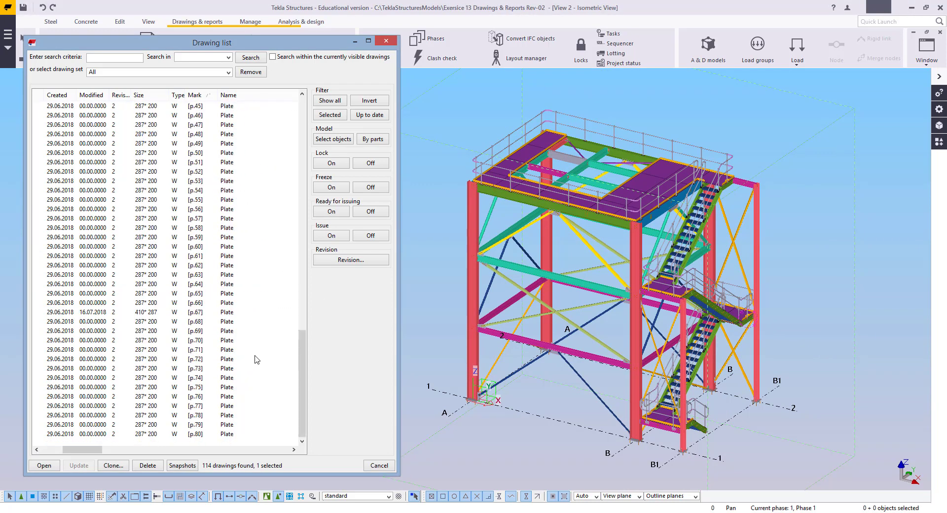
click(337, 104)
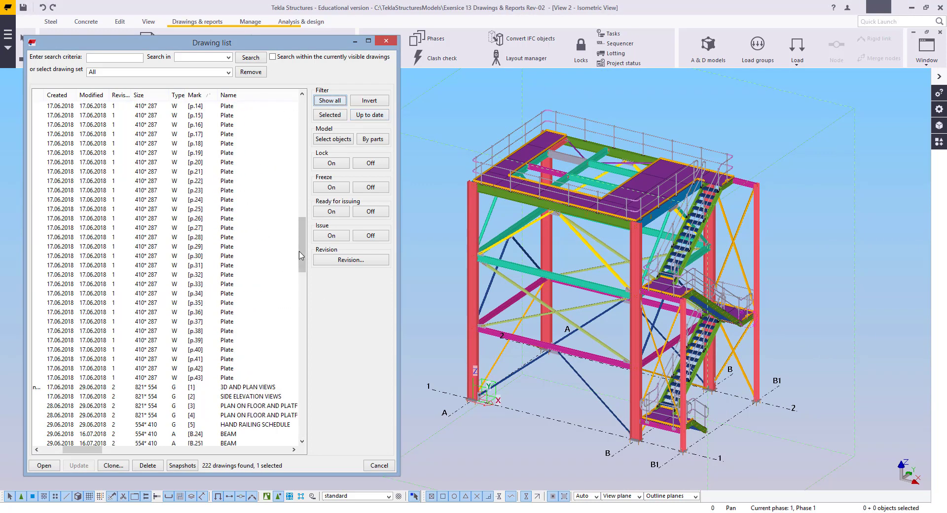
mouse_move(301, 255)
mouse_down()
mouse_move(301, 135)
mouse_move(302, 405)
mouse_move(313, 379)
mouse_move(307, 114)
mouse_up()
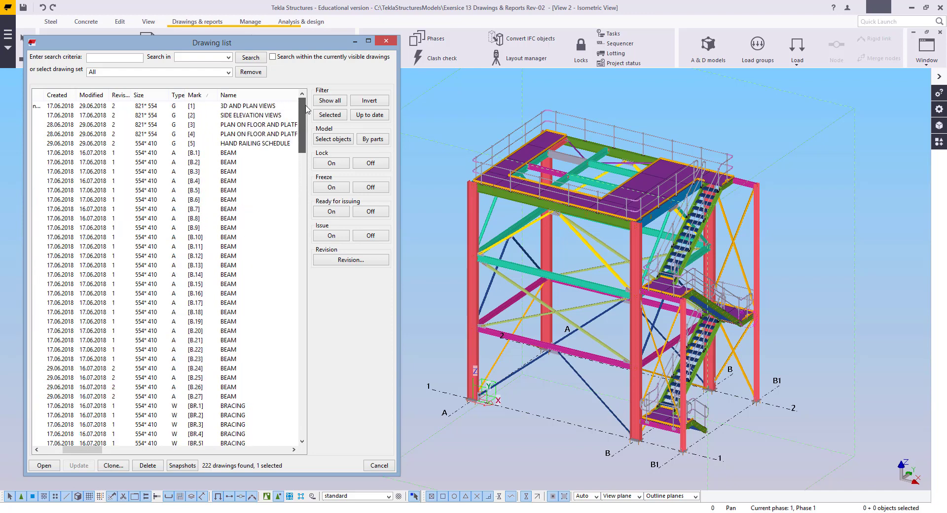
click(270, 106)
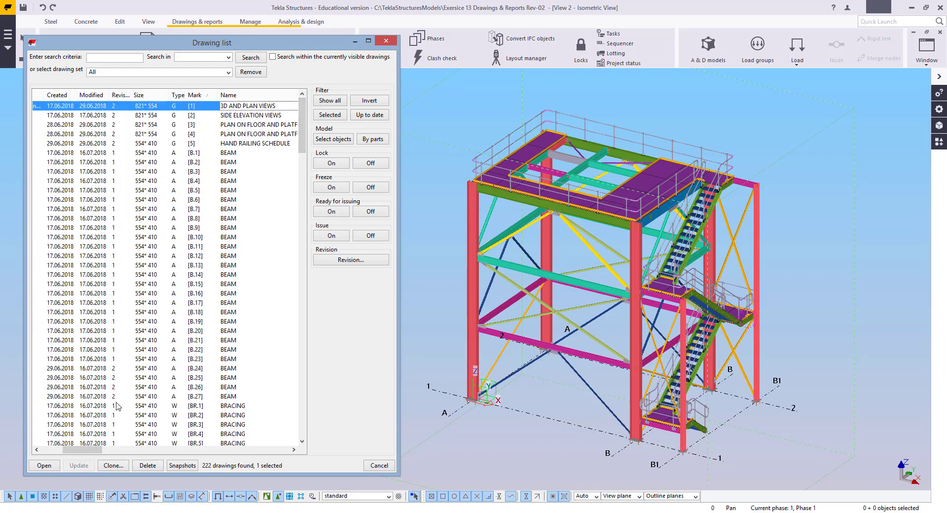
double_click(204, 115)
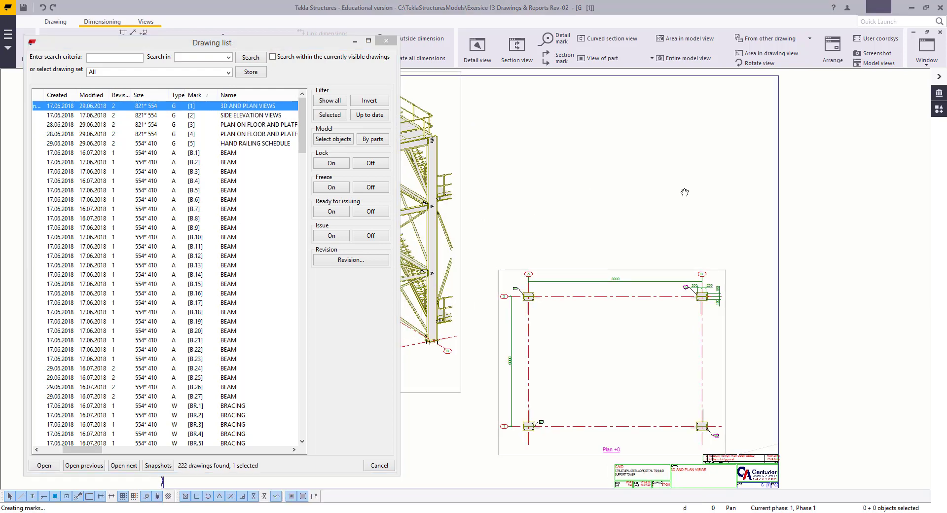
Step: Extend the Isometric View's boundary beyond grid B to include the whole stair tower at grid B1
click(606, 299)
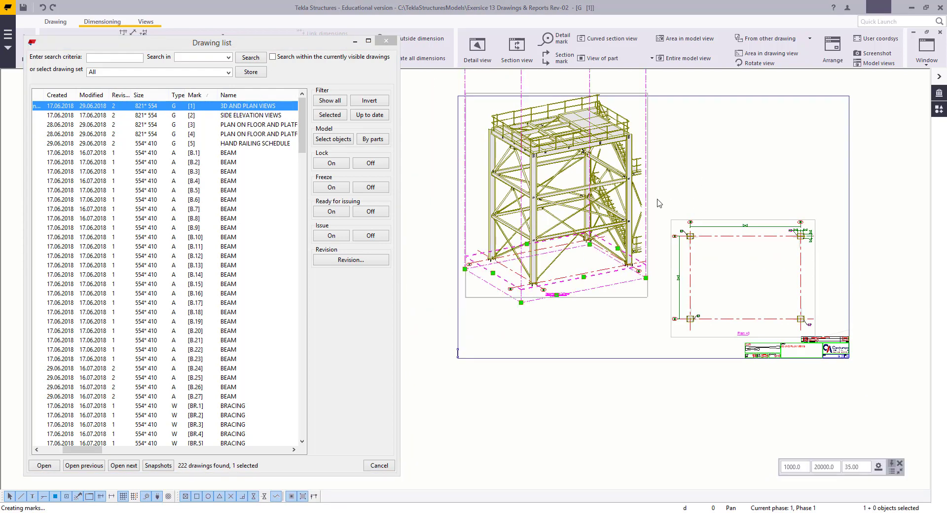
scroll(701, 192, up, 3)
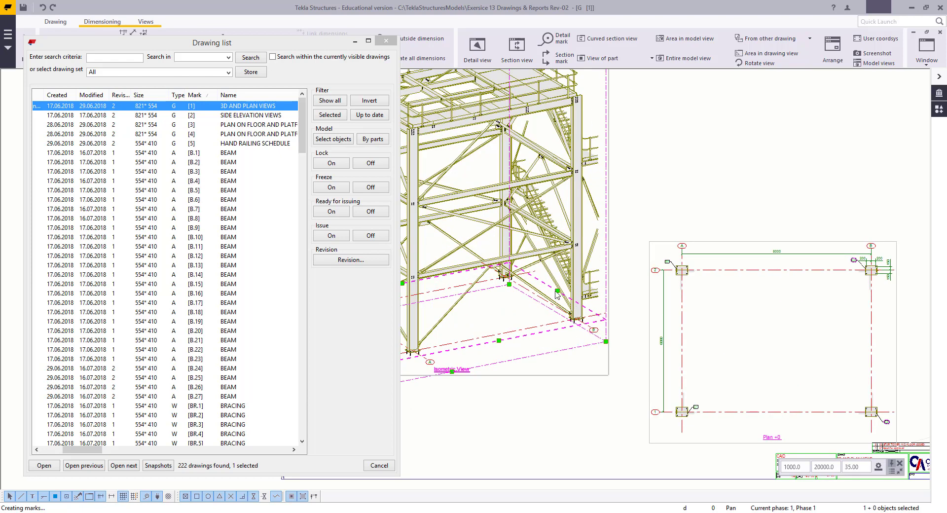
drag(557, 295, 623, 283)
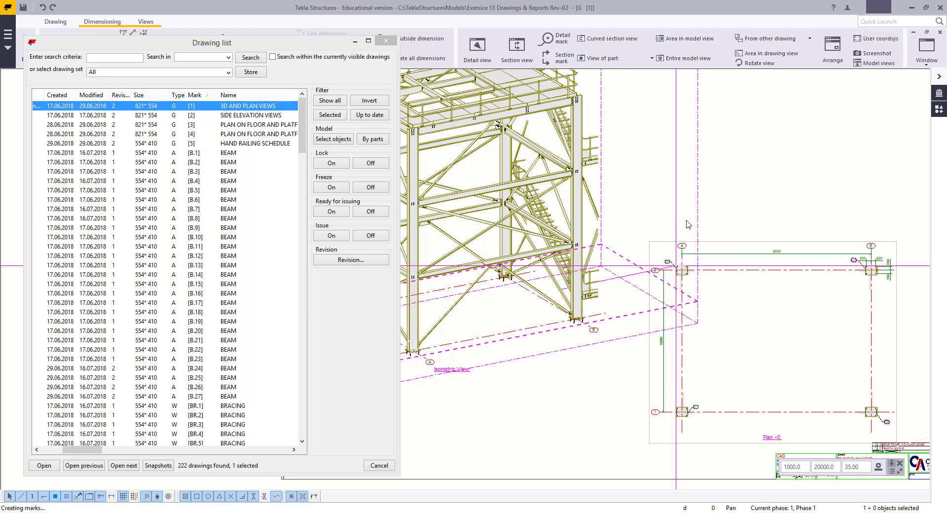
scroll(646, 243, down, 3)
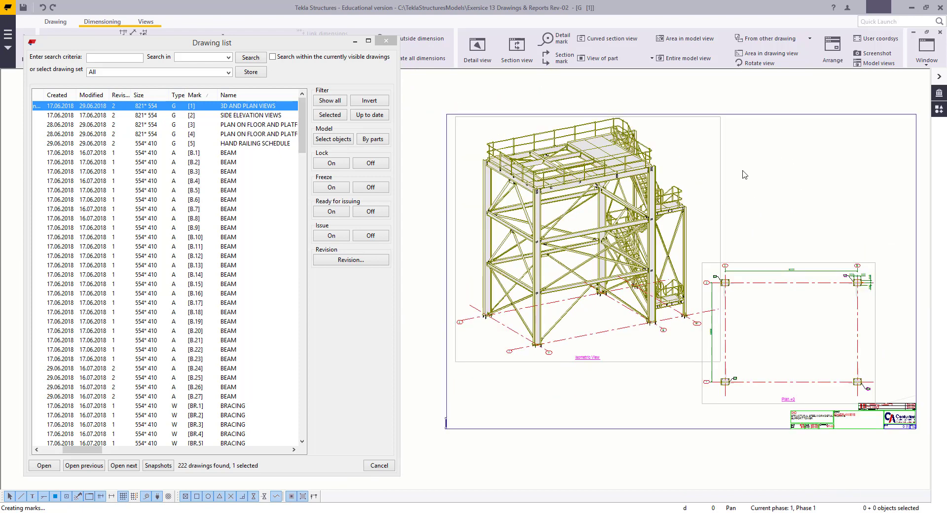
Step: Pull the Isometric View's boundary on the grid A side closer to the columns
drag(720, 156, 709, 154)
scroll(496, 337, up, 5)
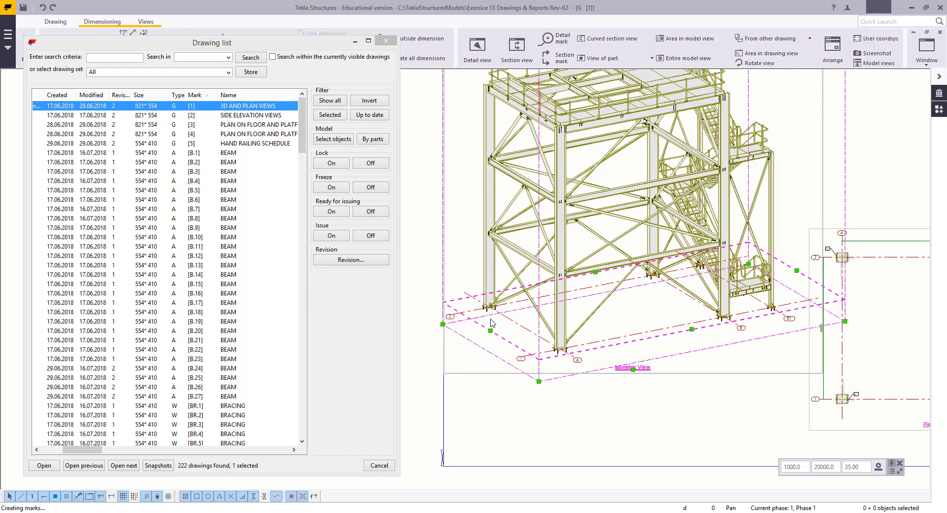
drag(495, 336, 510, 345)
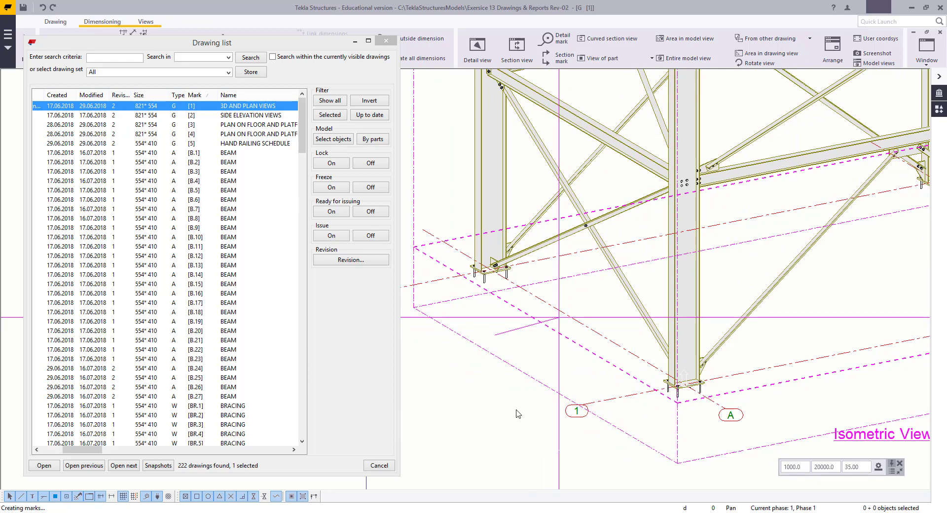
key(ctrl+shift+e)
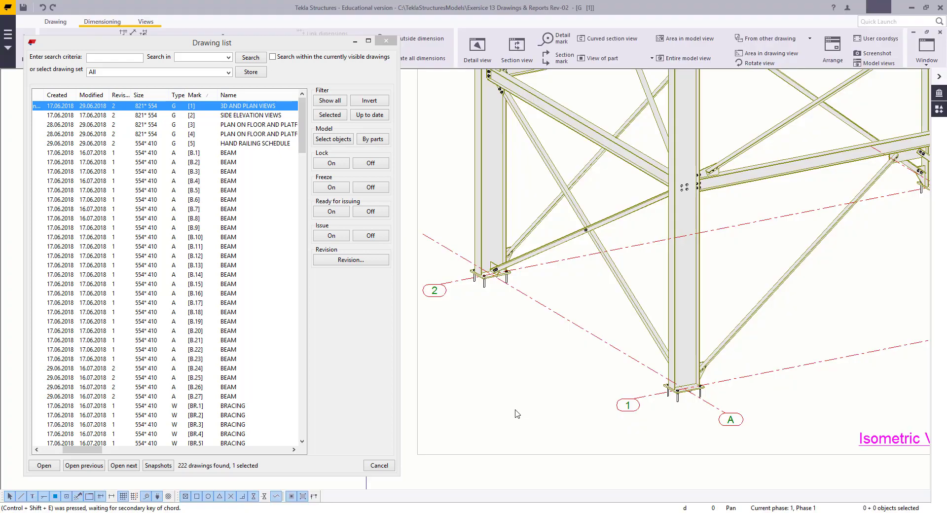
scroll(508, 396, down, 10)
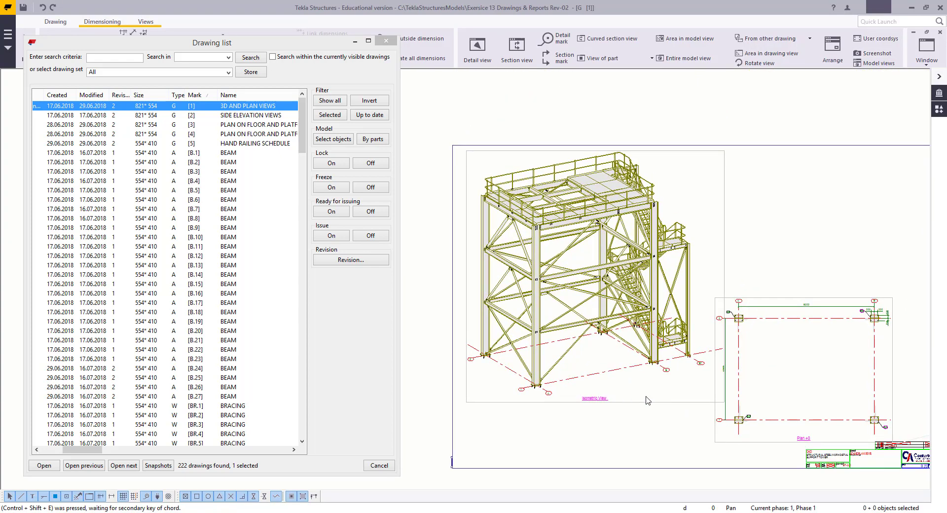
Step: Move the Isometric View slightly towards the left edge of the drawing sheet
drag(640, 435, 640, 435)
drag(655, 401, 646, 399)
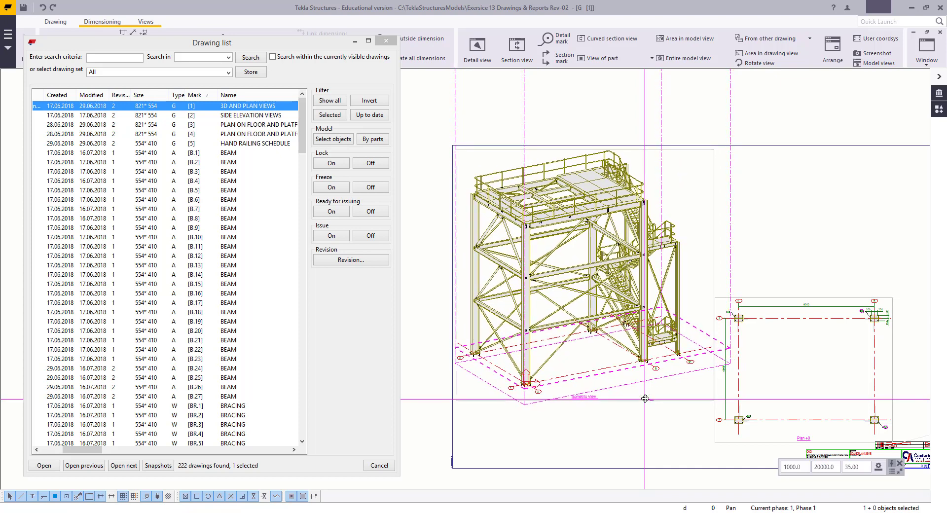
click(671, 429)
Step: Extend the Plan +0 view's boundary beyond grid B to include grid B1 and the stair base
middle_drag(672, 428, 489, 441)
scroll(690, 299, up, 2)
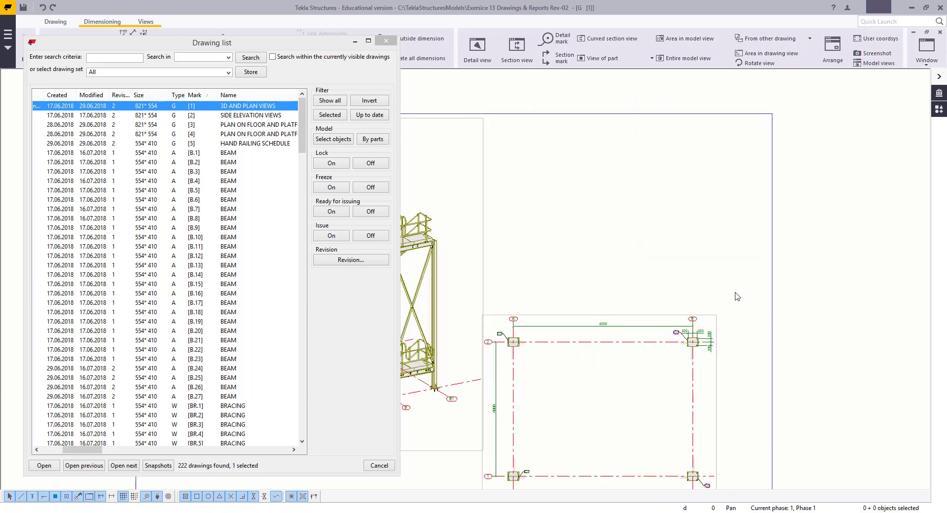
drag(734, 294, 483, 489)
mouse_move(604, 390)
middle_down()
mouse_move(702, 252)
mouse_move(623, 276)
middle_up()
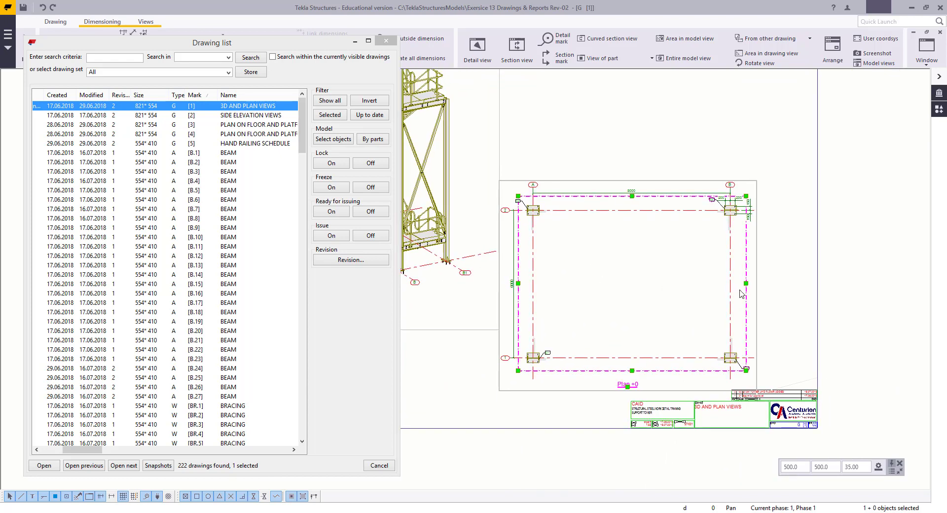
drag(746, 283, 816, 283)
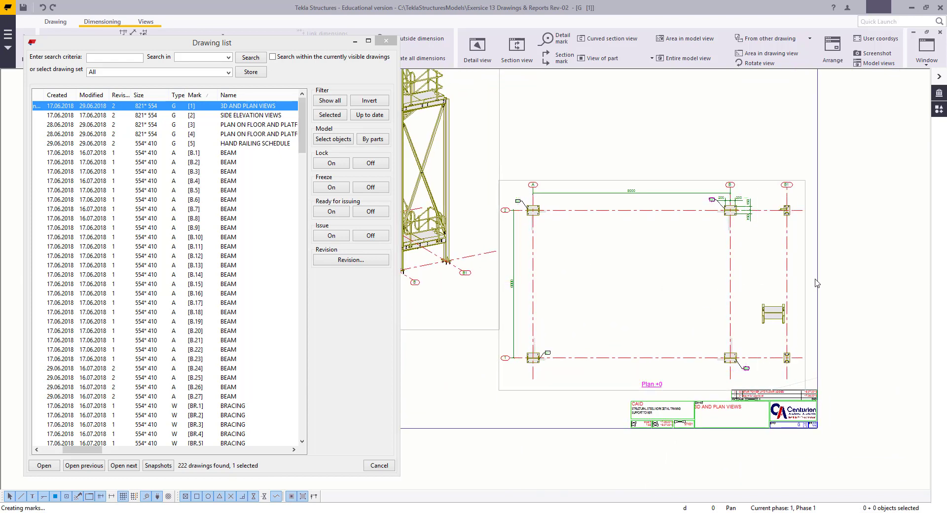
Step: Move the Plan +0 view up to the top of the sheet, level with the top of the Isometric View
middle_drag(790, 319, 776, 385)
scroll(666, 379, down, 2)
scroll(626, 297, up, 1)
click(617, 284)
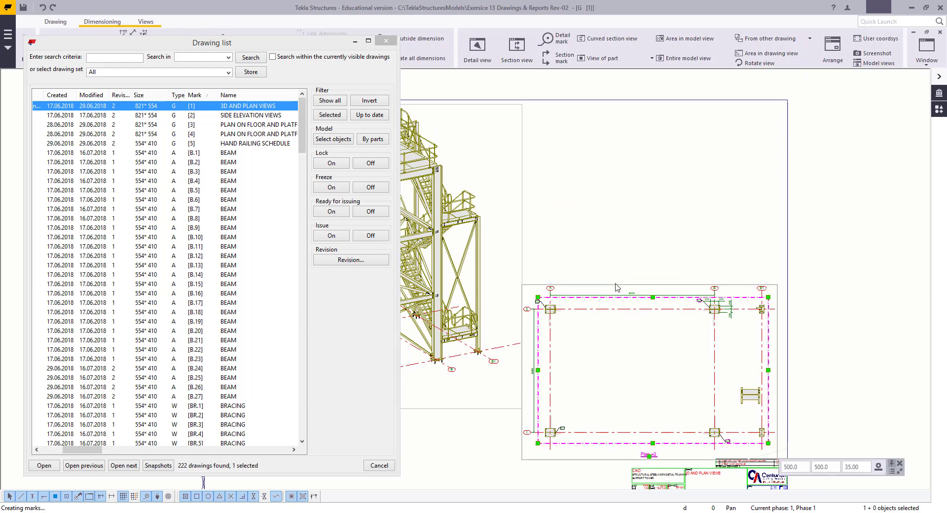
drag(617, 285, 621, 109)
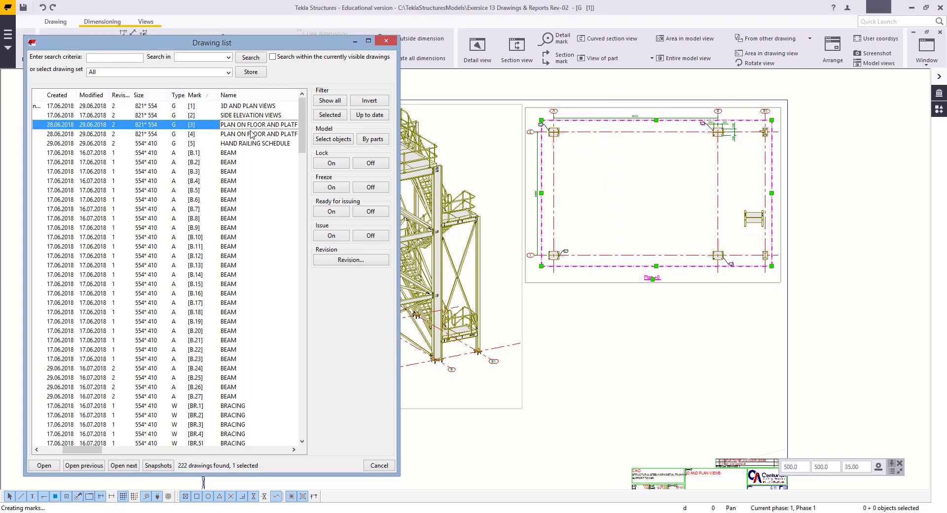
Step: Save the 3D AND PLAN VIEWS drawing and open drawing [3], the plan on floor and platforms
double_click(252, 127)
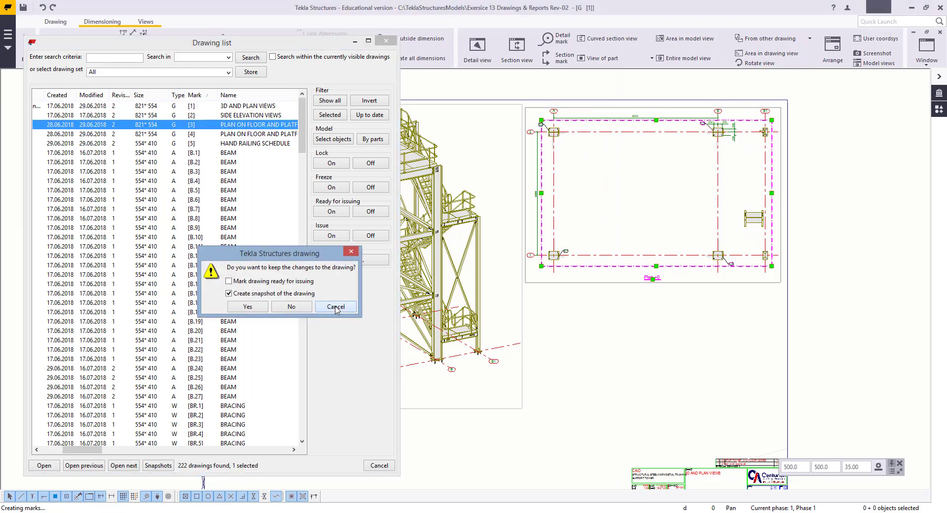
click(336, 307)
click(661, 370)
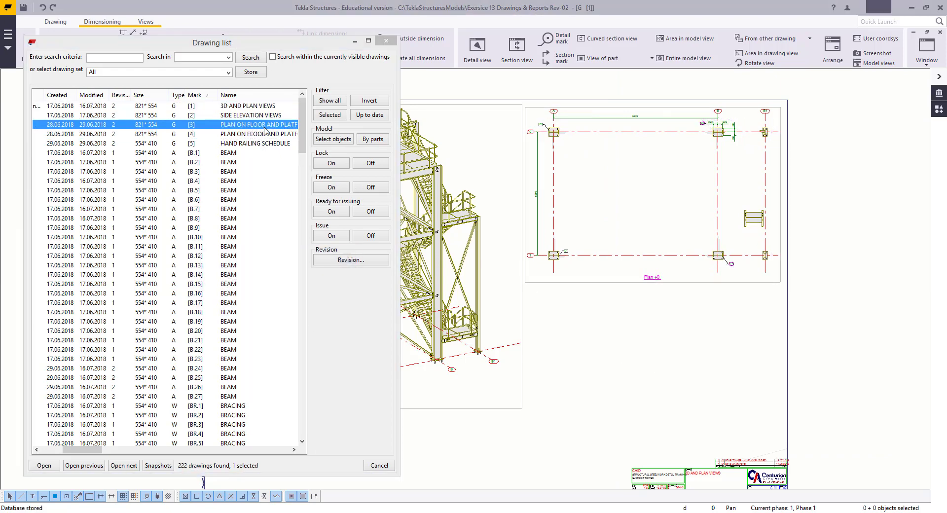
double_click(288, 127)
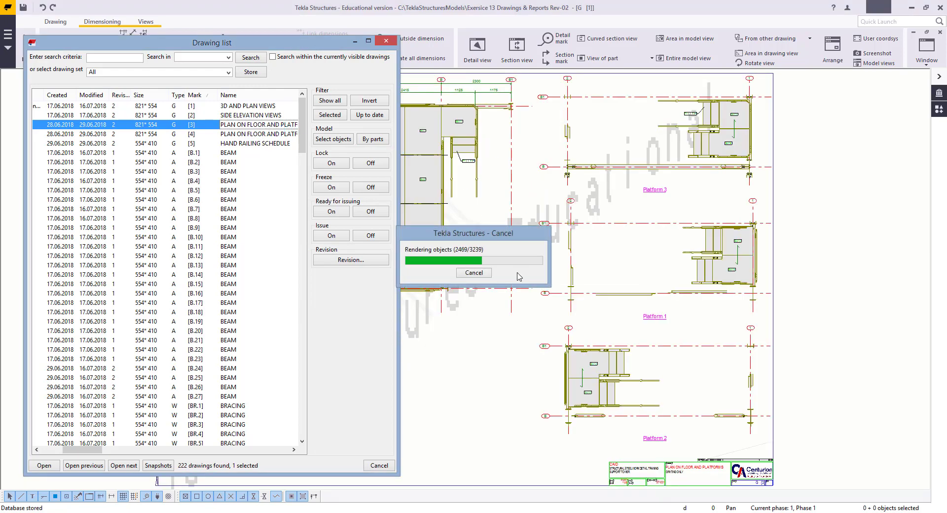
Step: Open drawing [4], the plan on floor and platforms with hidden grating, and review its platform views
double_click(274, 134)
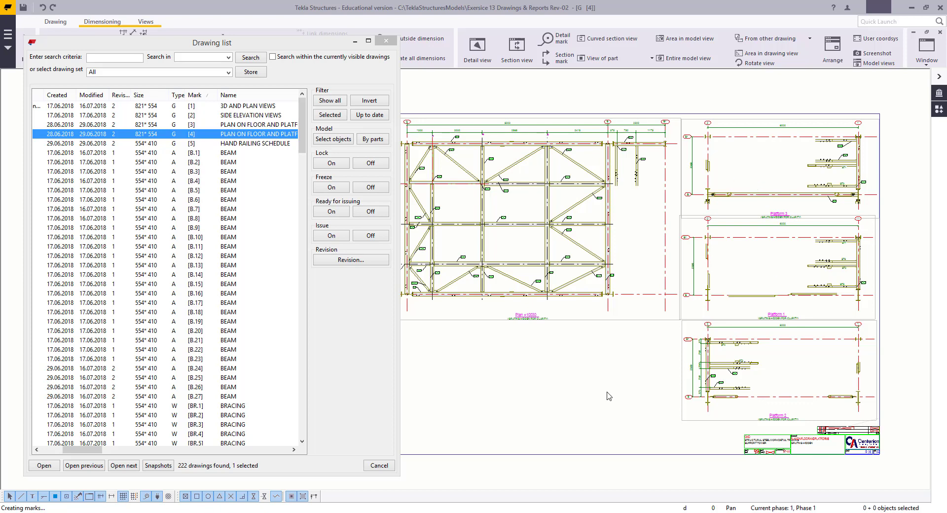
scroll(792, 313, up, 3)
scroll(607, 237, down, 2)
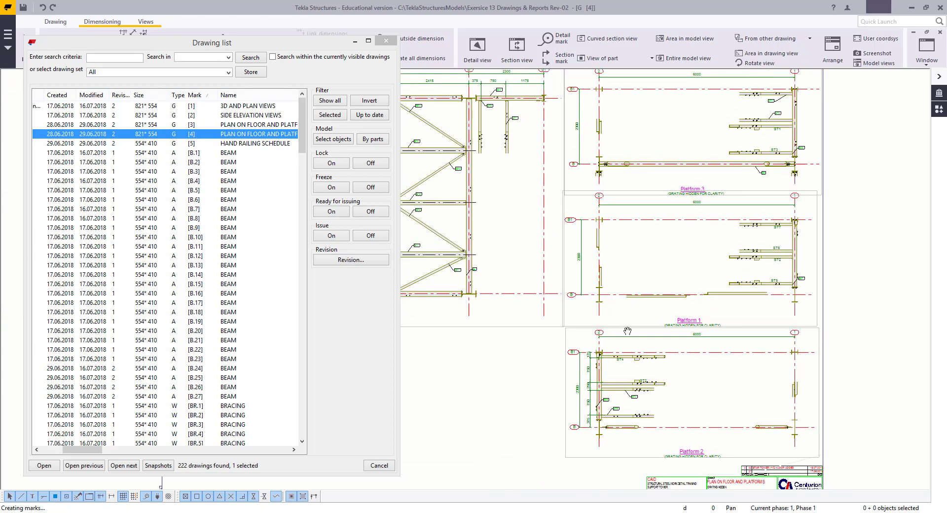
Step: Open drawing [2], SIDE ELEVATION VIEWS, and bring up the view properties of the Grid 1 view
double_click(260, 115)
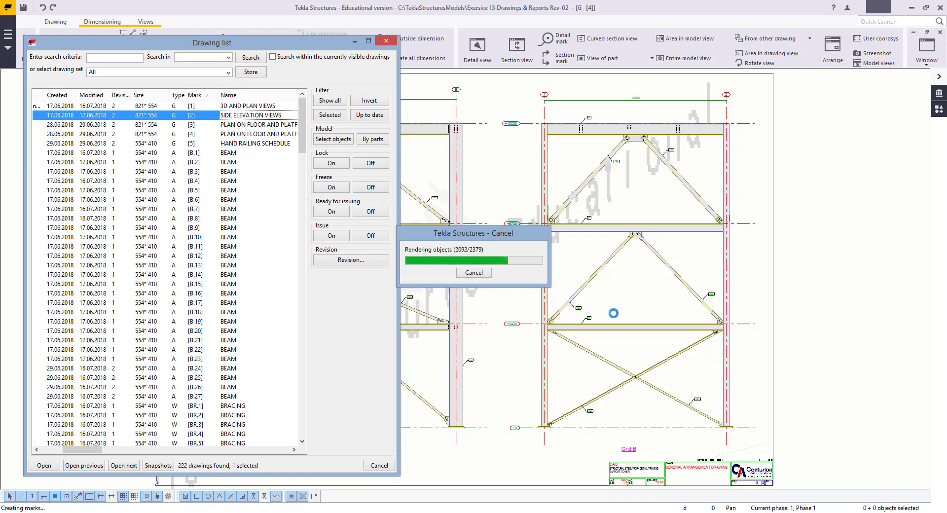
scroll(596, 303, down, 3)
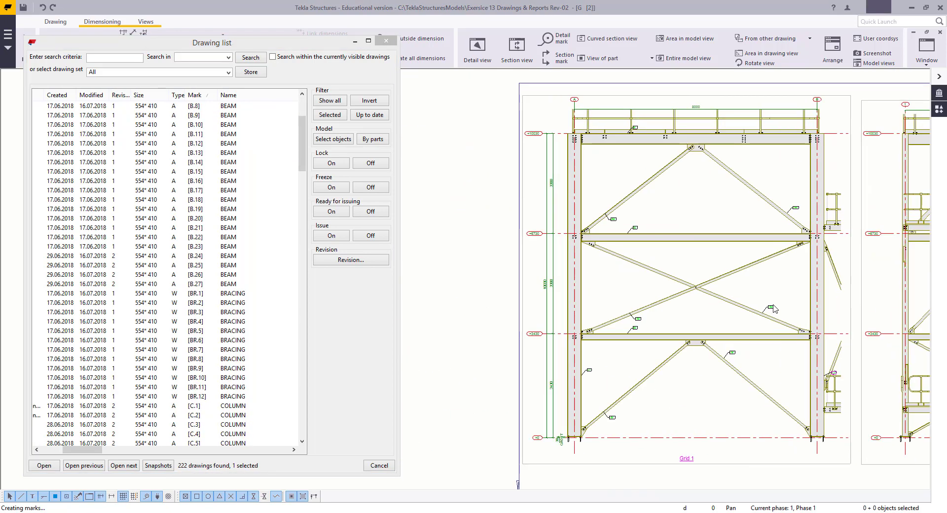
click(732, 380)
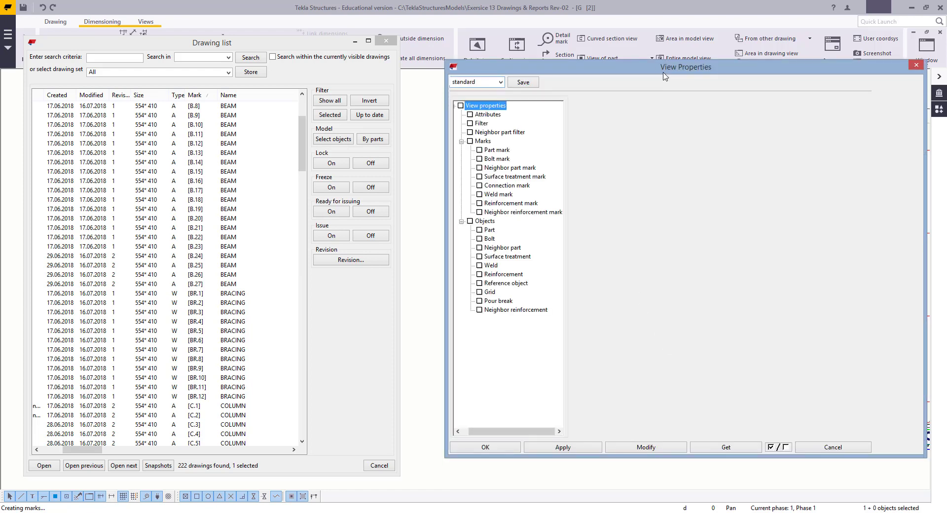
mouse_move(653, 74)
mouse_down()
mouse_move(302, 80)
mouse_move(215, 66)
mouse_up()
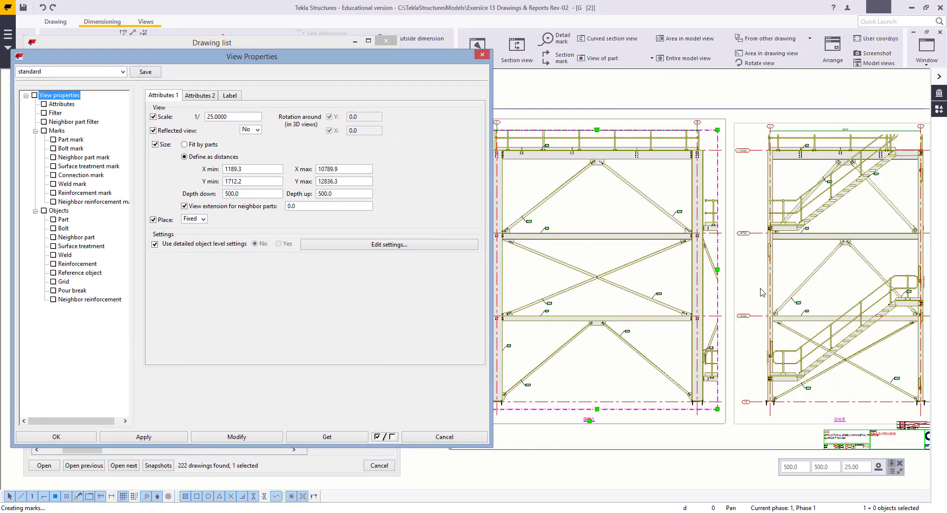
Step: Set the scale of both the Grid 1 and Grid B views to 1/30, changing no other view property
scroll(890, 280, up, 1)
click(682, 261)
drag(694, 248, 672, 264)
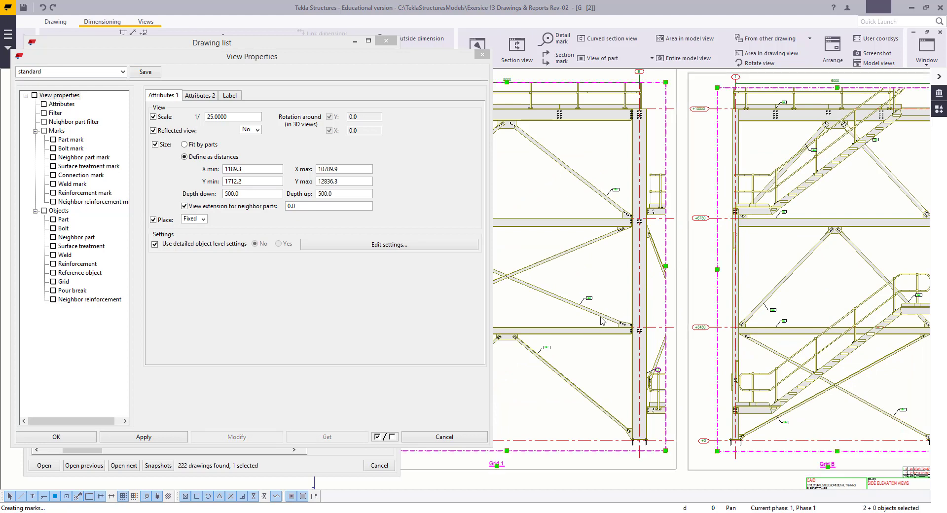
click(381, 438)
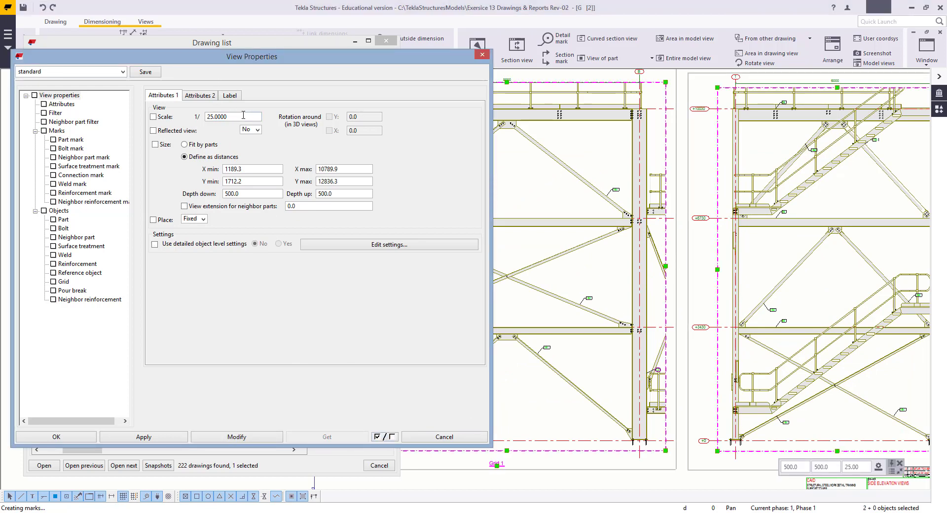
drag(243, 115, 200, 117)
click(736, 335)
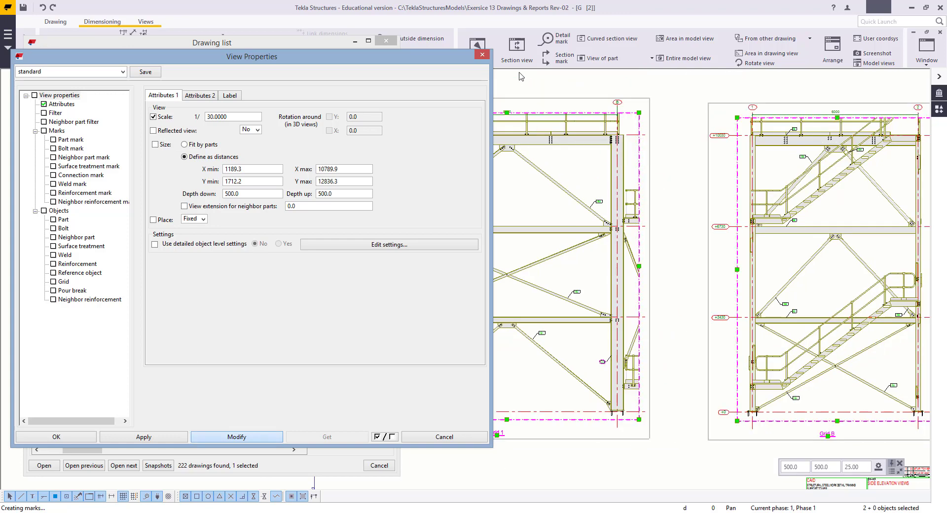
click(485, 55)
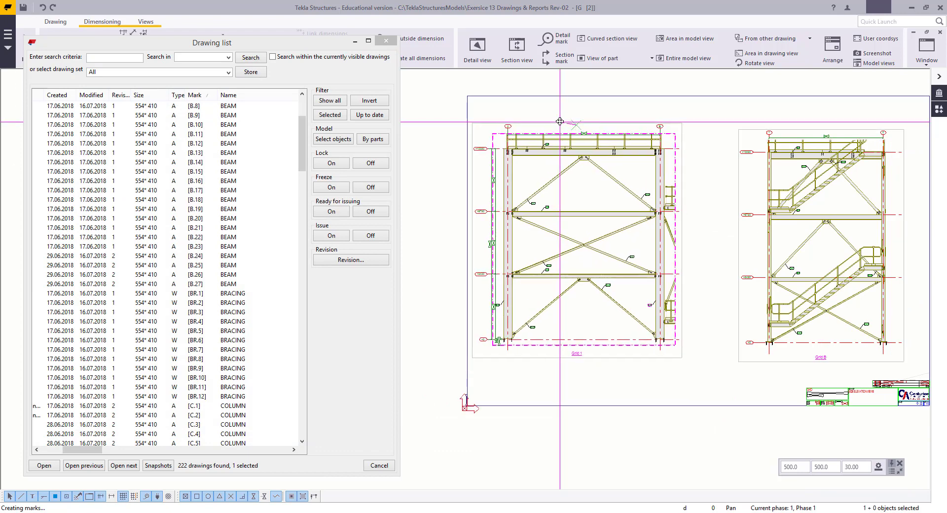
Step: Extend the Grid 1 view boundary outward to take in the stair tower up to grid line B1, and shift the view slightly down the sheet
drag(675, 139, 698, 175)
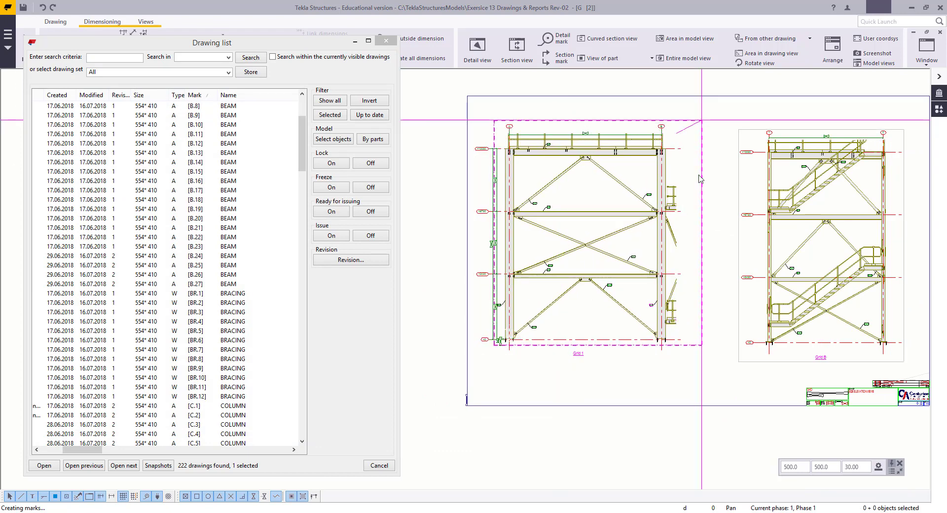
scroll(701, 148, up, 1)
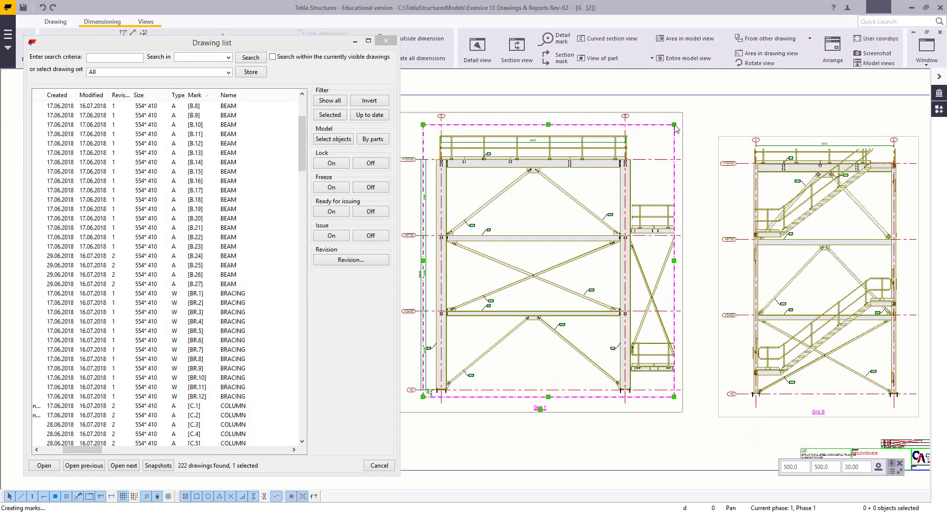
drag(692, 154, 698, 172)
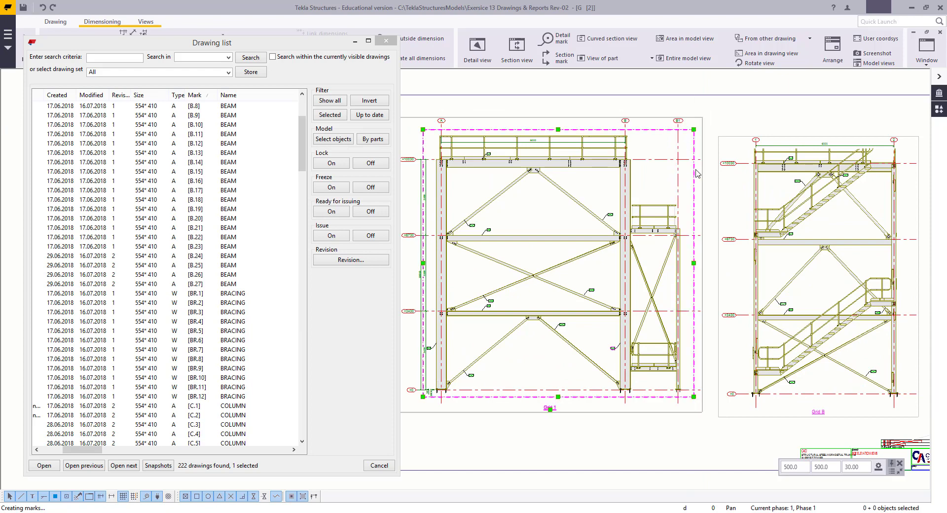
scroll(692, 217, down, 2)
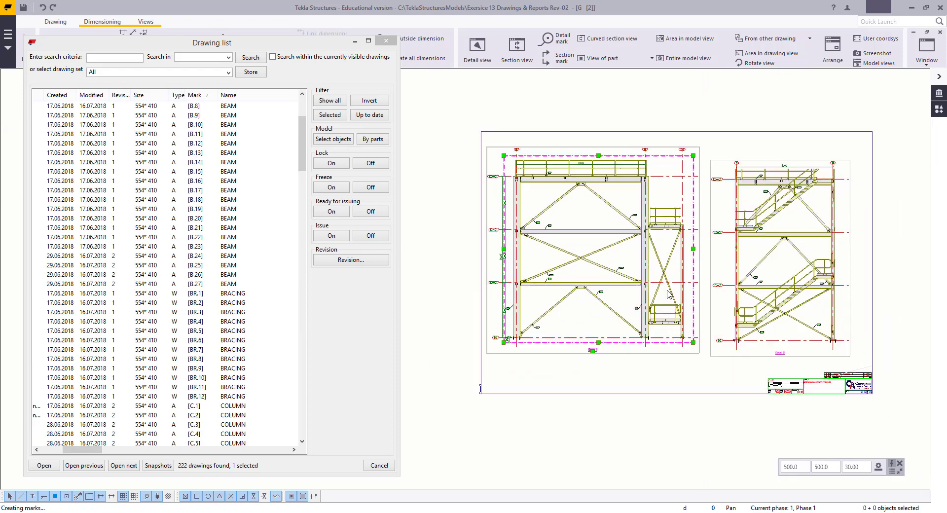
drag(645, 354, 641, 353)
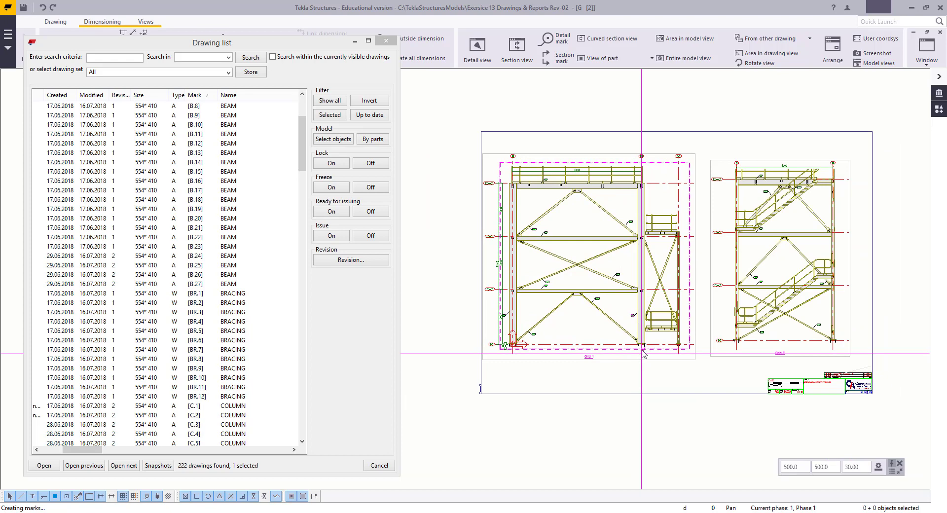
Step: Extend the Grid B view boundary upward and outward to take in the full top handrail
middle_drag(850, 155, 724, 184)
scroll(724, 184, up, 6)
click(725, 205)
scroll(703, 233, down, 4)
middle_drag(702, 233, 703, 190)
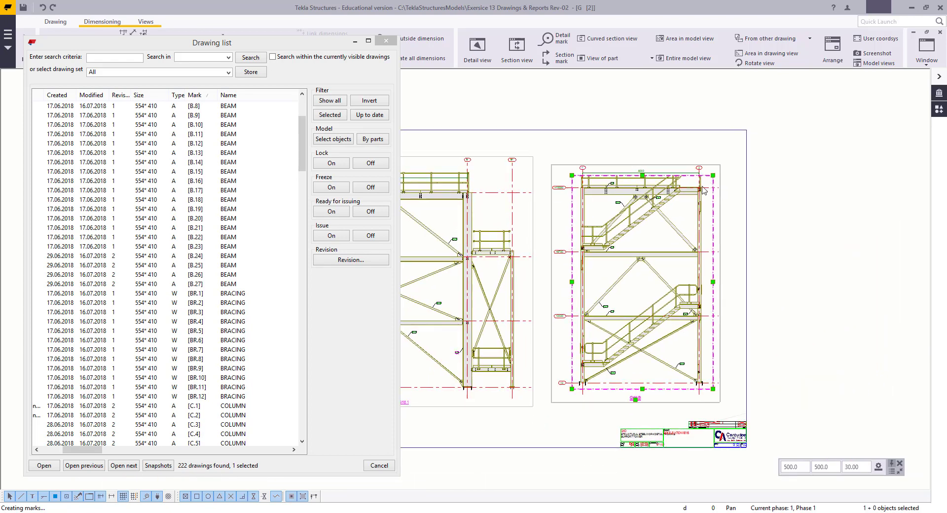
scroll(673, 204, up, 2)
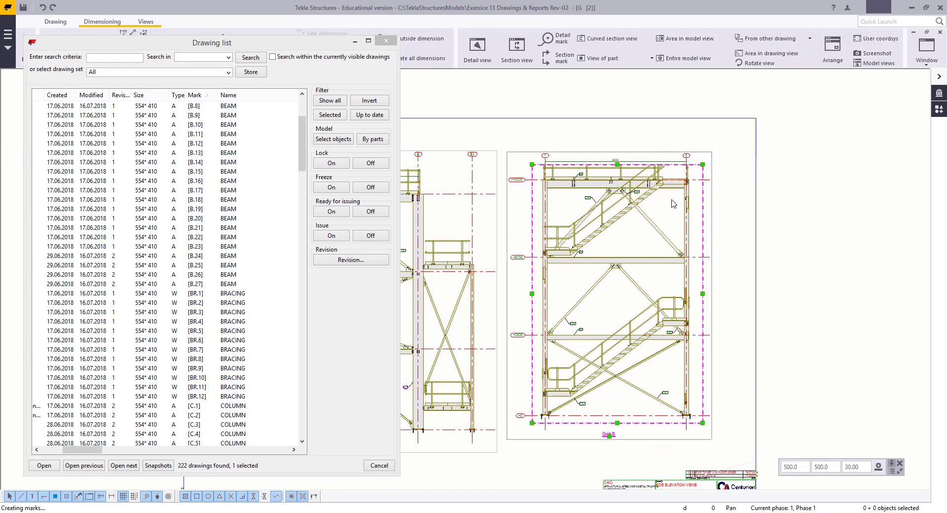
scroll(674, 204, up, 1)
drag(705, 160, 709, 138)
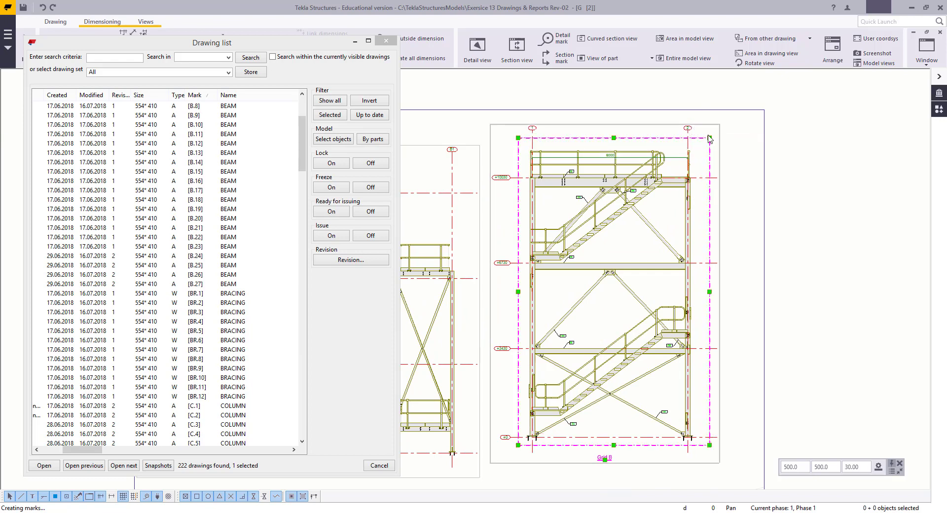
Step: Examine the stair tower, bracing, landings and part marks in the Grid 1 and Grid B views
scroll(587, 309, up, 2)
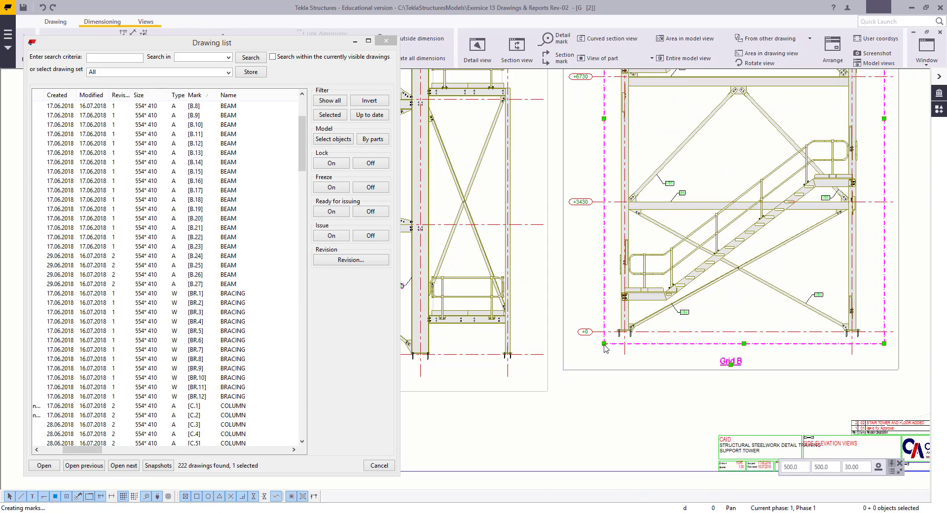
scroll(586, 339, down, 1)
middle_drag(569, 328, 568, 333)
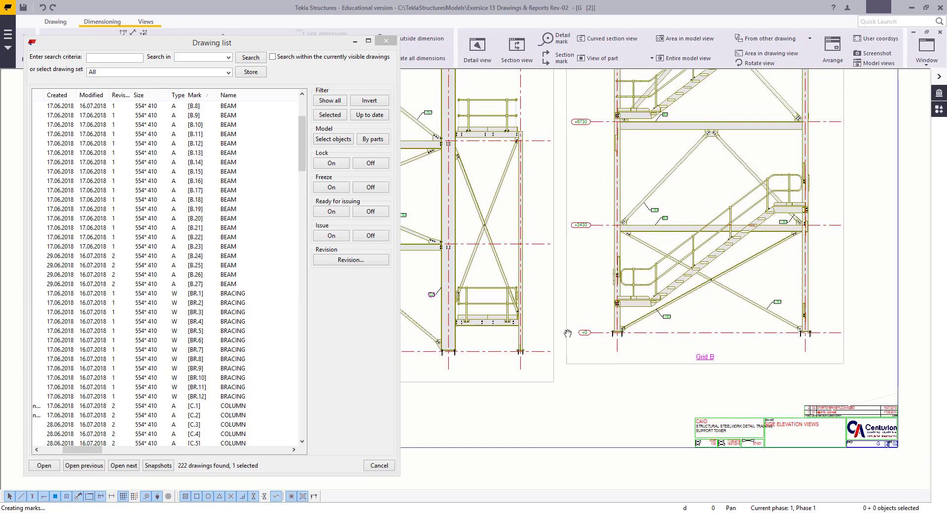
scroll(809, 218, up, 5)
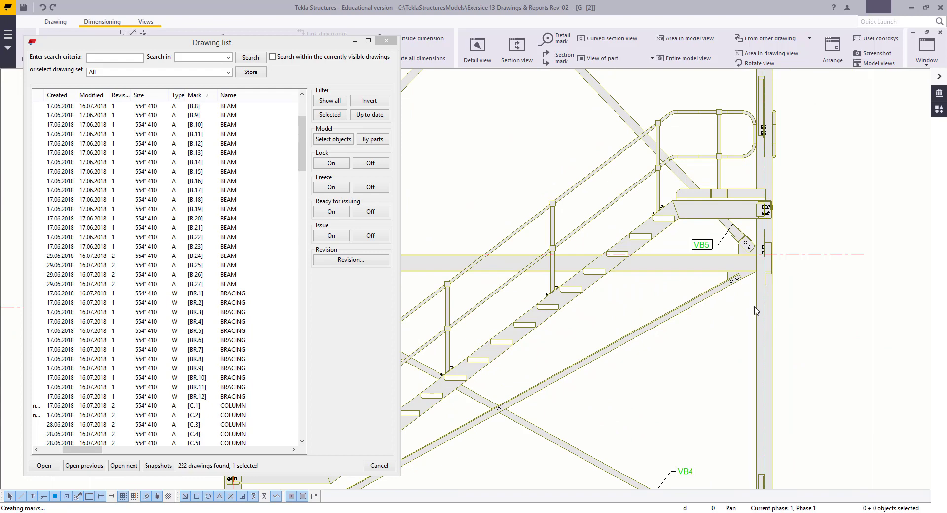
scroll(754, 310, down, 5)
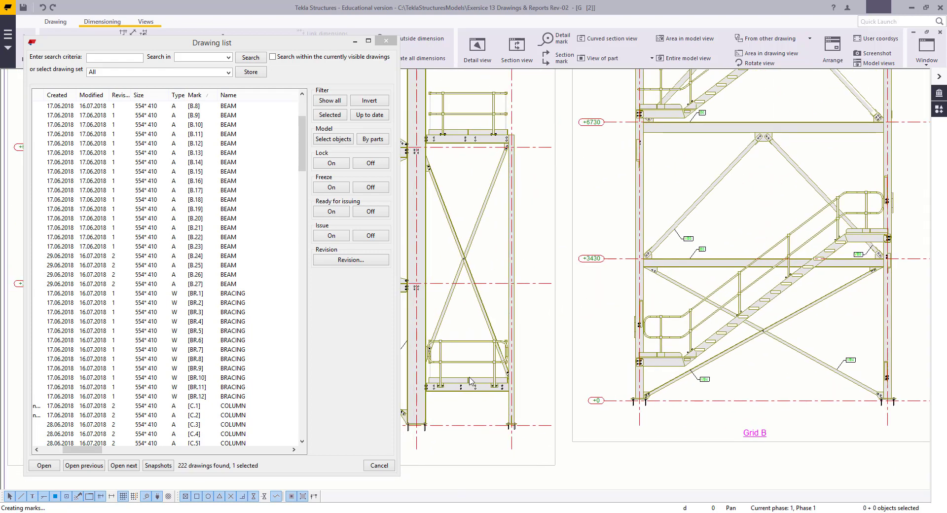
scroll(445, 255, down, 3)
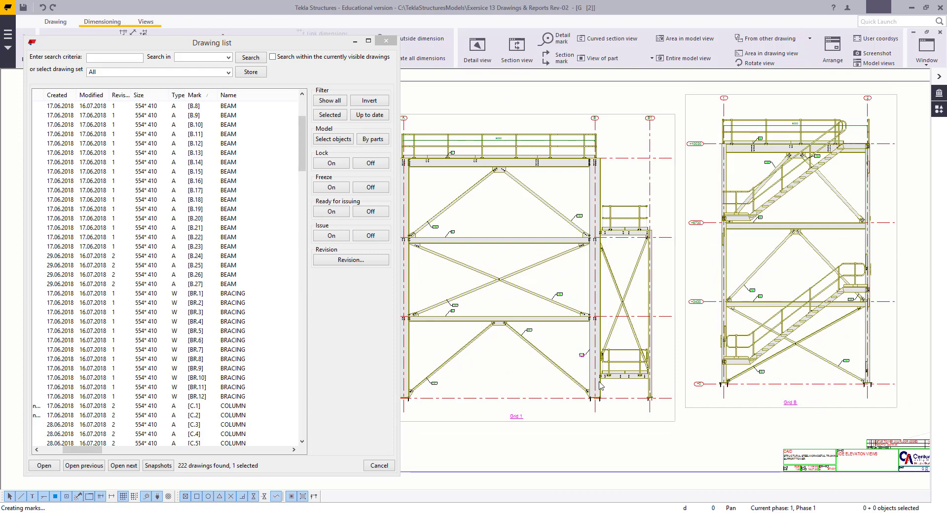
scroll(600, 386, up, 3)
scroll(605, 368, down, 4)
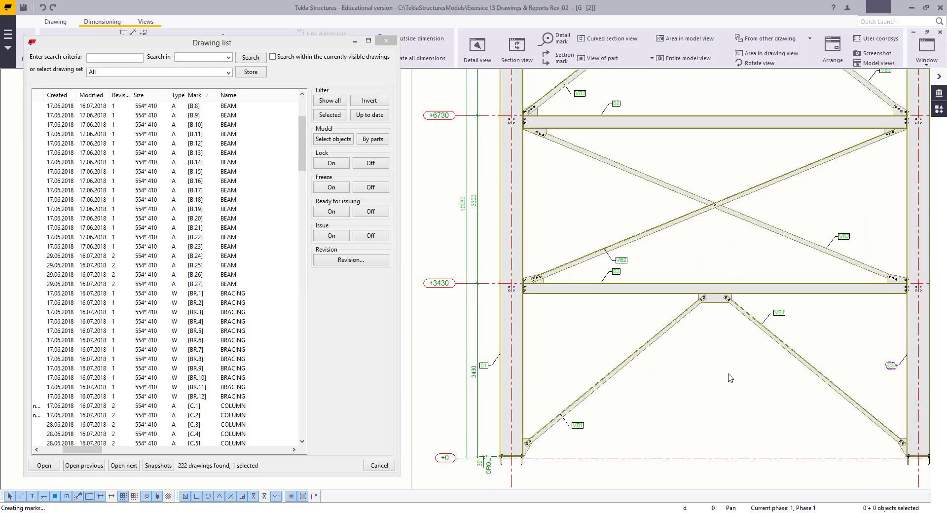
scroll(604, 367, up, 4)
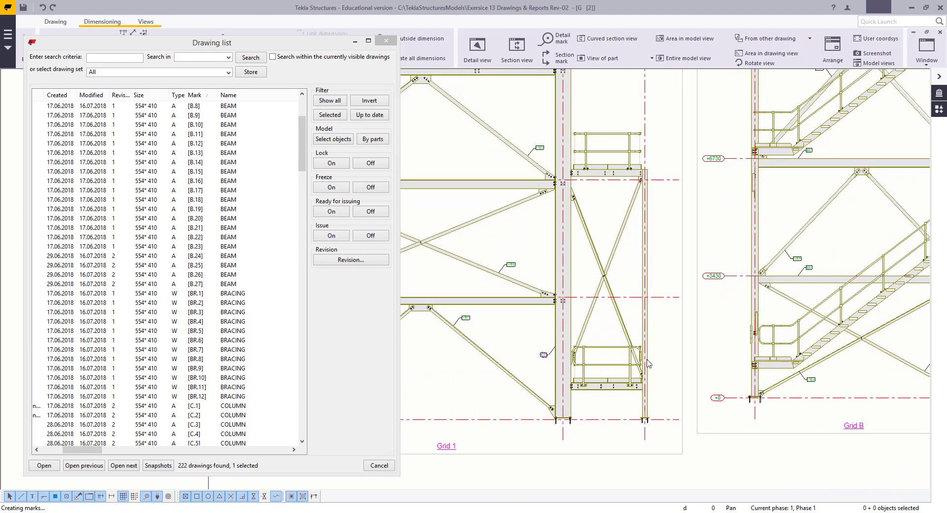
scroll(666, 345, down, 3)
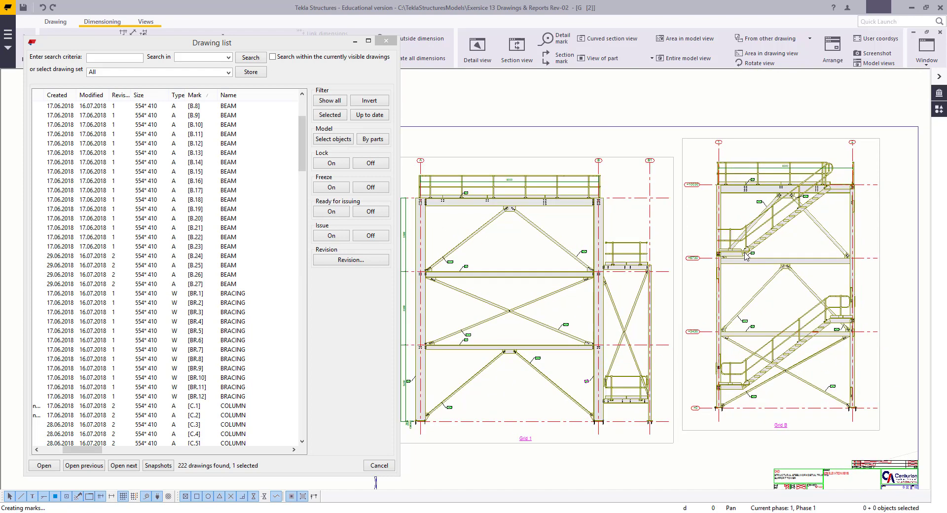
scroll(661, 262, up, 1)
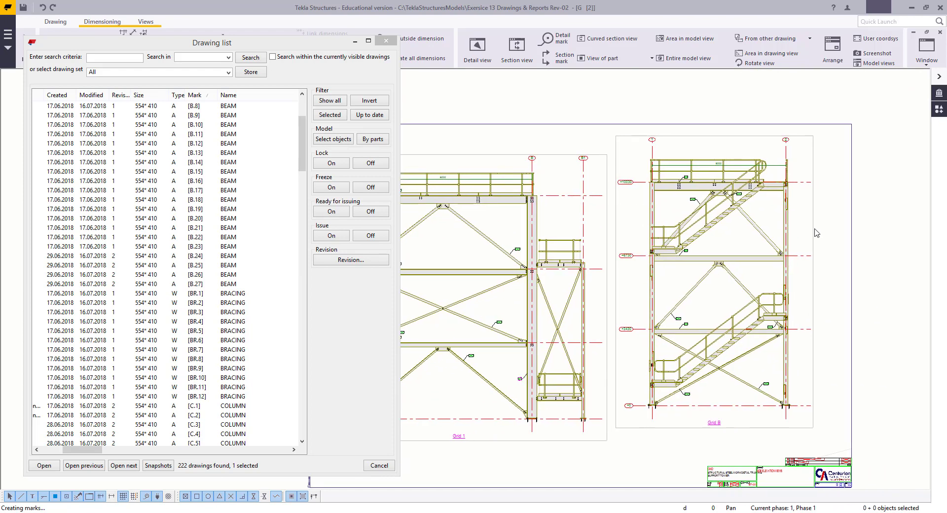
Step: Move the Grid B view slightly down, then add a part mark to its upper stair stringer and reposition the mark above the top landing
drag(813, 232, 812, 241)
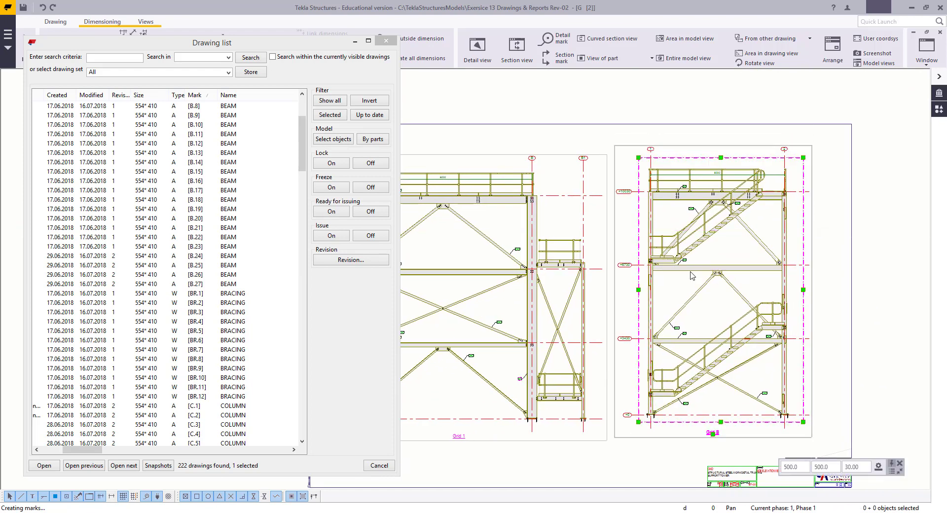
scroll(681, 283, up, 5)
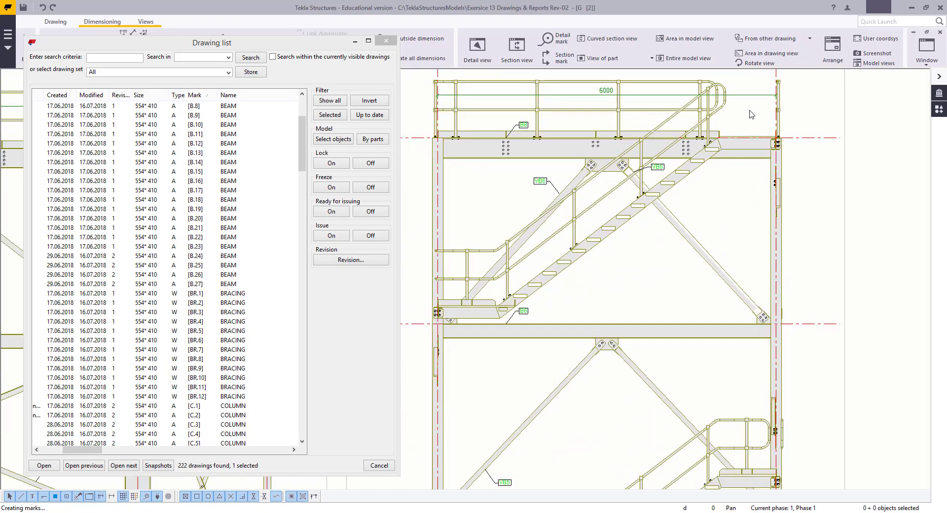
click(744, 151)
right_click(732, 213)
click(762, 286)
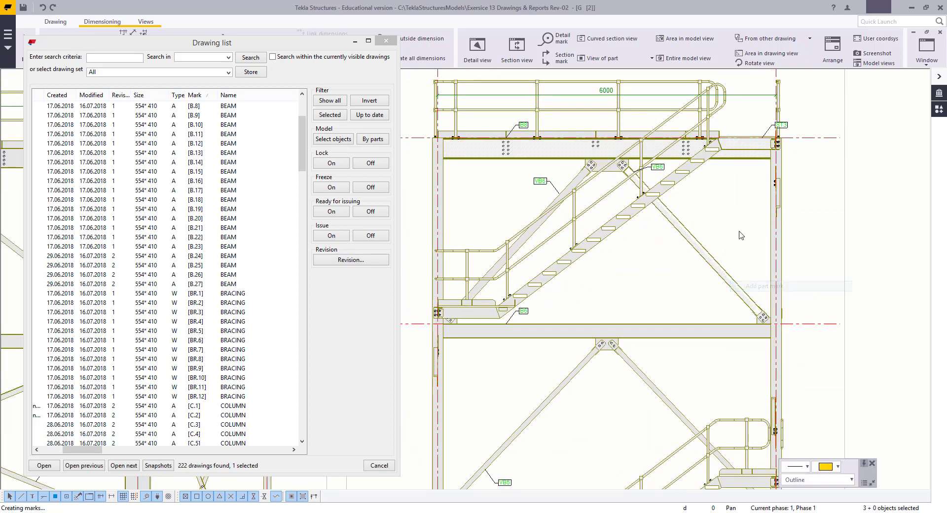
scroll(741, 236, up, 5)
click(731, 227)
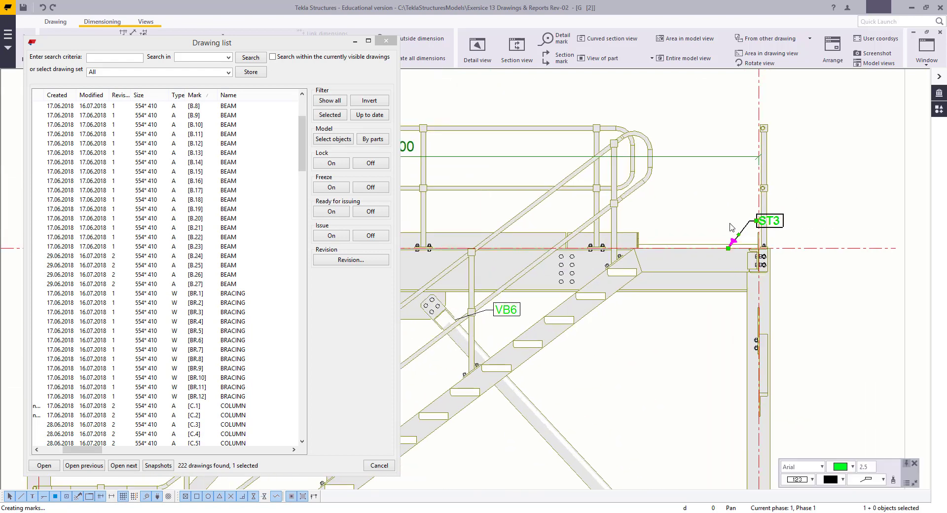
click(731, 227)
Step: Add a part mark to the lower flight's stair stringer in the Grid B view and place it above the intermediate landing
scroll(765, 338, down, 5)
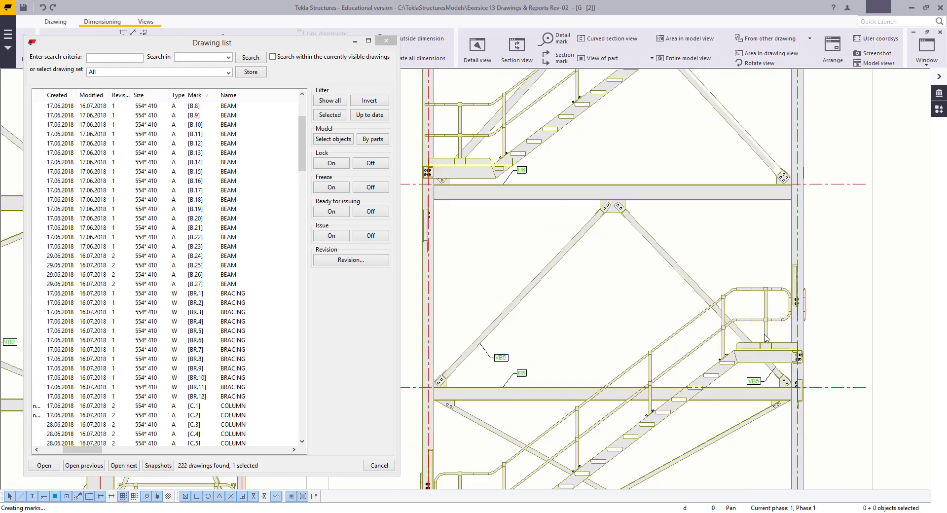
scroll(771, 352, up, 4)
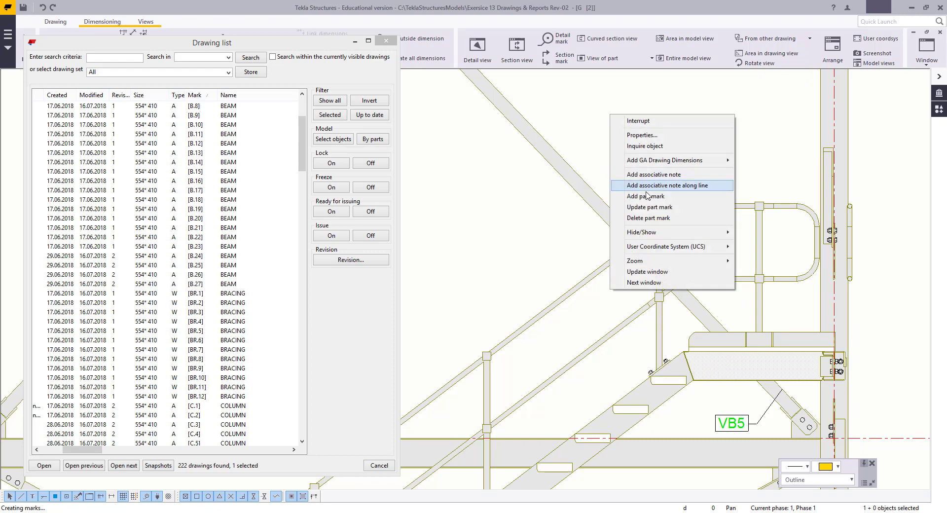
click(625, 147)
right_click(637, 159)
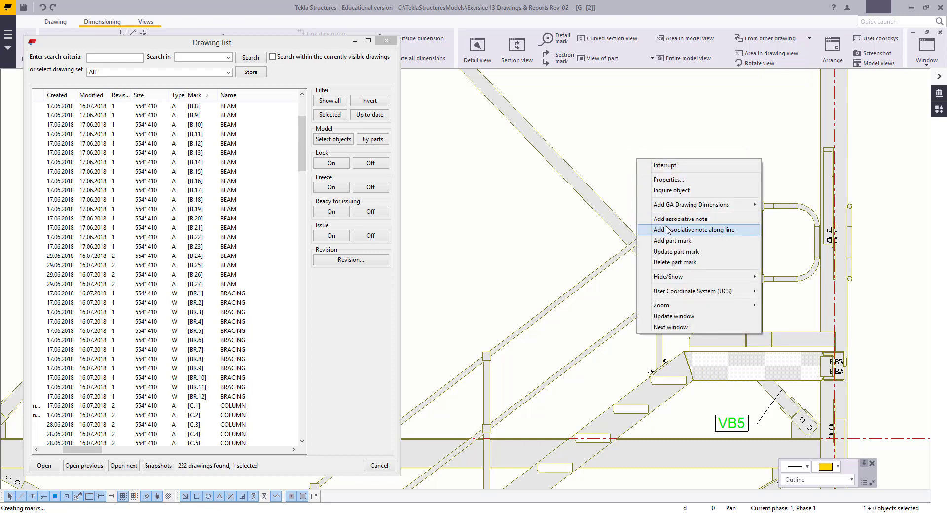
click(668, 241)
mouse_move(720, 317)
middle_down()
mouse_move(713, 271)
mouse_move(752, 309)
middle_up()
scroll(726, 264, up, 1)
scroll(720, 286, down, 5)
scroll(701, 217, down, 1)
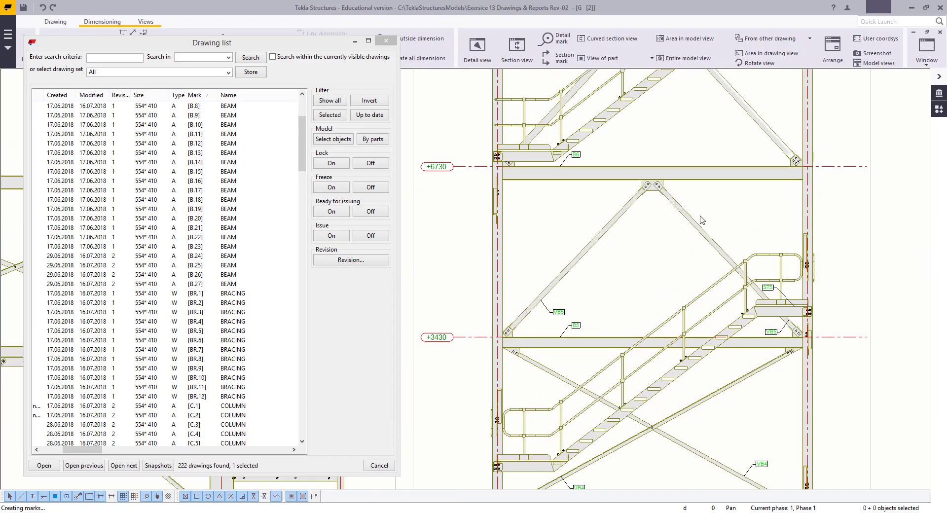
scroll(703, 259, down, 2)
scroll(567, 364, up, 4)
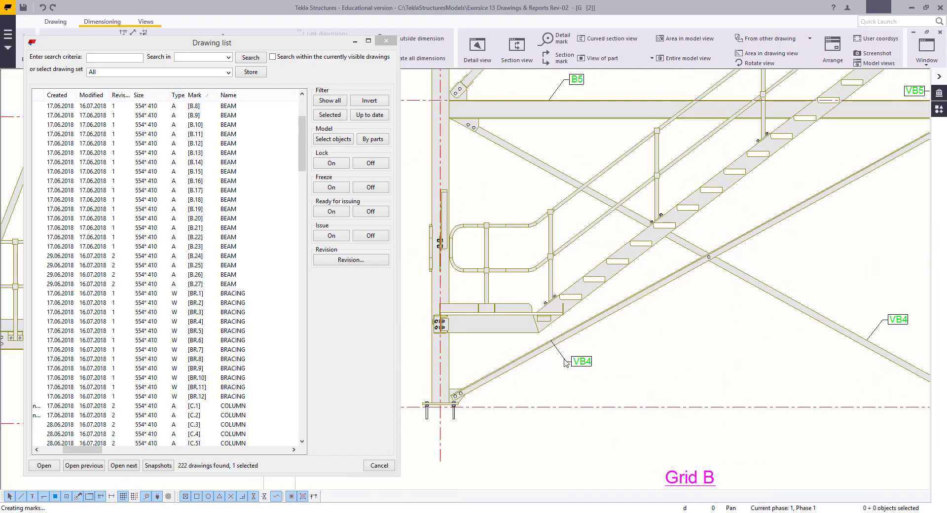
scroll(565, 362, down, 4)
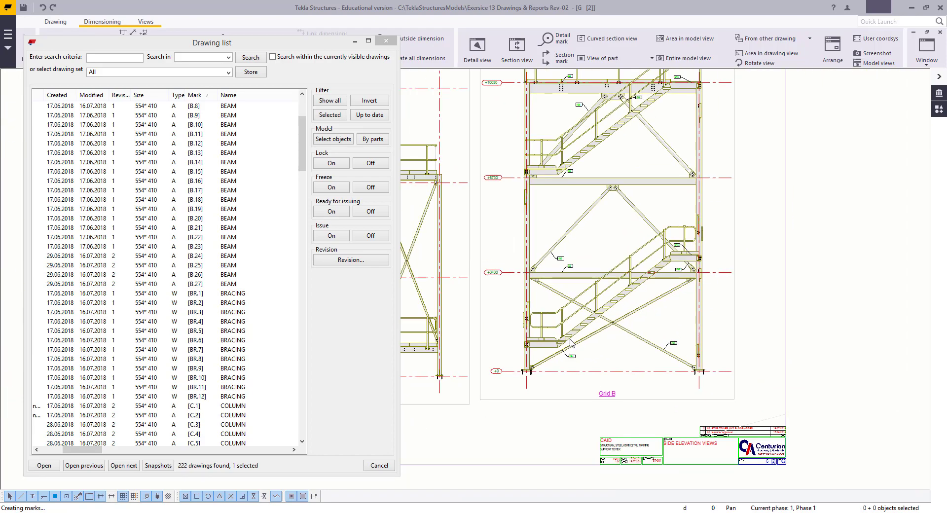
scroll(574, 336, down, 1)
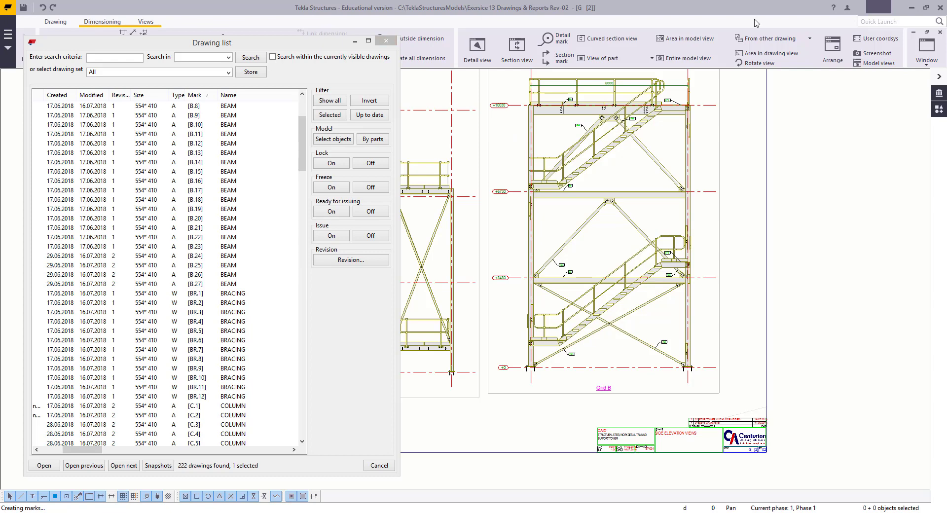
Step: Check the stair tower in the View 2 - Isometric View model view, then return to drawing G [2]
click(914, 53)
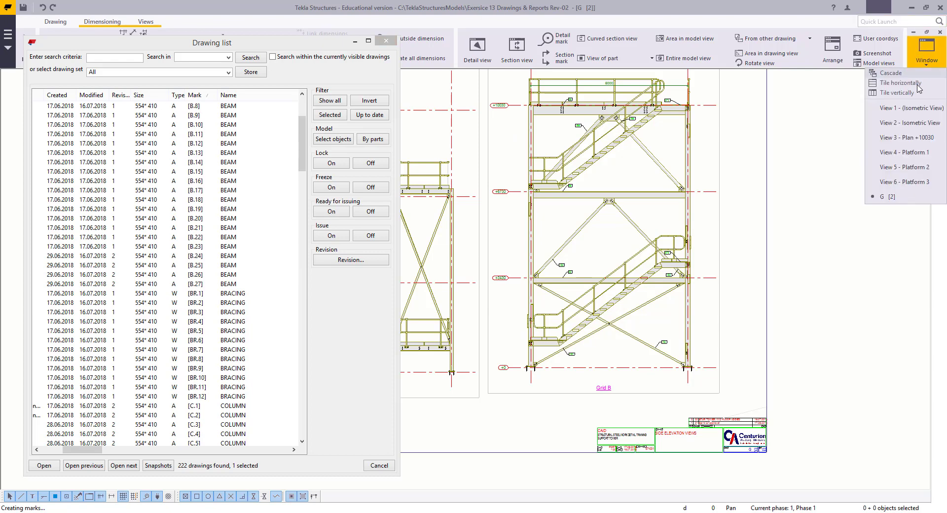
click(908, 133)
click(924, 63)
click(912, 129)
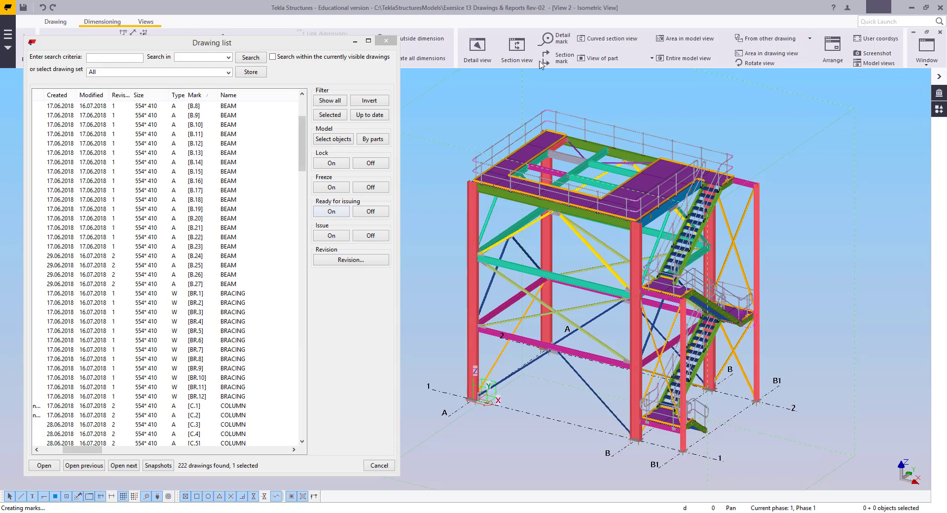
click(919, 62)
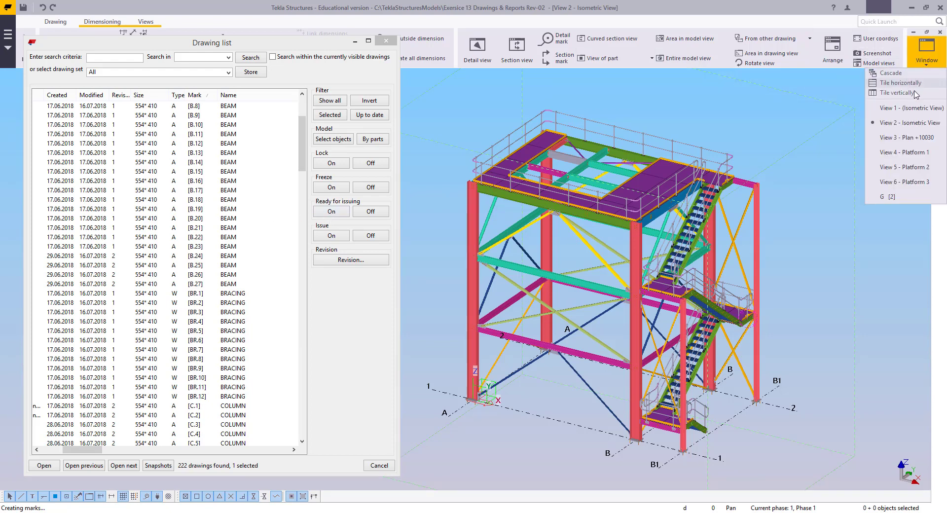
click(892, 197)
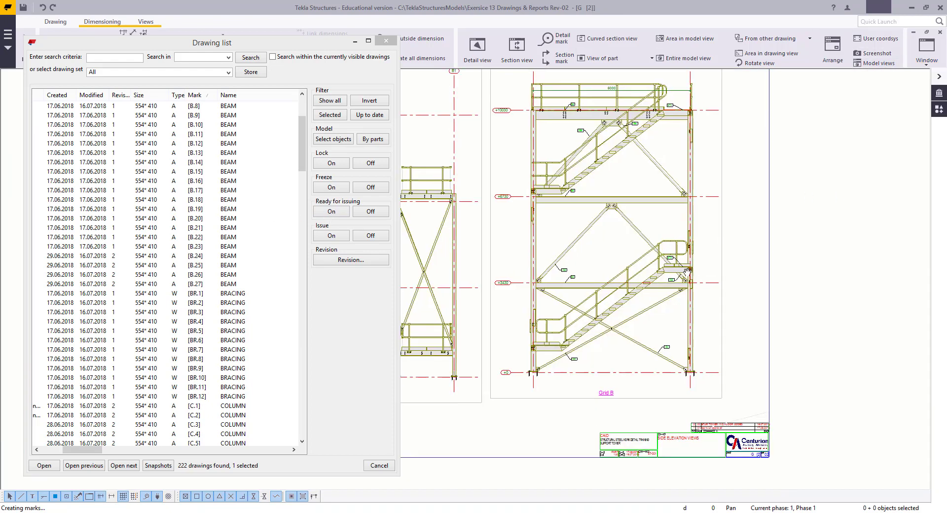
Step: Examine the stairs, bracing and part marks in the Grid B and Grid 1 views, clearing the drawing list out of the way
scroll(687, 271, up, 2)
scroll(611, 309, down, 1)
scroll(548, 345, up, 3)
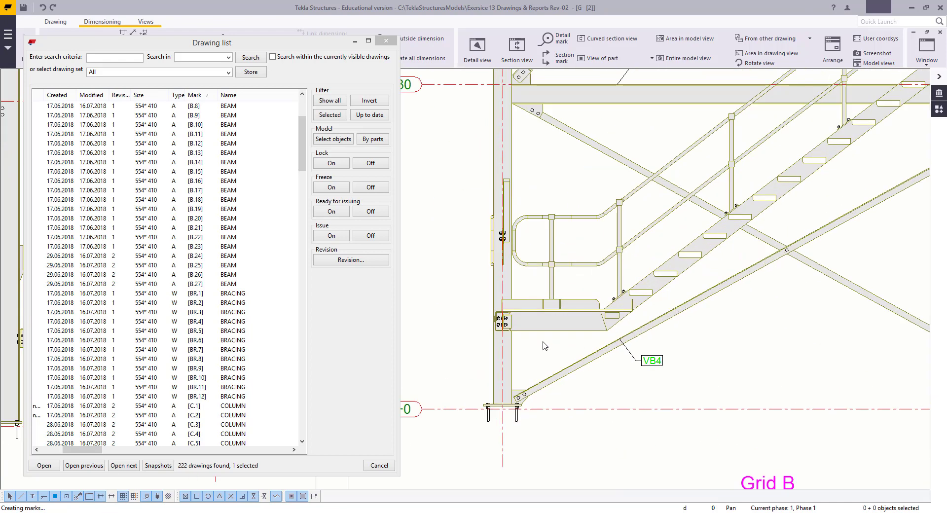
scroll(624, 360, down, 2)
scroll(624, 360, down, 2)
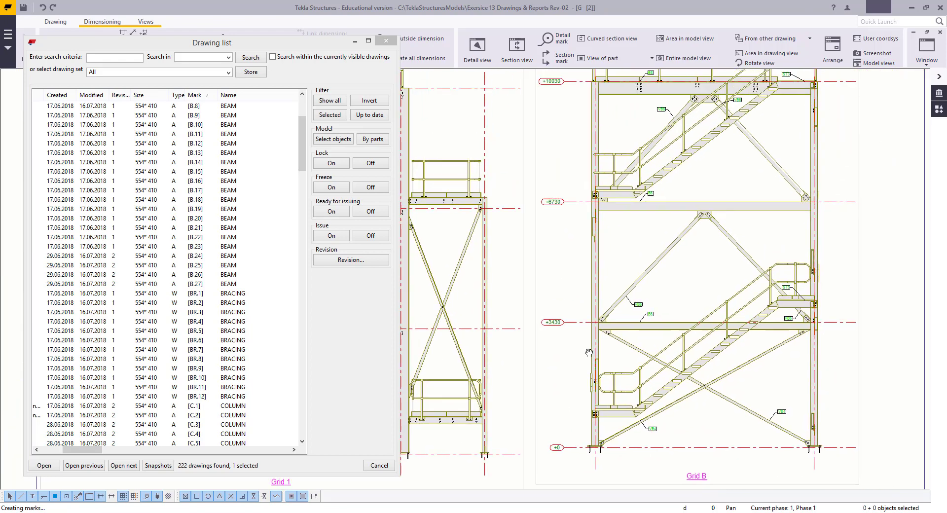
click(355, 40)
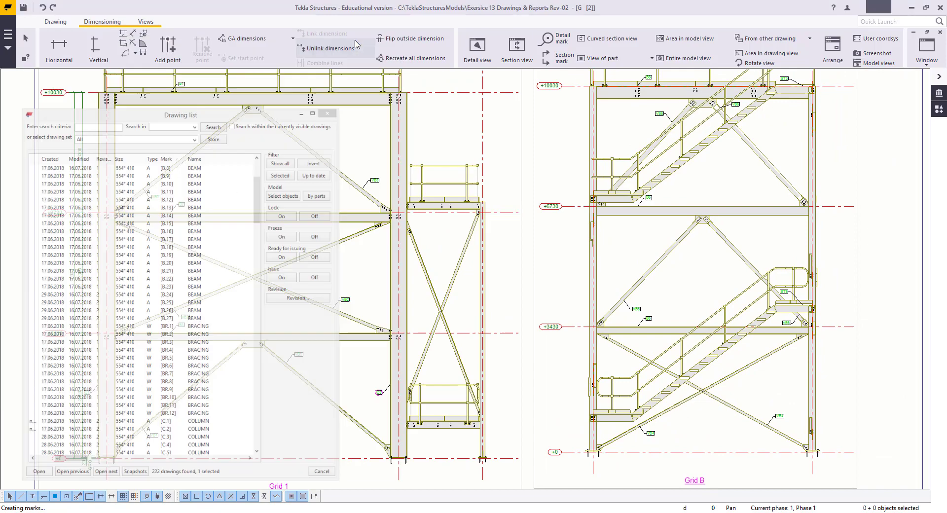
middle_drag(404, 233, 468, 262)
scroll(468, 261, down, 1)
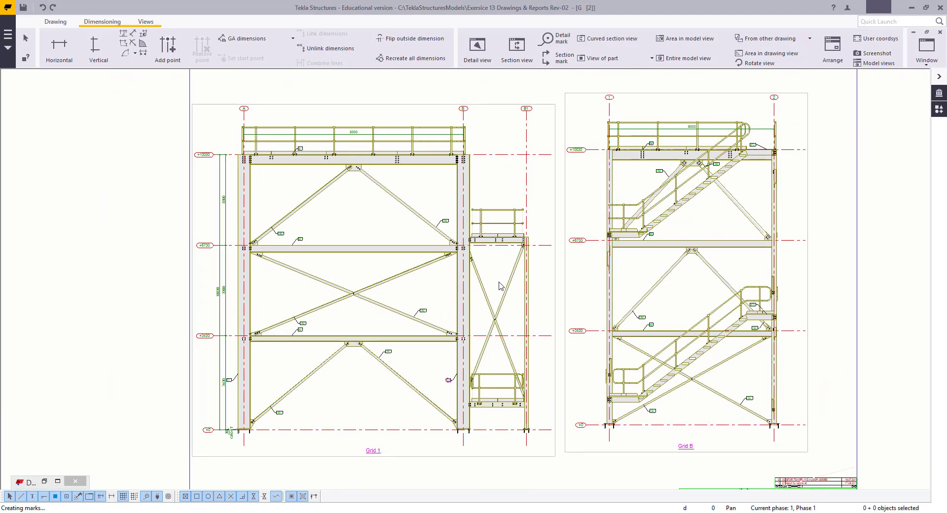
scroll(532, 286, up, 2)
scroll(495, 292, down, 1)
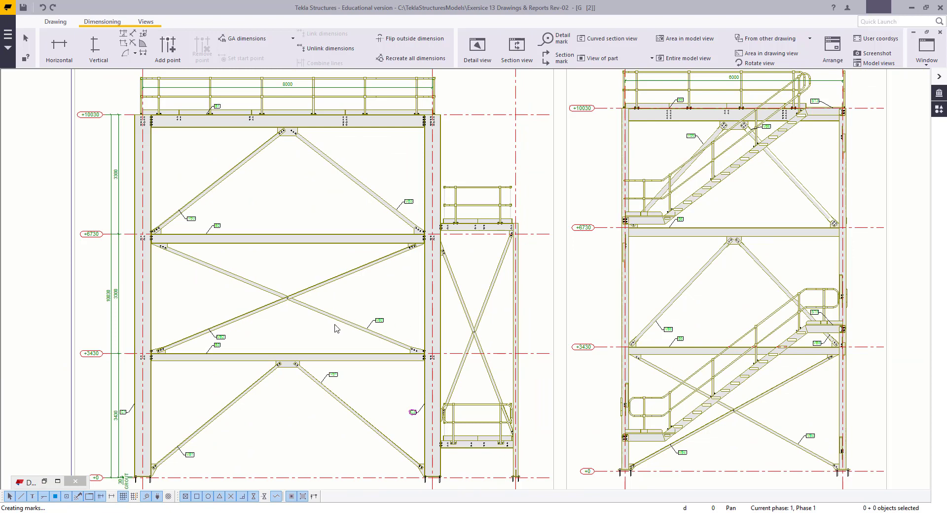
Step: Open drawing [1], 3D AND PLAN VIEWS, at full window size, keeping the side elevation drawing's changes and creating a snapshot
click(52, 22)
click(57, 41)
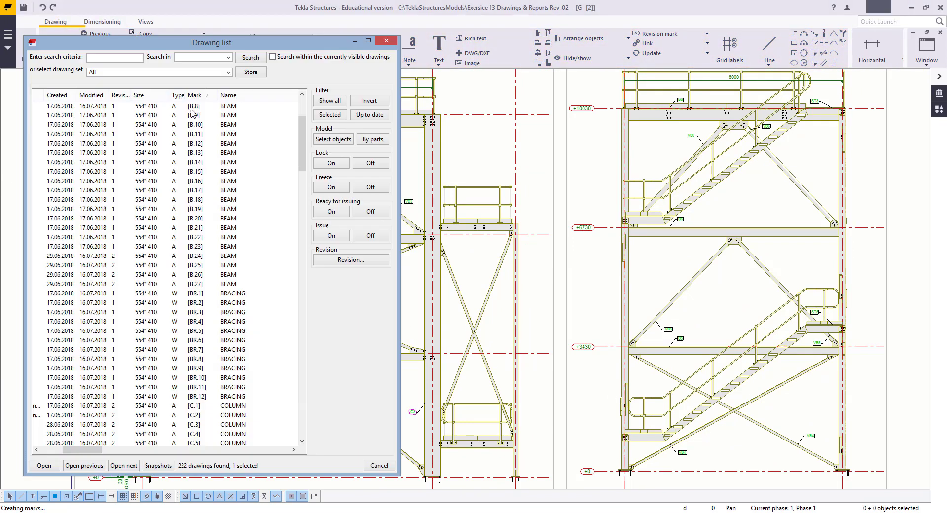
click(302, 109)
double_click(252, 107)
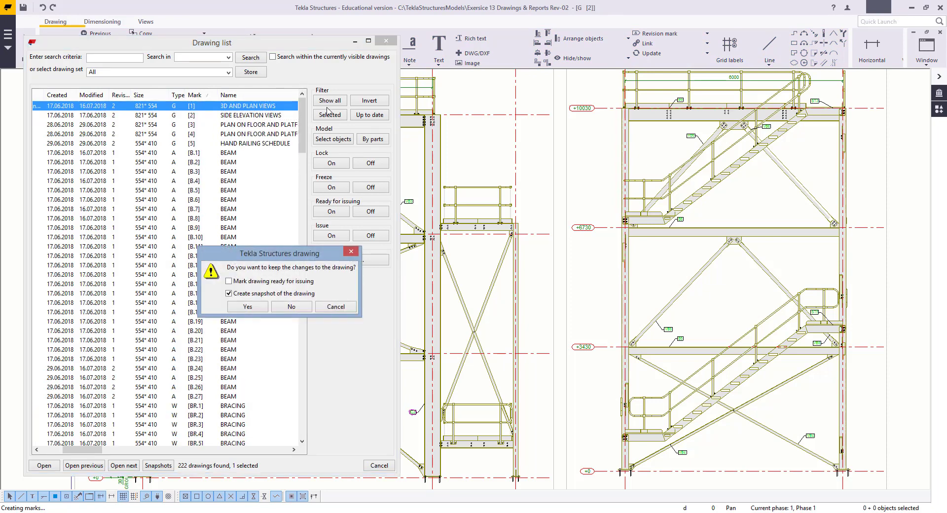
click(245, 307)
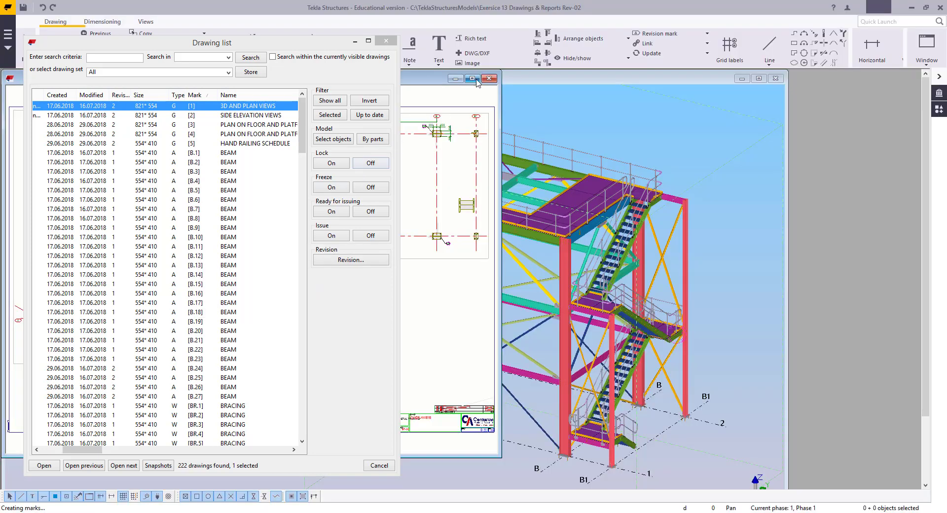
click(472, 78)
Step: Examine the isometric view and the Plan +0 view's column bases, marks and dimensions, with the drawing list minimized
scroll(728, 377, down, 5)
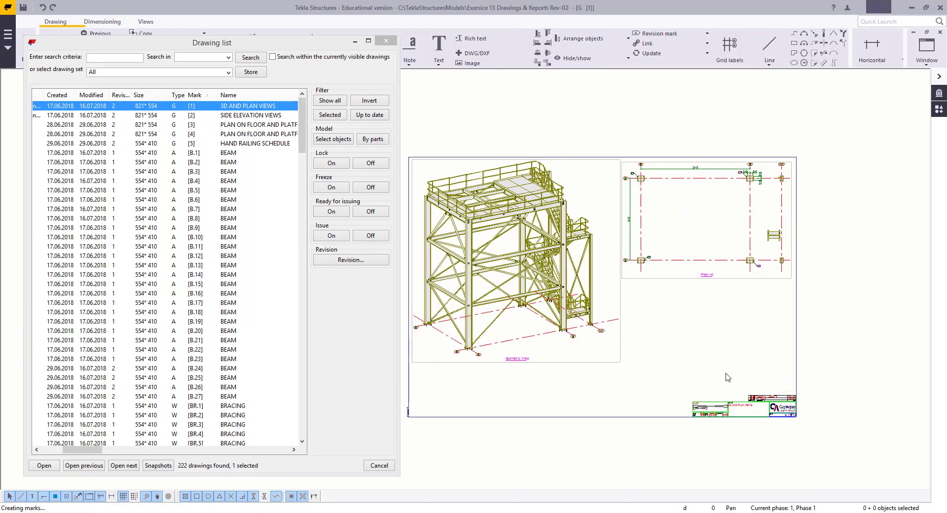
scroll(728, 377, up, 5)
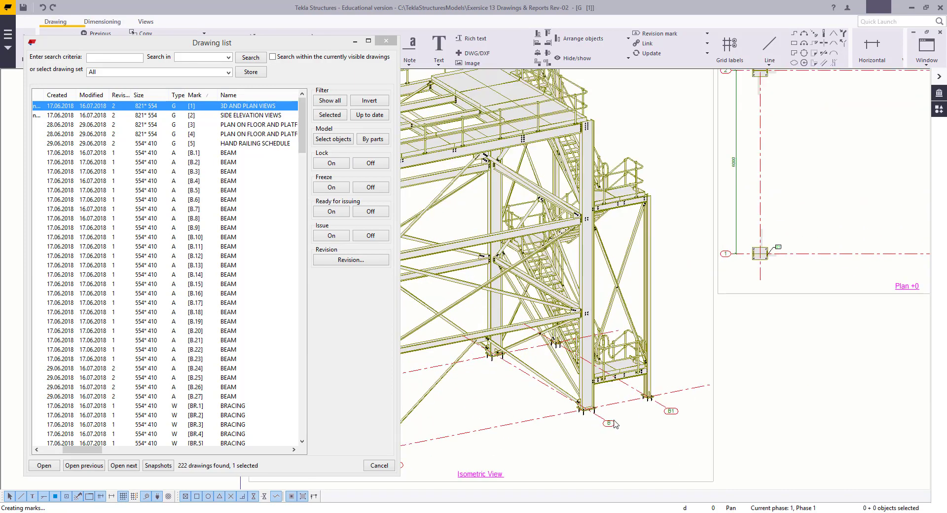
scroll(690, 261, down, 3)
mouse_move(691, 232)
middle_down()
mouse_move(681, 313)
mouse_move(790, 388)
mouse_move(635, 379)
middle_up()
scroll(646, 115, up, 4)
scroll(780, 180, up, 5)
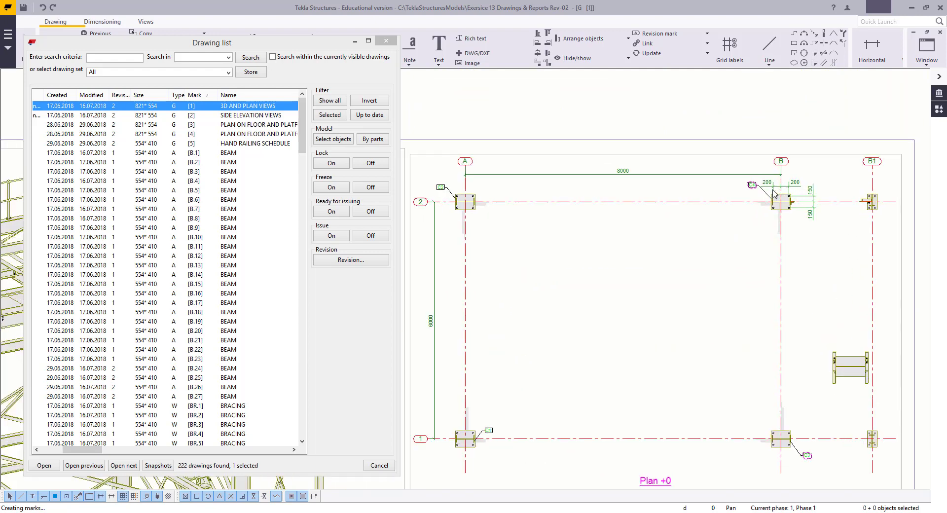
middle_drag(780, 180, 725, 184)
click(490, 158)
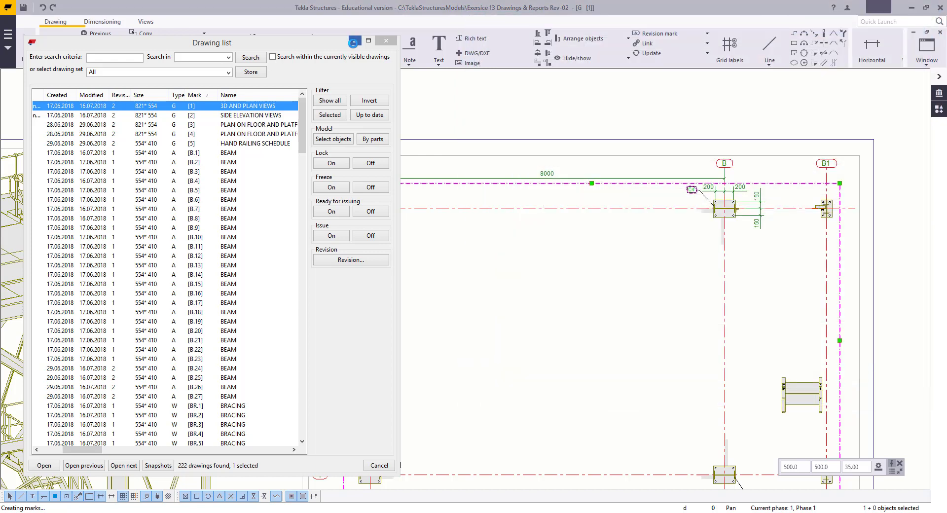
click(354, 43)
click(511, 330)
scroll(570, 313, down, 2)
middle_drag(570, 312, 422, 312)
click(146, 22)
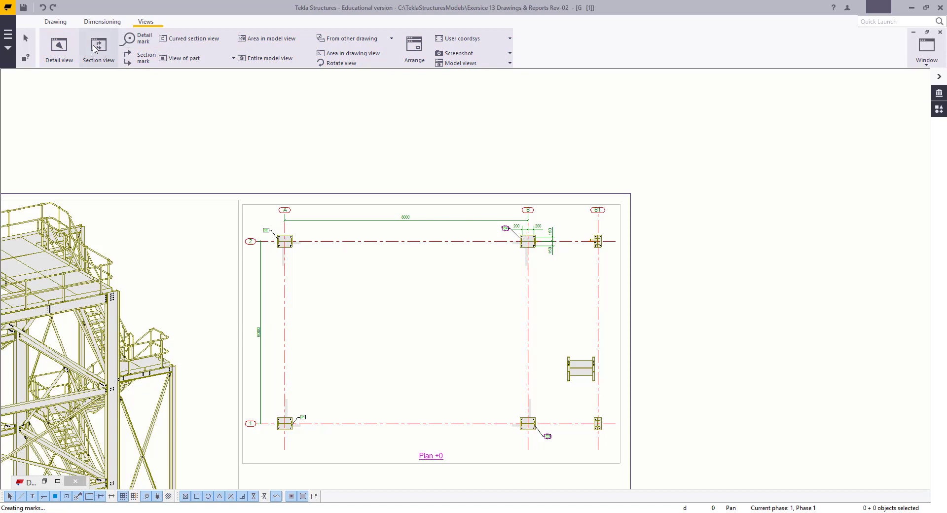
click(98, 47)
scroll(520, 279, up, 4)
click(524, 349)
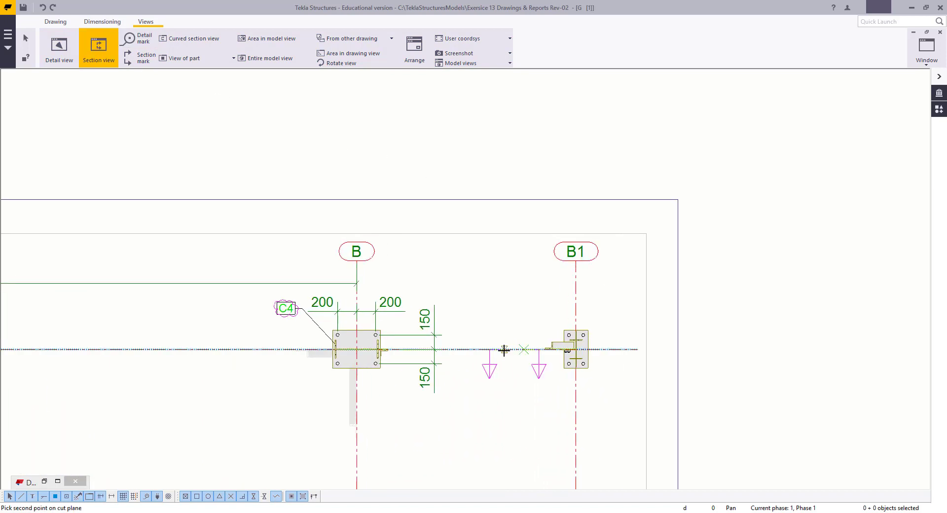
click(504, 349)
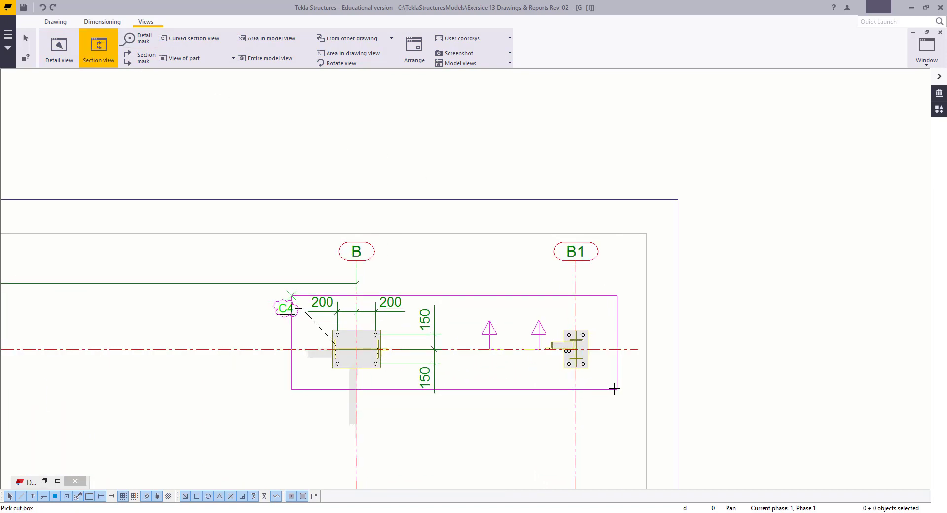
click(613, 389)
scroll(492, 419, down, 2)
right_click(313, 186)
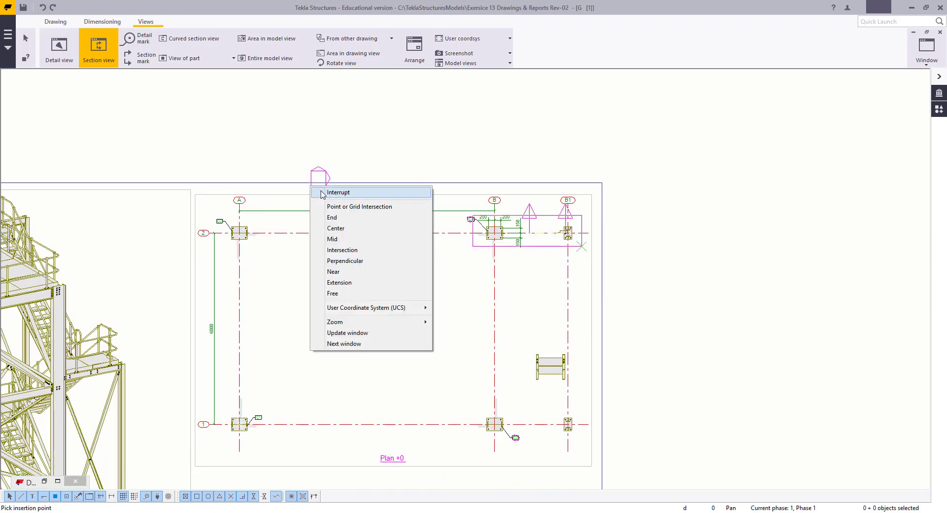
click(340, 193)
Step: Create a section view along grid line 2 between B and B1, looking towards grid line 1, beside Plan +0, and lower its top boundary
click(97, 42)
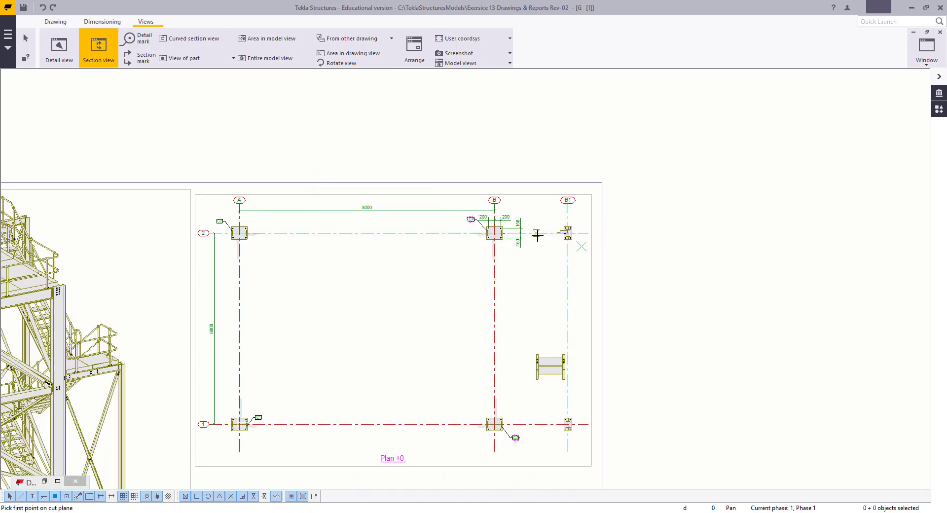
click(528, 236)
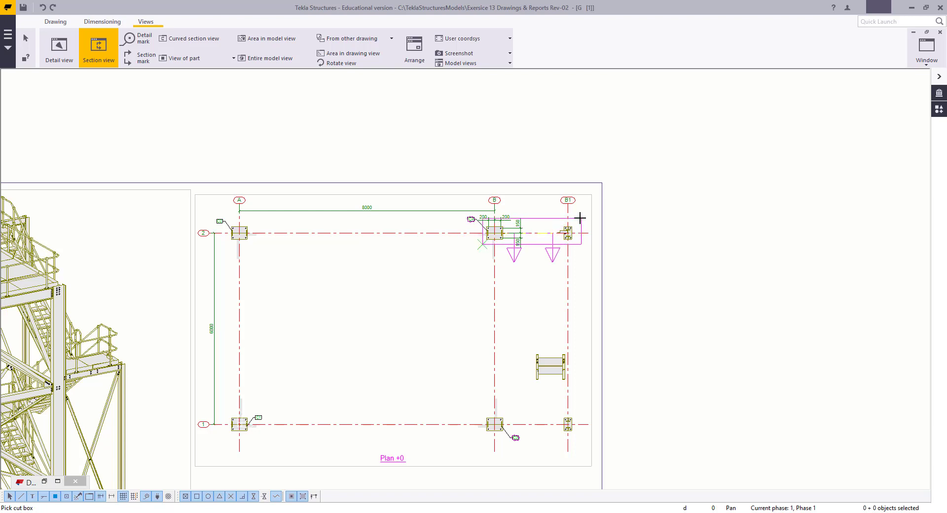
scroll(685, 341, down, 2)
middle_drag(685, 340, 602, 214)
click(568, 368)
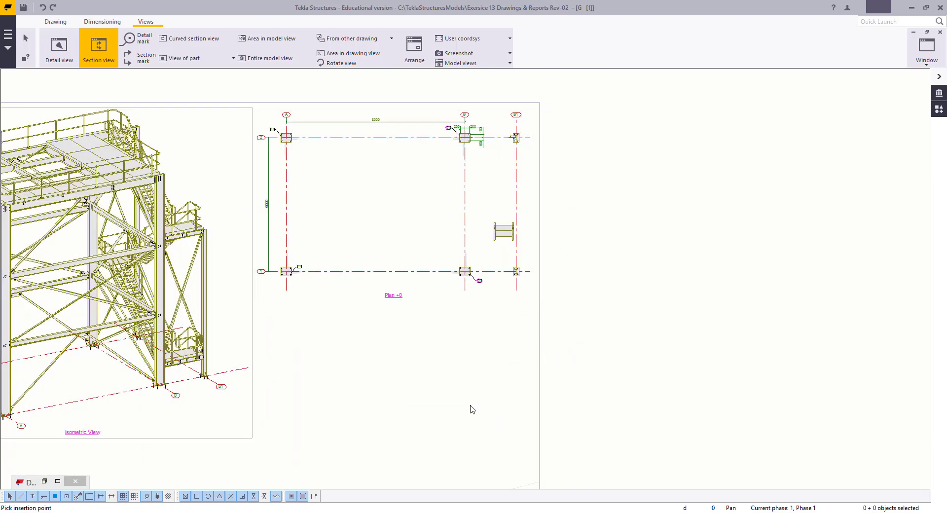
right_click(540, 306)
click(587, 314)
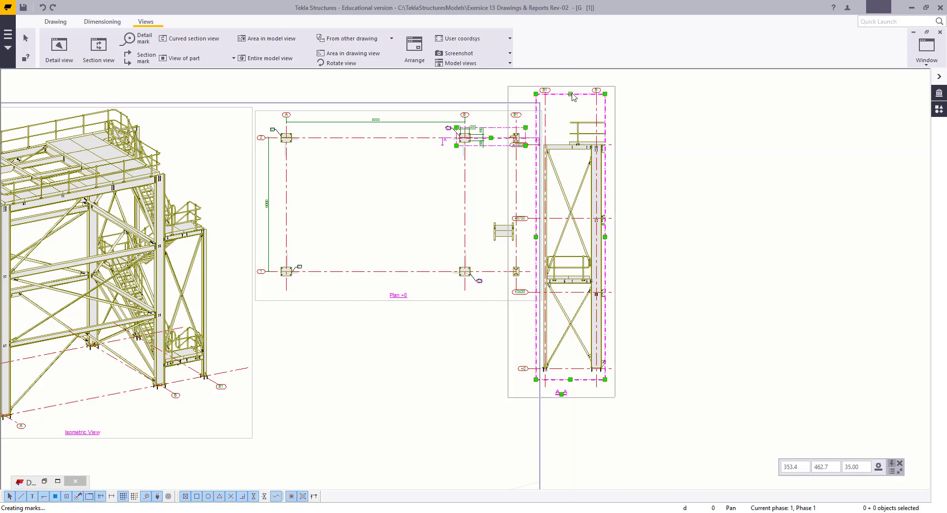
drag(571, 94, 572, 119)
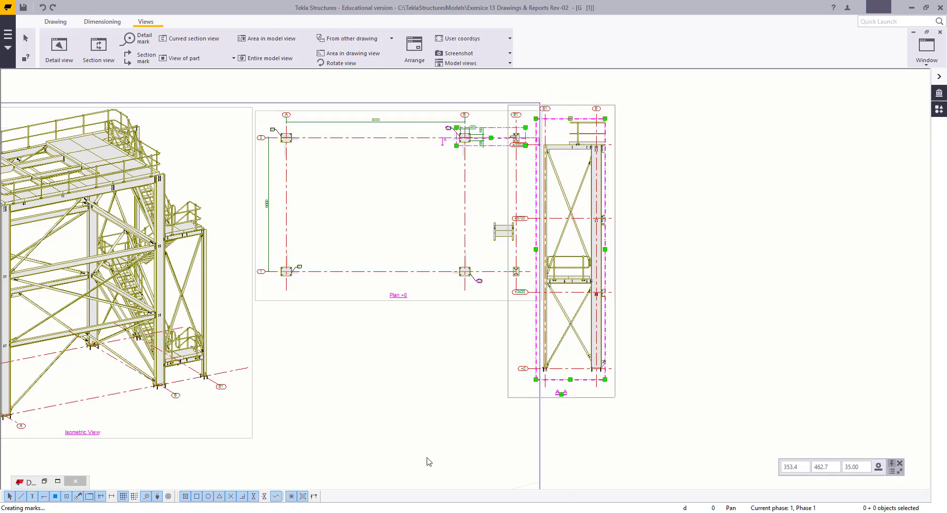
click(427, 457)
Step: Move the Plan +0 view down over the lower part of the isometric view to free the sheet's upper area
scroll(488, 444, down, 4)
mouse_move(544, 411)
middle_down()
mouse_move(621, 317)
mouse_move(686, 271)
mouse_move(653, 357)
middle_up()
scroll(684, 330, down, 1)
scroll(683, 330, up, 2)
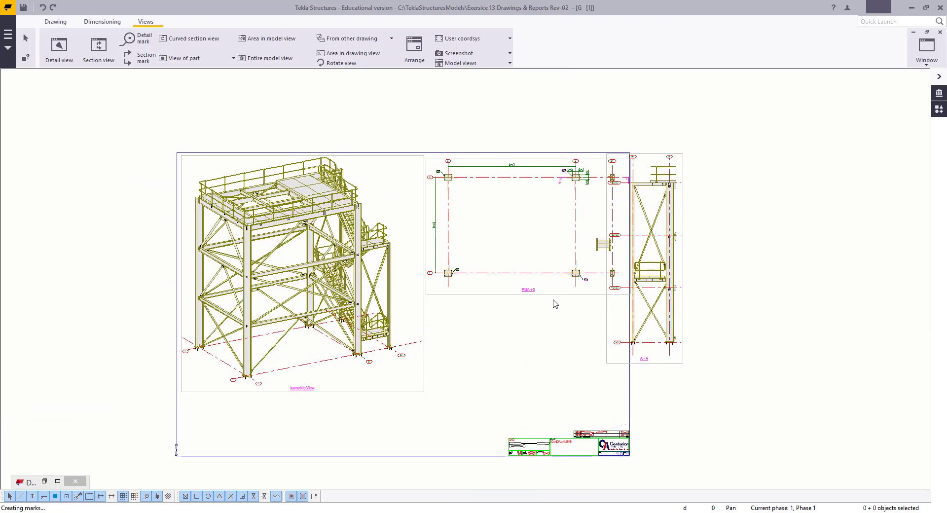
click(561, 295)
drag(562, 295, 391, 446)
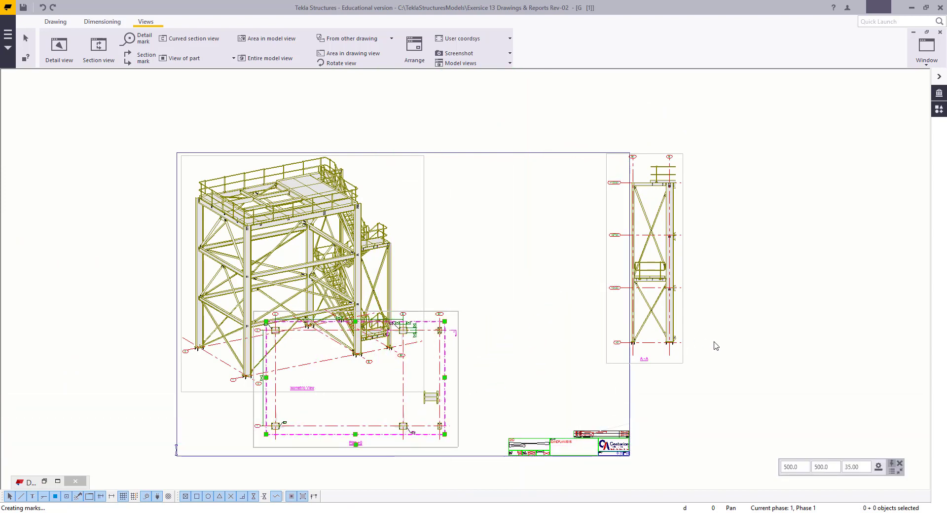
Step: Move the section A-A view inside the sheet, up against its right border above the title block
click(689, 351)
click(673, 314)
drag(673, 314, 591, 324)
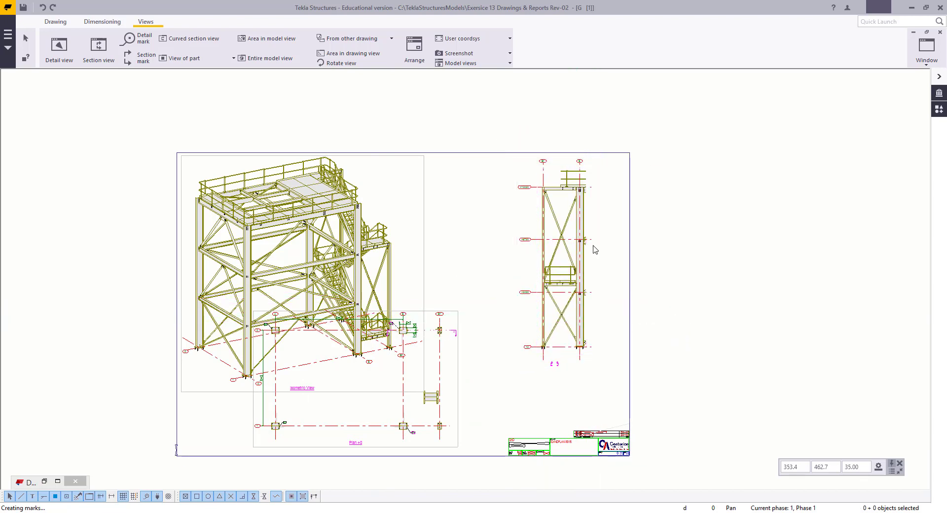
click(593, 238)
drag(593, 239, 629, 239)
click(467, 249)
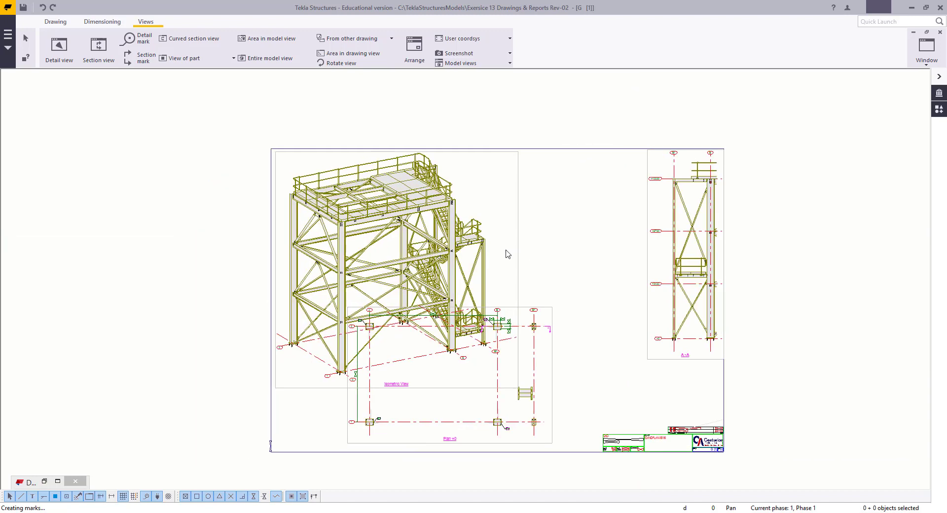
Step: Move the isometric view down to the sheet's lower left corner and place the Plan +0 view along the upper border beside section A-A
click(521, 221)
drag(521, 221, 517, 294)
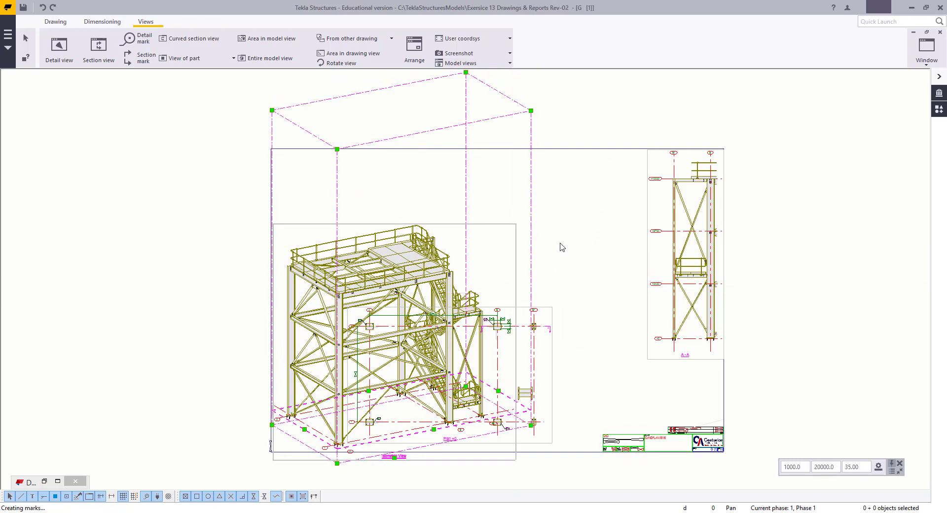
click(554, 364)
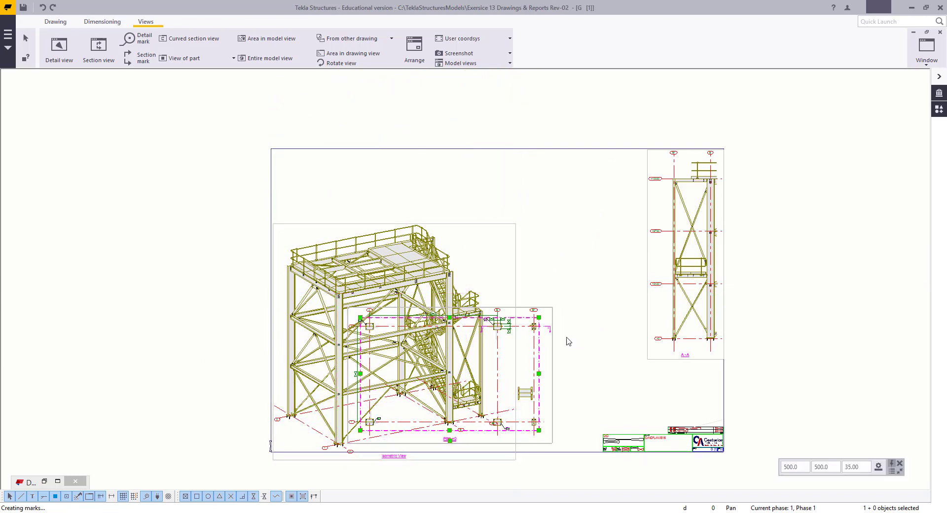
mouse_move(553, 364)
mouse_down()
mouse_move(605, 267)
mouse_move(654, 213)
mouse_up()
click(565, 281)
Step: Examine the rearranged Plan +0 view's column marks, grid dimensions and section A-A cut symbols
middle_drag(565, 282, 531, 324)
scroll(466, 279, up, 3)
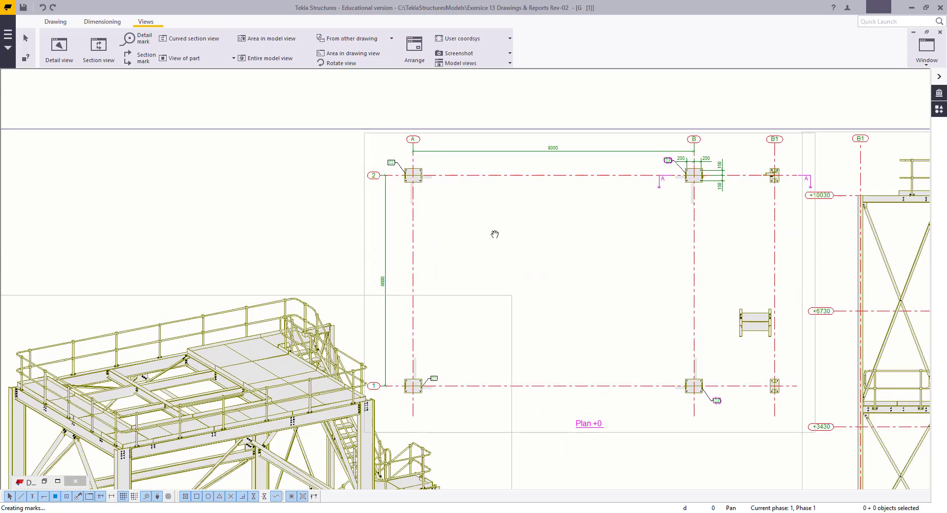
scroll(589, 168, up, 3)
scroll(372, 254, down, 2)
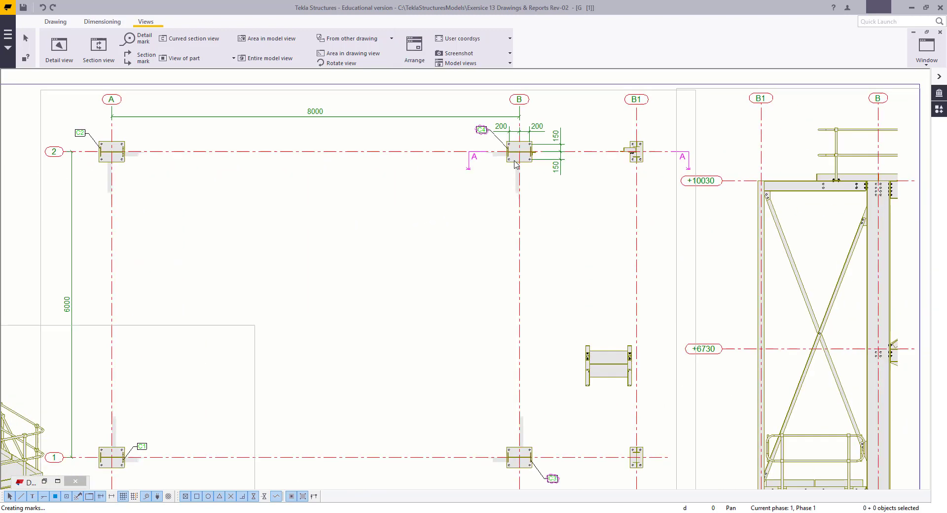
mouse_move(372, 253)
middle_down()
mouse_move(497, 247)
mouse_move(533, 210)
mouse_move(483, 209)
middle_up()
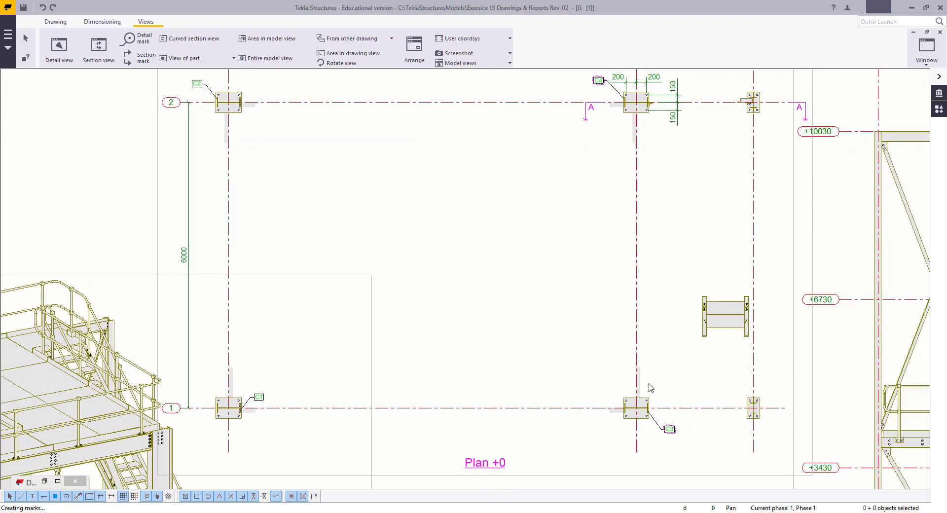
middle_drag(365, 175, 335, 187)
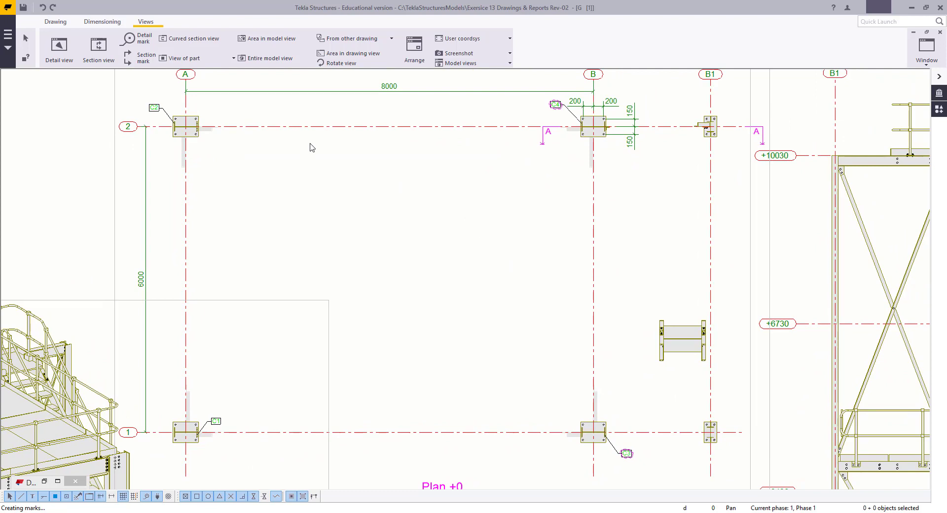
Step: Remove all mark change symbols from the drawing
click(55, 21)
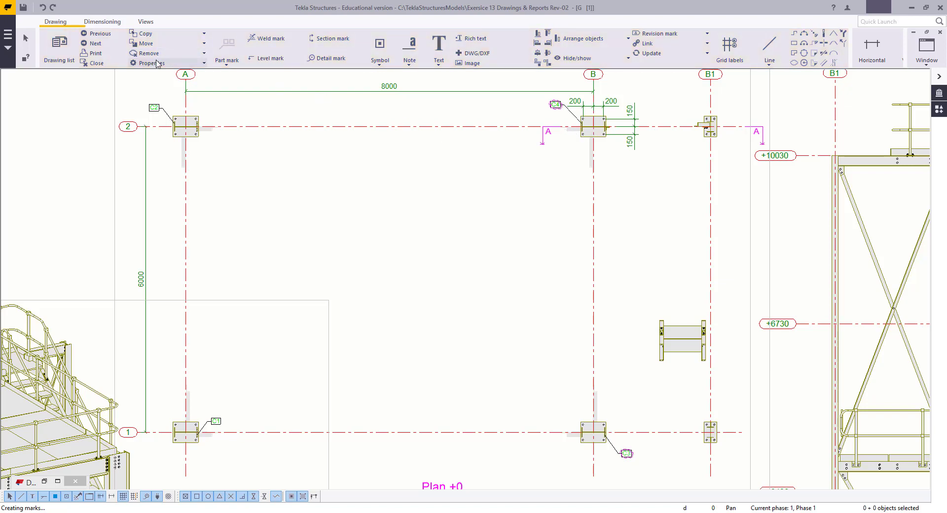
click(149, 53)
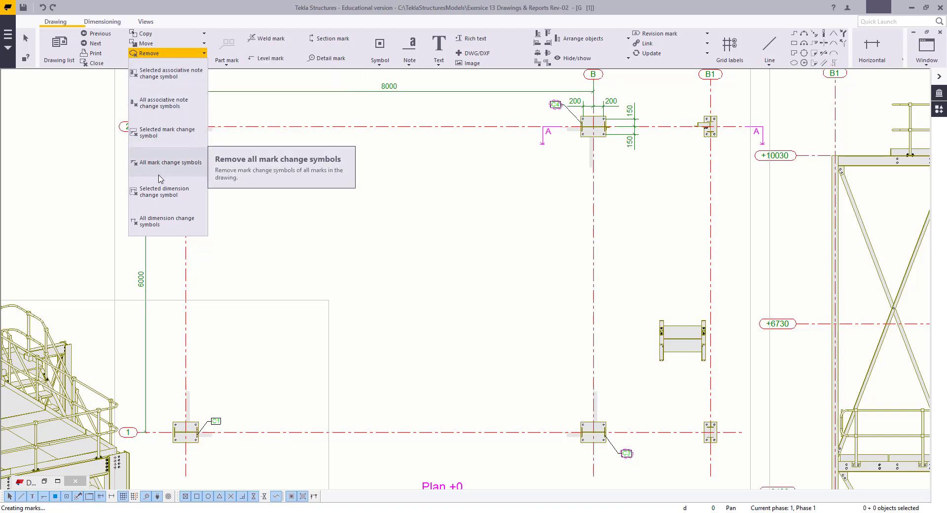
click(158, 109)
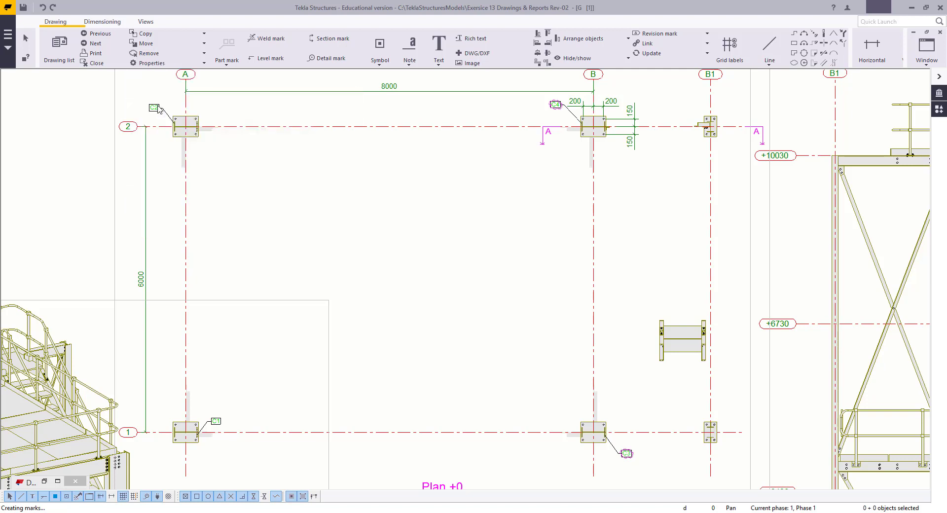
click(151, 53)
click(163, 130)
click(150, 45)
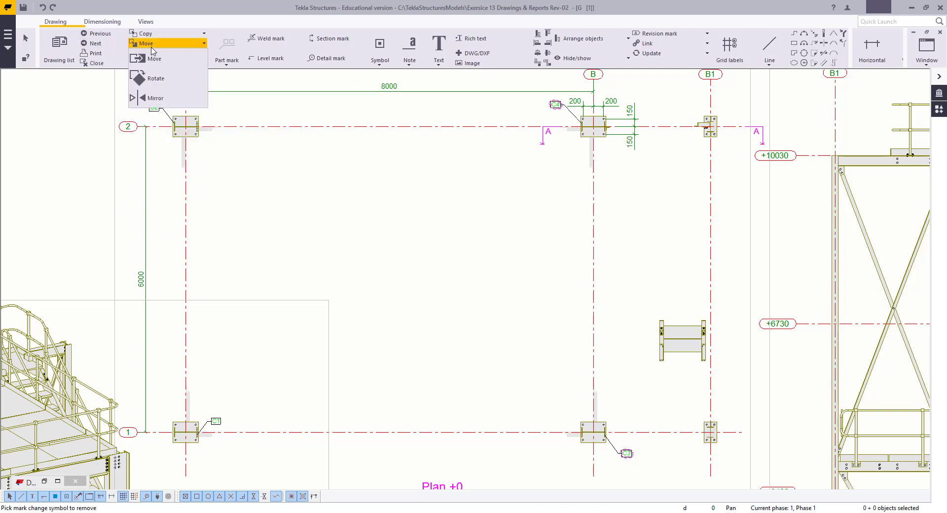
click(149, 44)
click(149, 44)
click(149, 45)
click(150, 53)
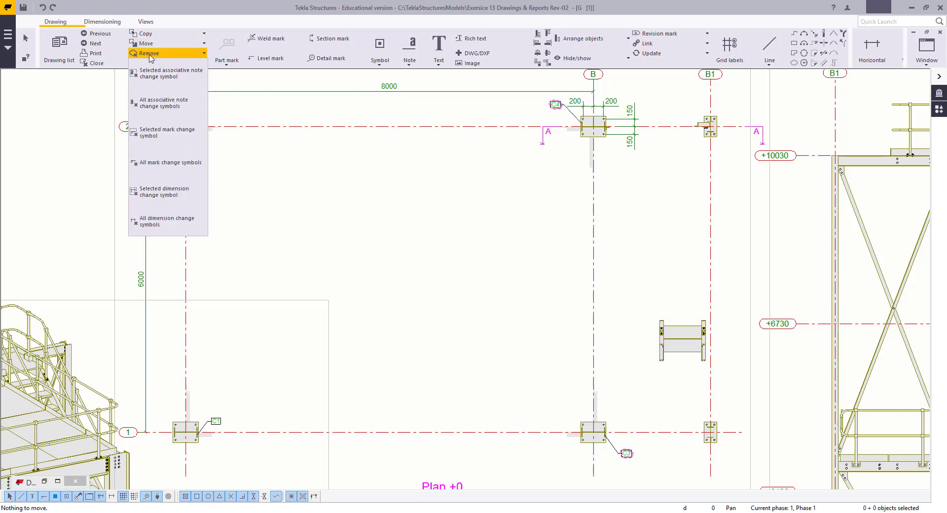
click(161, 164)
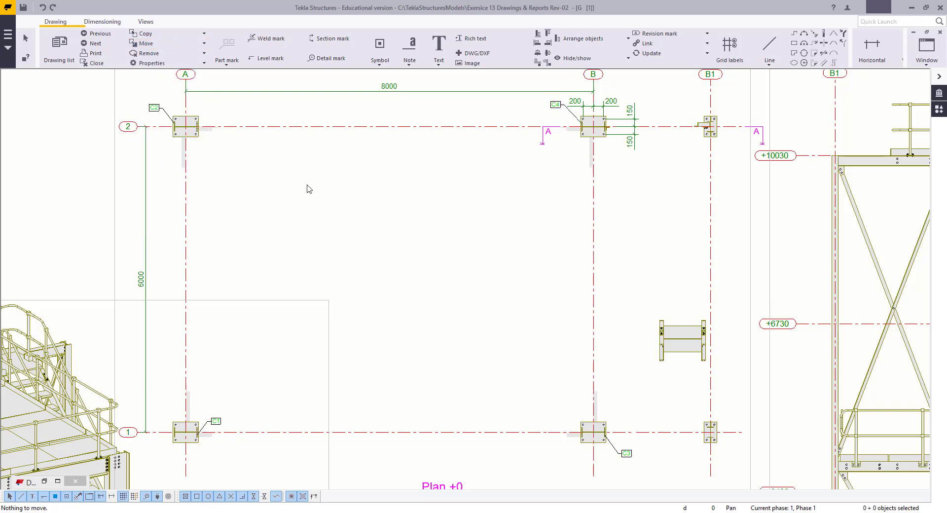
click(165, 54)
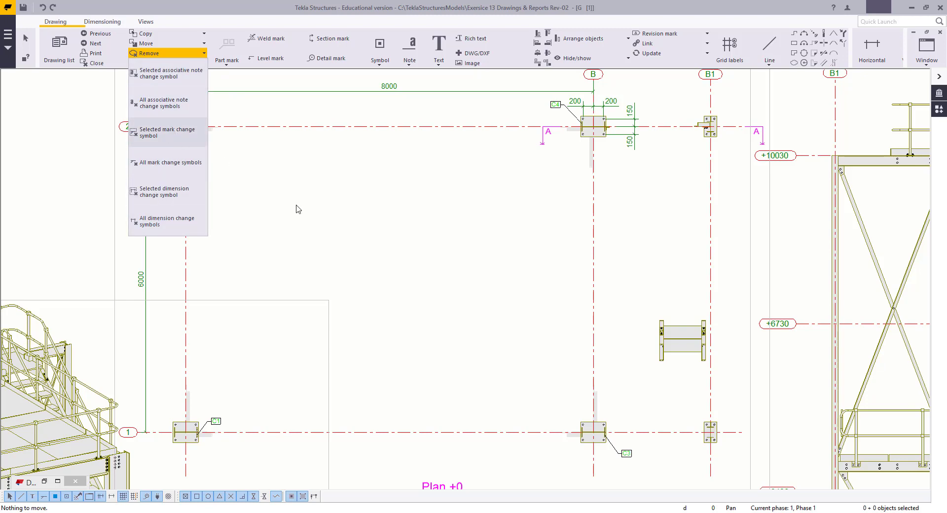
click(316, 222)
Step: Extend the horizontal grid dimension in the Plan +0 view by adding a dimension point at gridline B1
scroll(493, 276, down, 2)
scroll(301, 257, down, 2)
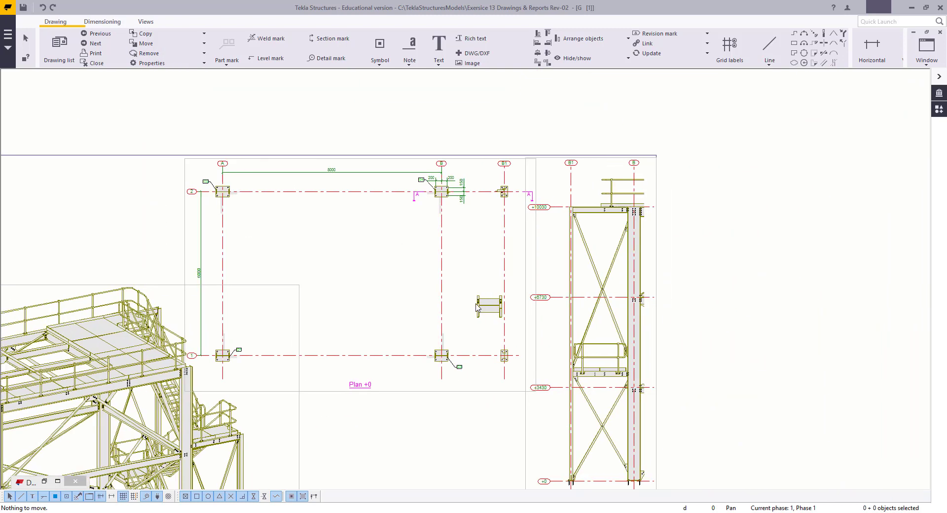
scroll(463, 271, up, 2)
middle_drag(417, 163, 417, 190)
scroll(417, 190, up, 2)
scroll(417, 190, up, 2)
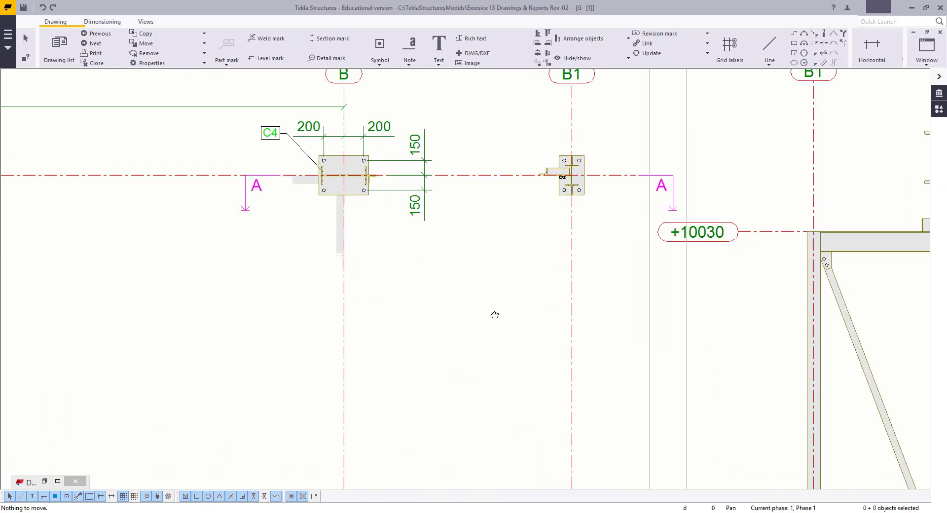
middle_drag(243, 91, 314, 218)
click(287, 225)
right_click(287, 224)
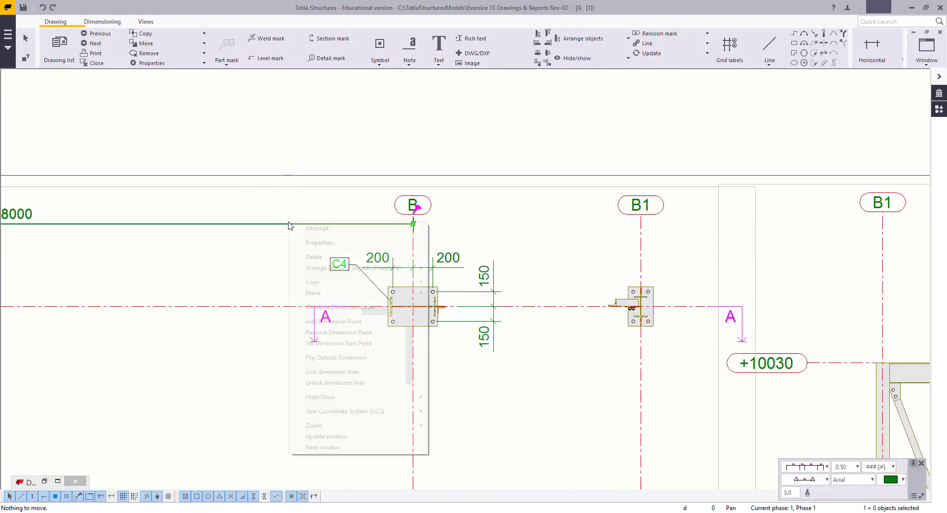
click(340, 321)
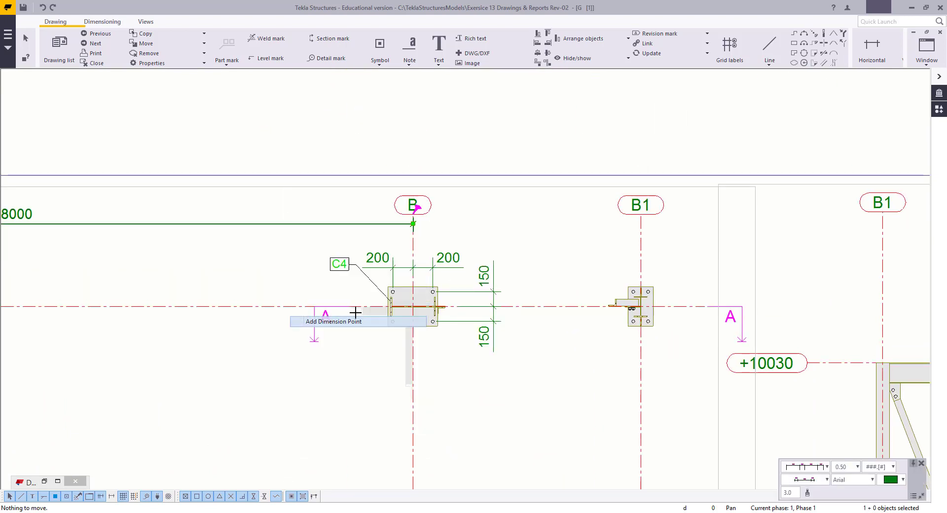
click(640, 224)
right_click(553, 197)
click(560, 203)
click(559, 250)
Step: Hide the brace parts connected to the column at gridlines B1 and 2 from the Plan +0 drawing view
middle_drag(484, 276, 458, 273)
scroll(503, 316, up, 2)
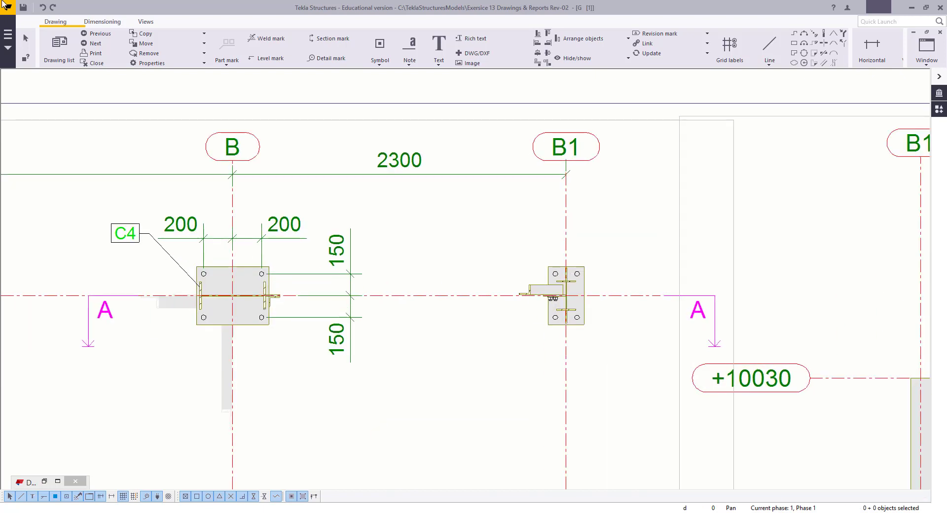
scroll(503, 302, up, 3)
scroll(568, 246, up, 3)
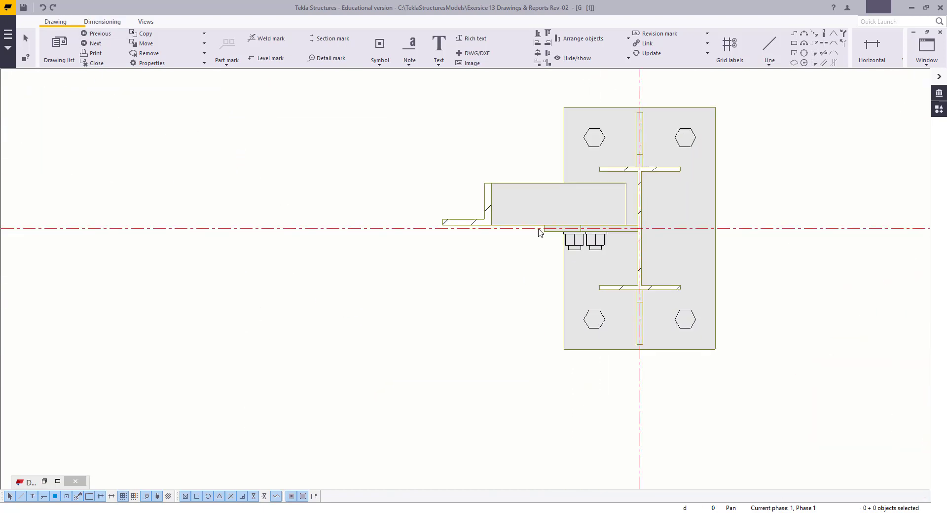
click(549, 232)
drag(491, 126, 402, 187)
scroll(403, 188, down, 9)
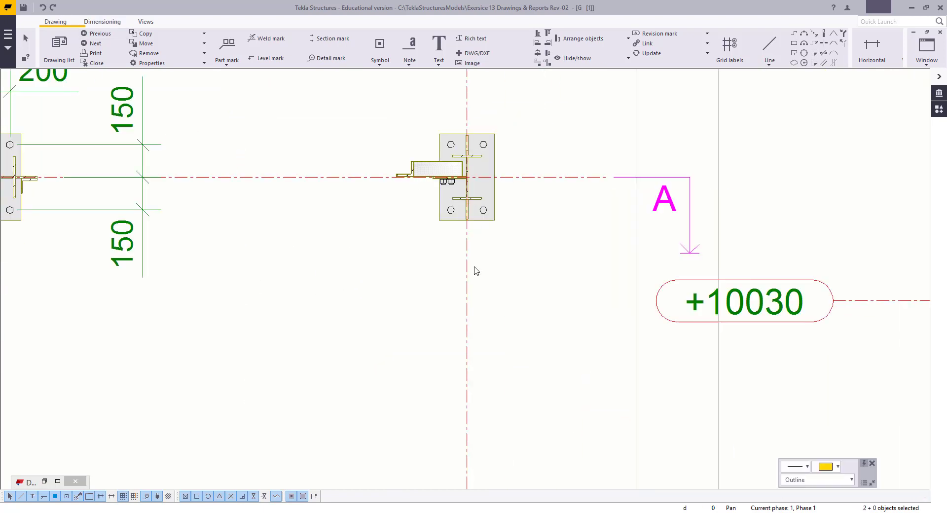
middle_drag(444, 310, 502, 108)
scroll(503, 357, up, 3)
scroll(516, 394, down, 3)
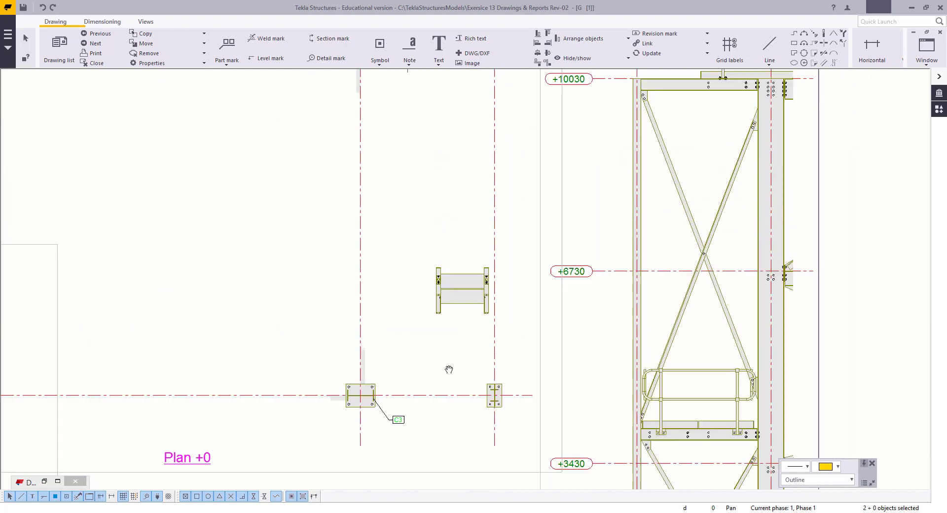
scroll(467, 238, up, 4)
right_click(466, 237)
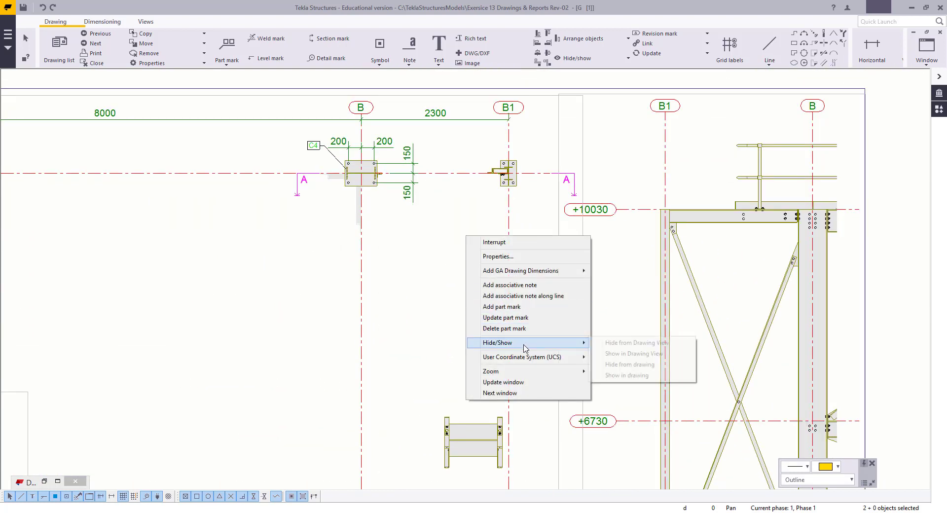
click(606, 345)
right_click(473, 137)
key(Escape)
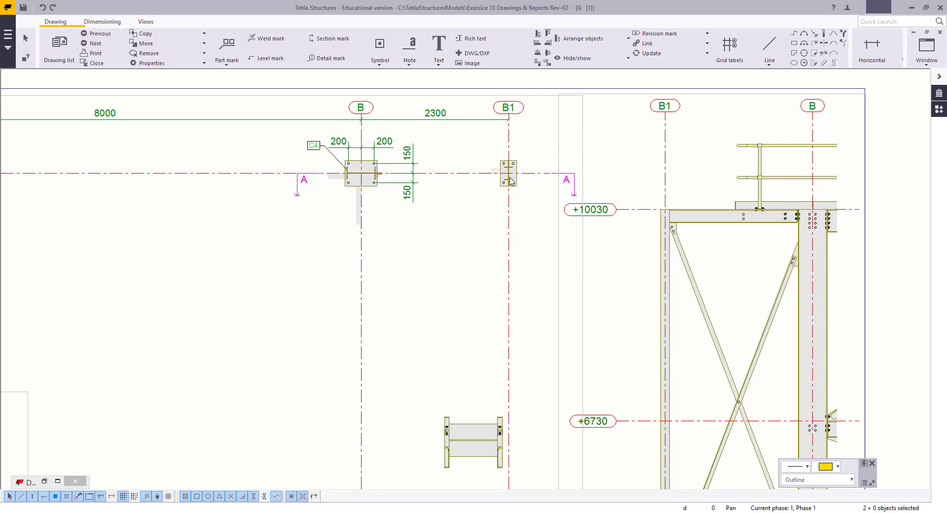
Step: Hide the stair flight's stringers and treads from the Plan +0 drawing view
scroll(511, 197, up, 2)
scroll(522, 306, down, 3)
scroll(521, 305, up, 3)
mouse_move(533, 334)
middle_down()
mouse_move(415, 181)
mouse_move(530, 341)
middle_up()
scroll(391, 239, up, 3)
middle_drag(462, 297, 460, 296)
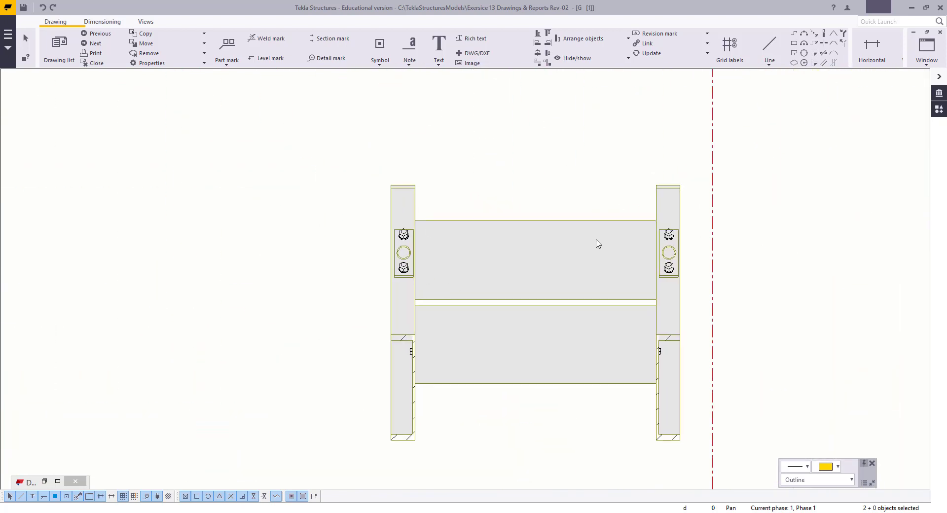
drag(676, 462, 353, 298)
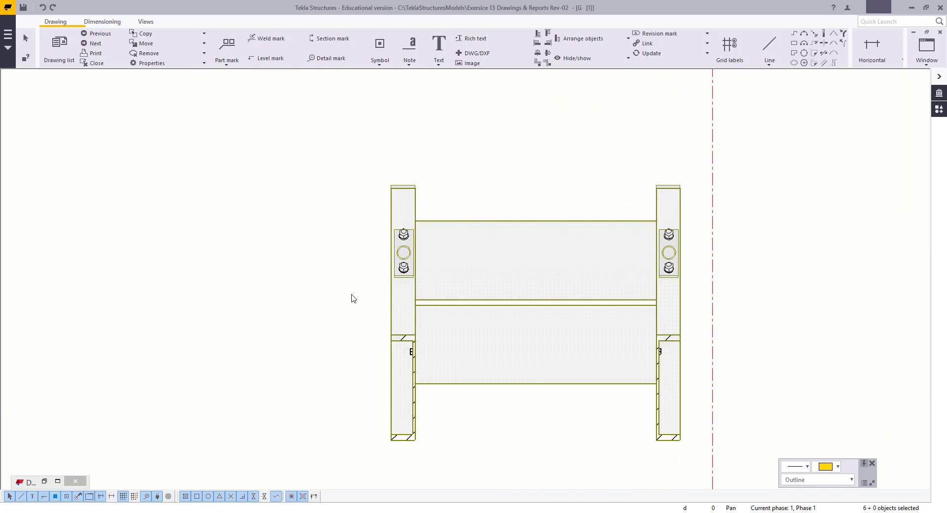
right_click(354, 298)
mouse_move(356, 355)
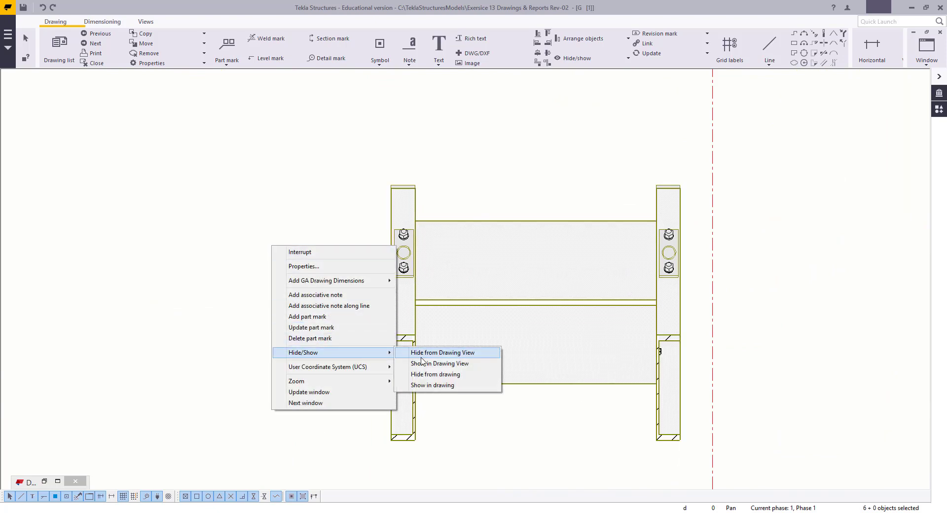
click(426, 352)
Step: Hide the two small cleats and their bolts at the upper ends of the stair stringers from the drawing view
scroll(464, 237, up, 2)
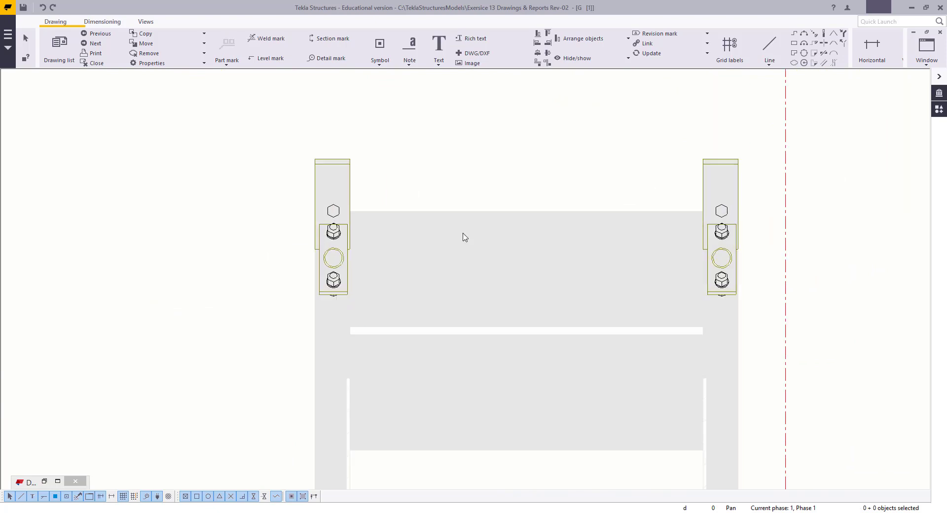
drag(549, 300, 763, 359)
right_click(450, 168)
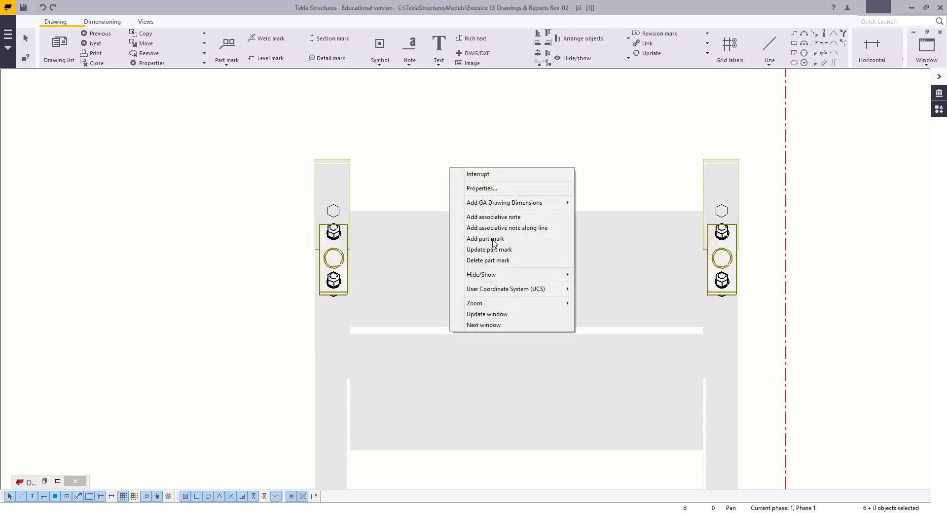
mouse_move(524, 280)
click(616, 275)
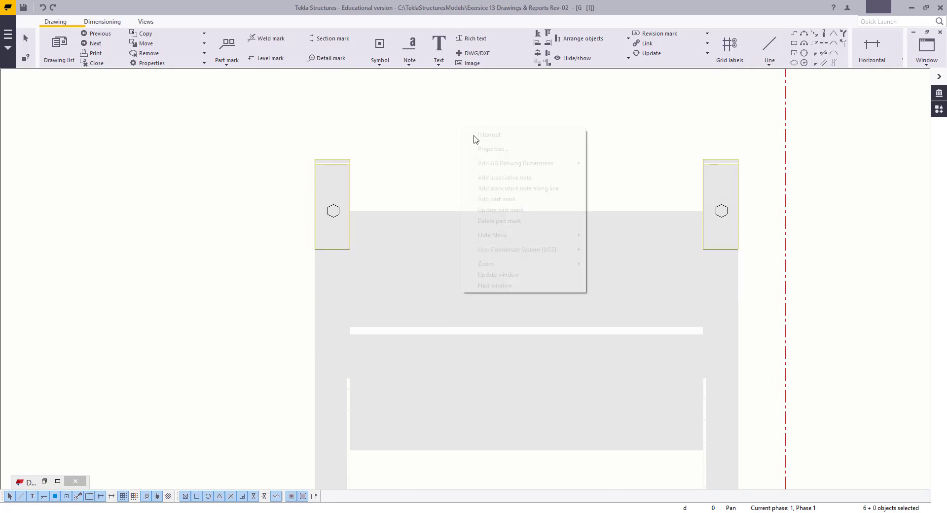
Step: Turn on hidden lines and own hidden lines for both stair stringers and show the stringers in the drawing view again
scroll(488, 227, down, 2)
double_click(398, 371)
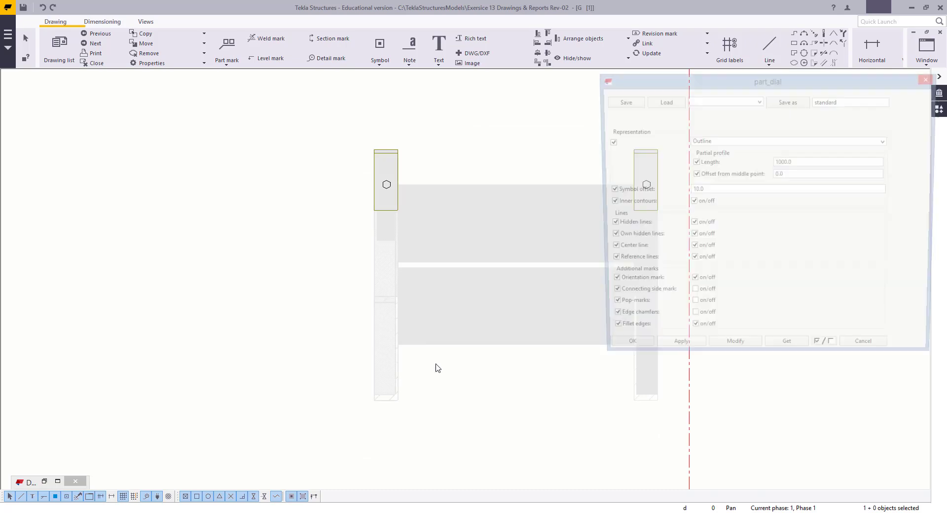
ctrl+click(648, 398)
click(704, 231)
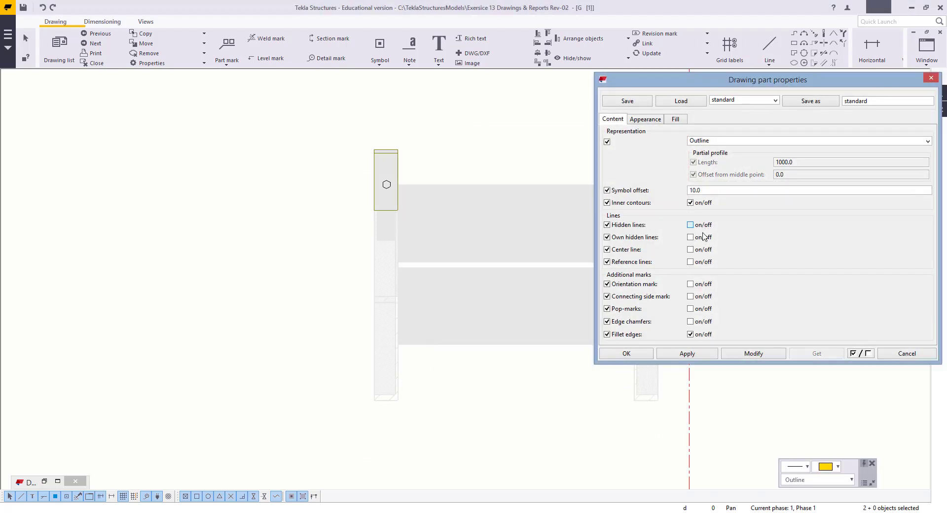
right_click(225, 194)
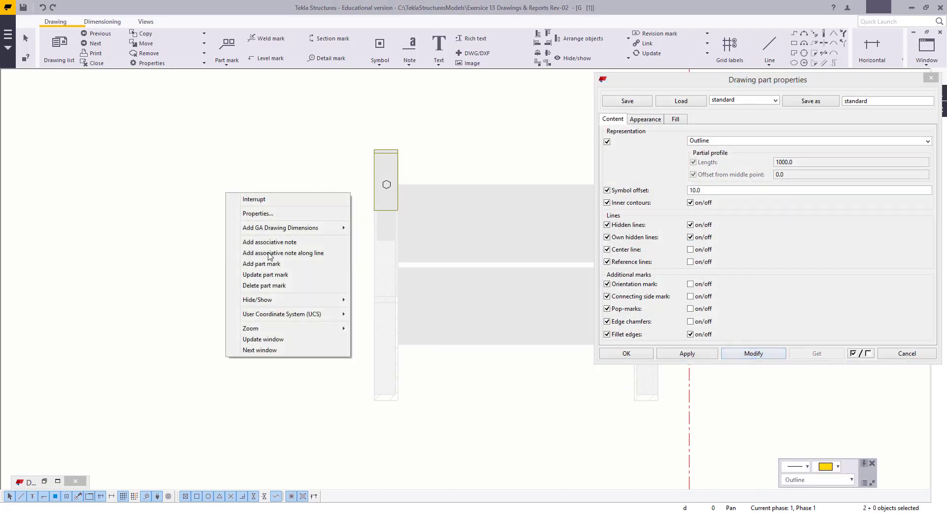
mouse_move(284, 300)
click(387, 309)
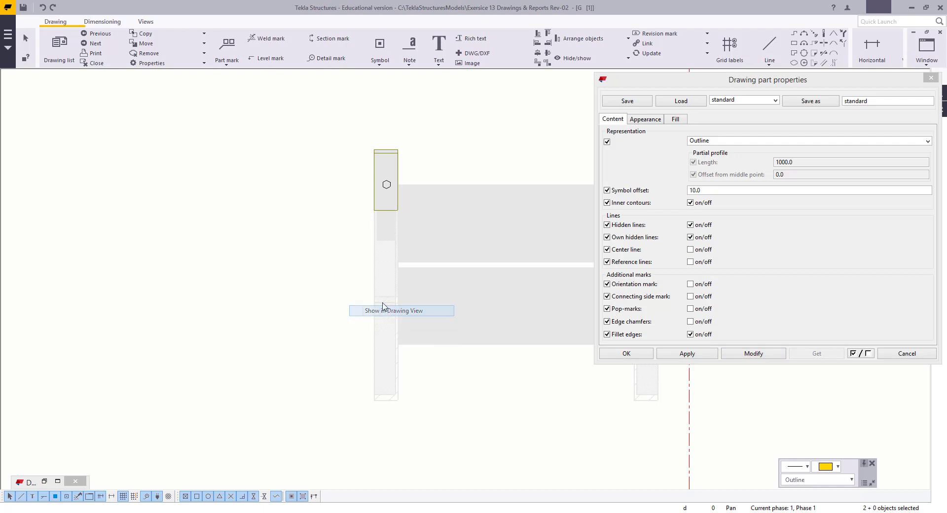
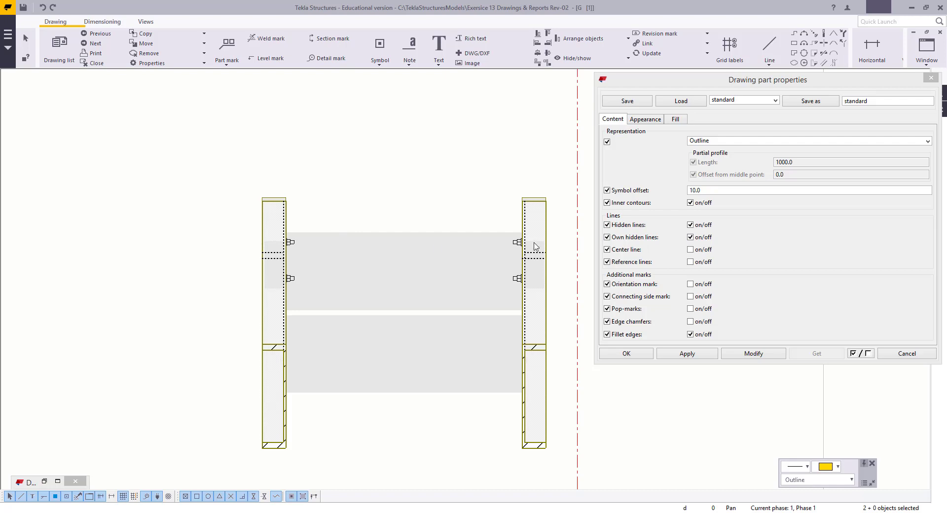
Step: Review the Plan +0 view's depth limits and examine the column base plate at level +0 in section A-A
scroll(387, 298, up, 5)
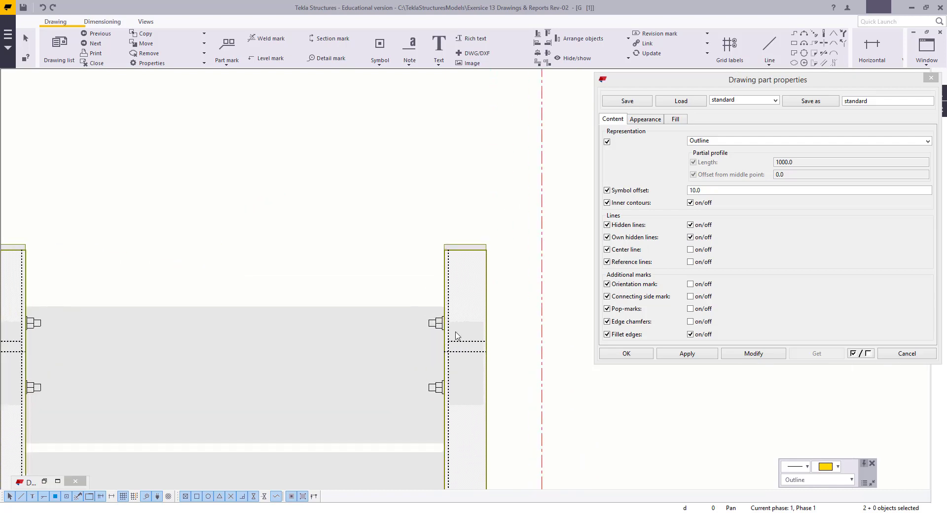
scroll(460, 340, up, 2)
scroll(308, 429, down, 5)
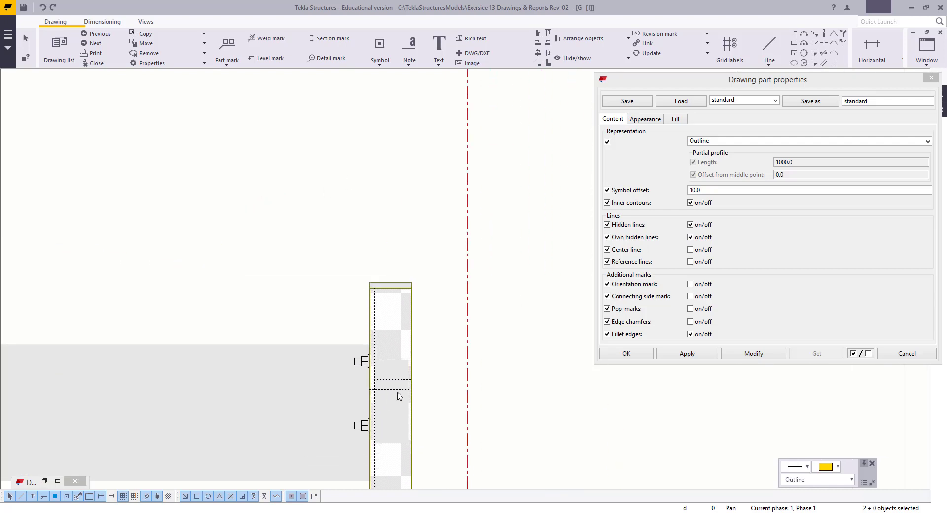
mouse_move(508, 368)
middle_down()
mouse_move(459, 375)
mouse_move(286, 290)
mouse_move(322, 146)
middle_up()
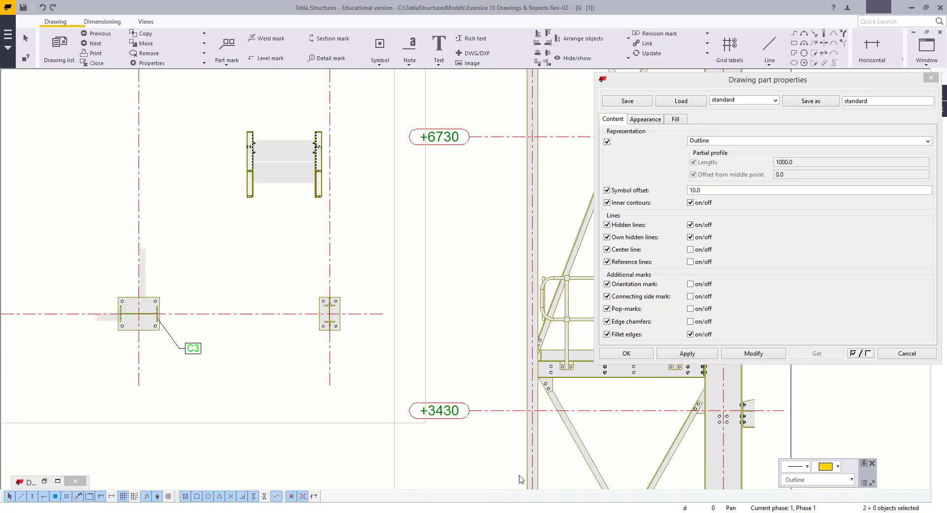
middle_drag(493, 425, 443, 294)
middle_drag(544, 410, 520, 379)
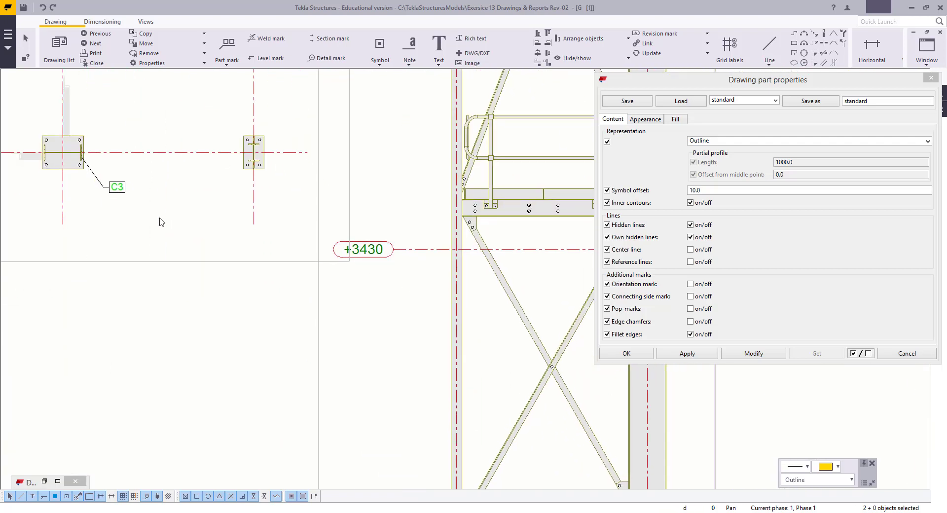
click(206, 265)
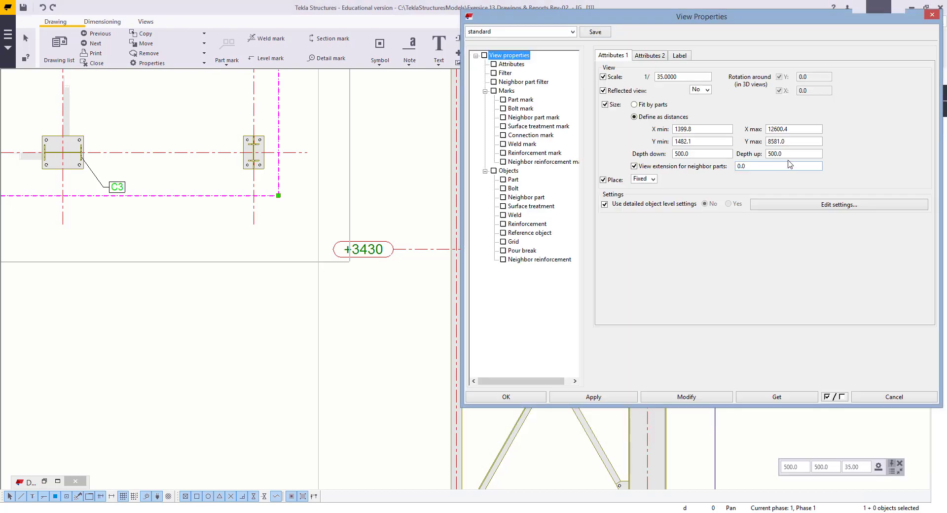
click(931, 16)
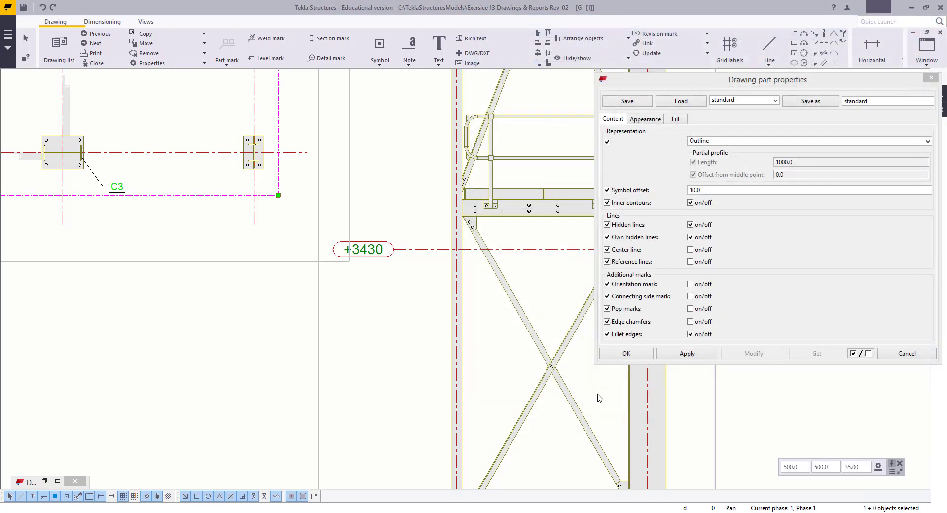
scroll(515, 226, up, 5)
scroll(514, 226, up, 2)
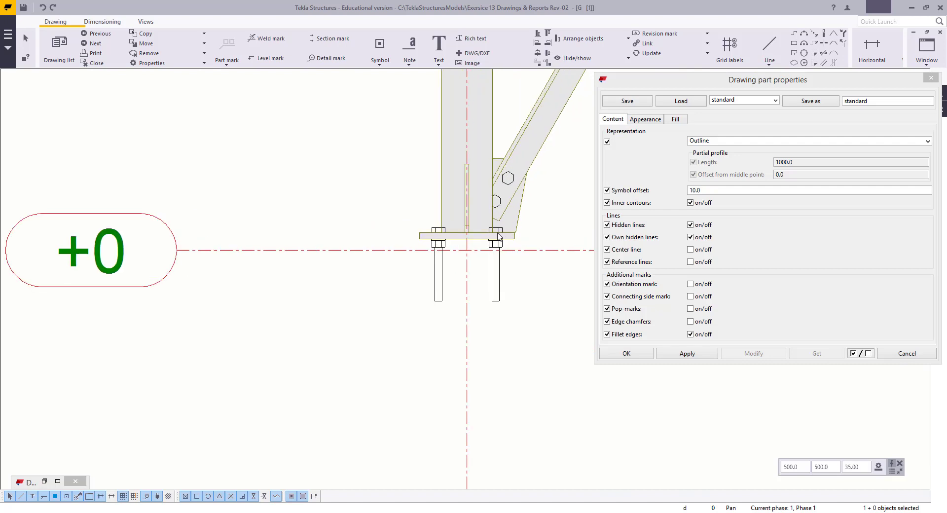
Step: Set the line type to solid for drawing lines over the stair stringers in the Plan +0 view
scroll(444, 396, down, 4)
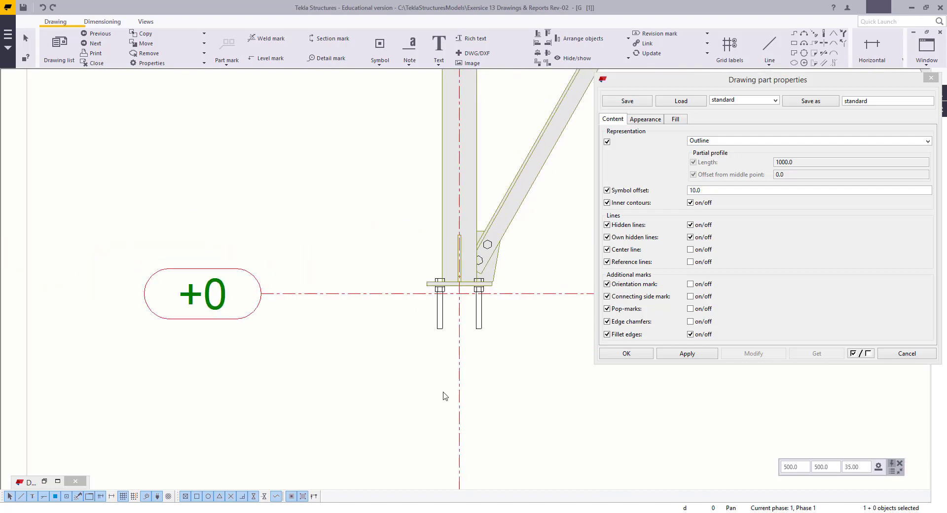
scroll(404, 374, up, 4)
middle_drag(337, 207, 380, 402)
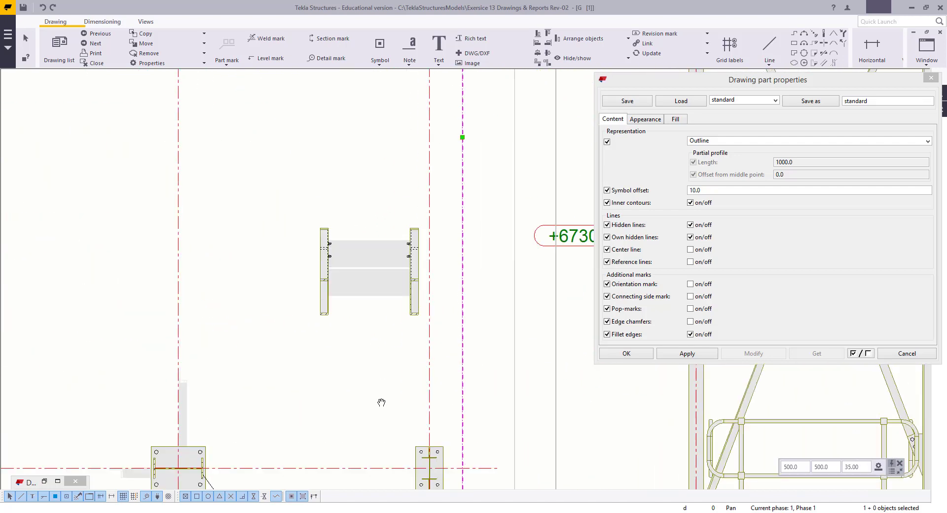
scroll(380, 301, up, 5)
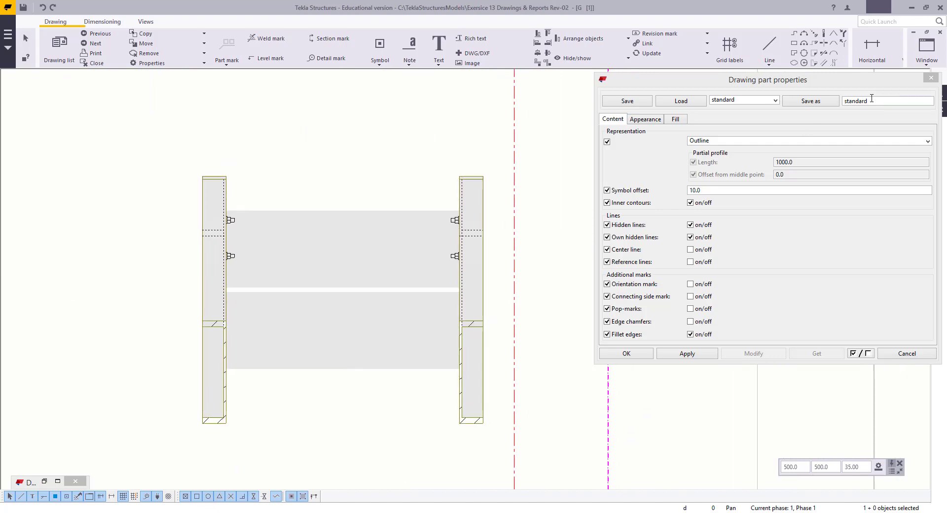
double_click(770, 44)
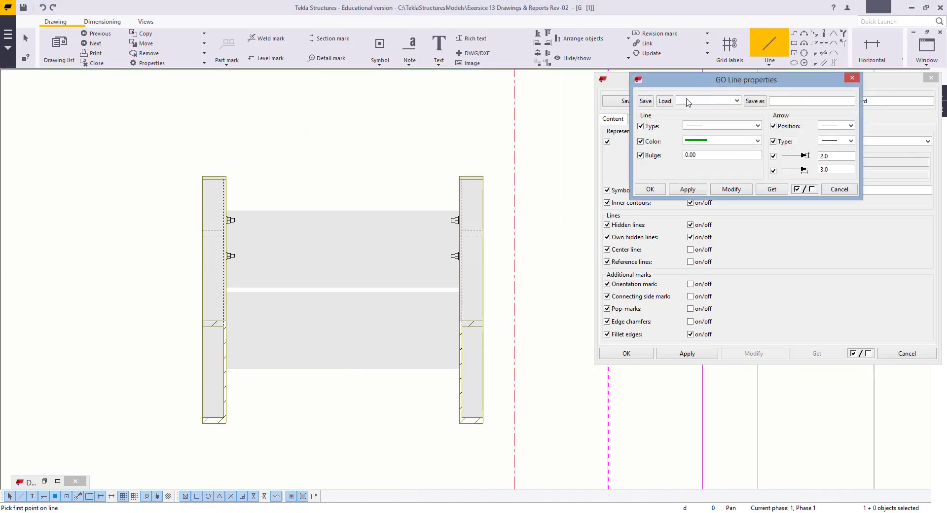
click(697, 125)
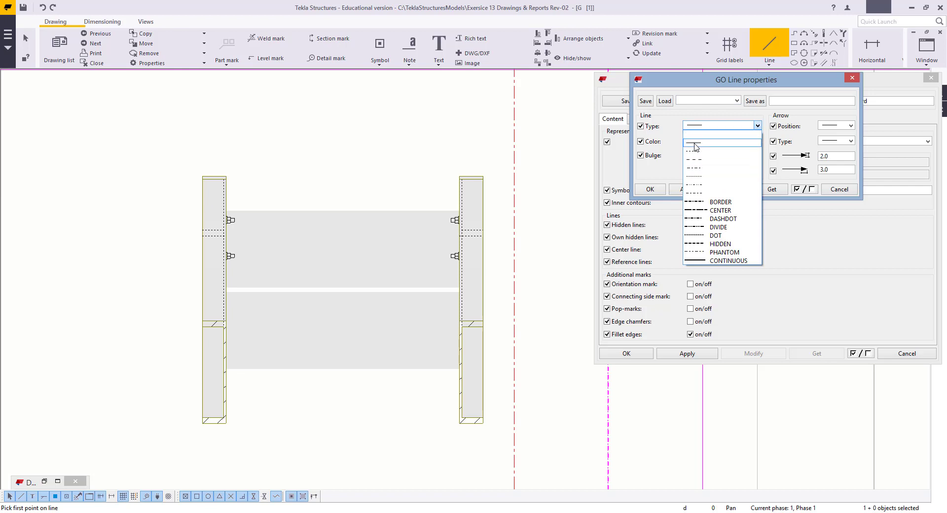
click(695, 144)
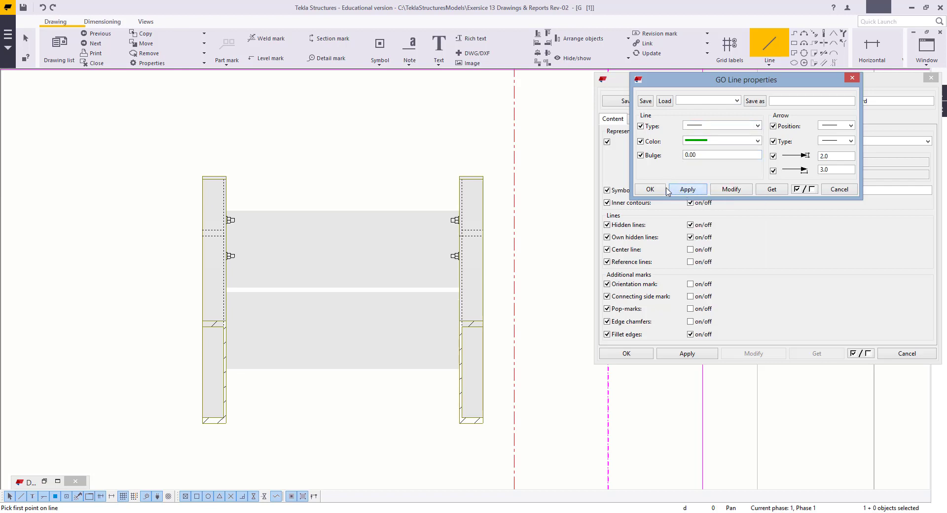
click(659, 190)
Step: Trace the right stringer's upper portion with solid lines, following its inner edge, both dashed cross lines, the short outer edge and the dashed web line
scroll(451, 217, up, 5)
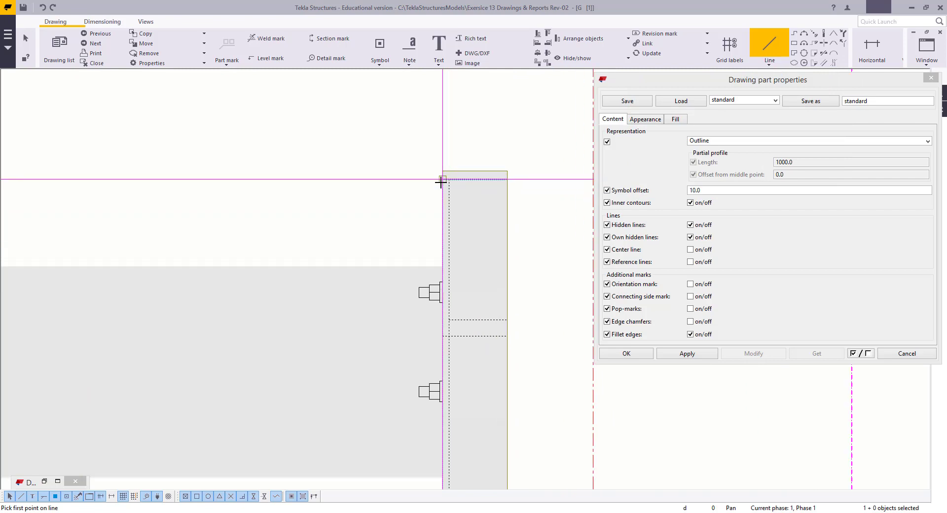
click(442, 337)
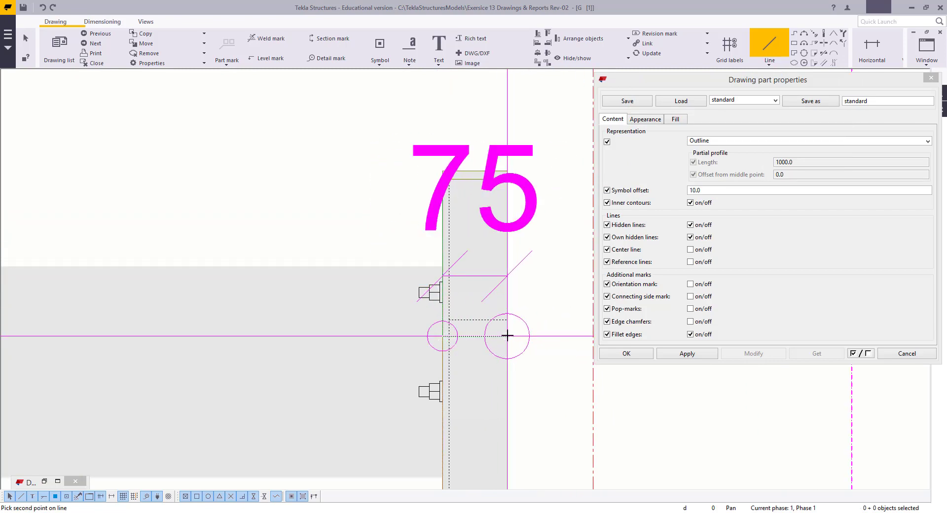
click(507, 336)
click(507, 335)
click(507, 321)
click(507, 321)
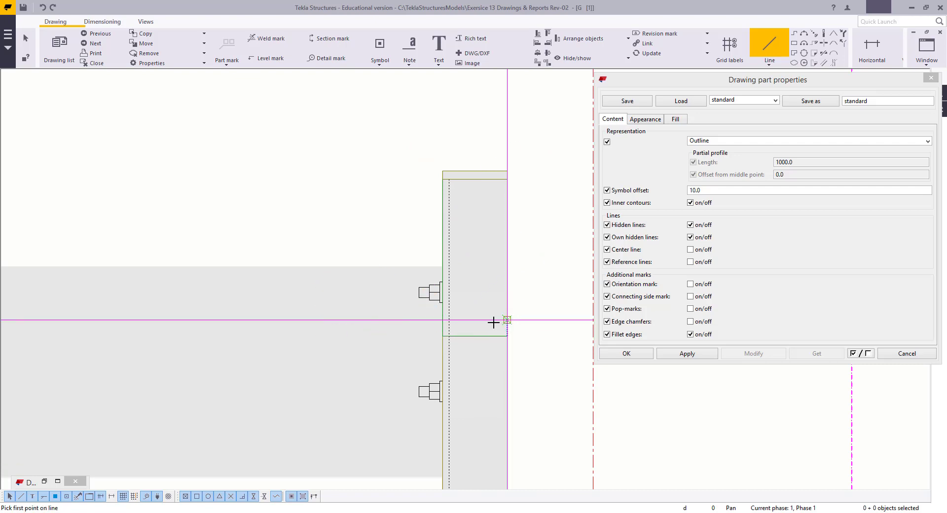
click(450, 320)
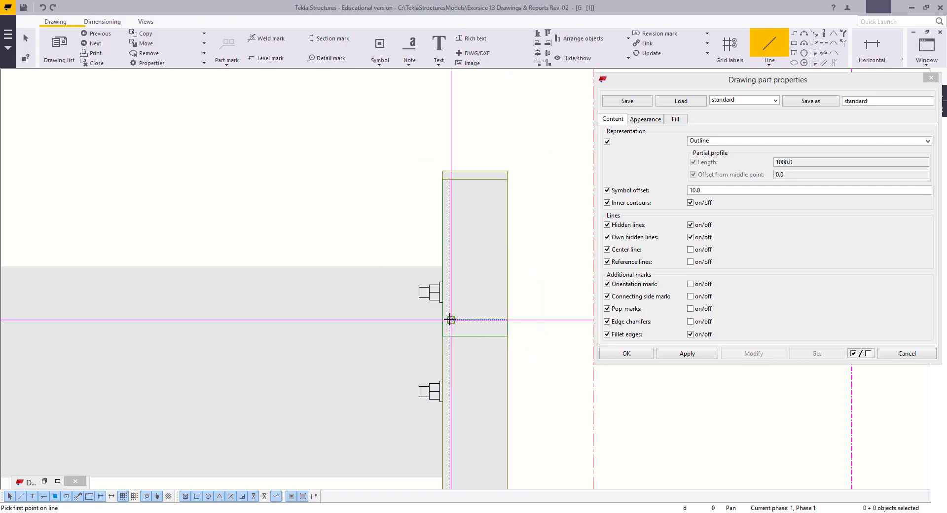
click(449, 320)
scroll(449, 320, up, 2)
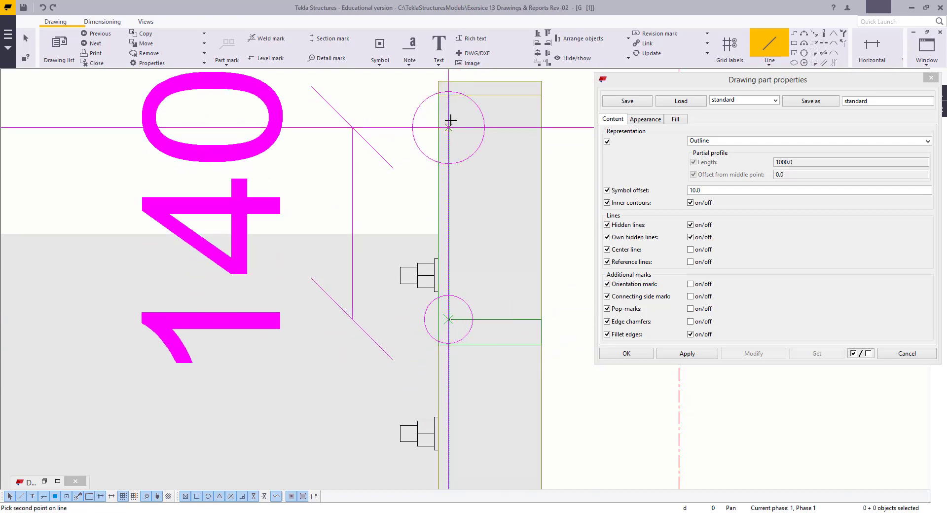
click(449, 97)
Step: Trace the left stringer's upper portion with solid lines along its inner edge, the lower dashed cross line and the short outer edge
scroll(501, 248, down, 3)
scroll(330, 266, up, 4)
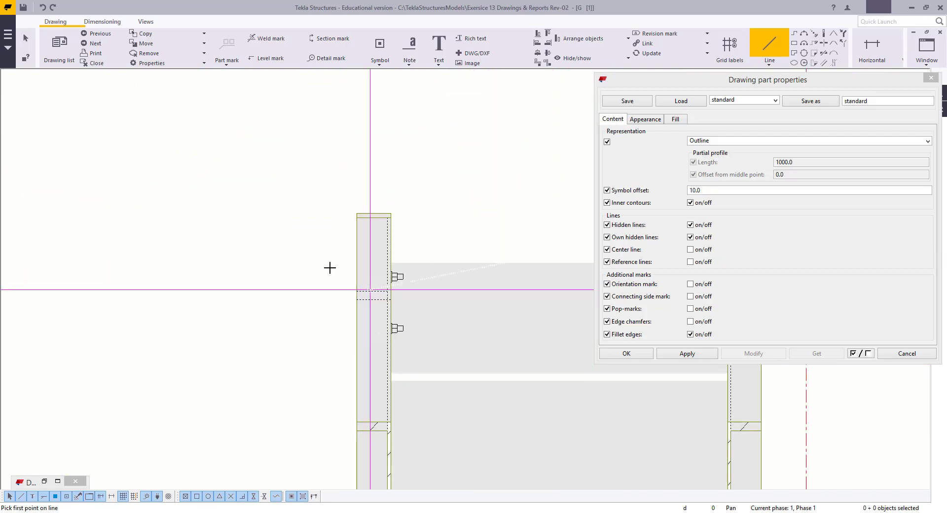
click(405, 207)
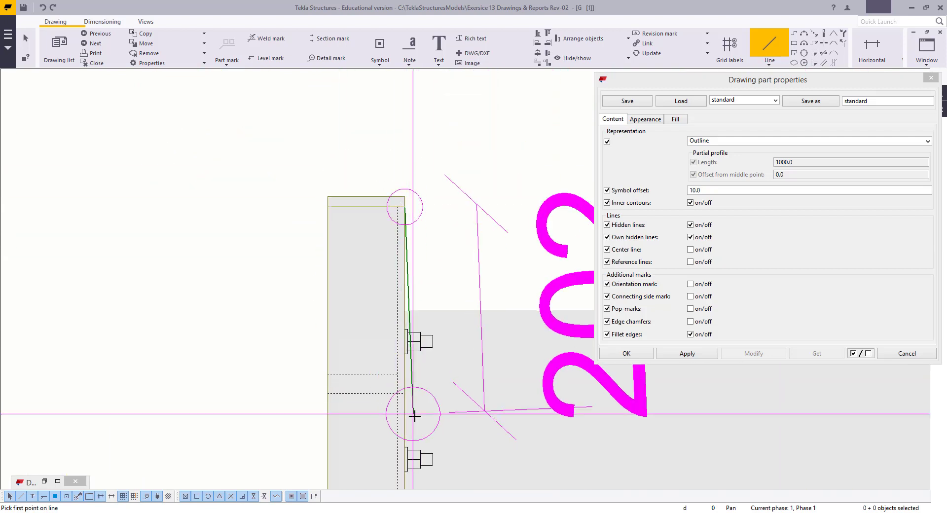
click(404, 394)
click(404, 394)
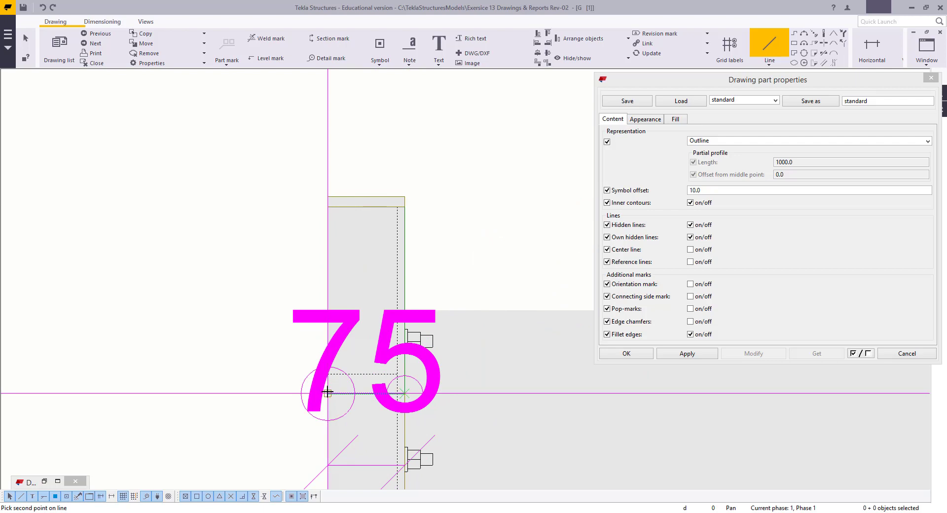
click(328, 393)
click(328, 393)
click(328, 373)
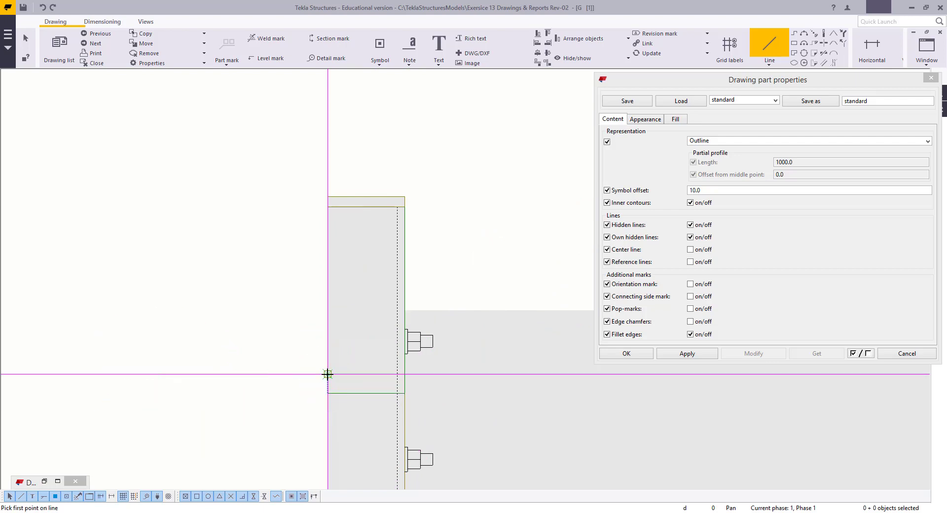
Step: Draw lines tracing the inner horizontal and vertical edges of the left stringer's base cleat
click(328, 374)
click(395, 374)
click(395, 373)
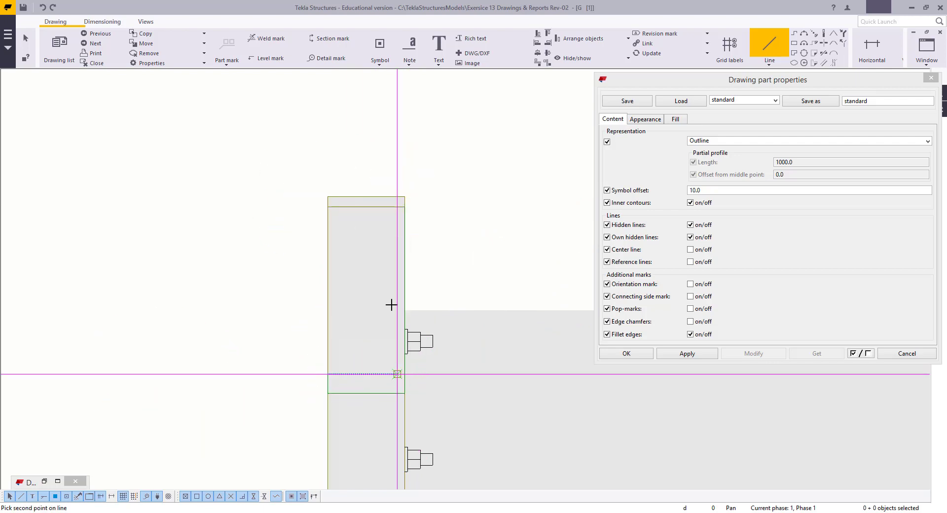
right_click(242, 181)
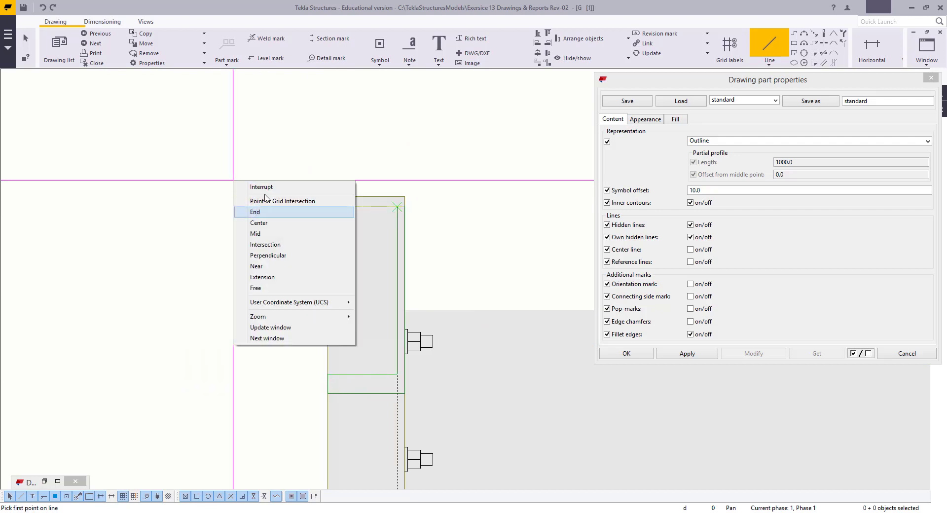
click(256, 186)
Step: Hide the stair stringers and their bolts from the drawing view, leaving the base cleats, and close the part properties
scroll(218, 311, down, 5)
scroll(217, 311, down, 2)
scroll(400, 326, up, 2)
mouse_move(460, 360)
mouse_down()
mouse_move(457, 375)
mouse_move(216, 403)
mouse_up()
right_click(201, 323)
mouse_move(295, 428)
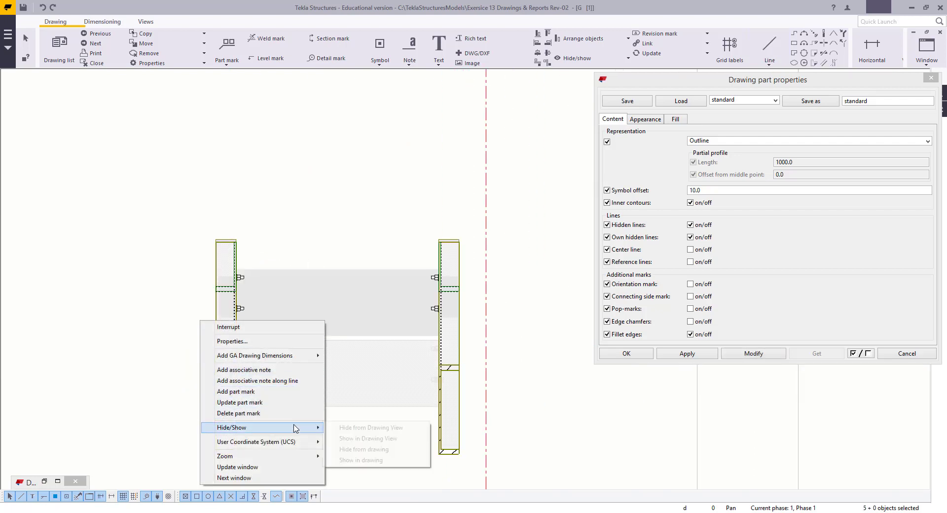
click(349, 428)
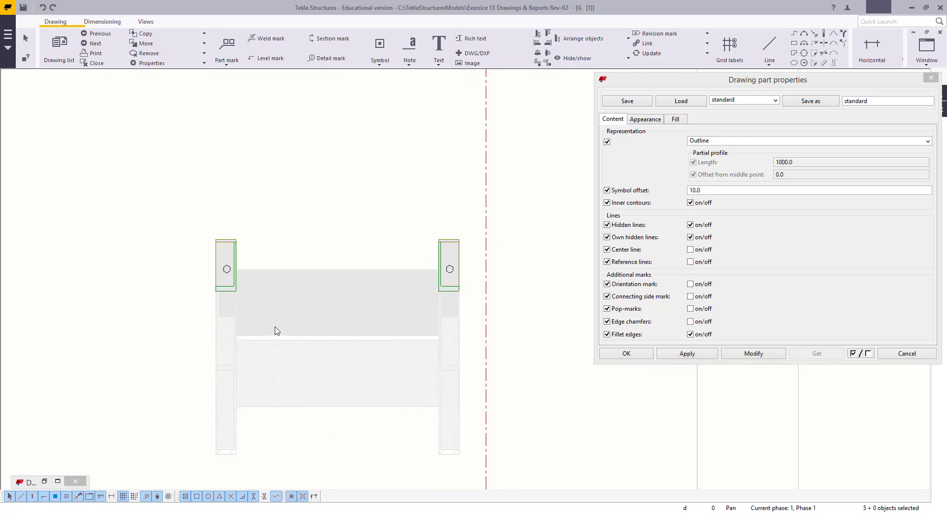
scroll(275, 328, up, 1)
click(925, 358)
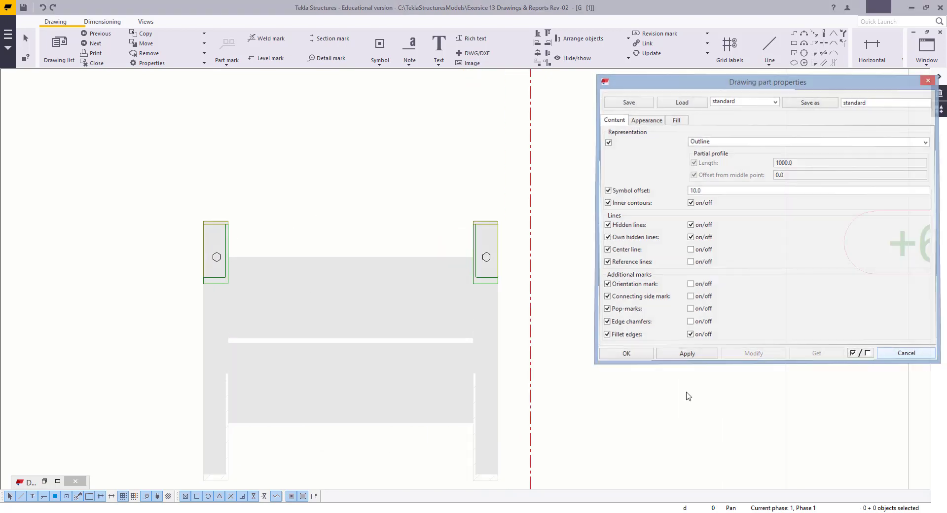
scroll(497, 294, down, 3)
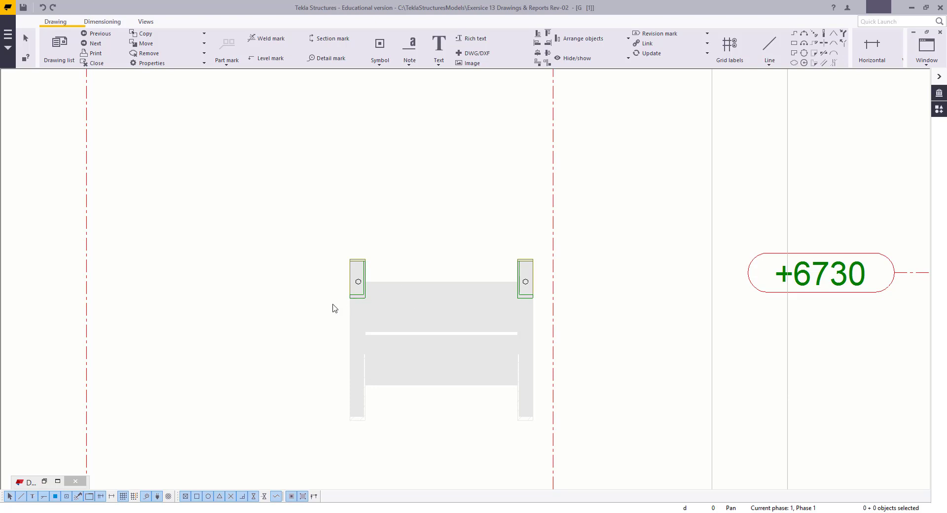
scroll(487, 365, down, 5)
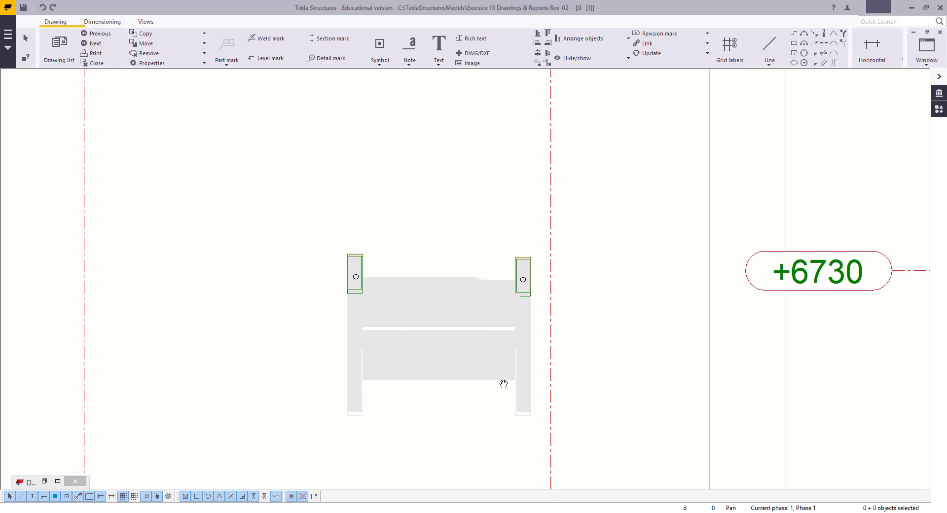
scroll(493, 296, down, 4)
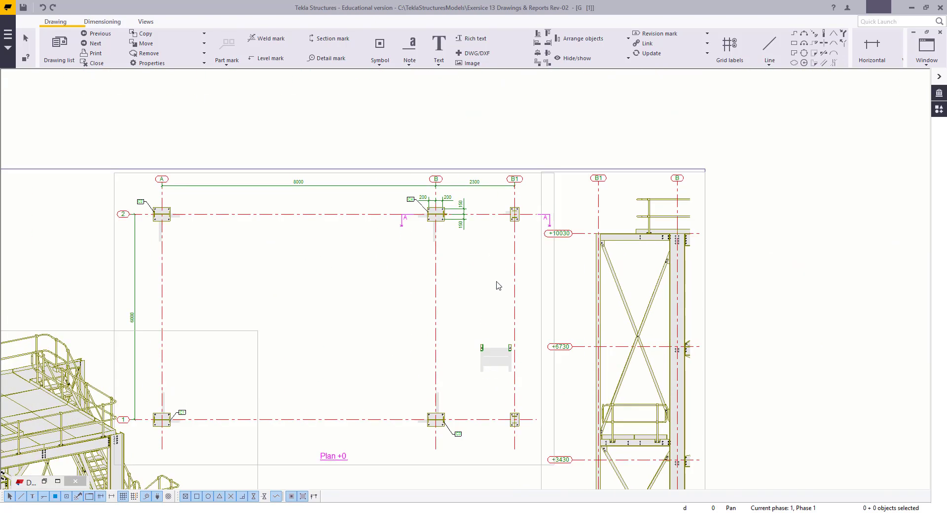
scroll(465, 118, up, 4)
middle_drag(465, 118, 465, 199)
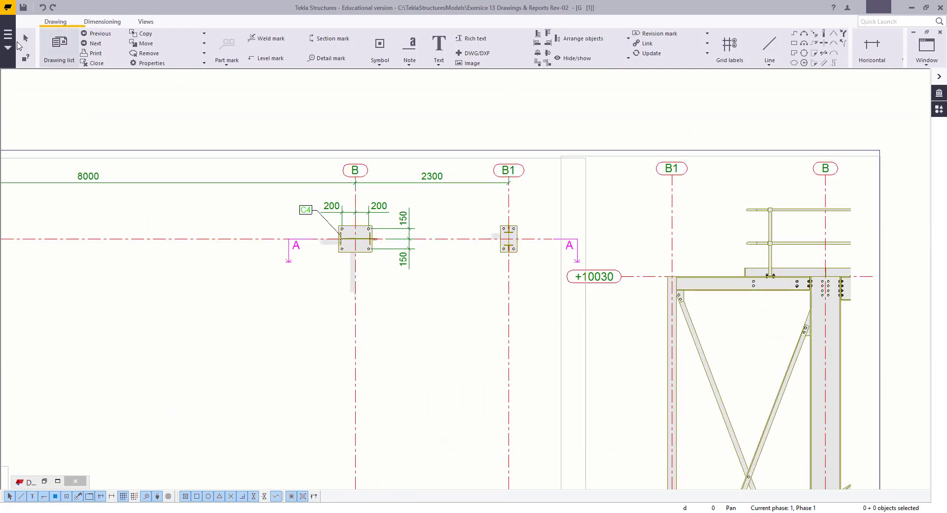
click(99, 22)
click(60, 51)
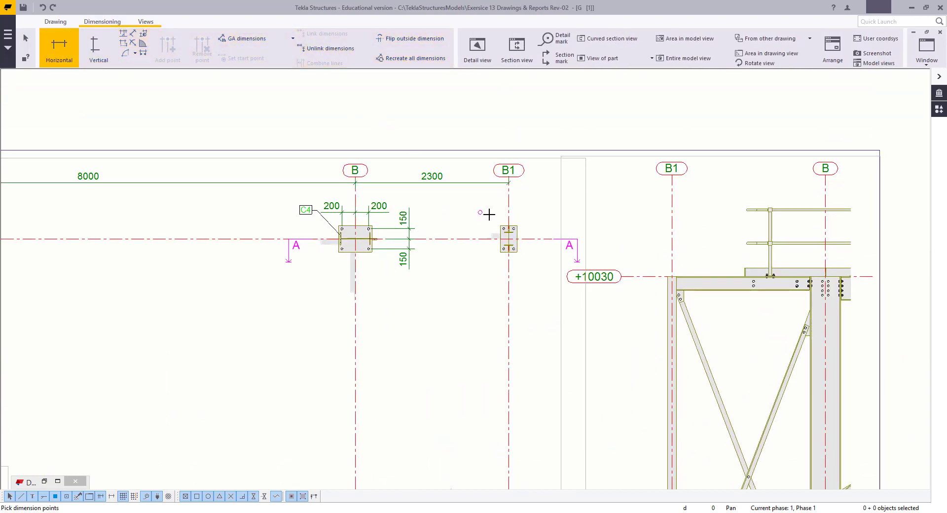
click(515, 205)
scroll(511, 229, up, 2)
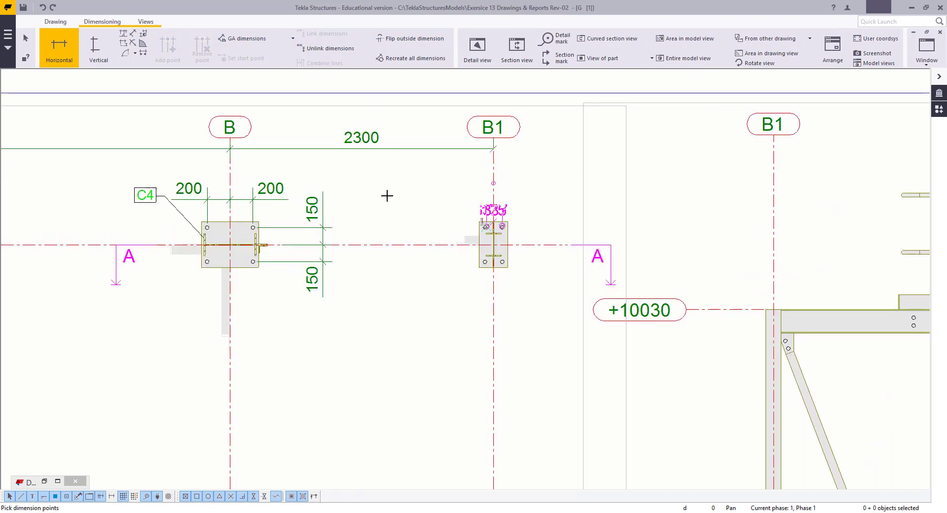
key(Escape)
scroll(506, 231, up, 3)
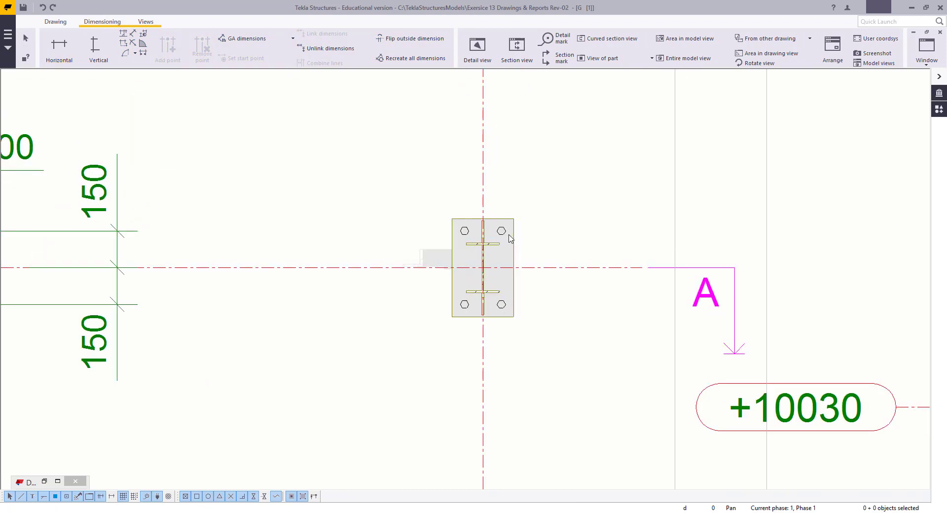
Step: Change the bolt representation from exact solid to Symbol for all bolts in the Plan +0 view
double_click(507, 237)
scroll(438, 368, down, 8)
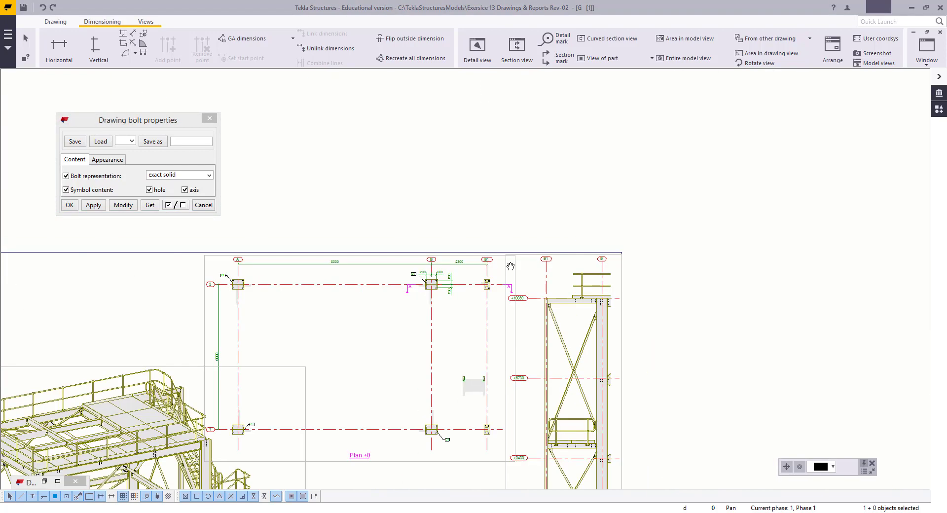
scroll(325, 235, up, 1)
drag(305, 169, 648, 392)
click(209, 175)
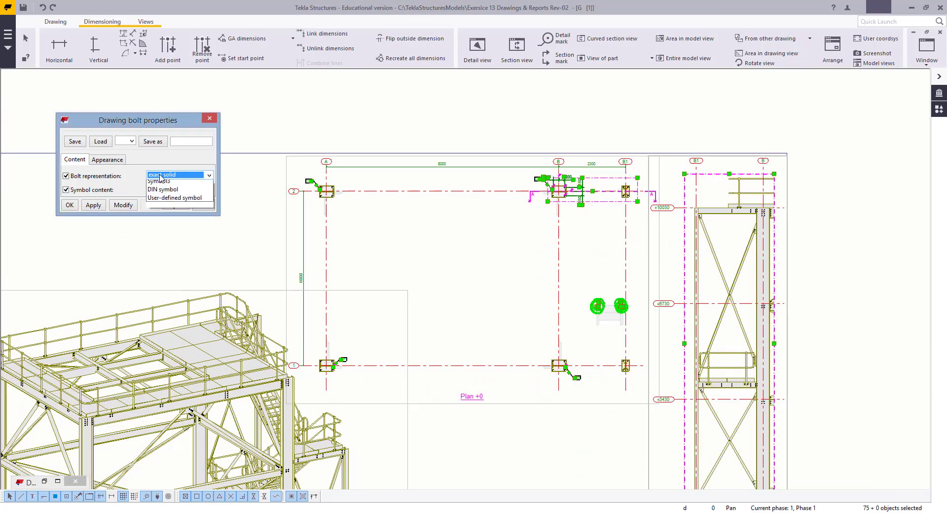
click(163, 201)
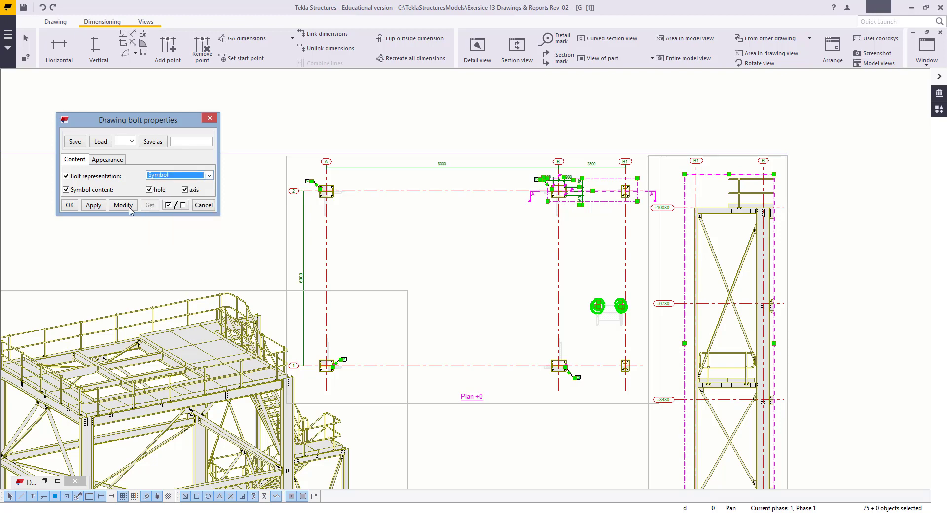
click(204, 205)
click(338, 196)
Step: Add a horizontal dimension from grid line B1 to the bolts on both sides of the base plate at grid B1/2
scroll(612, 212, up, 8)
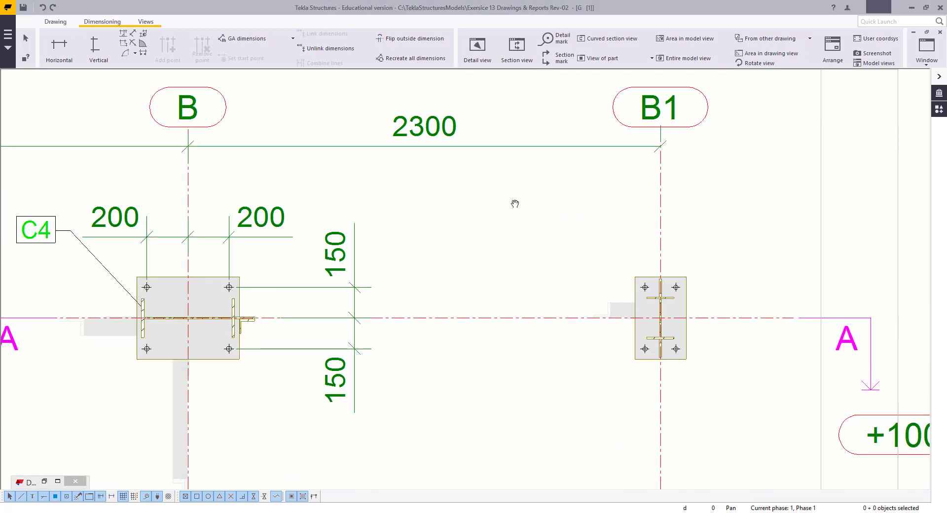
middle_drag(515, 204, 464, 191)
click(60, 47)
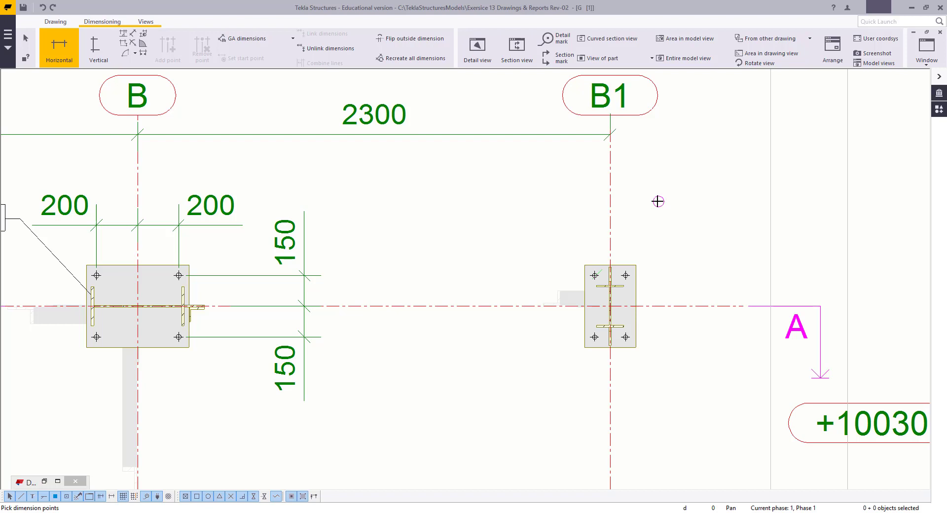
click(609, 209)
click(595, 275)
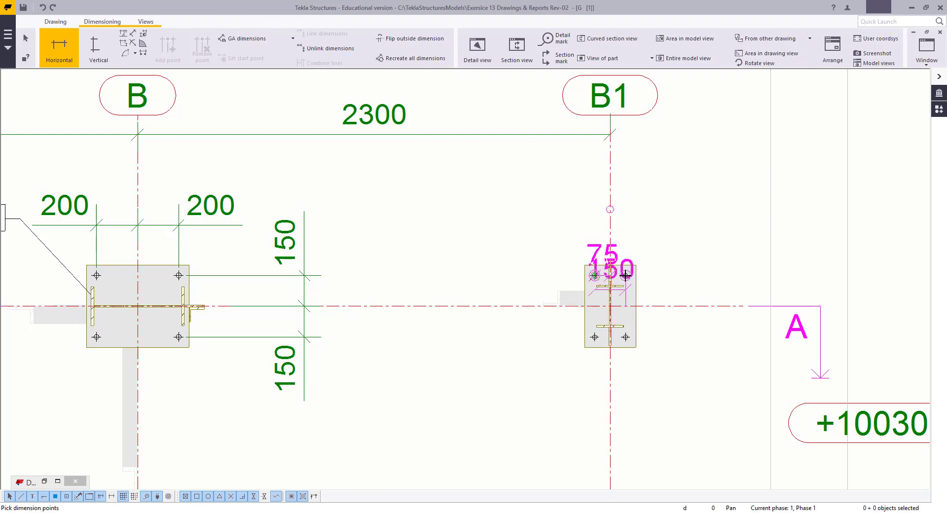
click(625, 275)
middle_click(333, 217)
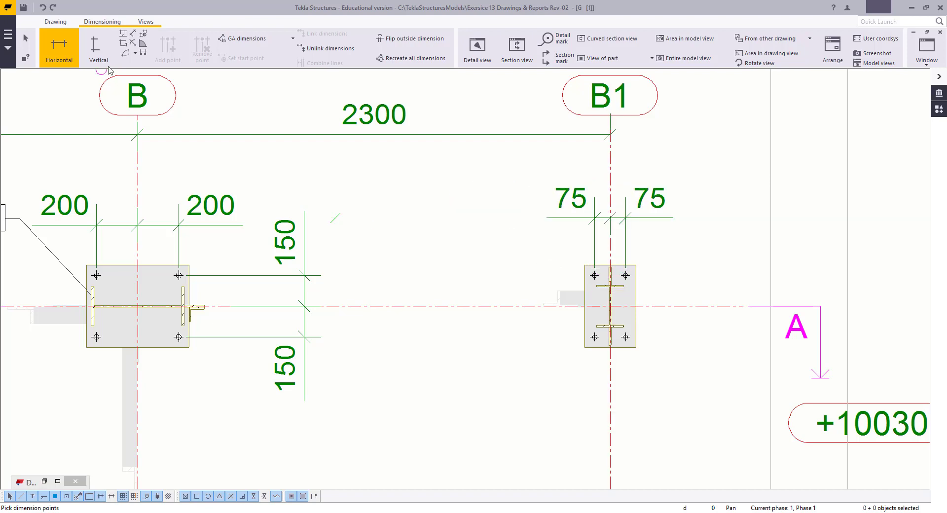
Step: Add a vertical dimension from grid line 2 to the upper and lower bolts of the B1 base plate
click(99, 49)
middle_drag(577, 269, 504, 221)
click(599, 259)
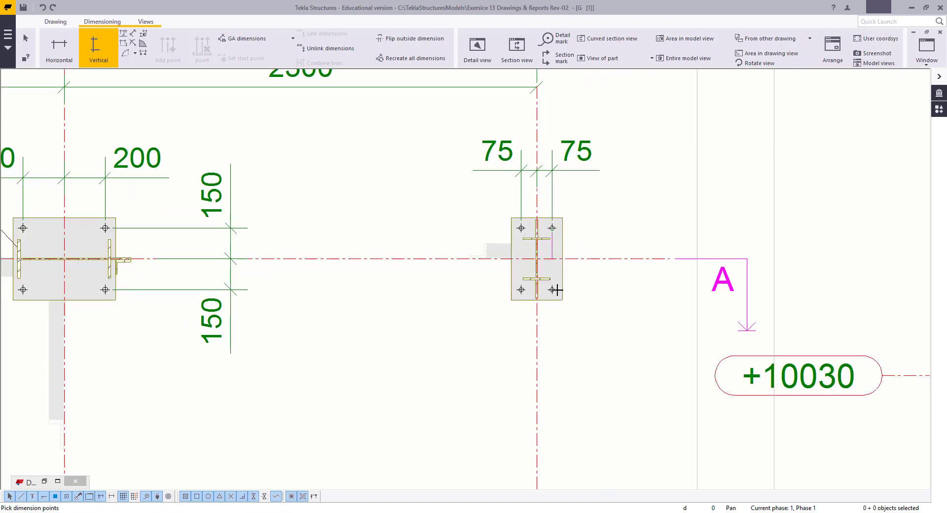
middle_click(664, 290)
Step: Add a vertical dimension from grid line 2 to grid line 1 through the bolt of the stair's right base cleat
scroll(662, 291, down, 3)
scroll(599, 327, down, 3)
middle_drag(606, 417, 545, 84)
scroll(529, 318, up, 3)
middle_drag(492, 194, 509, 392)
scroll(546, 228, up, 2)
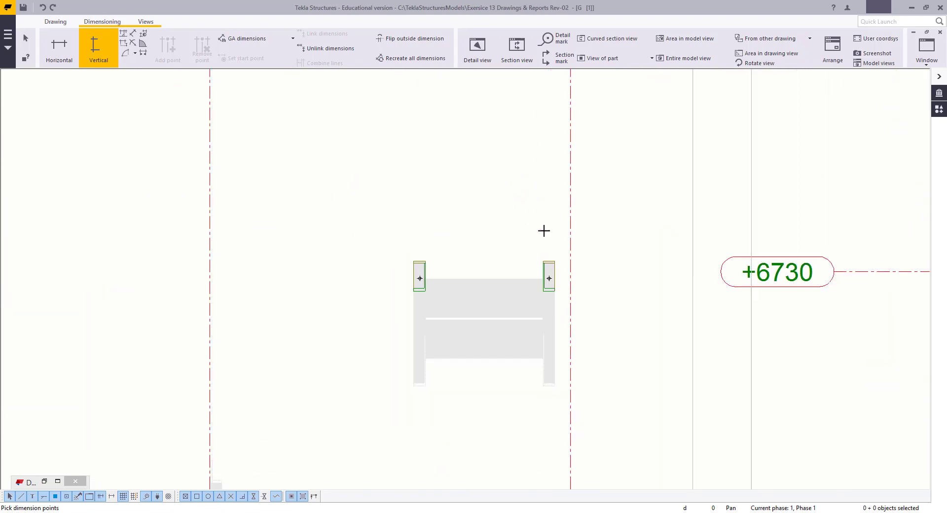
scroll(546, 276, down, 5)
scroll(546, 315, down, 1)
scroll(566, 197, up, 1)
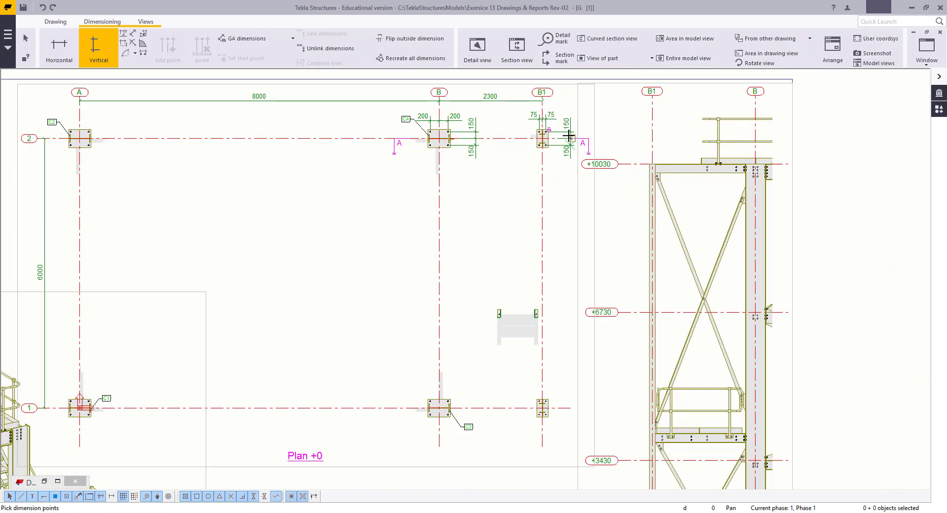
click(567, 144)
click(556, 408)
scroll(542, 329, up, 2)
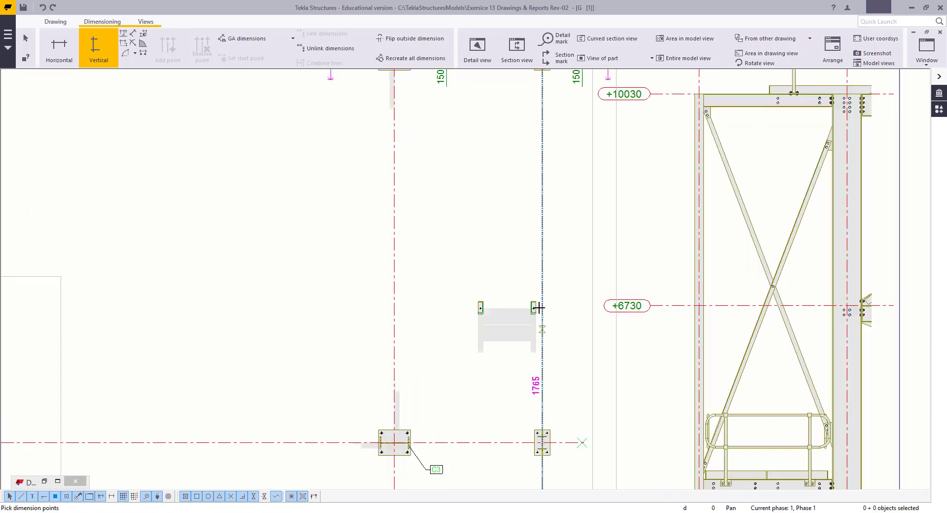
scroll(538, 308, up, 5)
click(520, 303)
scroll(520, 302, down, 6)
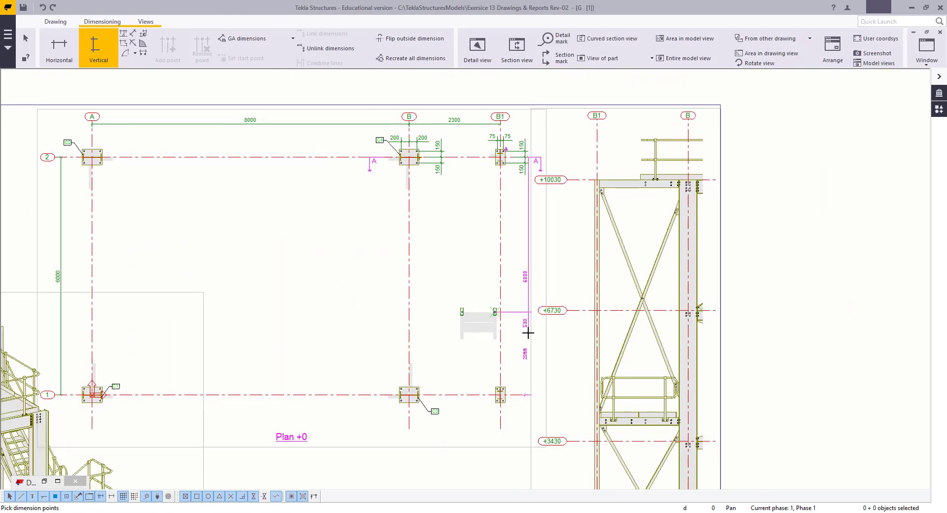
middle_click(529, 332)
right_click(464, 271)
click(474, 275)
Step: Move the grid-to-stair dimension line outward and reposition the vertical and horizontal bolt dimensions at the B1/2 base plate to clear overlaps
scroll(512, 322, up, 3)
click(536, 367)
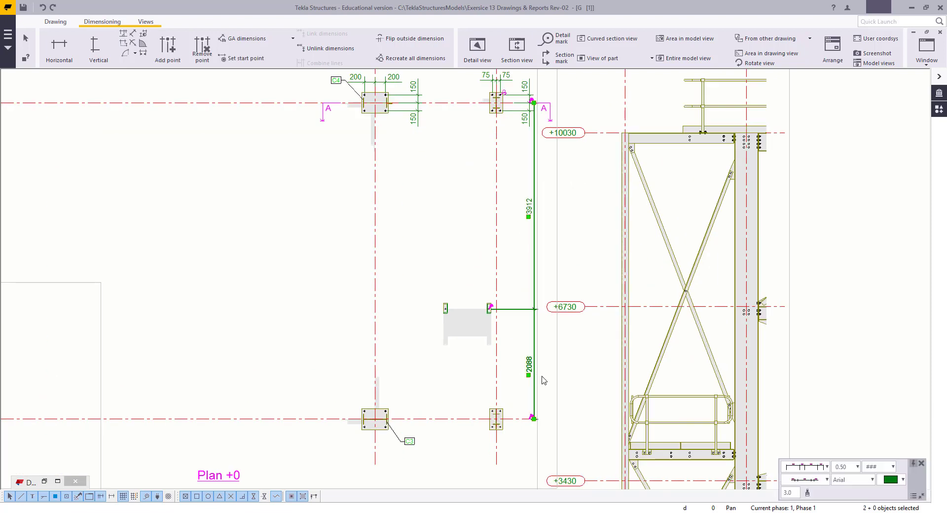
ctrl+scroll(521, 207, up, 3)
scroll(521, 206, up, 3)
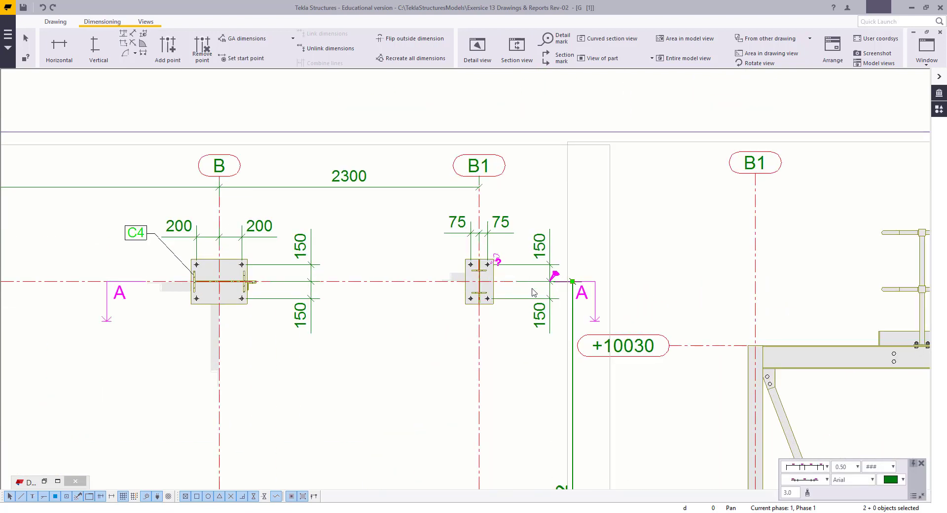
click(538, 296)
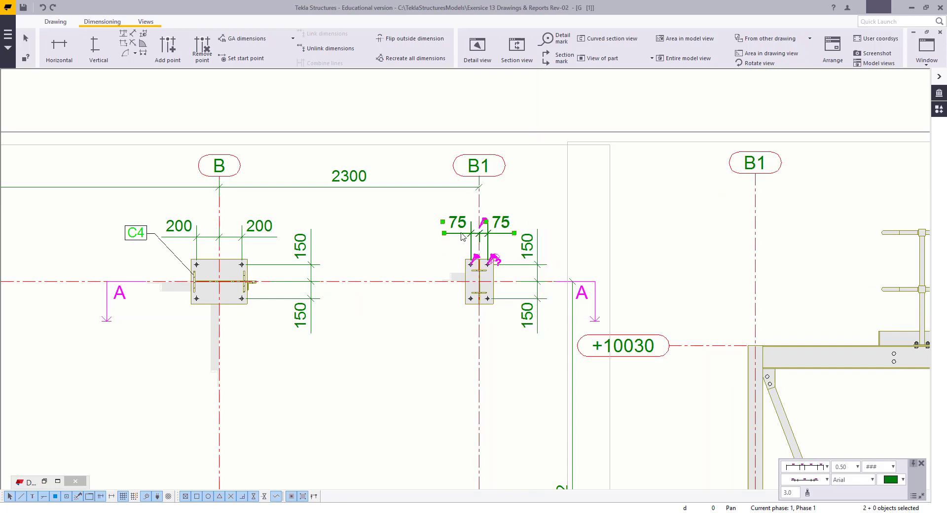
drag(465, 234, 461, 227)
click(395, 274)
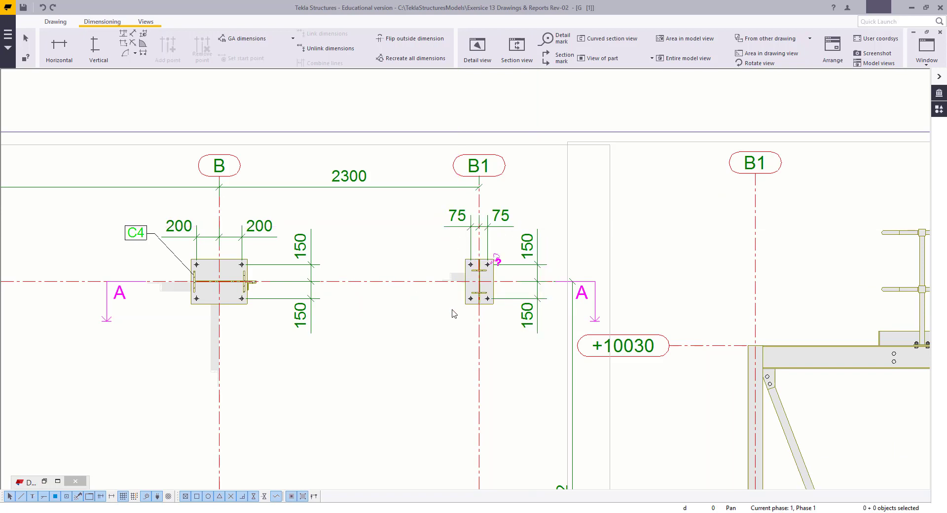
middle_drag(454, 313, 469, 265)
scroll(469, 265, down, 4)
scroll(446, 365, down, 6)
mouse_move(447, 365)
middle_down()
mouse_move(448, 248)
mouse_move(484, 255)
mouse_move(545, 244)
middle_up()
scroll(473, 257, up, 2)
scroll(545, 244, down, 2)
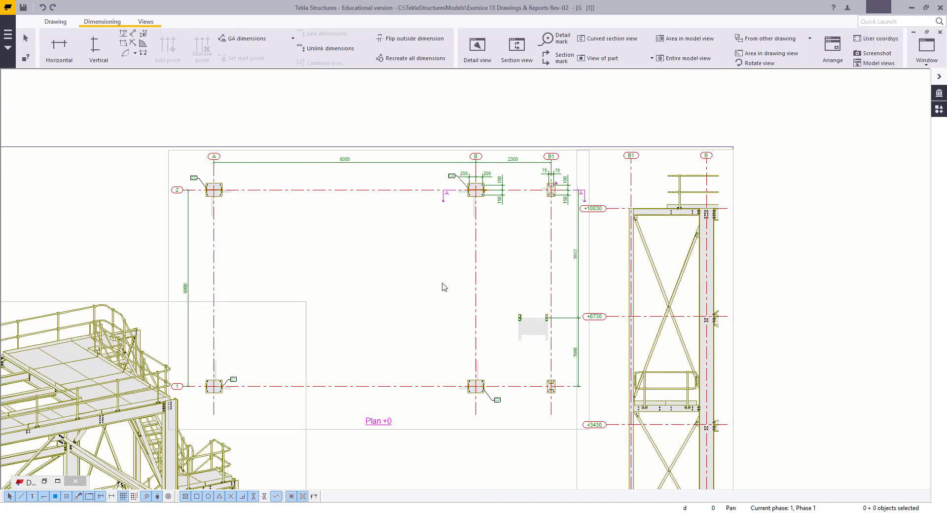
scroll(671, 359, up, 2)
scroll(412, 285, up, 2)
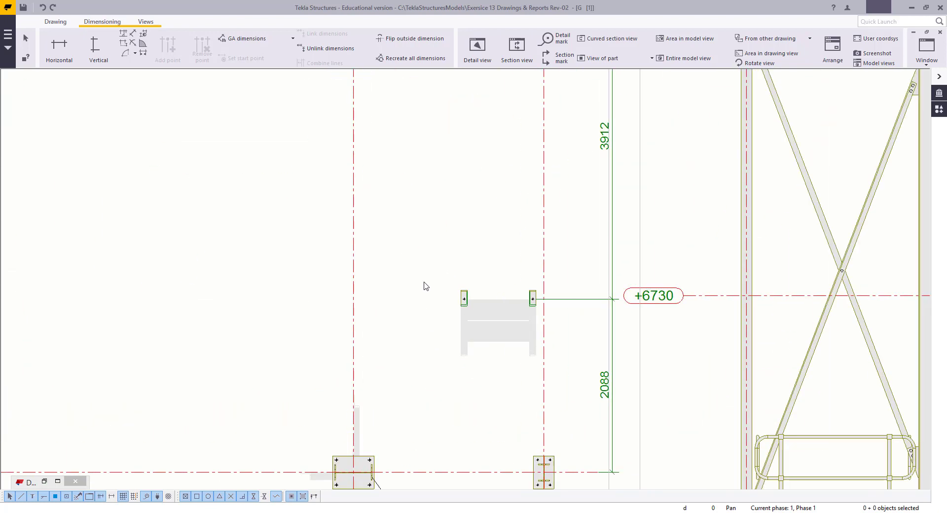
click(60, 47)
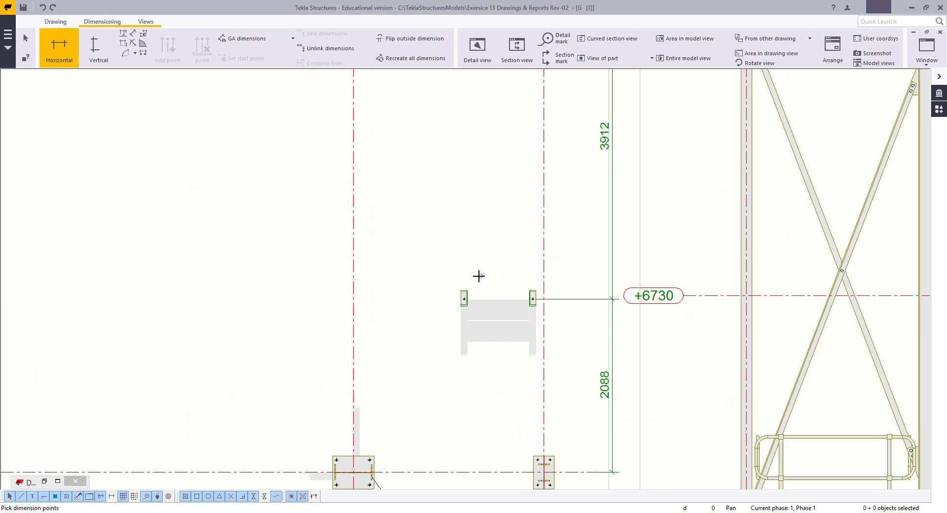
click(545, 261)
scroll(520, 299, up, 4)
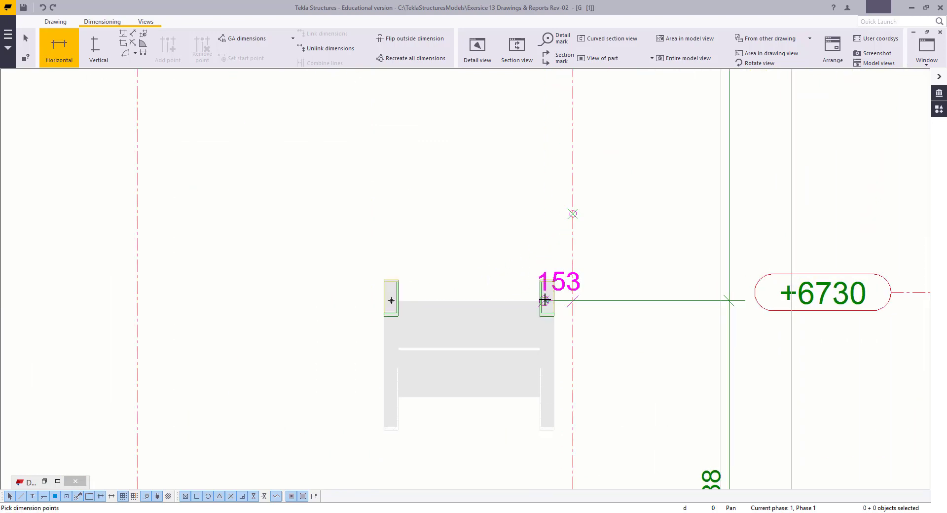
scroll(537, 273, up, 1)
click(543, 281)
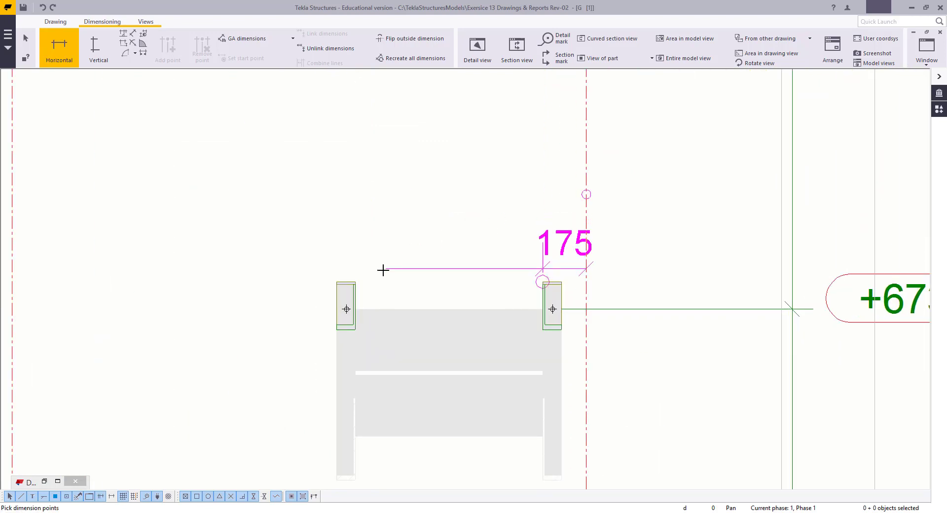
click(353, 280)
right_click(363, 274)
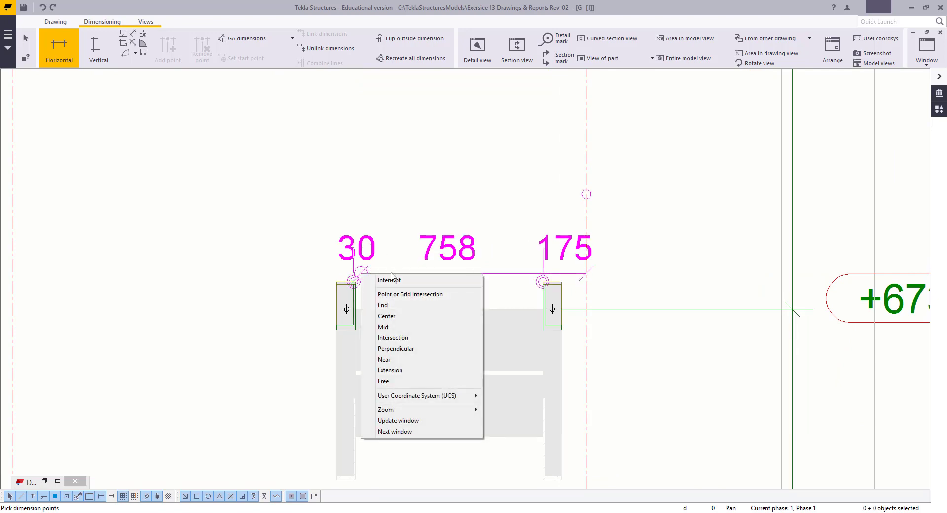
click(390, 280)
Step: Add a horizontal dimension from grid line B1 to the inner edges of both stair base cleats, placed above the stair
click(59, 47)
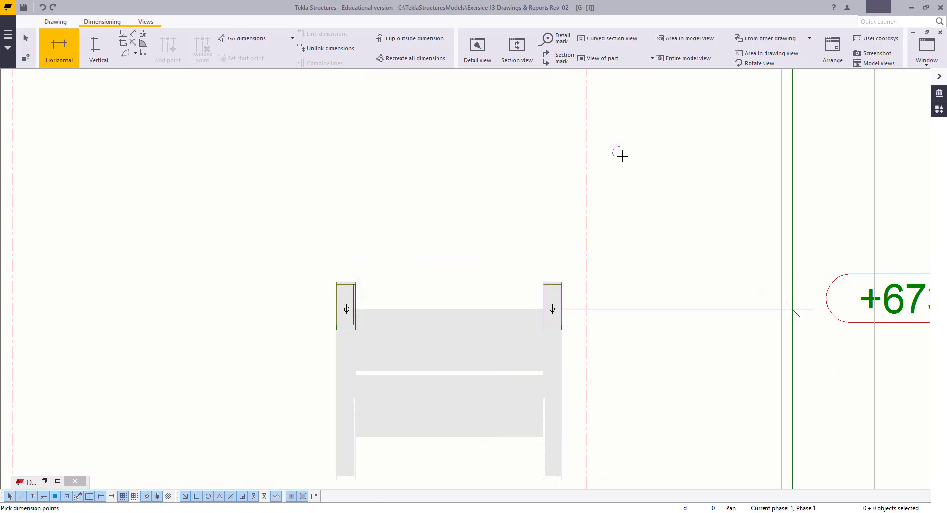
click(586, 159)
click(543, 282)
click(355, 281)
scroll(454, 363, down, 3)
middle_click(429, 201)
click(429, 199)
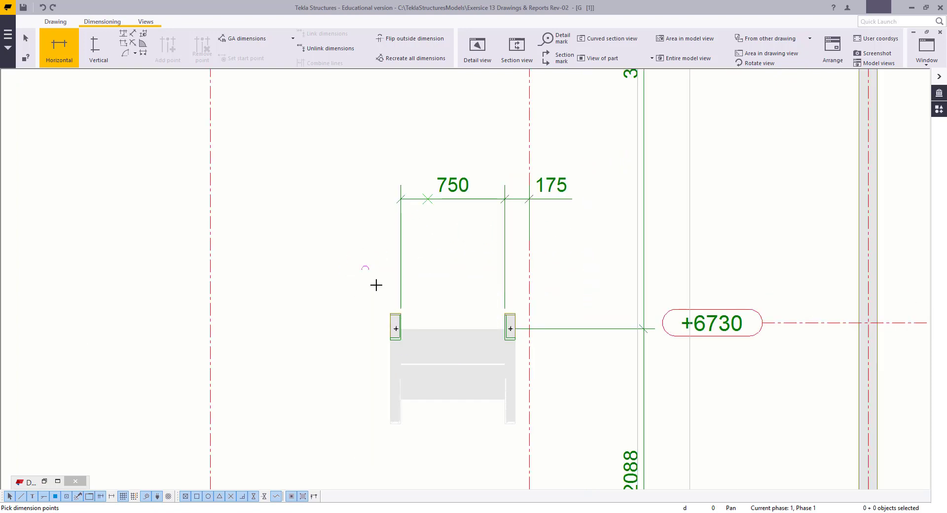
Step: Add a horizontal dimension between the left stair cleat's inner edge and its anchor bolt, below the overall stair dimension
scroll(508, 303, up, 2)
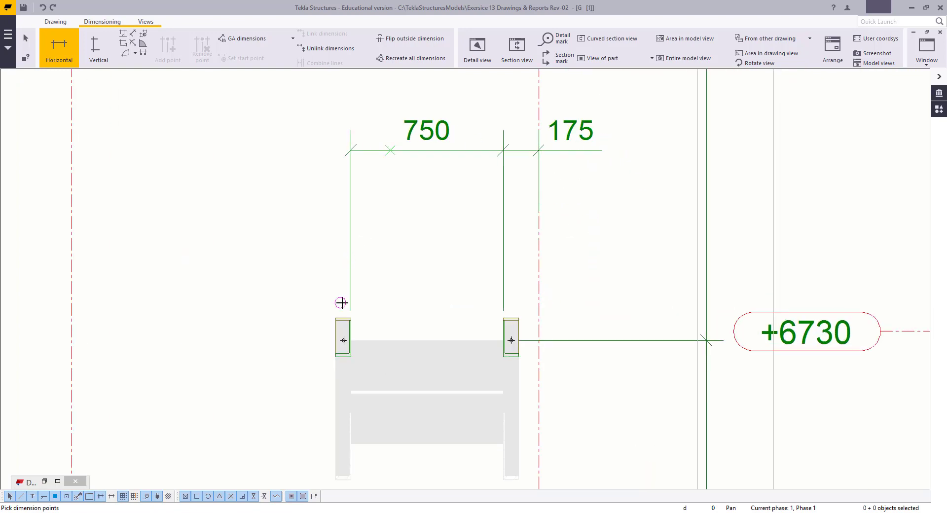
scroll(342, 302, up, 4)
click(395, 300)
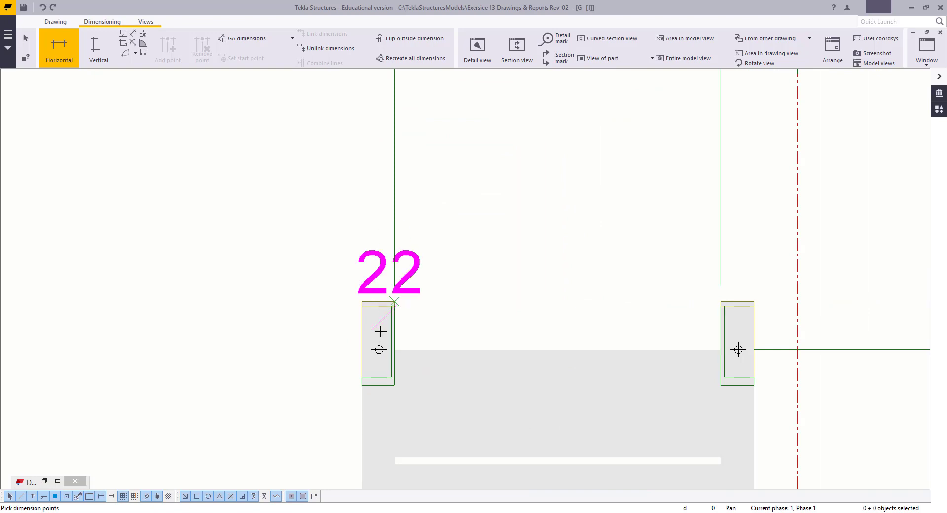
click(380, 349)
scroll(361, 266, down, 3)
click(310, 217)
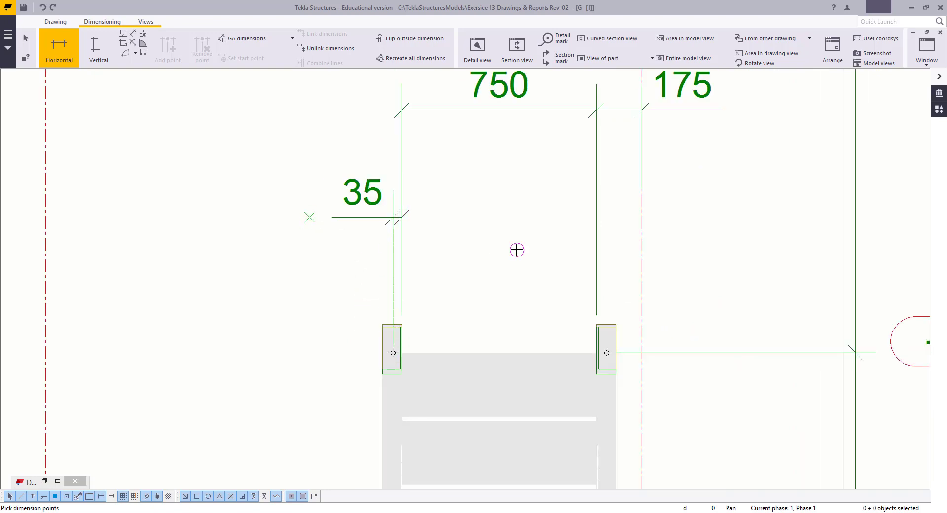
Step: Add a horizontal dimension between the right stair cleat's inner edge and its anchor bolt, aligned with the left cleat's bolt dimension
scroll(560, 345, up, 3)
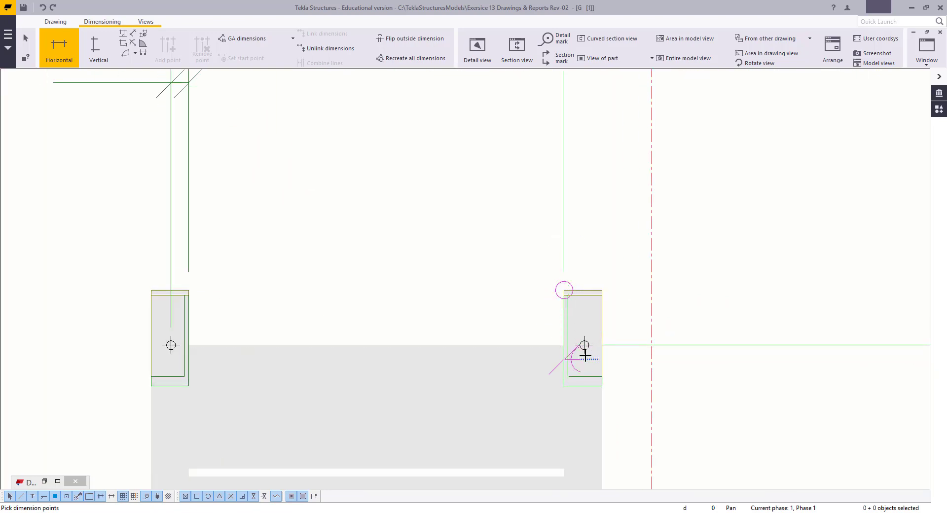
click(585, 347)
scroll(584, 348, down, 4)
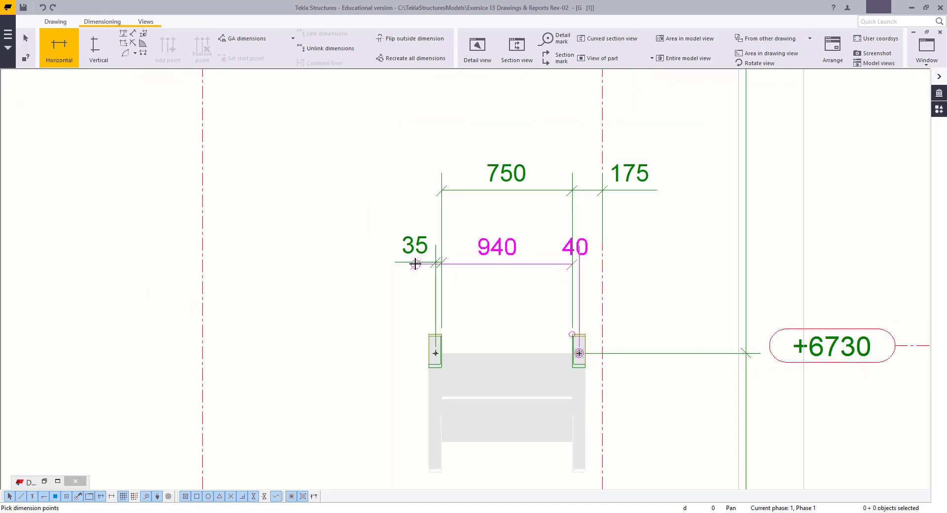
click(416, 262)
right_click(276, 194)
click(301, 198)
click(499, 381)
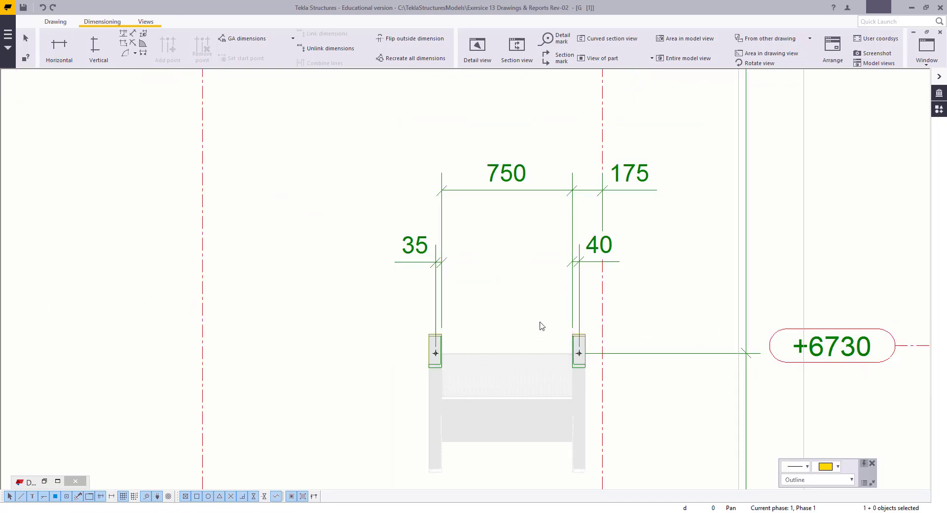
click(541, 326)
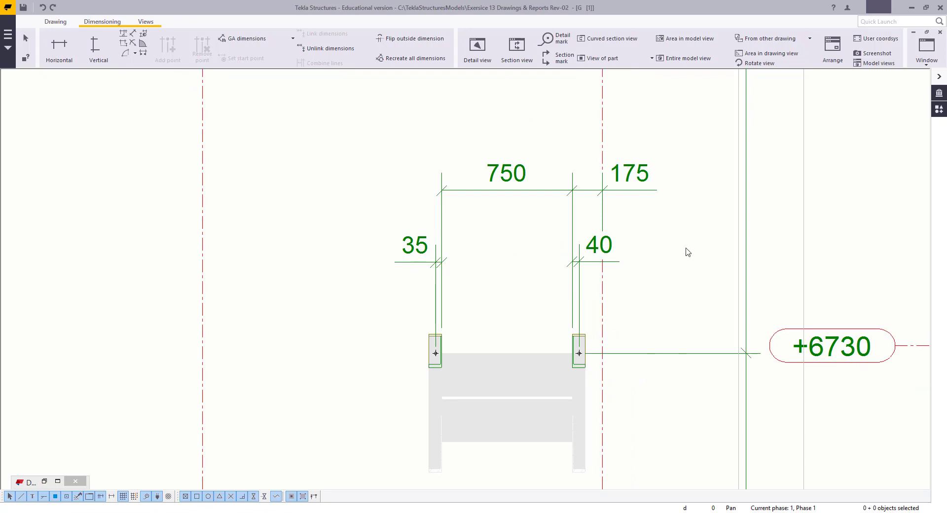
Step: Add part marks to both columns on grid line B1 in the Plan +0 view
middle_drag(506, 310, 475, 256)
scroll(475, 257, down, 2)
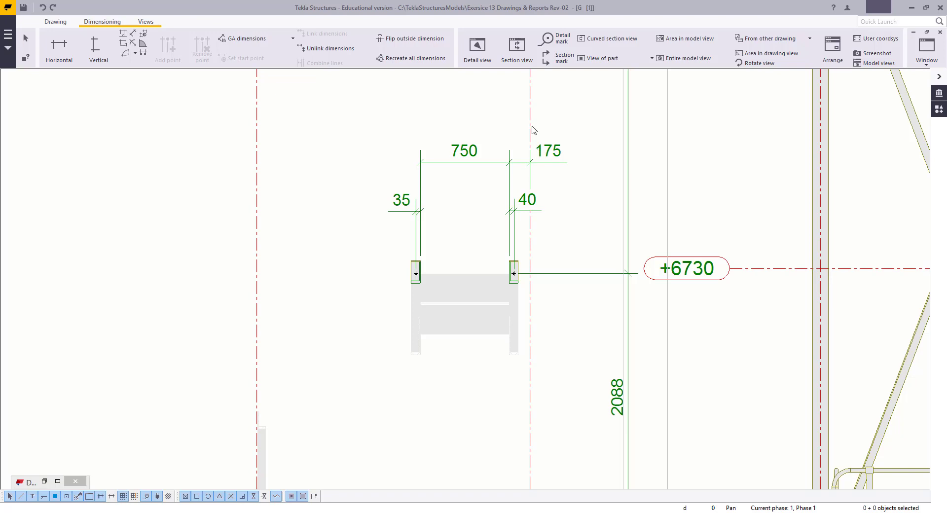
scroll(445, 218, down, 5)
scroll(469, 309, up, 2)
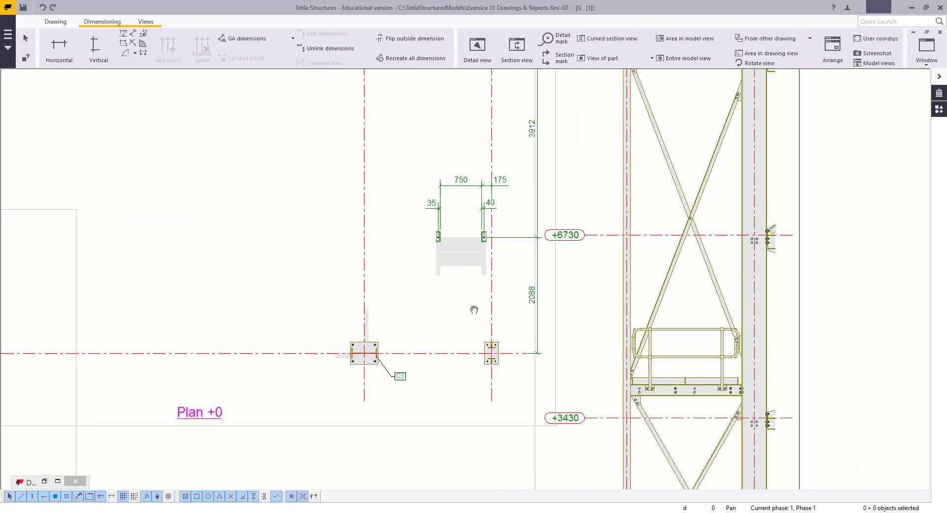
middle_drag(469, 308, 492, 403)
scroll(492, 403, up, 3)
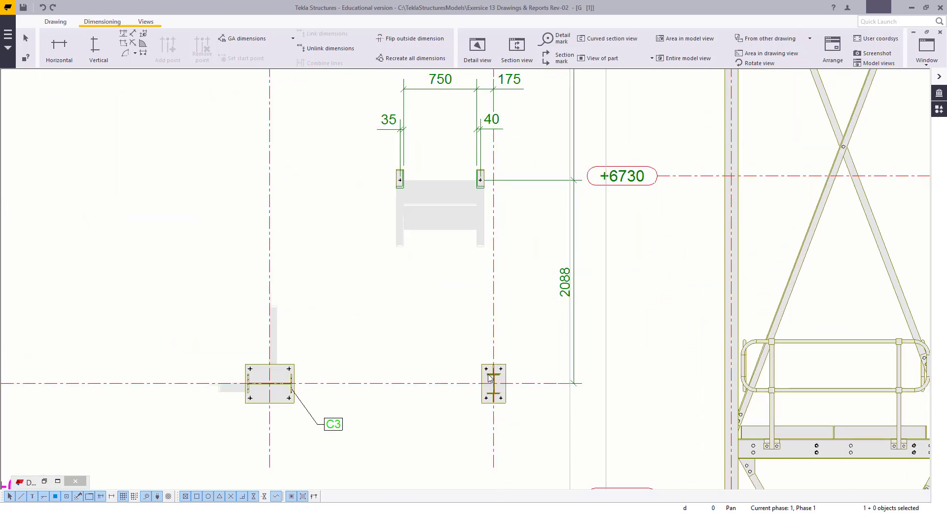
scroll(490, 378, down, 1)
mouse_move(513, 74)
middle_down()
mouse_move(513, 171)
mouse_move(513, 163)
middle_up()
scroll(513, 115, up, 1)
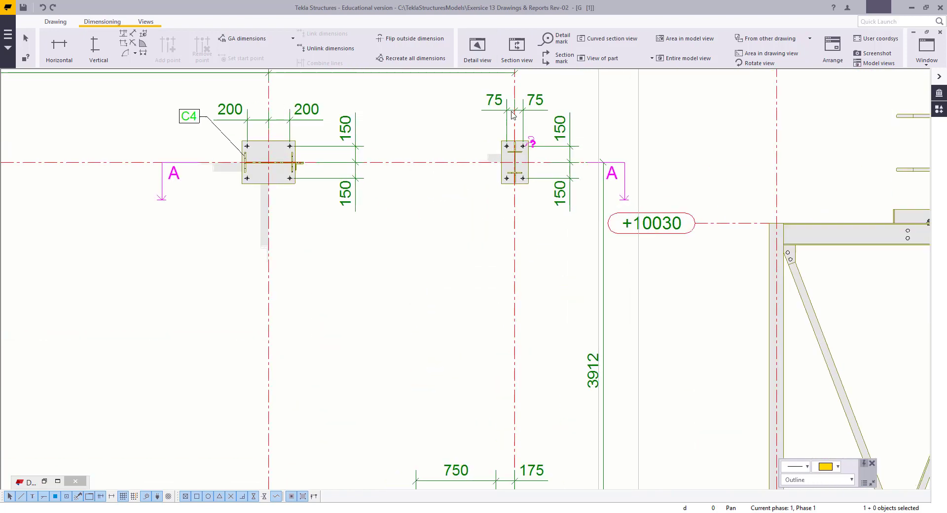
right_click(439, 203)
click(473, 271)
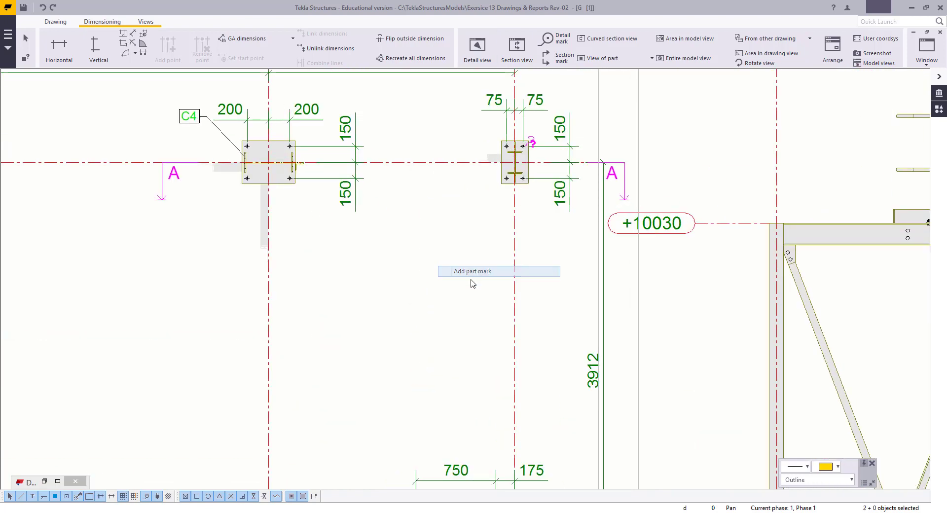
scroll(551, 141, down, 2)
scroll(591, 381, up, 2)
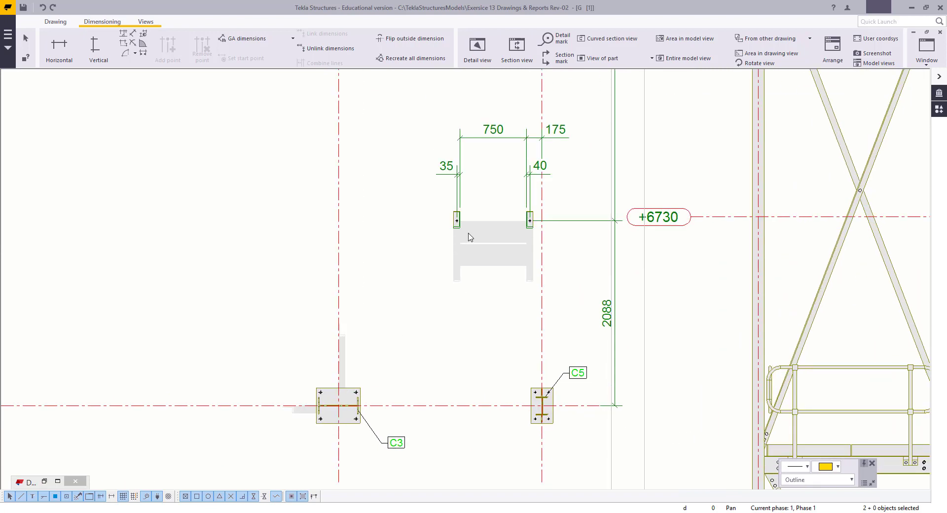
Step: Add part marks to the two stair base cleats and apply the sa_ga mark settings to them
scroll(469, 234, up, 2)
scroll(433, 189, up, 2)
middle_drag(616, 171, 563, 253)
right_click(533, 198)
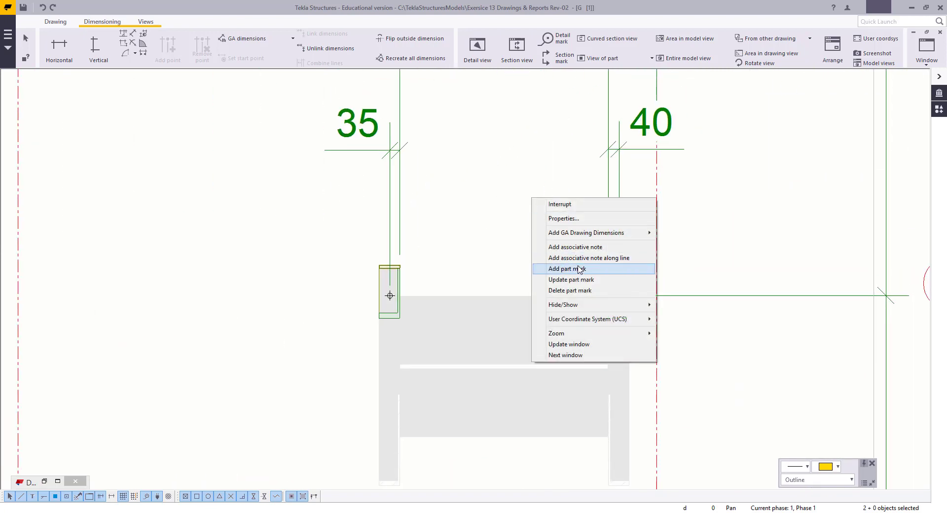
click(578, 268)
middle_drag(276, 200, 269, 286)
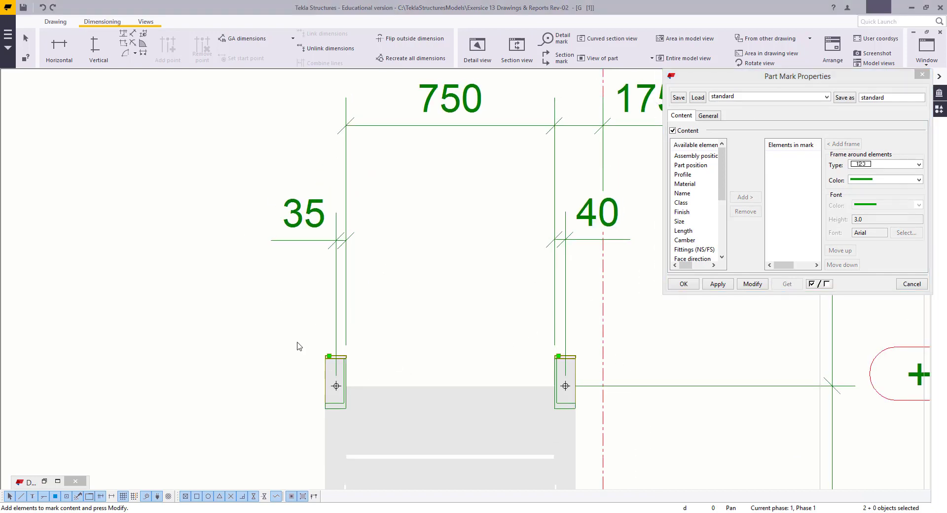
click(731, 97)
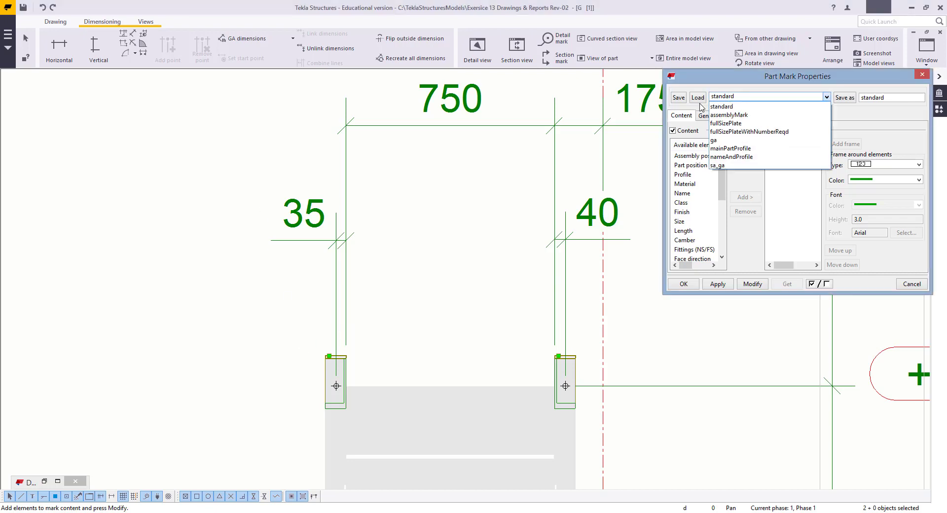
click(719, 165)
click(698, 97)
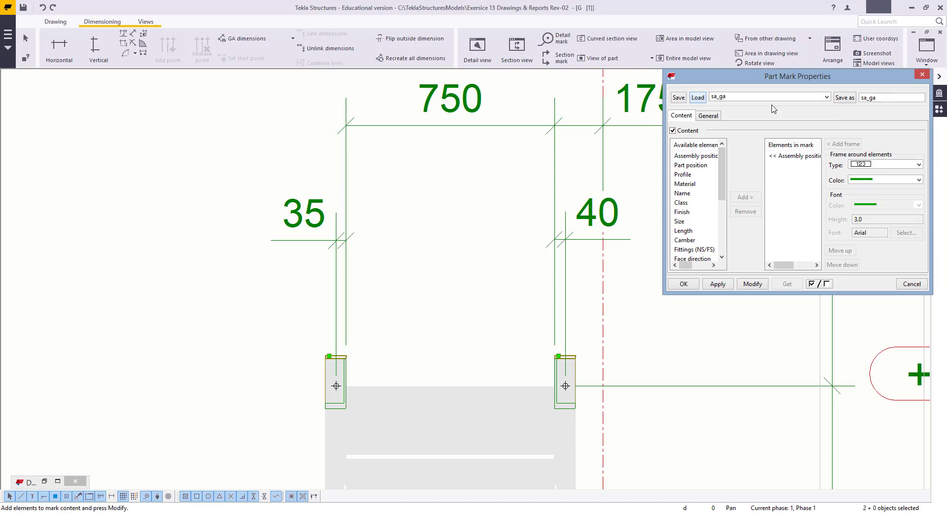
click(754, 284)
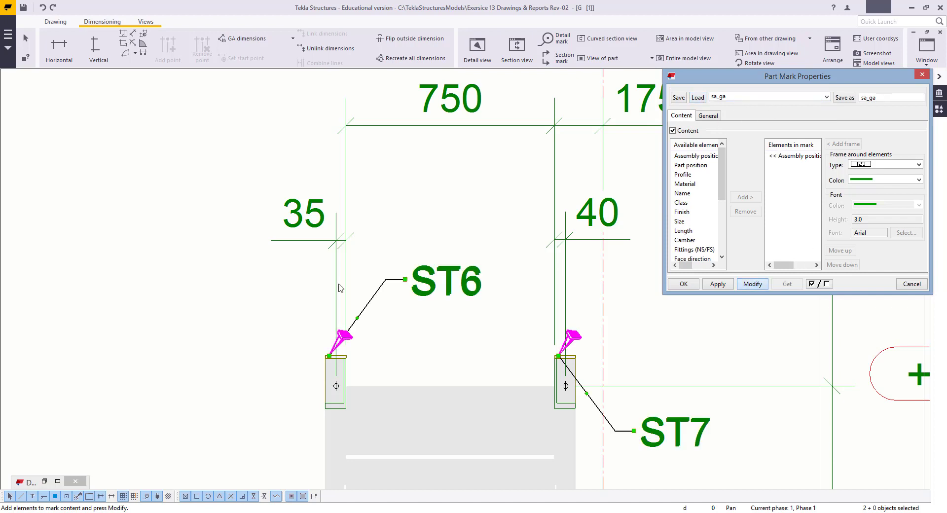
click(441, 288)
click(725, 98)
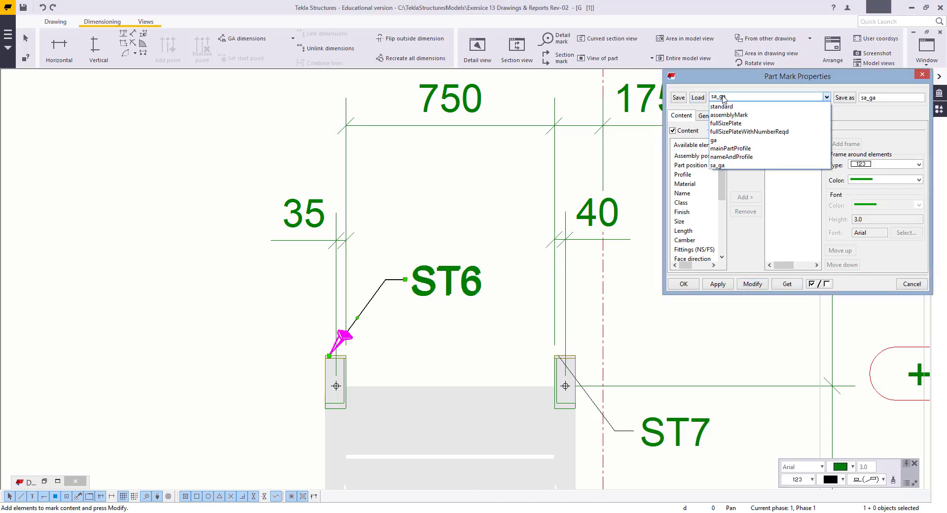
click(732, 103)
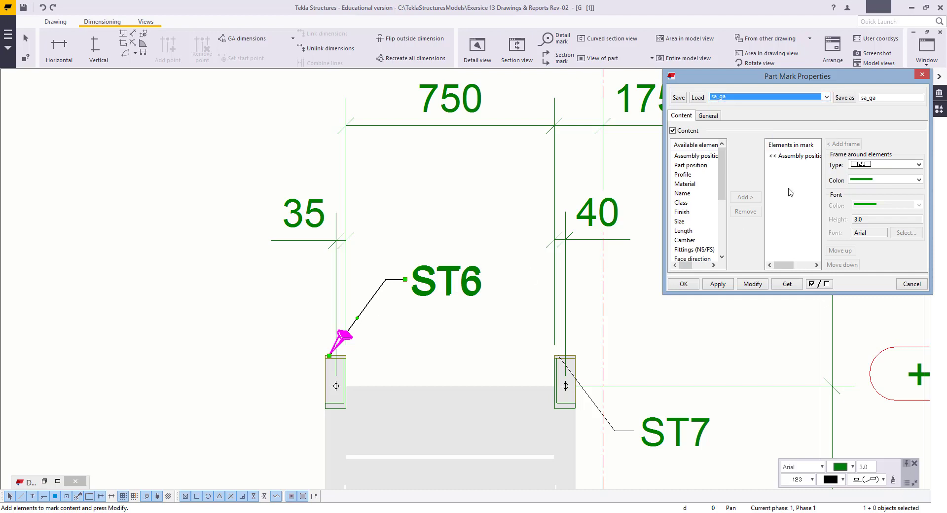
click(701, 157)
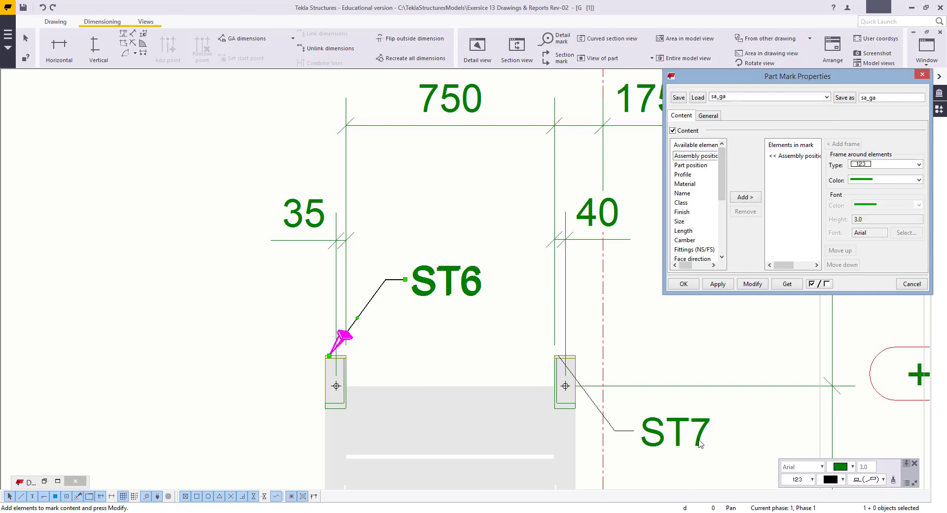
Step: Reposition marks ST6 and ST7 above and outside their cleats, clear of the stair and its dimensions
middle_drag(699, 440, 742, 413)
drag(514, 250, 285, 267)
middle_drag(676, 361, 509, 377)
drag(561, 432, 529, 292)
scroll(334, 317, down, 5)
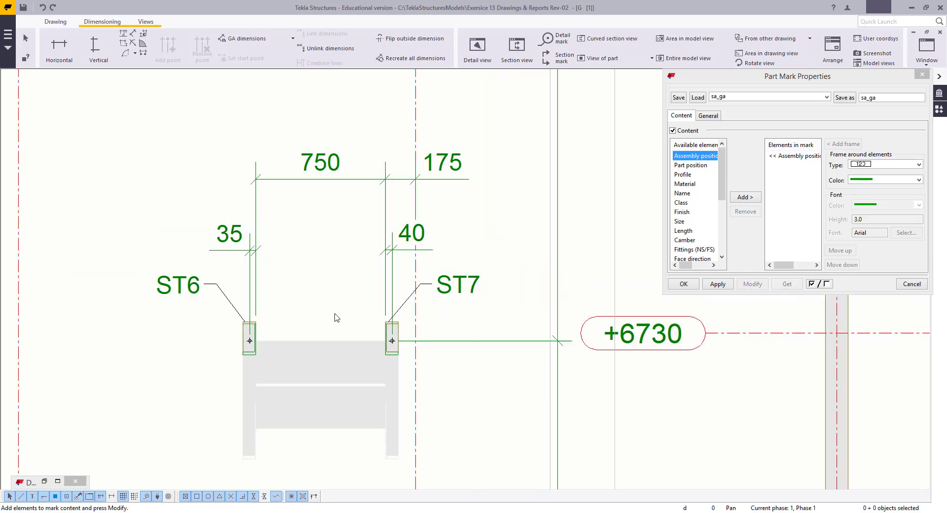
Step: Examine the column marks, stair marks and dimensions across the Plan +0 view
middle_drag(376, 329, 426, 346)
scroll(401, 139, up, 2)
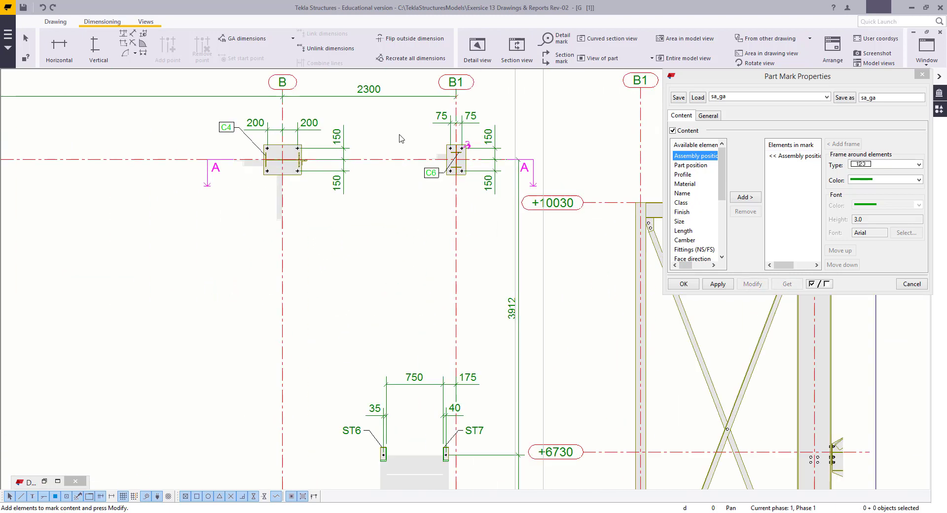
click(432, 175)
scroll(432, 176, up, 4)
click(401, 301)
middle_drag(403, 305, 466, 185)
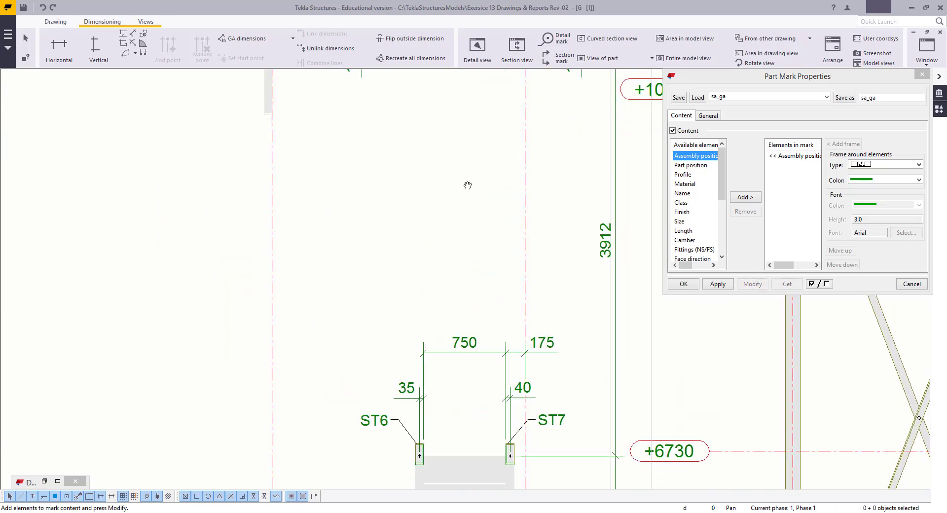
scroll(459, 212, down, 1)
scroll(457, 222, down, 3)
mouse_move(457, 222)
middle_down()
mouse_move(463, 345)
mouse_move(474, 279)
middle_up()
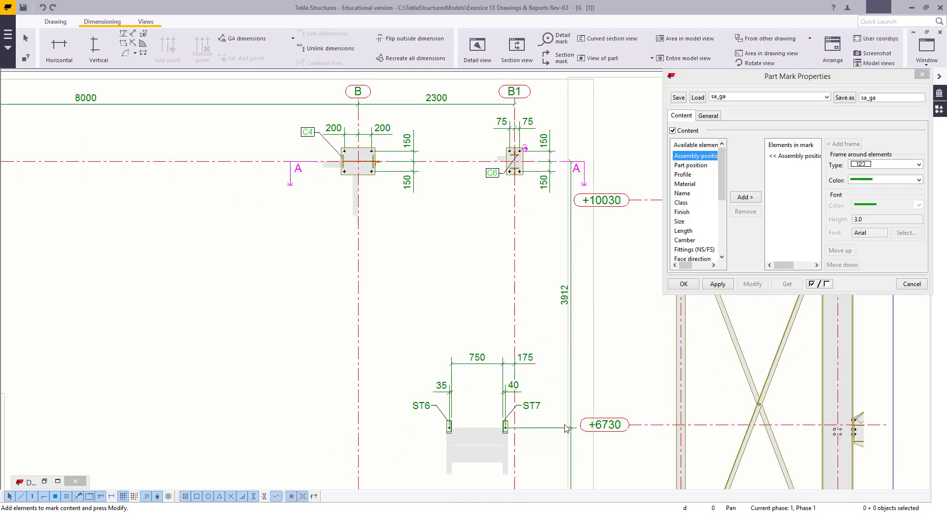
scroll(475, 436, up, 2)
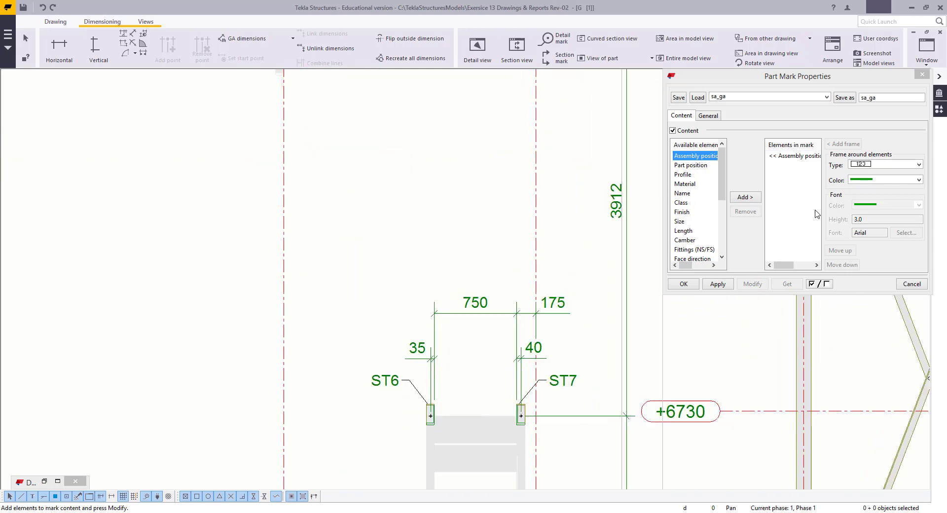
Step: Close the drawing and keep its changes, with a snapshot created
click(940, 32)
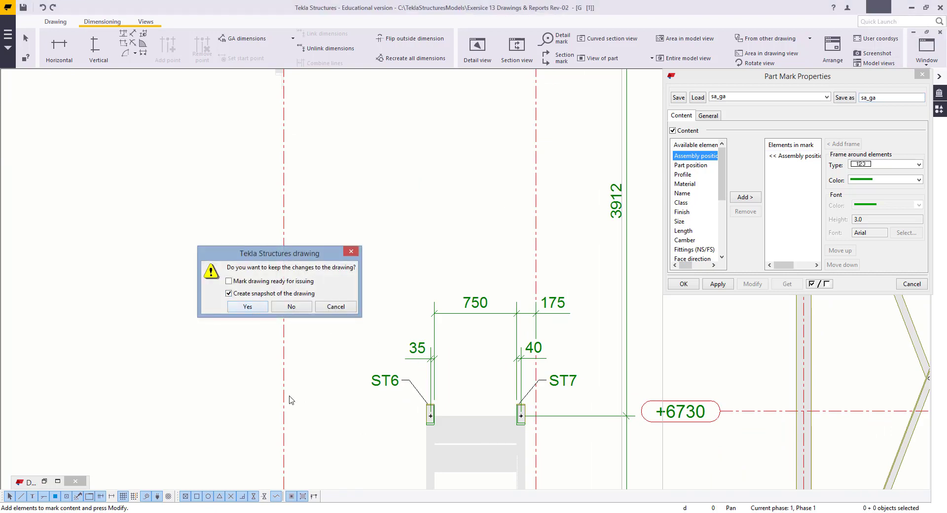
click(247, 307)
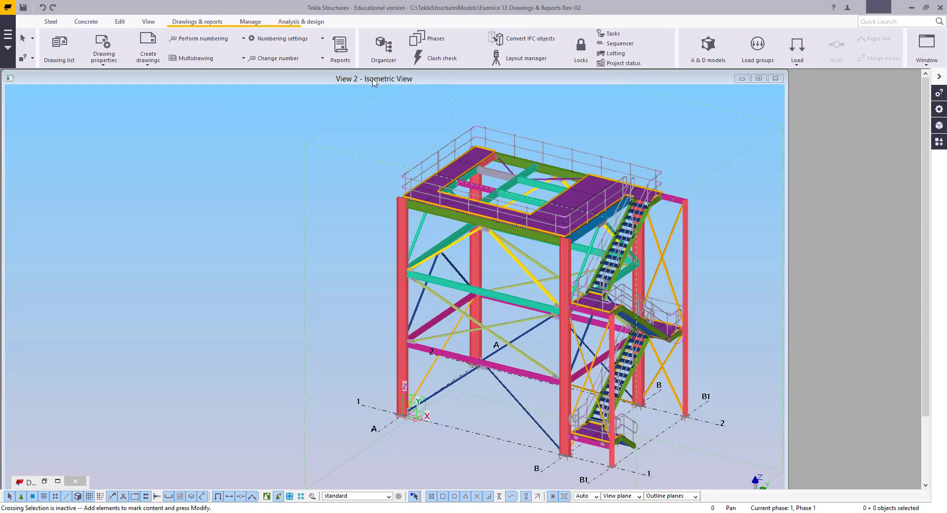
Step: Examine the foot of the lowest stair and its anchor bolts in the isometric model view
scroll(723, 365, up, 8)
key(v)
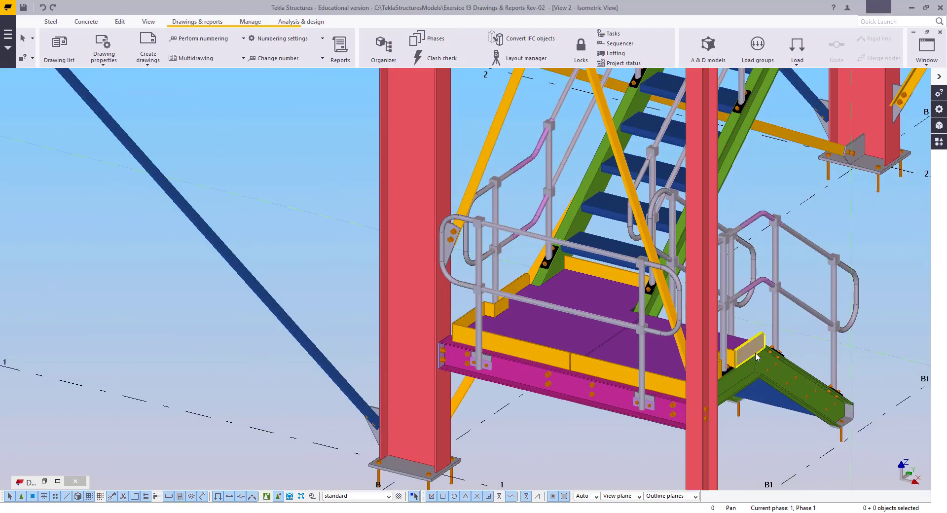
click(759, 344)
ctrl+middle_drag(796, 369, 342, 203)
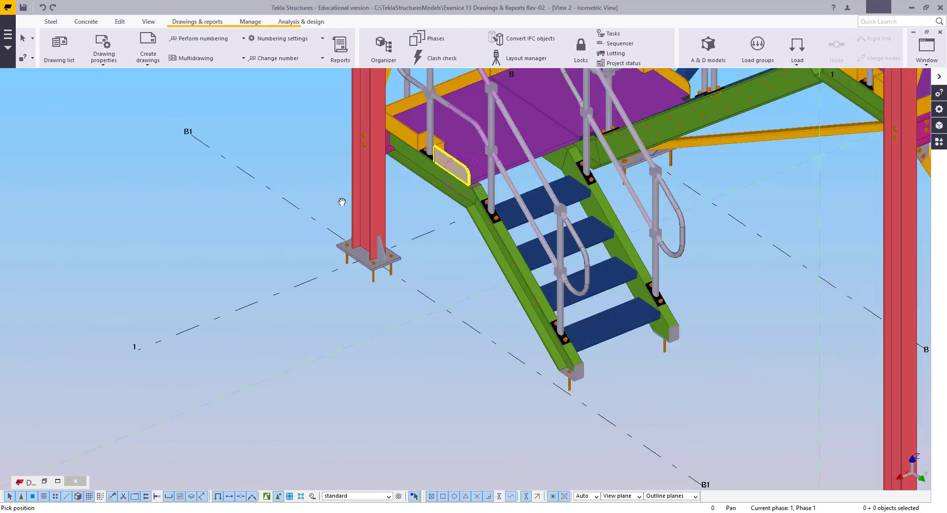
scroll(656, 331, up, 3)
right_click(669, 237)
click(686, 245)
scroll(608, 345, up, 1)
Step: Move the anchor bolt at the lowest stair stringer's foot 5 mm across the base plate, measured from the plate's corner
click(609, 396)
scroll(608, 396, up, 5)
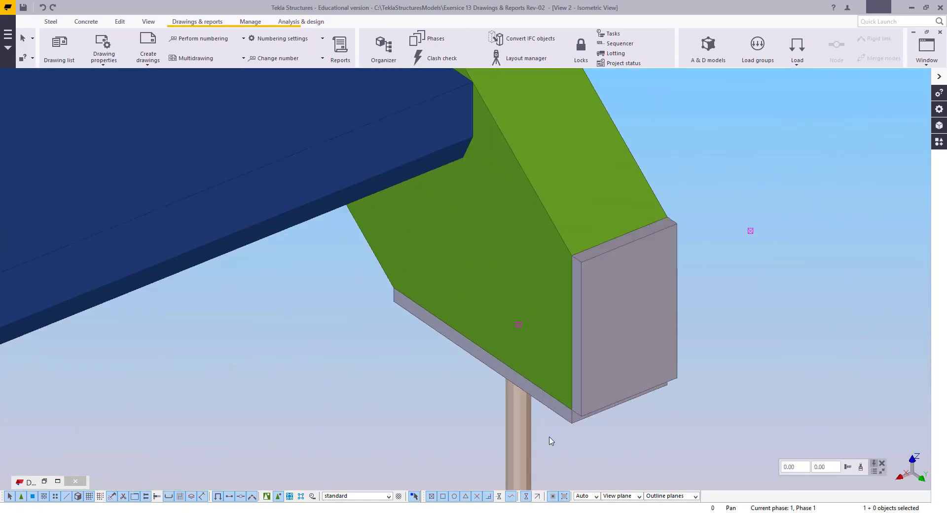
right_click(459, 217)
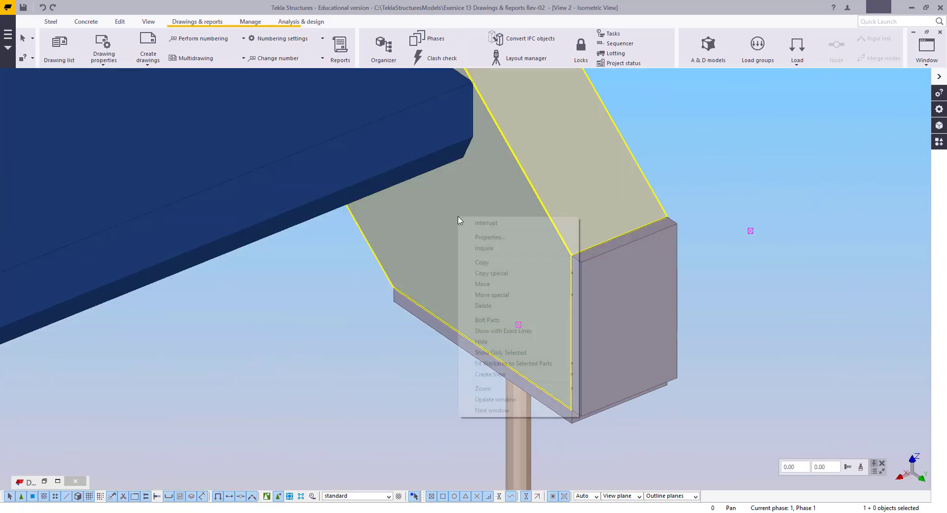
click(476, 281)
scroll(493, 390, up, 2)
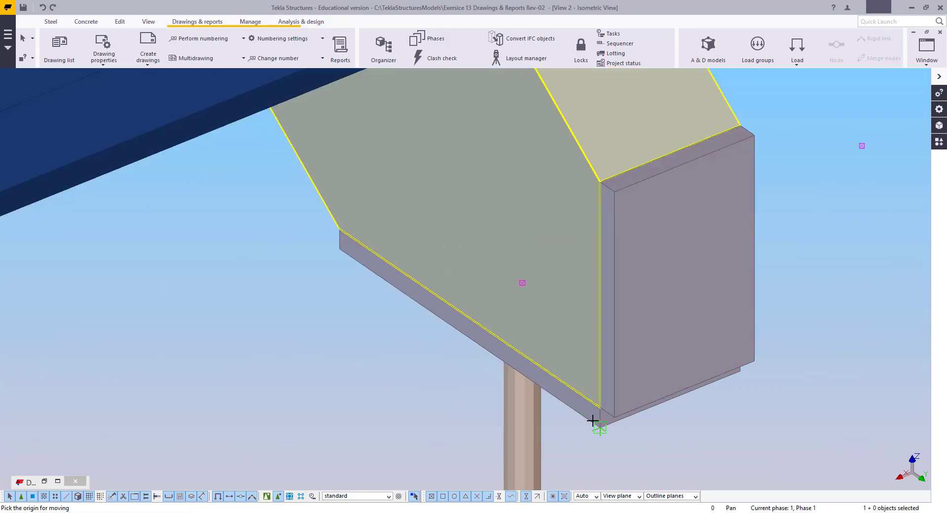
click(592, 421)
scroll(636, 415, up, 2)
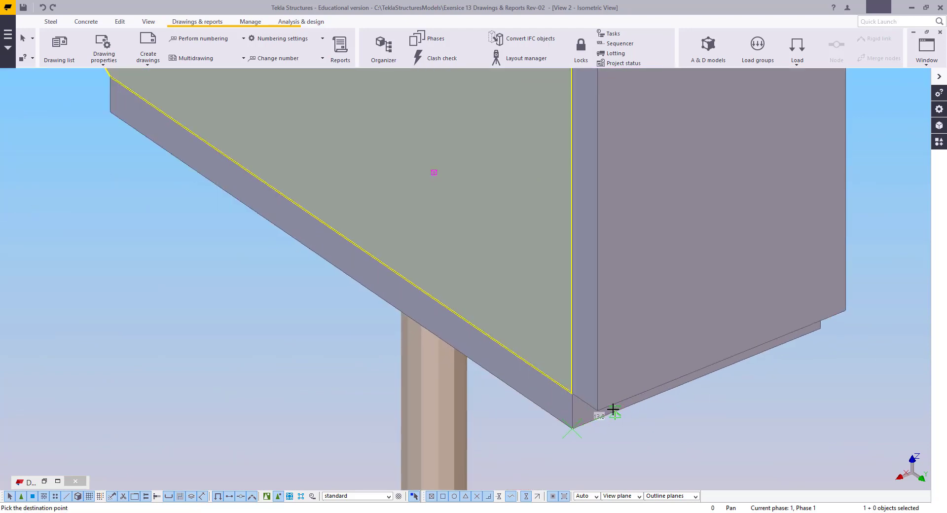
text(5)
key(Return)
right_click(179, 250)
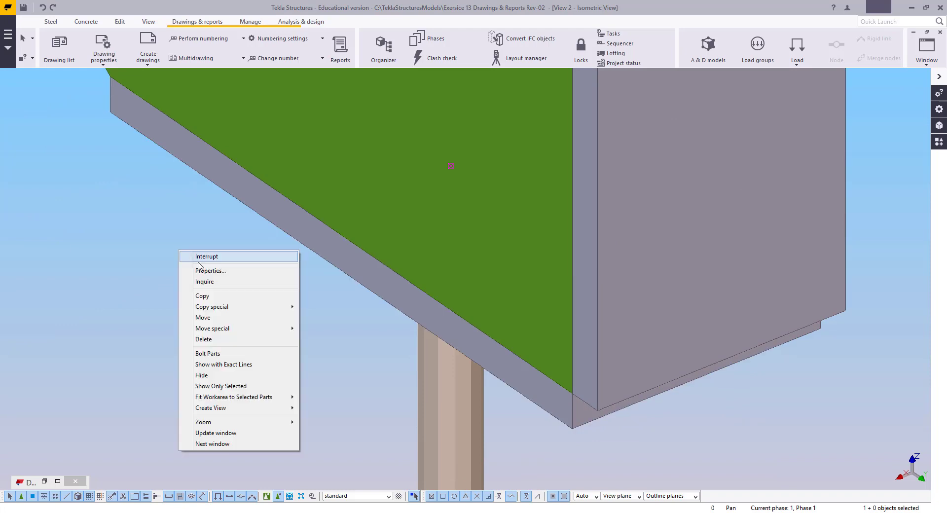
click(198, 261)
Step: Perform numbering on the model and update the stair stringer drawing ST.6
click(198, 38)
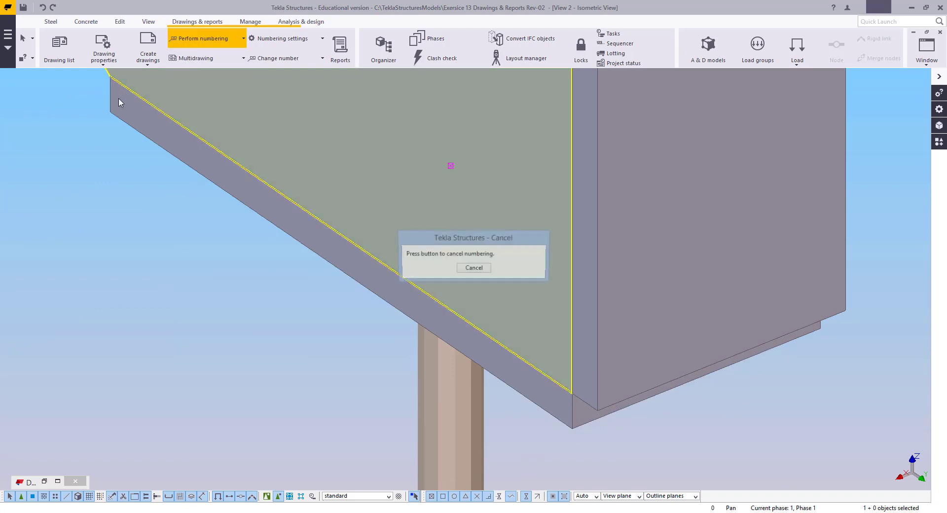
click(58, 50)
scroll(226, 338, down, 5)
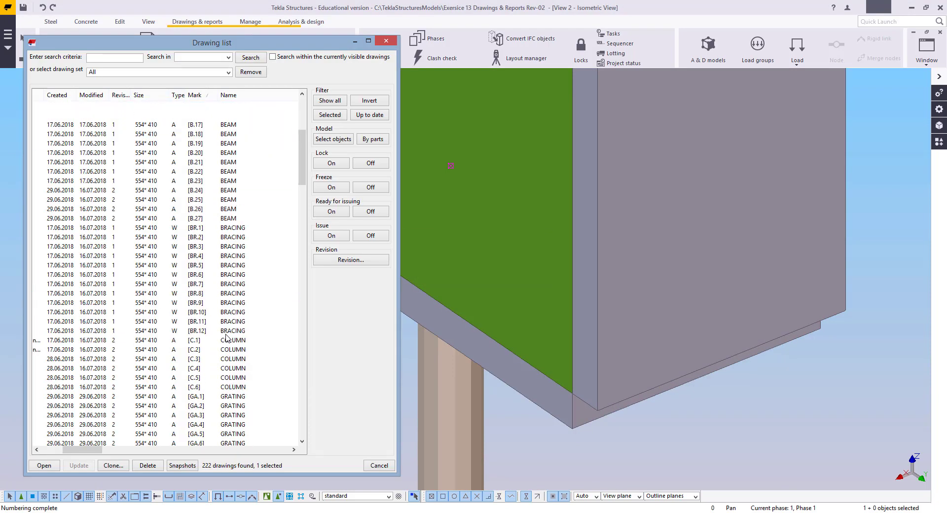
drag(79, 451, 72, 452)
scroll(176, 318, down, 14)
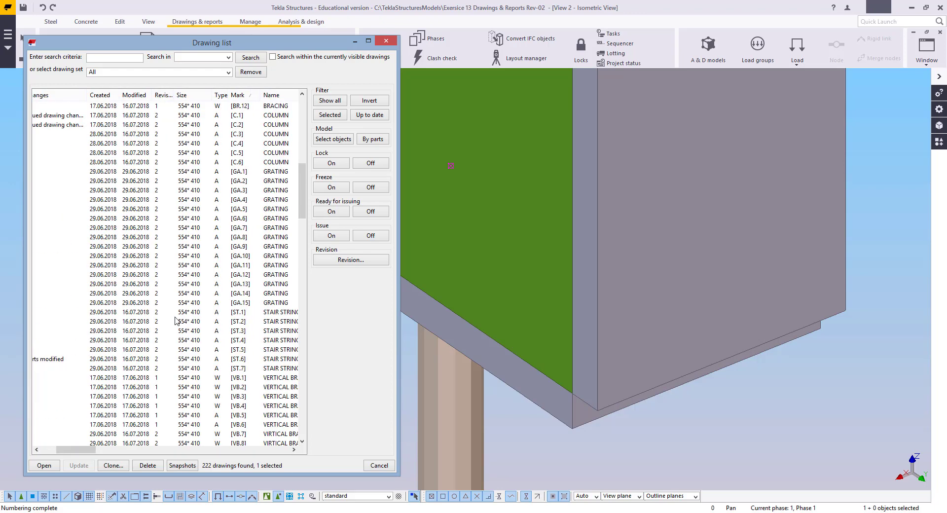
right_click(117, 191)
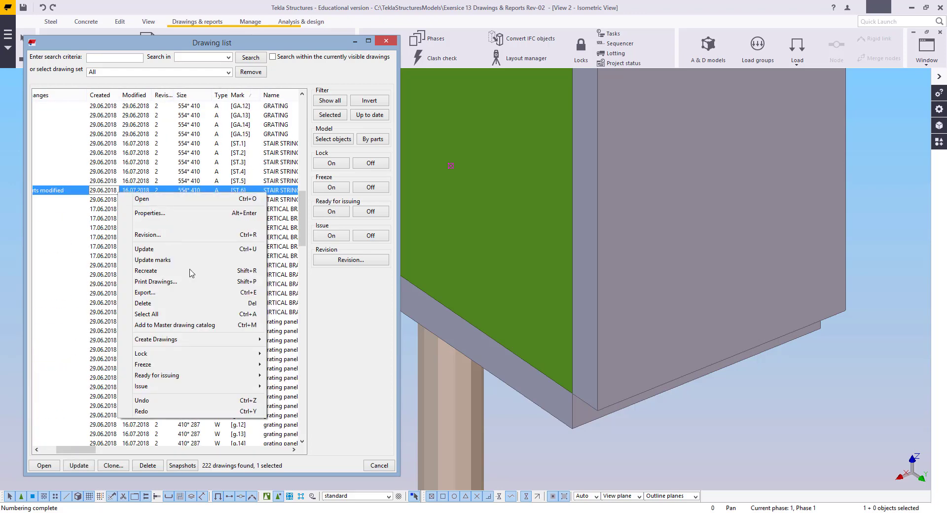
click(159, 251)
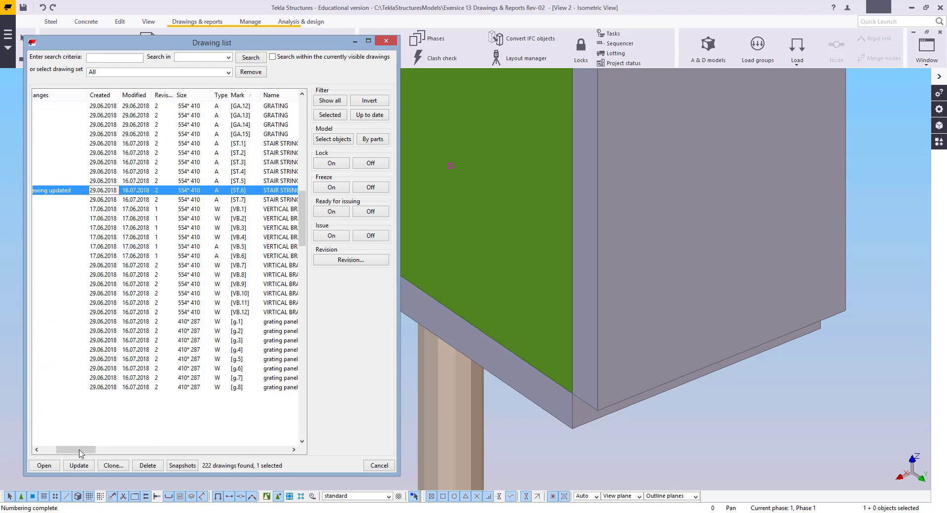
drag(78, 451, 82, 452)
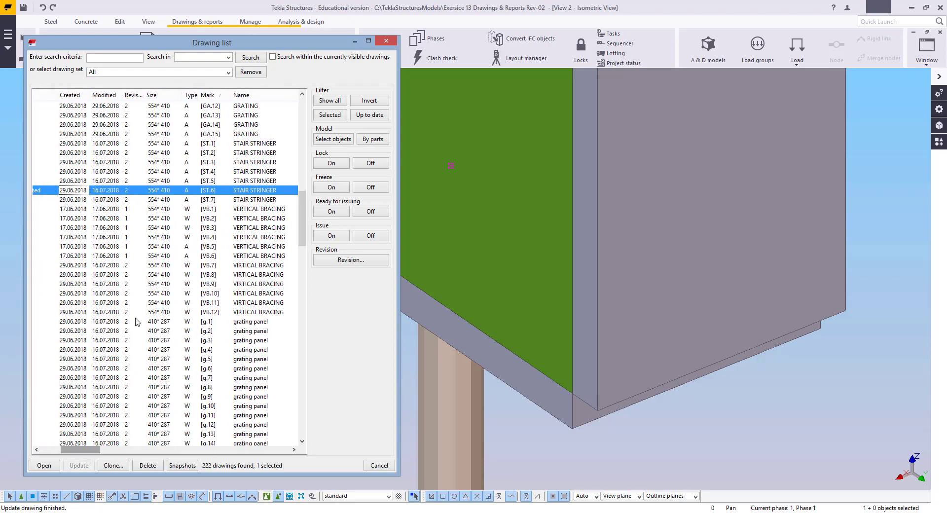
Step: Open general arrangement drawing [1], 3D AND PLAN VIEWS, and examine the ST6 stair bolt and its dimension in Plan +0
scroll(169, 285, up, 5)
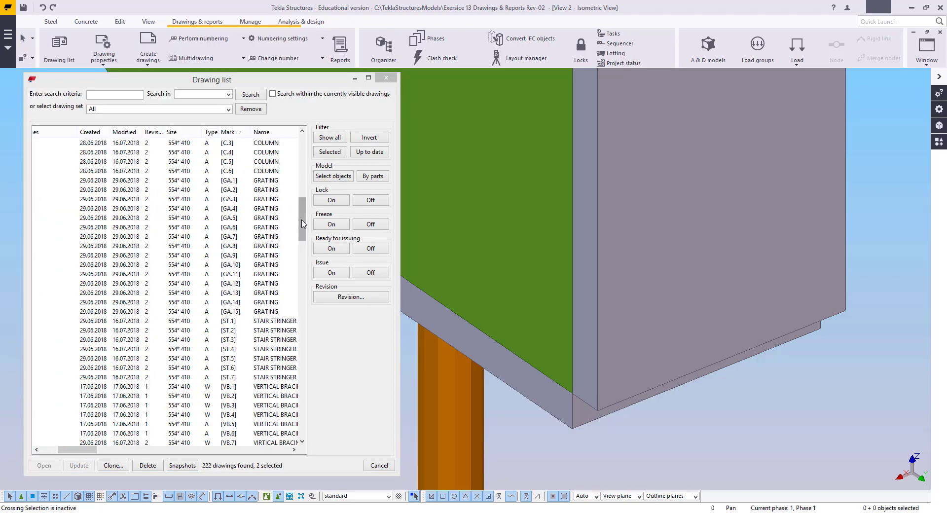
scroll(170, 285, up, 20)
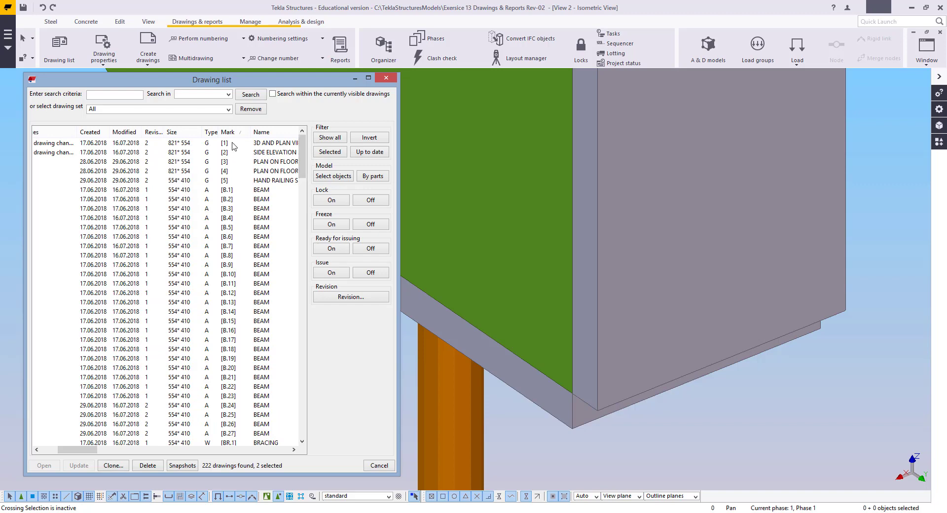
double_click(234, 144)
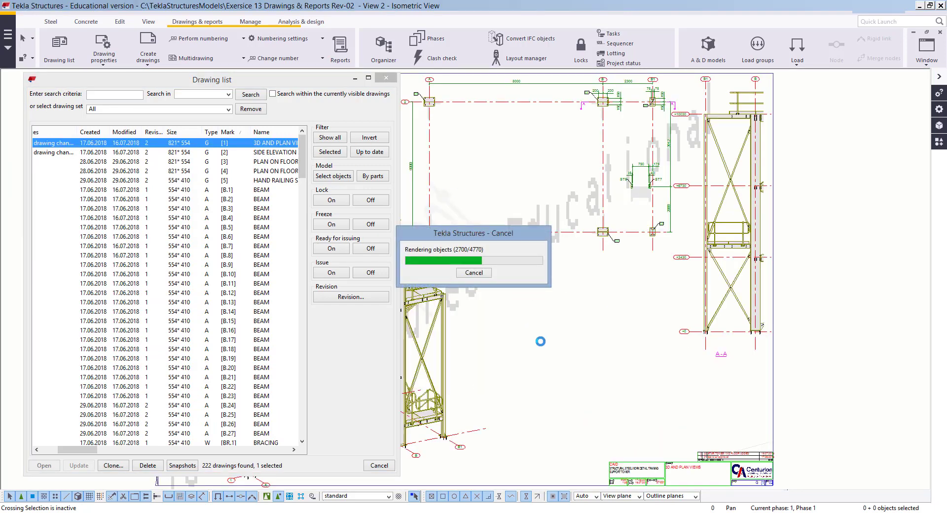
scroll(545, 351, up, 6)
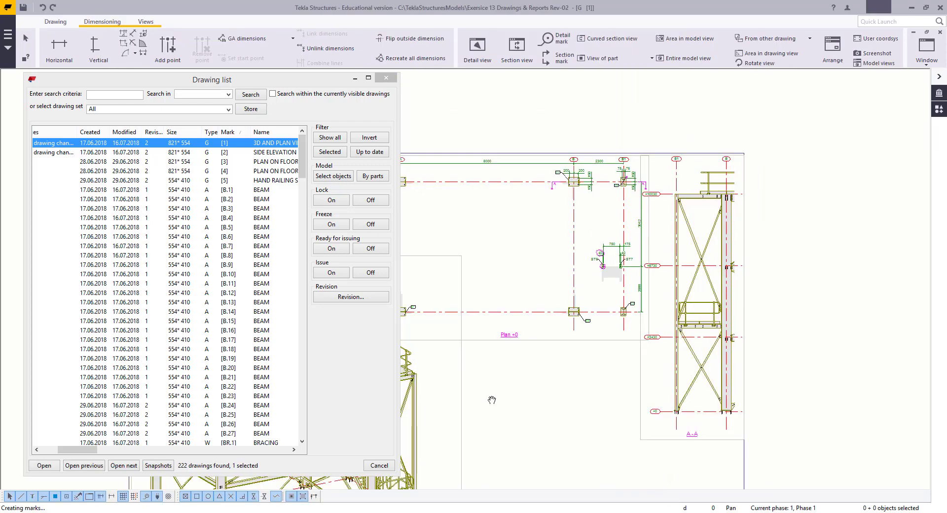
scroll(545, 351, up, 2)
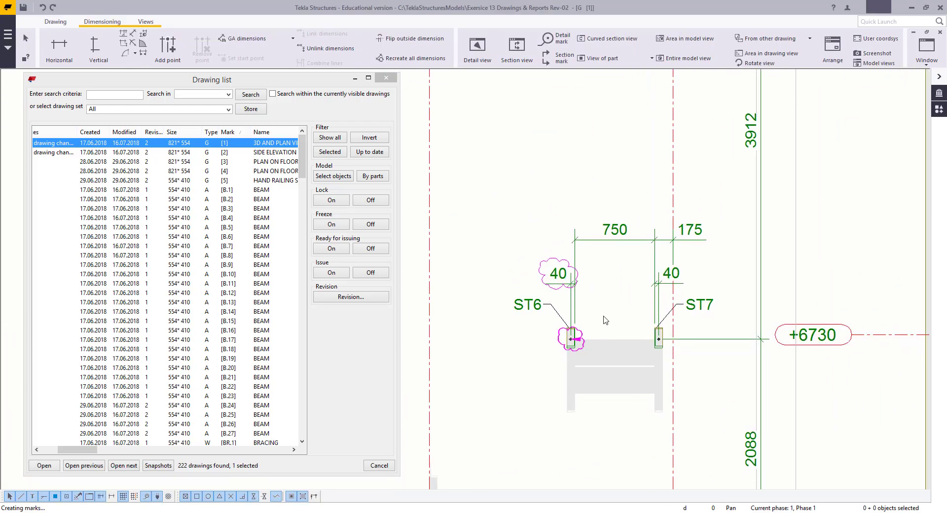
scroll(571, 340, up, 4)
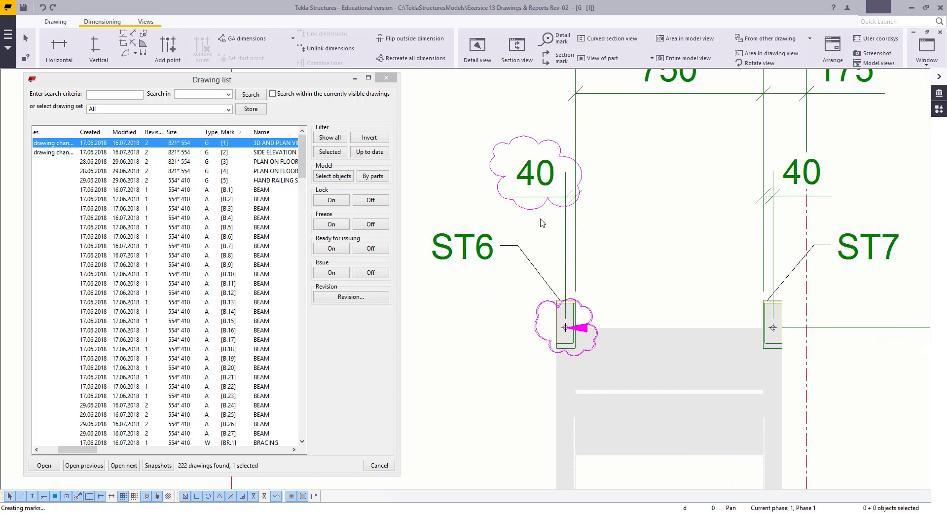
Step: Remove all mark and dimension change symbols from the drawing, clearing the clouds around the ST6 bolt and its dimension
click(55, 22)
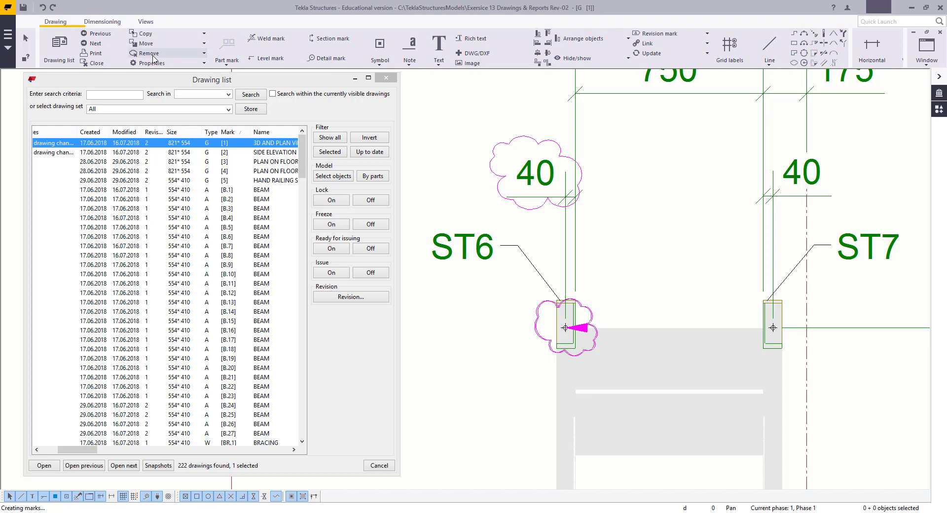
click(154, 53)
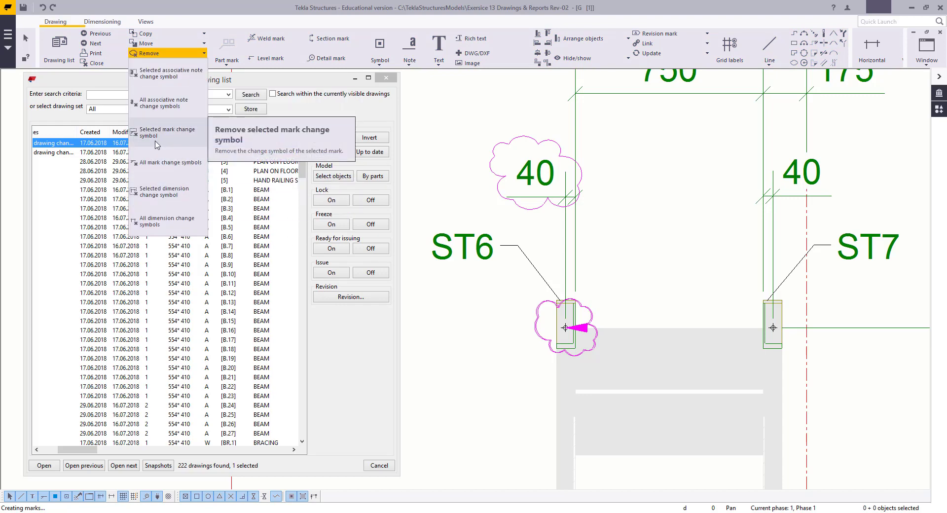
click(144, 53)
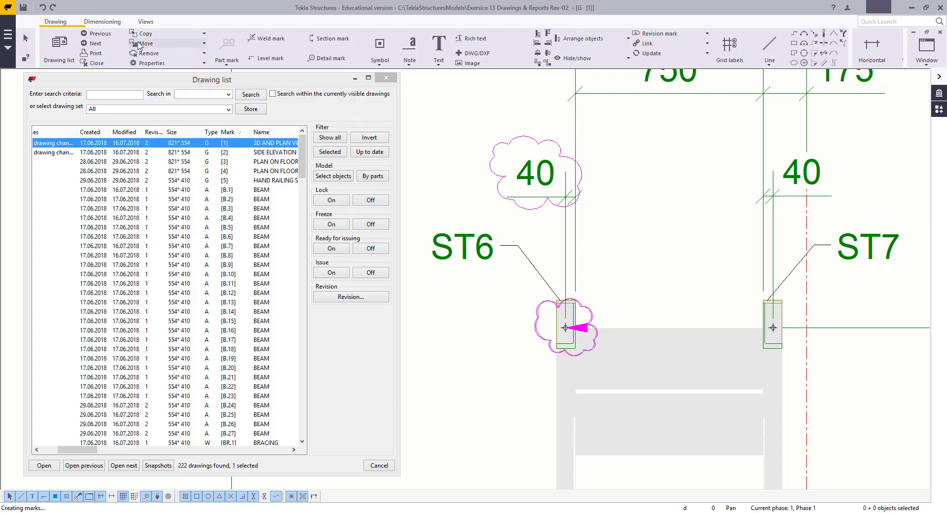
click(147, 54)
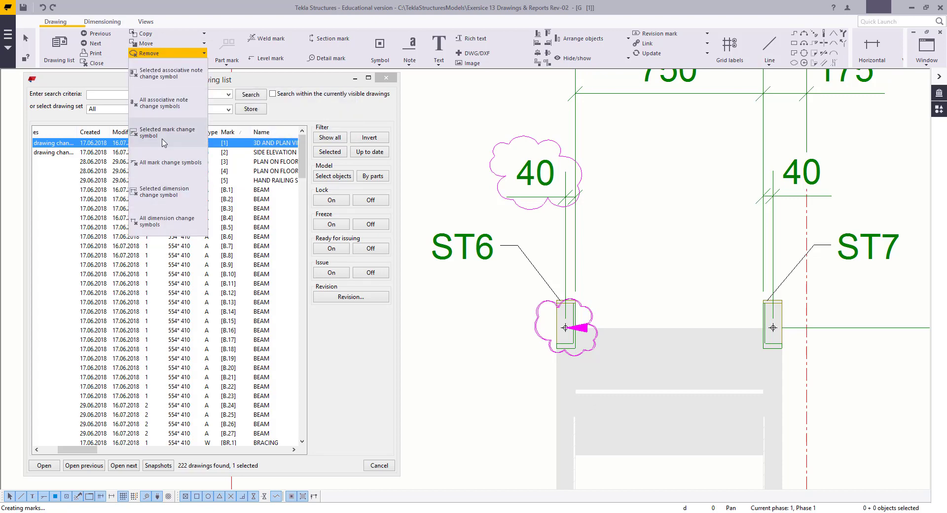
click(158, 163)
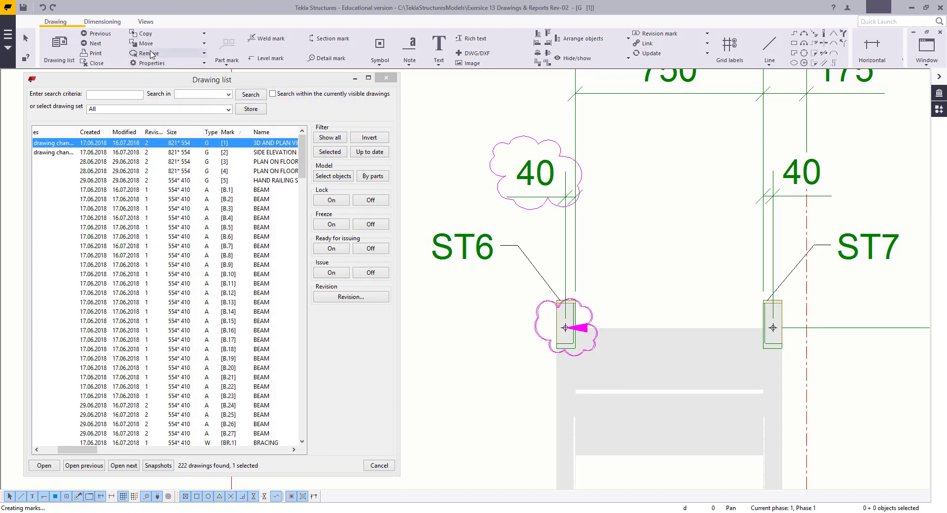
click(152, 53)
click(161, 140)
click(157, 54)
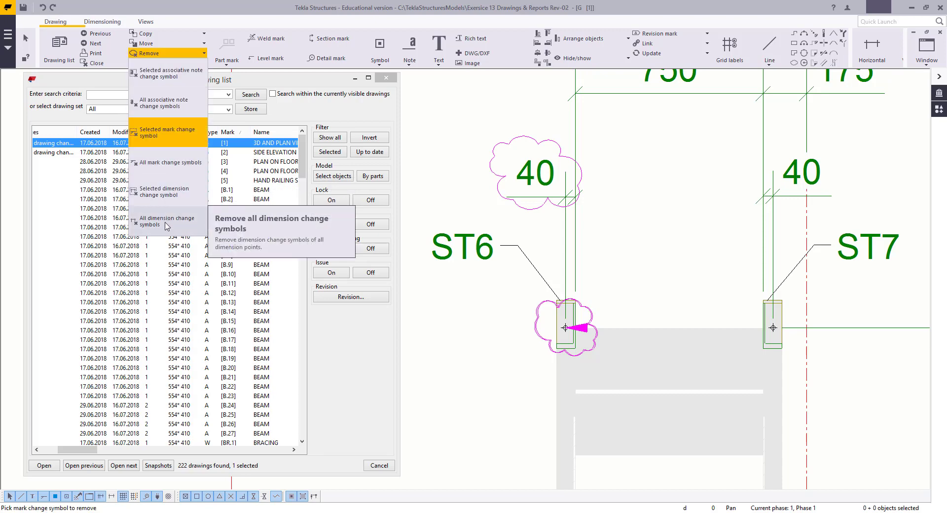
click(167, 221)
click(449, 359)
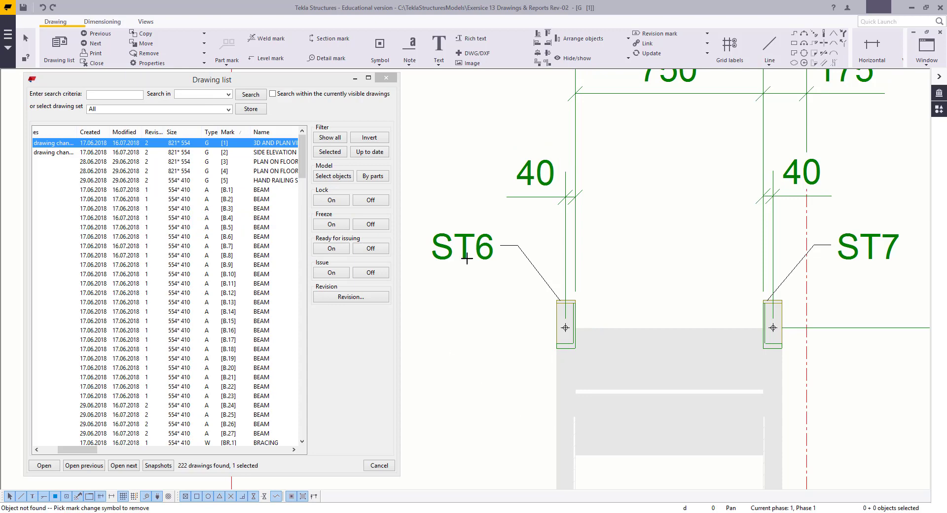
Step: Add a vertical dimension chain beside section A-A through levels +10030, +6730, +3430 and +0
scroll(493, 345, down, 5)
scroll(542, 291, down, 5)
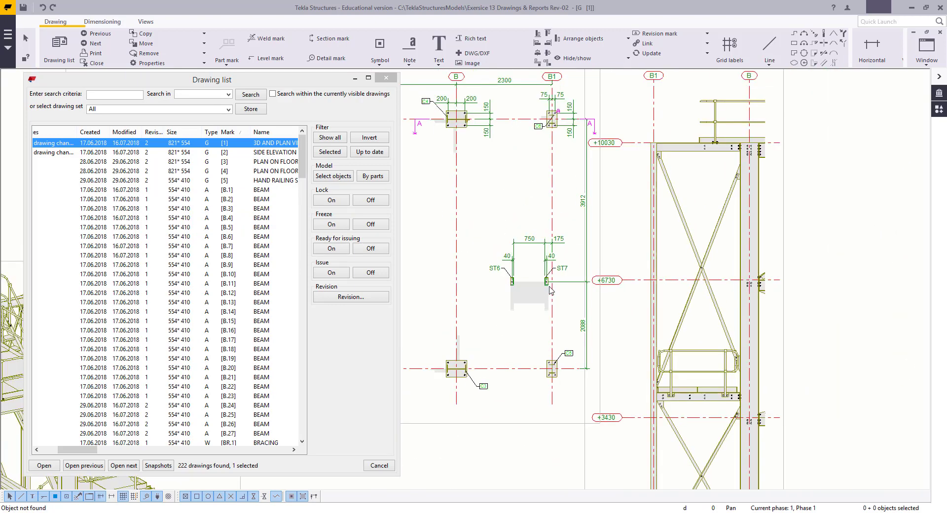
middle_drag(554, 253, 522, 222)
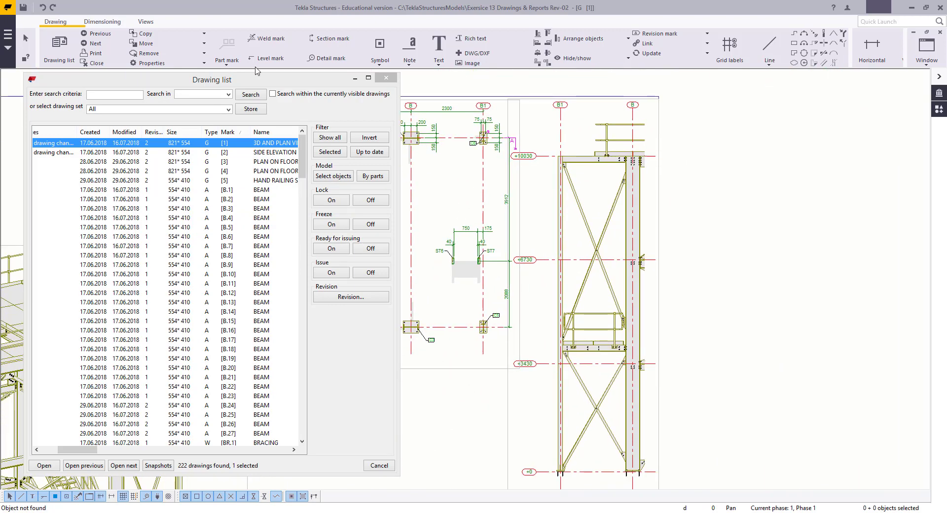
click(94, 23)
click(95, 47)
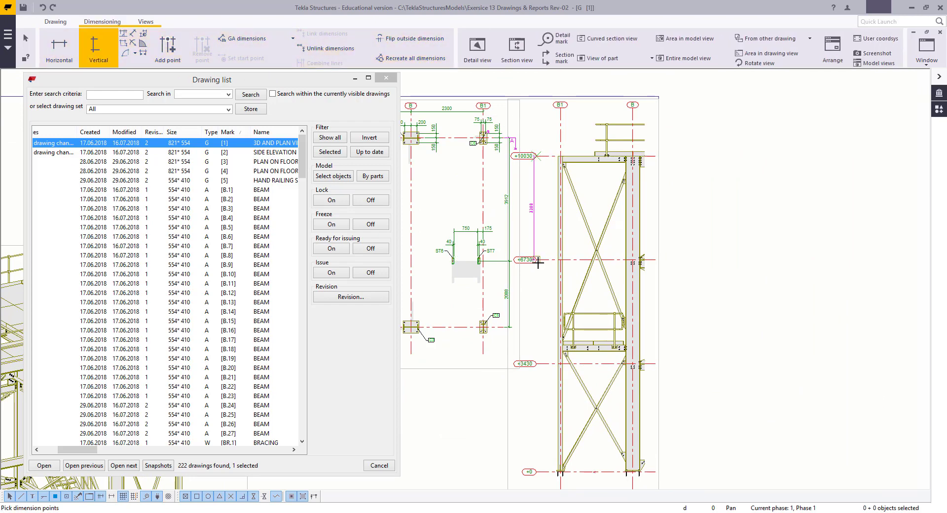
click(537, 260)
click(538, 364)
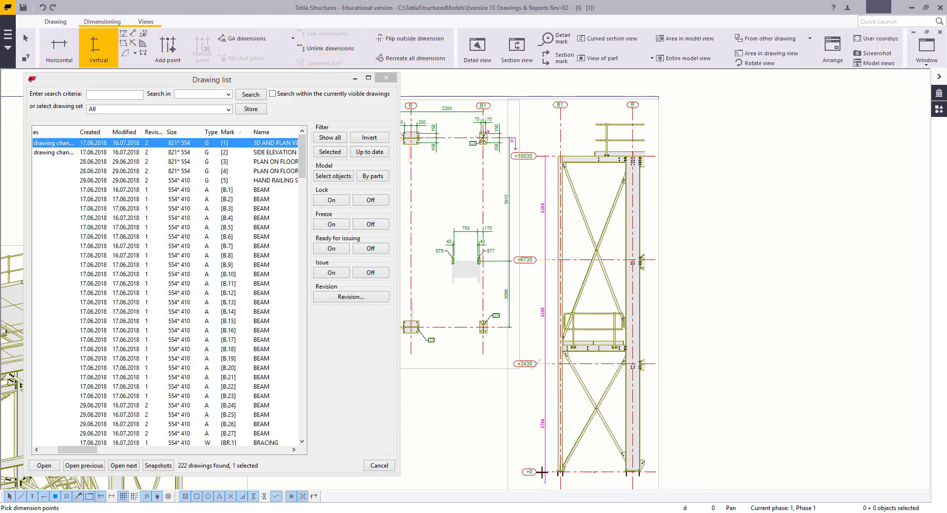
click(542, 472)
middle_click(542, 472)
click(540, 420)
middle_drag(546, 430, 547, 289)
right_click(528, 250)
click(546, 263)
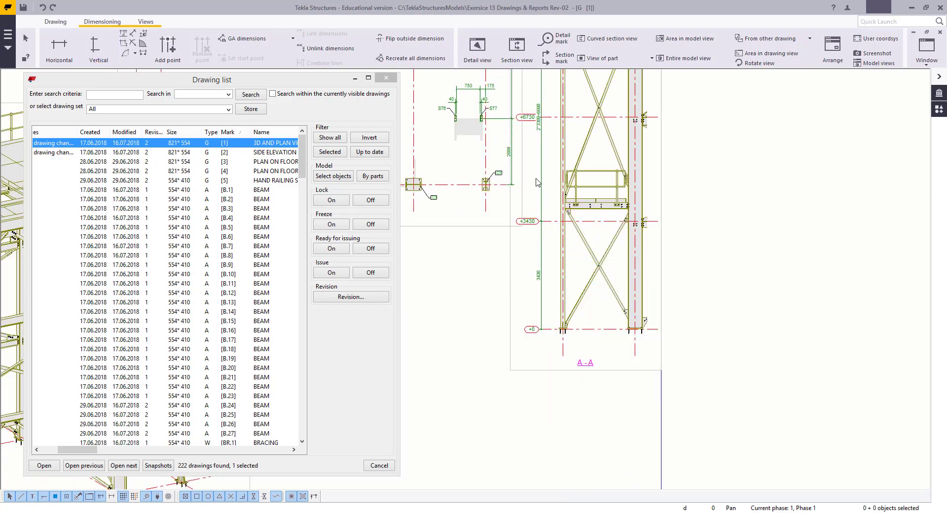
Step: Set Combine equal dimensions to Off for the vertical level dimensions of section A-A, and apply the change
click(542, 182)
middle_drag(861, 453, 866, 493)
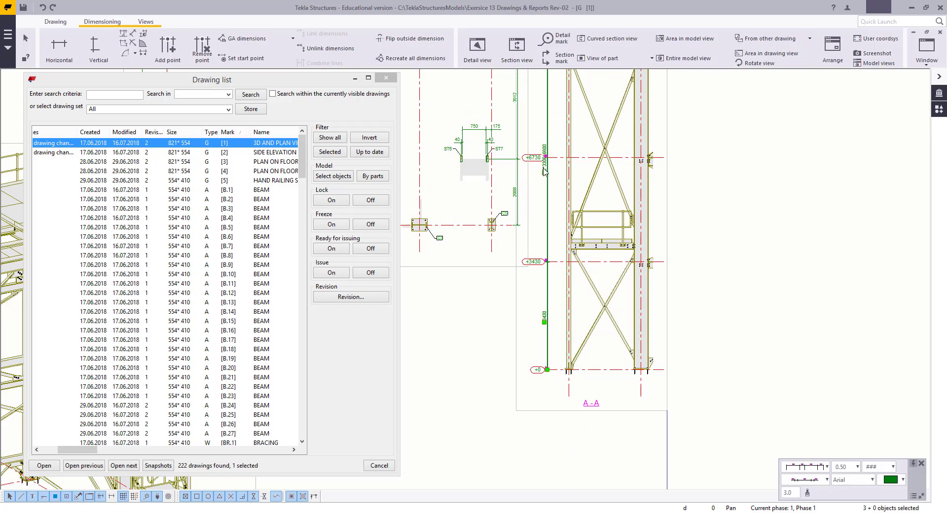
double_click(544, 170)
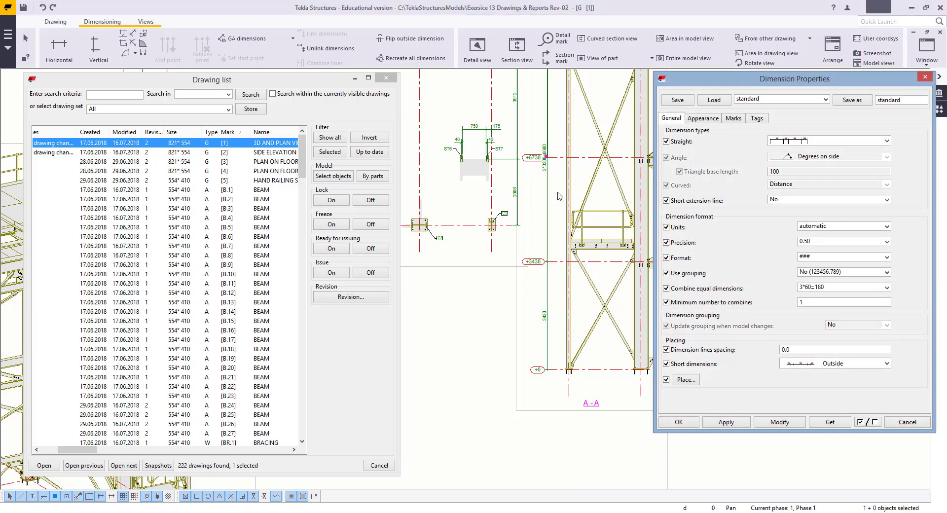
click(546, 200)
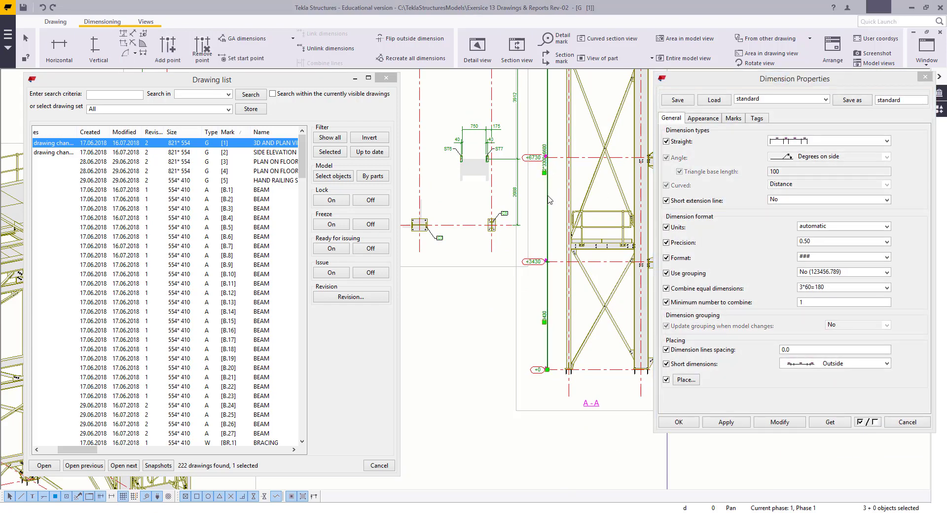
click(819, 273)
click(819, 280)
click(817, 287)
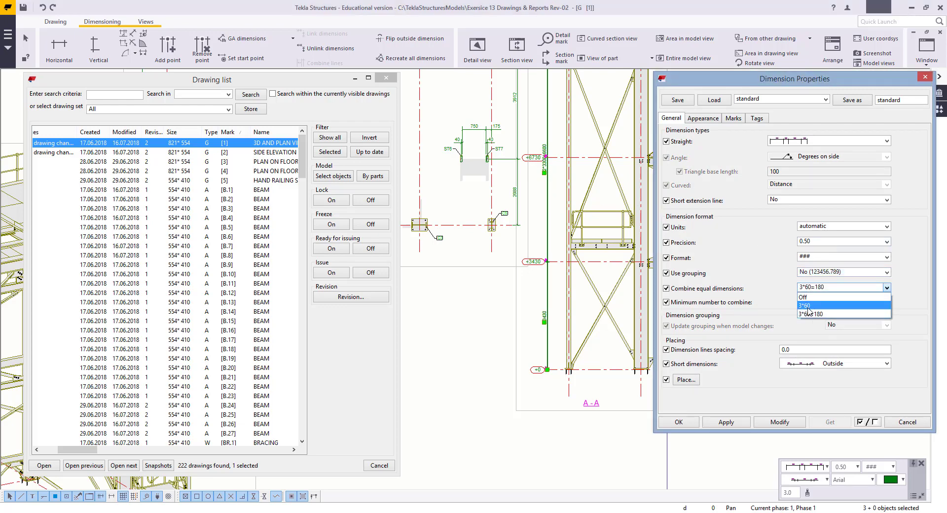
click(804, 297)
click(782, 423)
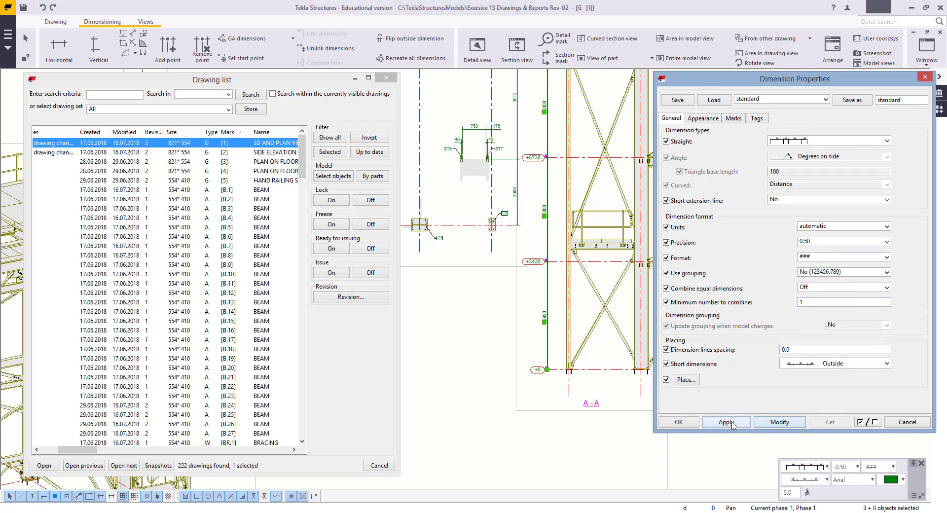
click(679, 422)
scroll(577, 326, up, 3)
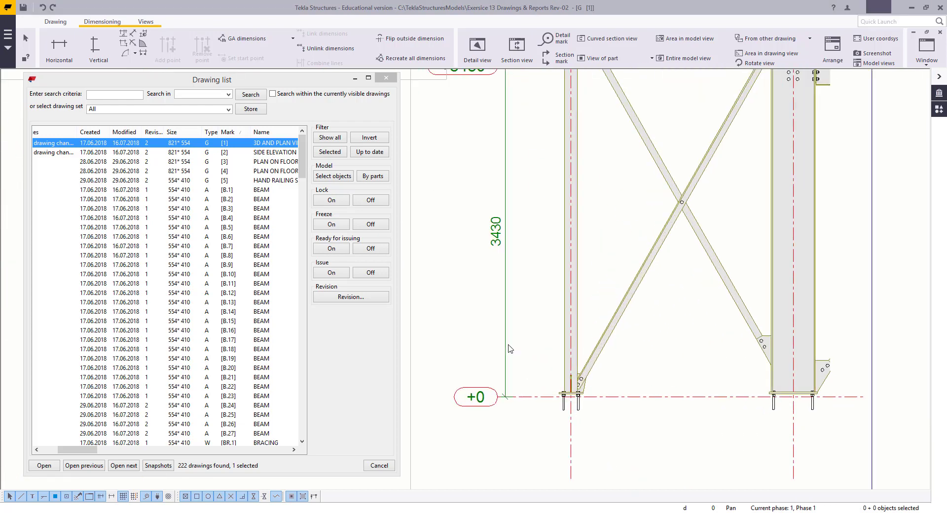
Step: Add a vertical dimension between the underside of the column base plate and level +0 in section A-A
click(95, 47)
scroll(641, 296, up, 4)
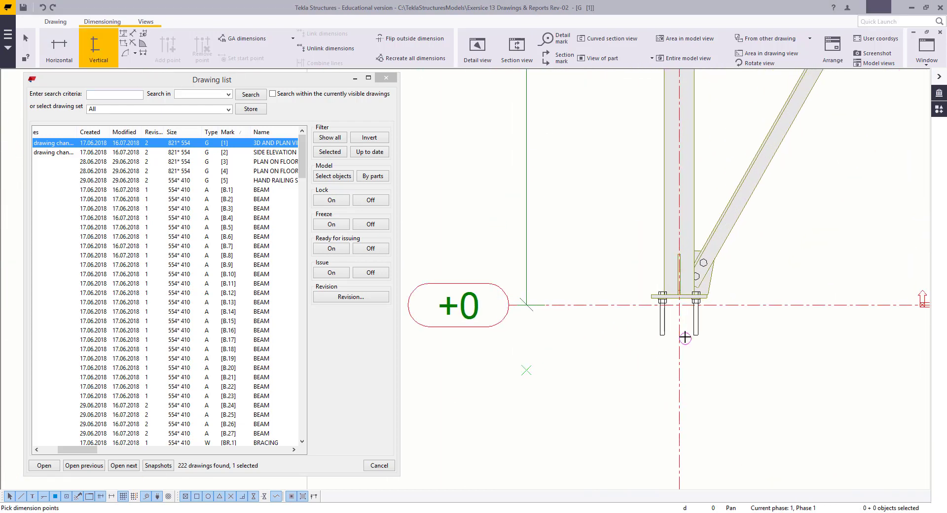
click(646, 292)
click(628, 298)
middle_click(572, 345)
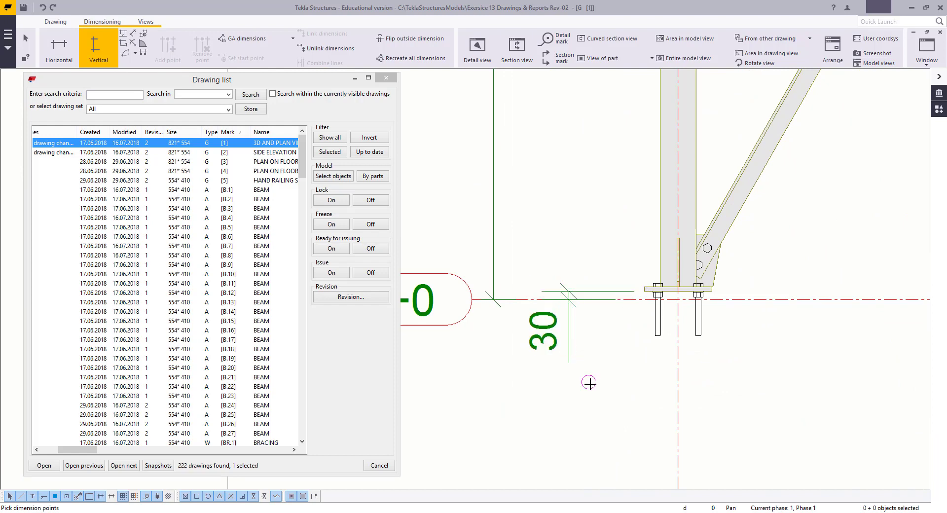
Step: Add a vertical dimension from level +3430 to the top of the stair platform beam in section A-A
scroll(589, 382, down, 3)
middle_drag(619, 306, 622, 451)
middle_drag(619, 202, 606, 381)
scroll(602, 346, down, 1)
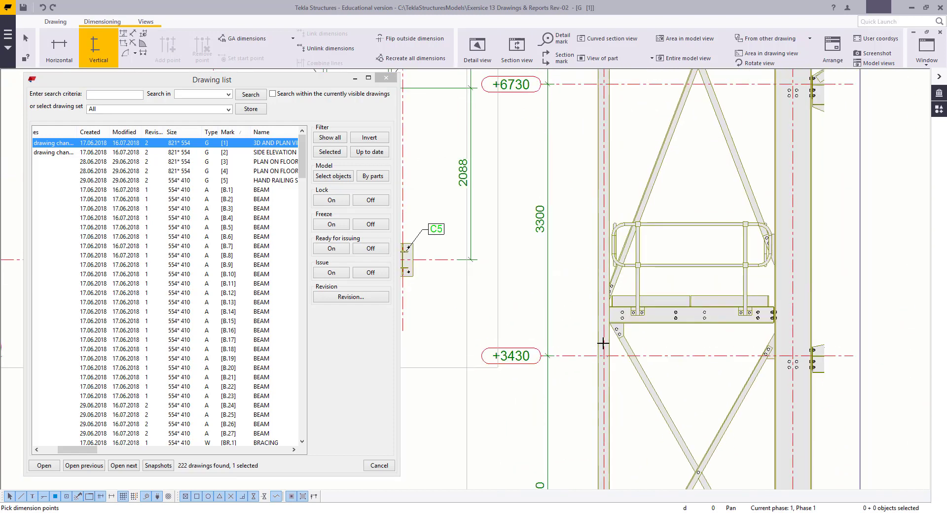
scroll(575, 338, up, 4)
click(558, 373)
scroll(619, 297, up, 2)
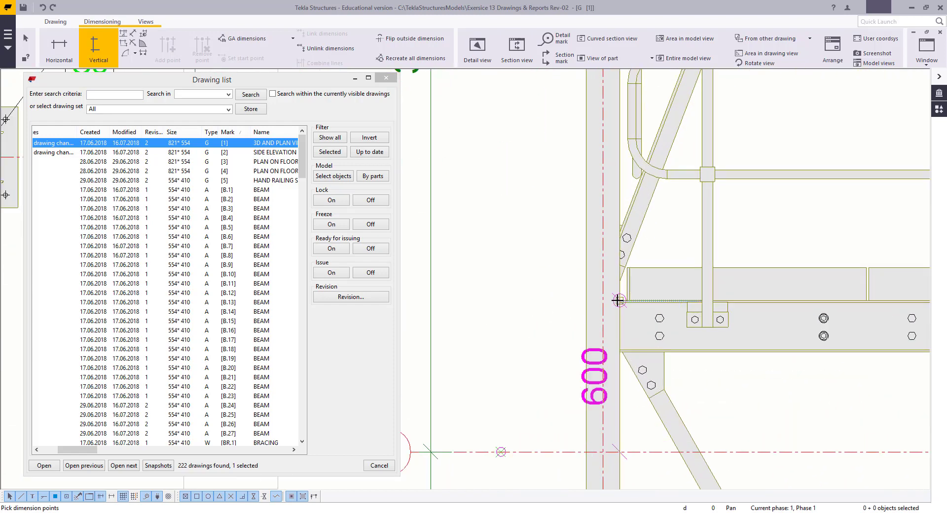
click(618, 298)
middle_click(507, 370)
scroll(520, 390, down, 4)
middle_drag(539, 91, 549, 430)
middle_drag(552, 353, 539, 232)
scroll(577, 326, down, 4)
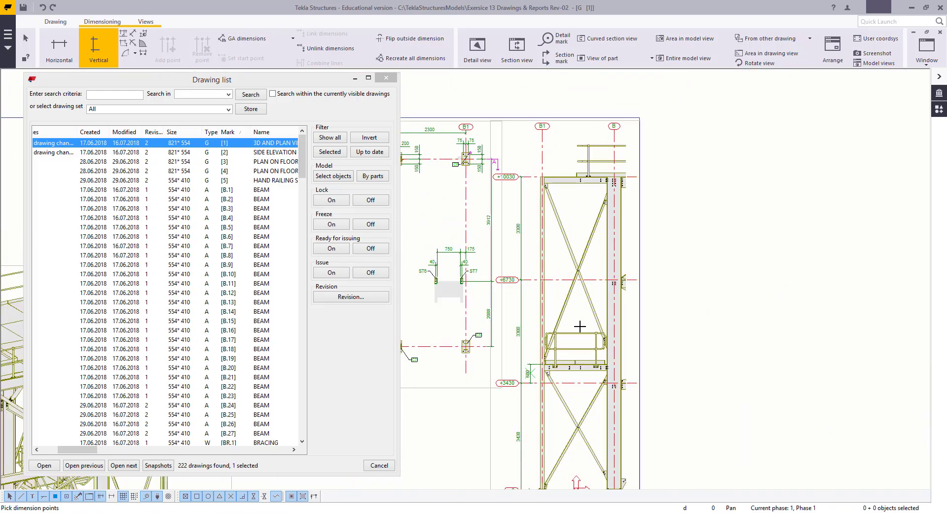
right_click(554, 229)
click(562, 232)
Step: Add part marks to the two columns and the two upper diagonal braces in section A-A
scroll(611, 234, up, 1)
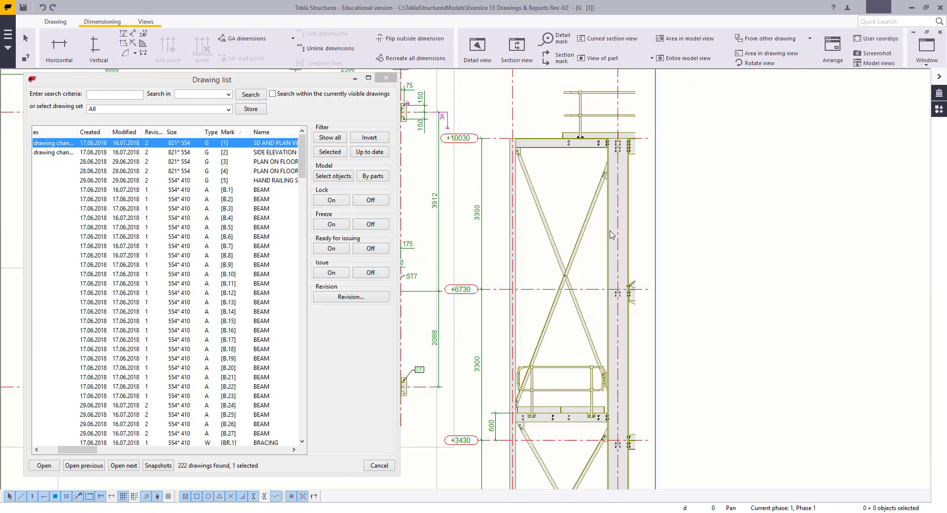
drag(516, 243, 516, 242)
right_click(552, 204)
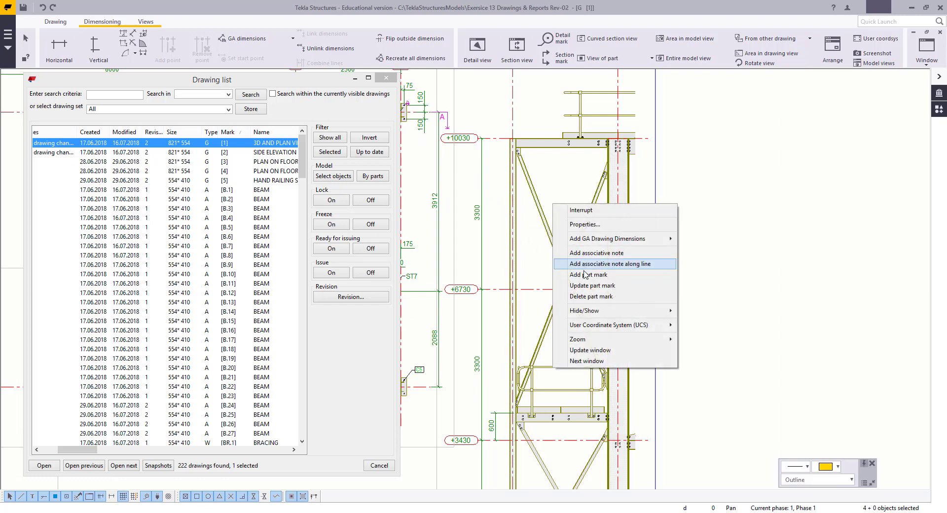
click(577, 275)
Step: Move the VB9 and VB12 part marks into the clear space above the handrail, between the upper braces
scroll(548, 468, up, 2)
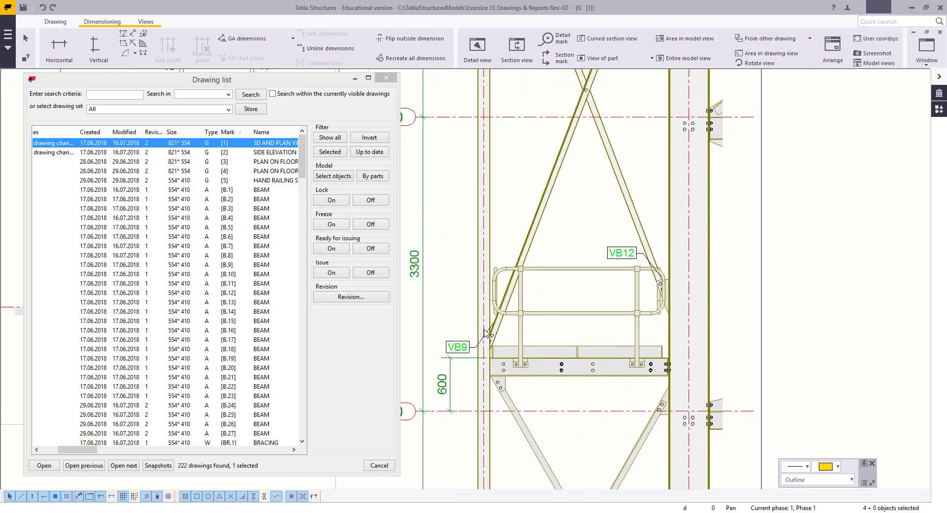
mouse_move(451, 346)
mouse_down()
mouse_move(487, 265)
mouse_move(481, 270)
mouse_move(515, 158)
mouse_move(515, 194)
mouse_up()
click(625, 253)
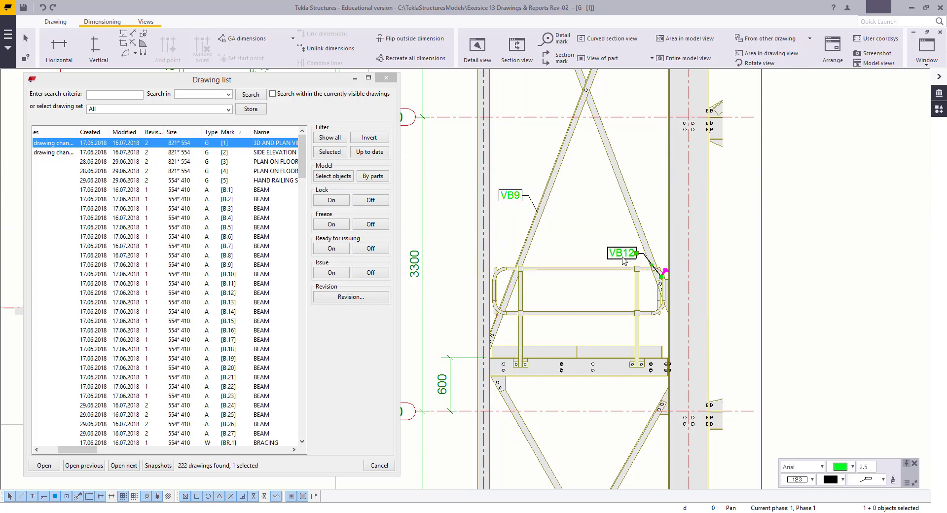
drag(626, 253, 610, 233)
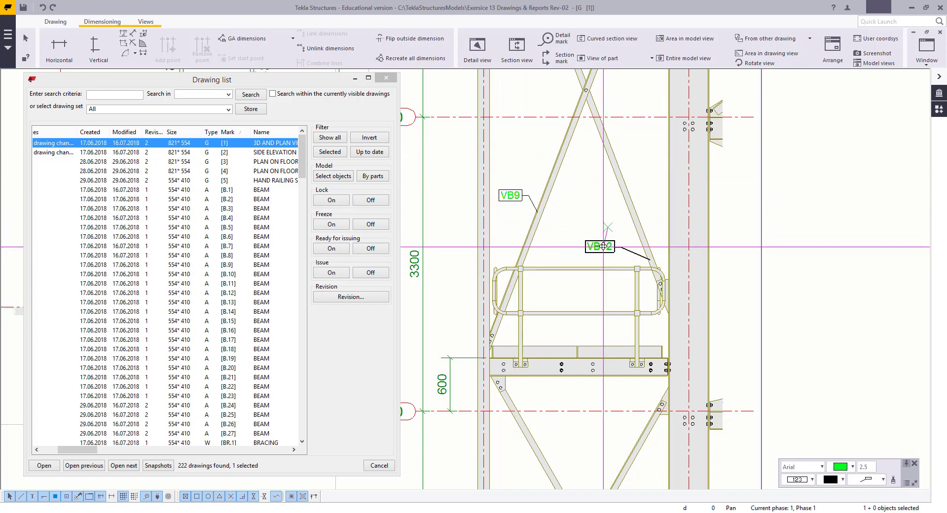
Step: Add part marks to the two lower diagonal braces of section A-A
scroll(601, 309, down, 5)
drag(523, 325, 524, 325)
right_click(523, 325)
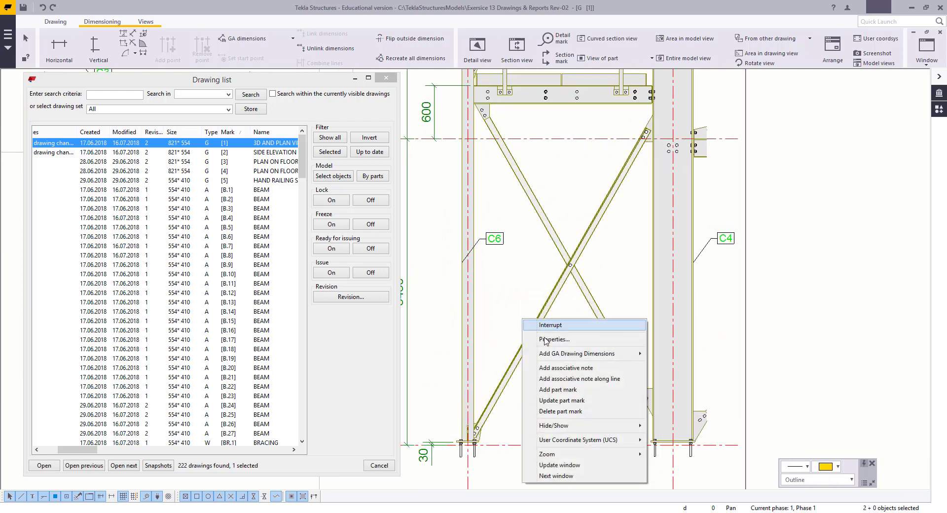
click(547, 390)
right_click(552, 205)
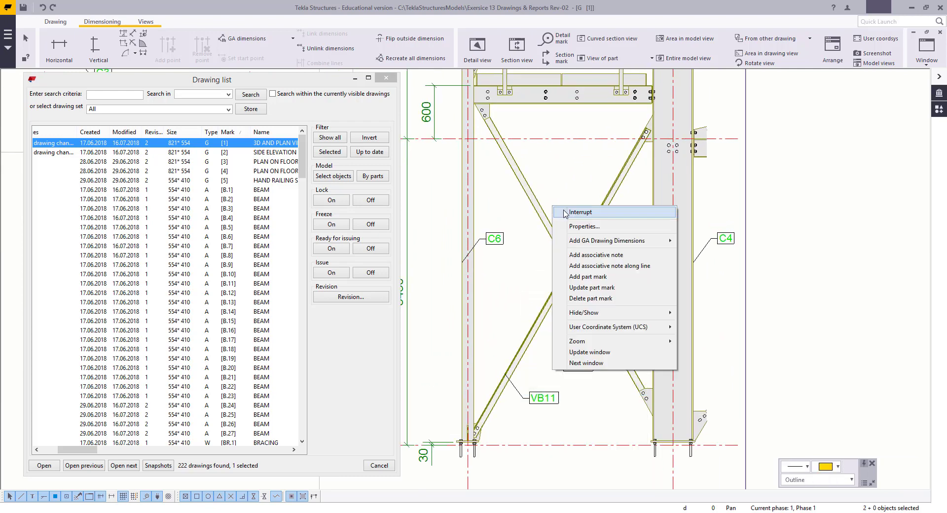
click(564, 211)
click(572, 305)
Step: Add part marks to the platform beams near levels +10030 and +3430 in section A-A
scroll(572, 301, down, 4)
middle_drag(573, 373, 571, 363)
scroll(570, 365, up, 3)
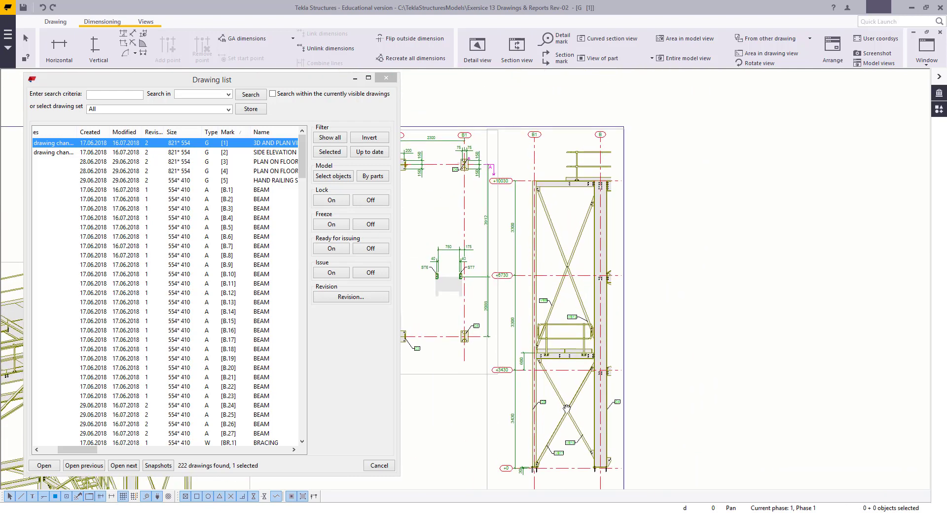
click(569, 388)
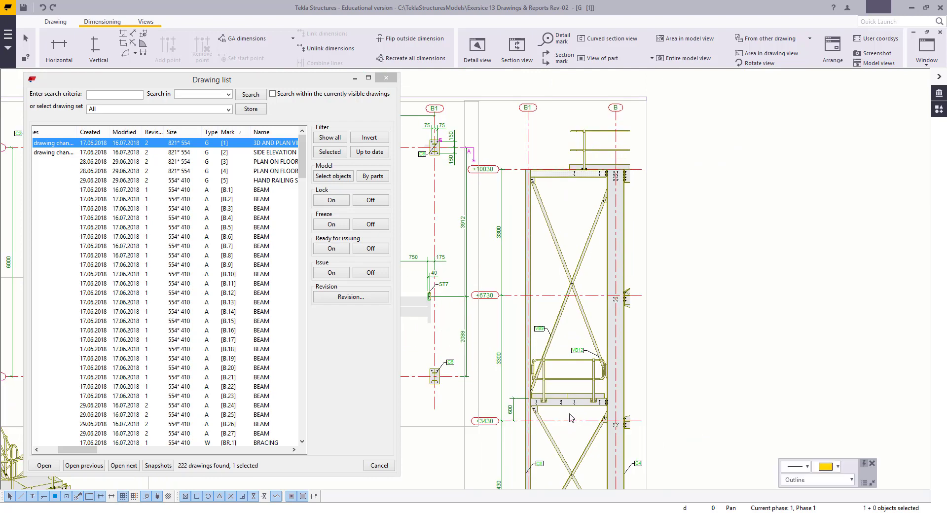
right_click(568, 256)
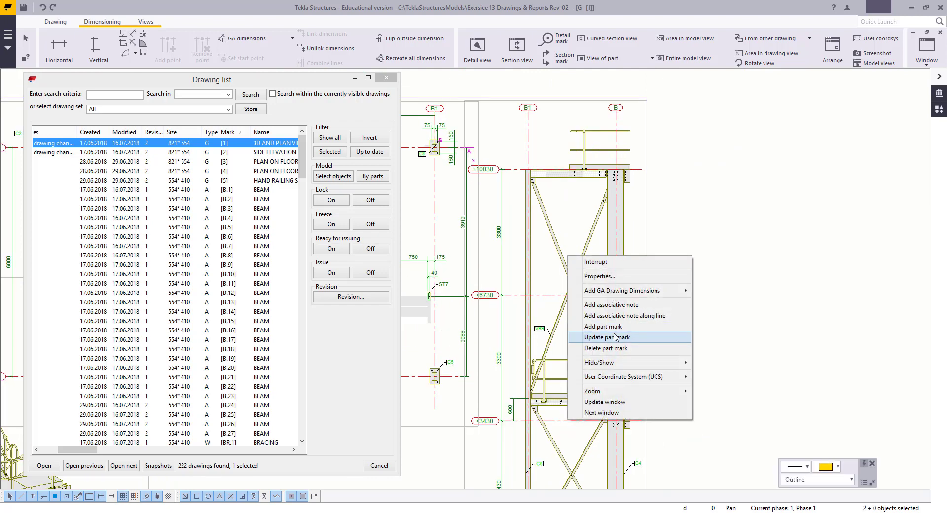
click(615, 337)
right_click(553, 191)
click(602, 276)
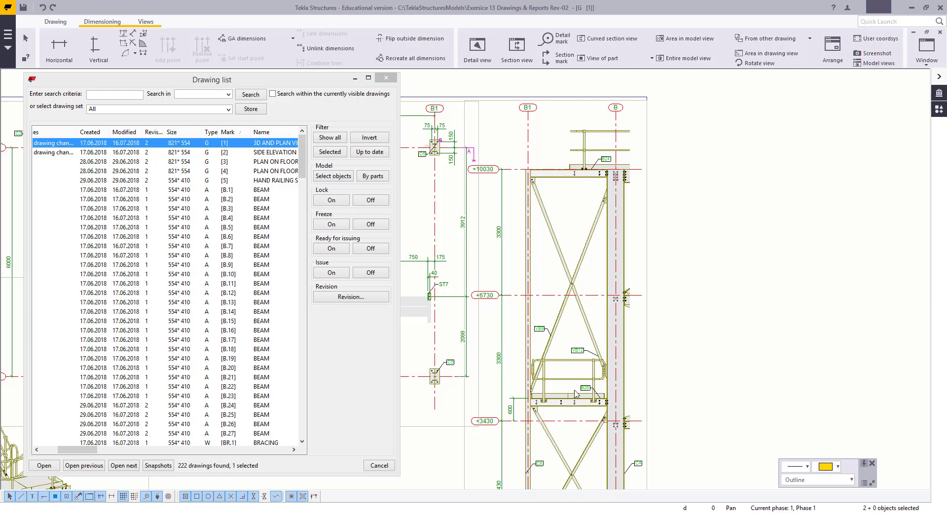
Step: Rotate the Plan +0 view by 90 degrees
scroll(568, 333, down, 5)
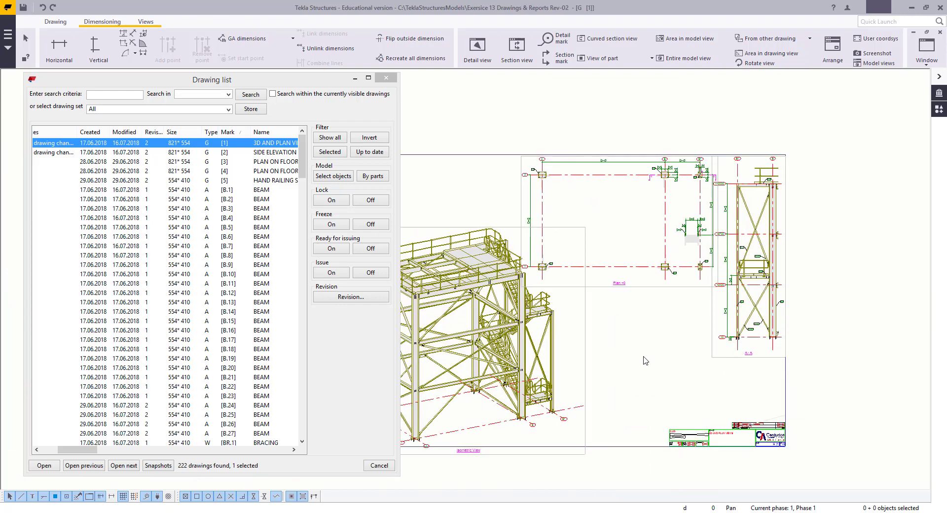
middle_drag(627, 363, 662, 357)
scroll(653, 358, down, 1)
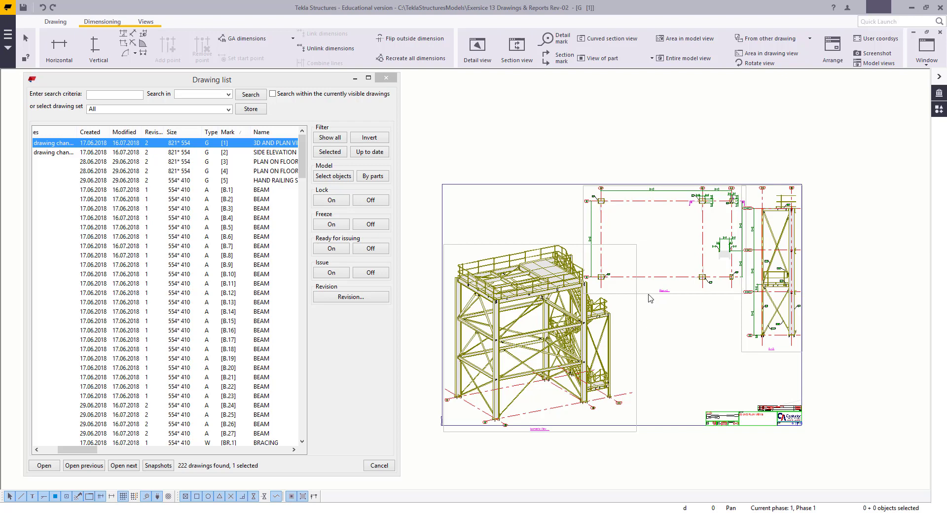
click(650, 298)
right_click(576, 229)
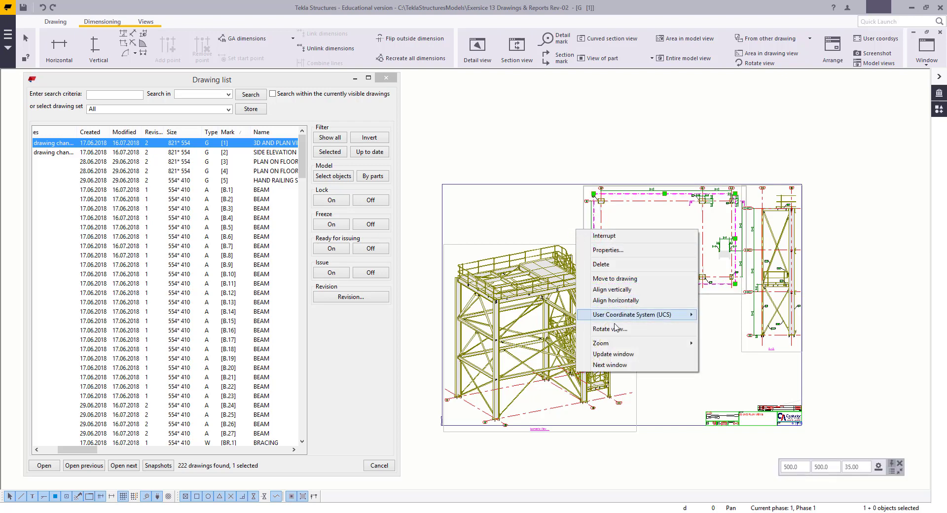
click(616, 328)
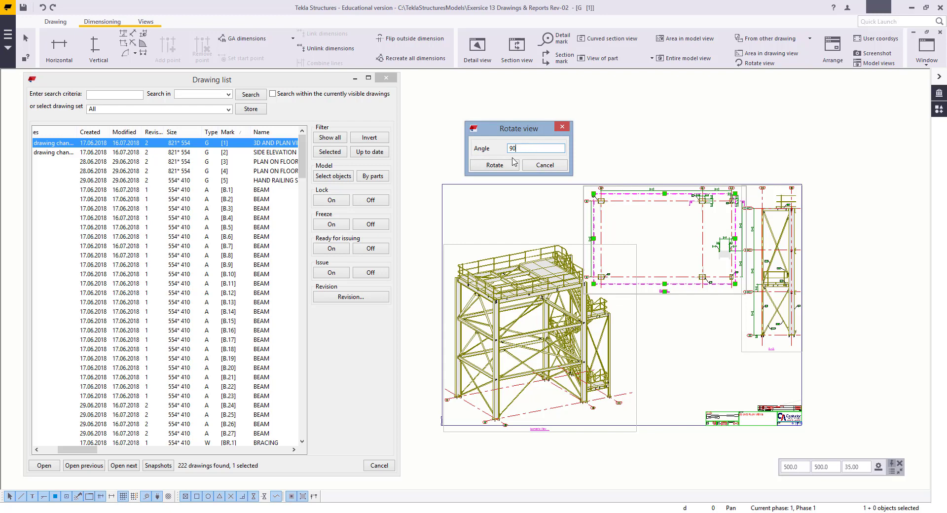
click(494, 165)
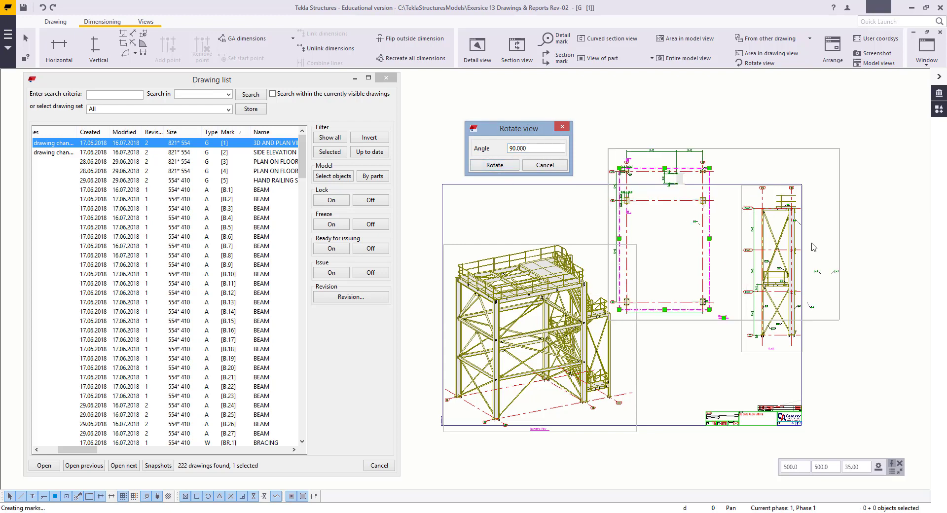
Step: Move the rotated Plan +0 view up clear of section A-A and delete its stray part marks
scroll(755, 207, up, 4)
mouse_move(568, 227)
mouse_down()
mouse_move(664, 267)
mouse_move(661, 274)
mouse_up()
click(740, 317)
scroll(741, 316, up, 3)
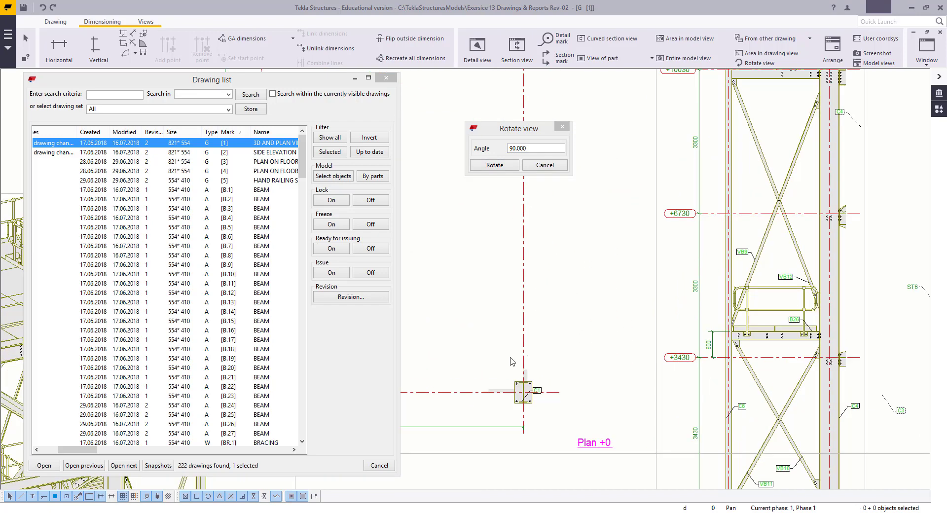
click(563, 391)
scroll(563, 391, down, 2)
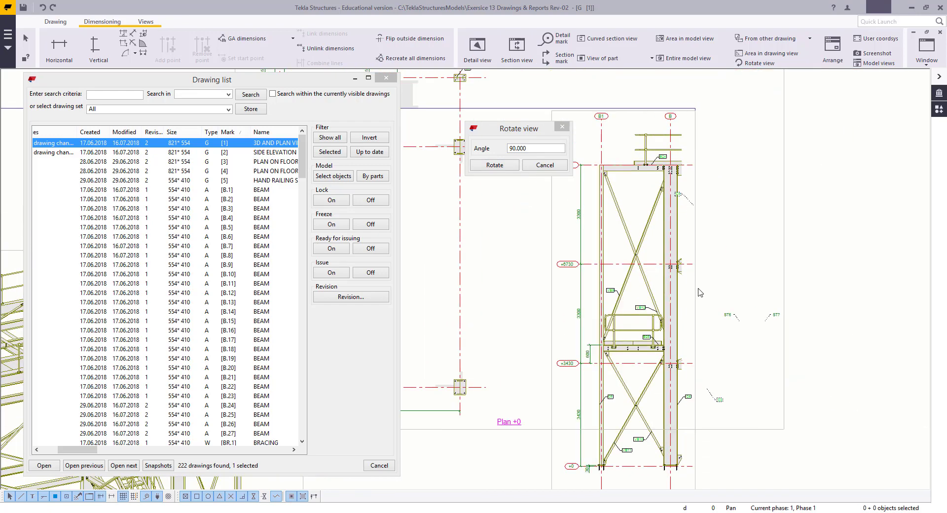
scroll(787, 387, down, 2)
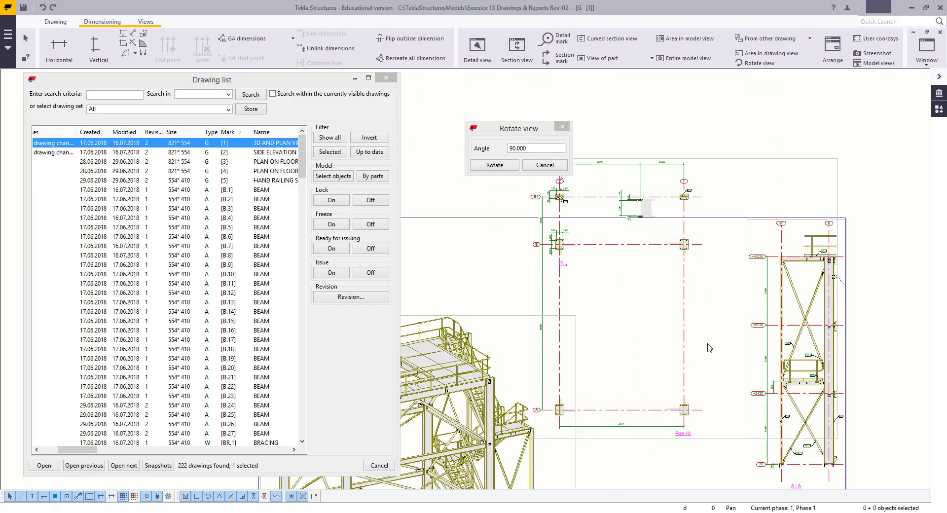
drag(710, 324, 650, 254)
click(773, 123)
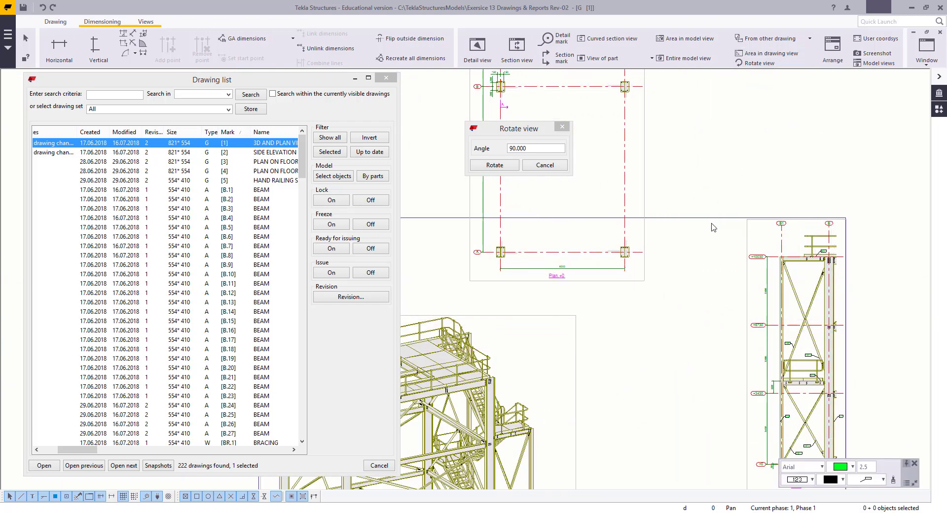
Step: Place the Plan +0 view between the isometric view and section A-A, and shift the isometric view up within the sheet
scroll(711, 227, down, 3)
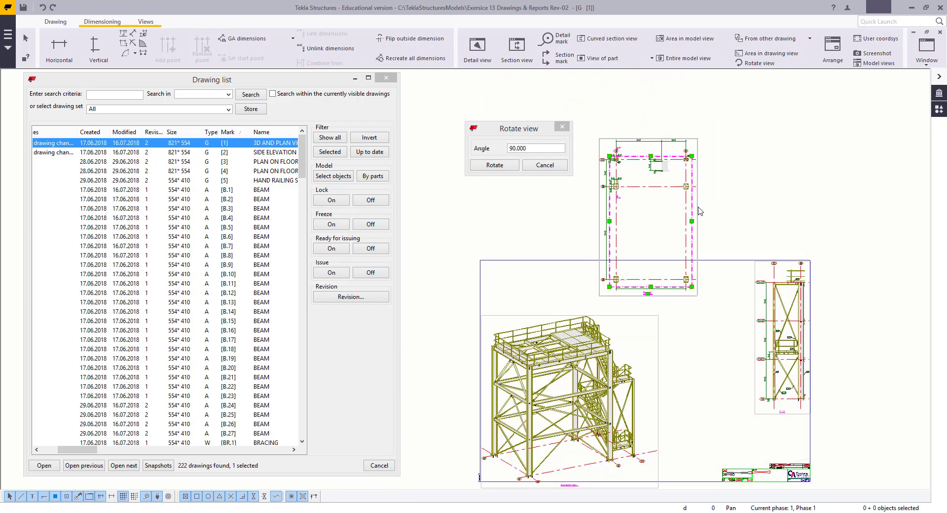
drag(697, 200, 752, 322)
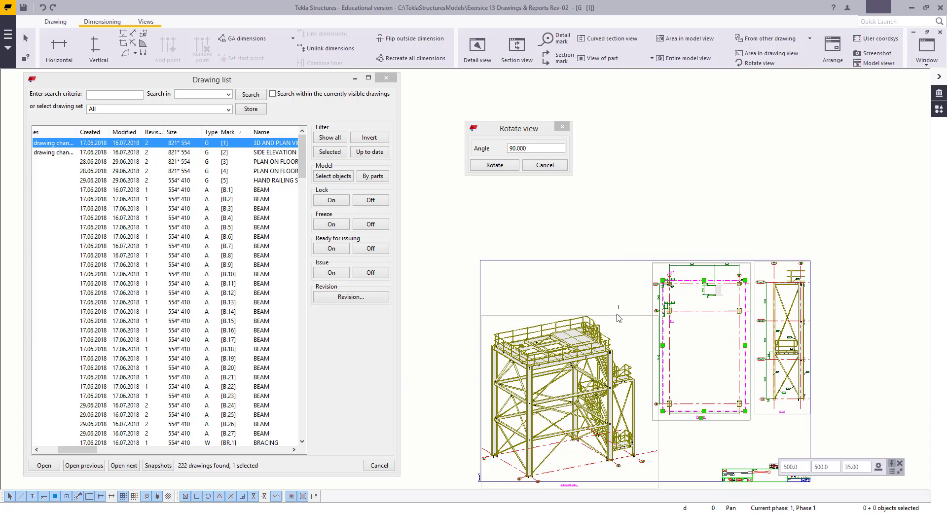
click(629, 318)
mouse_move(629, 319)
mouse_down()
mouse_move(625, 275)
mouse_move(626, 287)
mouse_up()
Step: Move the Plan +0 view and the section A-A view slightly down within the drawing frame
scroll(718, 391, up, 2)
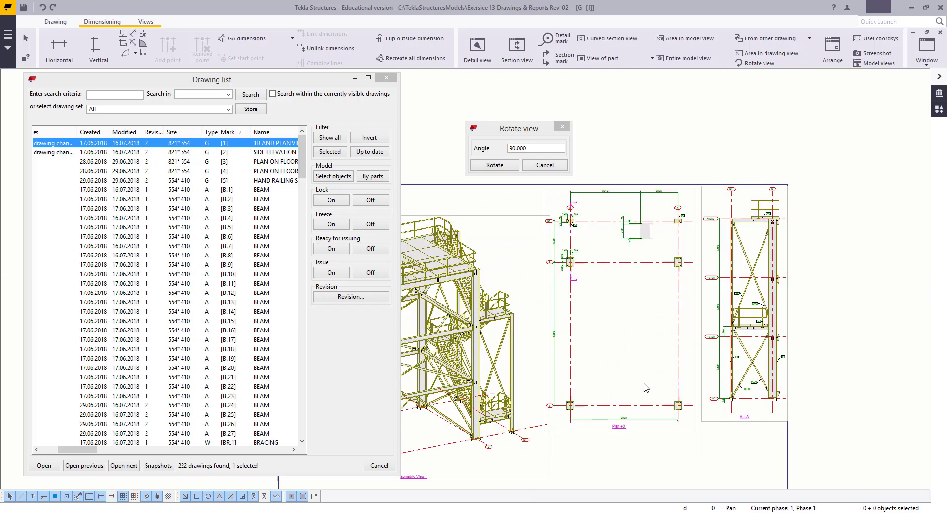
scroll(646, 388, up, 1)
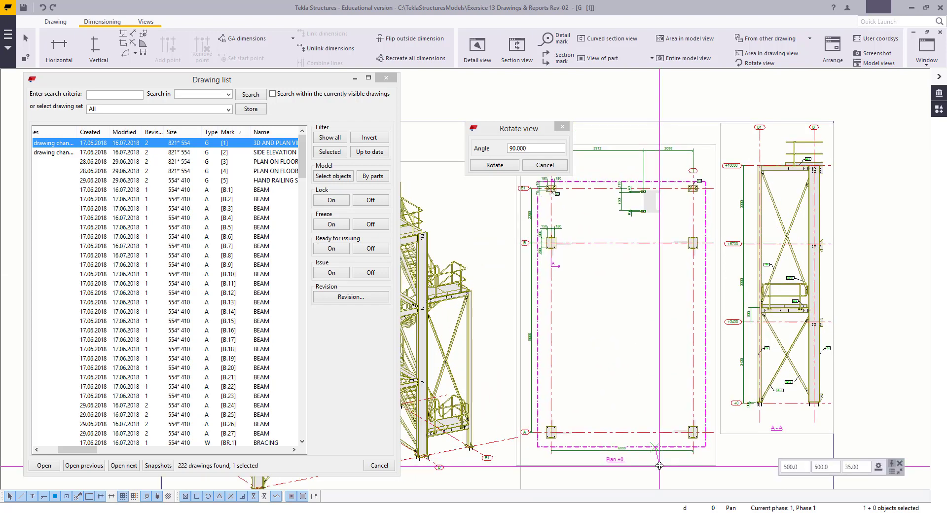
scroll(689, 321, down, 1)
scroll(689, 321, up, 1)
click(691, 420)
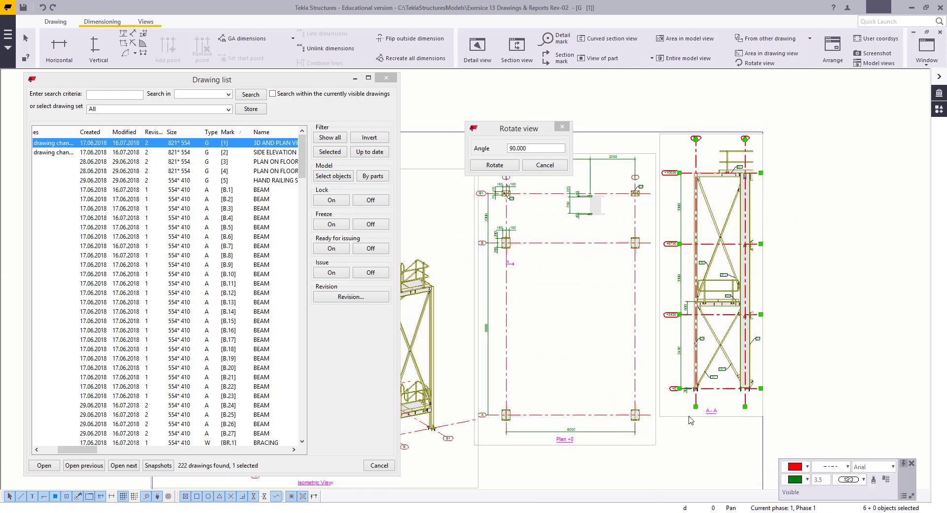
click(681, 416)
drag(686, 417, 681, 436)
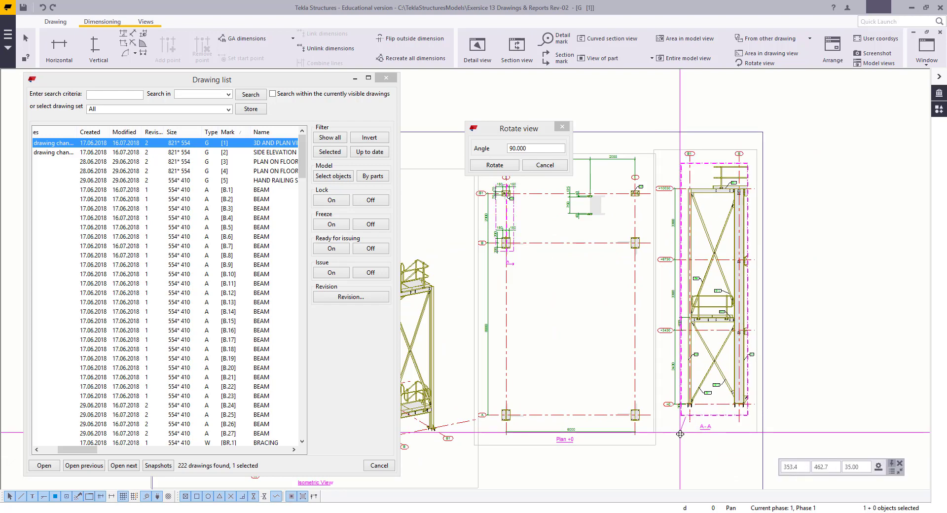
key(Escape)
scroll(484, 253, up, 3)
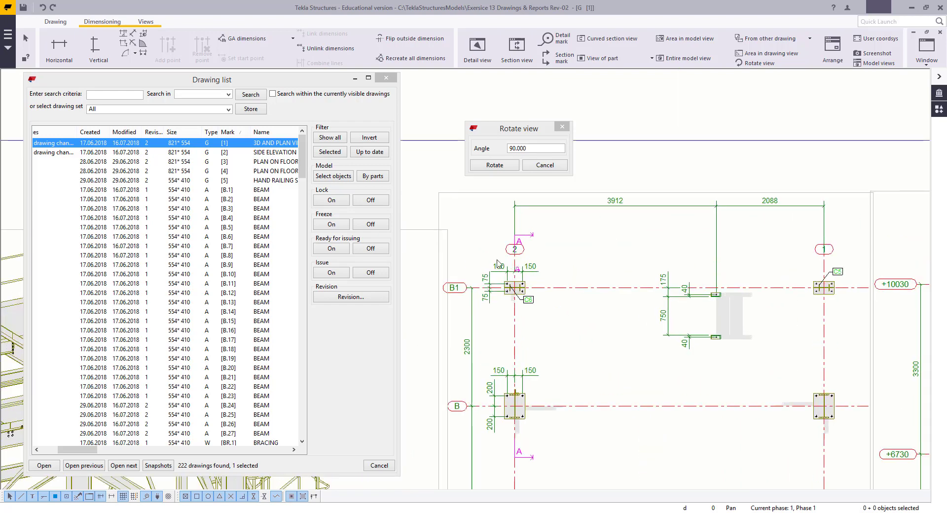
scroll(484, 251, up, 5)
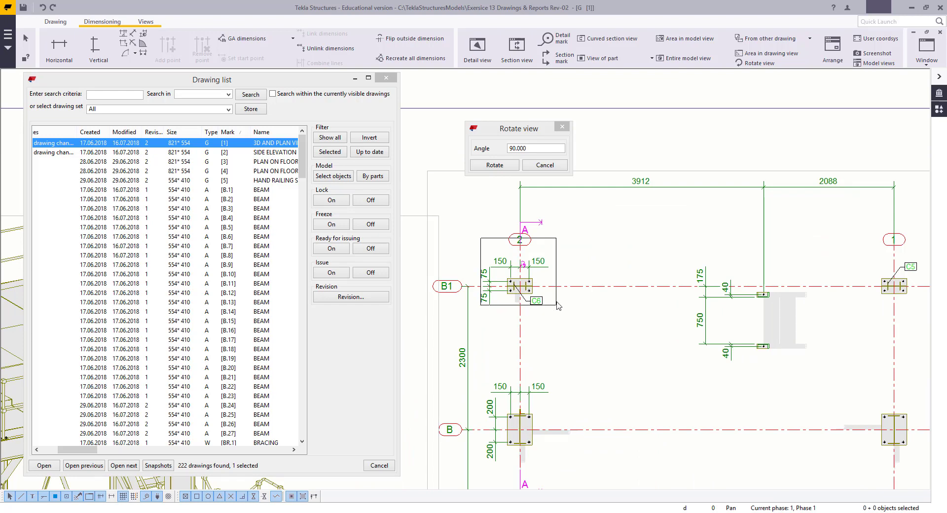
drag(481, 238, 561, 302)
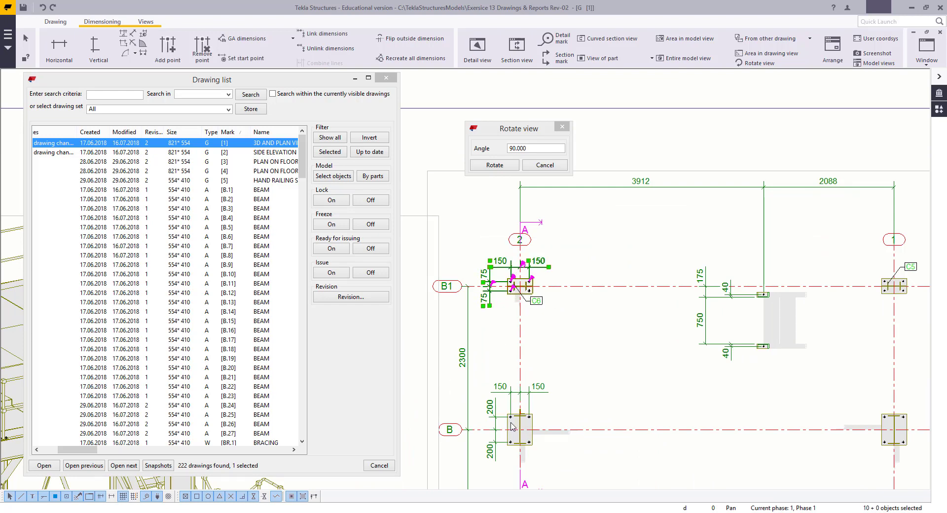
Step: Add part marks to the columns on grid lines B and A in the Plan +0 view
scroll(521, 419, up, 4)
click(524, 420)
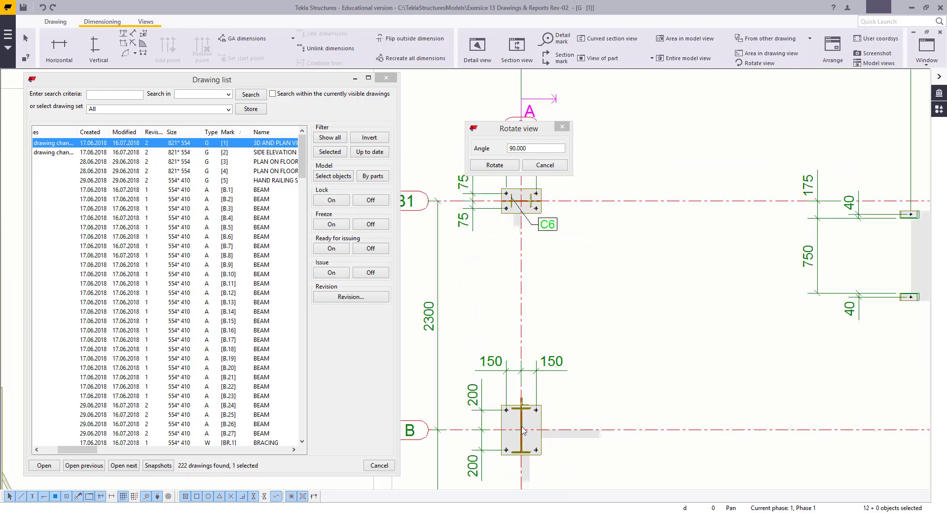
scroll(558, 354, down, 2)
scroll(533, 251, up, 3)
scroll(533, 252, up, 2)
ctrl+click(546, 223)
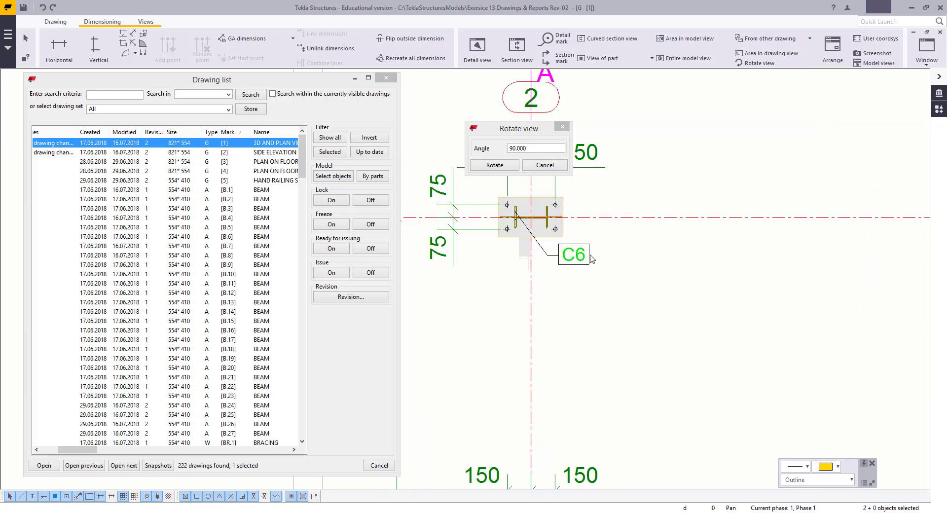
scroll(591, 257, down, 4)
middle_drag(828, 255, 631, 265)
middle_drag(865, 243, 691, 257)
scroll(689, 256, up, 1)
scroll(629, 324, down, 2)
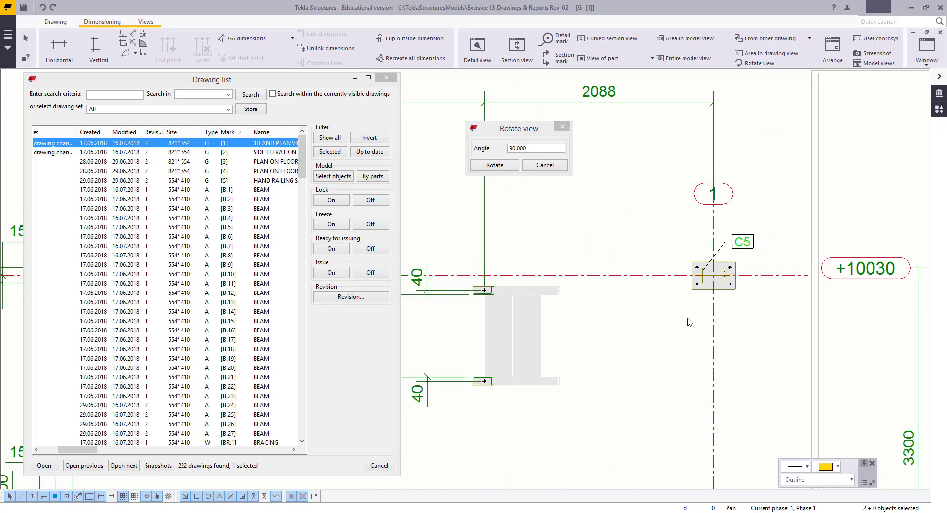
scroll(612, 364, up, 4)
scroll(592, 349, down, 3)
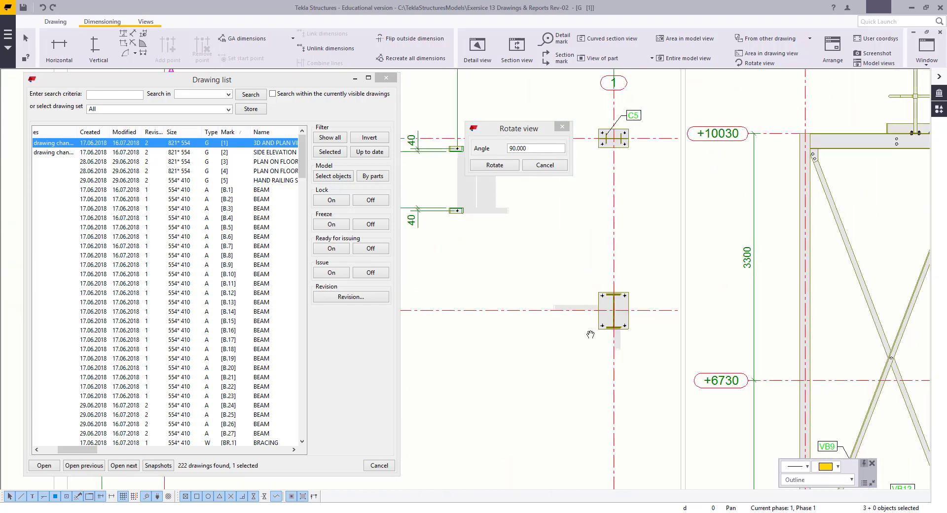
middle_drag(590, 334, 599, 118)
middle_drag(602, 301, 612, 79)
scroll(591, 470, up, 3)
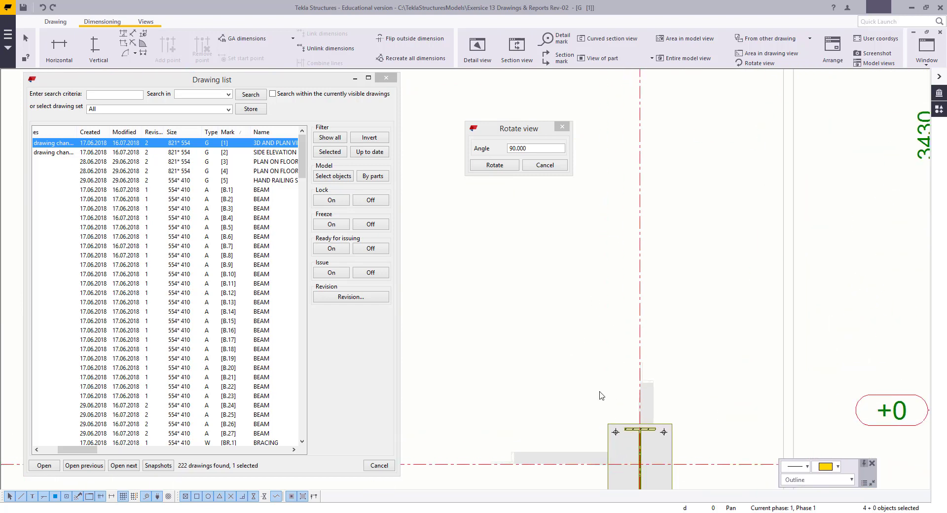
scroll(601, 395, down, 2)
scroll(590, 288, up, 2)
scroll(455, 275, up, 1)
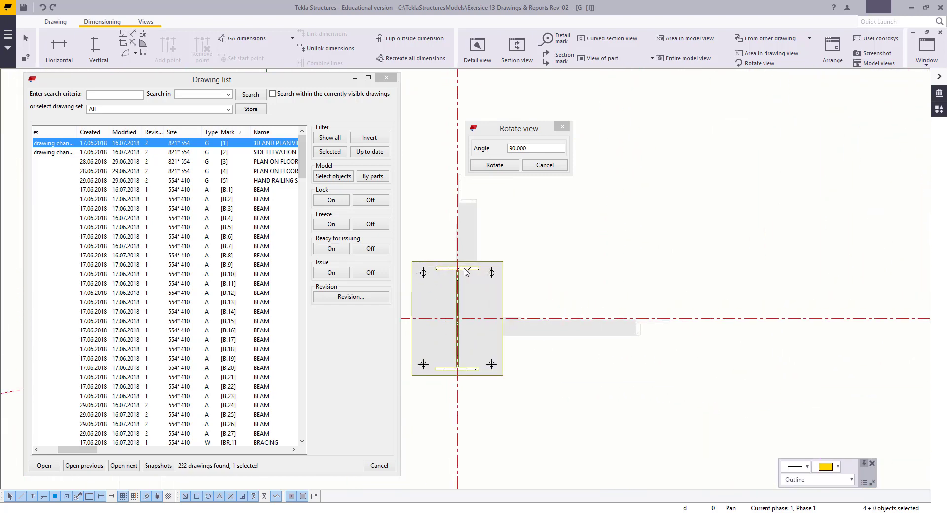
scroll(464, 272, down, 5)
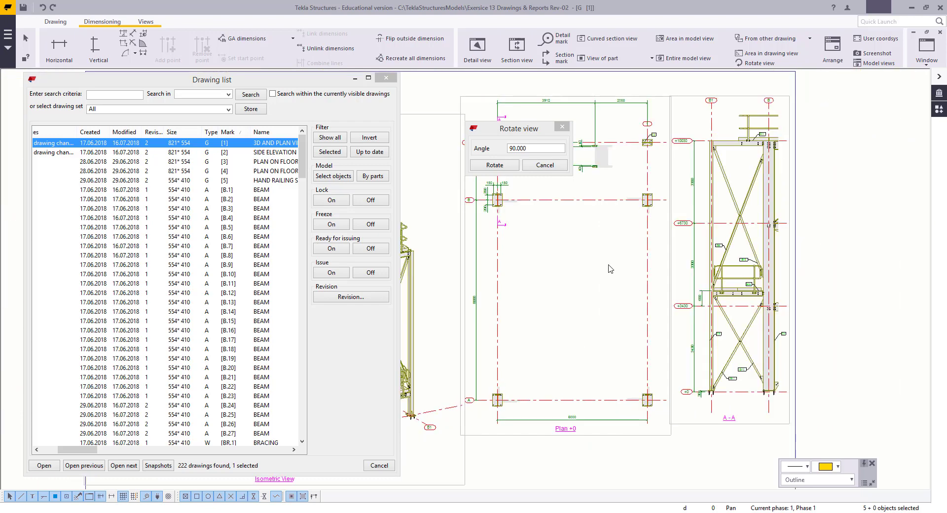
right_click(610, 269)
click(639, 342)
right_click(582, 275)
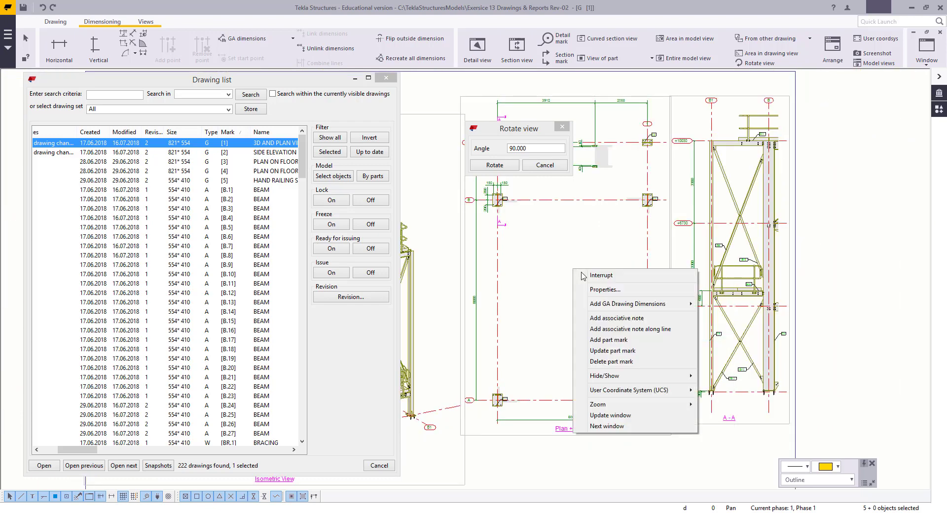
click(582, 275)
Step: Add part marks with the standard mark properties to the two stair end plates in the Plan +0 view, and close the view rotation dialog
scroll(630, 294, up, 5)
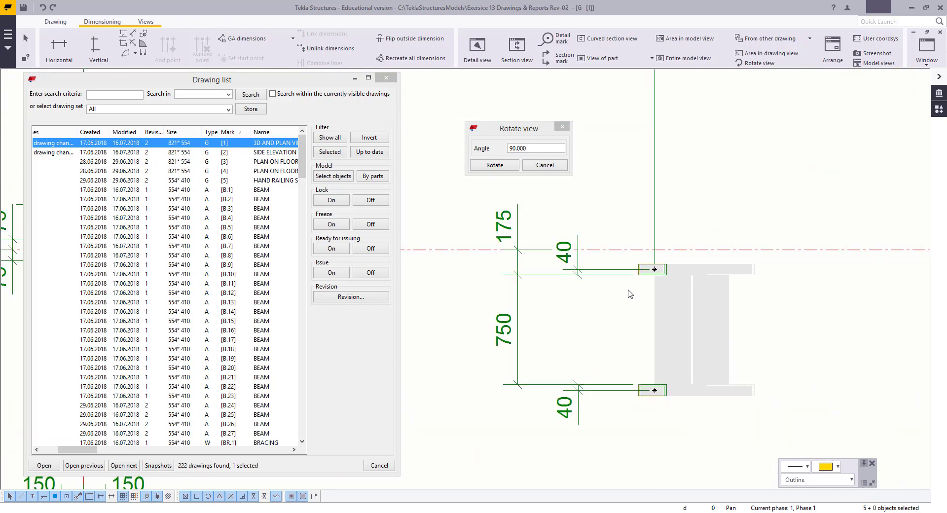
scroll(629, 293, up, 2)
middle_drag(613, 277, 589, 256)
scroll(622, 244, up, 5)
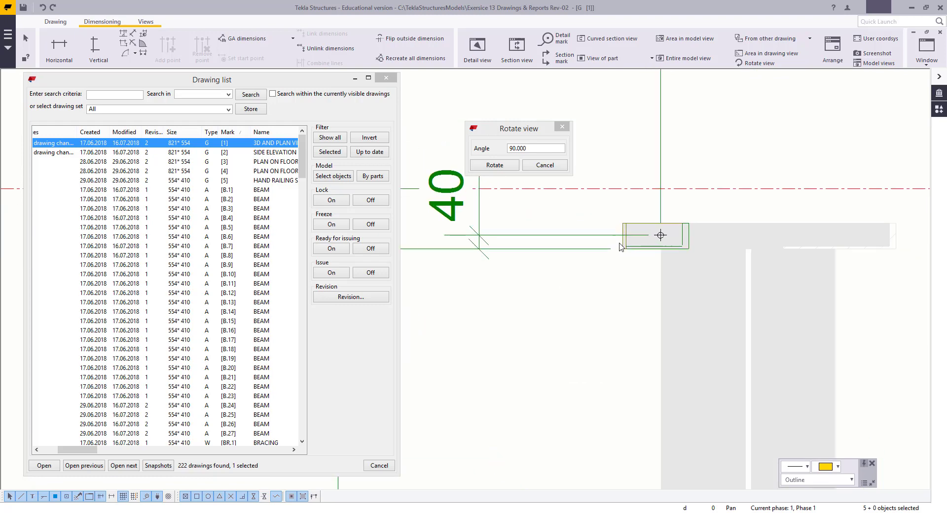
click(610, 248)
scroll(613, 311, down, 6)
middle_drag(591, 467, 597, 376)
scroll(599, 331, up, 3)
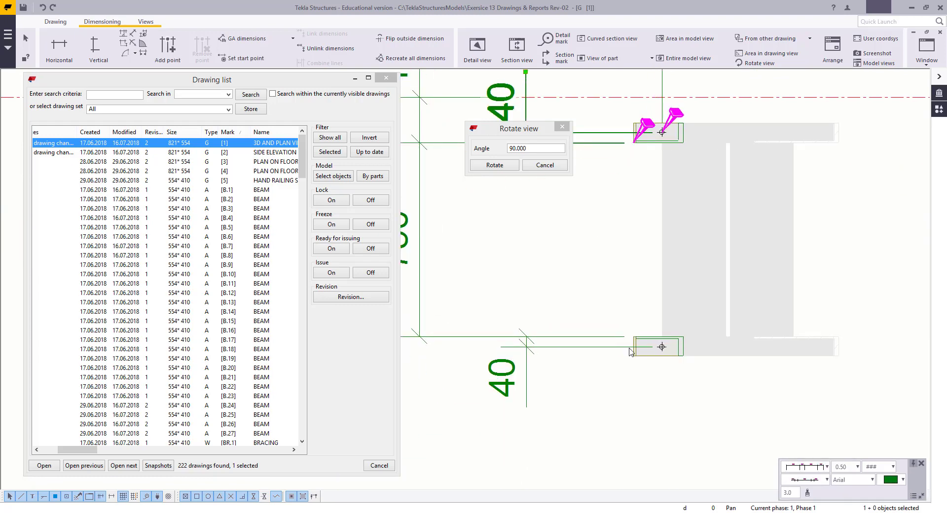
key(Escape)
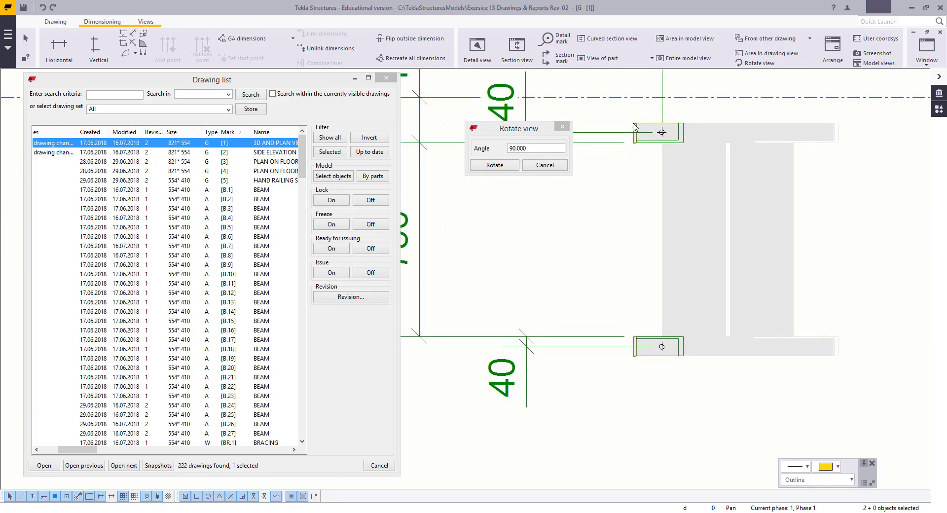
right_click(607, 236)
click(626, 305)
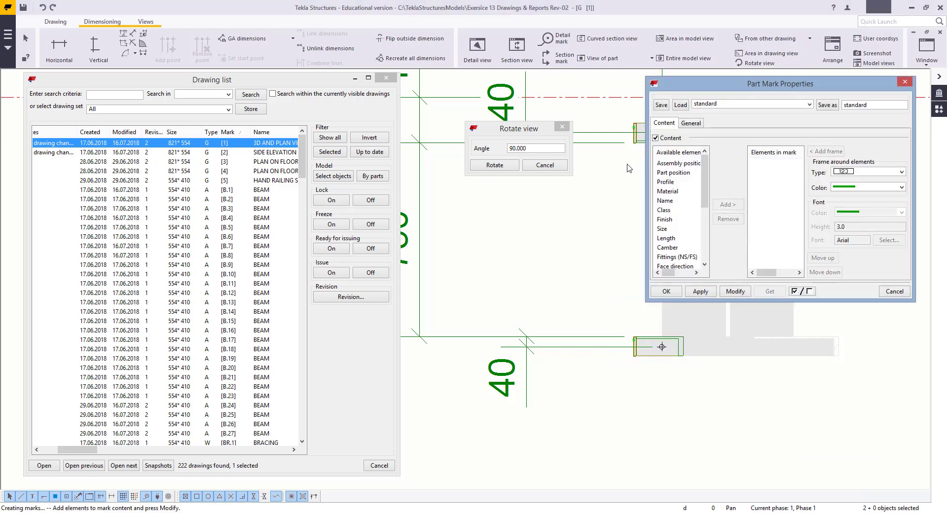
middle_drag(540, 275, 512, 320)
click(563, 128)
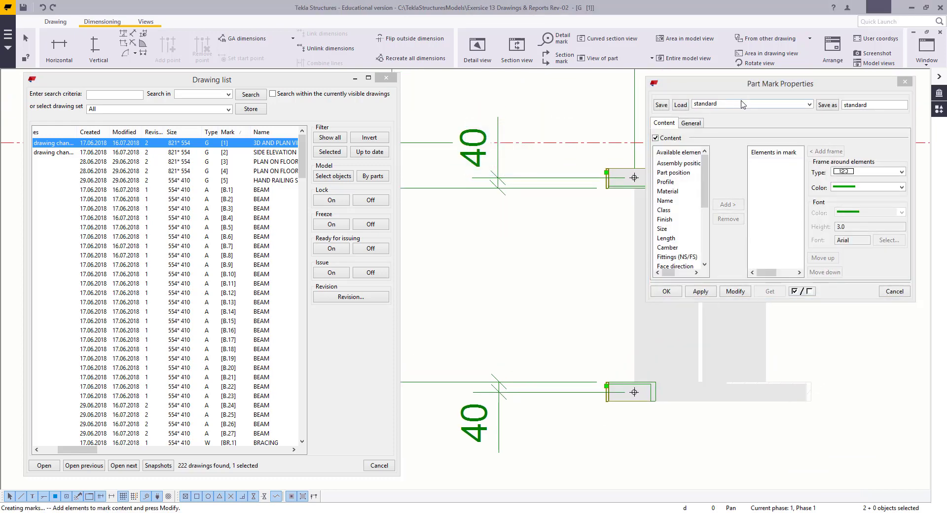
click(687, 106)
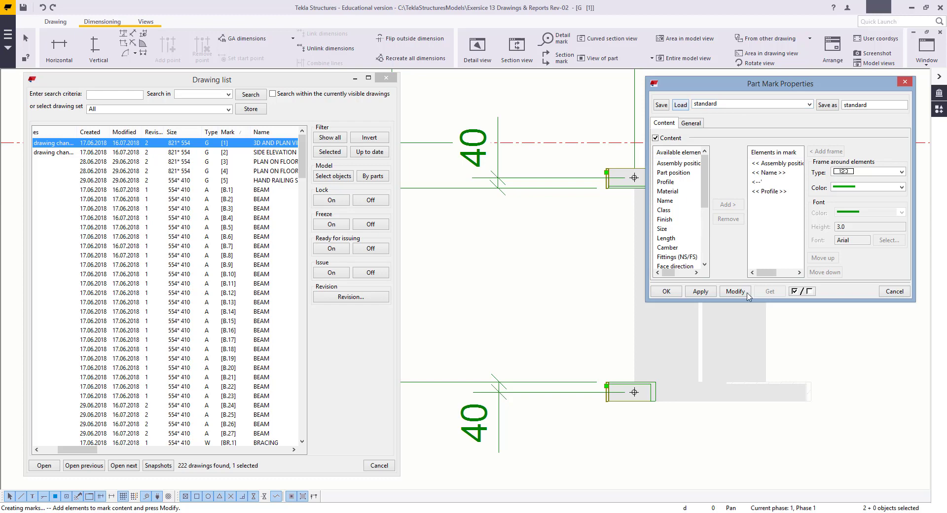
click(747, 294)
scroll(566, 314, down, 3)
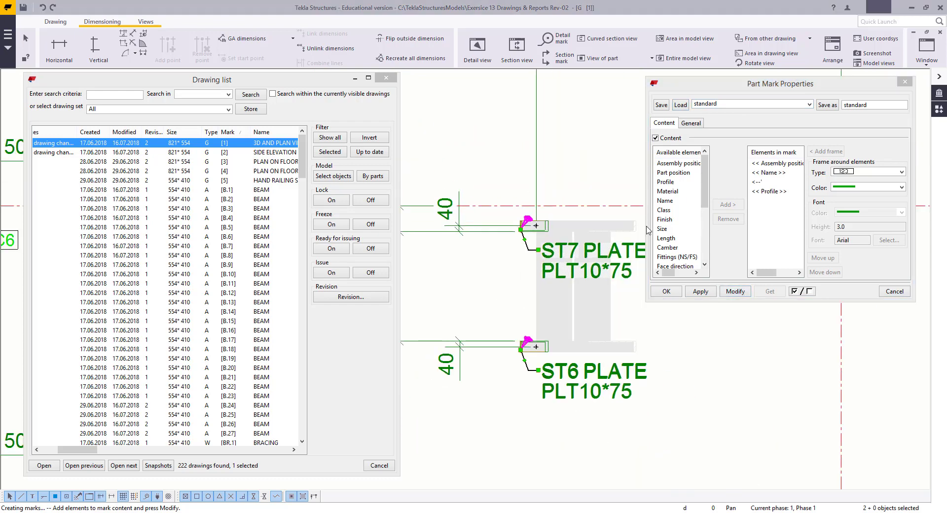
Step: Apply the sa_ga mark properties to the two stair plate marks so they contain only the assembly position
click(721, 105)
click(705, 182)
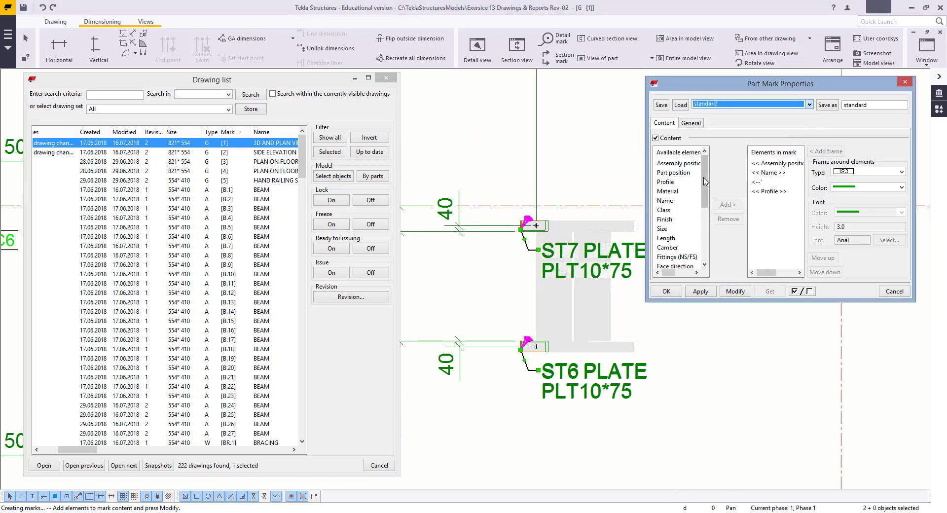
click(715, 105)
click(688, 119)
click(730, 292)
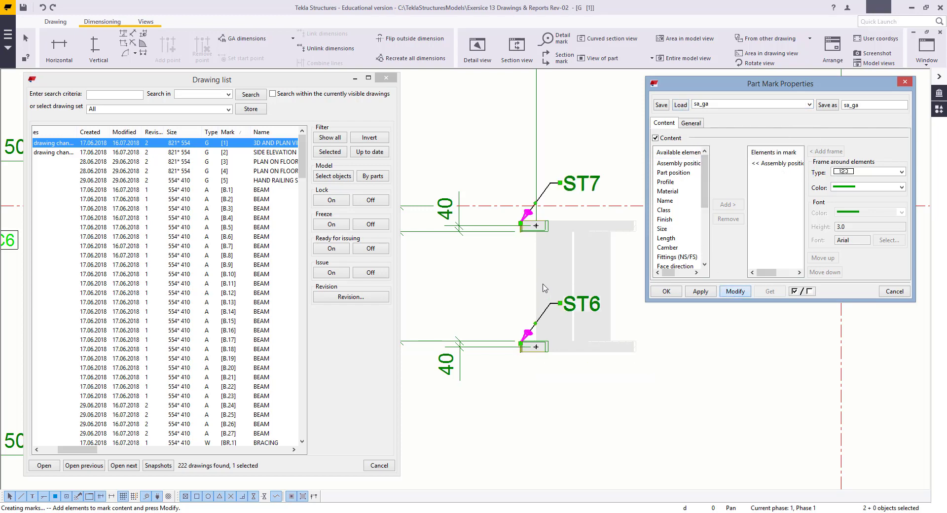
Step: Move the ST7 and ST6 marks to the left of their plates, and close the mark properties and the drawing list
drag(576, 302, 459, 293)
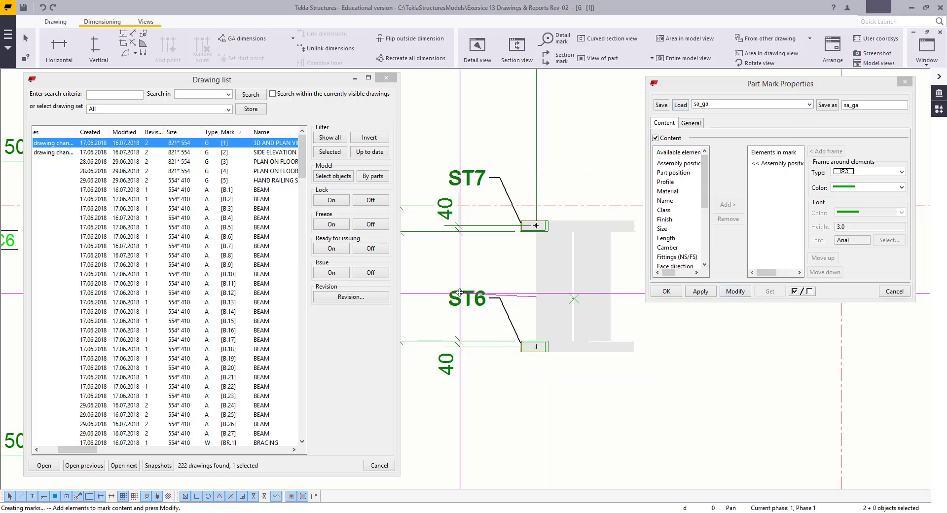
click(892, 291)
click(385, 77)
Step: Draw a polygonal cloud around the staircase side of the structure in the isometric view
scroll(567, 249, down, 8)
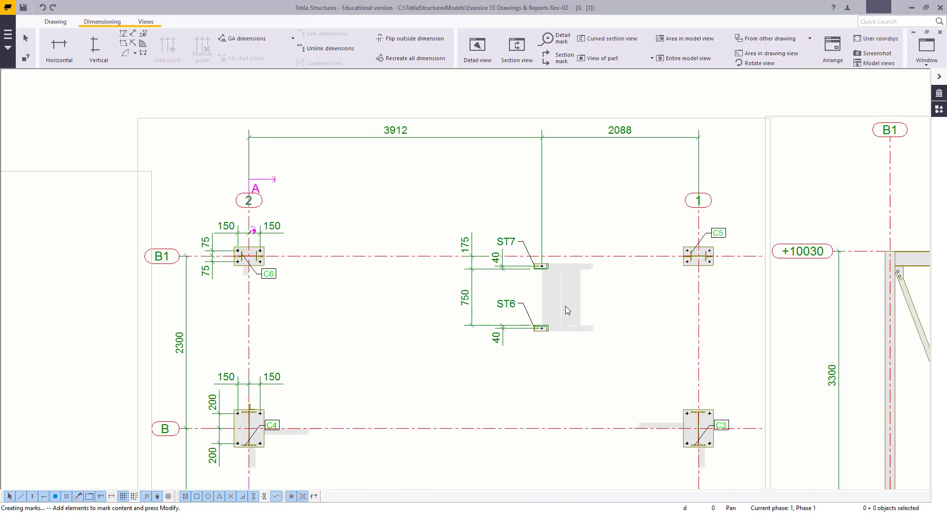
middle_drag(598, 224, 653, 166)
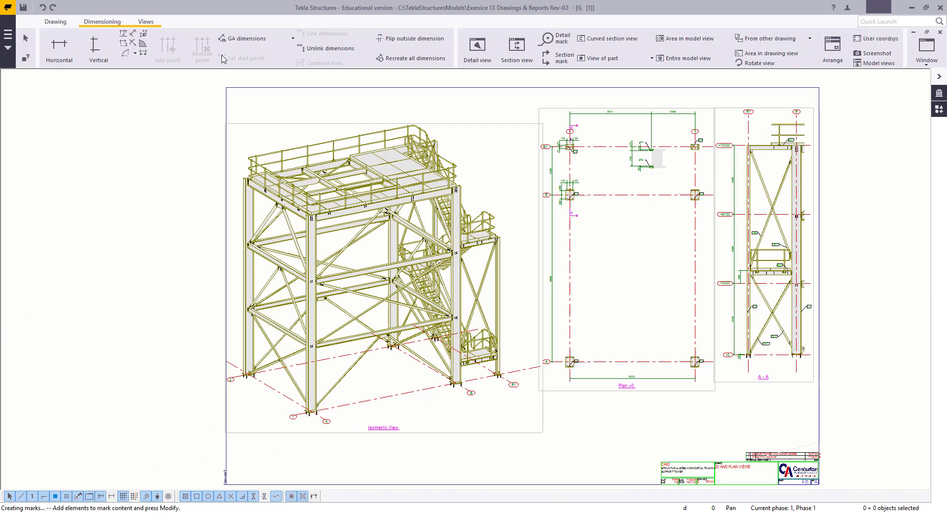
click(55, 22)
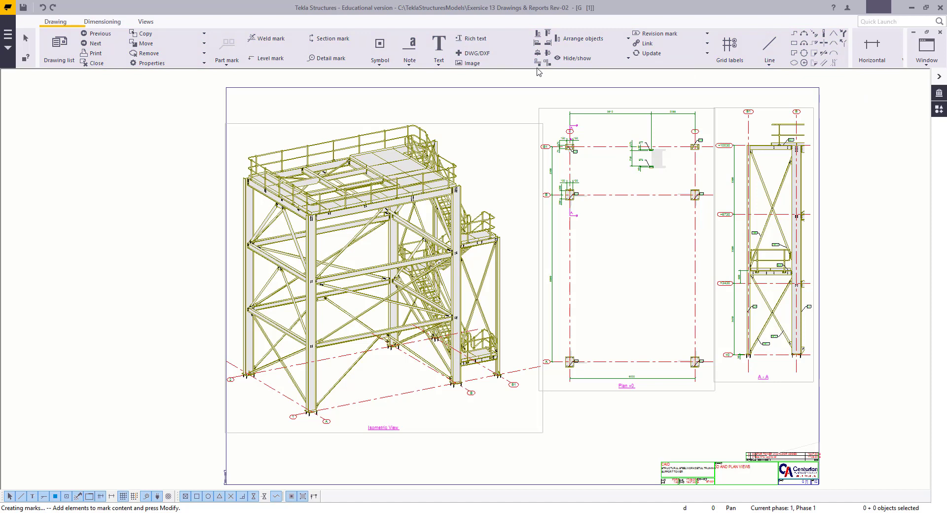
click(794, 63)
scroll(604, 393, up, 3)
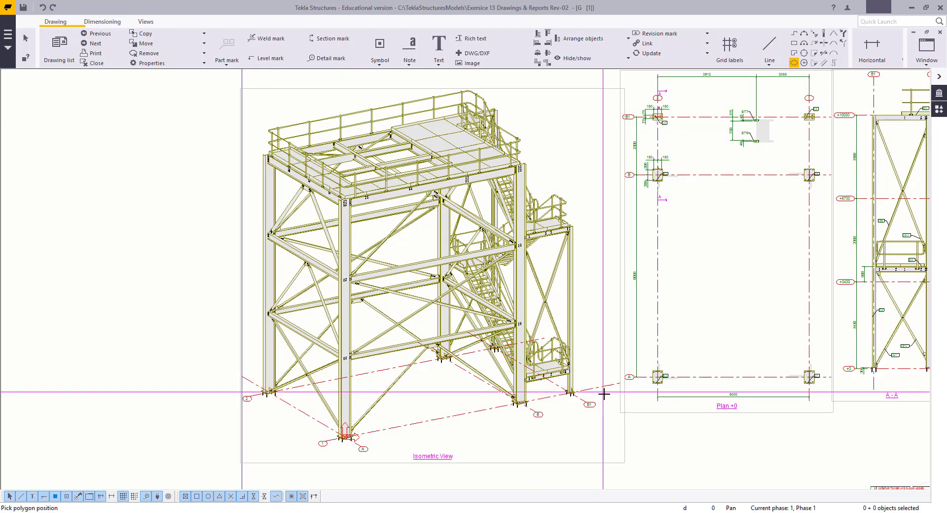
click(604, 399)
click(508, 430)
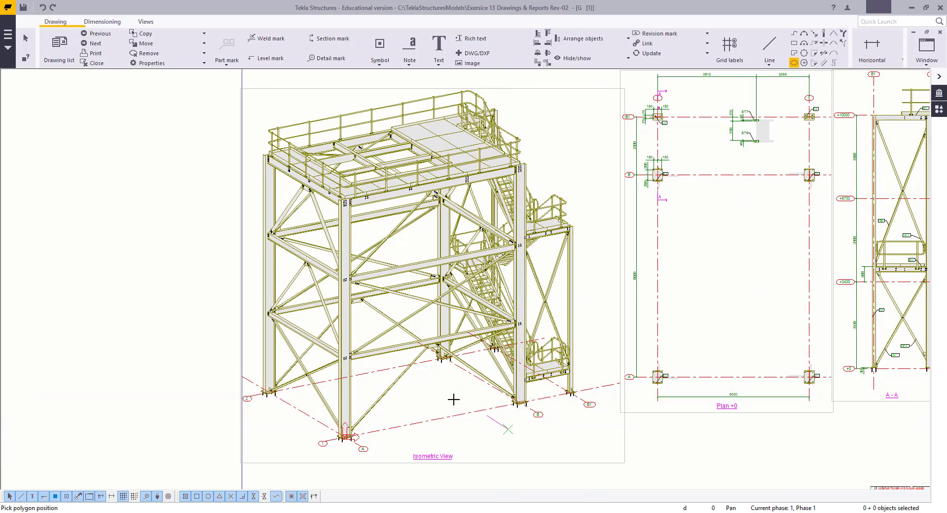
click(426, 373)
click(425, 92)
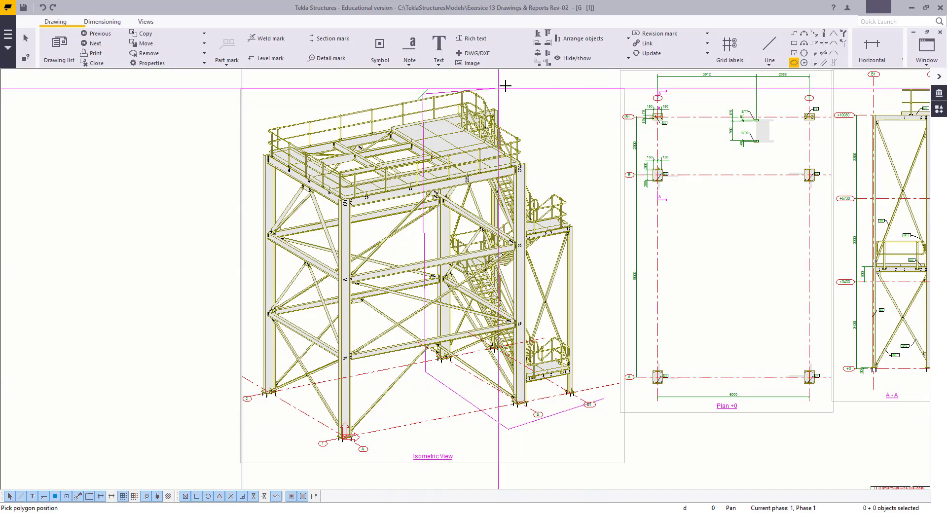
click(521, 81)
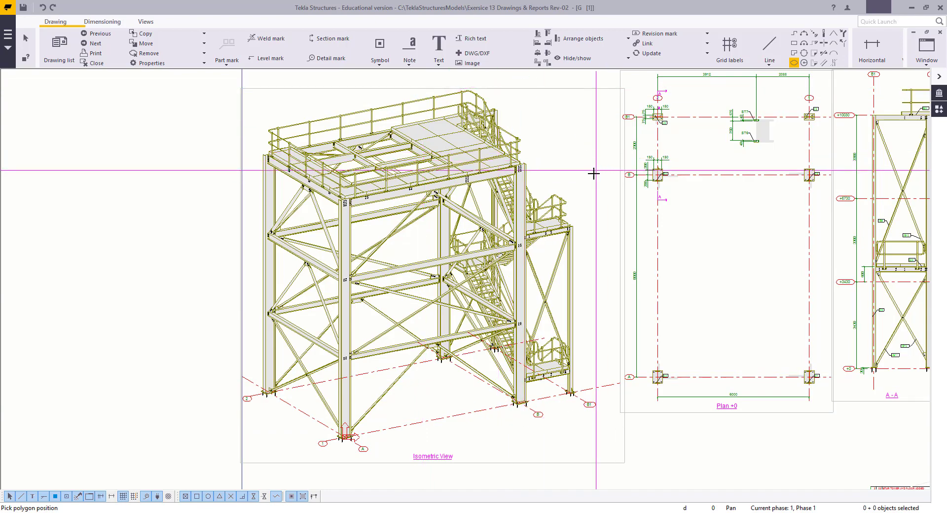
click(602, 171)
middle_click(594, 276)
scroll(593, 285, down, 1)
middle_drag(593, 285, 457, 296)
middle_drag(540, 179, 488, 243)
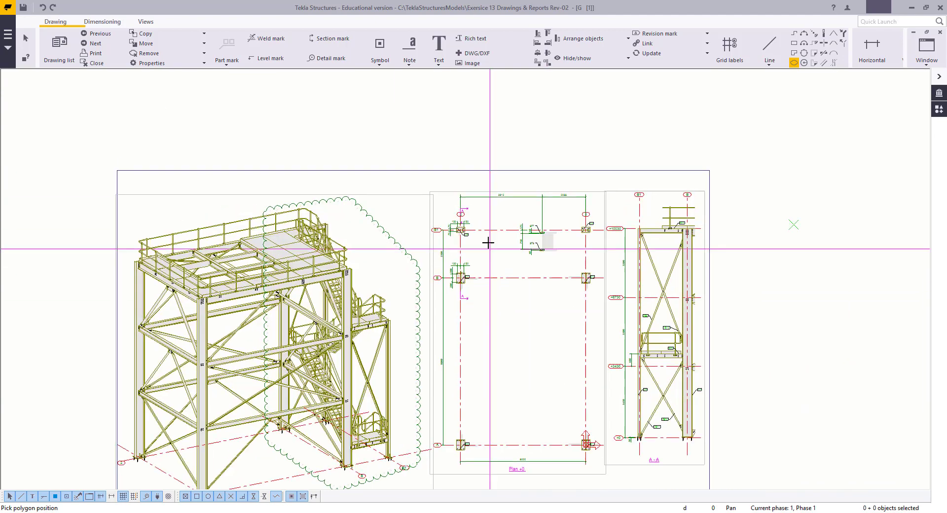
scroll(488, 243, up, 2)
click(393, 170)
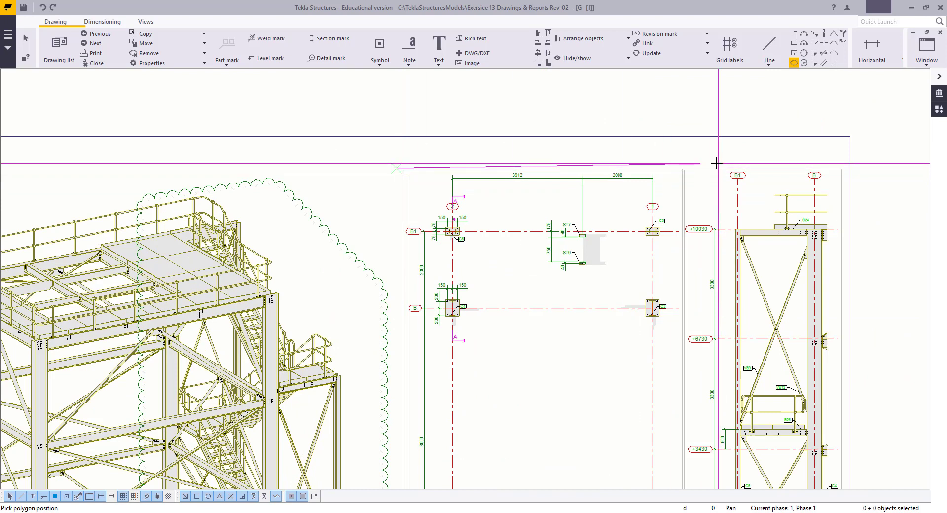
click(681, 161)
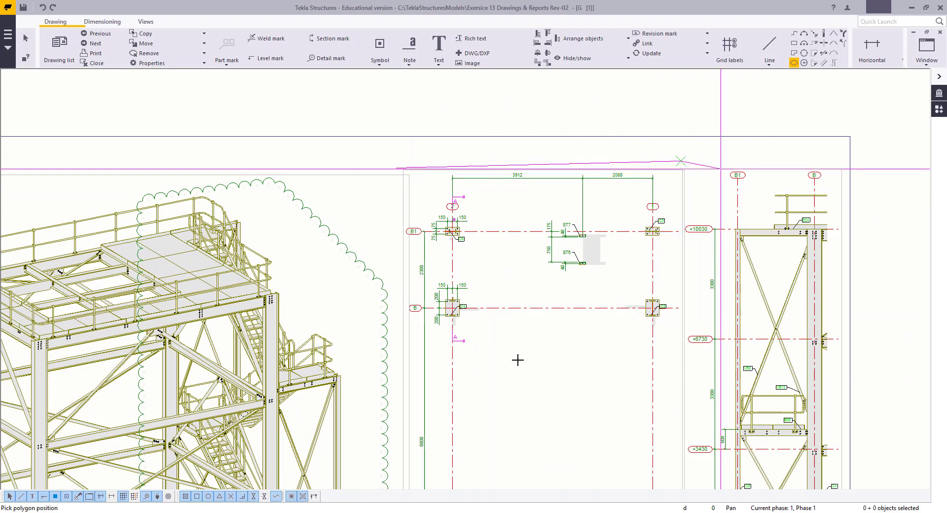
right_click(561, 91)
click(572, 97)
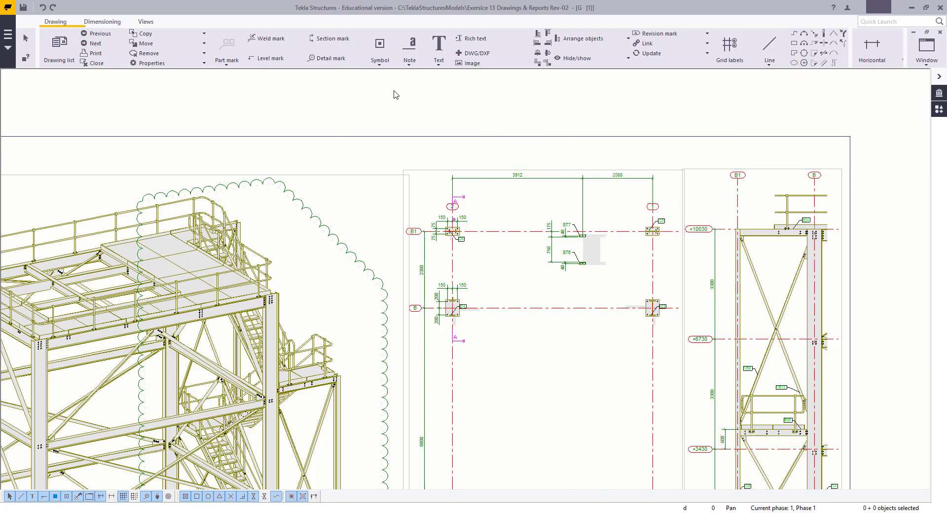
Step: Draw a polygonal cloud around the stair area of the Plan +0 view, enclosing grid lines B1 and B
click(794, 63)
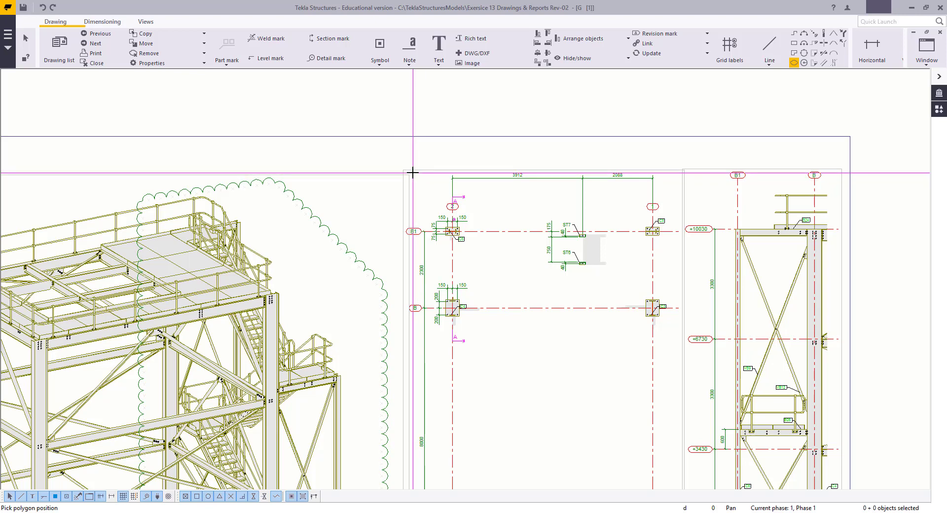
middle_drag(383, 252, 407, 244)
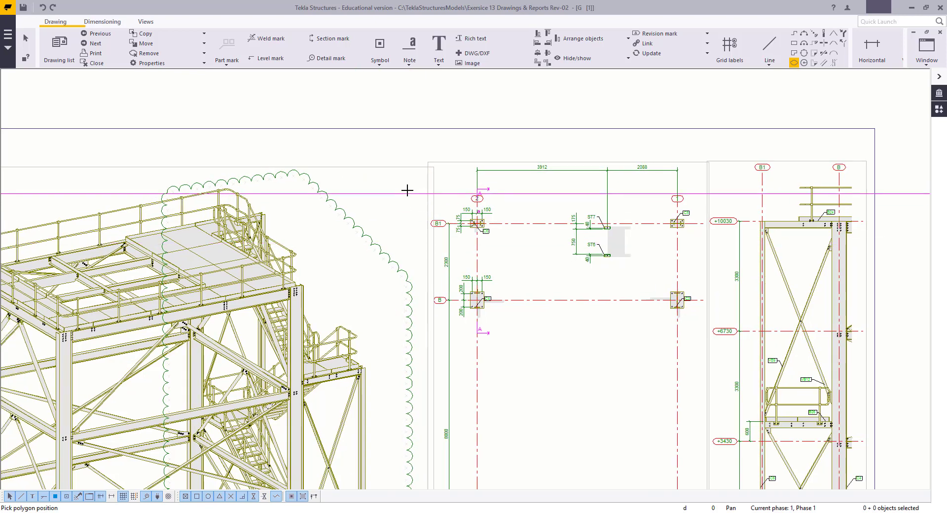
click(450, 180)
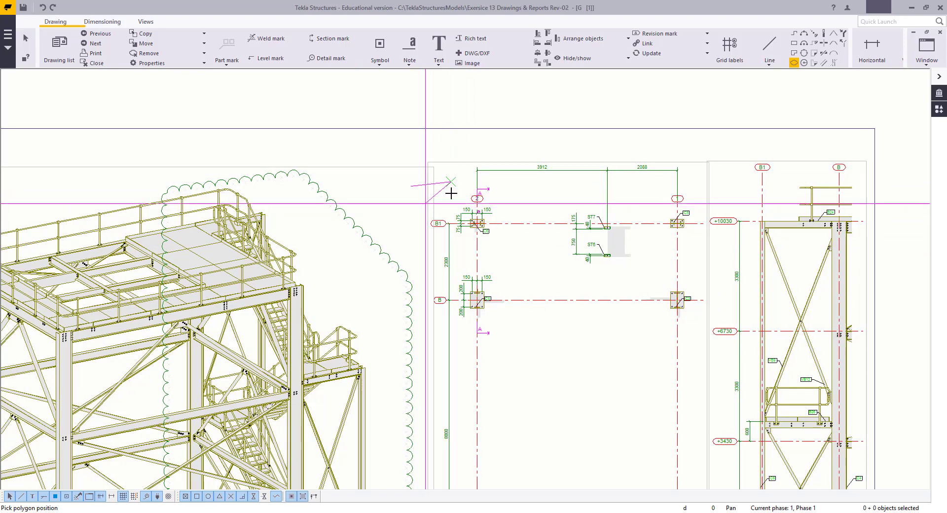
click(694, 173)
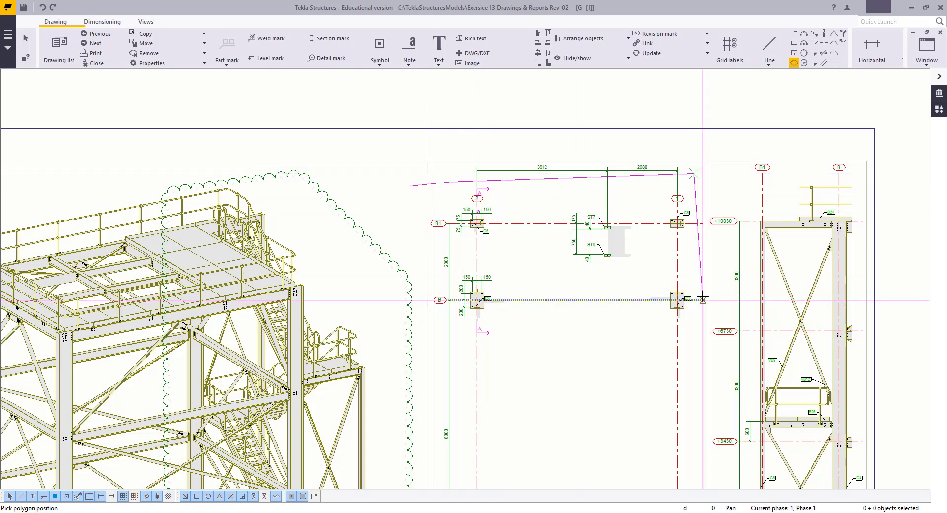
click(695, 323)
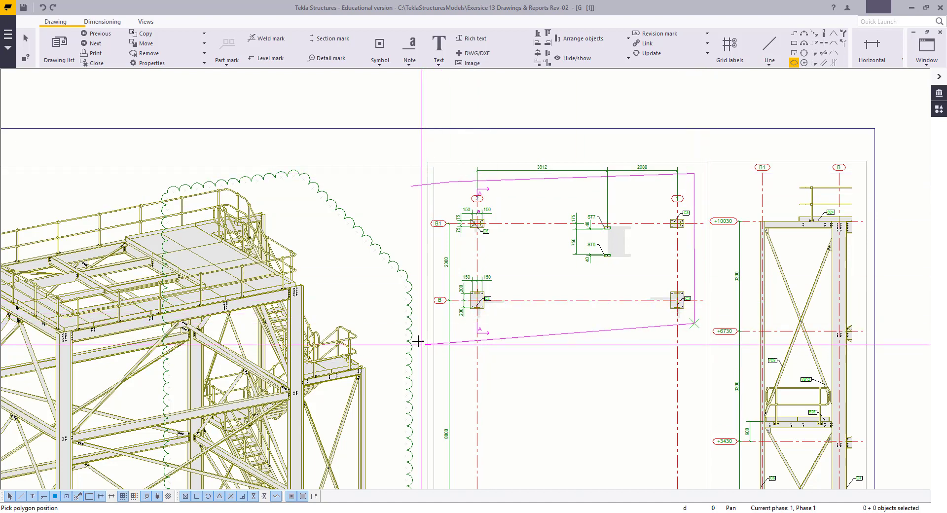
click(397, 267)
middle_click(397, 267)
Step: Move the Plan +0 cloud up slightly so it encloses the overall dimensions along its upper edge
scroll(496, 243, up, 2)
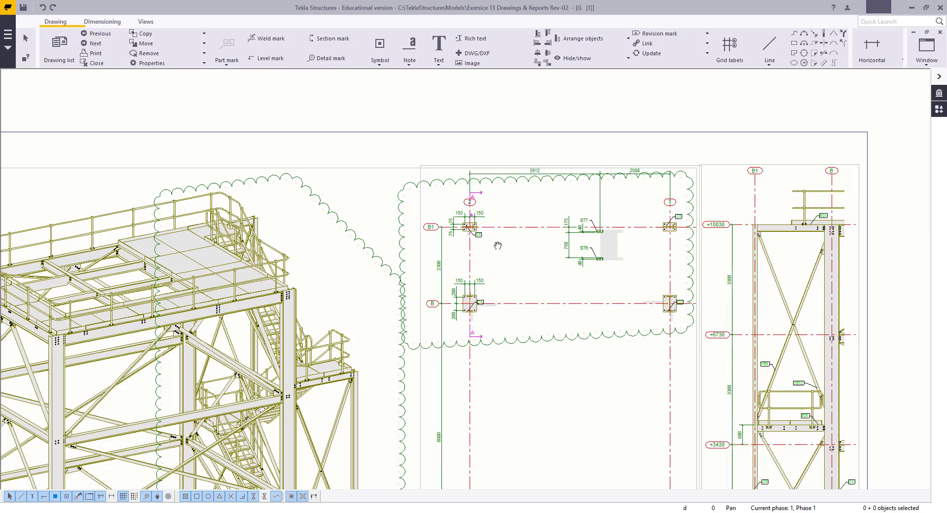
scroll(529, 262, up, 2)
click(529, 380)
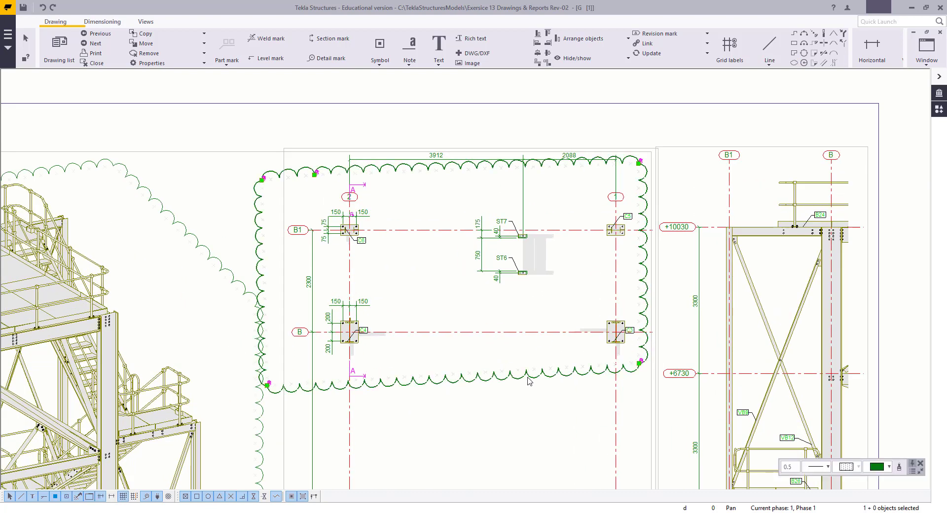
drag(531, 378, 532, 354)
click(423, 306)
Step: Draw a polygonal cloud around the whole structure in section A-A and end the cloud command
scroll(496, 221, down, 2)
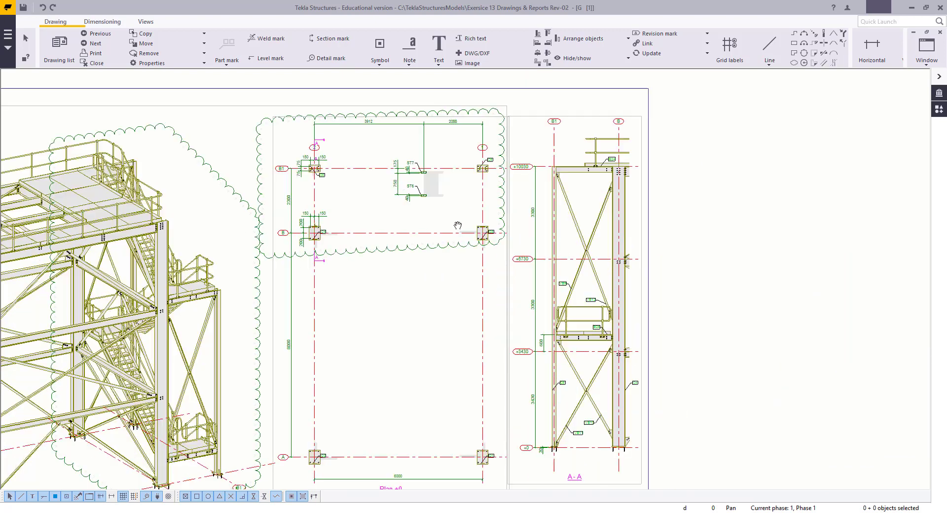
scroll(491, 356, down, 2)
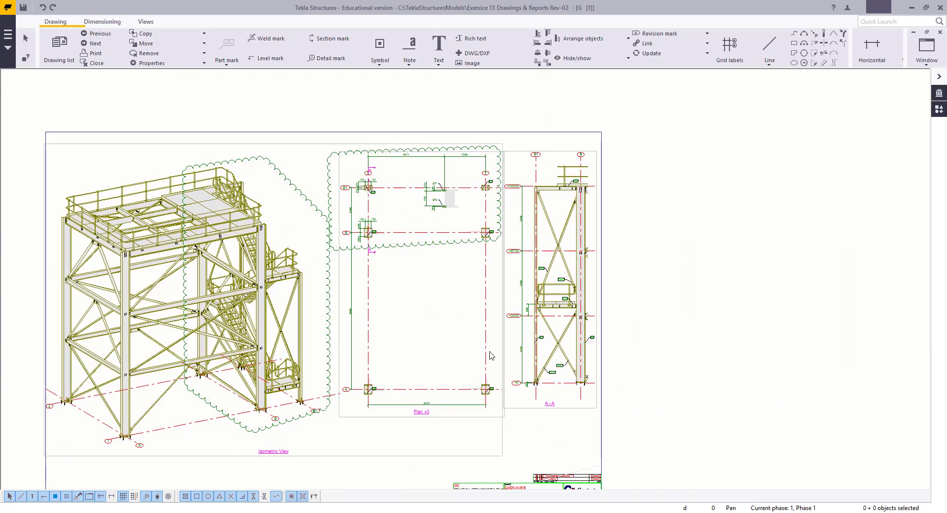
click(794, 63)
scroll(495, 166, up, 2)
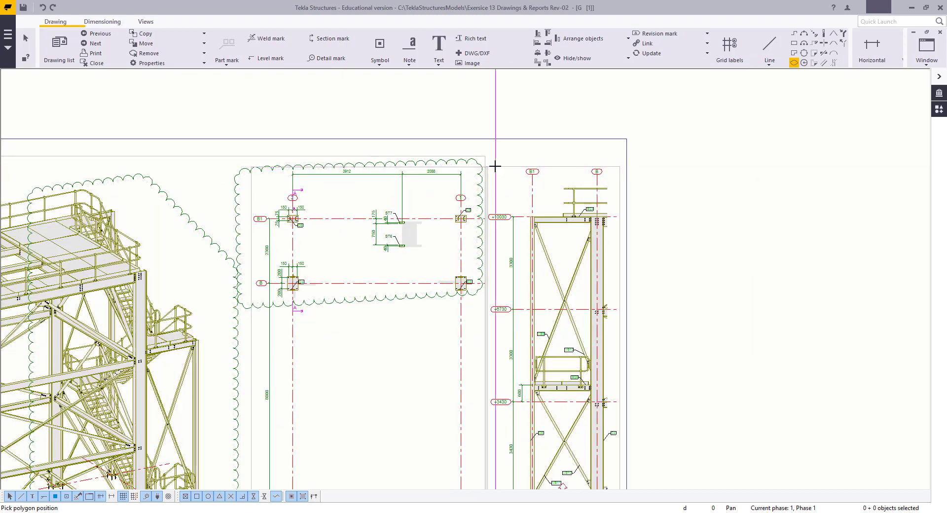
scroll(495, 166, up, 1)
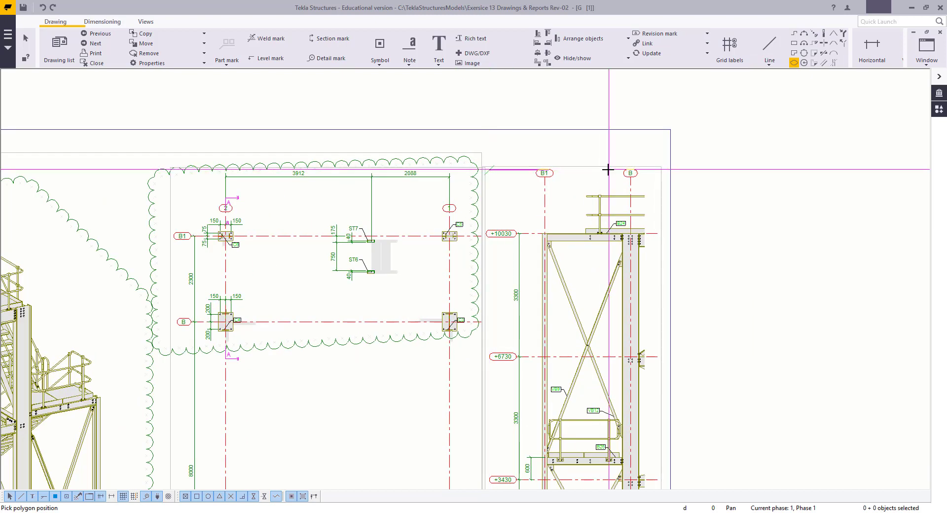
scroll(617, 262, down, 2)
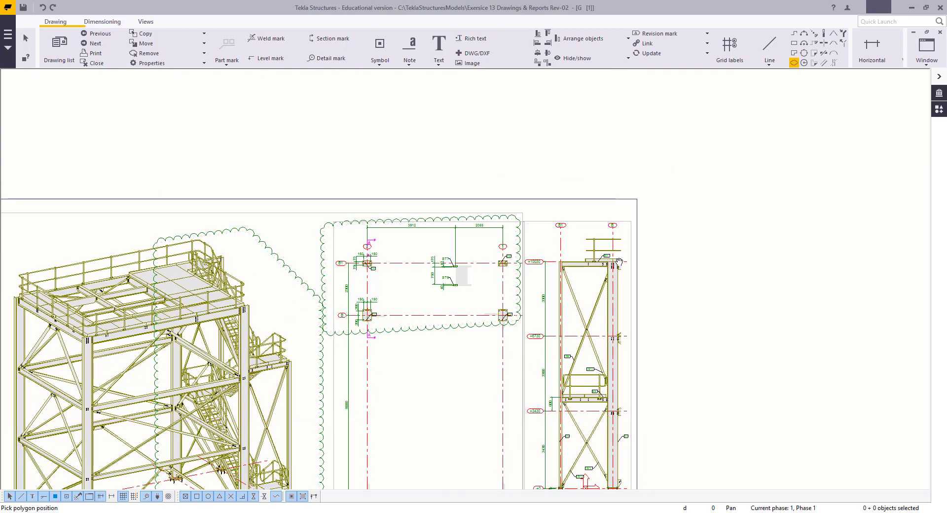
scroll(634, 330, up, 2)
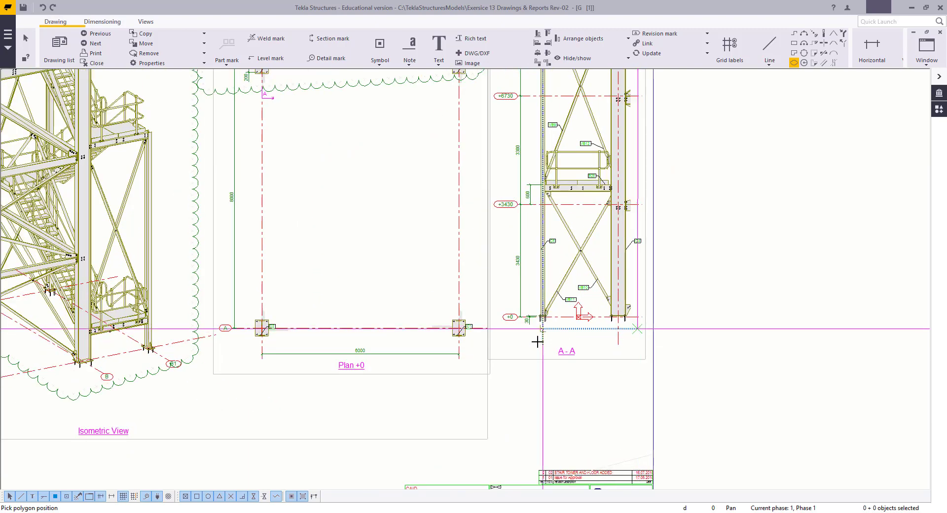
scroll(434, 217, down, 4)
right_click(435, 215)
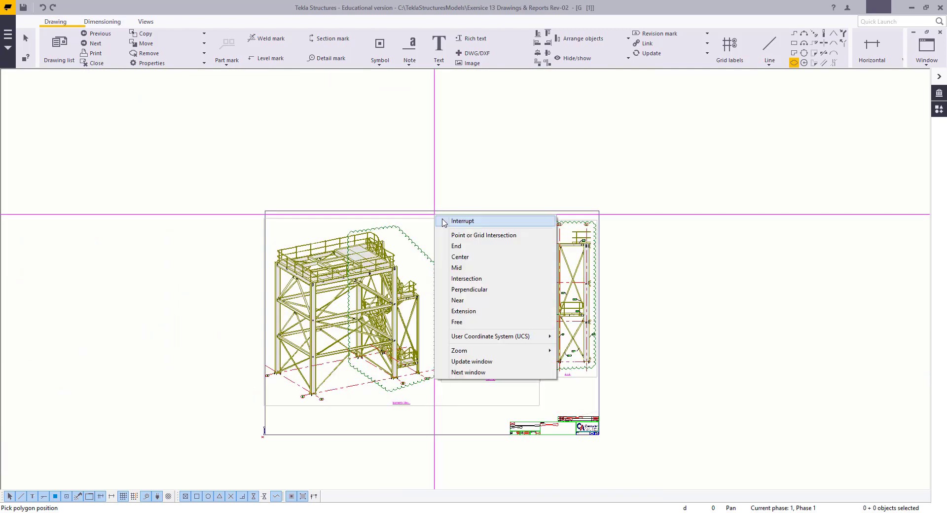
click(444, 221)
scroll(477, 347, up, 4)
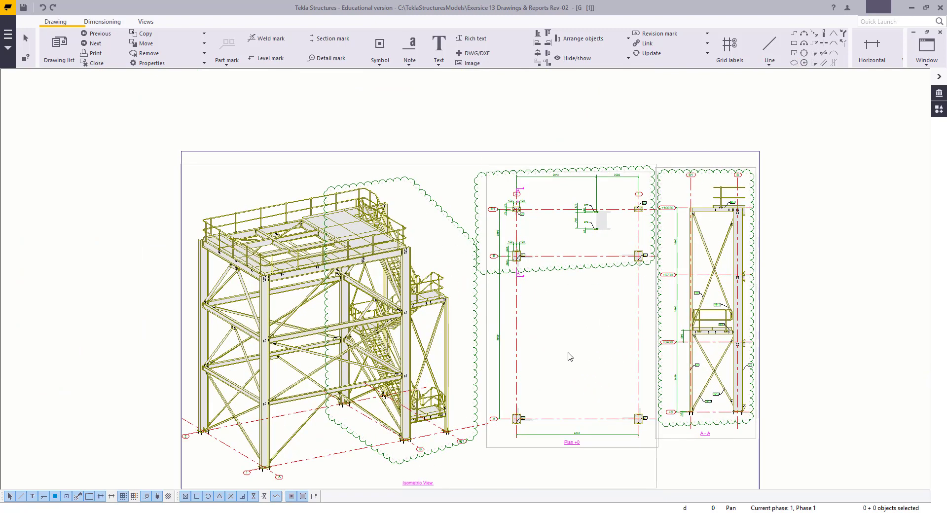
Step: Open the next drawing, the side elevation views, and cloud the stair tower between grids B and B1 in the Grid 1 view
key(ctrl+Page_Down)
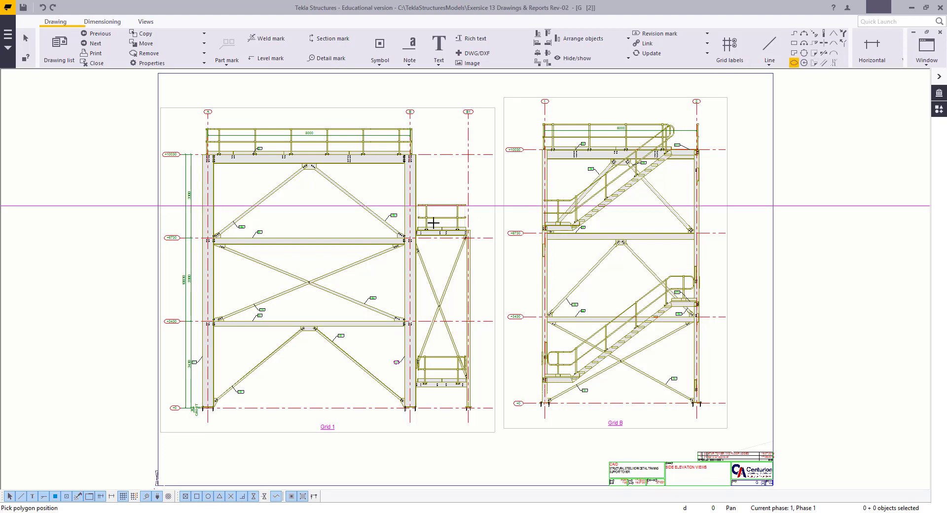
scroll(433, 223, up, 2)
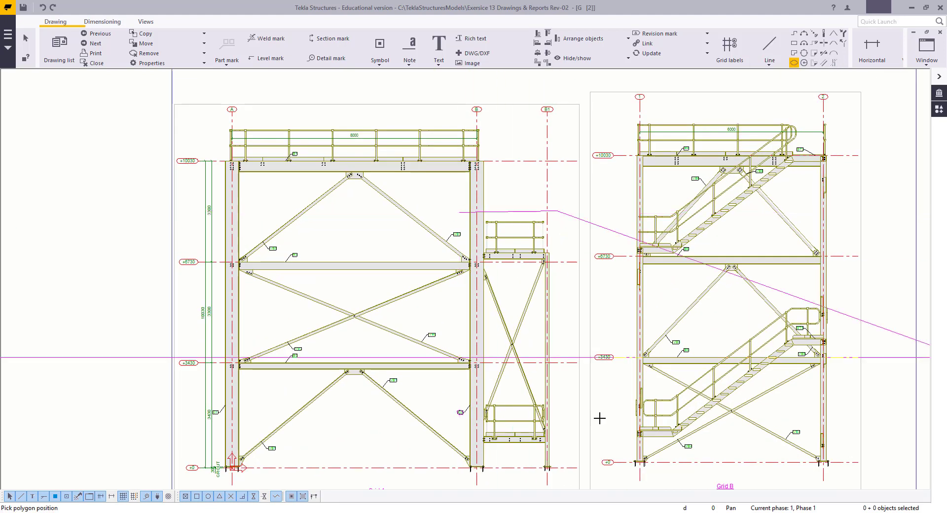
click(566, 485)
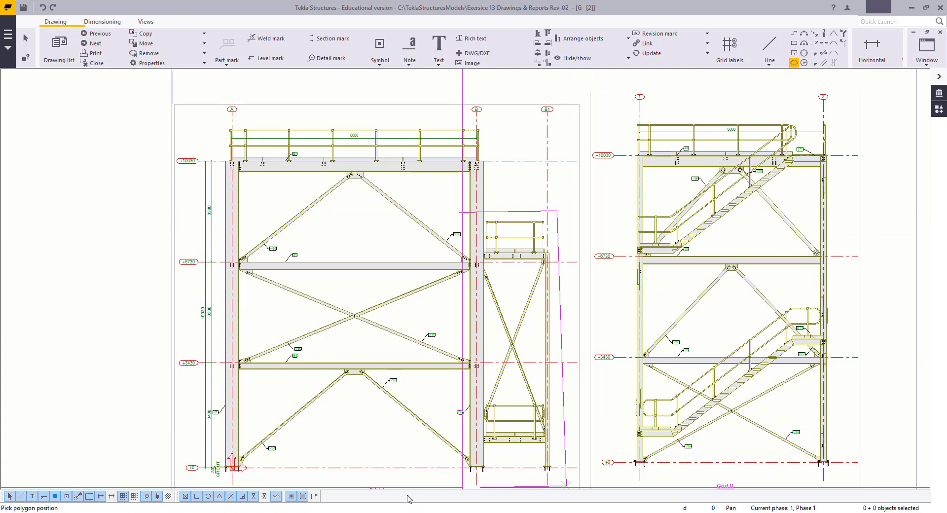
click(445, 484)
middle_click(446, 483)
Step: Draw a polygonal cloud around the upper stair flight and its handrails in the Grid B view
scroll(602, 311, down, 2)
scroll(556, 214, up, 1)
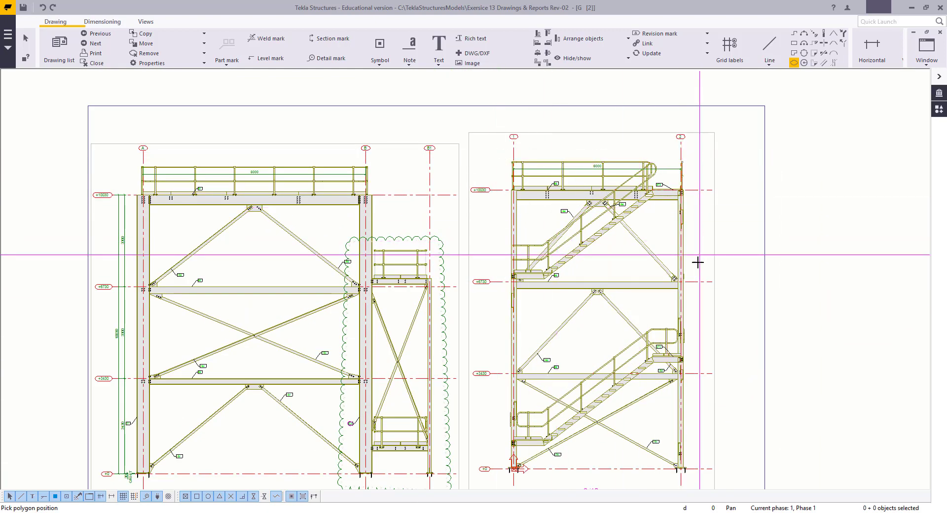
click(695, 227)
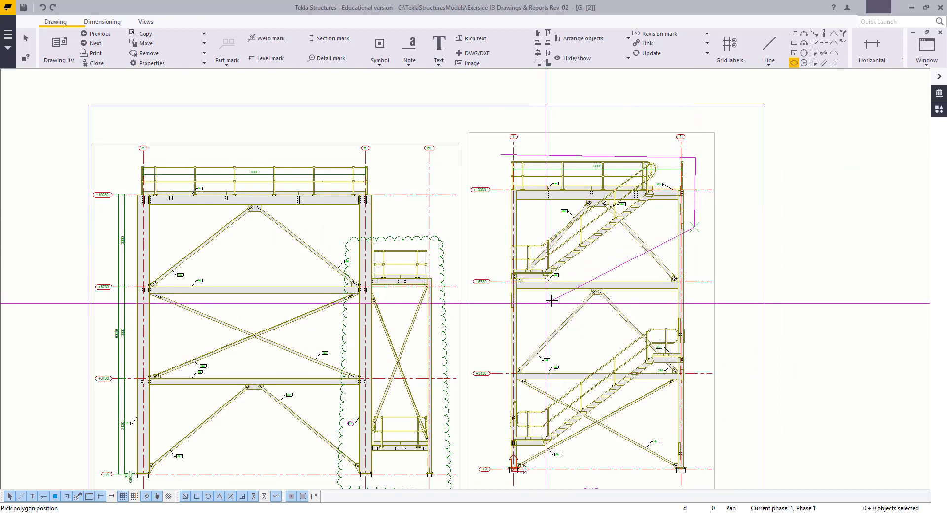
click(552, 301)
click(484, 296)
middle_click(484, 296)
Step: Draw a polygonal cloud around the lower stair flight in the Grid B view and end the cloud command
scroll(484, 296, down, 1)
scroll(501, 269, up, 2)
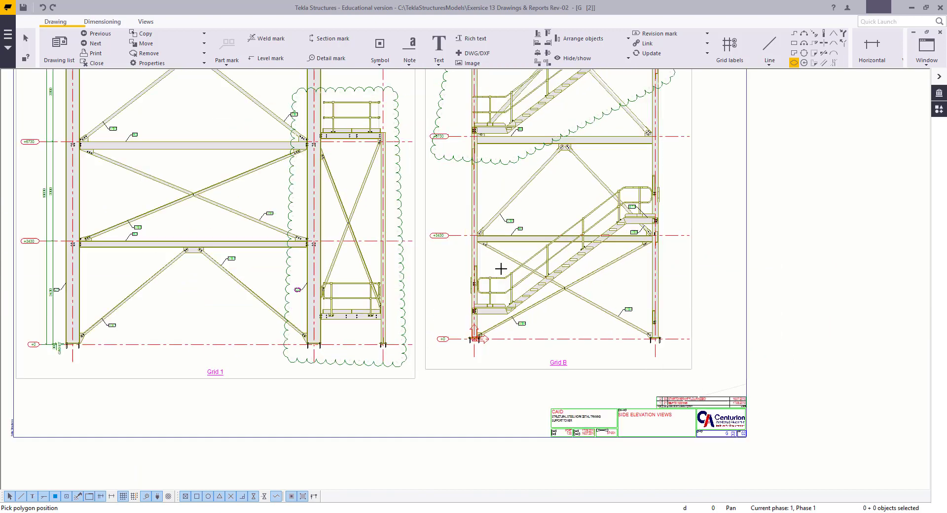
scroll(501, 269, up, 1)
click(450, 276)
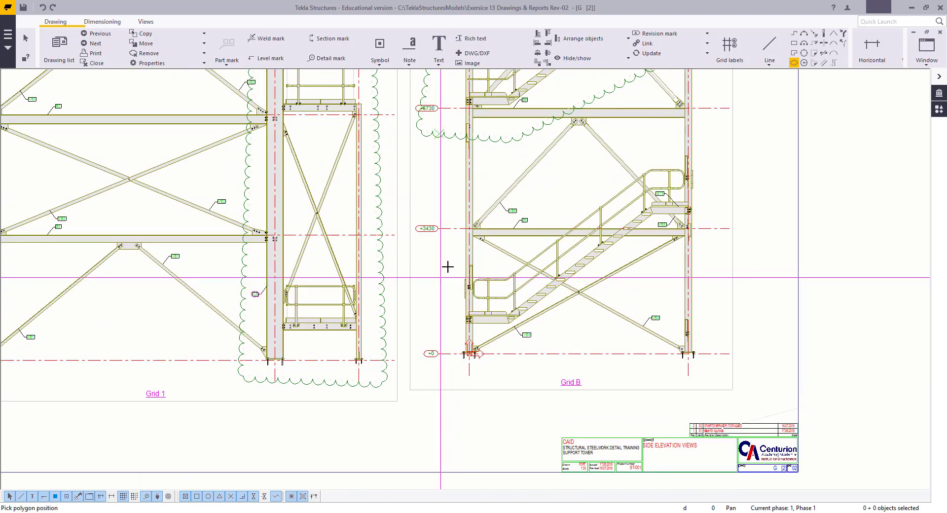
click(716, 153)
click(711, 236)
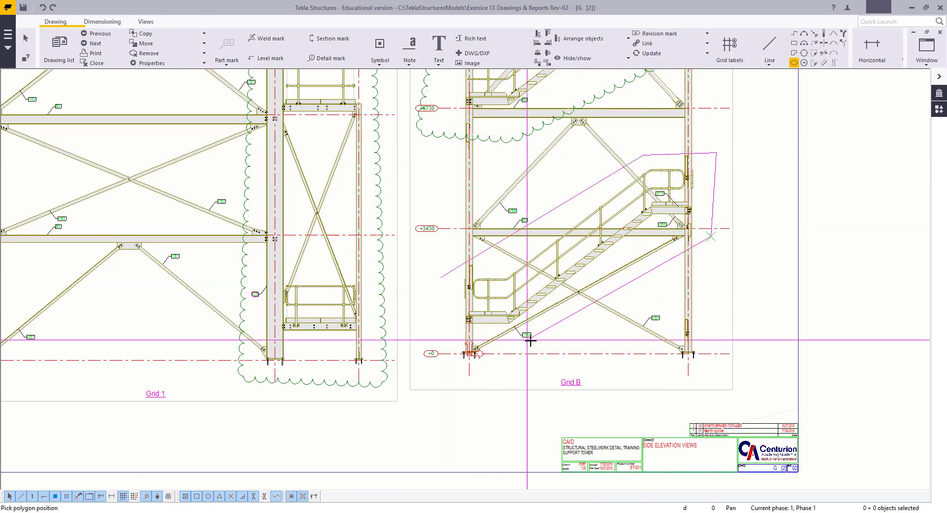
click(528, 340)
click(450, 330)
middle_click(427, 298)
right_click(413, 194)
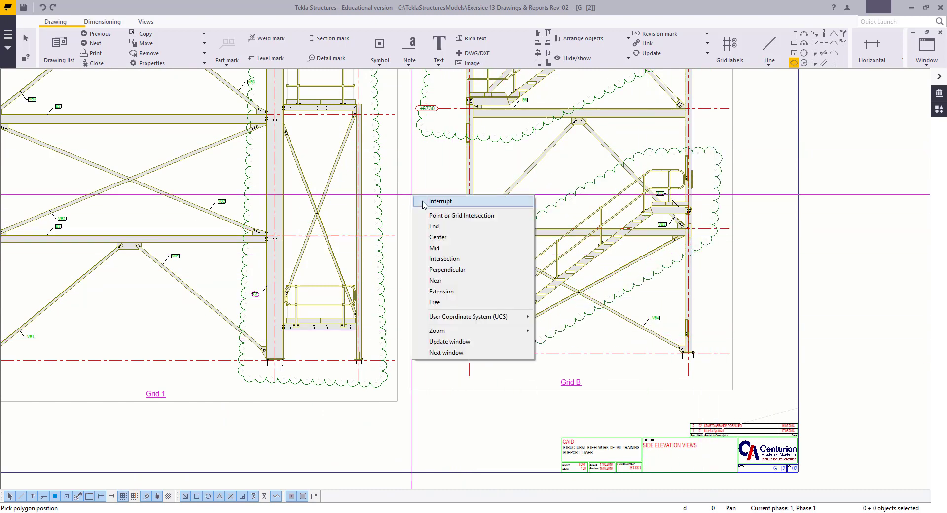
click(440, 201)
Step: Remove all dimension change symbols from the side elevation drawing
scroll(476, 294, down, 3)
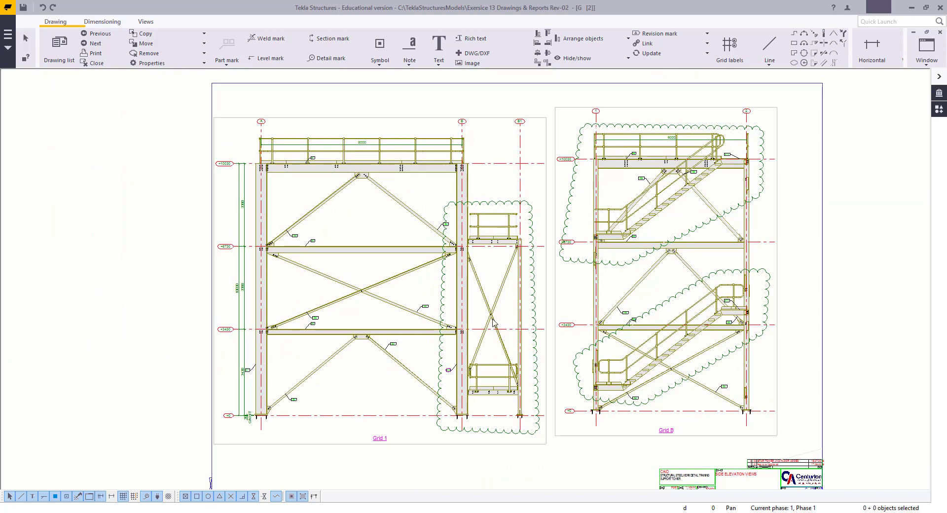
scroll(434, 382, up, 2)
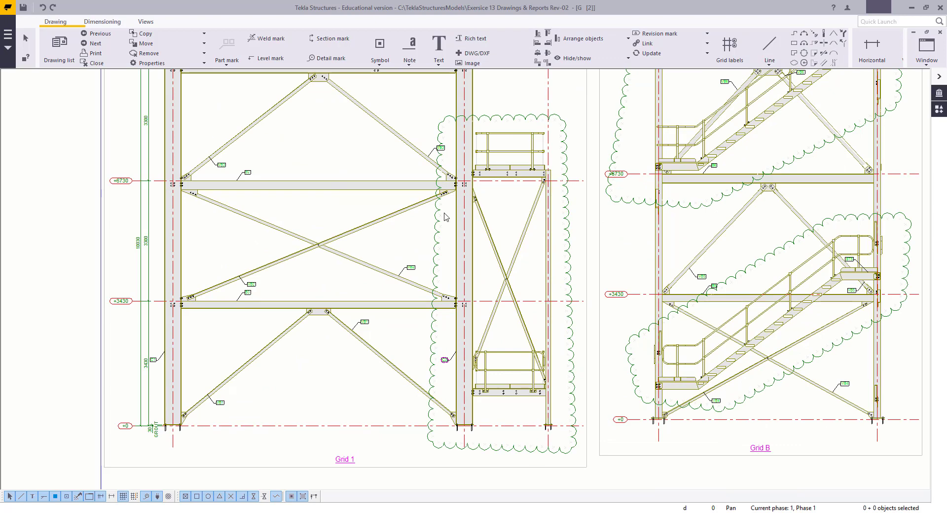
middle_drag(611, 362, 470, 353)
middle_drag(384, 298, 505, 333)
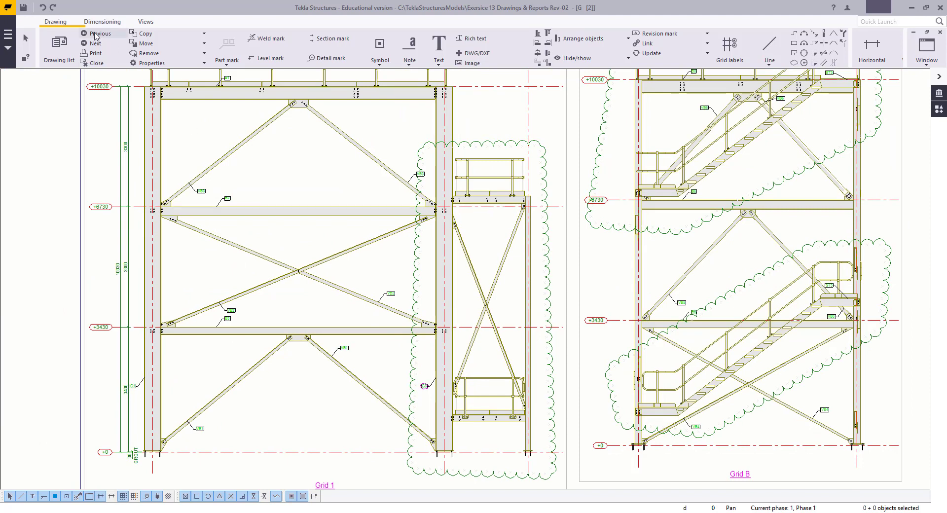
click(163, 55)
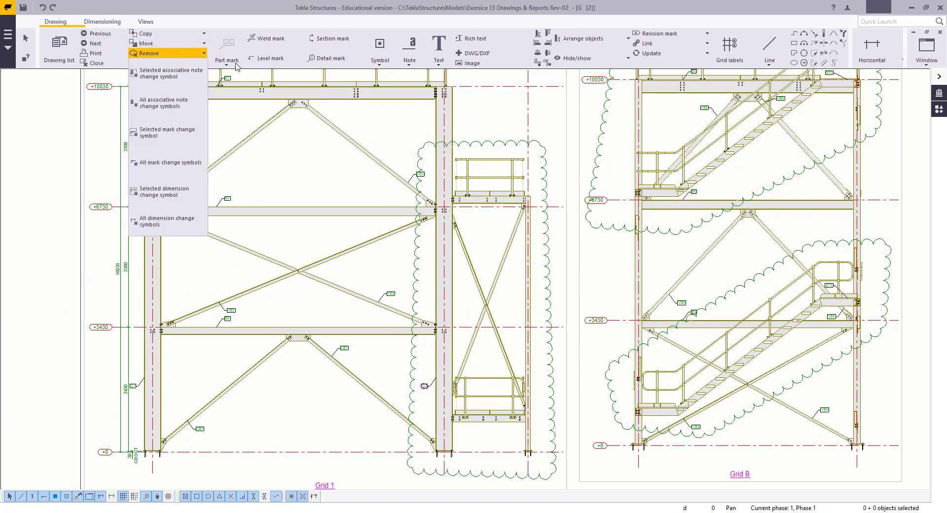
click(147, 219)
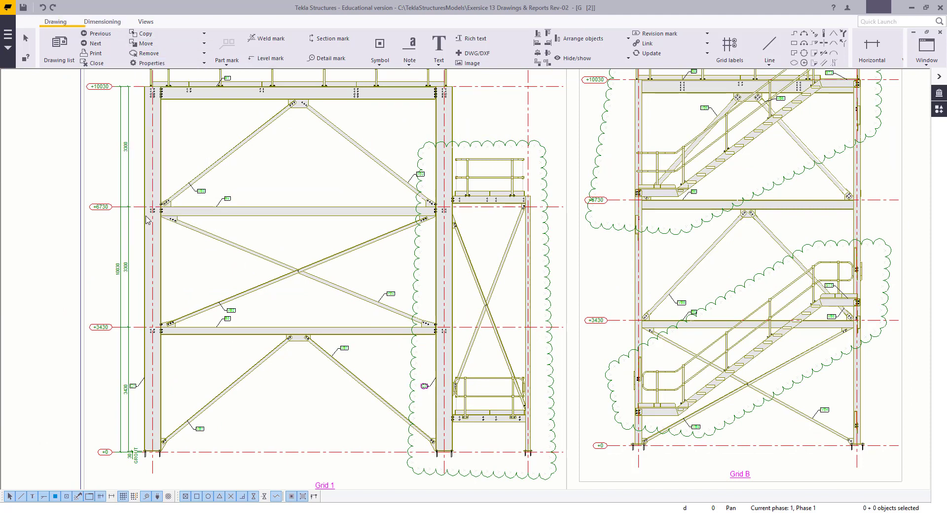
click(344, 306)
key(Home)
key(ctrl+a)
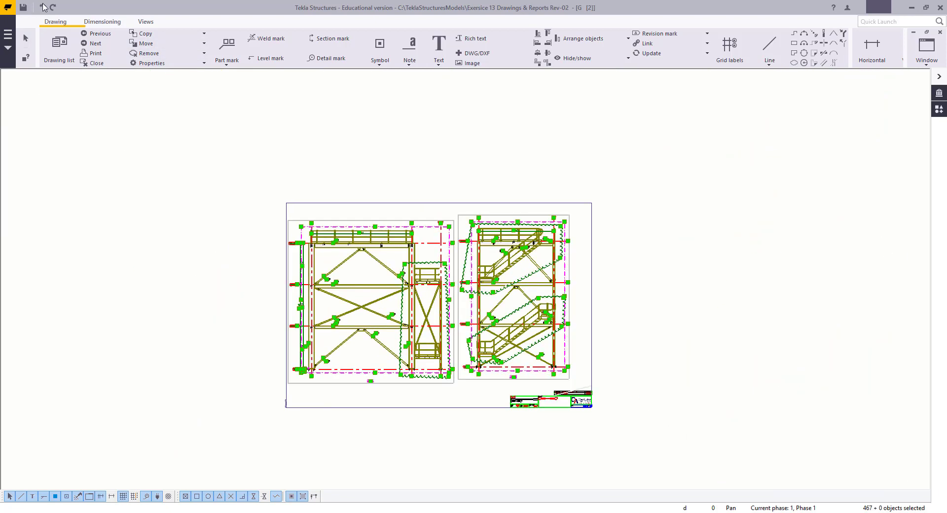
click(158, 55)
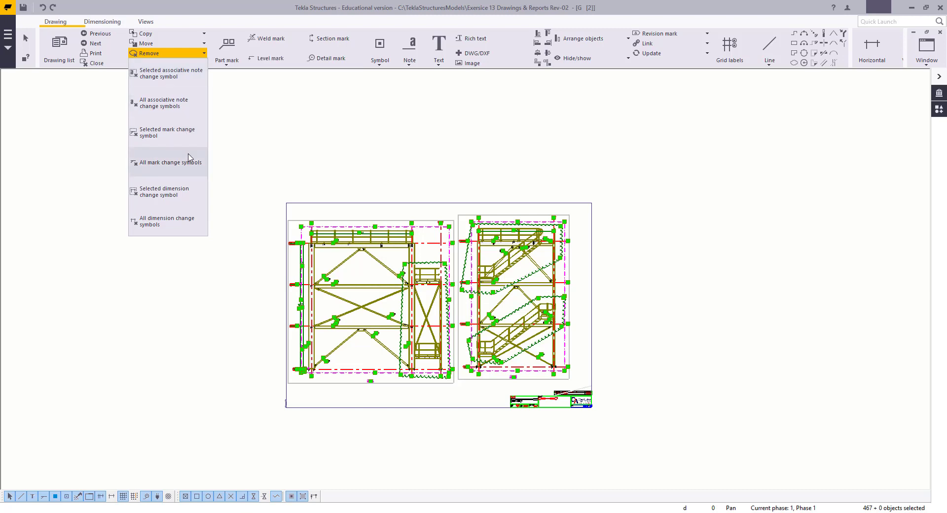
click(179, 196)
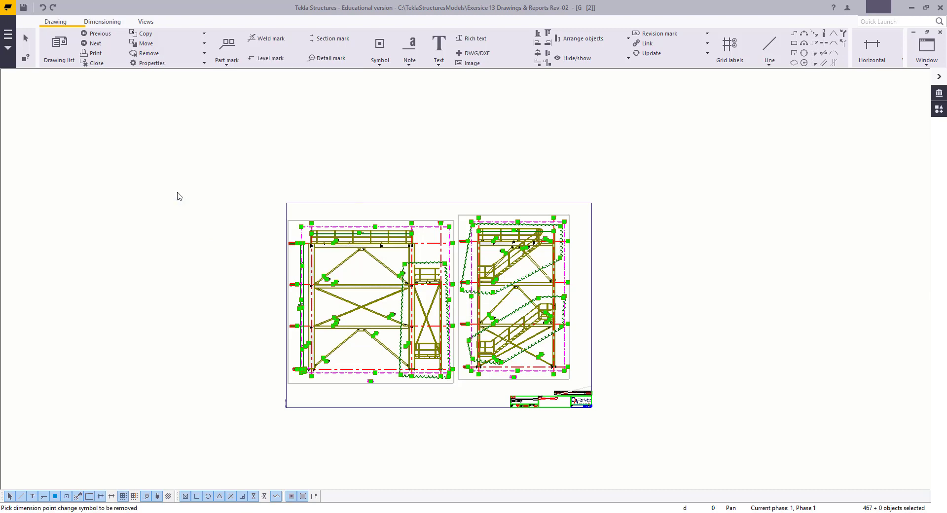
right_click(245, 149)
click(276, 161)
Step: Remove all mark change symbols from the side elevation drawing
scroll(422, 303, up, 4)
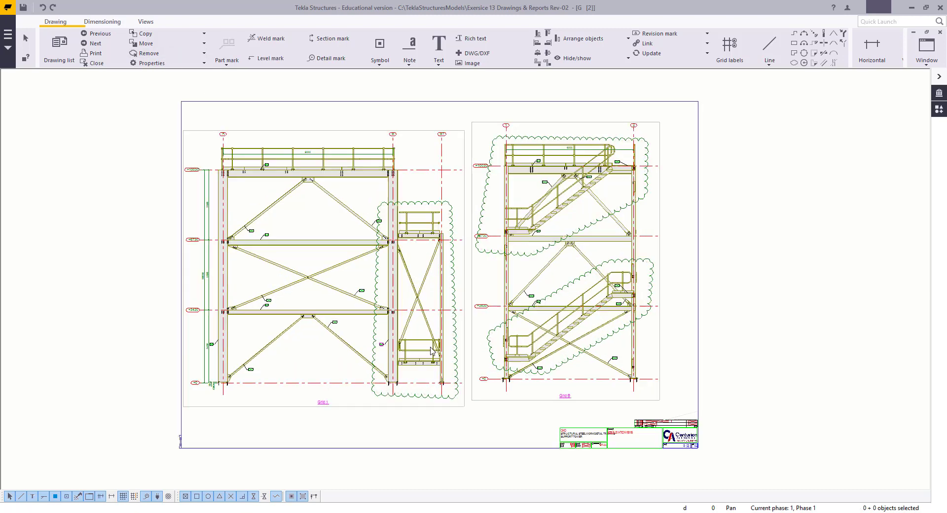
click(149, 52)
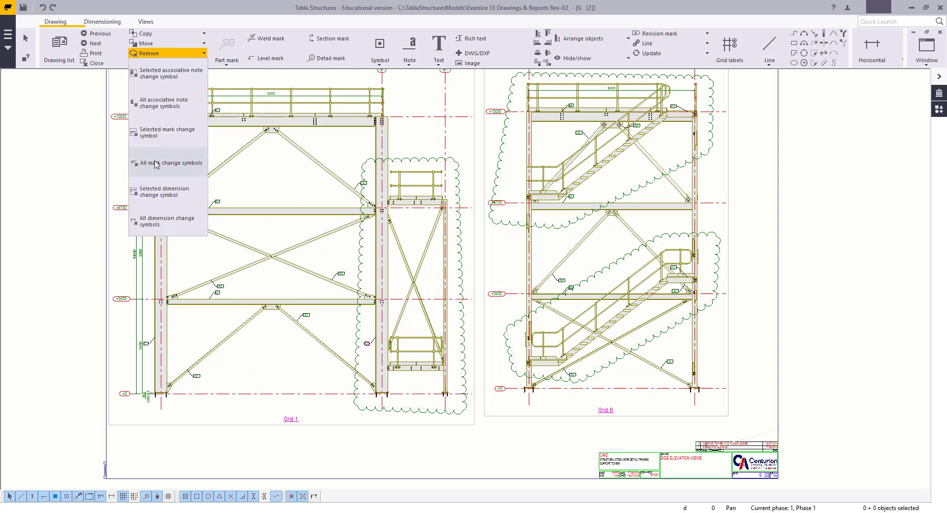
click(156, 164)
scroll(299, 229, down, 3)
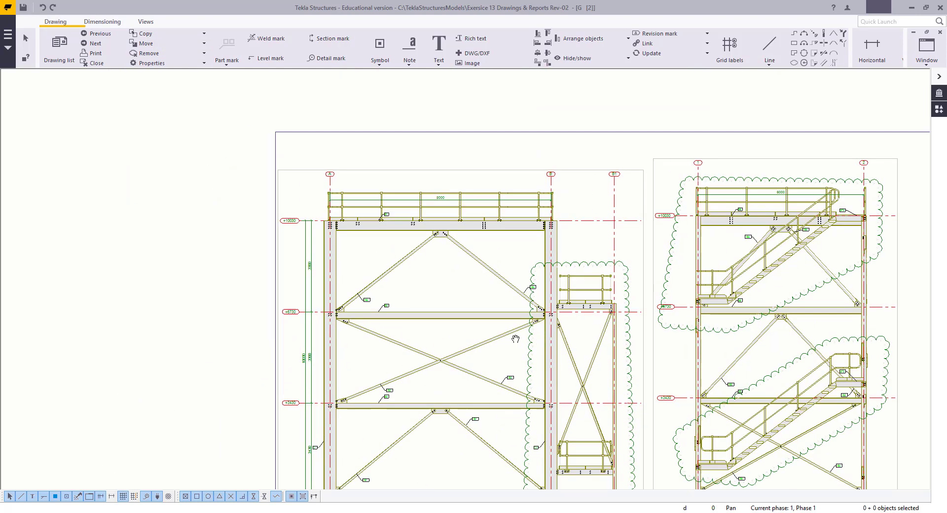
Step: Start a vertical dimension chain beside the stair bay in the Grid 1 view, from base level to the top of the lower landing
scroll(583, 202, up, 4)
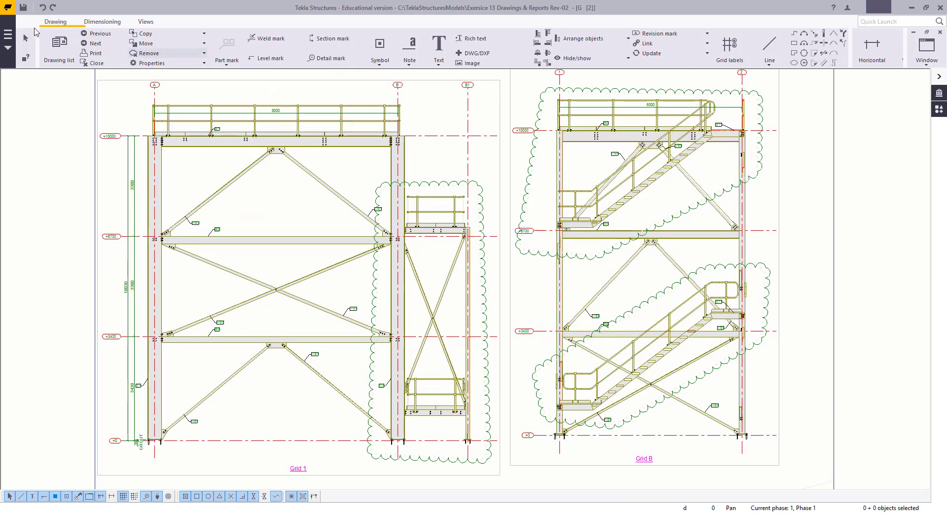
click(102, 22)
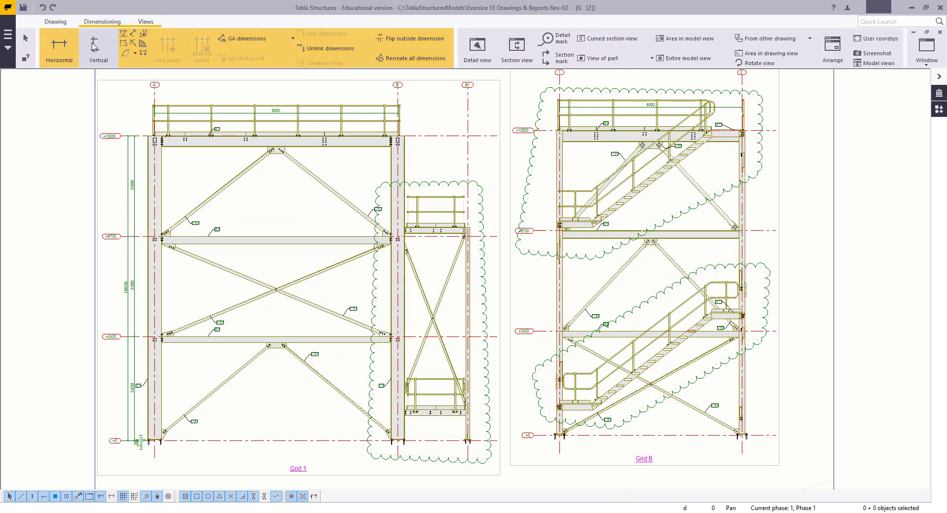
click(98, 47)
middle_drag(489, 411, 494, 372)
scroll(483, 404, up, 4)
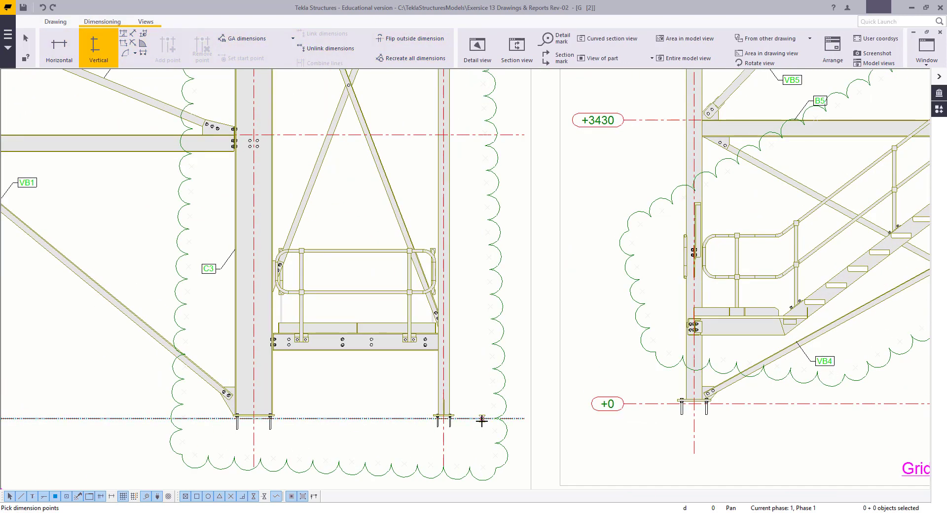
scroll(432, 330, up, 5)
scroll(438, 316, down, 10)
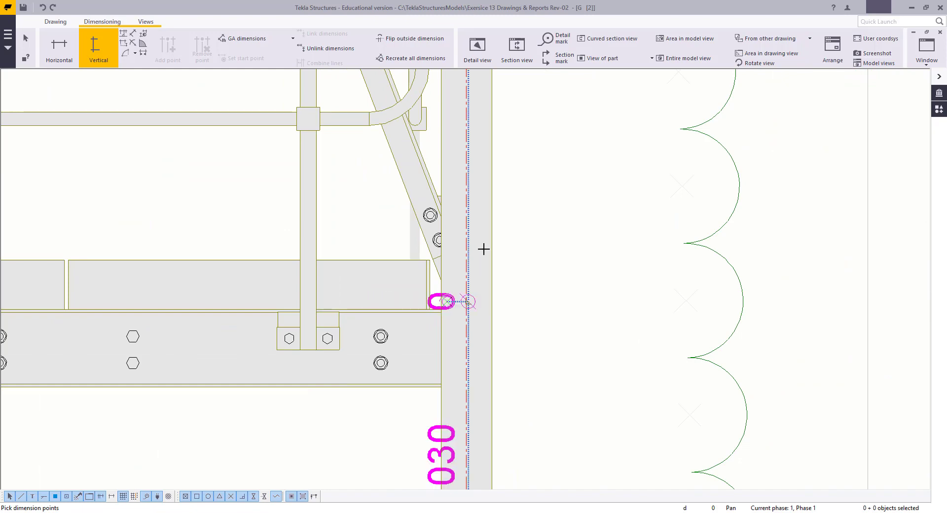
scroll(528, 344, up, 2)
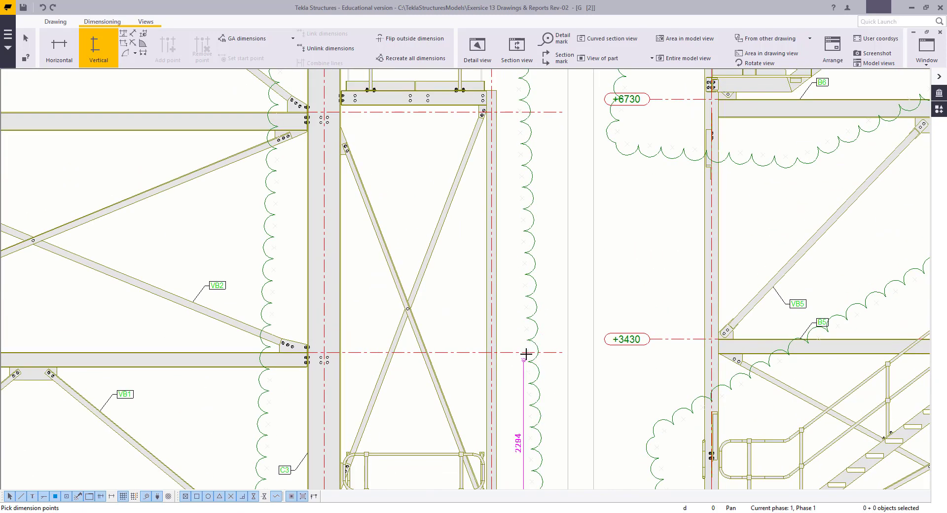
Step: Extend the Grid 1 dimension chain through the +3430 and +6730 levels to the upper landing's top, place it and end the command
click(526, 352)
middle_drag(529, 163, 524, 326)
scroll(523, 271, up, 4)
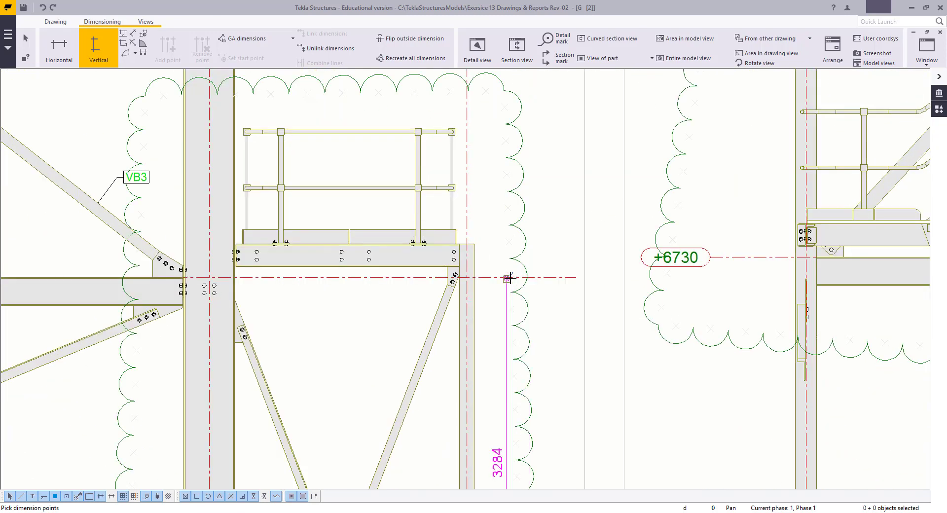
scroll(474, 244, up, 6)
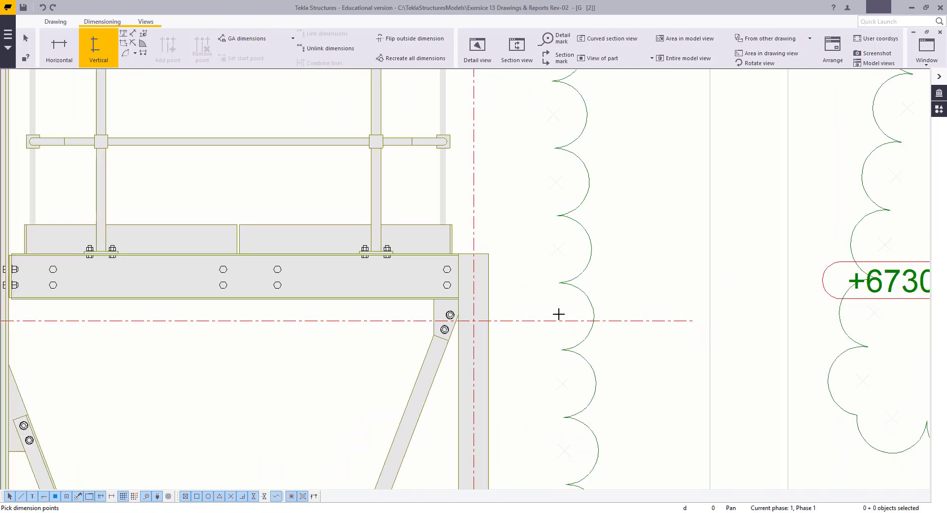
scroll(559, 314, down, 3)
right_click(539, 183)
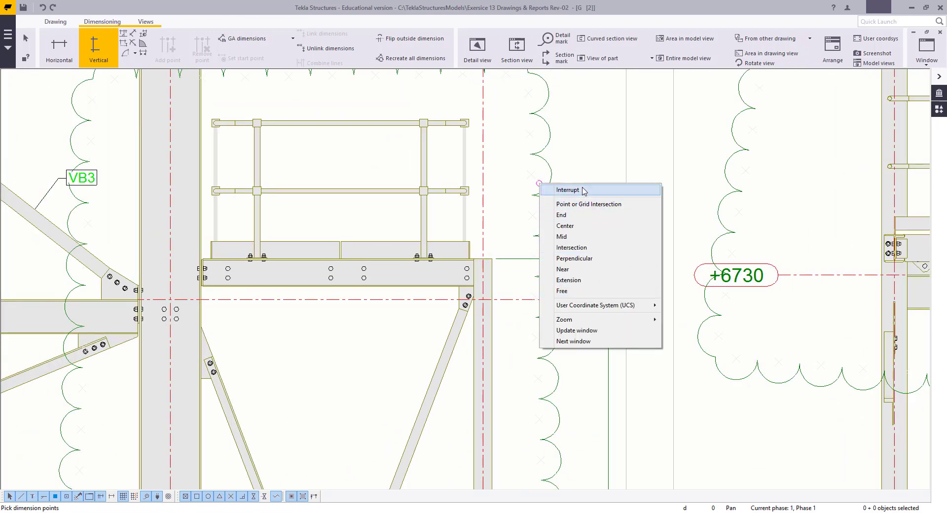
click(583, 190)
Step: Replace the misplaced dimension point near the +6730 level in the Grid 1 chain with one exactly on the level line
scroll(615, 301, up, 3)
right_click(546, 95)
click(596, 190)
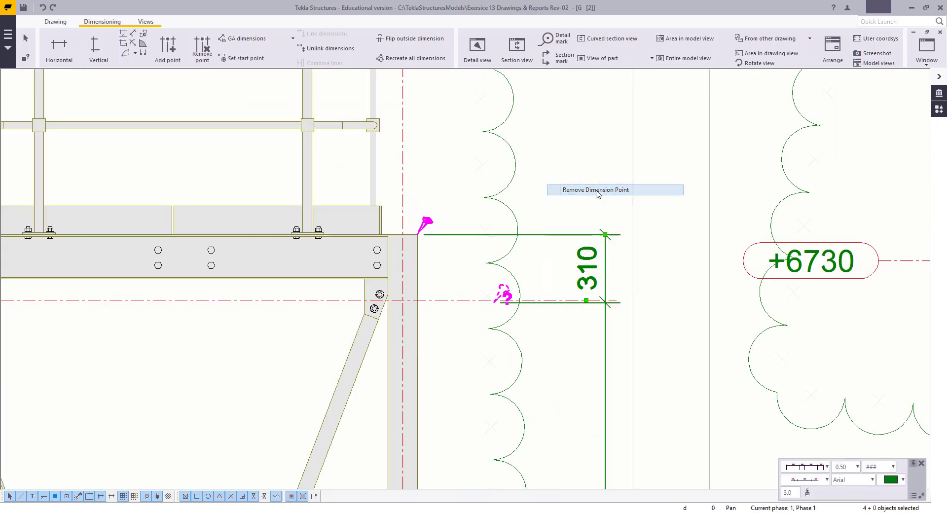
click(550, 301)
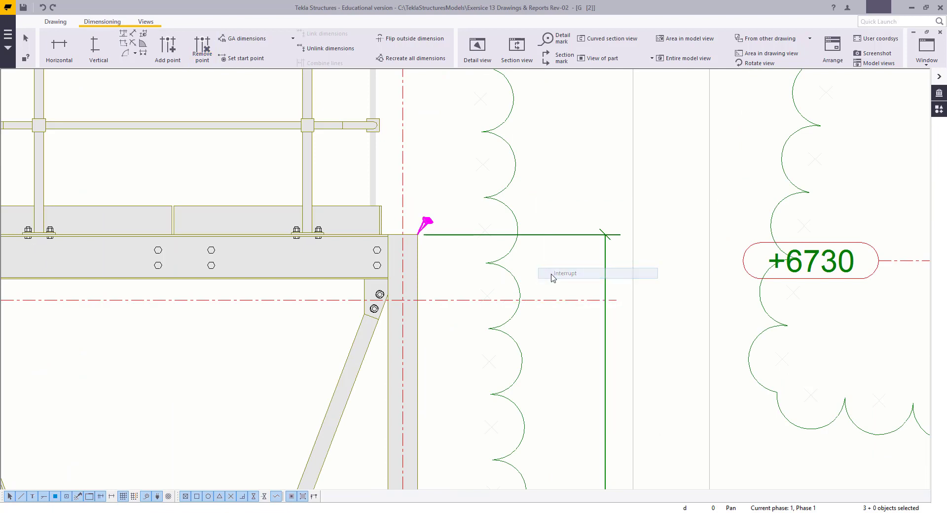
right_click(546, 271)
click(576, 357)
click(560, 301)
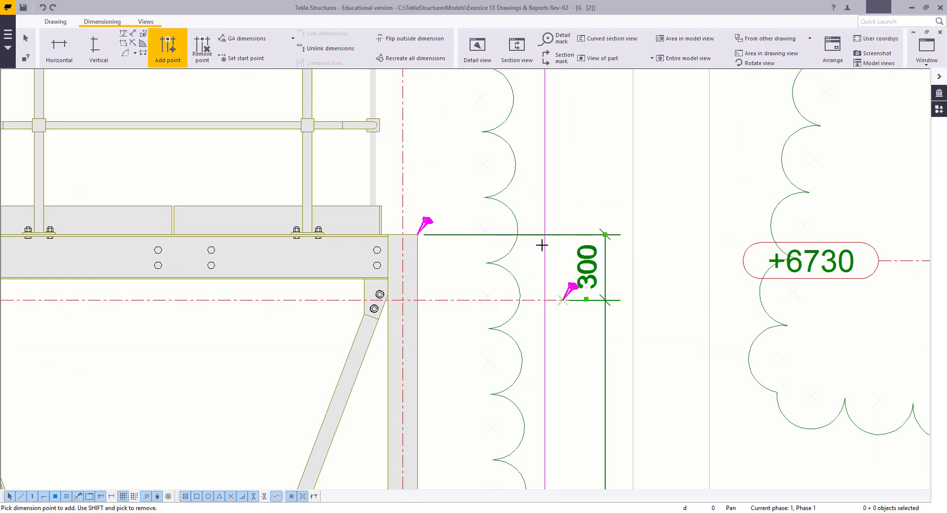
scroll(462, 229, down, 5)
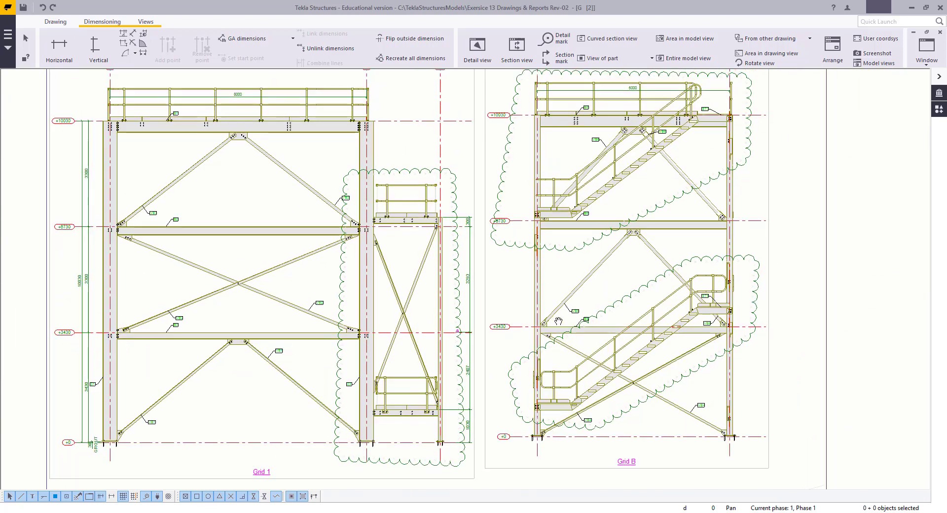
Step: Add a vertical dimension chain in the Grid B view through the +0, +3430, +6730 and +10030 levels, beside the Grid 1 column
click(94, 49)
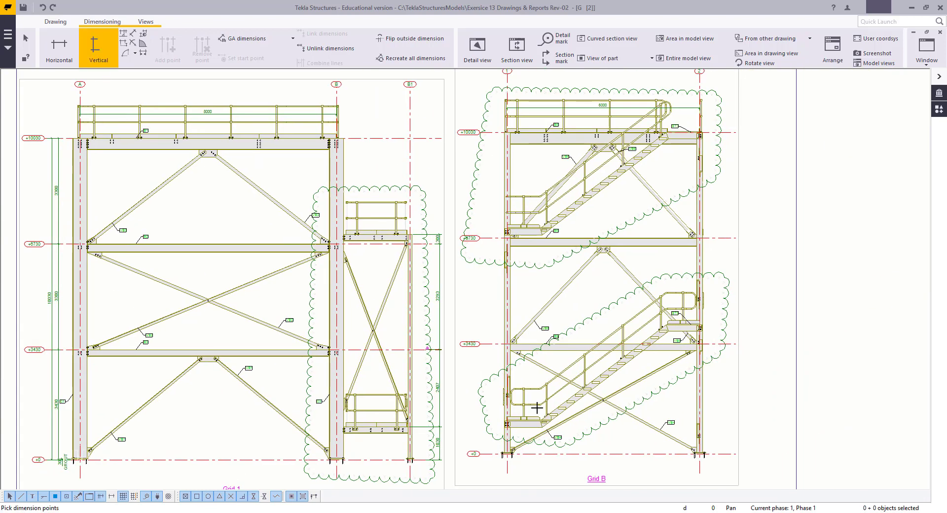
click(486, 454)
click(486, 344)
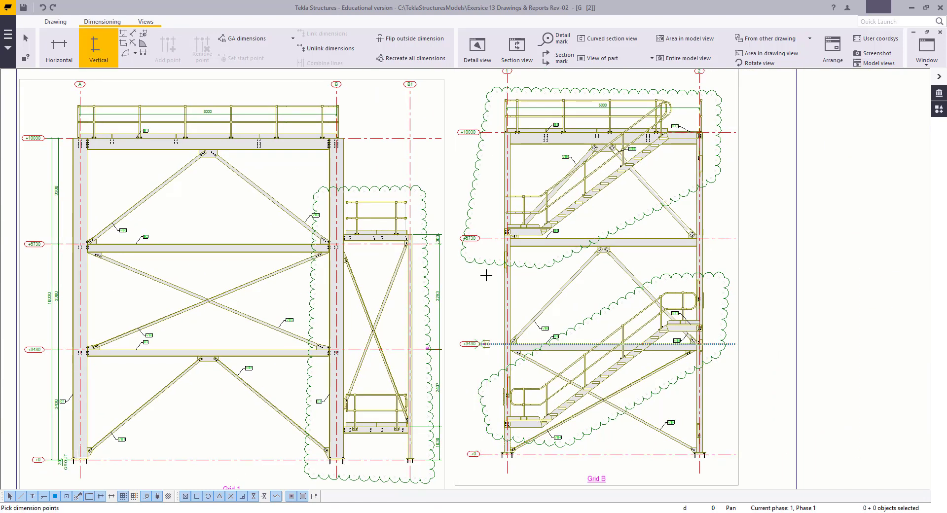
click(481, 238)
click(480, 130)
middle_click(482, 142)
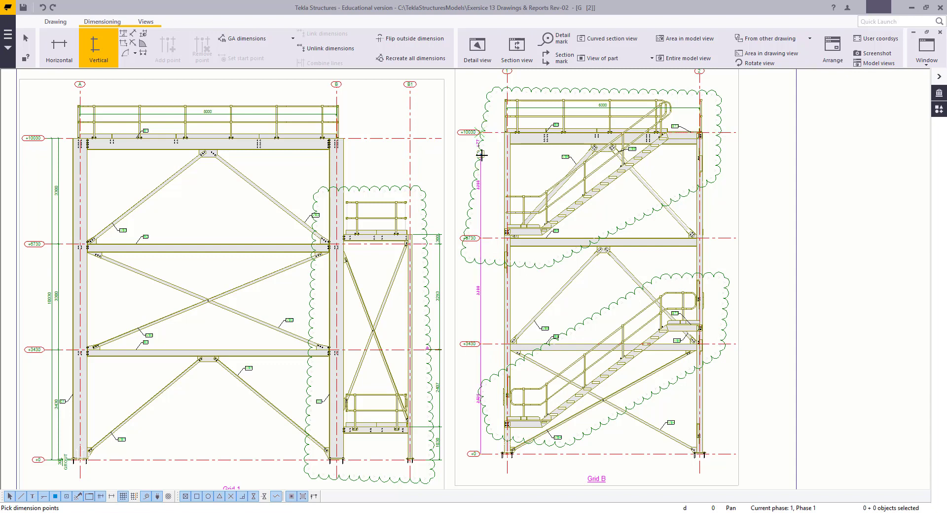
click(483, 156)
Step: Start a second vertical dimension chain beside the Grid 1 column in the Grid B view, through base level, lower landing top and +3430
scroll(500, 429, up, 3)
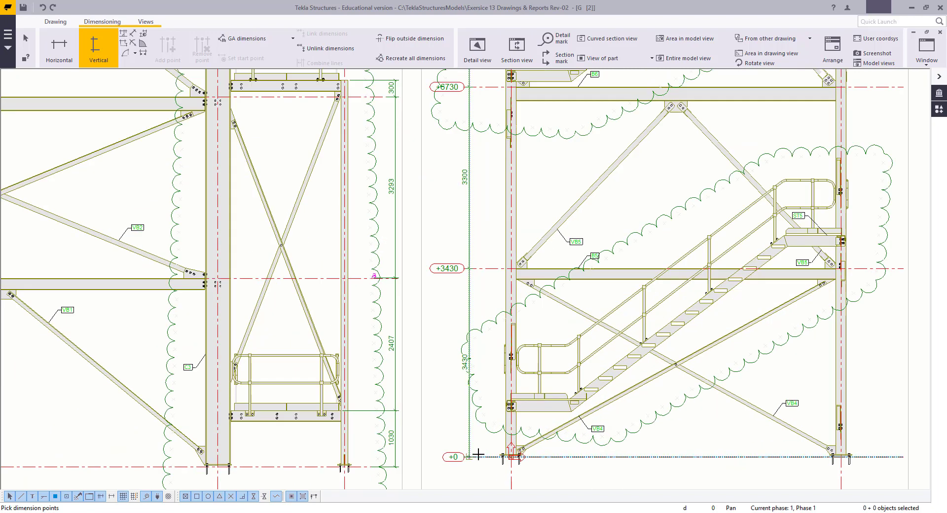
scroll(503, 385, up, 4)
scroll(504, 354, up, 2)
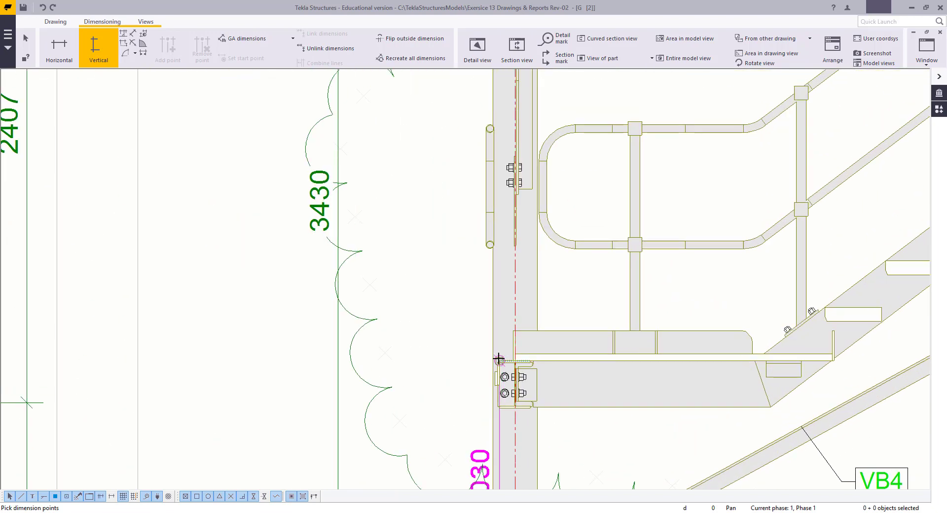
click(499, 359)
scroll(518, 448, down, 5)
scroll(492, 288, up, 4)
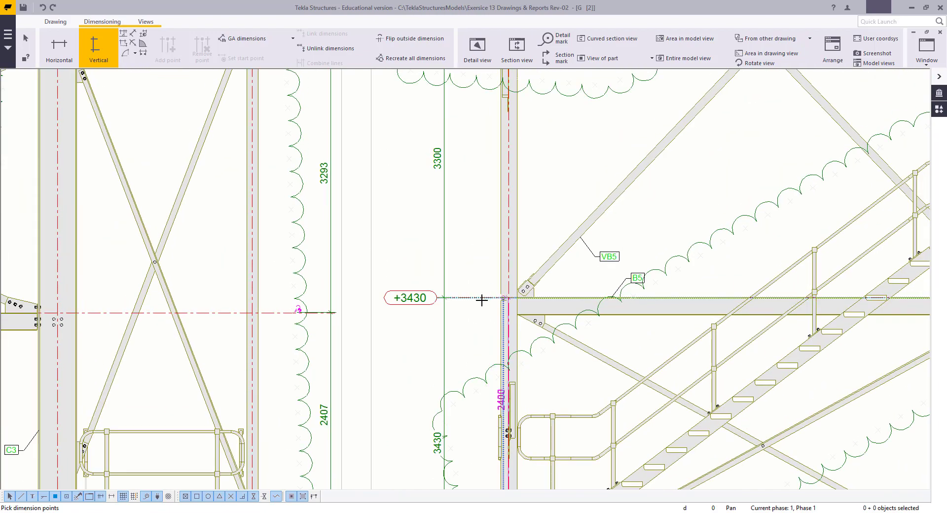
scroll(483, 294, down, 3)
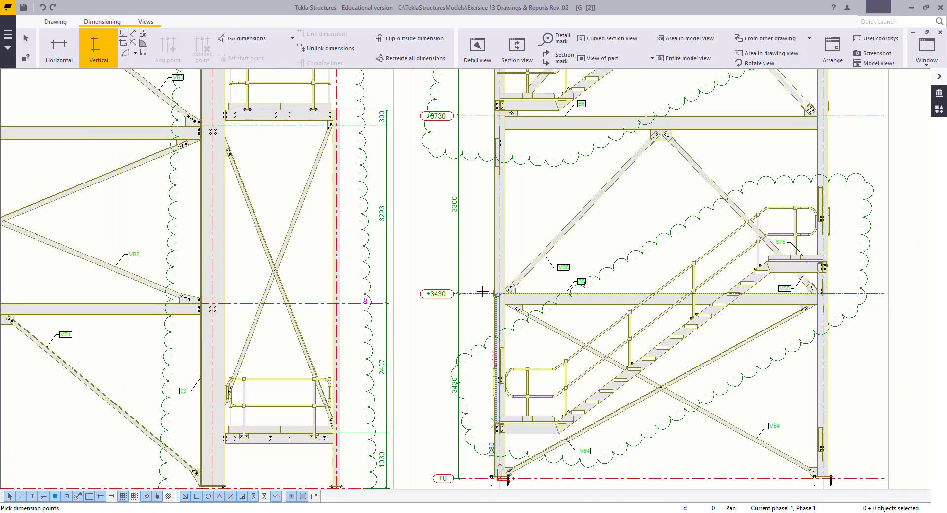
Step: Continue the second Grid B chain through the +6730 level, the upper landing's top and +10030, and place it inside the level dimensions
middle_drag(477, 137, 476, 308)
scroll(471, 286, up, 4)
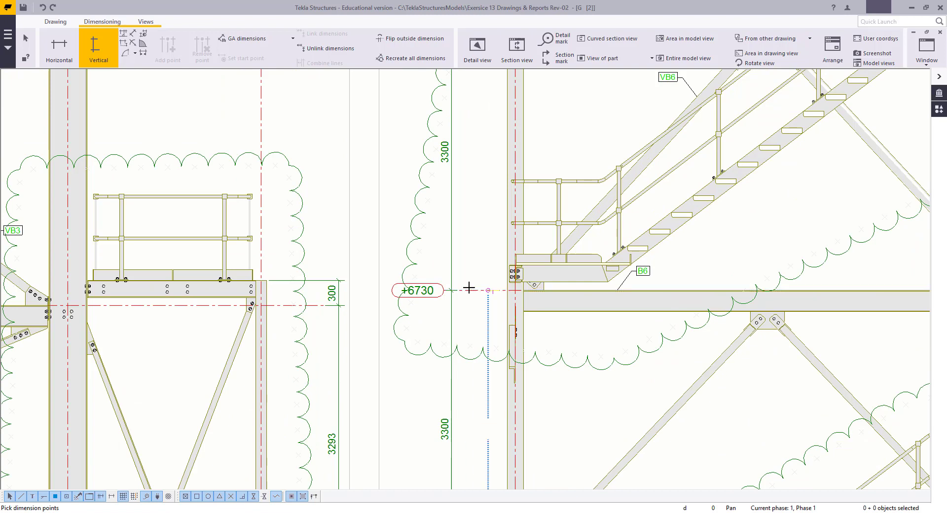
click(469, 290)
scroll(516, 244, up, 1)
scroll(517, 248, up, 5)
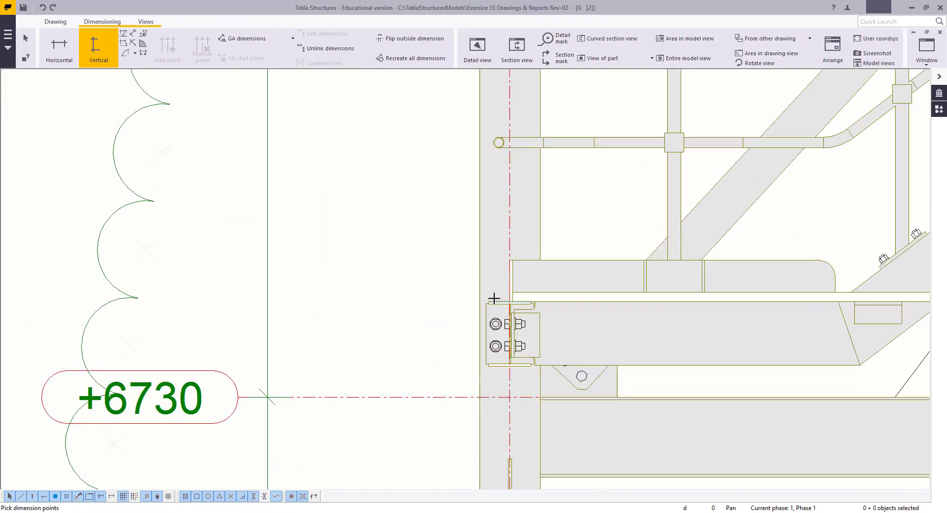
click(492, 298)
scroll(492, 299, down, 5)
middle_drag(472, 197, 472, 258)
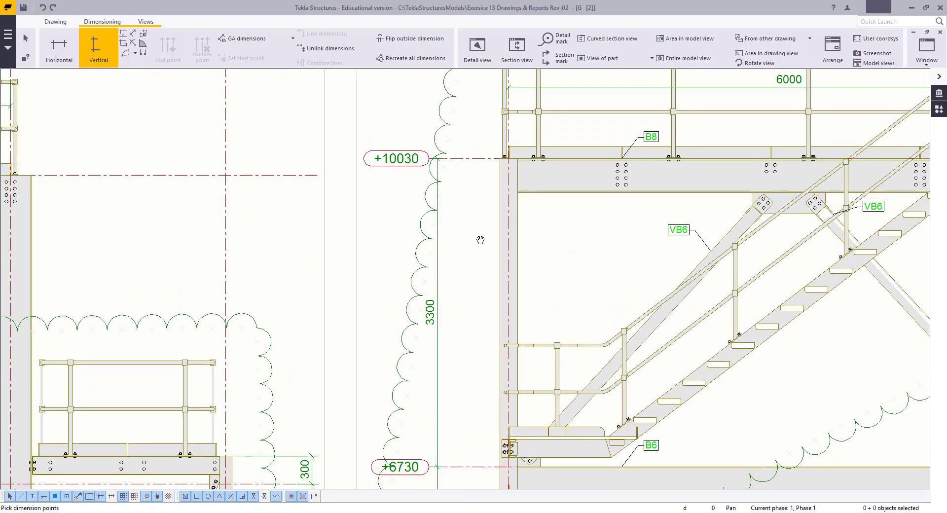
click(465, 158)
middle_click(458, 205)
click(458, 205)
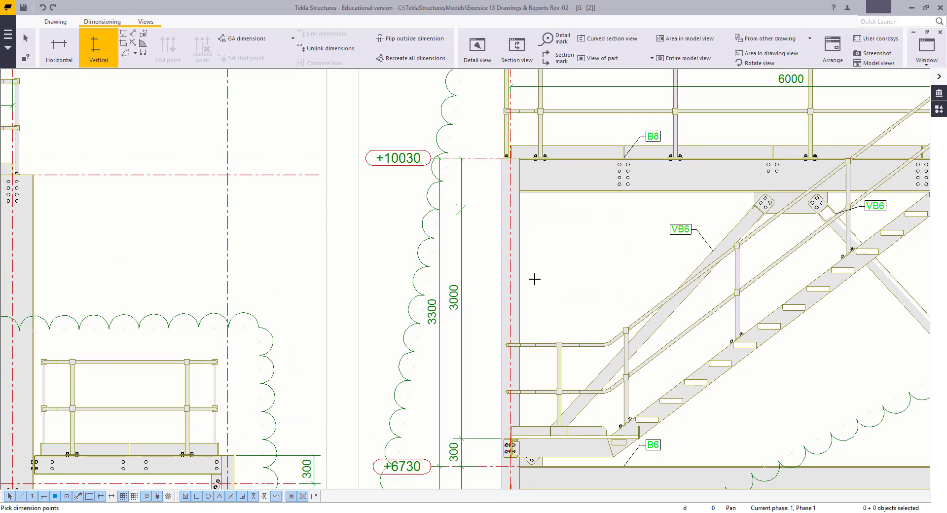
Step: Start a vertical dimension chain beside the Grid 2 column in the Grid B view, from +10030 through +6730 to the ST5 landing's top
scroll(443, 232, down, 4)
scroll(702, 176, up, 4)
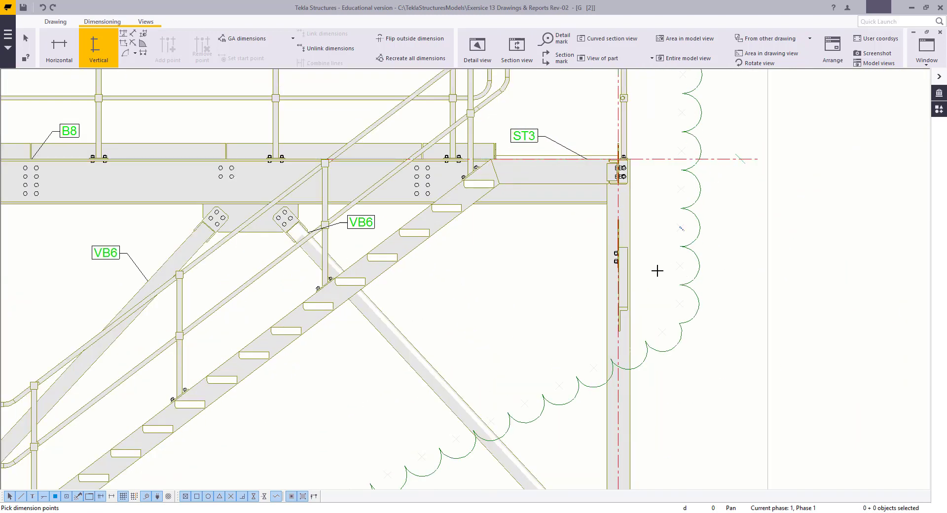
middle_drag(636, 326, 630, 47)
click(673, 288)
middle_drag(706, 424, 637, 87)
scroll(567, 275, up, 3)
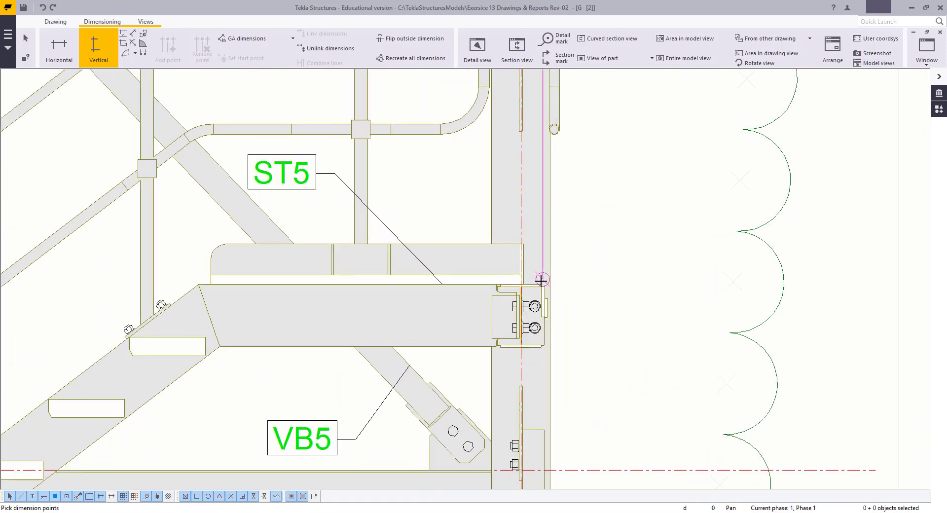
click(540, 282)
Step: Continue the Grid 2 side chain through the +3430 level down to base level and place it beside the column
scroll(547, 291, down, 3)
middle_drag(624, 367, 624, 250)
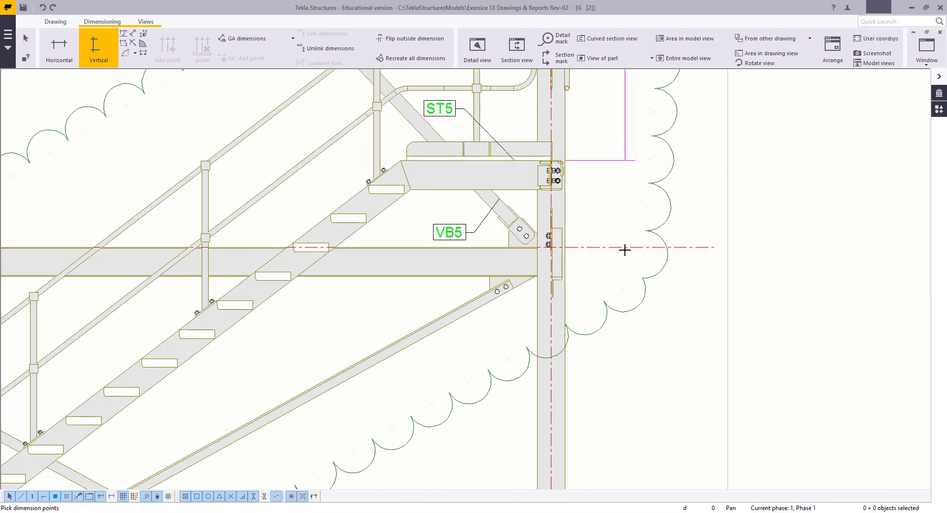
scroll(631, 339, down, 3)
middle_drag(632, 340, 611, 159)
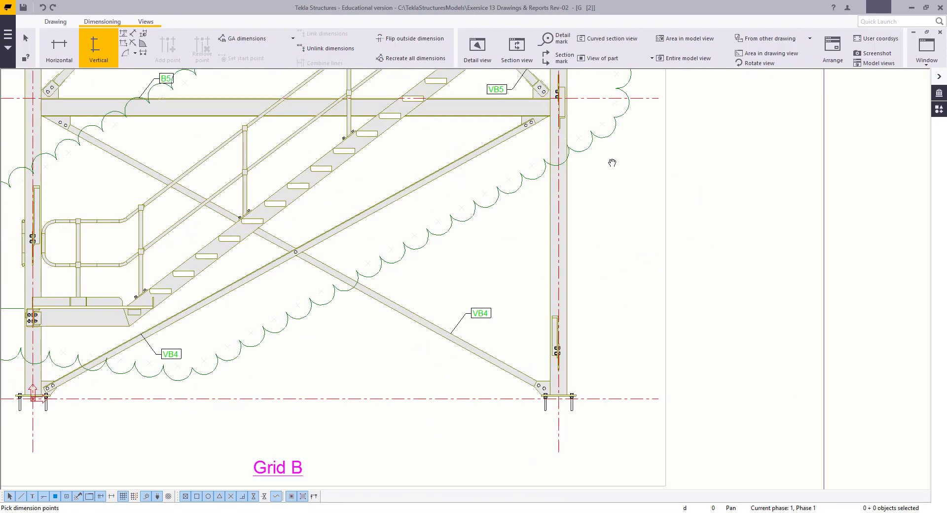
click(610, 397)
scroll(601, 348, down, 4)
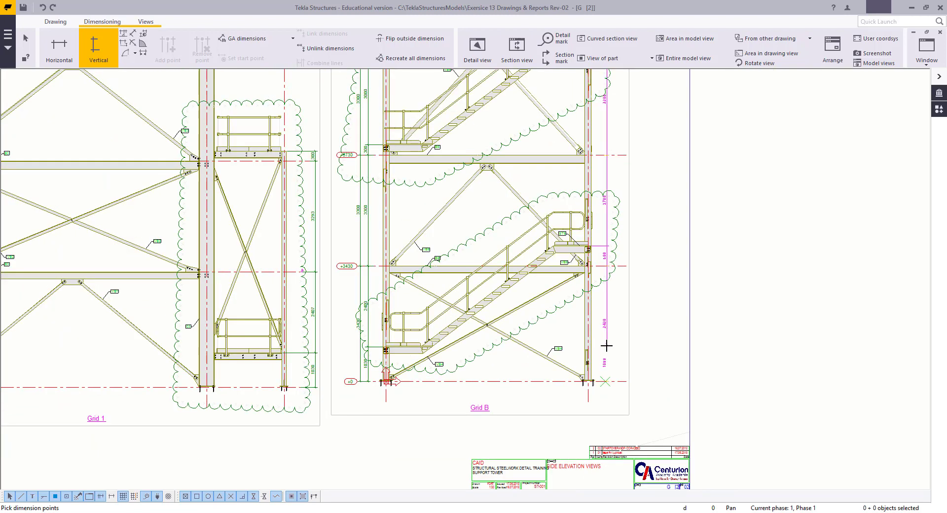
scroll(605, 346, down, 3)
scroll(645, 224, up, 4)
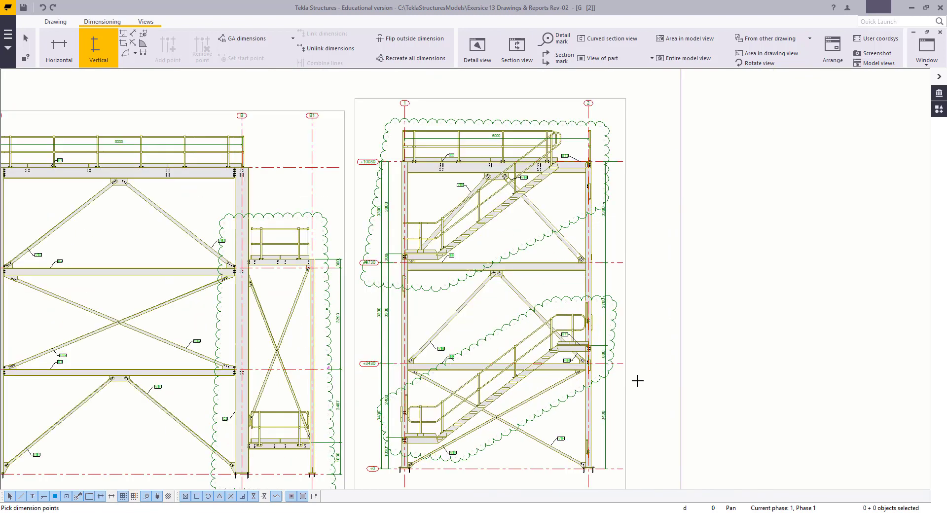
Step: Dimension the grating thickness vertically on the landing just above +6730 in the Grid B view and end the dimension command
scroll(380, 300, up, 6)
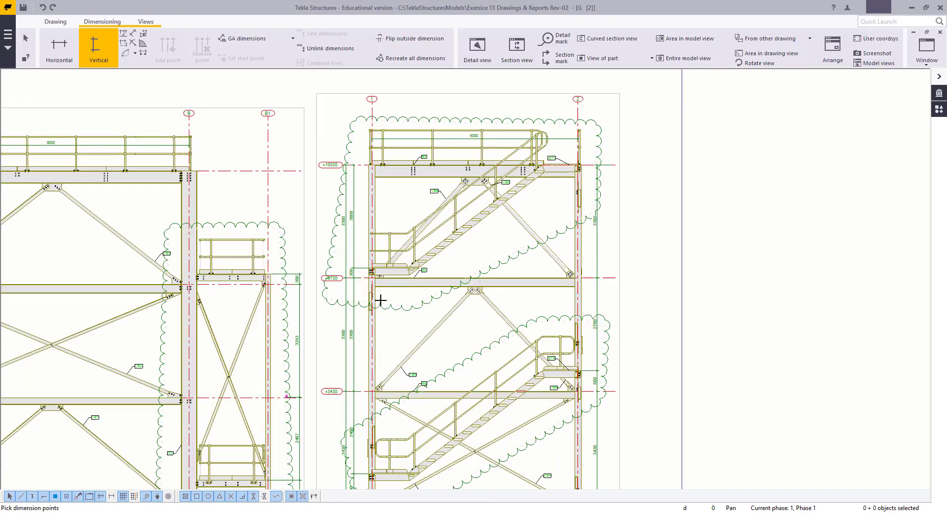
scroll(531, 338, up, 8)
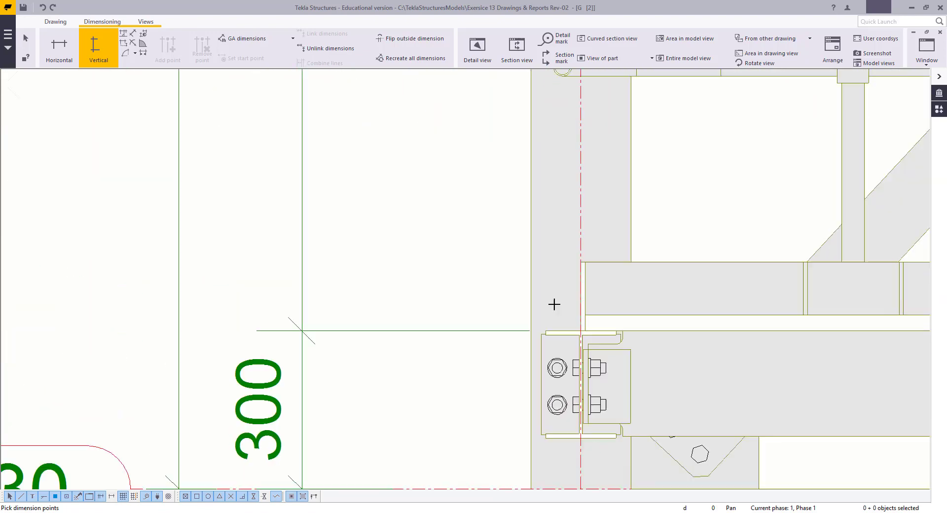
click(548, 324)
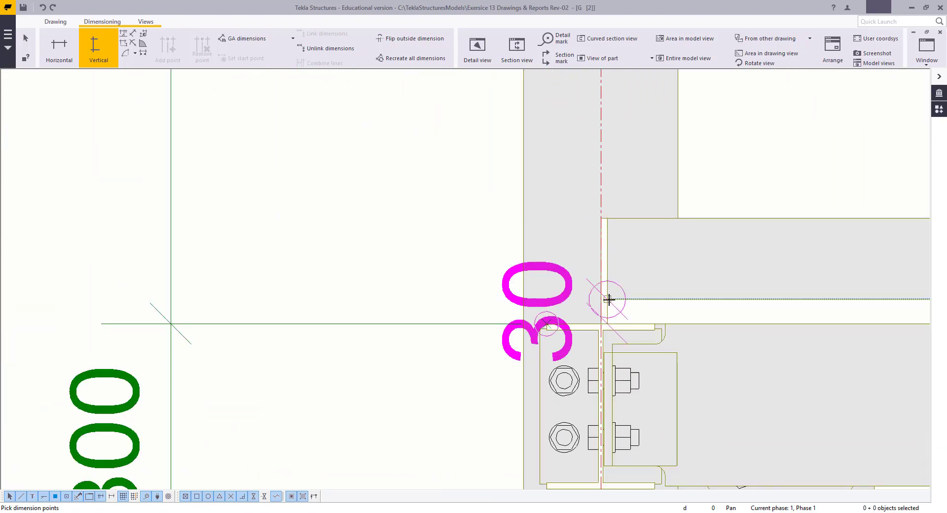
scroll(460, 291, down, 1)
middle_click(393, 281)
key(Escape)
Step: Give the grating thickness dimension in the Grid B view the postfix GRATING and the text TYP for tag D
click(380, 230)
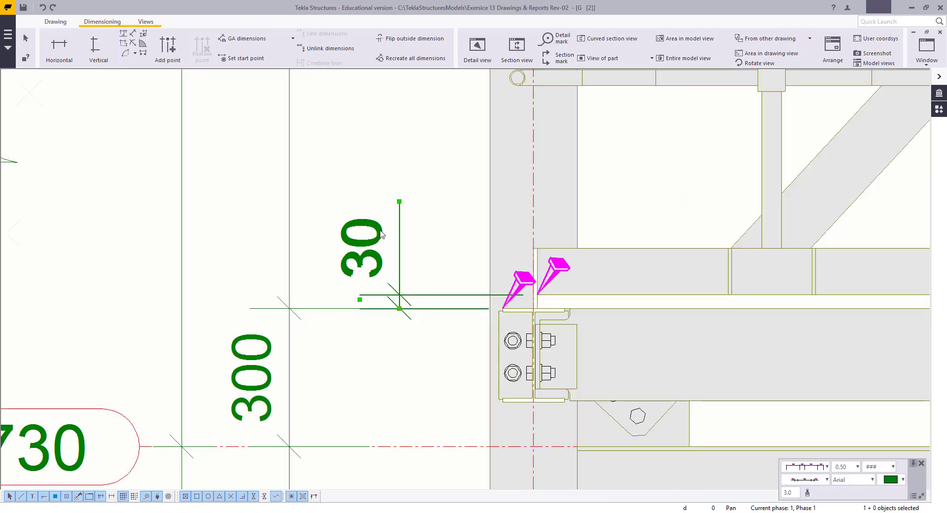
drag(380, 230, 373, 229)
double_click(372, 229)
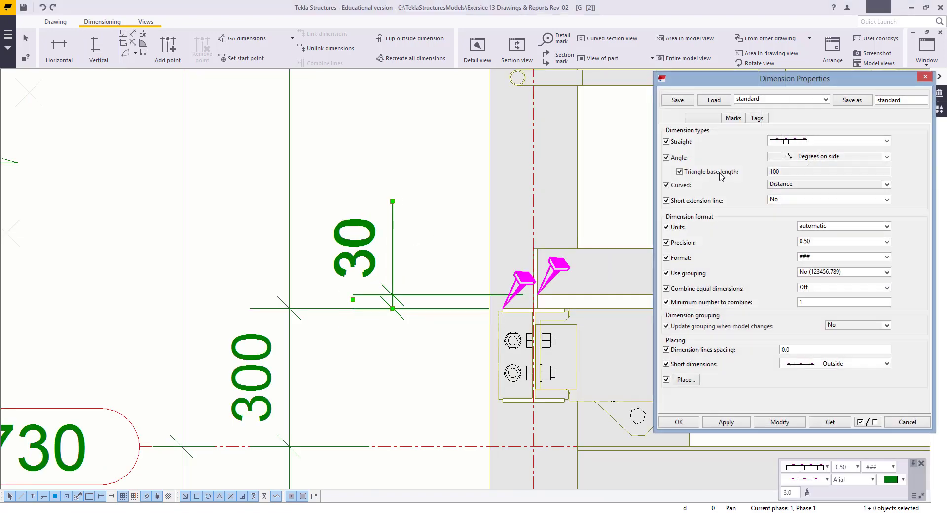
click(732, 120)
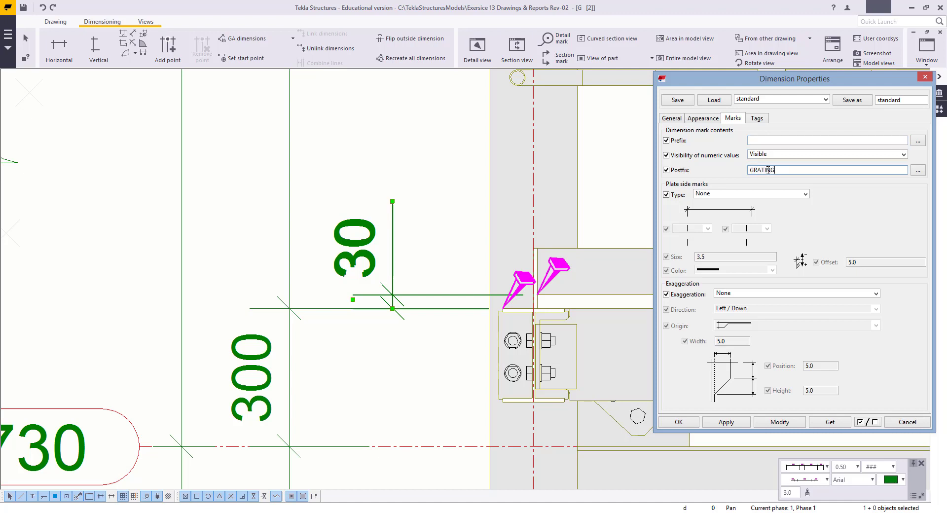
click(755, 119)
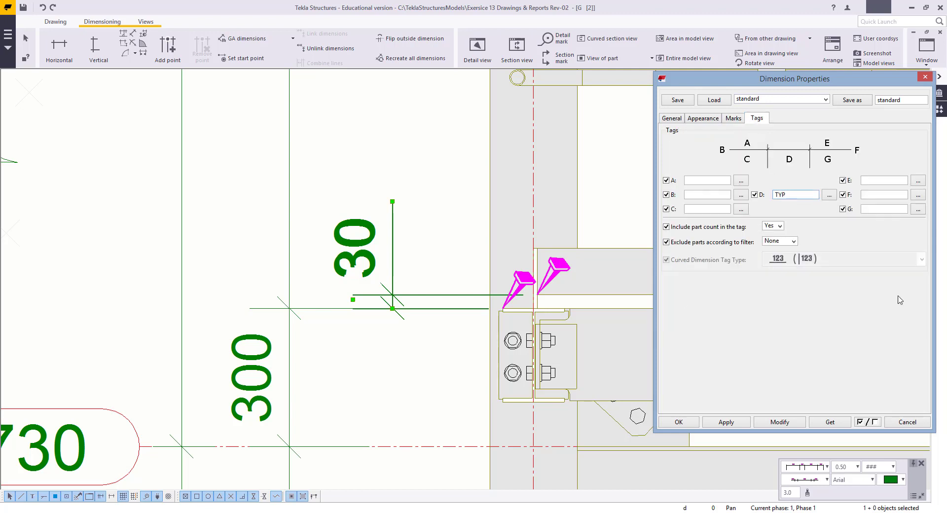
click(772, 423)
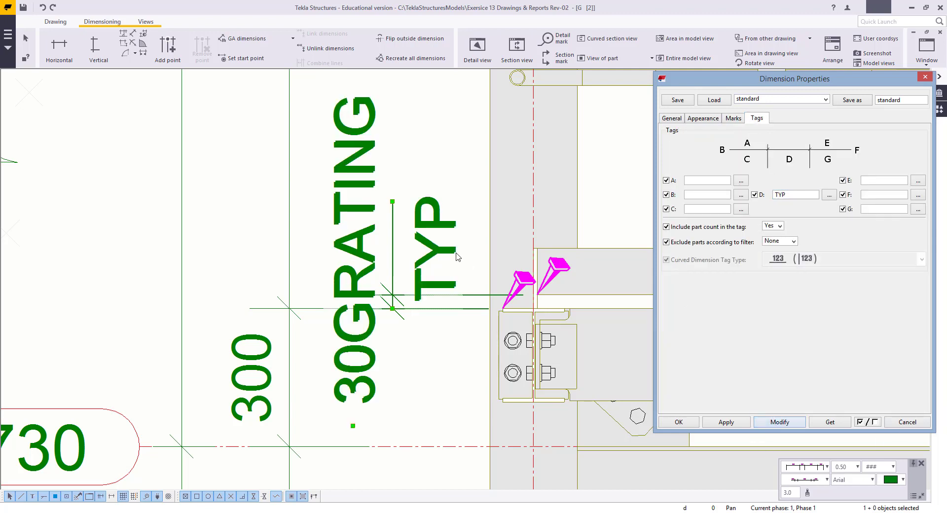
Step: Add a leading space to the GRATING postfix, apply it to the dimension and close the dimension properties
click(730, 118)
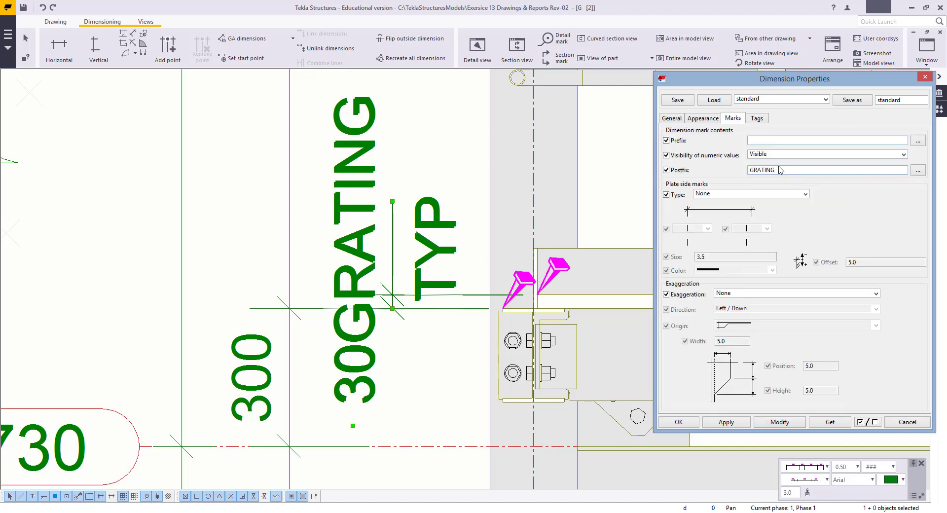
click(786, 426)
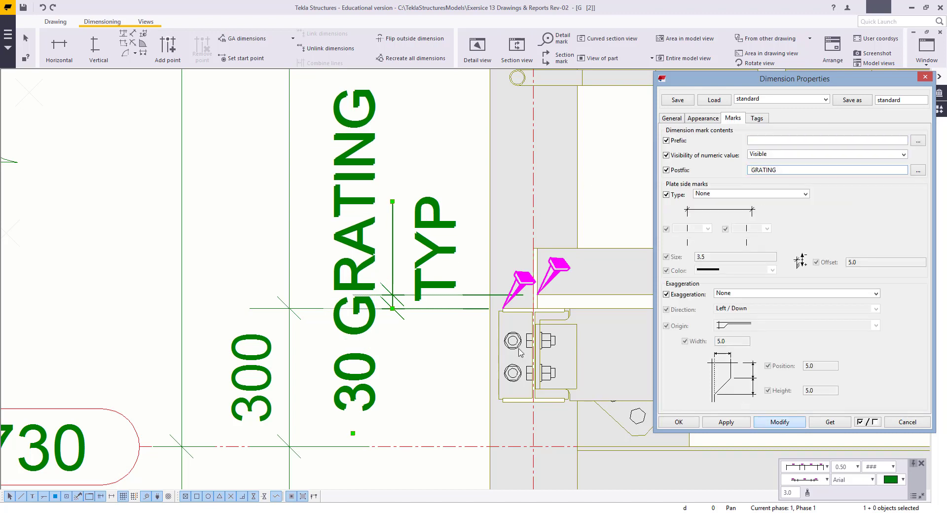
click(406, 375)
scroll(406, 375, down, 10)
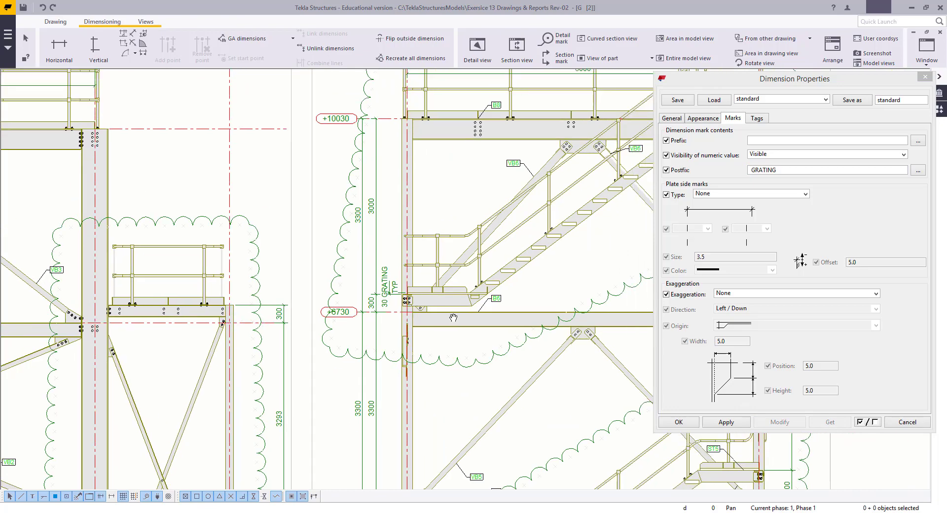
click(907, 423)
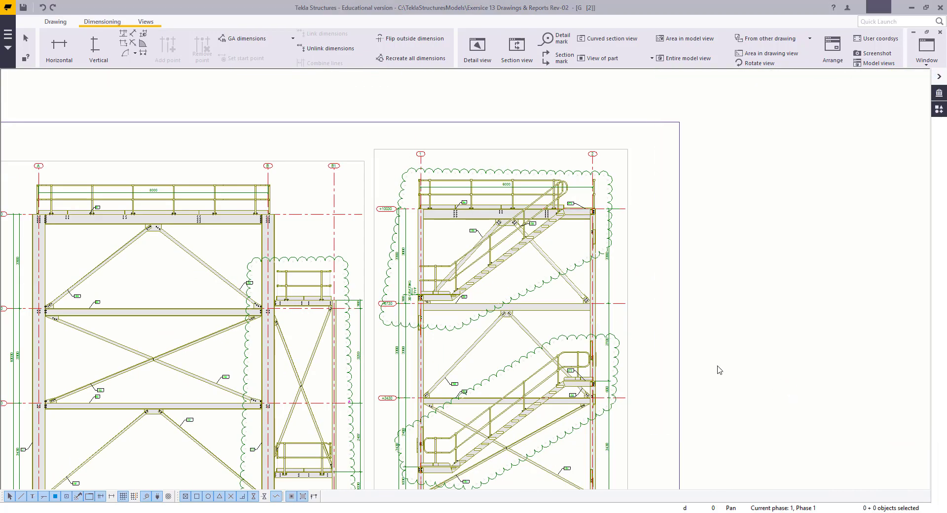
Step: Step through the remaining general arrangement drawings and return to the drawing list in the model
scroll(719, 370, down, 3)
mouse_move(399, 340)
middle_down()
mouse_move(420, 325)
mouse_move(331, 397)
middle_up()
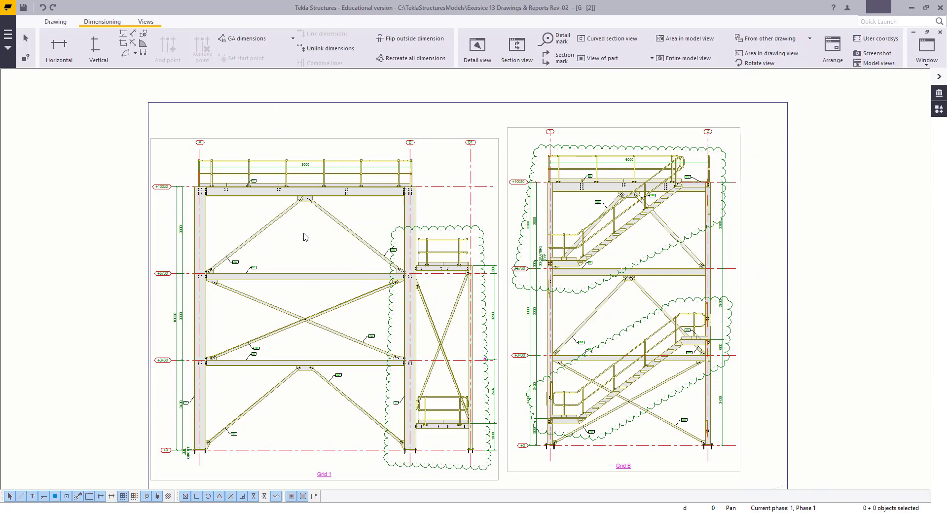
key(ctrl+Page_Down)
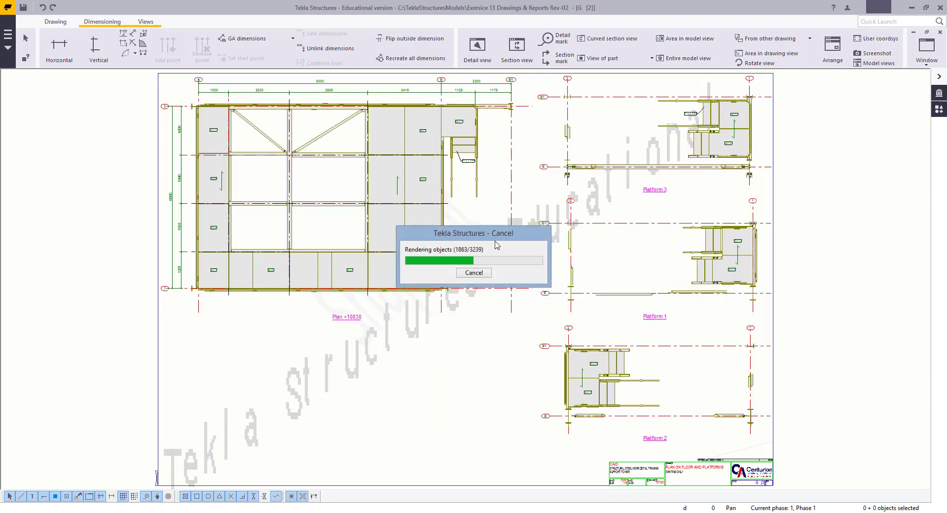
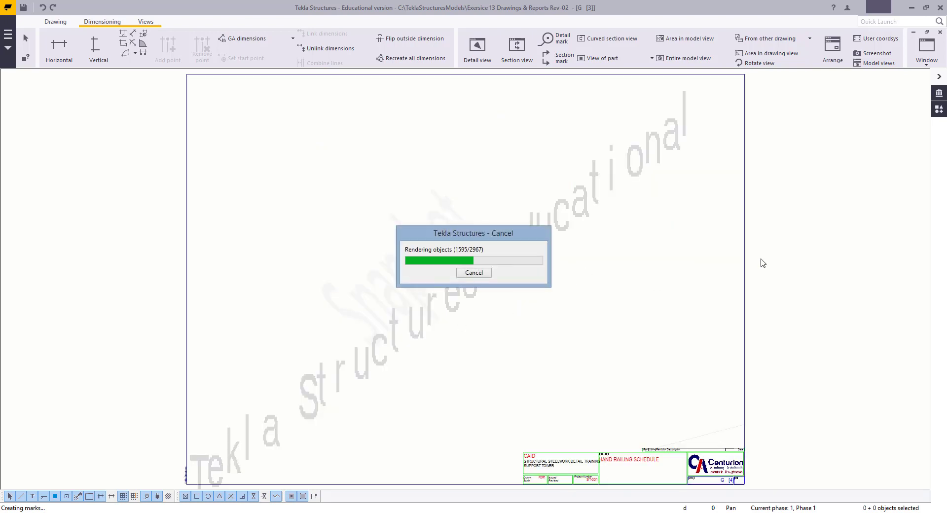
scroll(436, 205, up, 2)
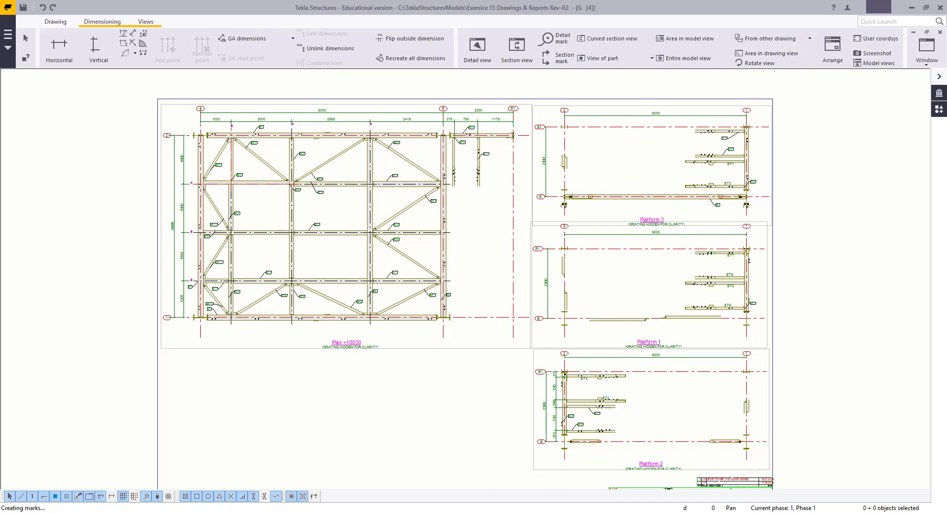
click(55, 21)
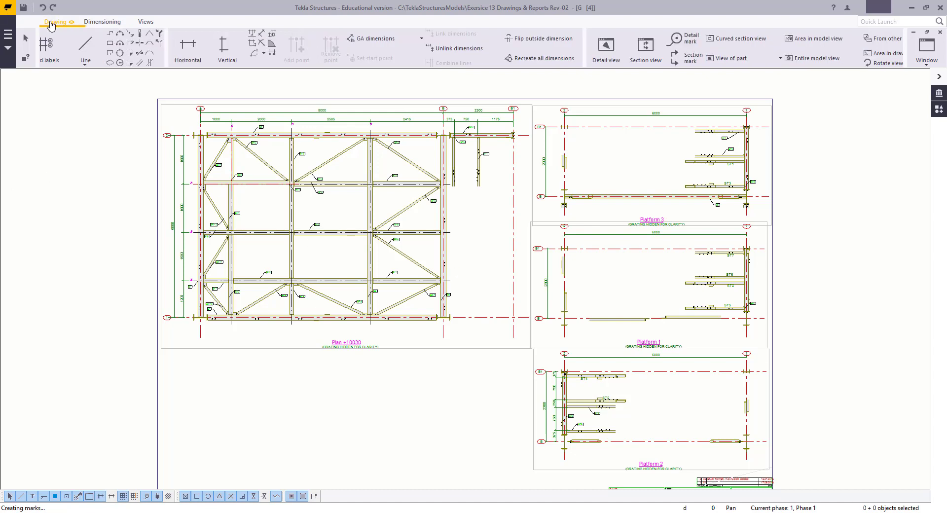
click(59, 50)
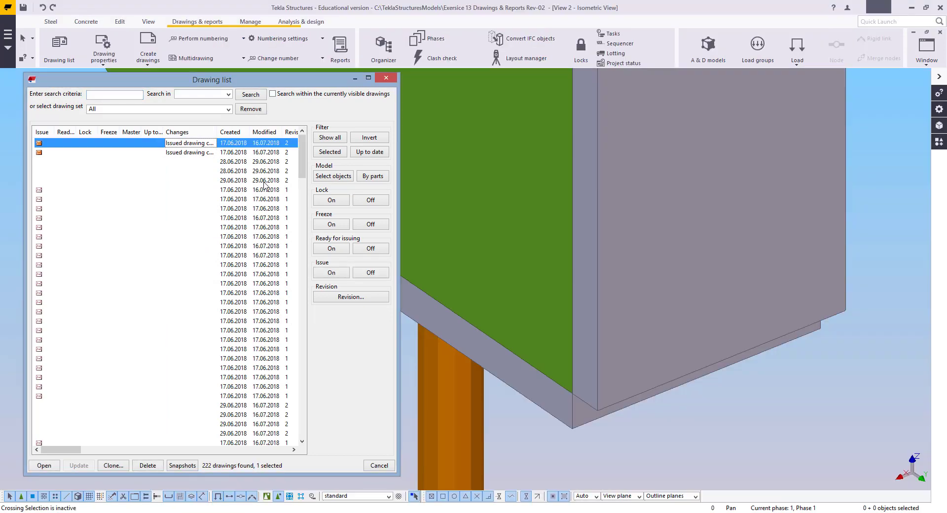
Step: Mark the five general arrangement drawings at the head of the drawing list as issued
drag(217, 144, 267, 180)
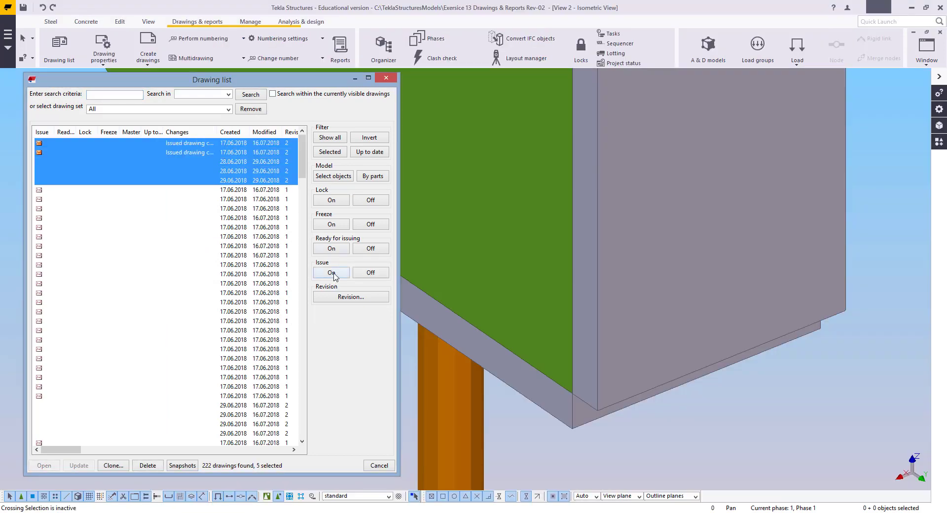
click(332, 274)
click(240, 293)
Step: Select every drawing from [1] through [p.80] in the drawing list and mark them all as issued
click(283, 144)
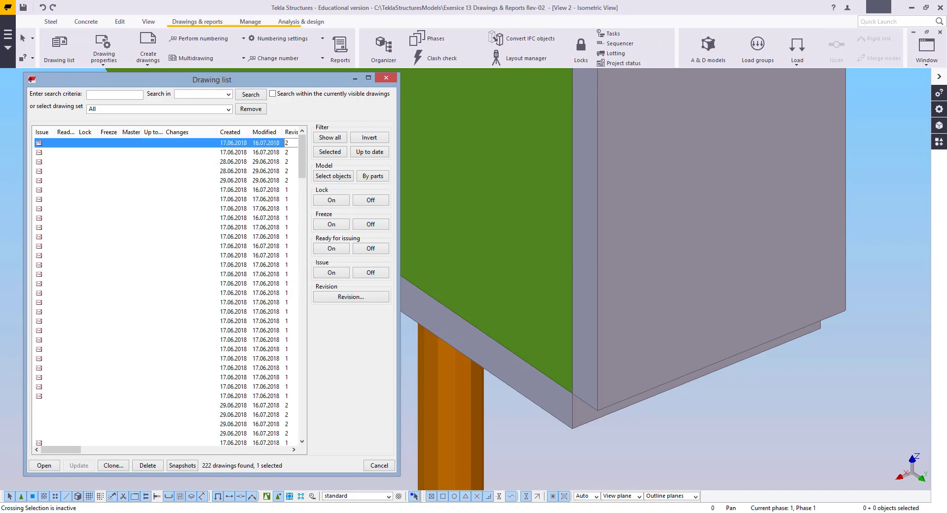
drag(54, 450, 74, 450)
scroll(204, 306, down, 20)
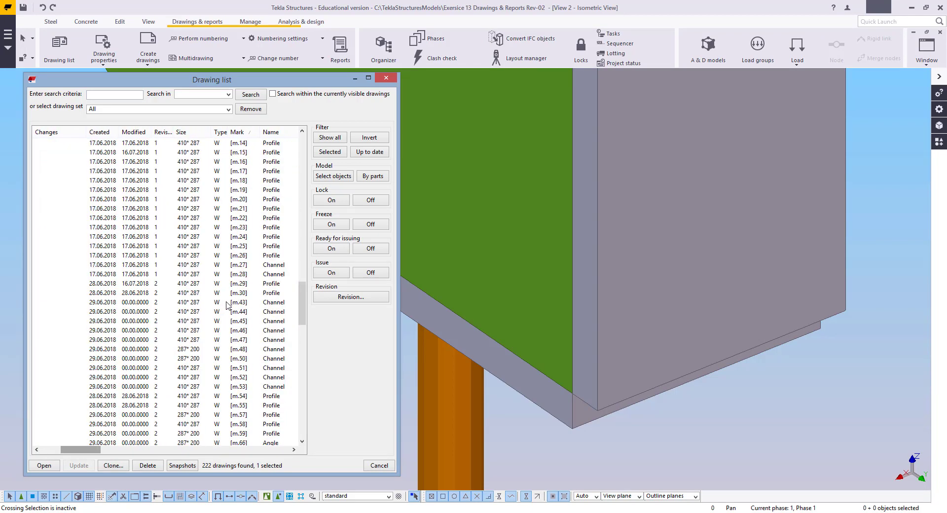
scroll(234, 326, down, 20)
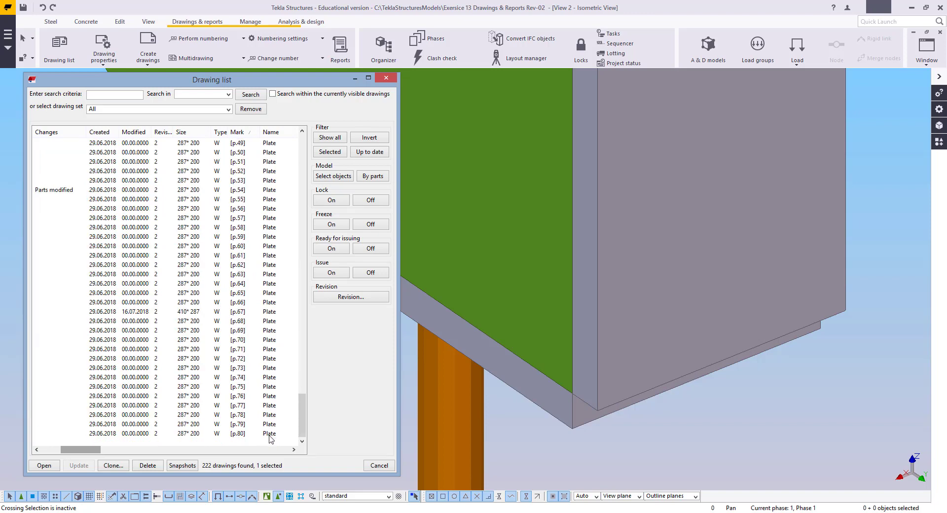
shift+click(270, 435)
click(330, 275)
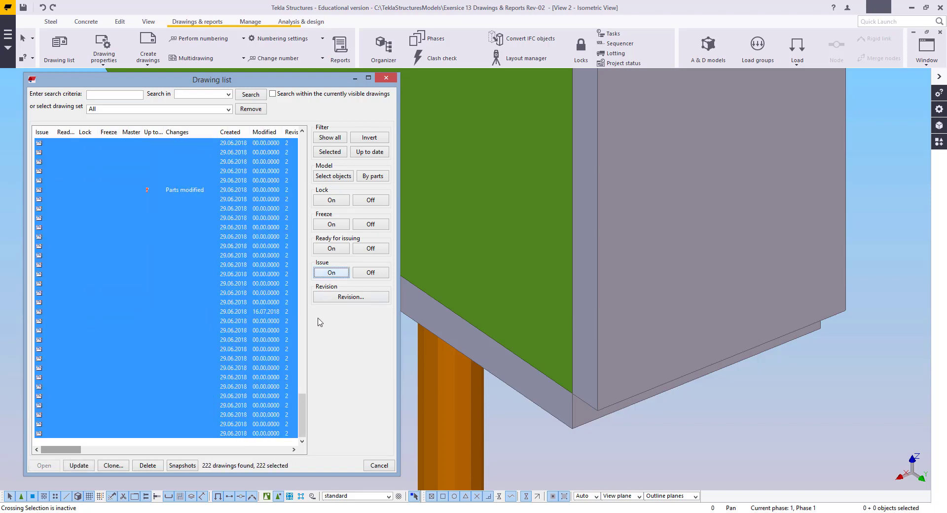
Step: Update plate drawing [p.54] flagged as having modified parts, open it for a check and mark it as issued again
click(217, 192)
right_click(217, 190)
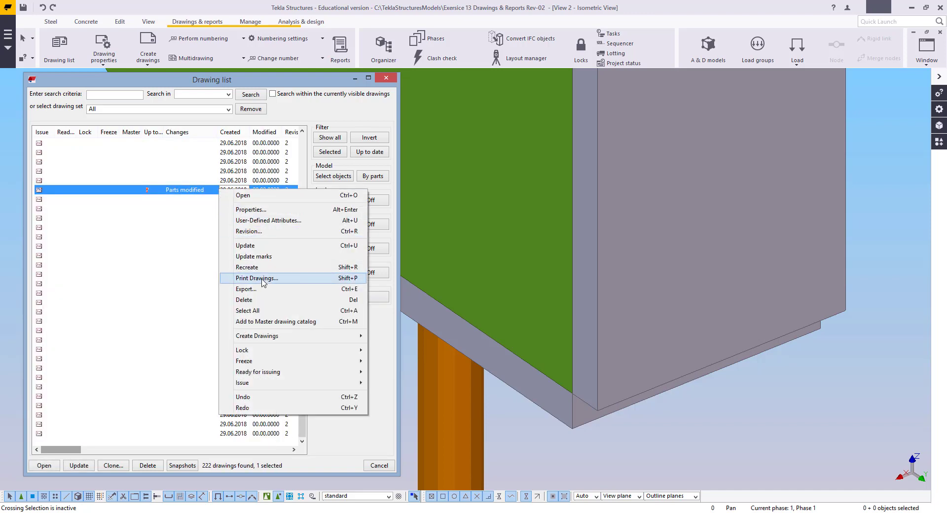
click(236, 245)
double_click(192, 192)
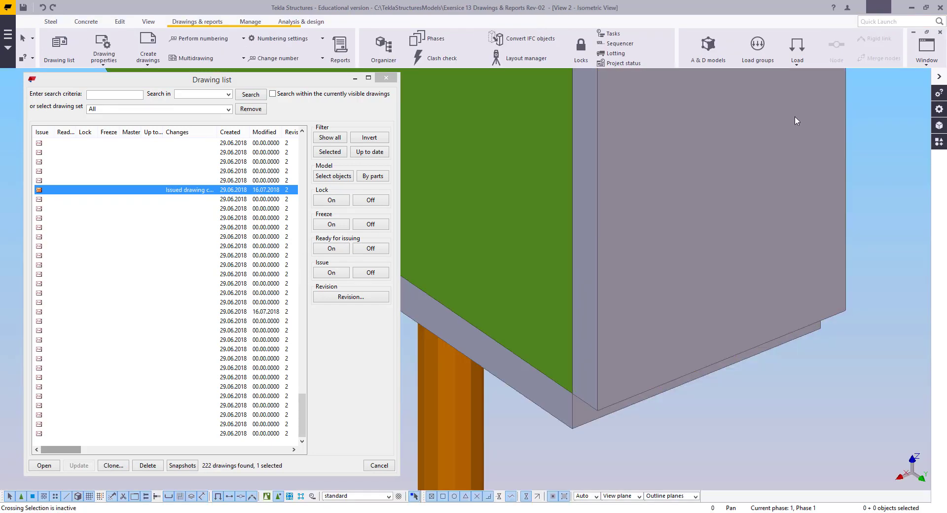
click(331, 273)
click(272, 424)
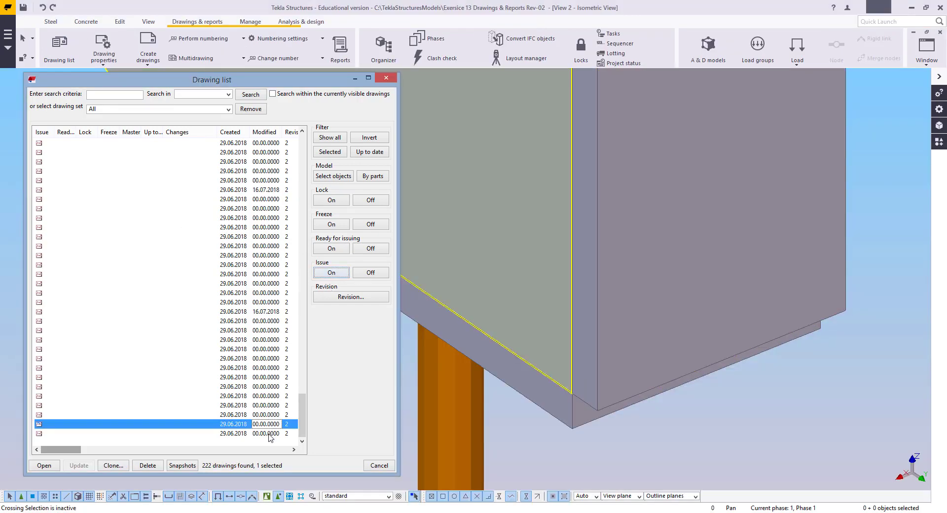
click(272, 434)
Step: Bring the drawing list back to its first rows with marks and names showing, and open the Report dialog clear of the model
scroll(265, 413, up, 6)
scroll(292, 347, up, 3)
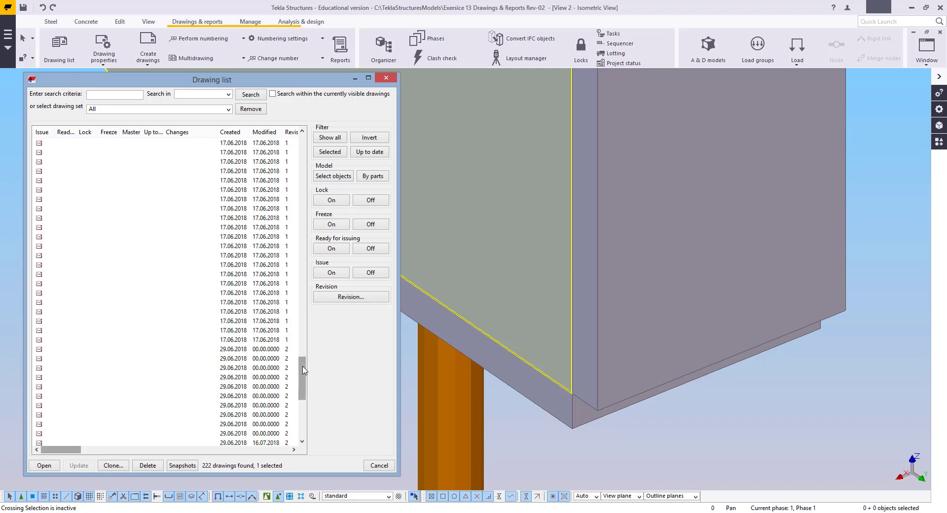
mouse_move(303, 370)
mouse_down()
mouse_move(316, 162)
mouse_move(303, 143)
mouse_up()
drag(58, 454, 80, 454)
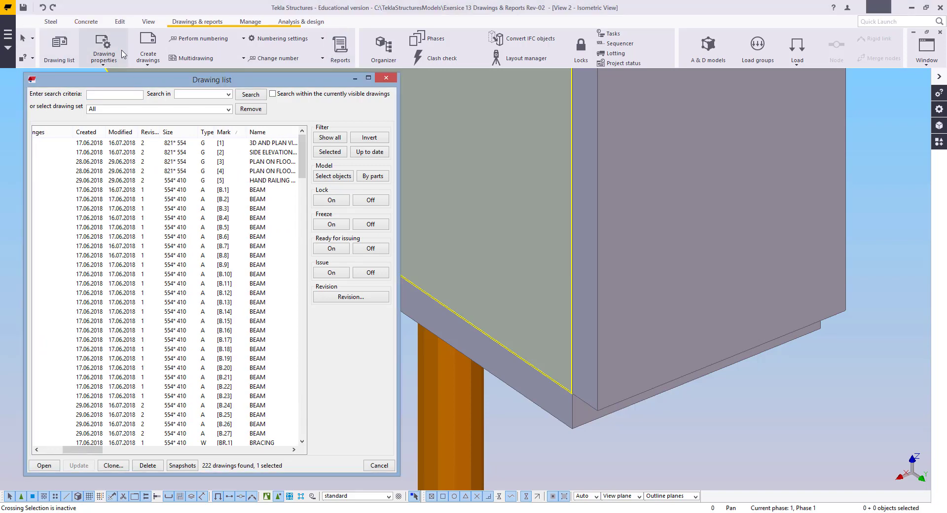
drag(149, 43, 143, 53)
middle_drag(143, 52, 187, 67)
click(389, 50)
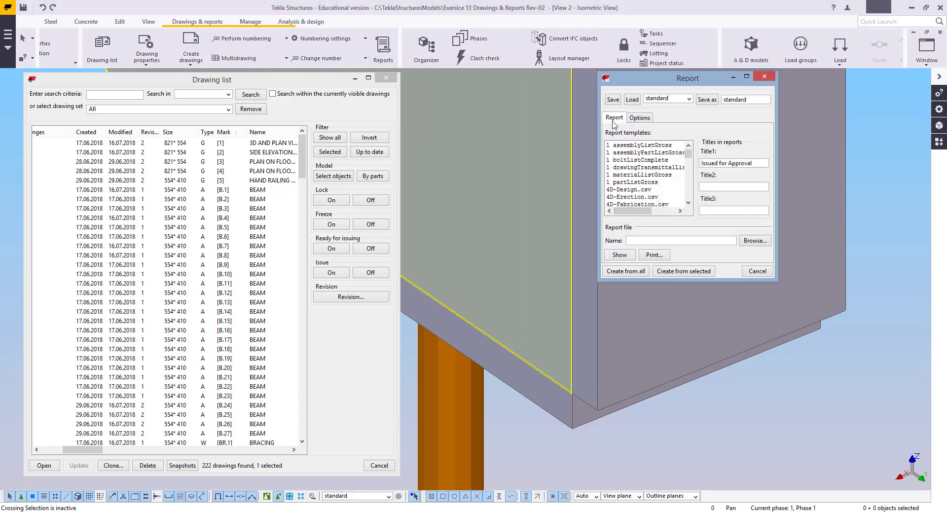
drag(716, 79, 869, 83)
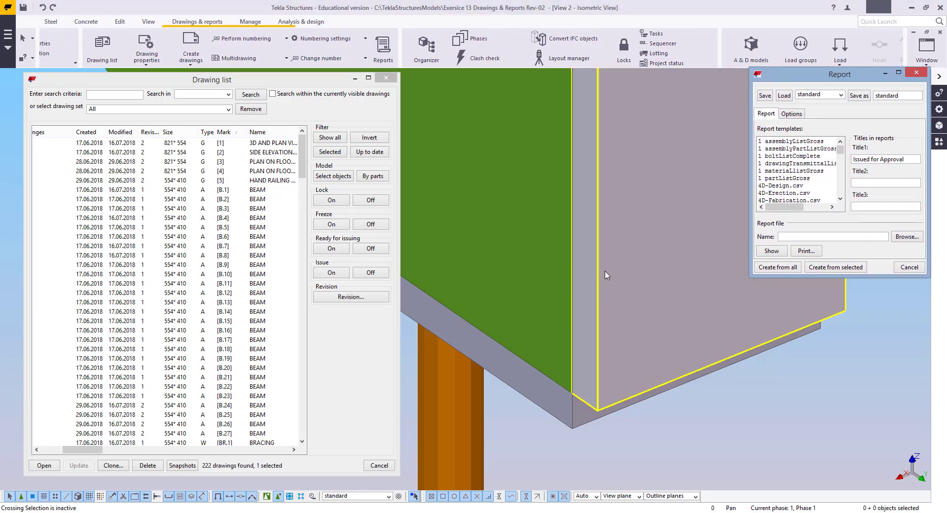
Step: Select all drawings in the list and select their associated objects in the whole model
scroll(617, 346, down, 8)
scroll(660, 372, down, 6)
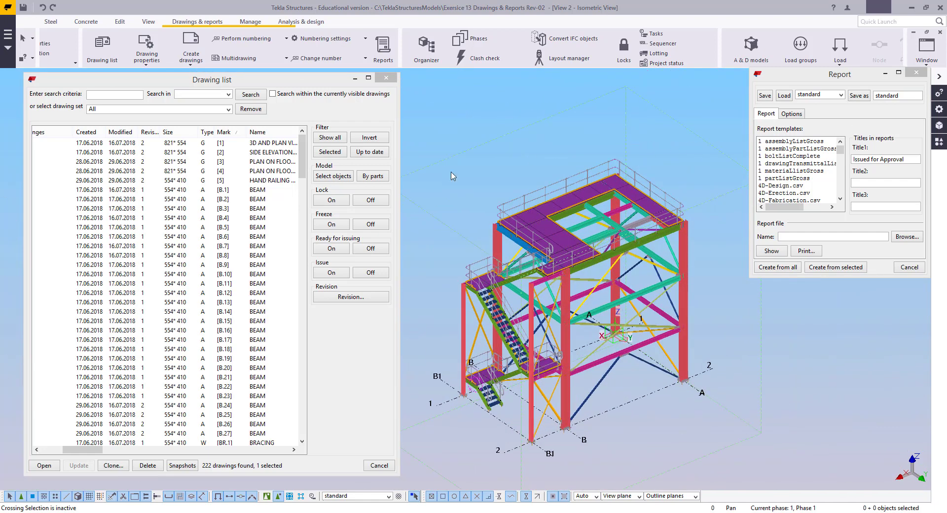
click(280, 211)
key(ctrl+a)
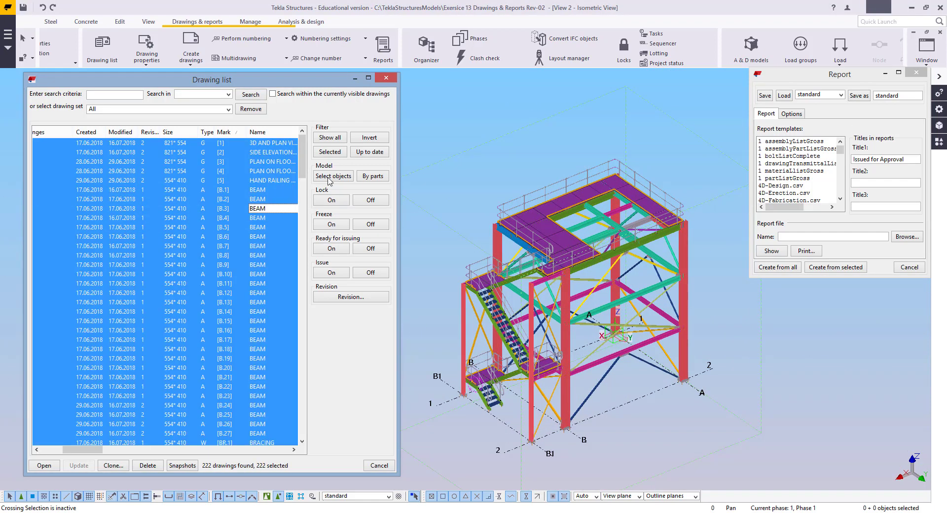
click(334, 176)
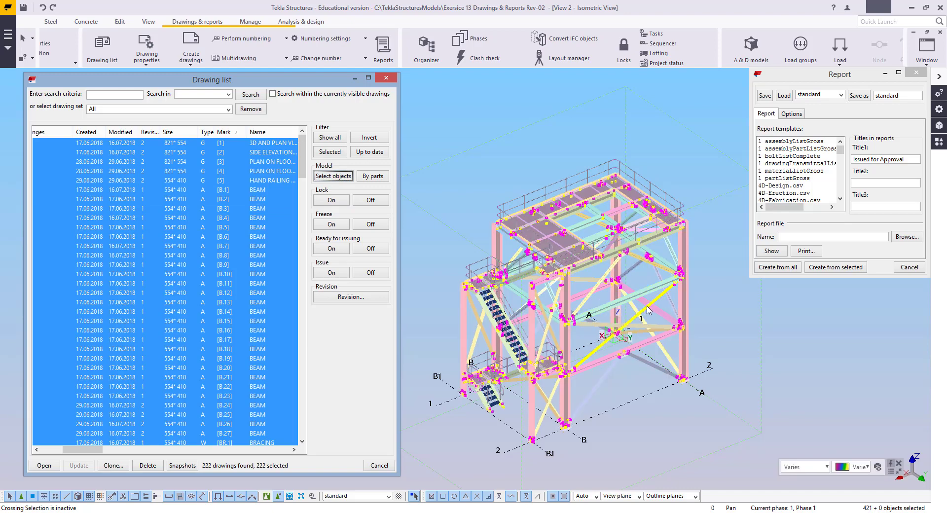
Step: Add all treads of both stair flights to the current model selection in plan view, and return the model to the 3D view
scroll(574, 314, up, 6)
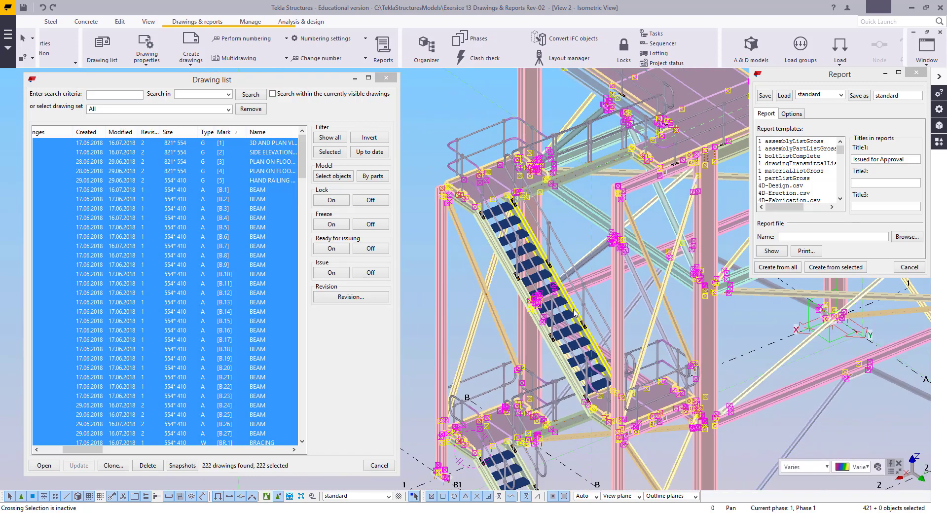
scroll(575, 313, down, 5)
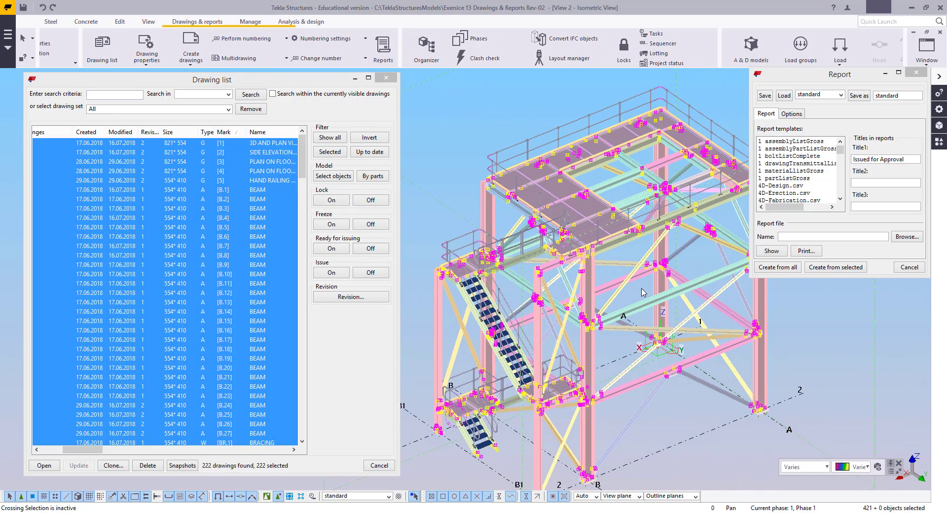
scroll(636, 304, up, 3)
key(ctrl+p)
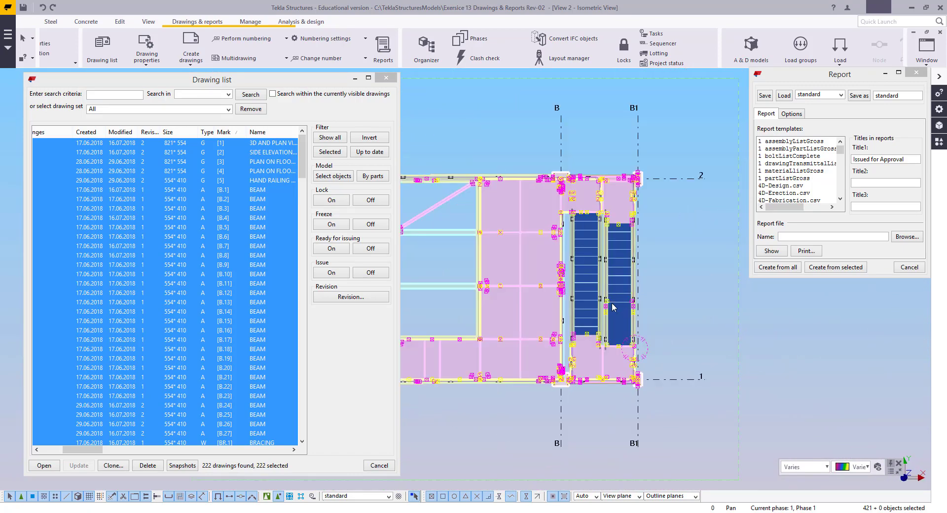
scroll(592, 348, up, 3)
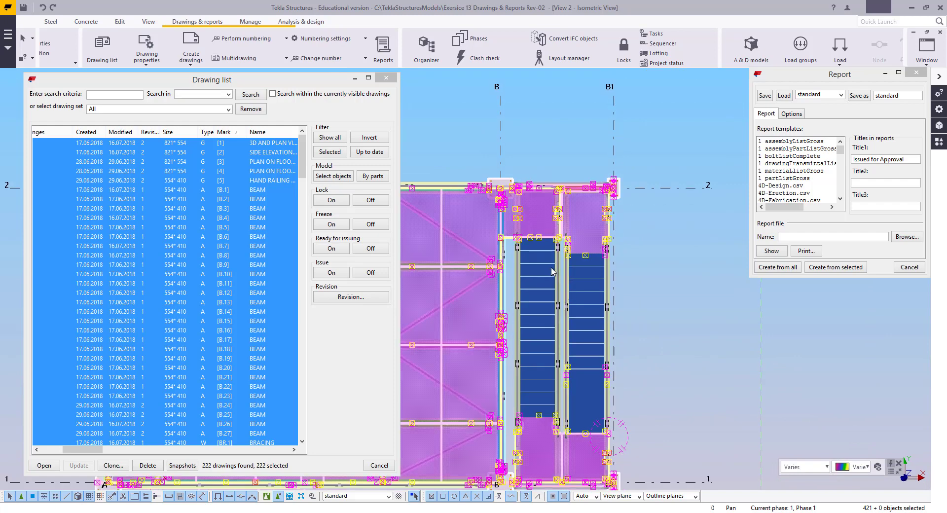
shift+click(533, 401)
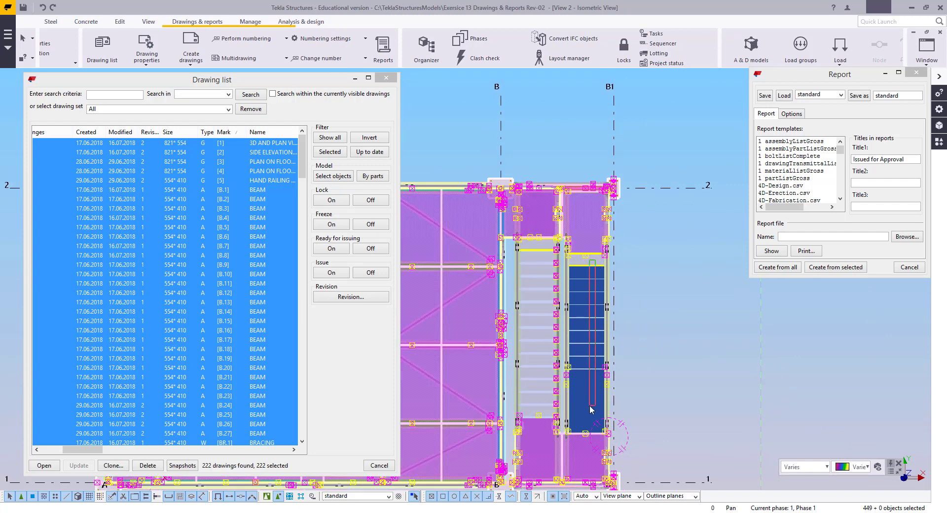
shift+click(591, 426)
scroll(582, 429, up, 3)
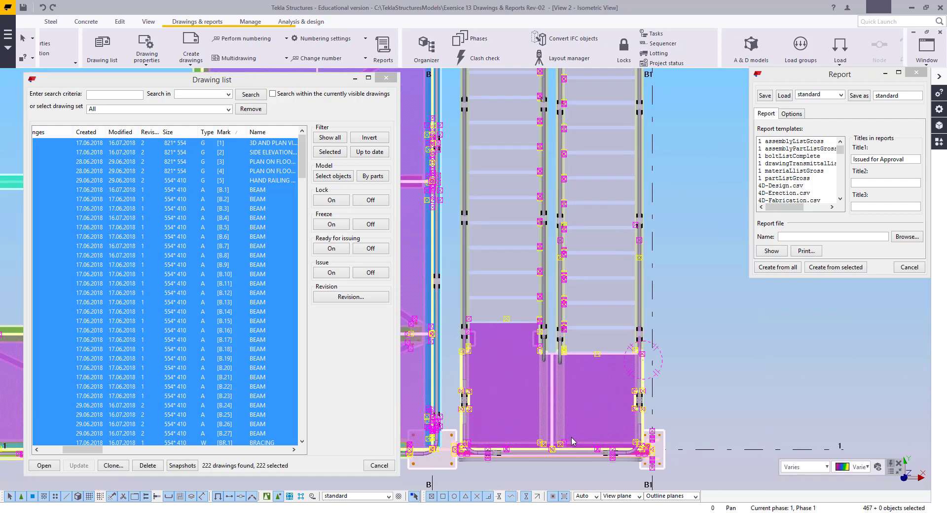
scroll(582, 421, down, 3)
key(ctrl+p)
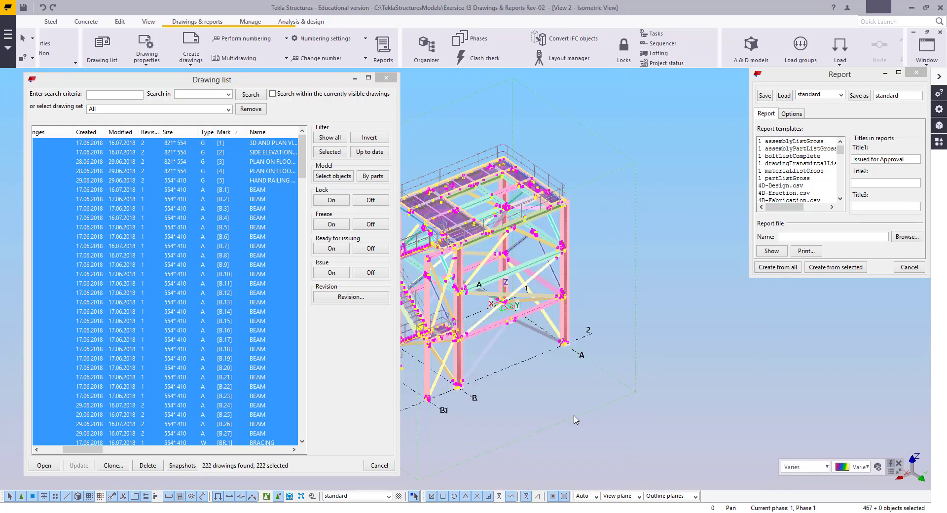
scroll(489, 317, up, 2)
middle_drag(518, 302, 535, 270)
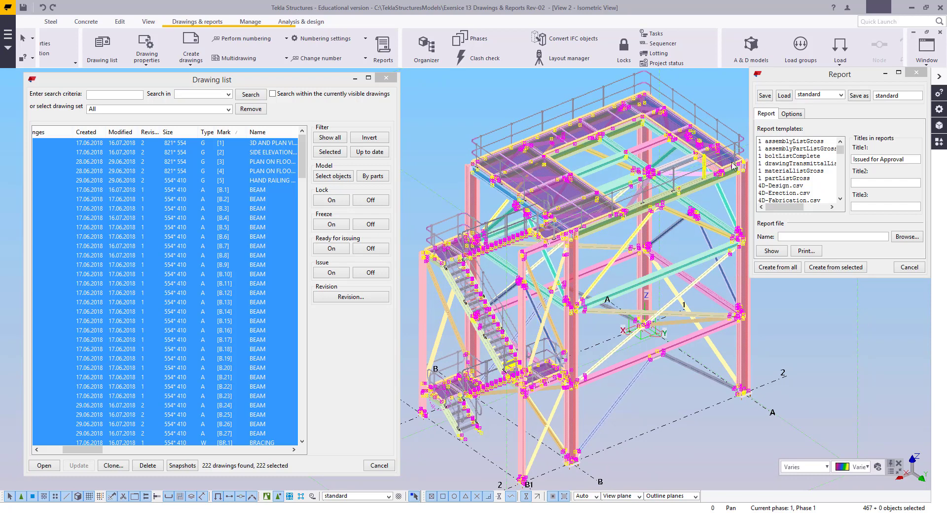
Step: Create the 1 assemblyListGross report from the selected objects and read through the whole list, checking the header, stair treads and totals
click(784, 141)
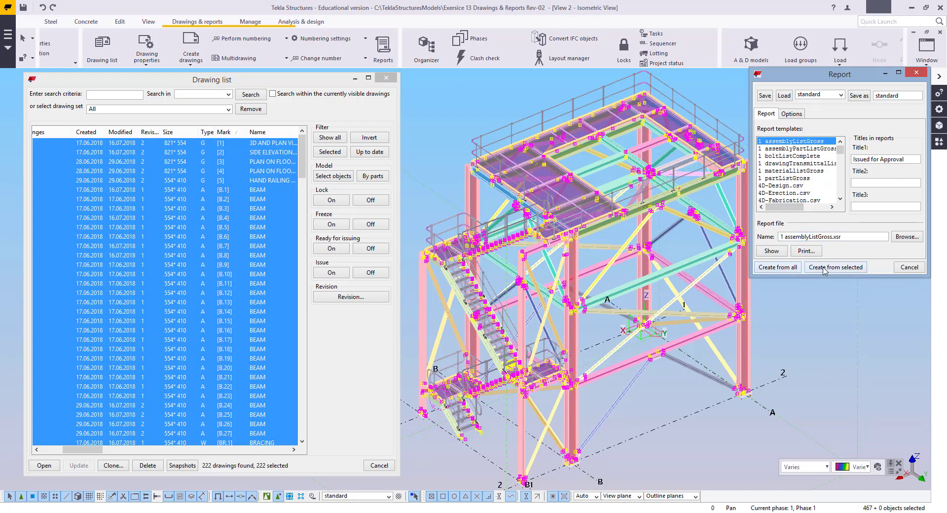
click(848, 273)
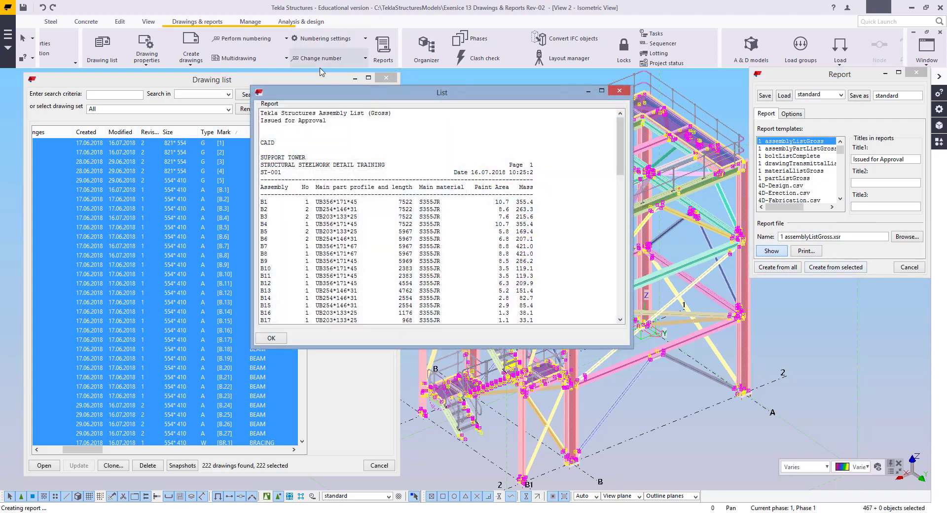
scroll(447, 196, down, 3)
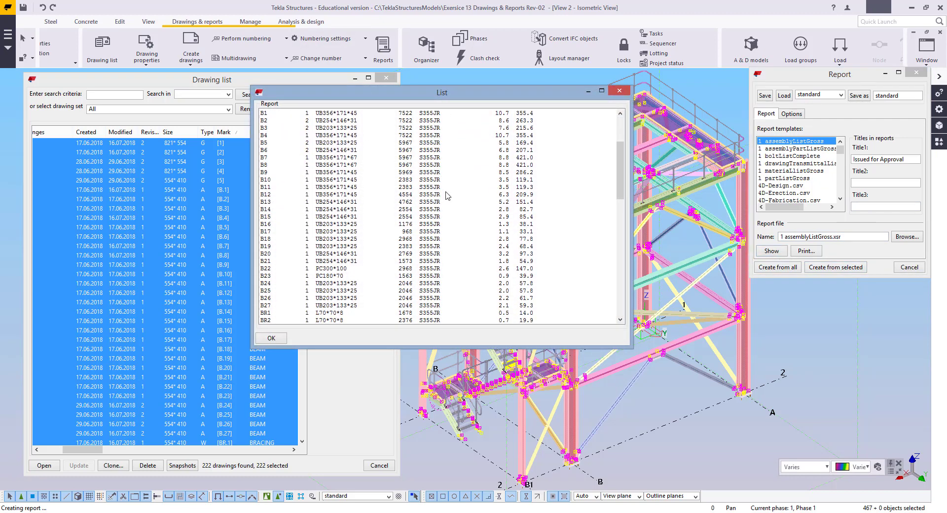
scroll(444, 277, down, 8)
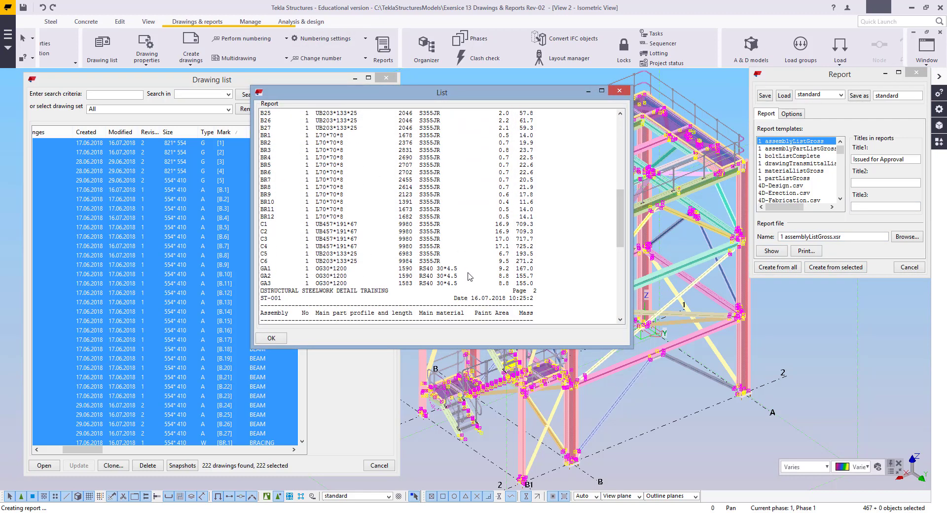
scroll(440, 275, down, 5)
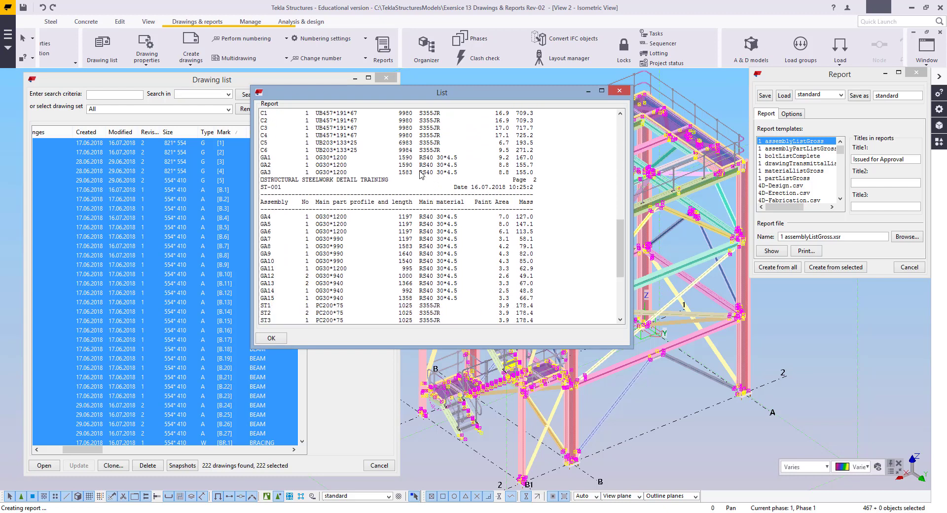
scroll(442, 222, down, 5)
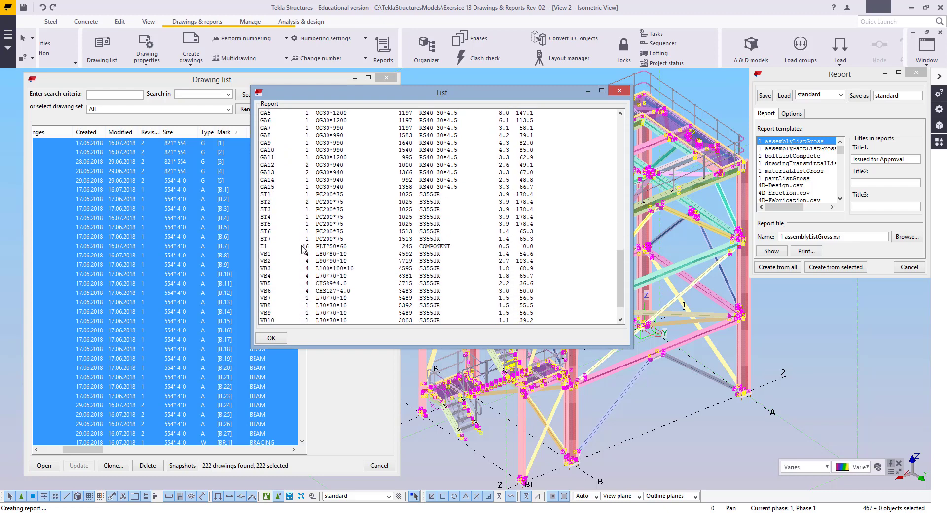
scroll(500, 247, down, 2)
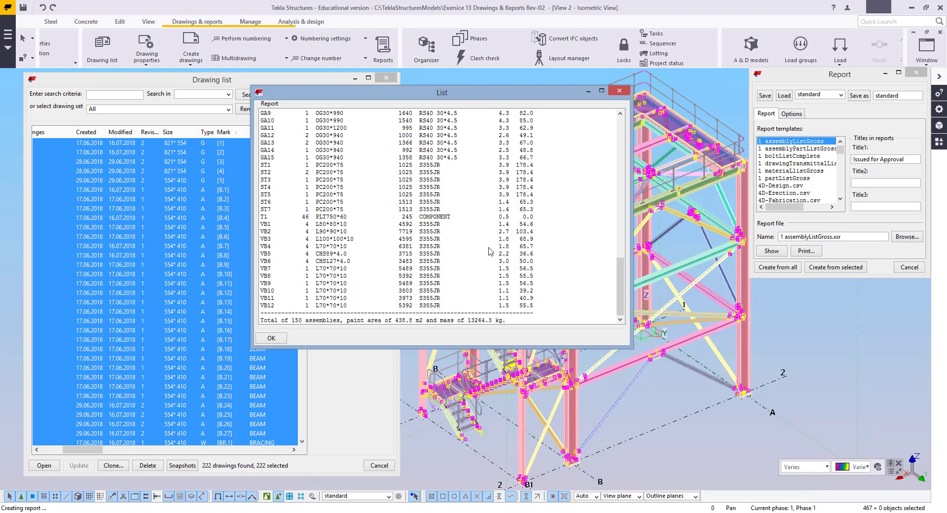
scroll(489, 252, up, 10)
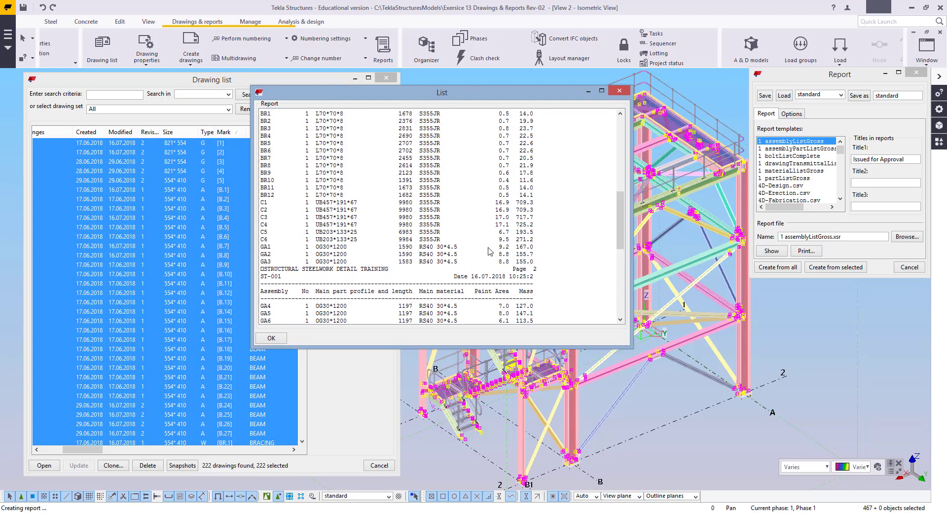
scroll(489, 252, up, 1)
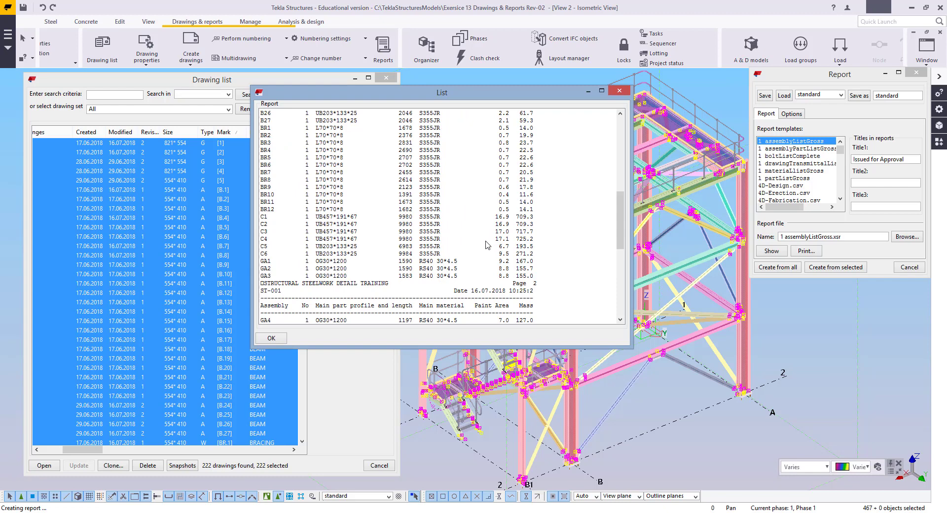
scroll(488, 245, up, 12)
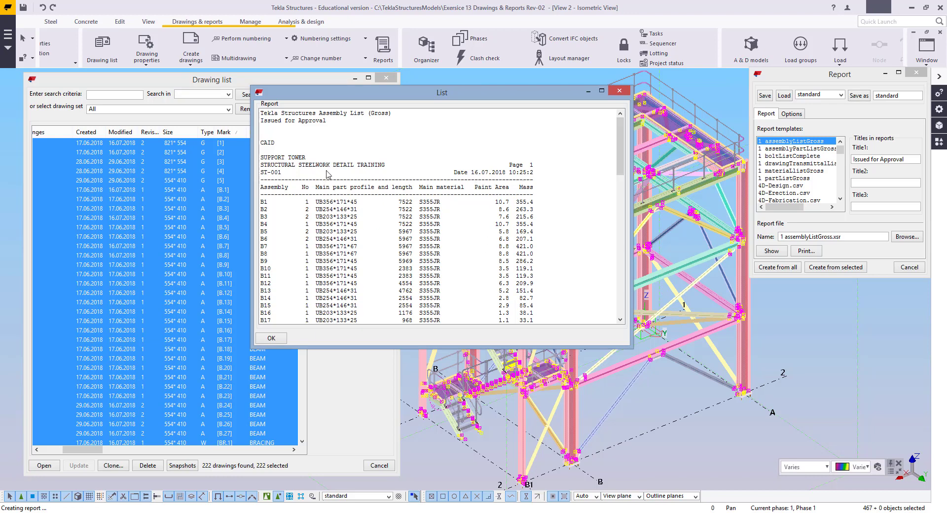
click(619, 91)
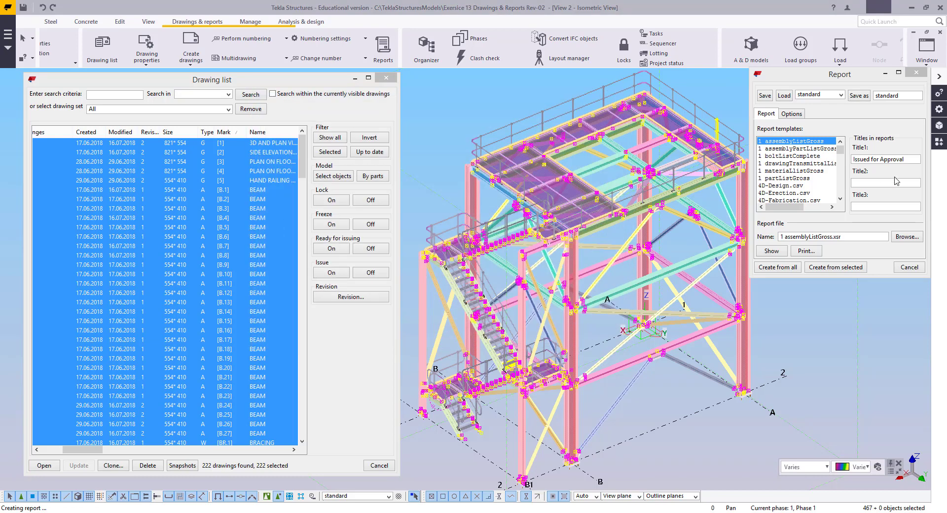
Step: Set report Title2 to "Revision 02" and Title3 to "Added stair tower and floor", consulting the drawings' revision description for the wording
click(869, 181)
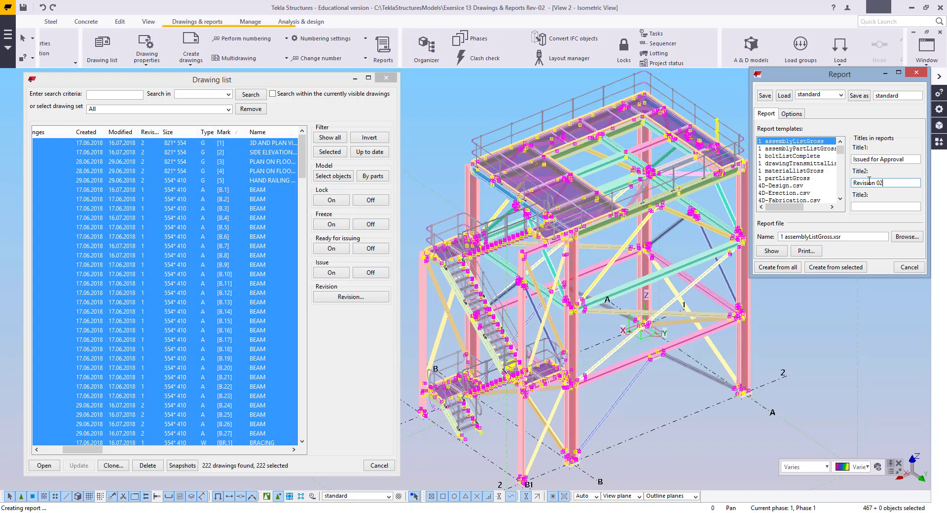
click(886, 206)
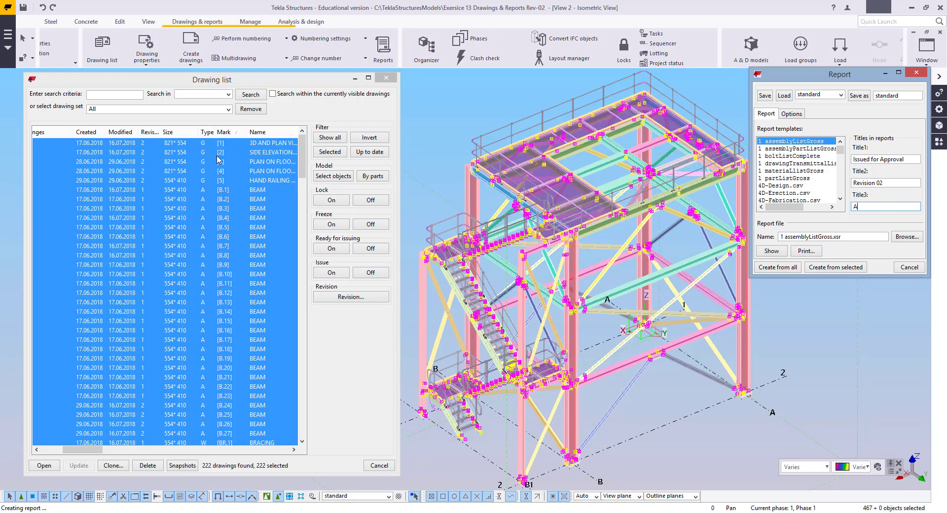
click(349, 296)
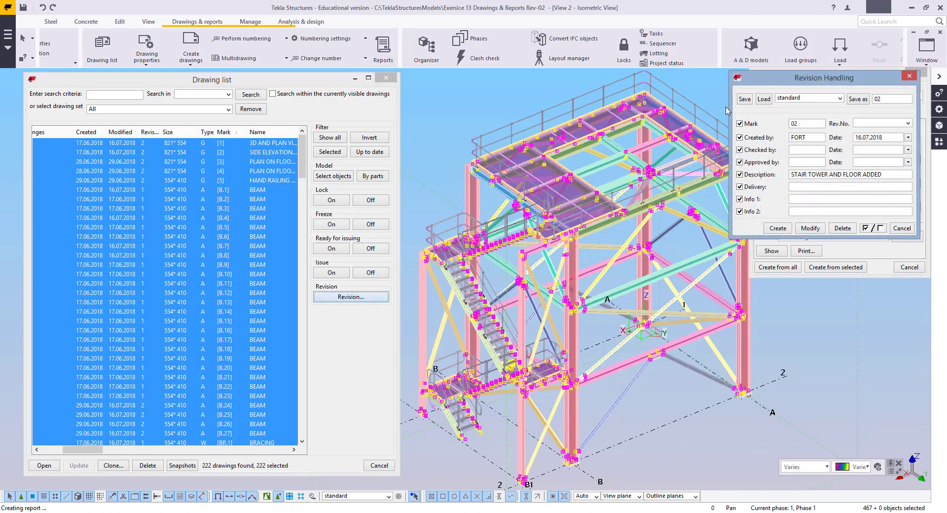
drag(744, 79, 413, 82)
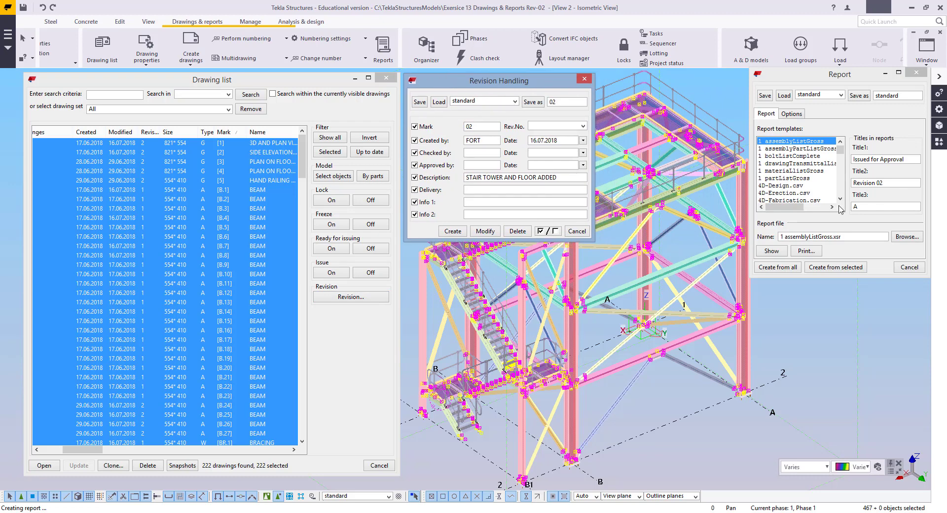
click(864, 207)
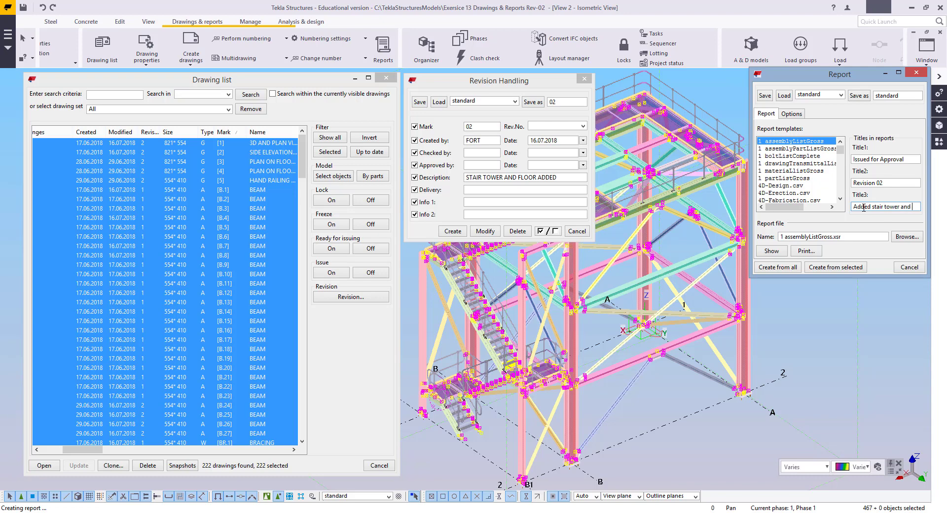
text(loor)
click(584, 79)
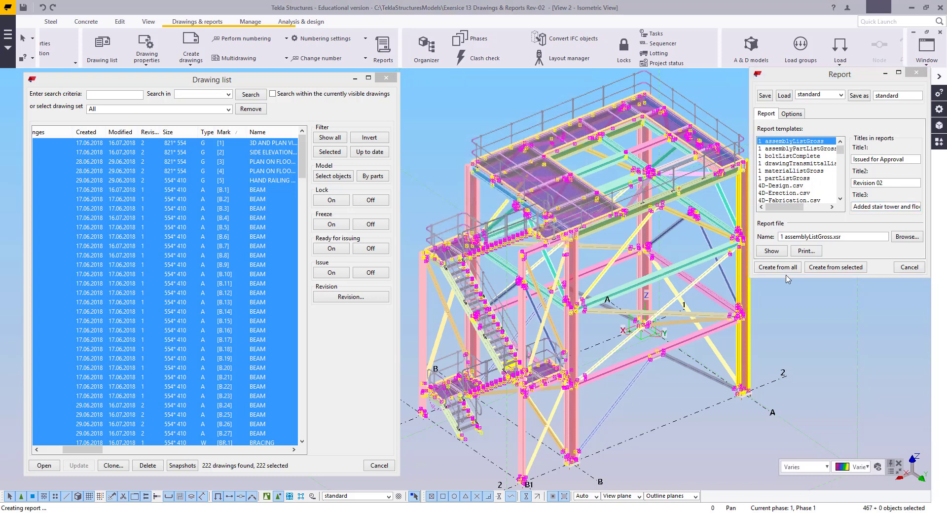
Step: Recreate the 1 assemblyListGross report from the selected objects, replacing the existing file, and check the titles in its header
click(814, 267)
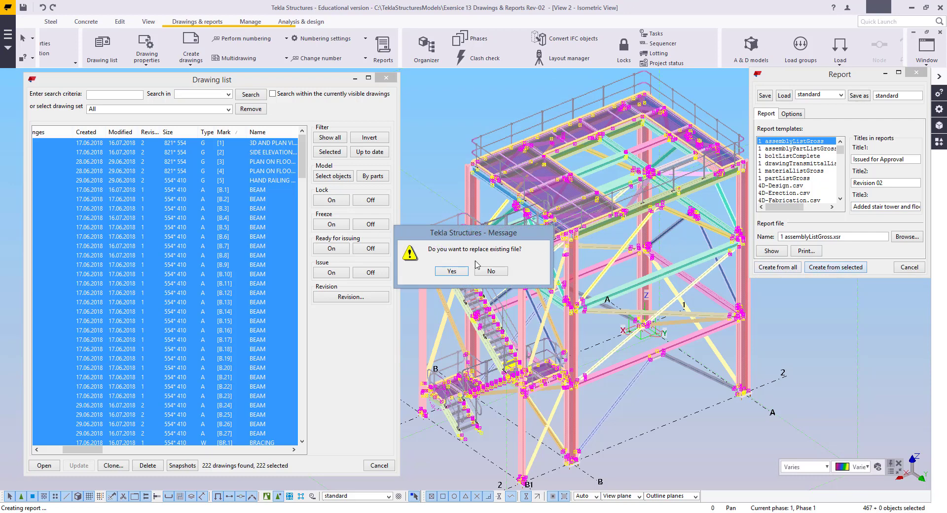
click(452, 271)
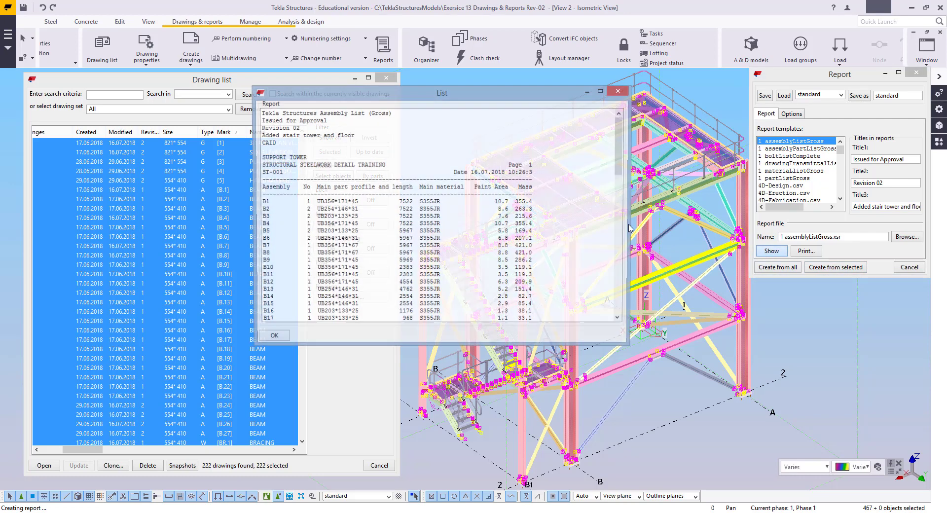
click(770, 252)
scroll(552, 213, down, 2)
scroll(493, 207, up, 2)
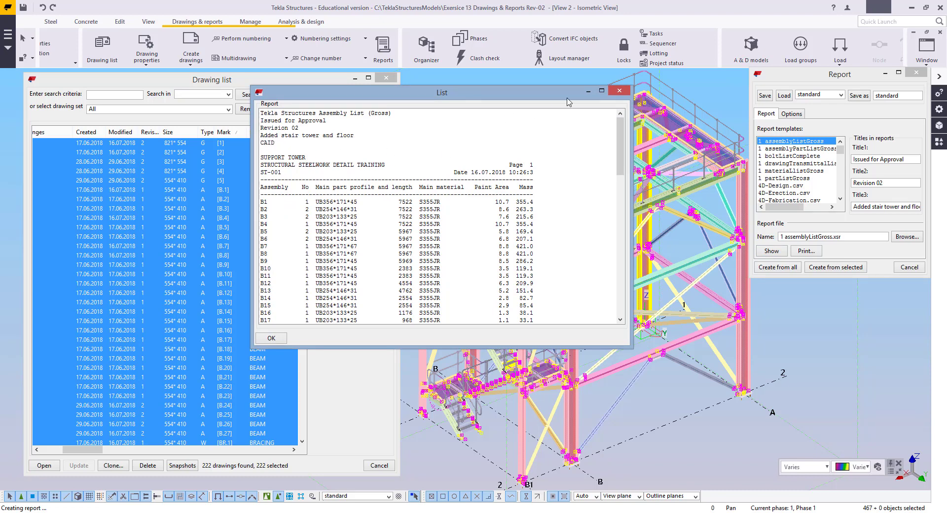
click(619, 91)
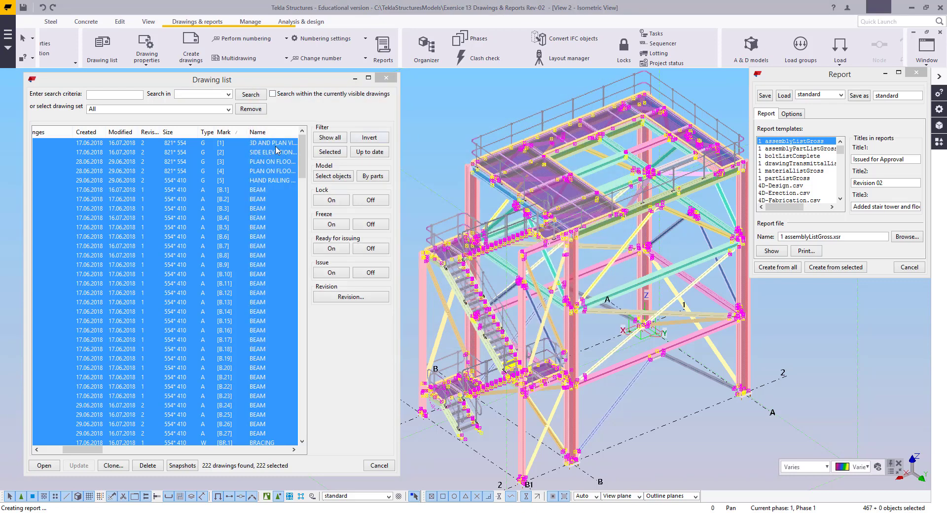
Step: Create the 1 assemblyPartListGross report from the selected objects and 1 boltListComplete from all objects, overwriting the bolt file, and show the bolt list
click(785, 155)
click(793, 149)
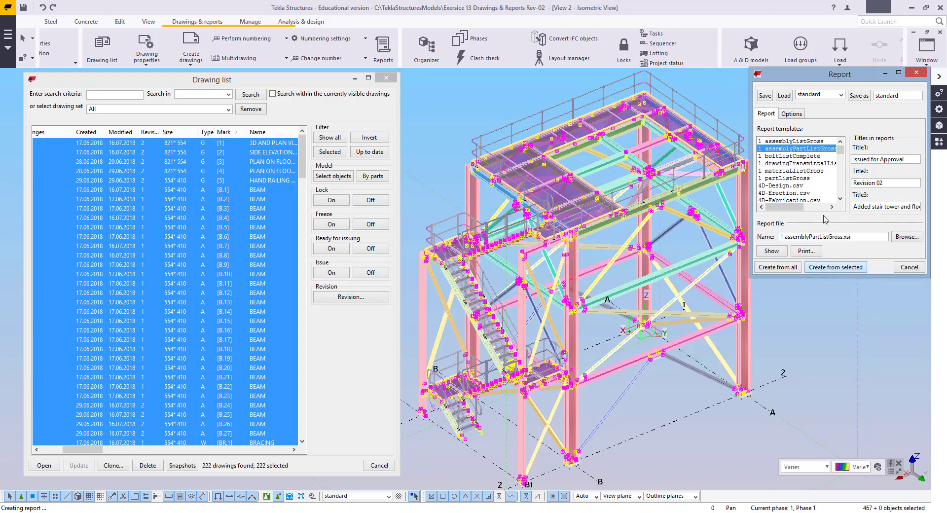
click(807, 158)
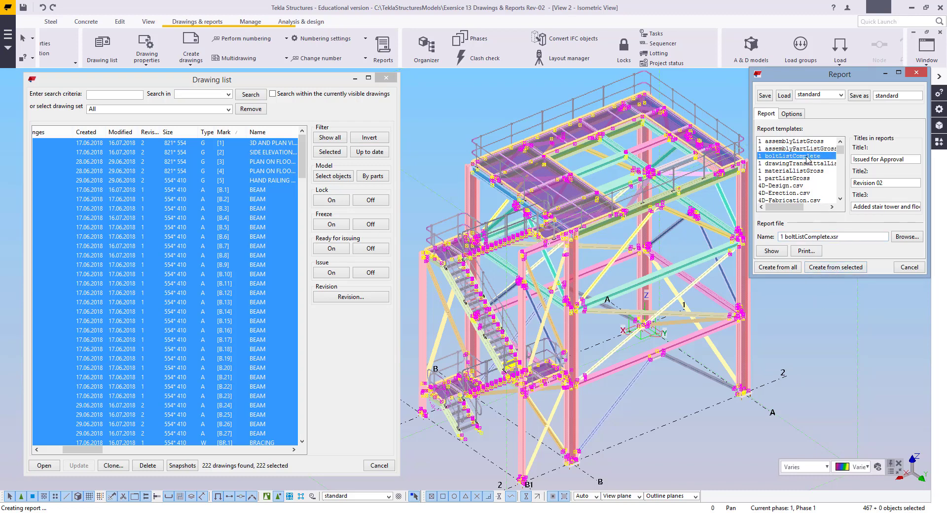
click(776, 265)
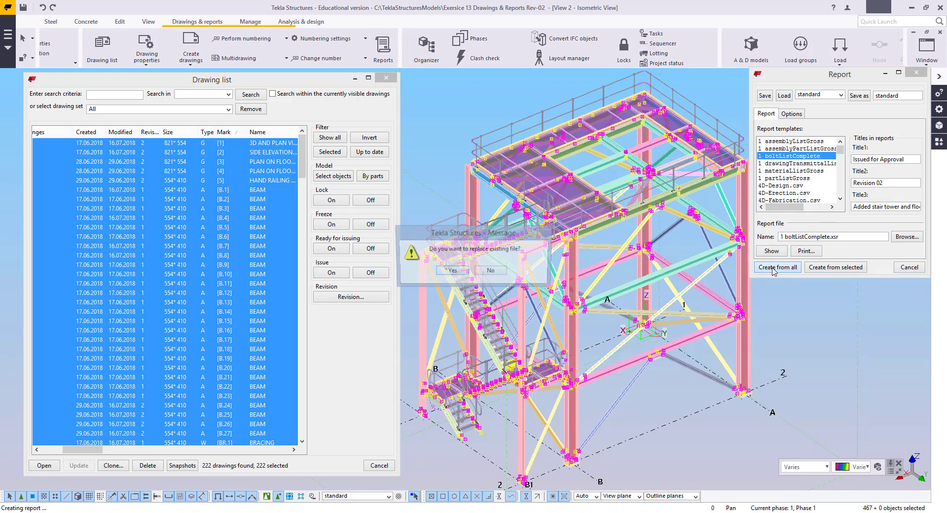
click(452, 272)
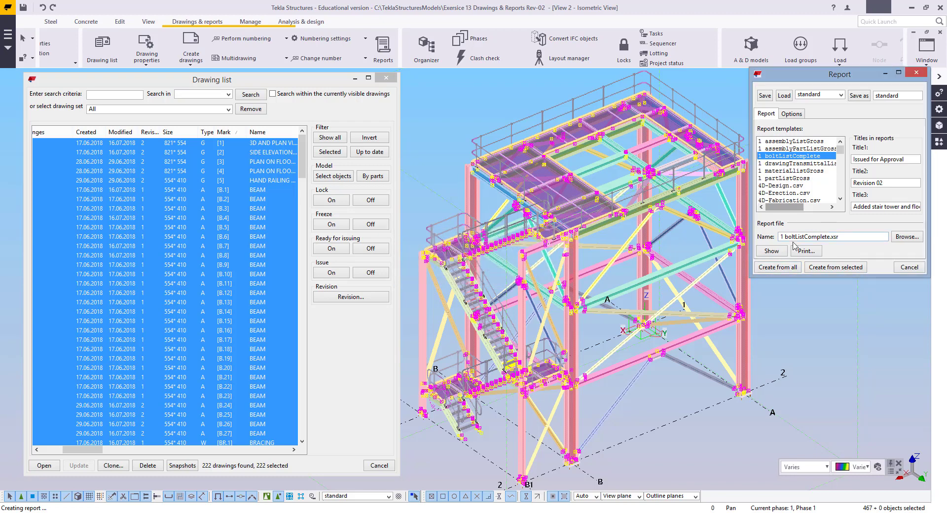
click(772, 250)
scroll(439, 179, down, 1)
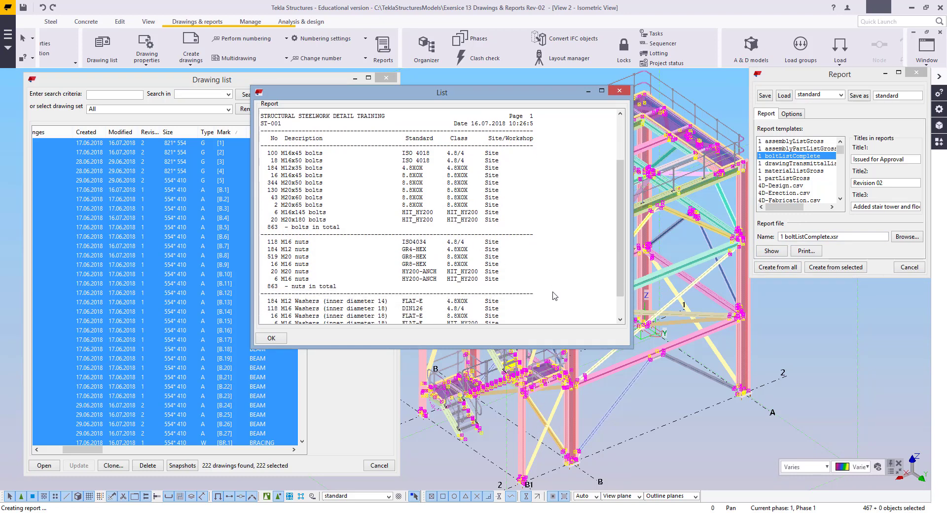
scroll(555, 302, down, 2)
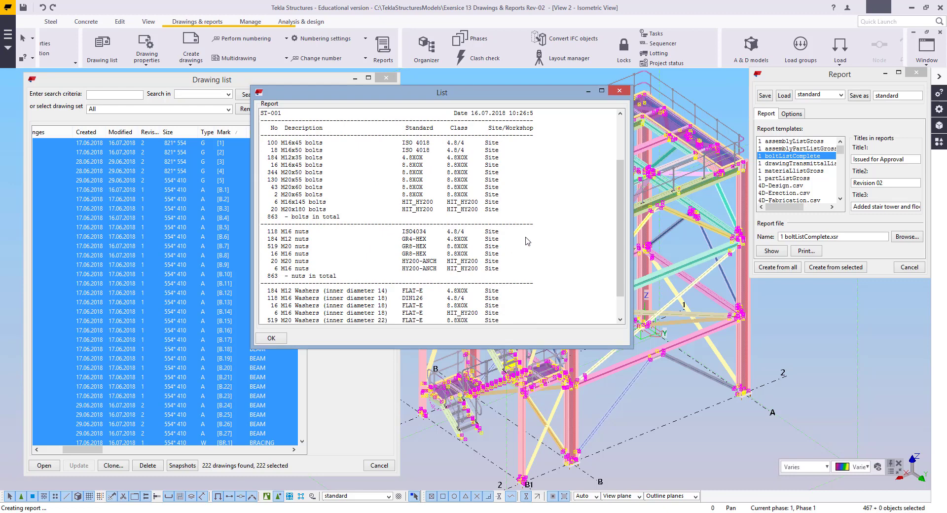
Step: Read the bolt list down to the washers and the closing note, and close it
scroll(524, 245, up, 2)
scroll(549, 206, down, 1)
scroll(549, 206, down, 2)
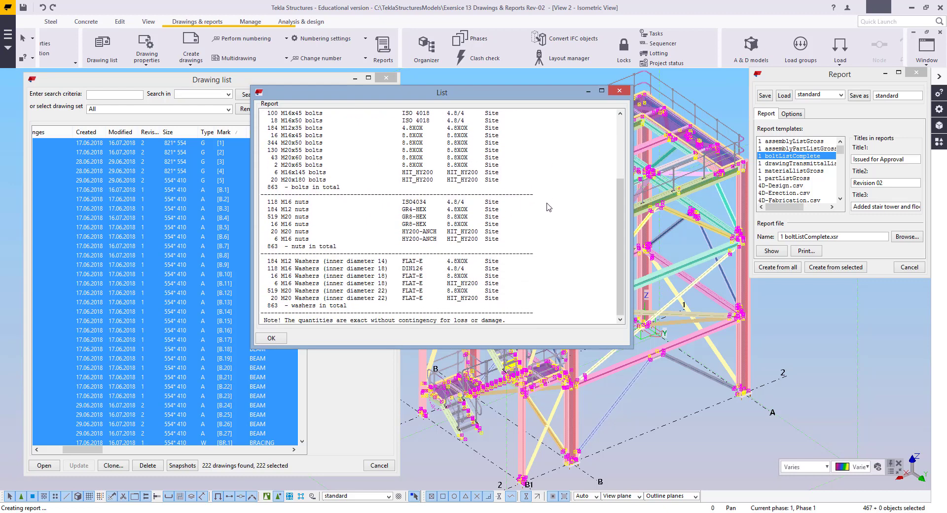
click(624, 91)
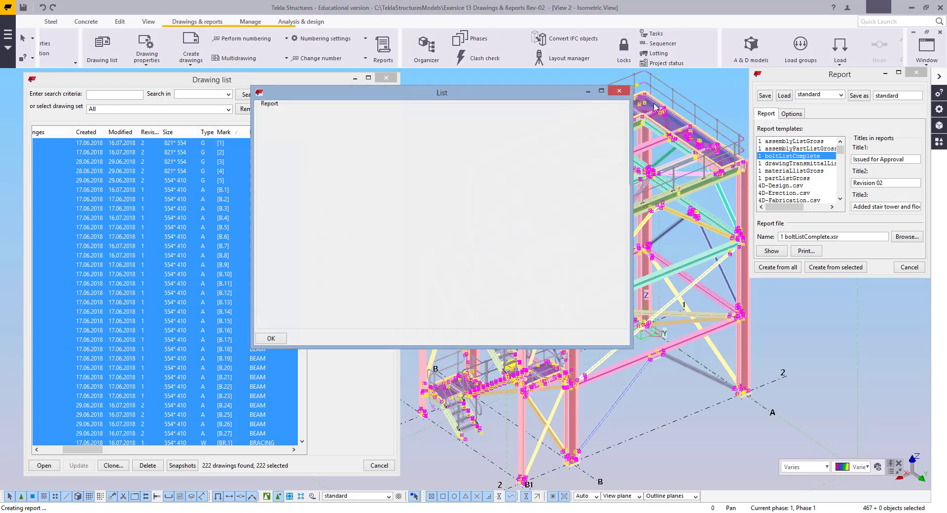
Step: Create the 1 drawingTransmittalList report, read through its general arrangement, assembly and single-part drawing entries, and close the list
click(775, 163)
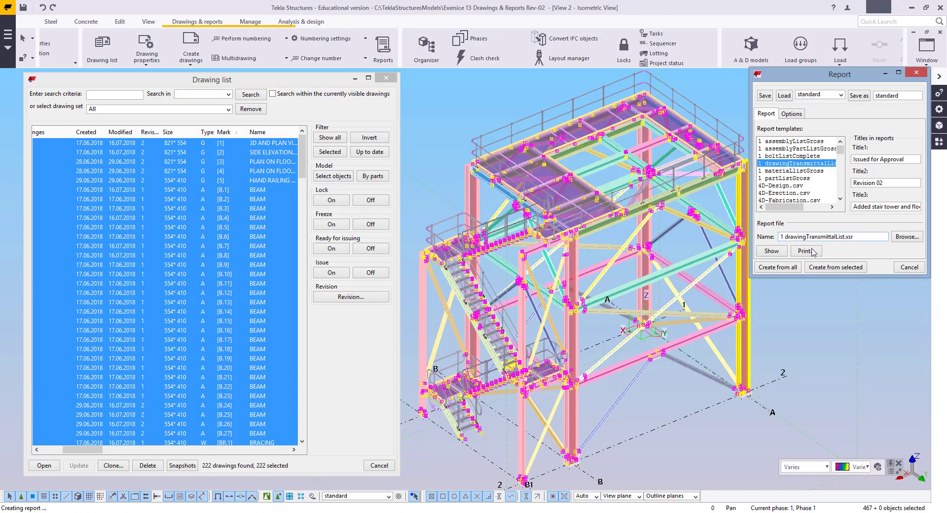
click(771, 251)
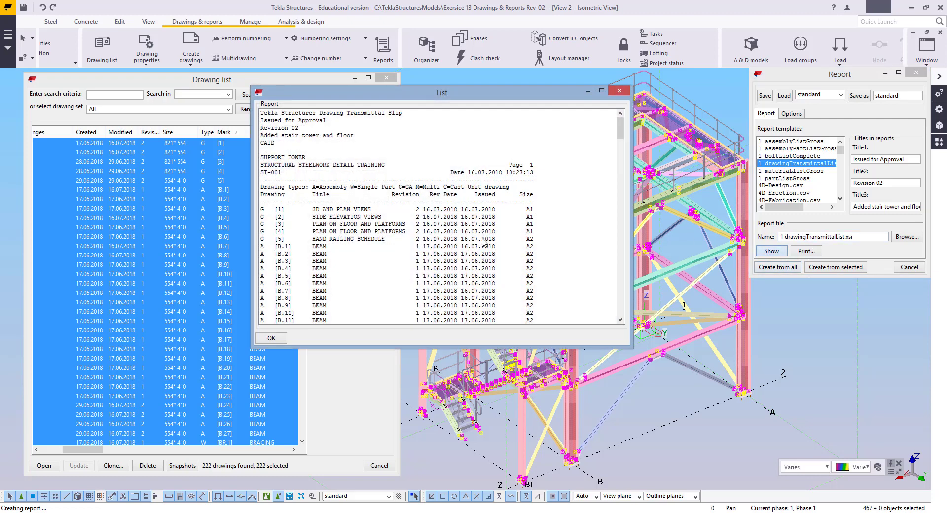
scroll(405, 173, down, 1)
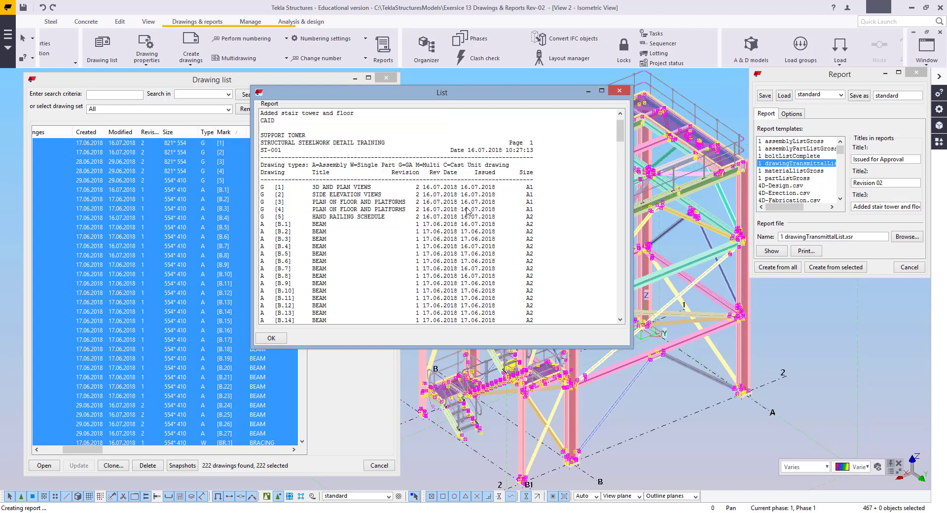
scroll(395, 219, down, 3)
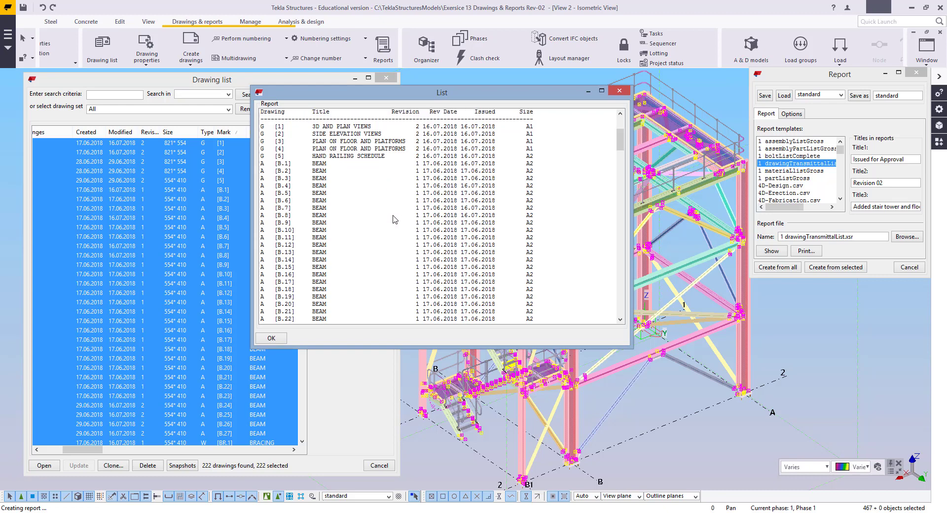
scroll(395, 219, down, 10)
scroll(539, 260, down, 5)
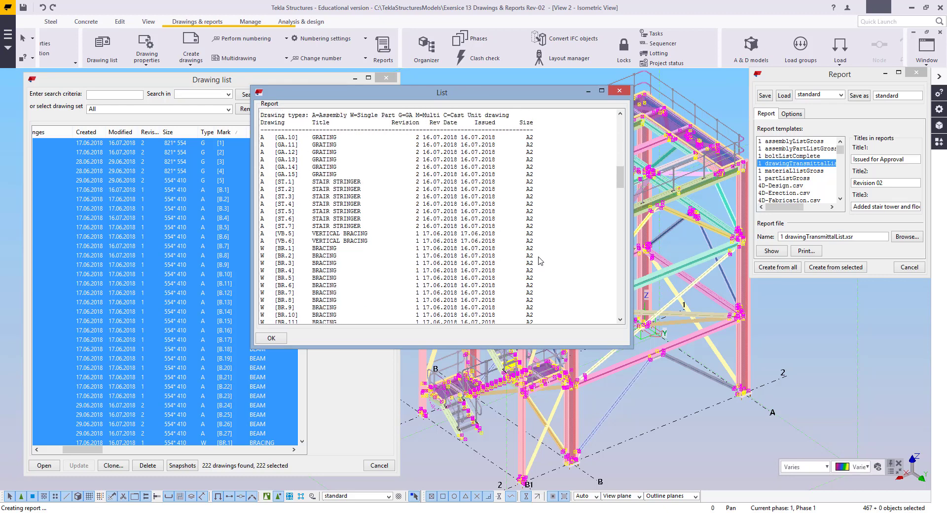
scroll(540, 260, down, 15)
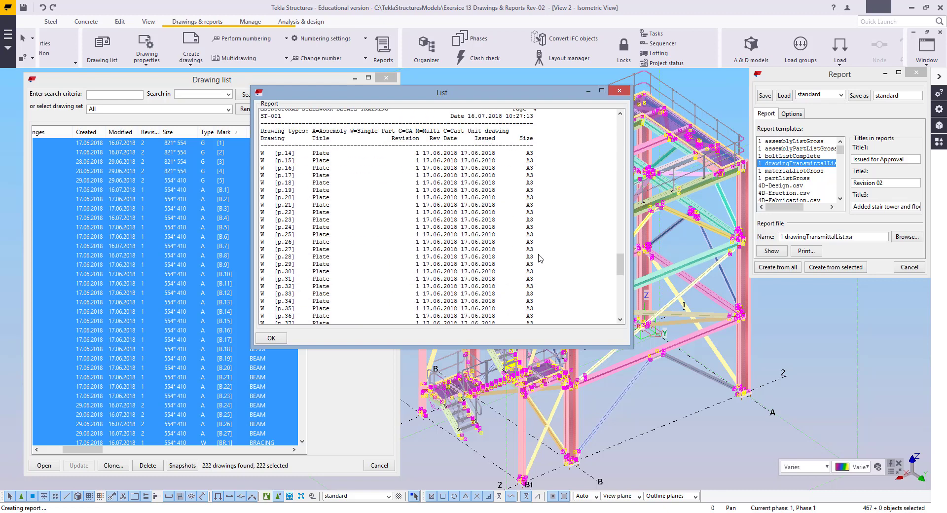
scroll(539, 260, down, 15)
drag(618, 295, 618, 91)
click(618, 91)
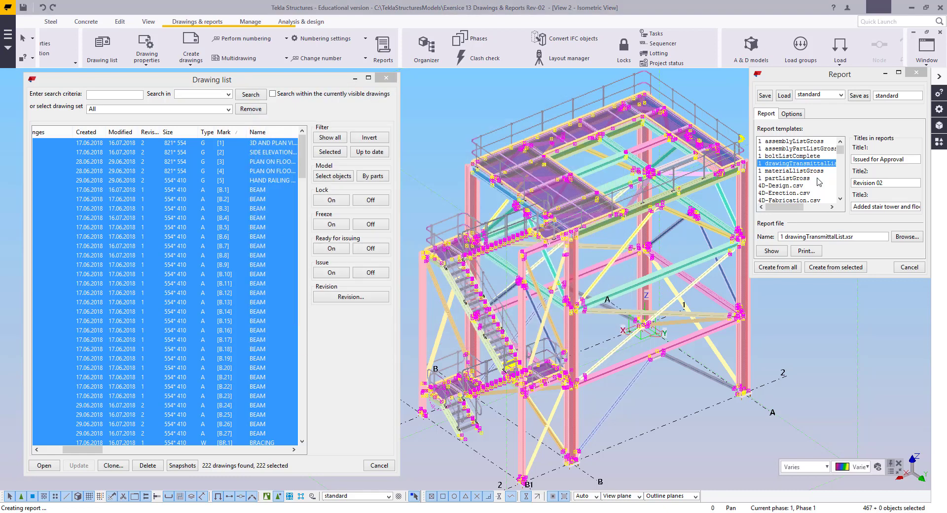
Step: Create the drawingRevisionList report from the selected drawings and show it
click(810, 171)
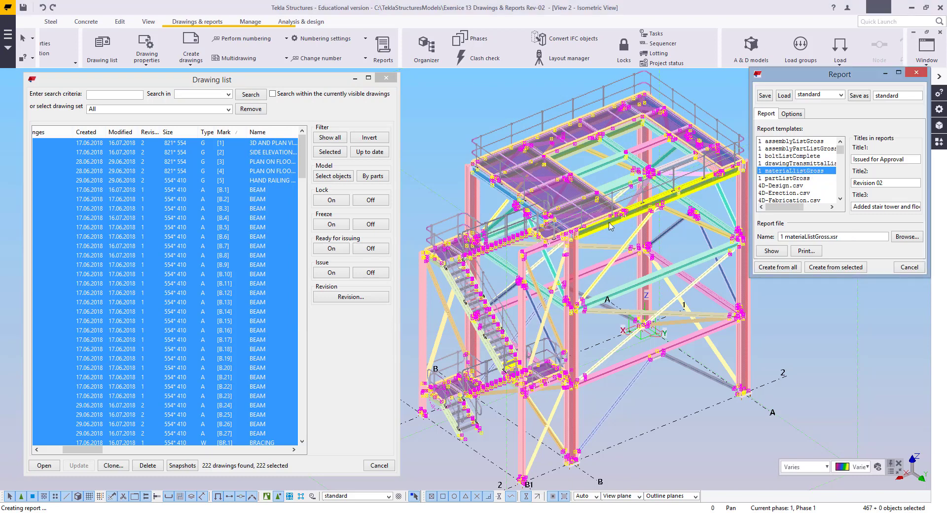
scroll(804, 173, down, 1)
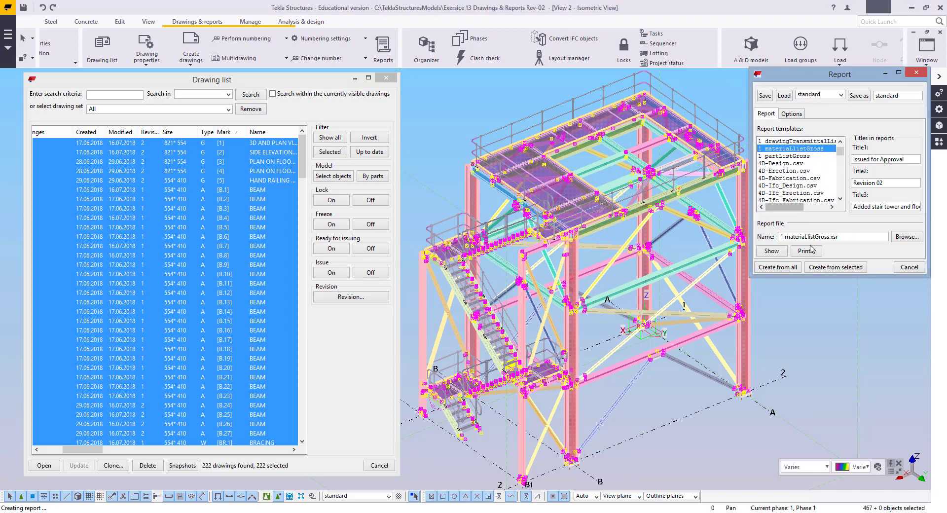
click(787, 156)
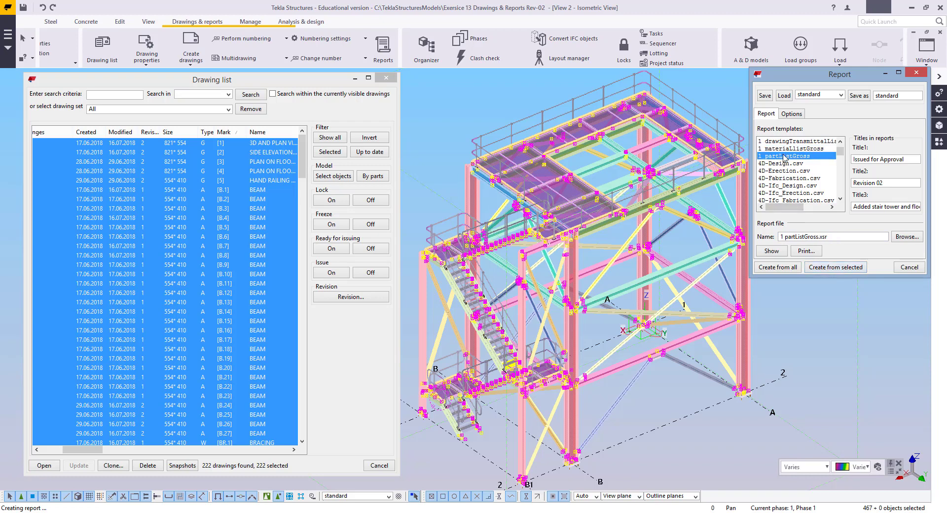
click(789, 179)
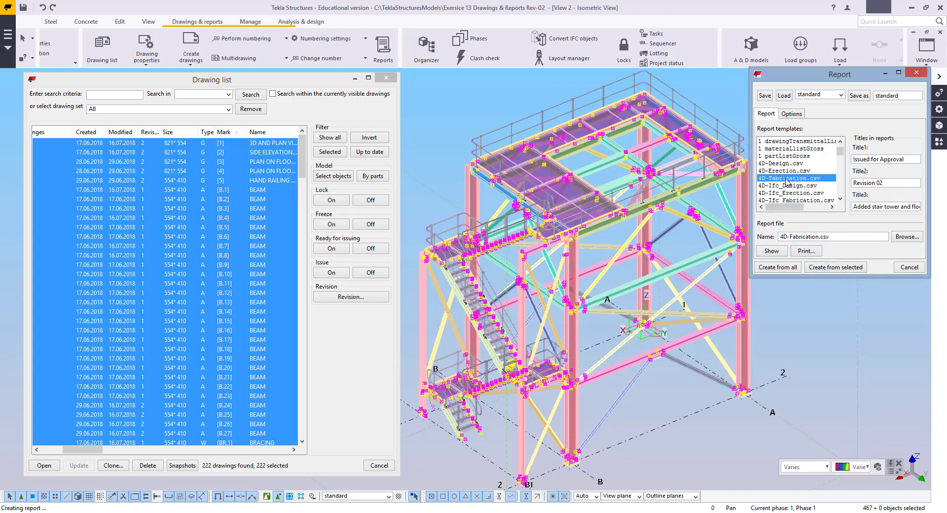
key(d)
scroll(789, 179, down, 1)
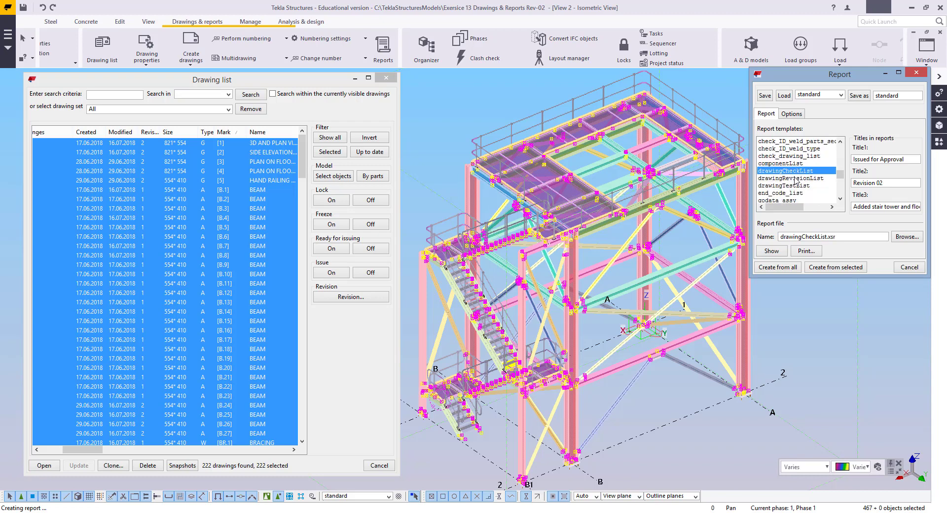
click(802, 178)
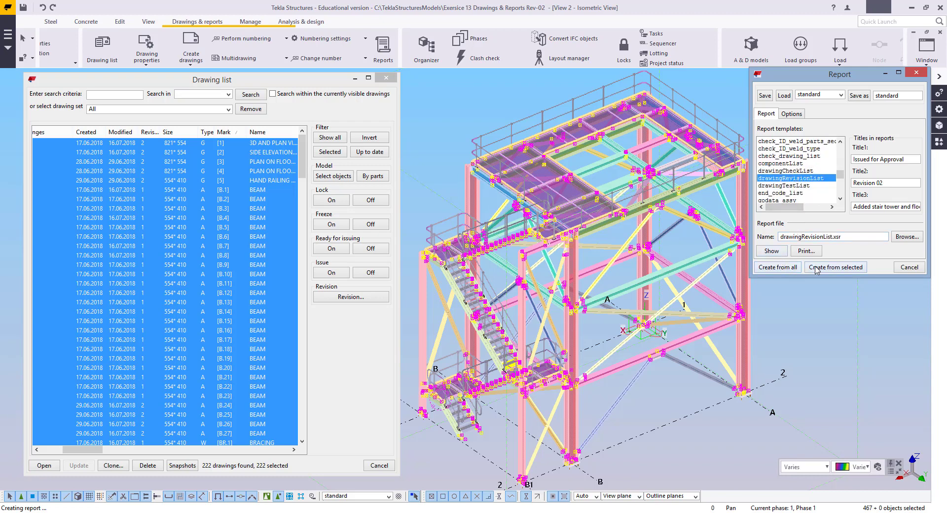
click(773, 251)
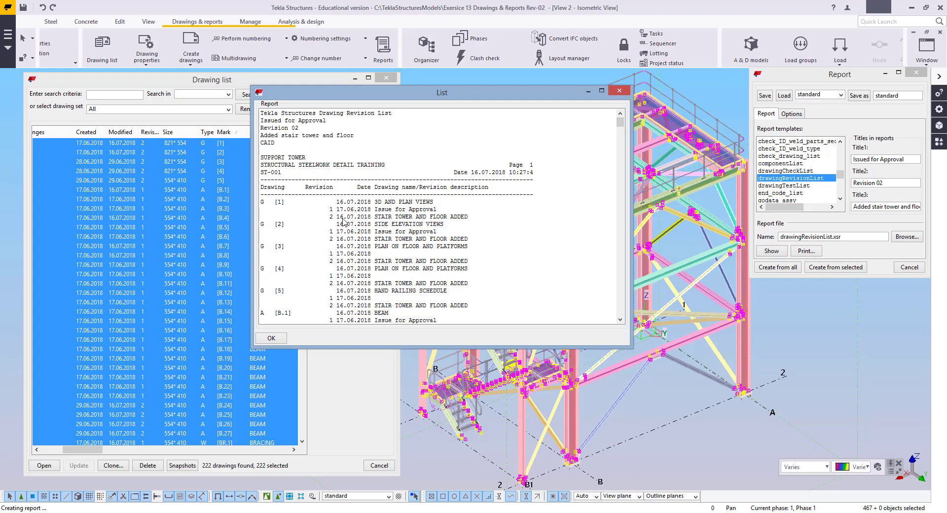
Step: Read the revision dates and descriptions of the general arrangement, beam and column drawings in the revision list
scroll(346, 222, down, 10)
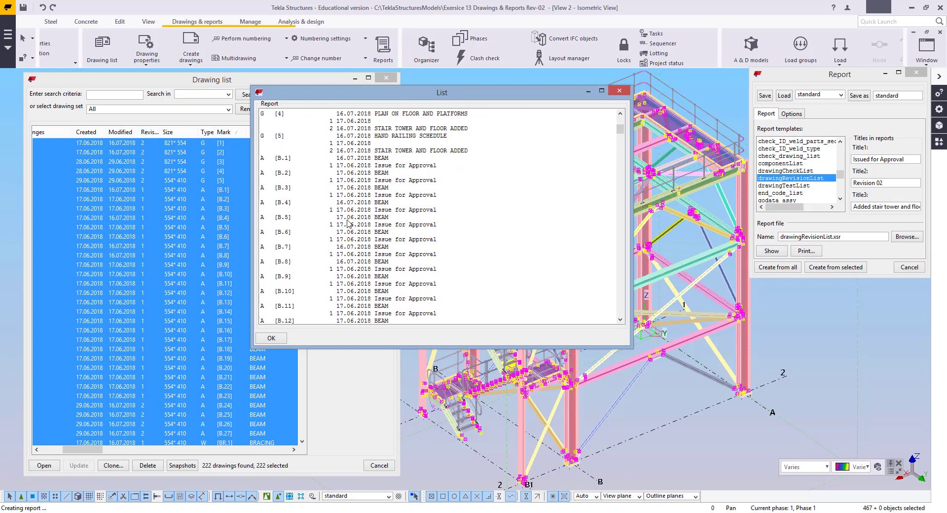
scroll(351, 223, down, 1)
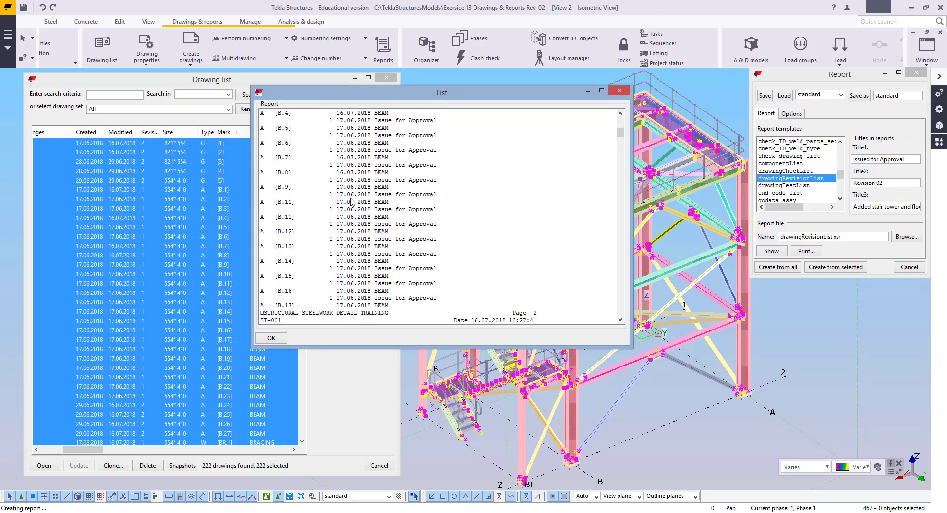
scroll(423, 234, down, 3)
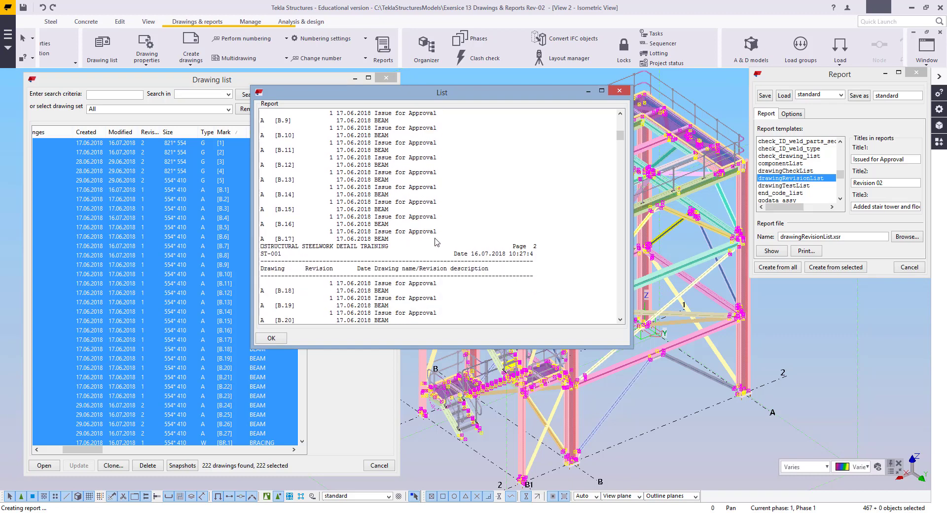
scroll(435, 241, down, 1)
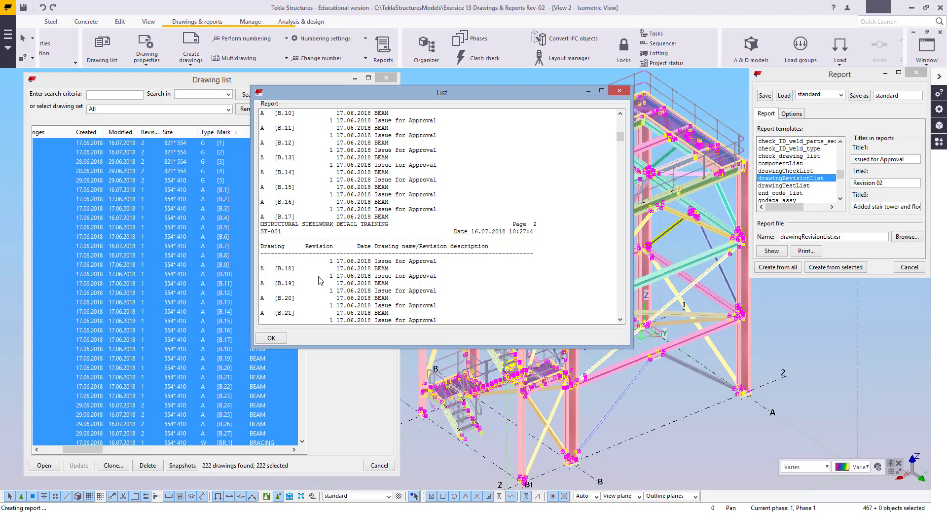
scroll(351, 285, down, 12)
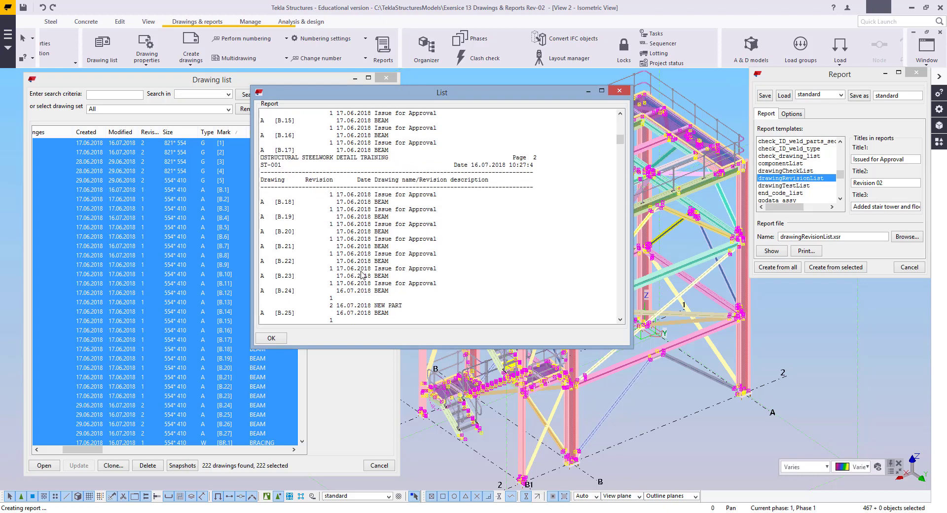
scroll(366, 278, up, 3)
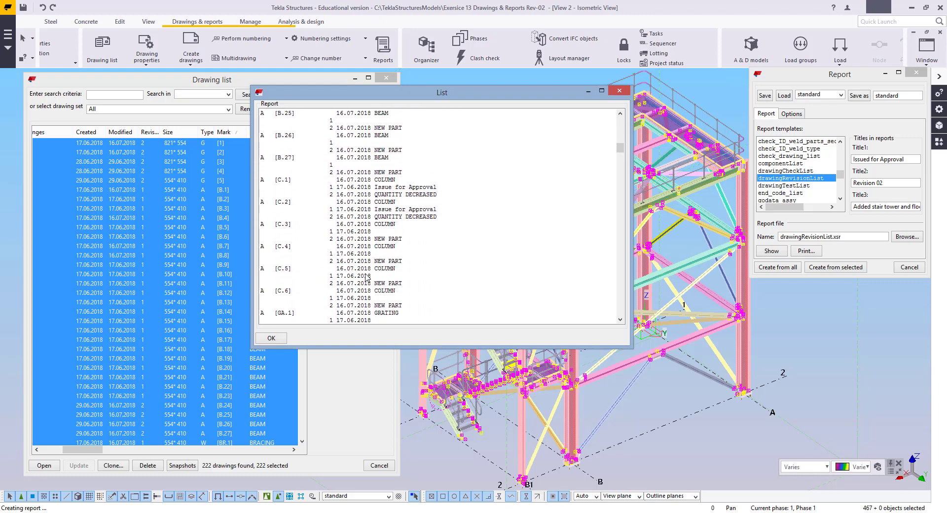
scroll(415, 169, up, 2)
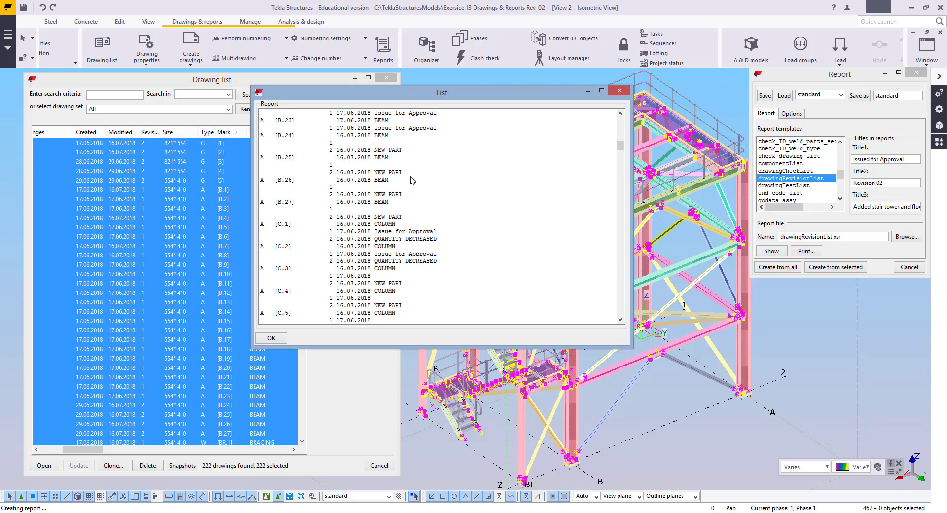
Step: Review the grating, stair stringer, bracing and plate entries to the end of the revision list, and close the list and report settings
scroll(412, 181, down, 15)
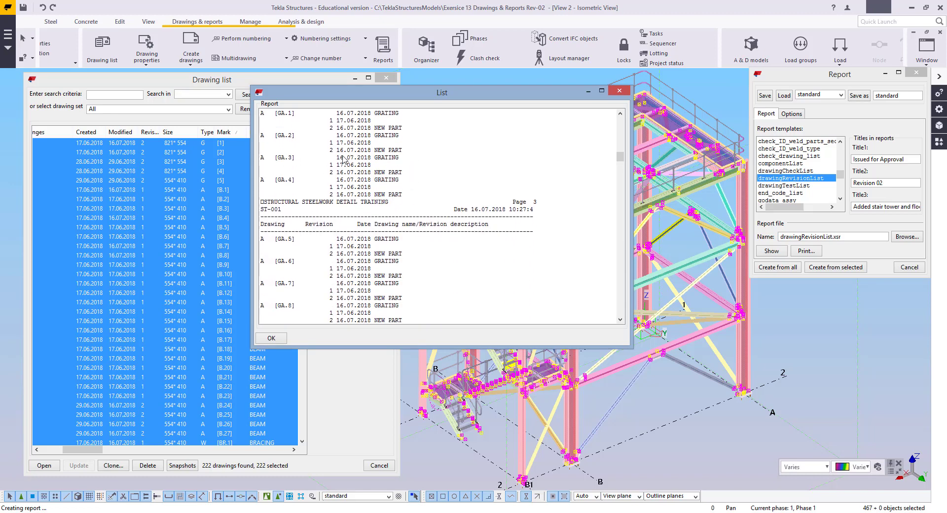
scroll(455, 200, down, 2)
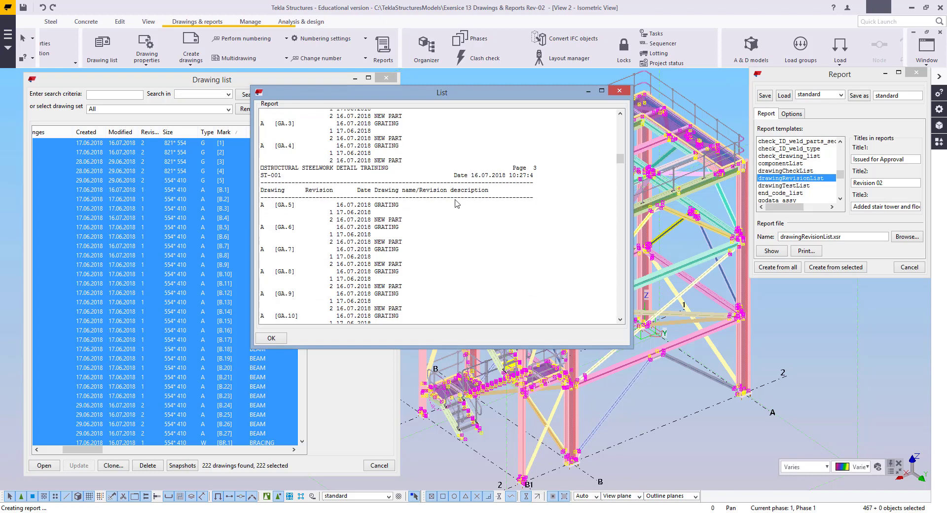
scroll(445, 226, down, 3)
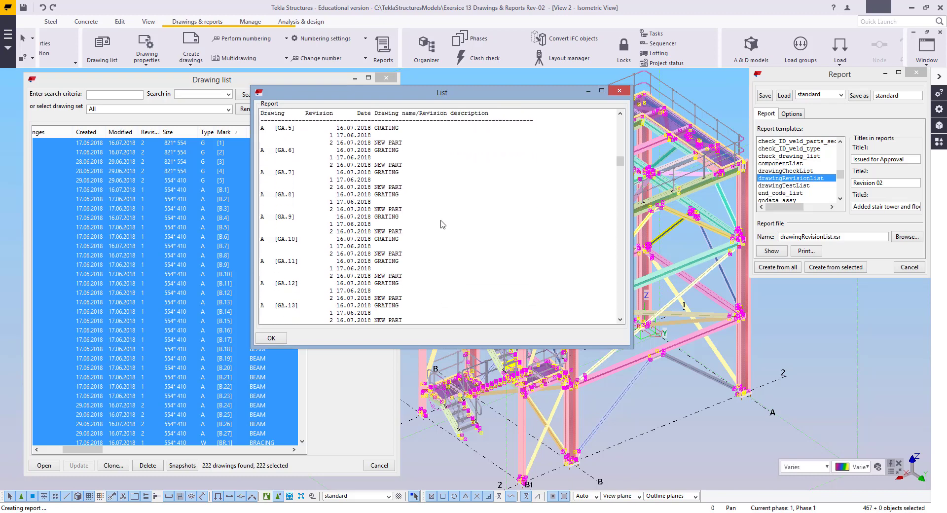
scroll(442, 225, down, 2)
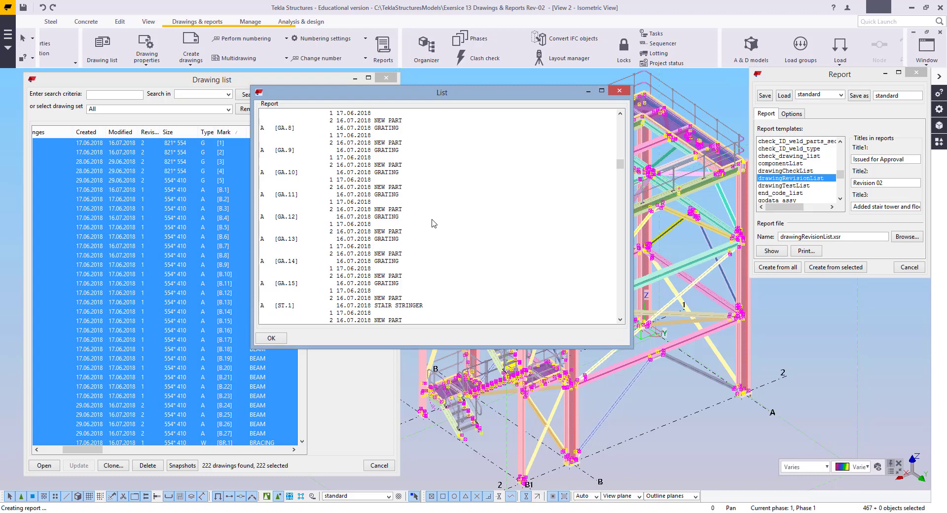
scroll(458, 244, down, 9)
scroll(469, 253, down, 7)
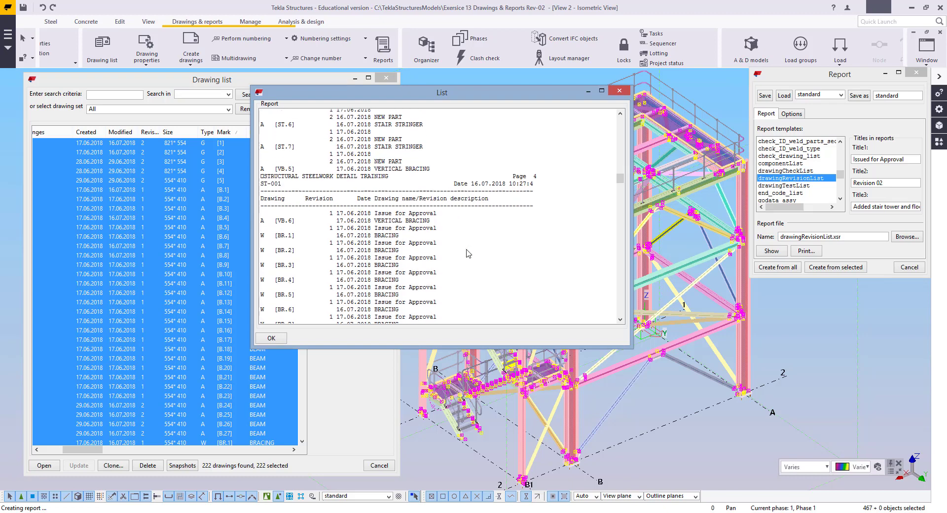
scroll(498, 232, down, 3)
scroll(502, 227, down, 15)
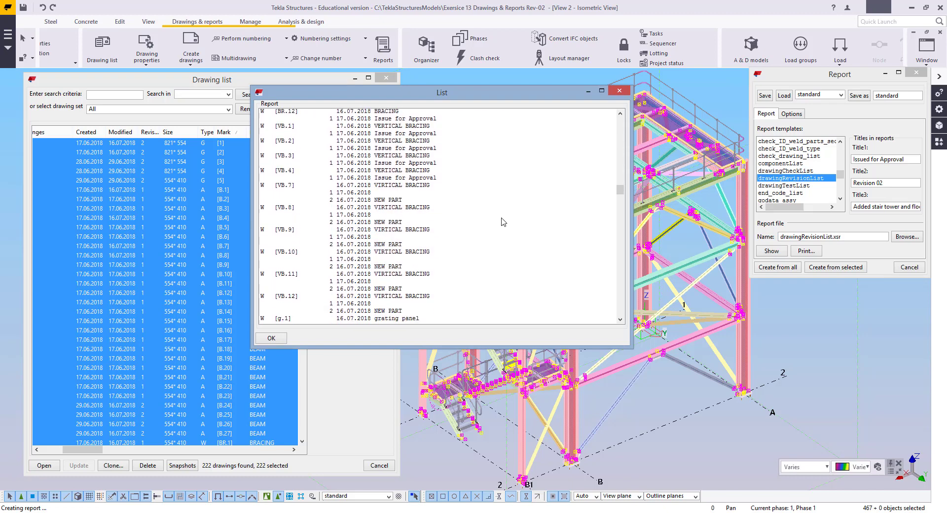
scroll(502, 222, down, 15)
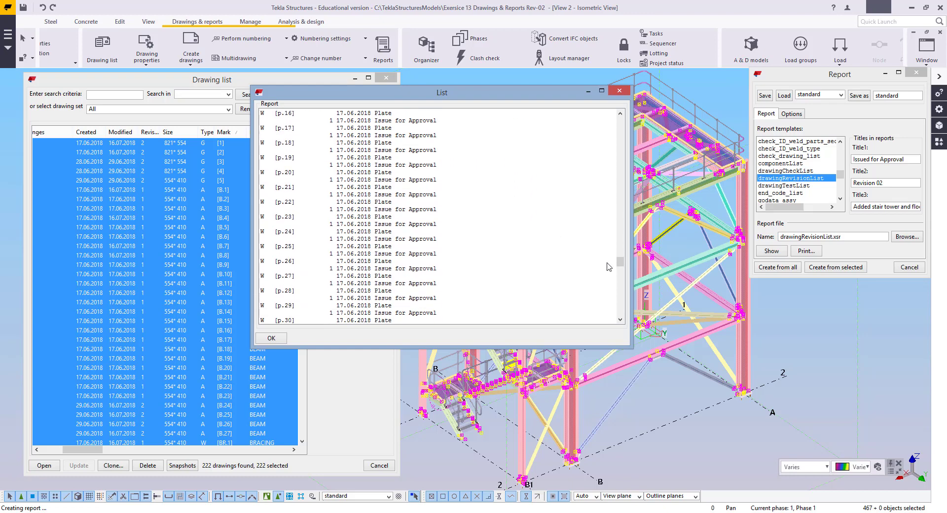
drag(620, 259, 620, 321)
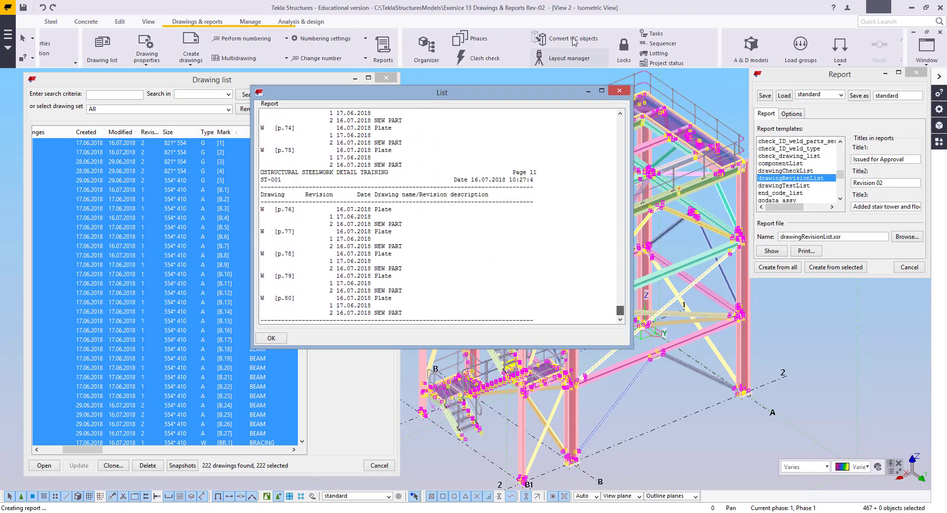
click(619, 90)
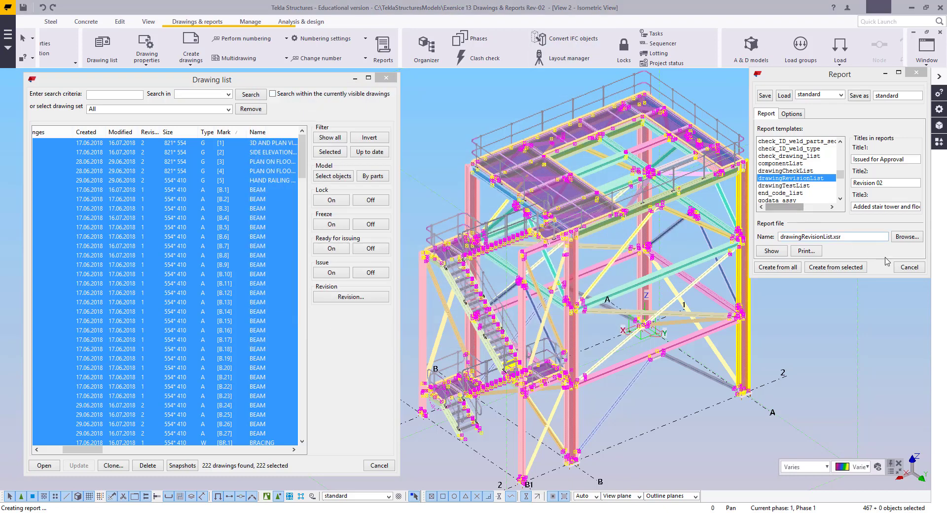
click(910, 269)
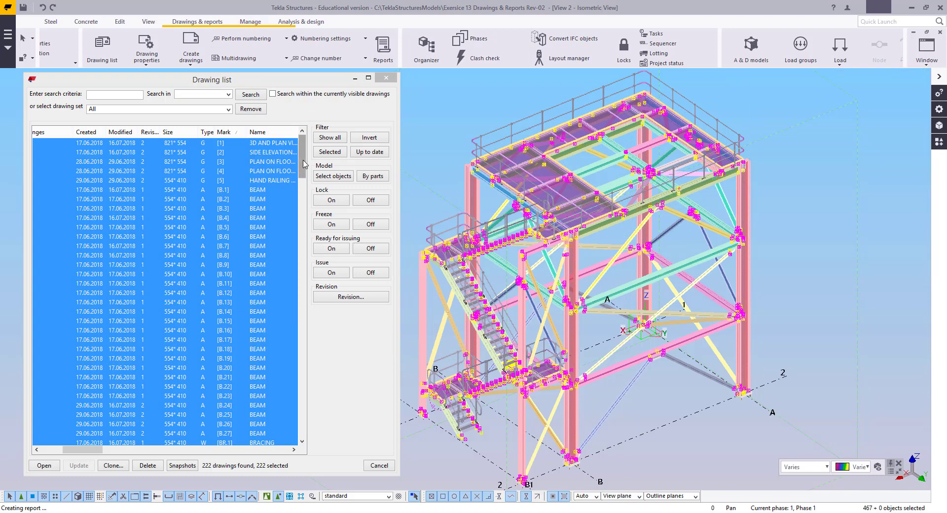
Step: Select general arrangement drawings [1] to [4], open their print settings and arrange that window beside the drawing list
drag(302, 162, 302, 149)
click(278, 145)
shift+click(277, 180)
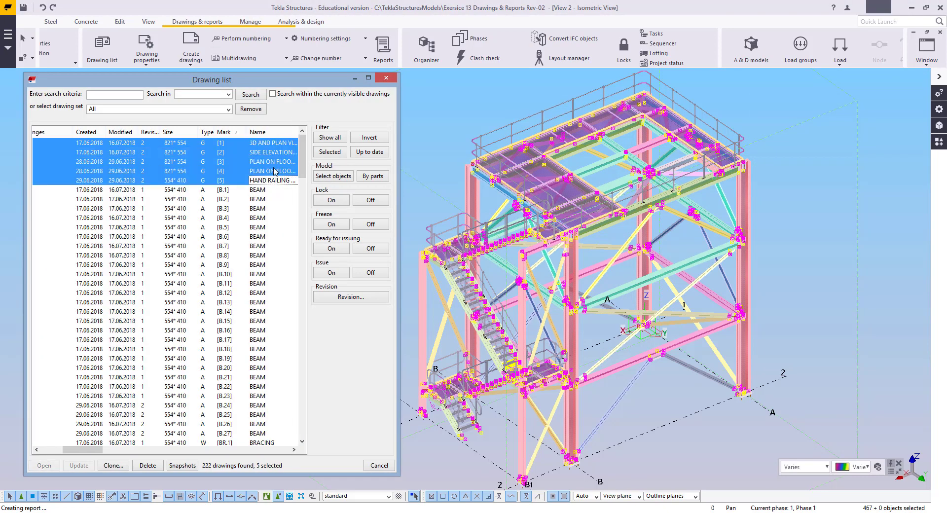
shift+click(274, 172)
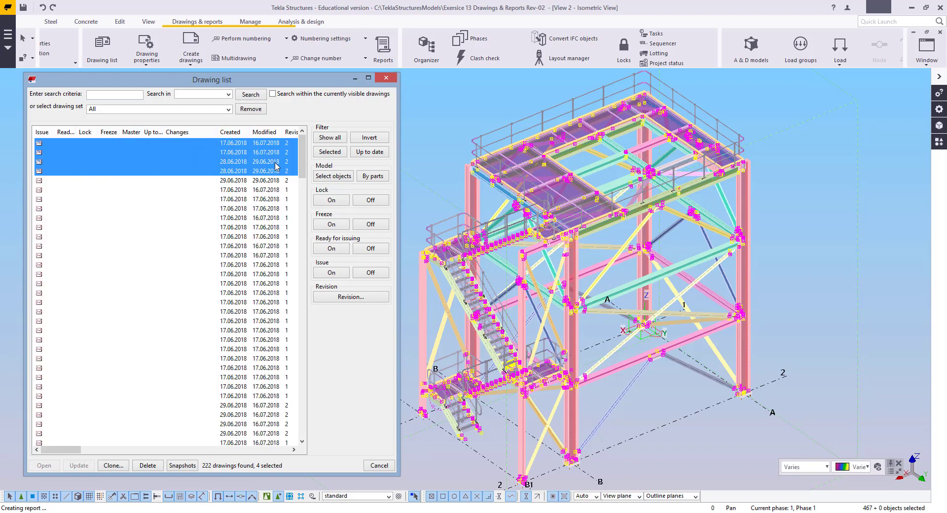
right_click(275, 163)
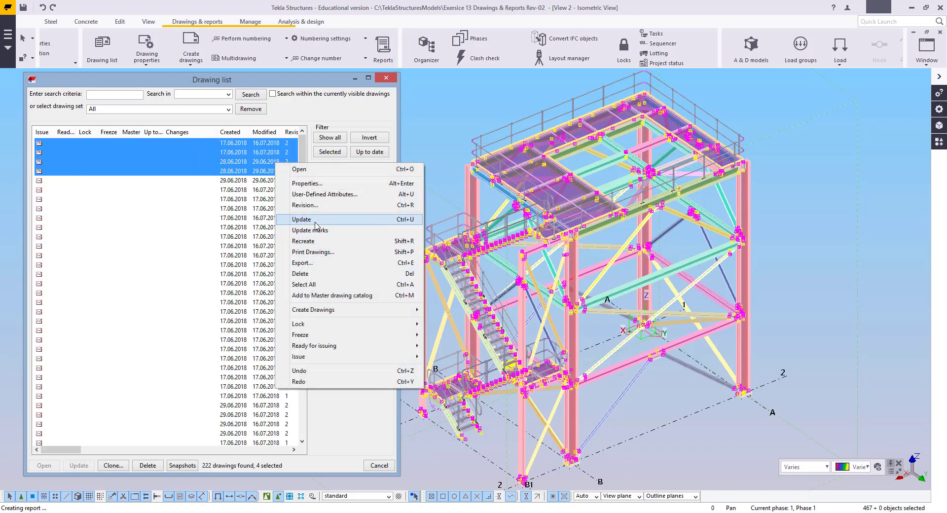
click(313, 252)
drag(73, 450, 93, 452)
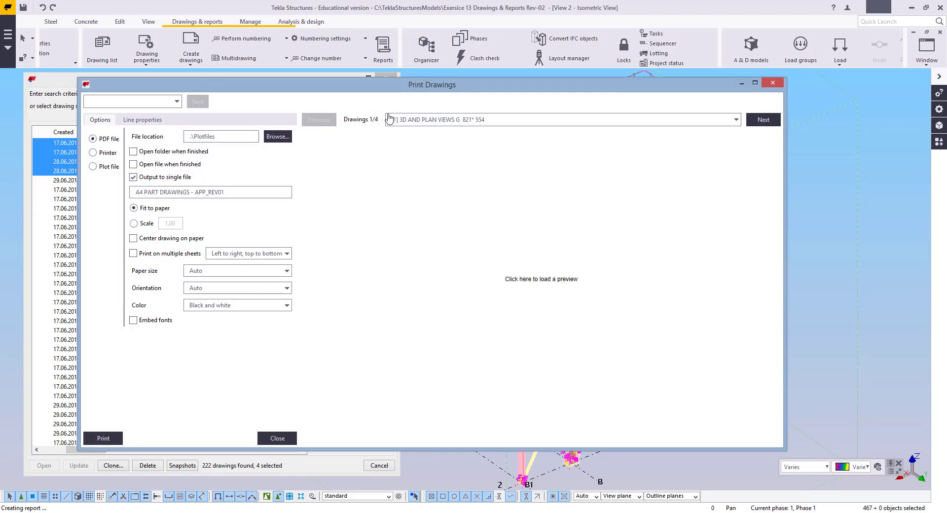
drag(422, 89, 515, 77)
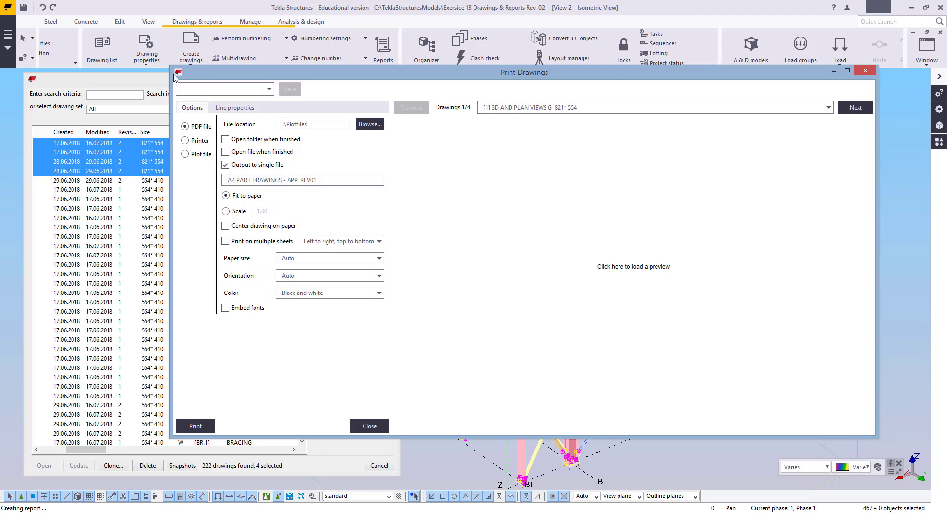
drag(168, 74, 379, 74)
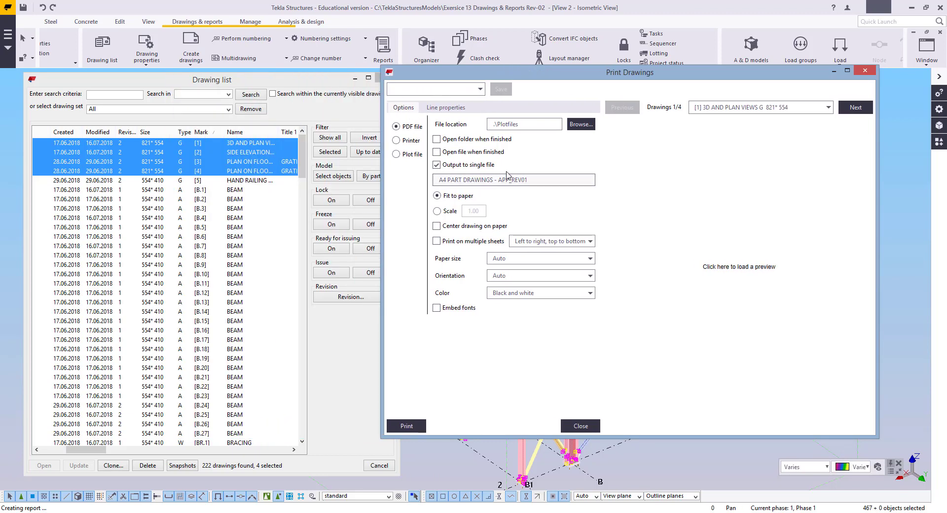
Step: Print the selected general arrangement drawings to a single PDF file named A2 GA DRAWINGS - APP_REV02
click(457, 179)
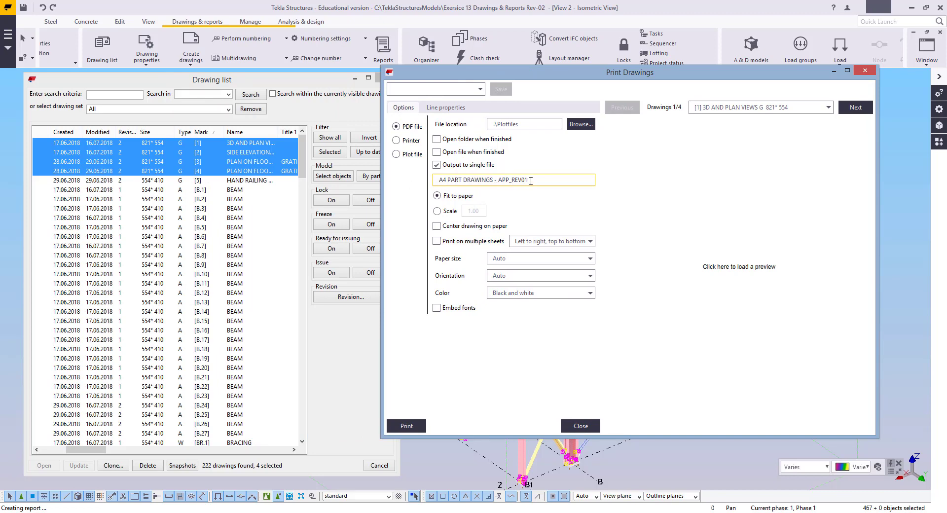
text(2)
drag(464, 181, 454, 182)
text(2 GA)
click(407, 425)
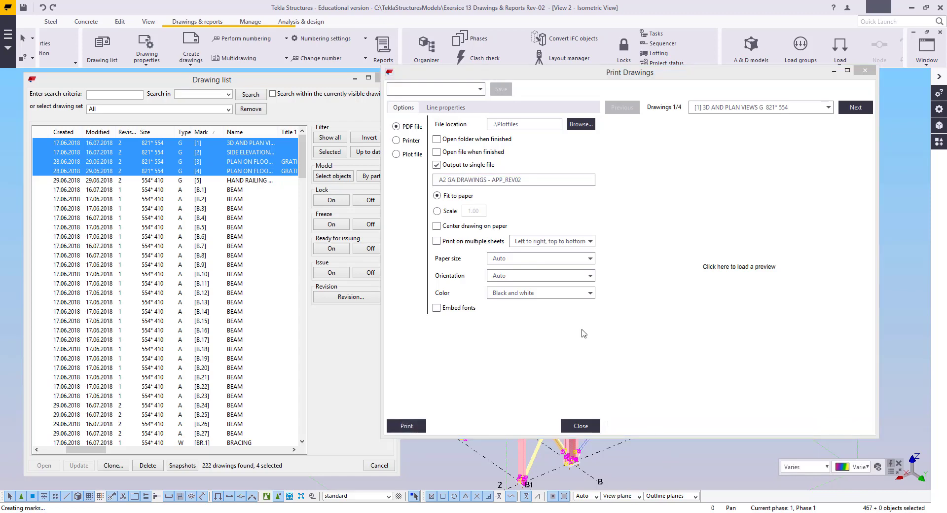
Step: Print the hand railing schedule drawing [5] to a PDF file named A3 HAND RAILING SCHEDULE - APP_REV02
click(234, 185)
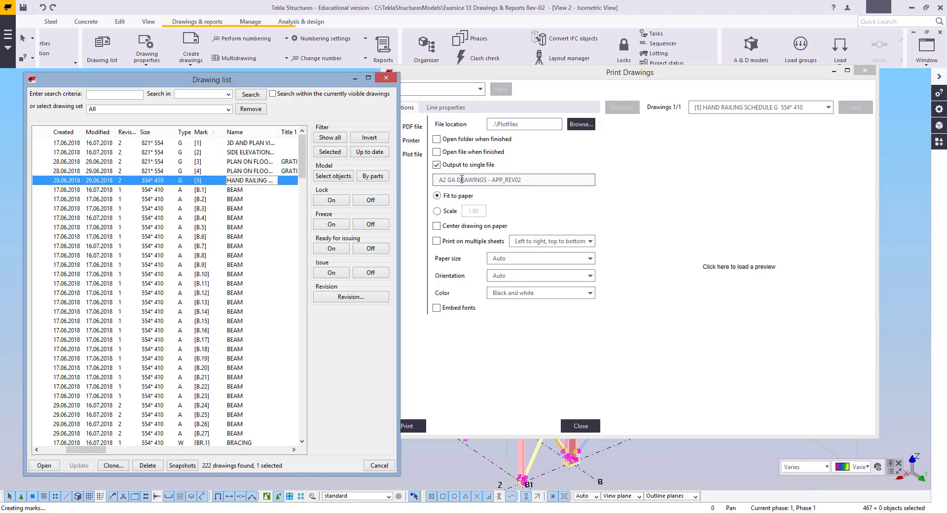
click(447, 180)
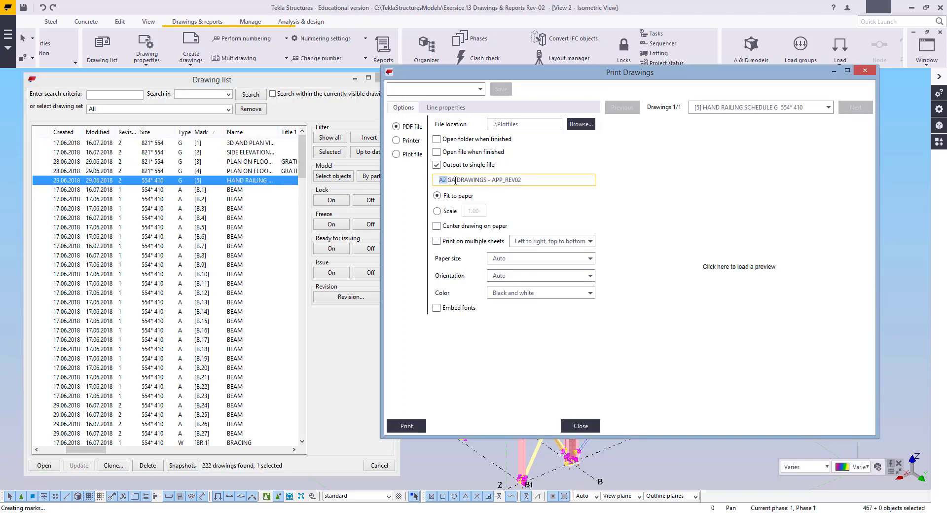
drag(455, 181, 446, 182)
key(BackSpace)
text(3 HAND RAILING S)
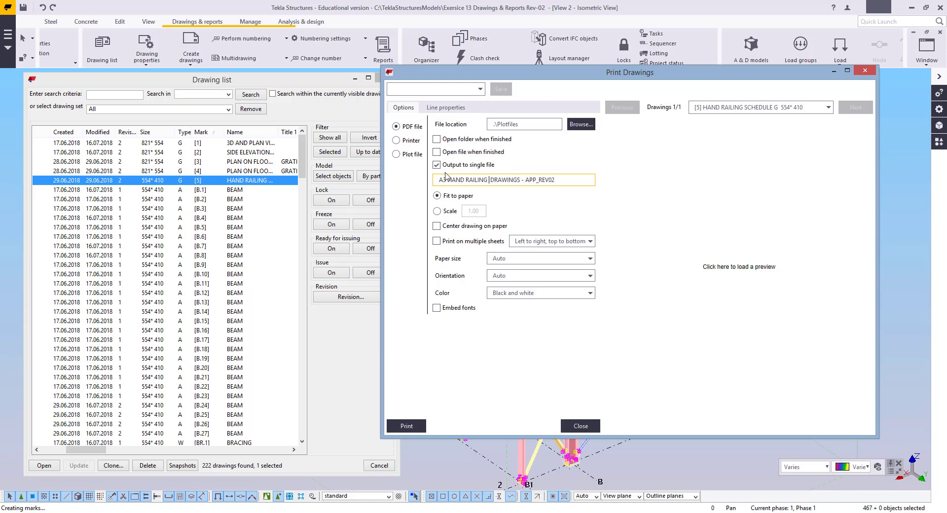
text(CE)
text(DU)
text(LE)
text(H)
key(Delete)
key(Delete)
key(Delete)
key(Delete)
key(Delete)
key(Delete)
key(Delete)
key(Delete)
key(Delete)
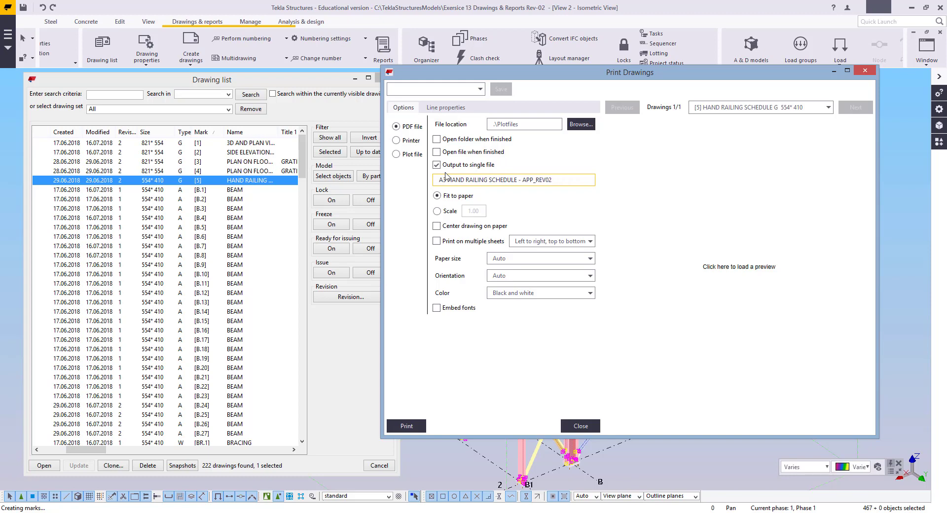
click(407, 427)
Step: Select all A3 assembly drawings from beam [B.1] through vertical bracing [VB.12] in the drawing list
click(249, 190)
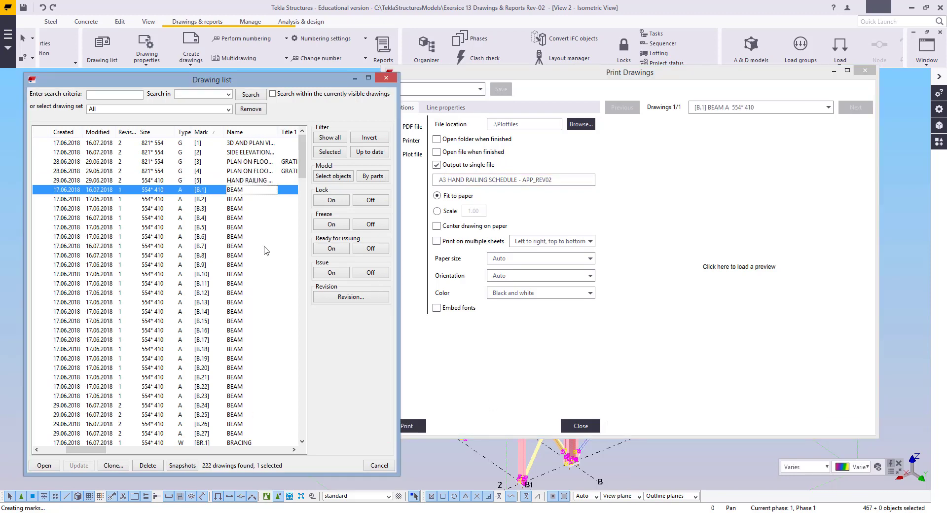
scroll(268, 315, down, 4)
scroll(269, 328, down, 20)
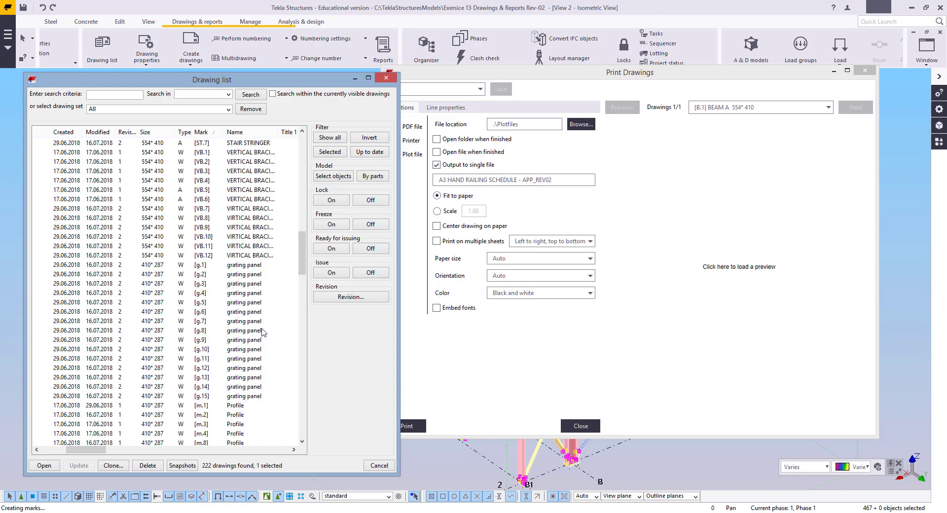
shift+click(242, 255)
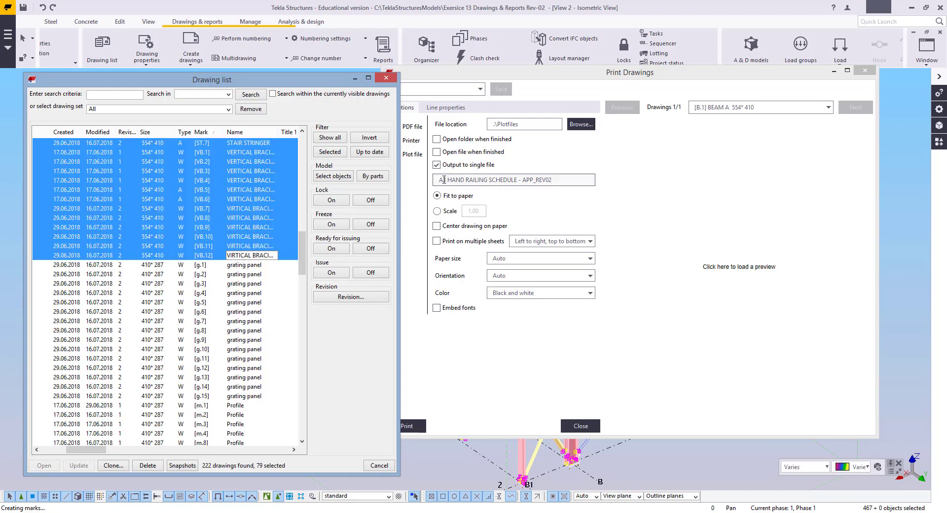
Step: Print the selected assembly drawings to a single PDF file named A3 ASSEMBLY DRAWINGS - APP_REV02
click(502, 199)
drag(448, 181, 516, 182)
text(ASSEM)
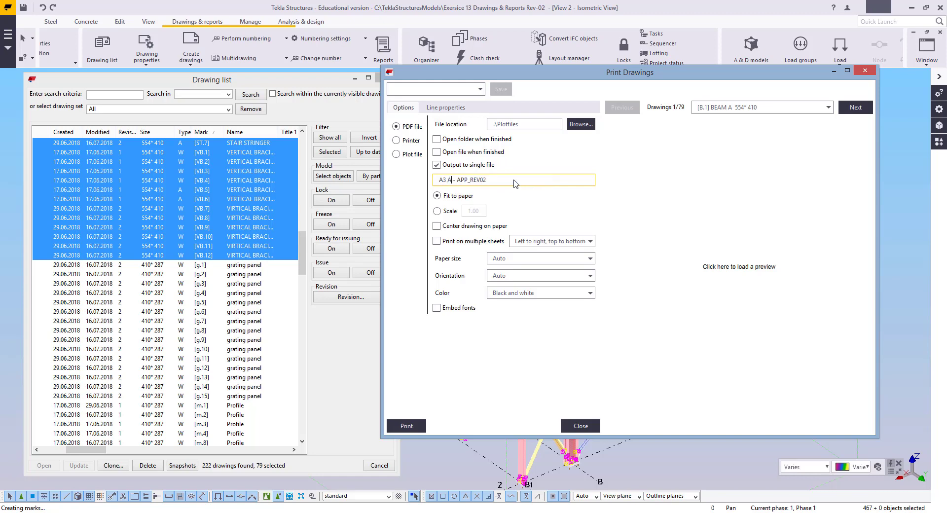
text(BLY DRAWINGS)
click(409, 427)
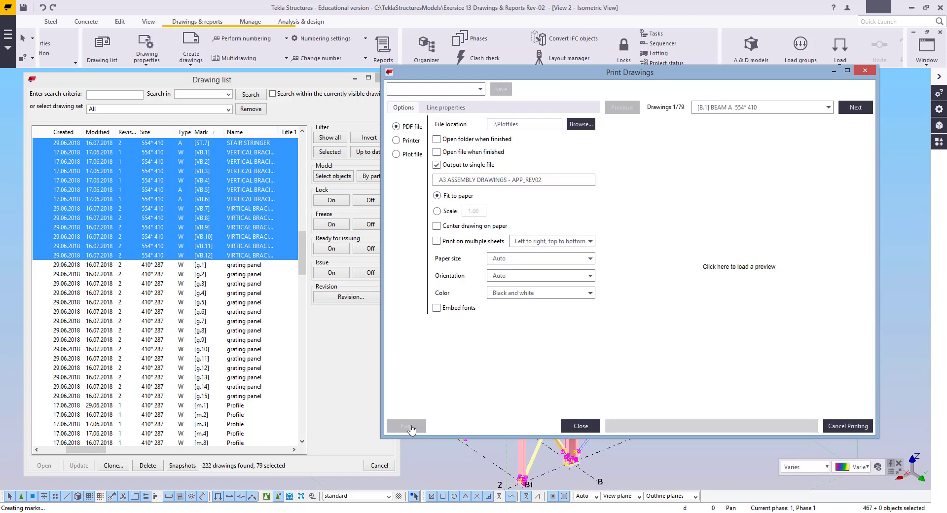
Step: Select all part drawings from grating panel [g.1] through plate [p.80] in the drawing list
click(227, 270)
click(227, 266)
scroll(228, 345, down, 20)
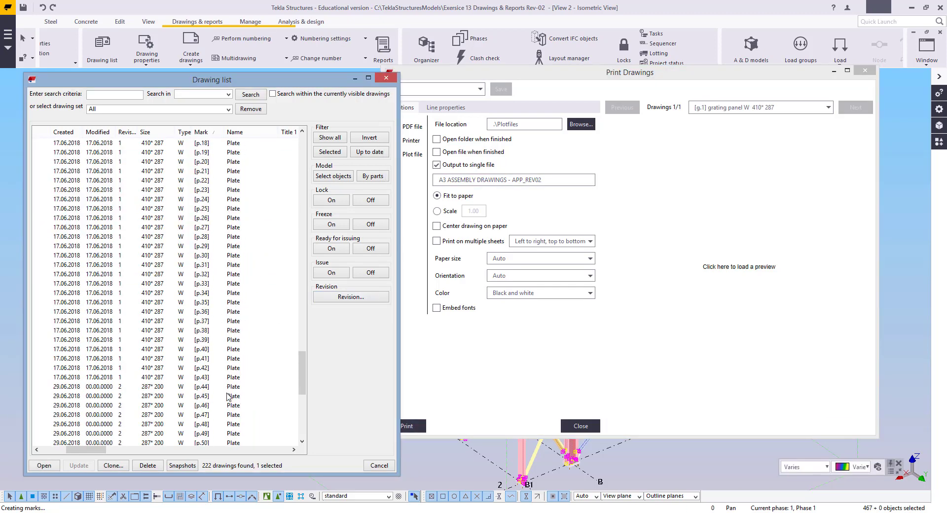
shift+click(245, 434)
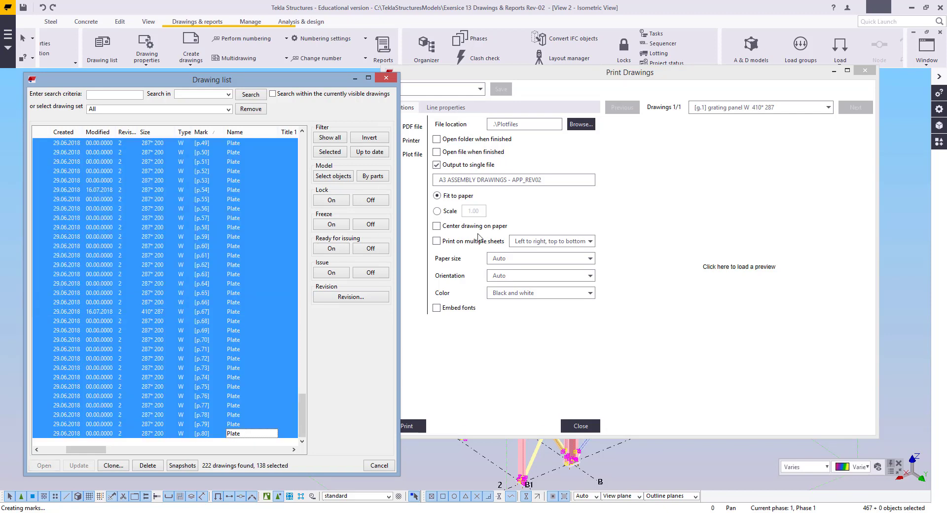
Step: Print the selected part drawings to a single PDF named A4 PART DRAWINGS - APP_REV02 and close the print settings
click(507, 179)
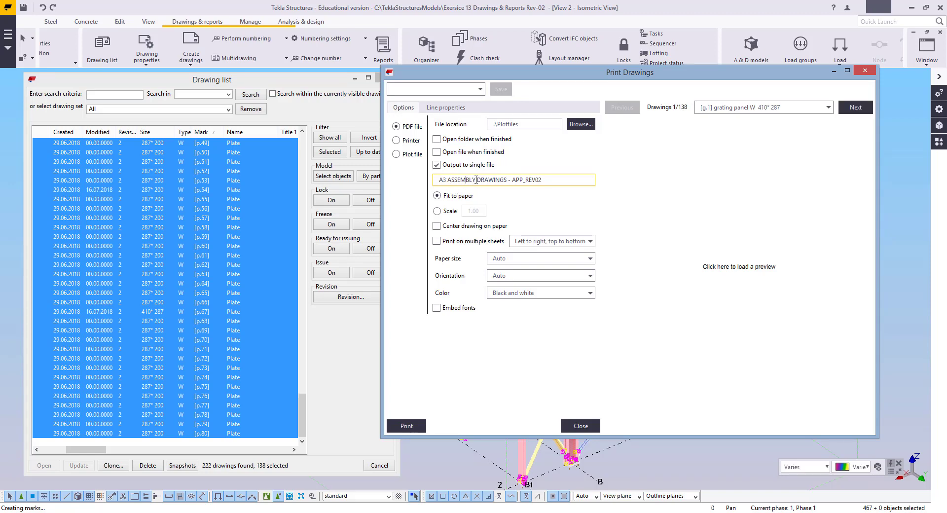
drag(476, 180, 443, 181)
text(4 PAR)
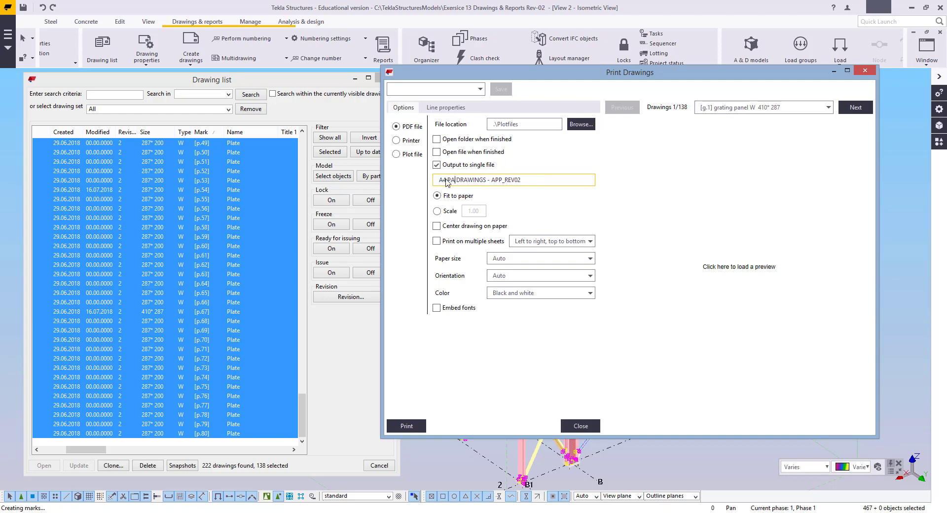
text(T)
click(421, 427)
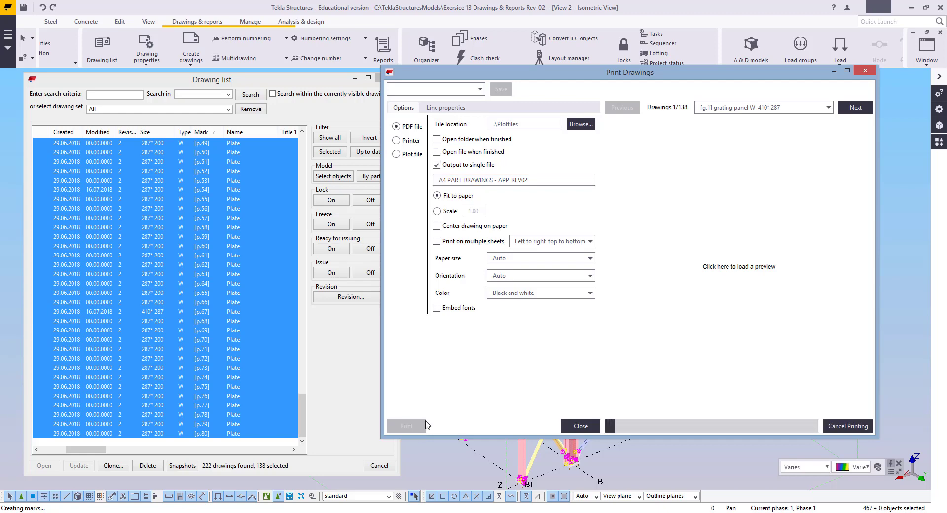
click(862, 72)
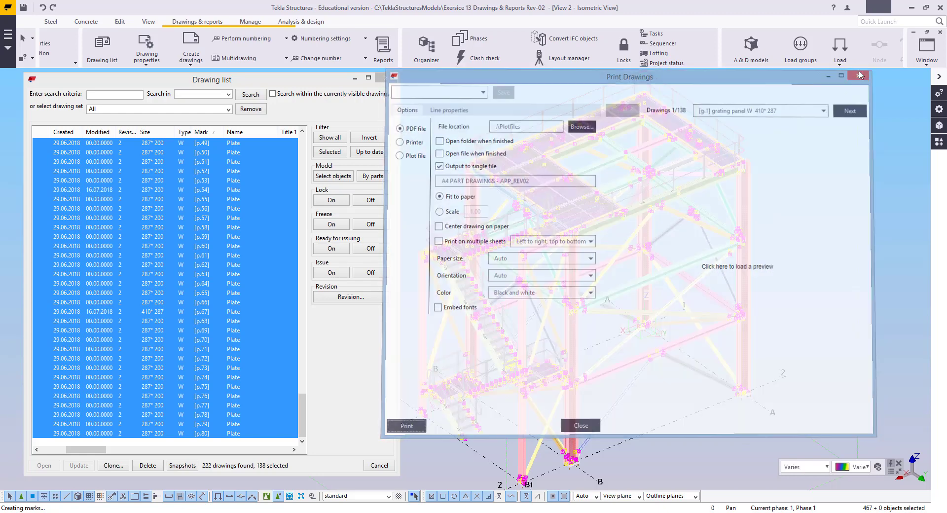
Step: Move the drawing list clear of the tower model and deselect all model objects
mouse_move(302, 417)
mouse_down()
mouse_move(304, 197)
mouse_move(314, 143)
mouse_up()
click(7, 7)
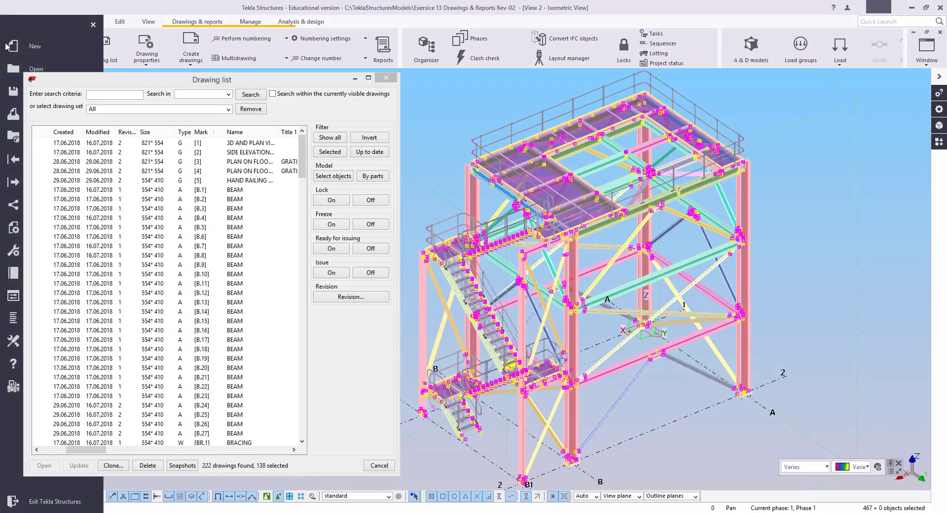
drag(82, 82, 551, 127)
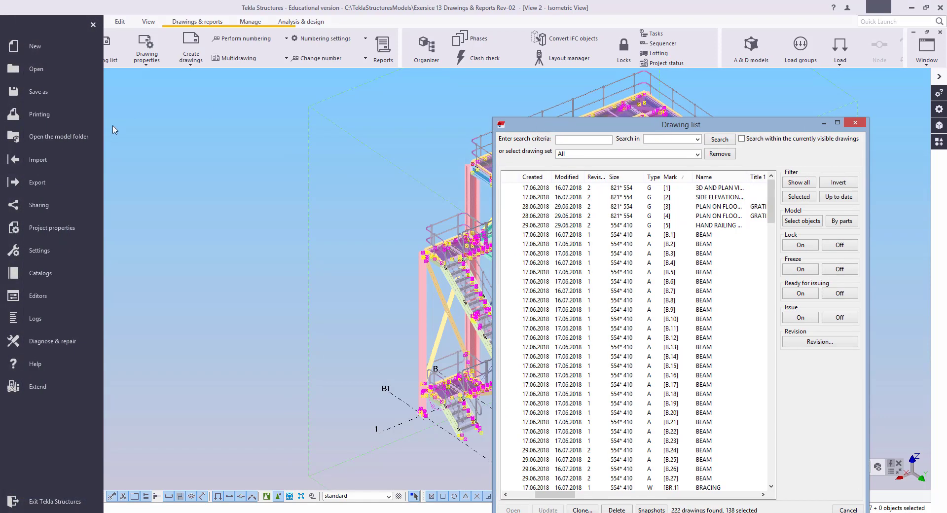
click(352, 240)
scroll(296, 269, down, 5)
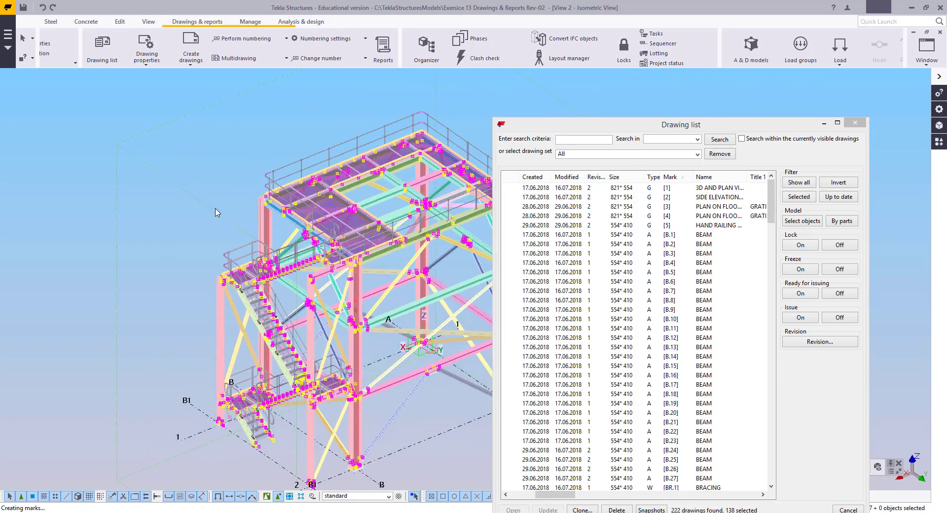
click(210, 199)
scroll(209, 200, up, 3)
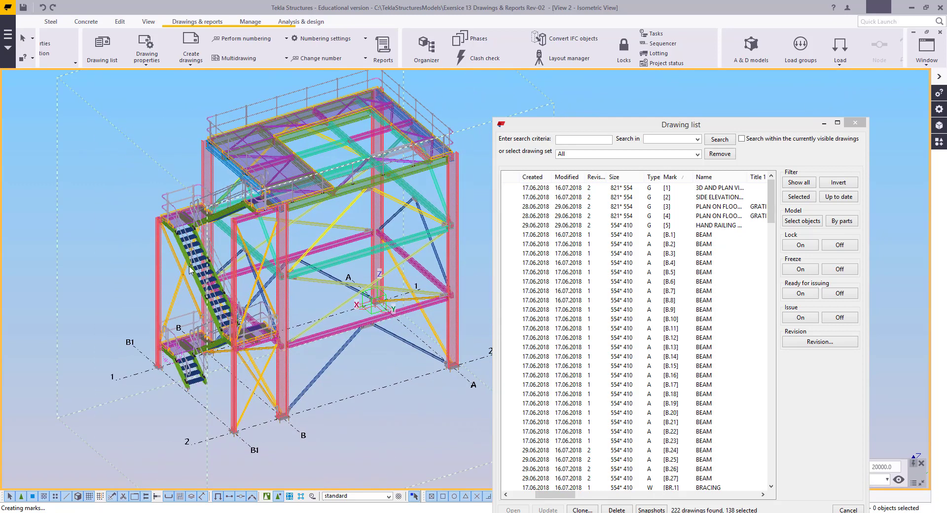
Step: Publish the whole model to Tekla BIMsight as Exersice 13 Drawings & Reports Rev-02, with opening after publishing turned off
click(8, 7)
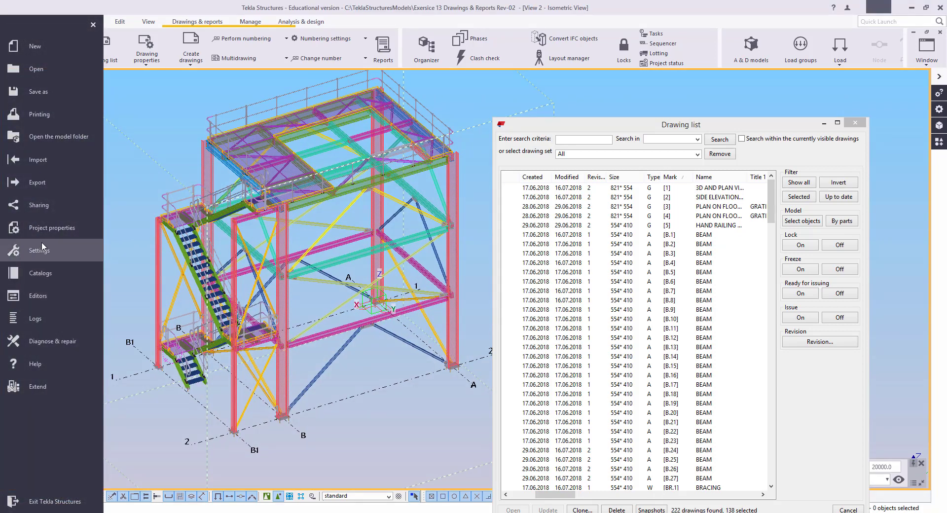
click(46, 183)
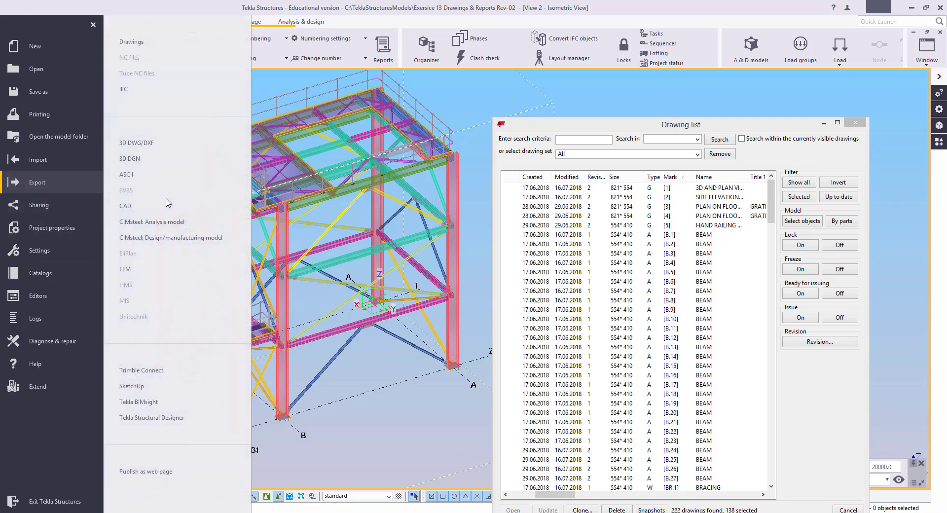
click(140, 402)
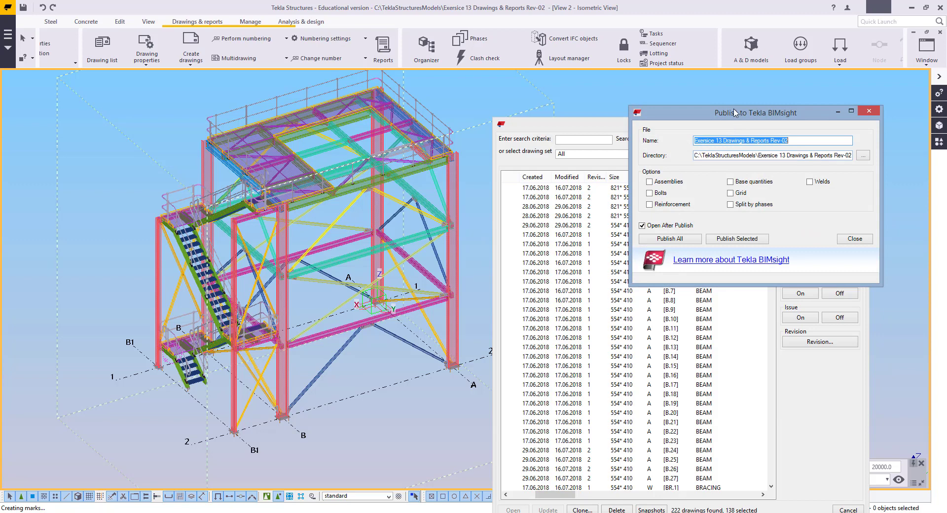
drag(732, 115, 562, 101)
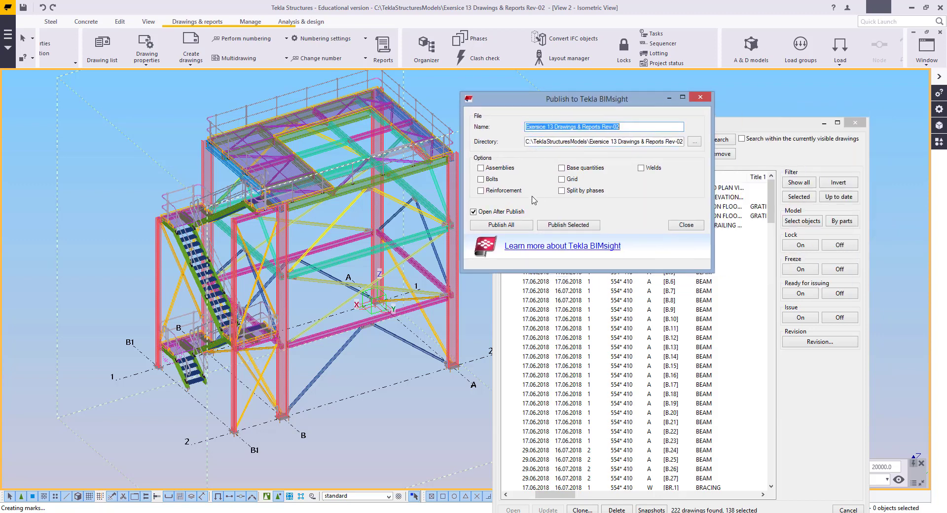
click(494, 213)
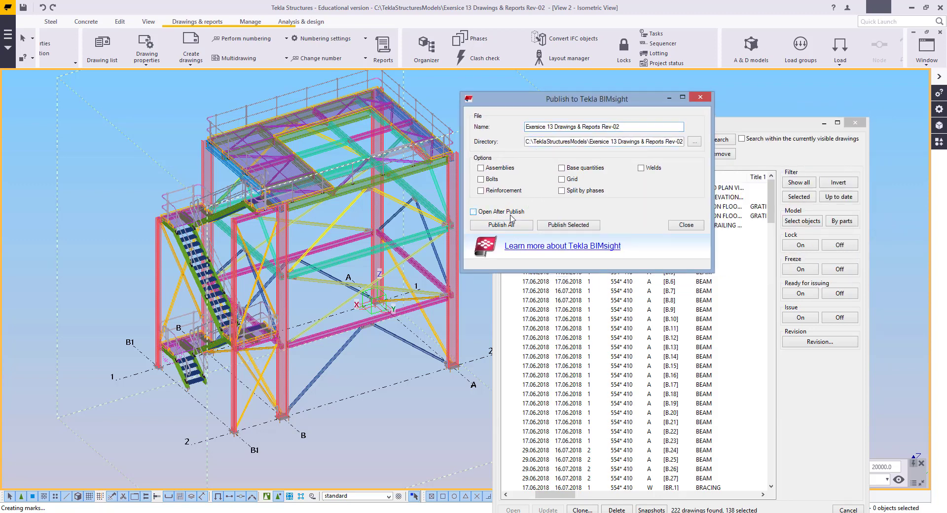
click(522, 230)
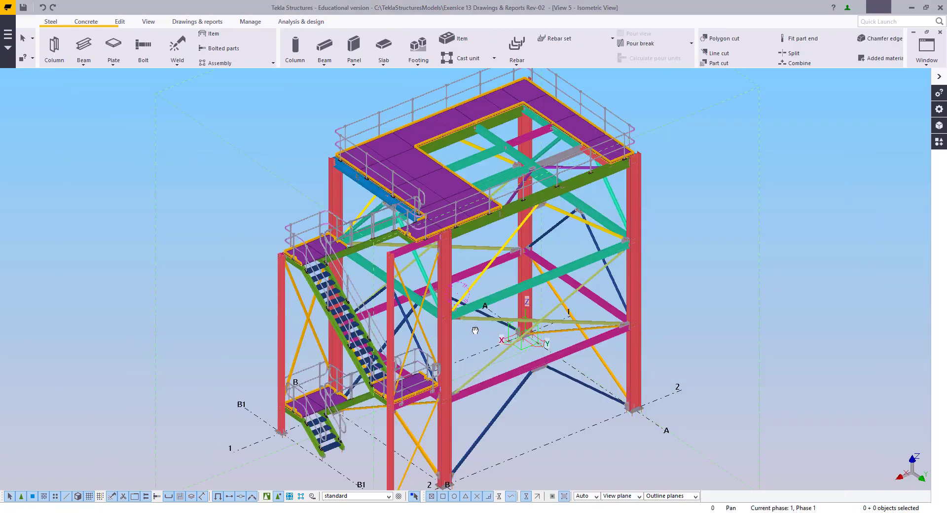
scroll(483, 321, down, 3)
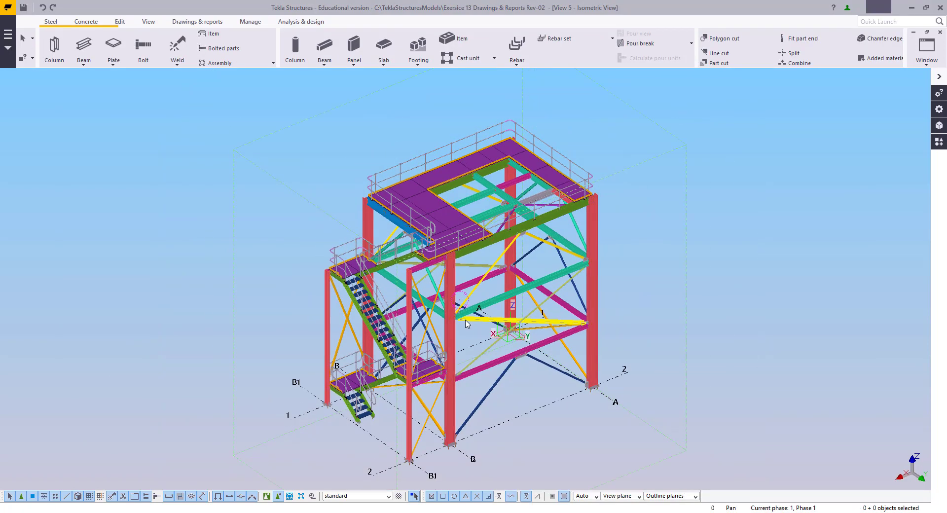
scroll(427, 305, up, 3)
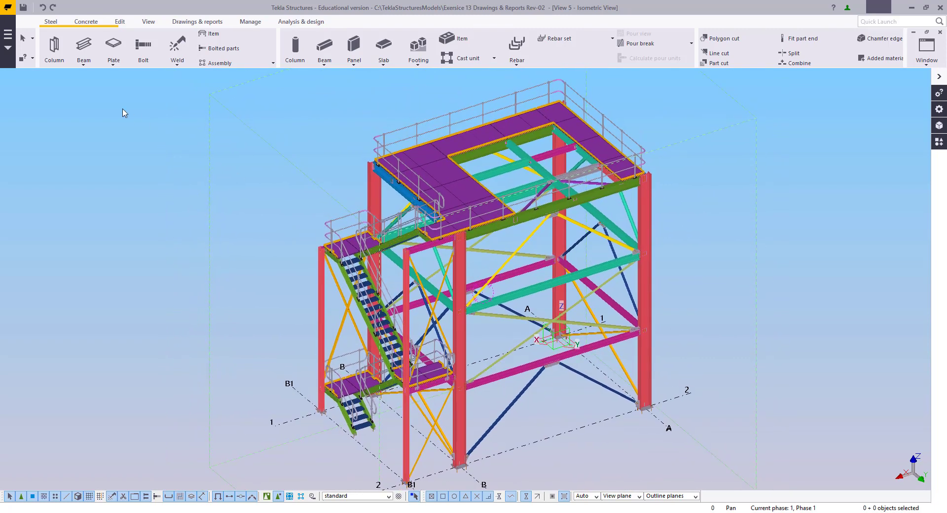
Step: Export all model objects to the IFC file .\IFC\out, replacing the existing file, and close the IFC export settings
scroll(197, 178, down, 1)
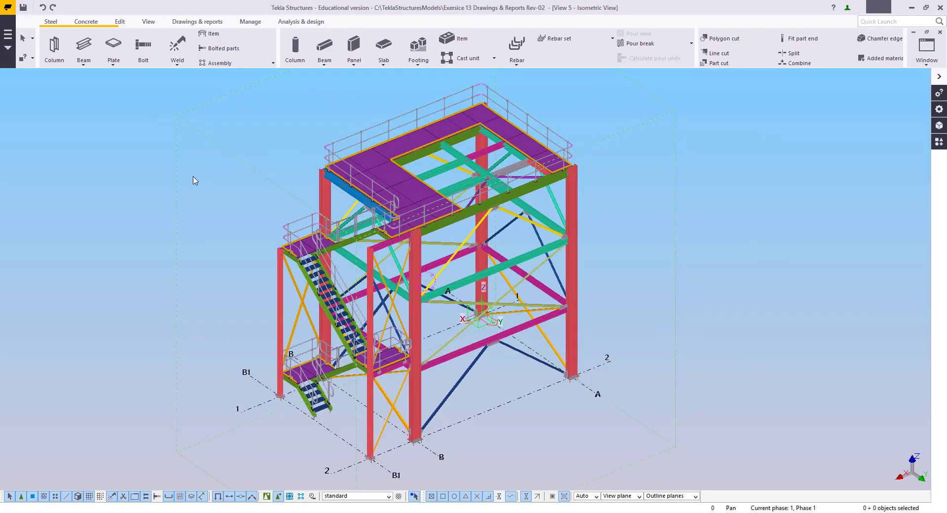
click(8, 34)
click(47, 182)
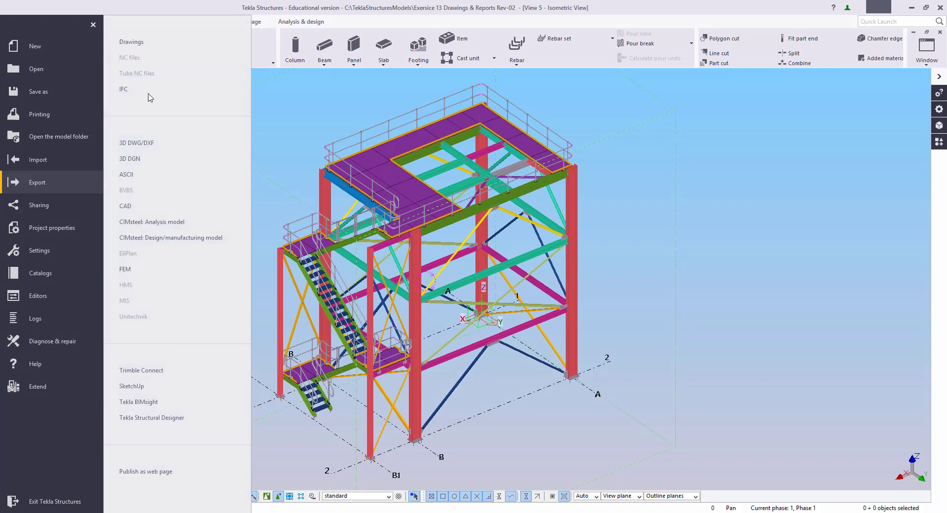
click(124, 91)
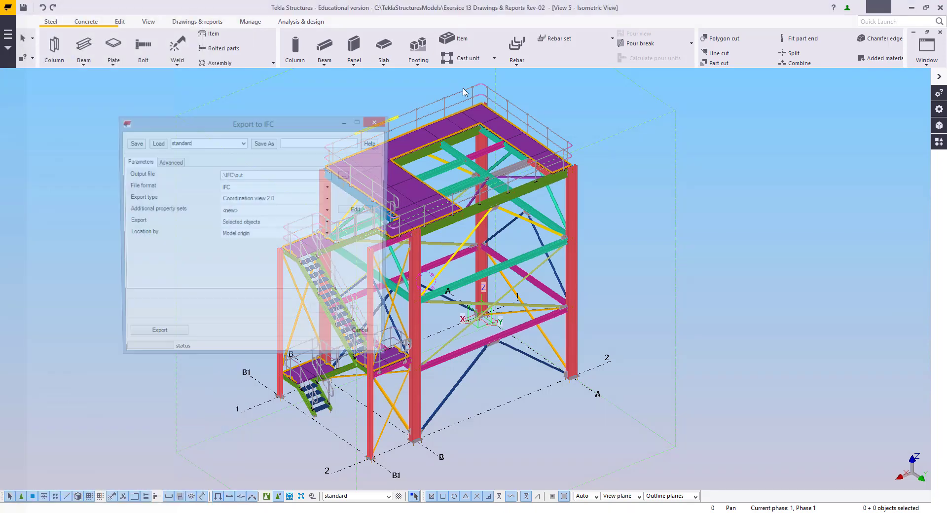
drag(320, 125, 440, 115)
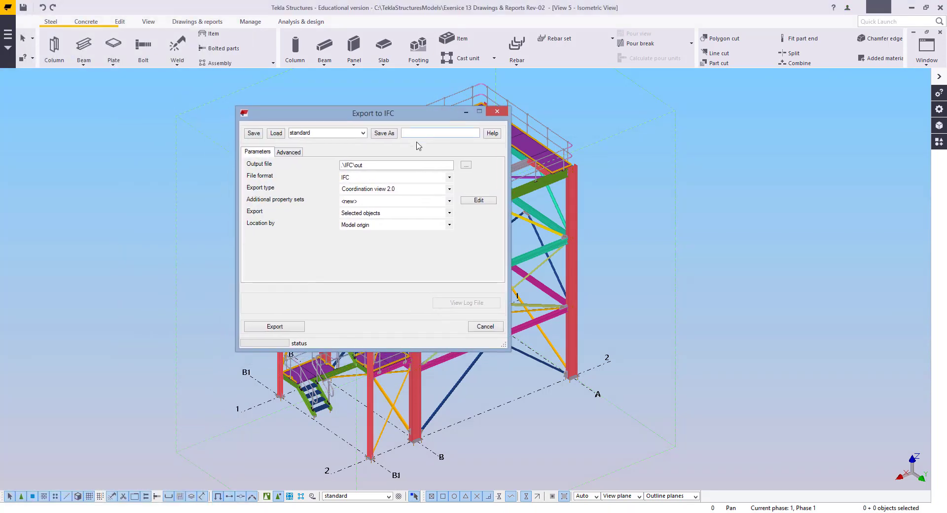
click(368, 213)
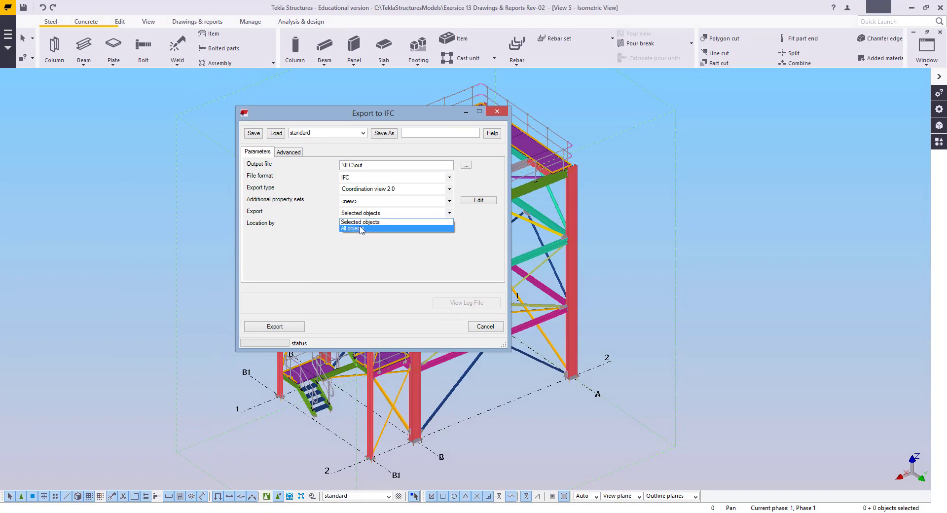
click(362, 229)
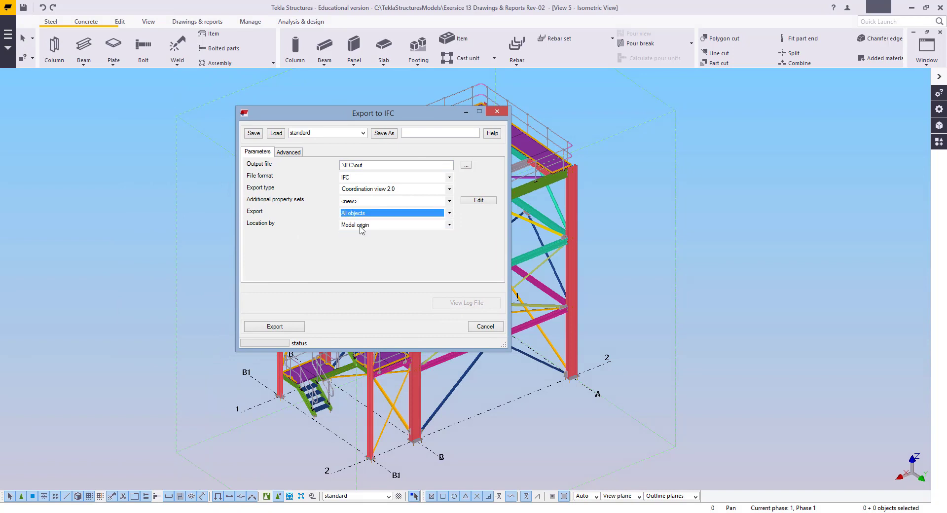
click(276, 328)
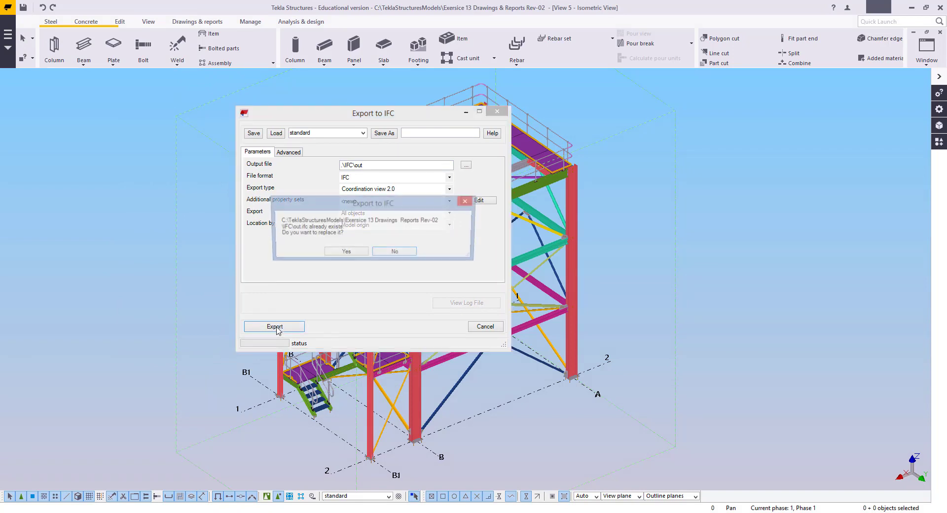
click(339, 256)
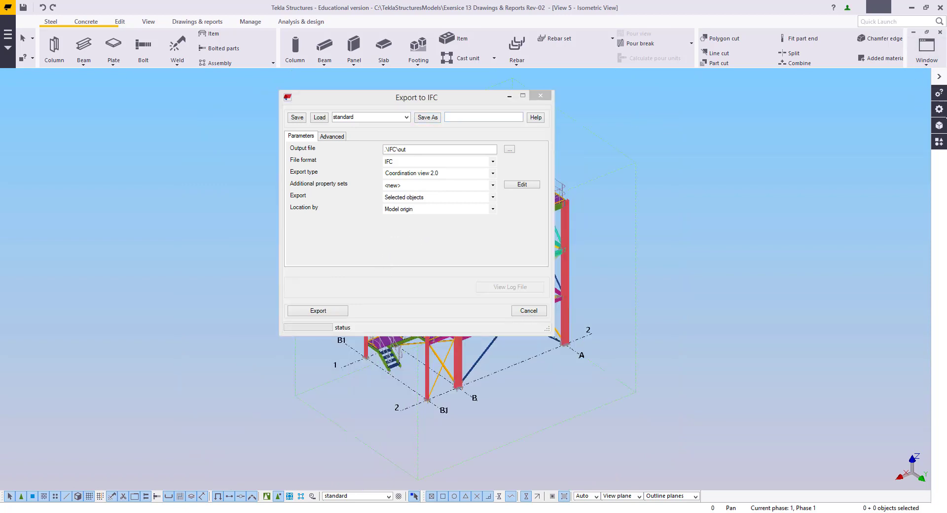
click(541, 96)
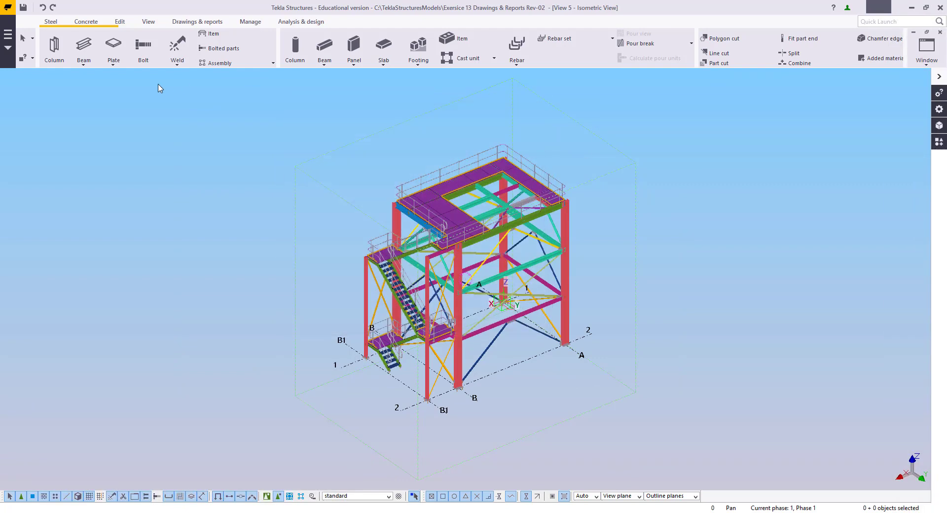
Step: Set up a 3D DWG/DXF export with bolt accuracy set to Normal and the parts exported as Faces
click(8, 34)
click(37, 182)
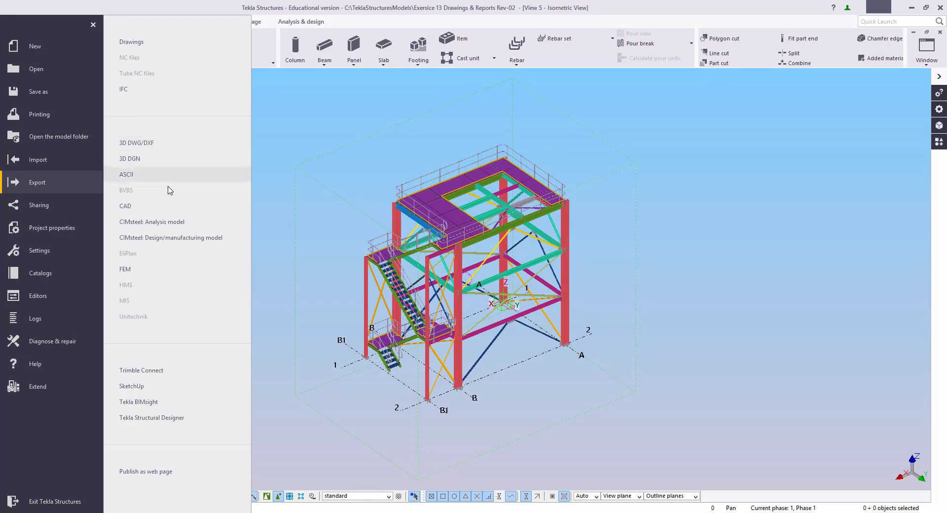
click(152, 142)
scroll(478, 298, up, 3)
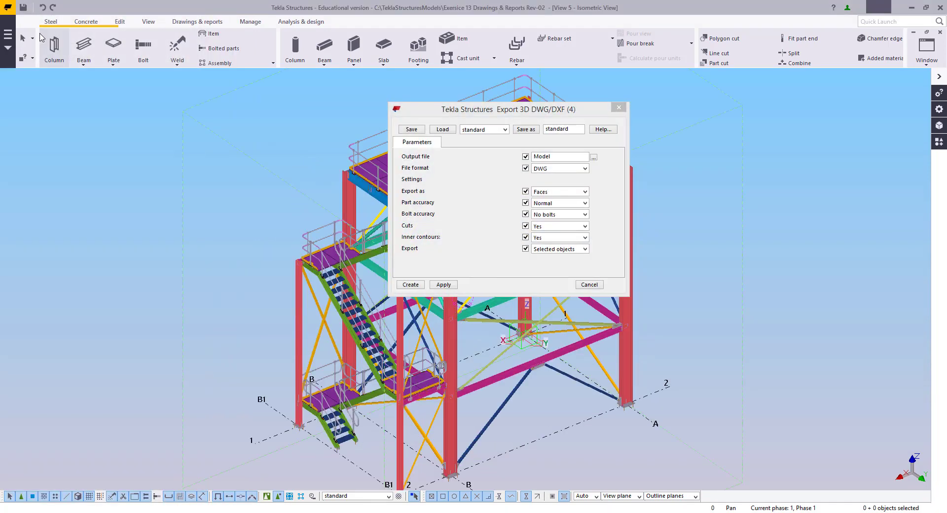
click(8, 7)
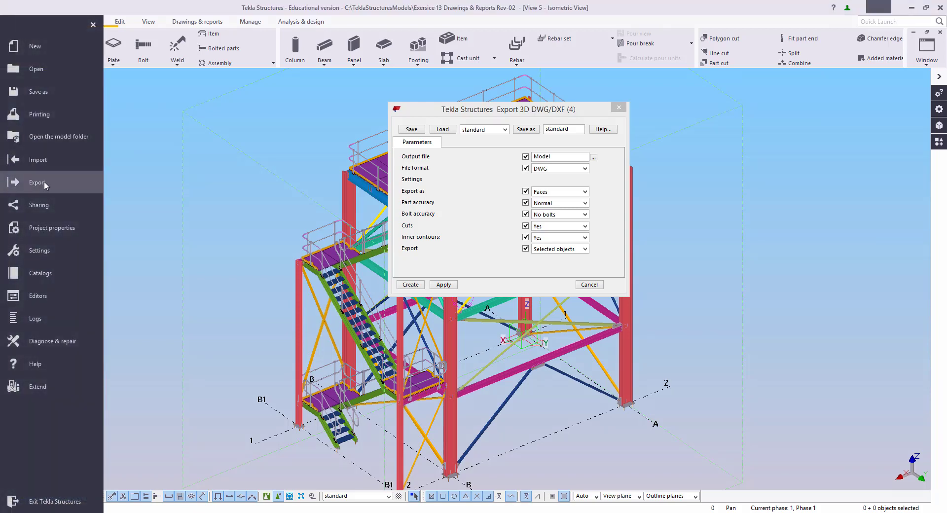
click(37, 182)
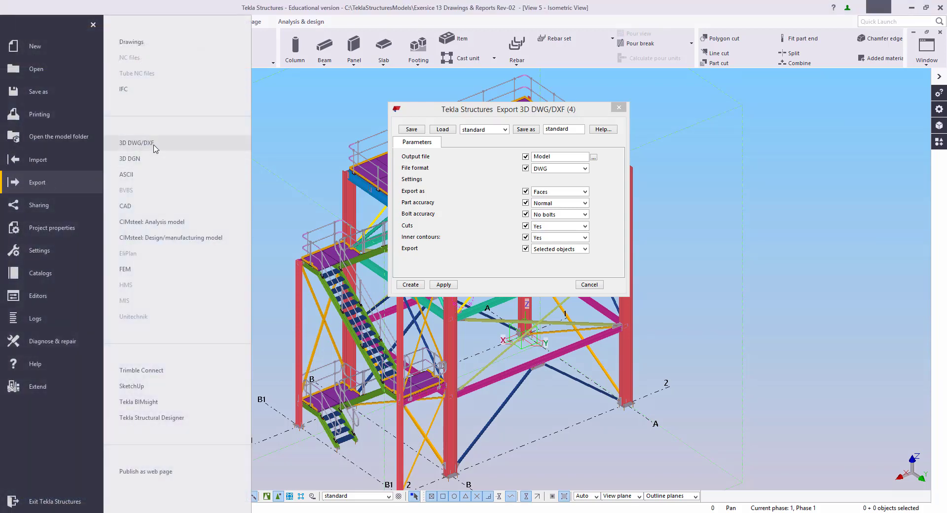
click(502, 225)
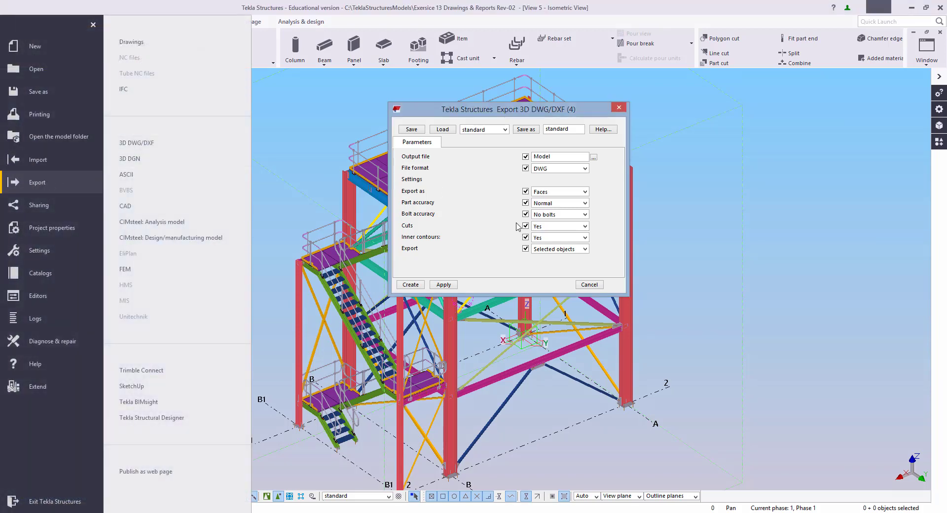
click(552, 222)
click(548, 230)
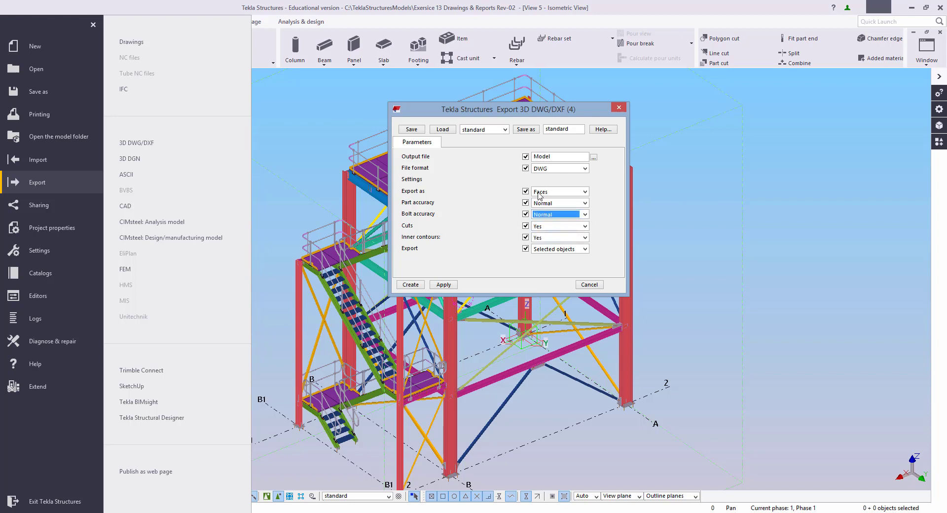
click(581, 192)
click(558, 194)
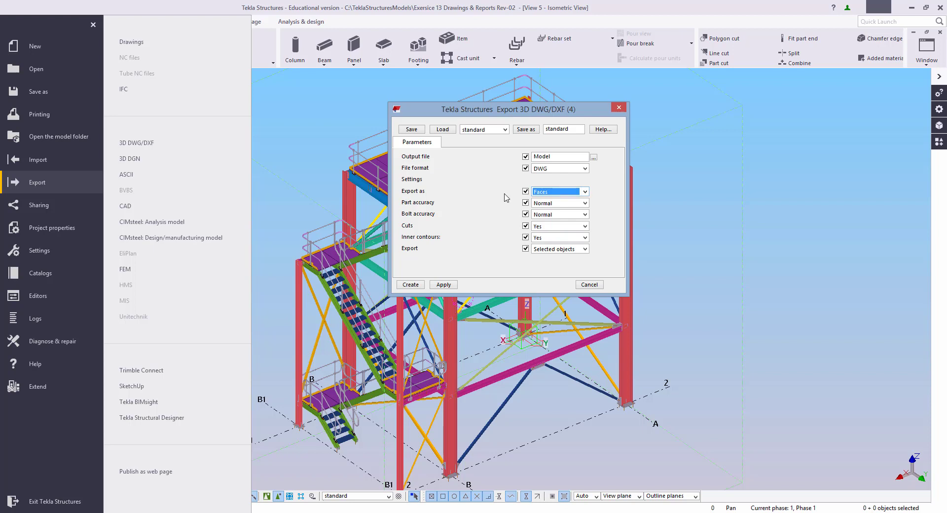
click(565, 190)
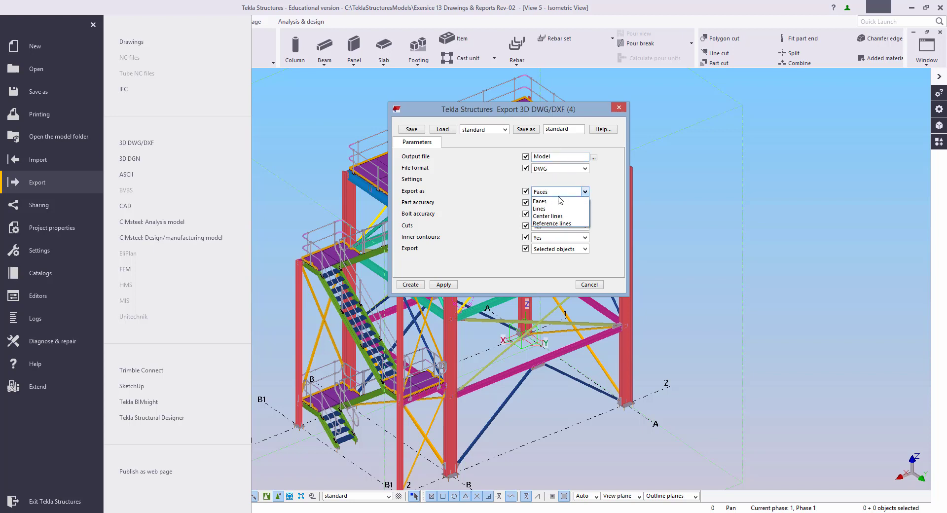
click(548, 200)
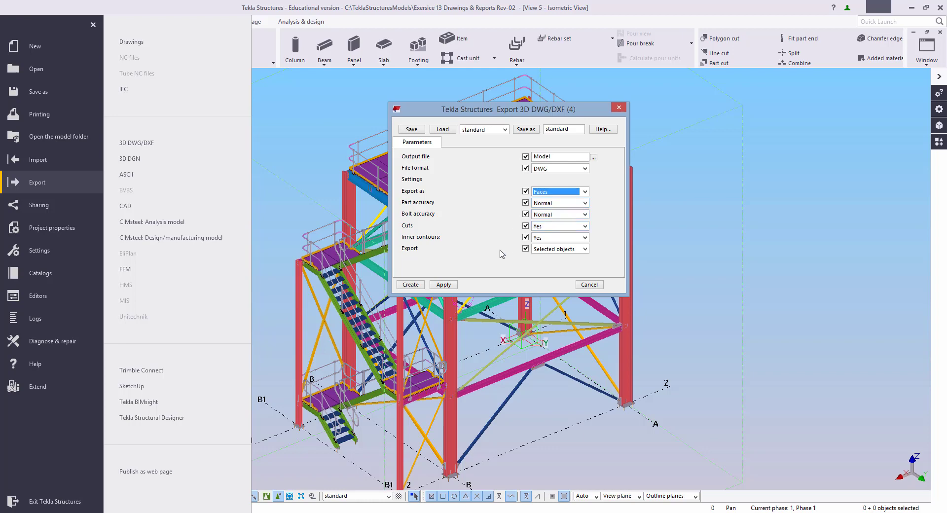
Step: Set the 3D export to cover all objects and create the DWG file Model
click(696, 246)
middle_drag(696, 246, 686, 267)
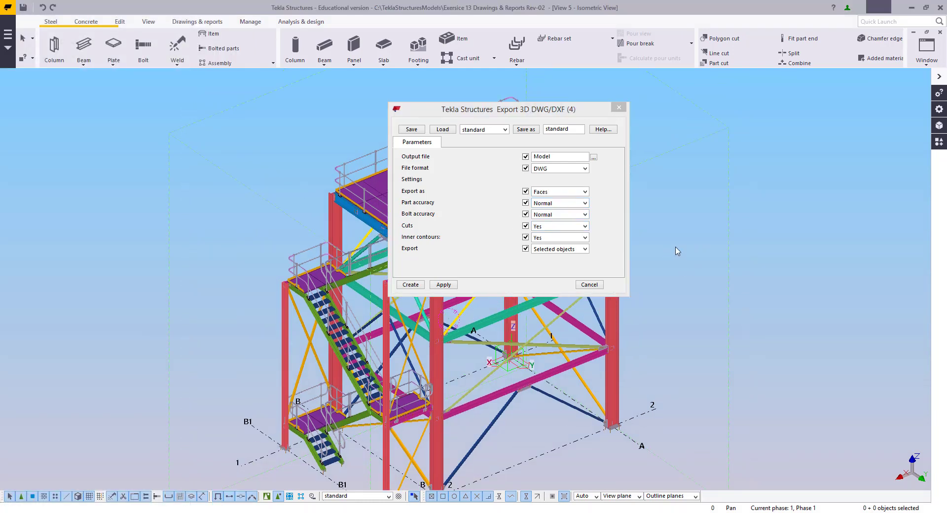
scroll(677, 251, down, 2)
click(554, 249)
click(548, 255)
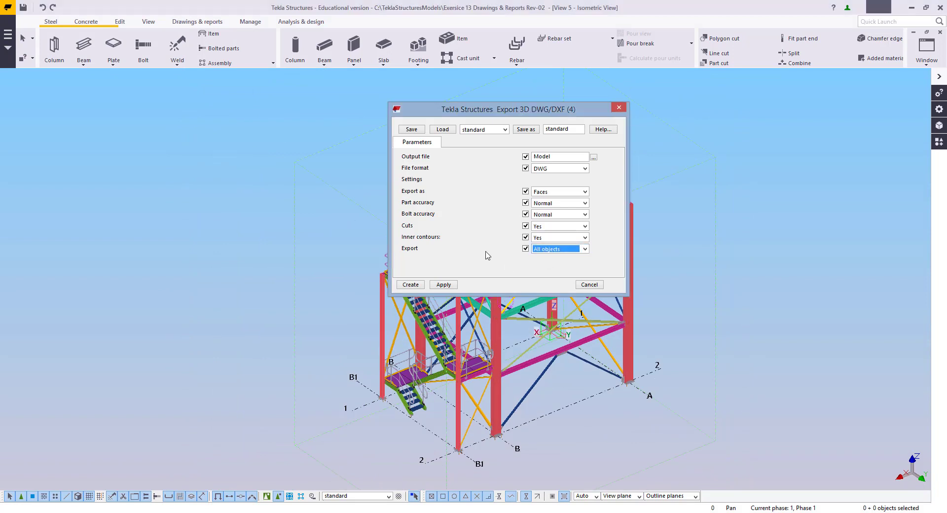
click(415, 286)
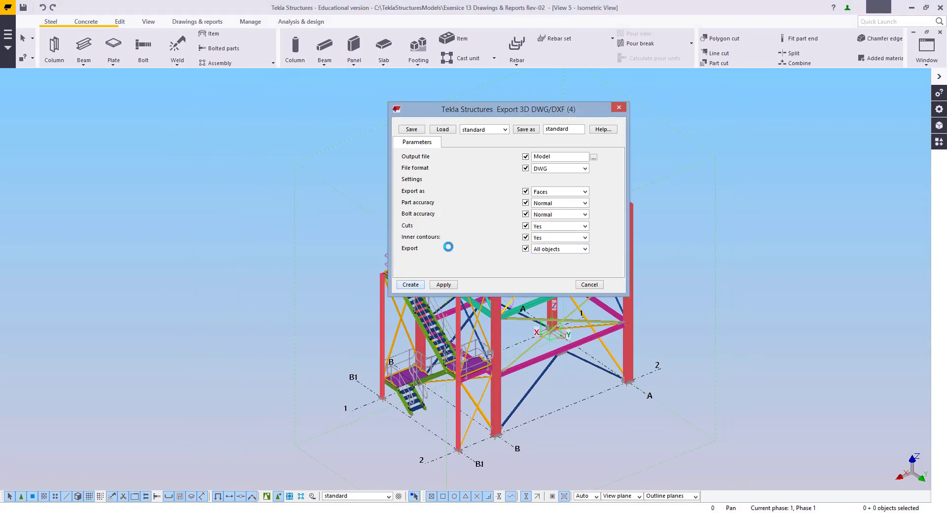